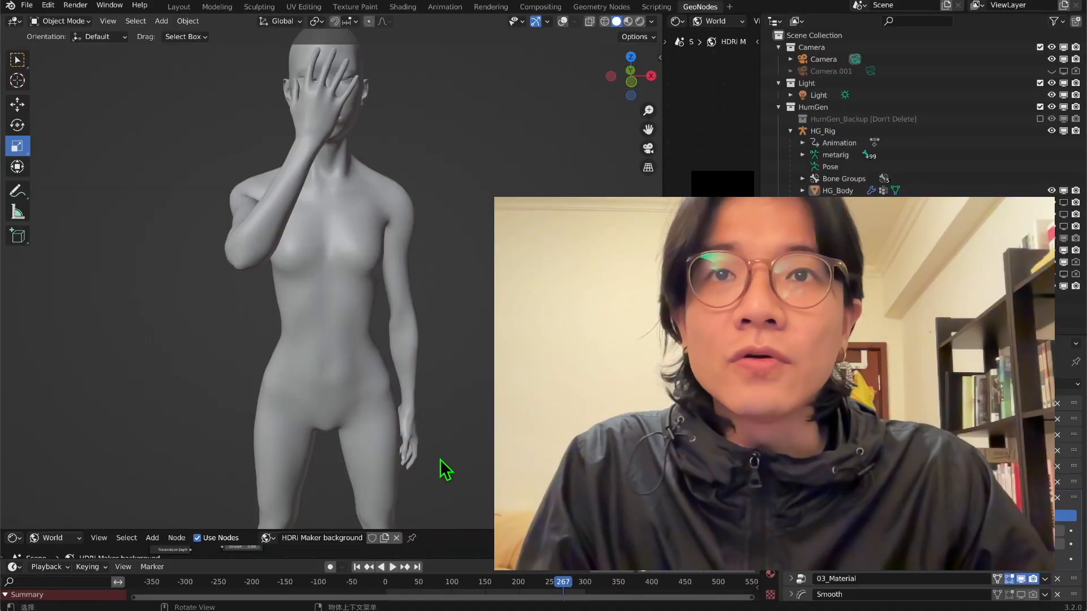
Inspect how the partially dissolved body mesh looks from different angles and distances
scroll(440, 460, down, 5)
middle_drag(440, 460, 440, 459)
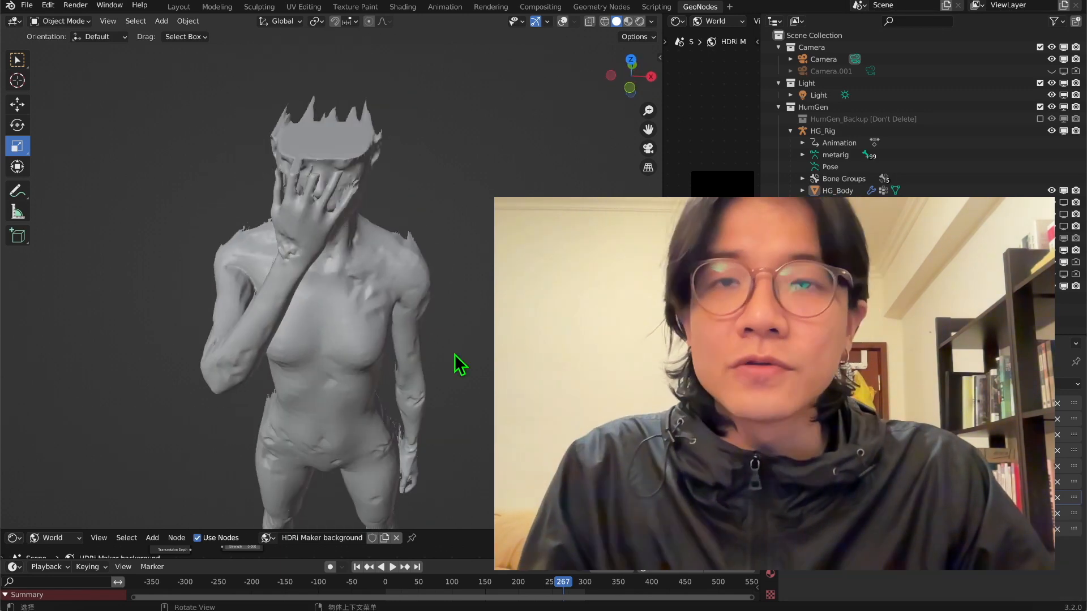
mouse_move(454, 355)
middle_down()
mouse_move(446, 350)
mouse_move(459, 374)
middle_up()
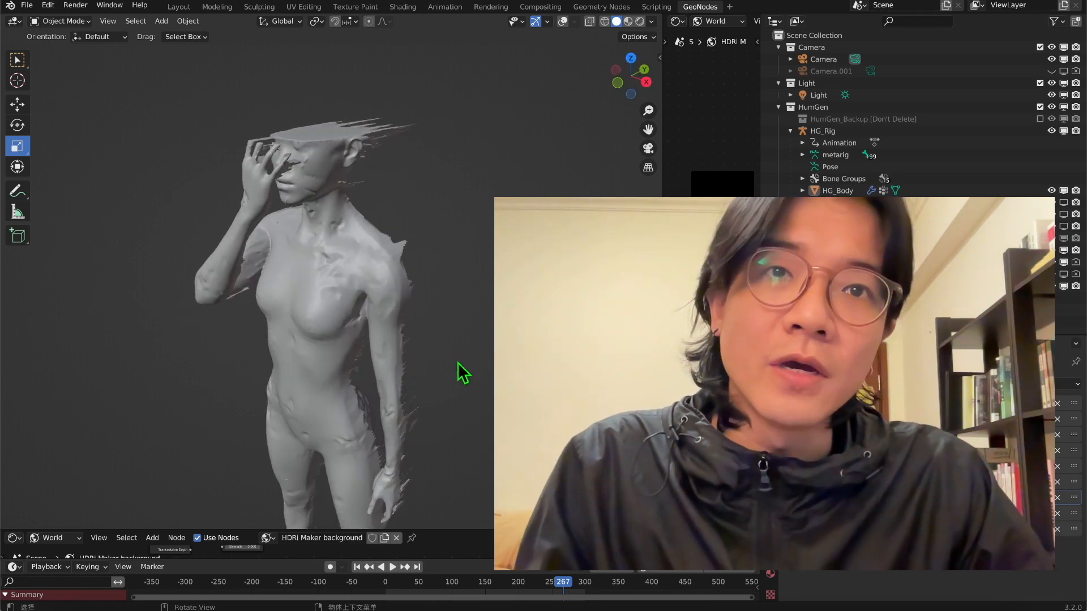
Switch the body to Weight Paint mode, show the viewport overlays, and examine the weights driving the displaced spikes from the side
click(60, 22)
click(73, 80)
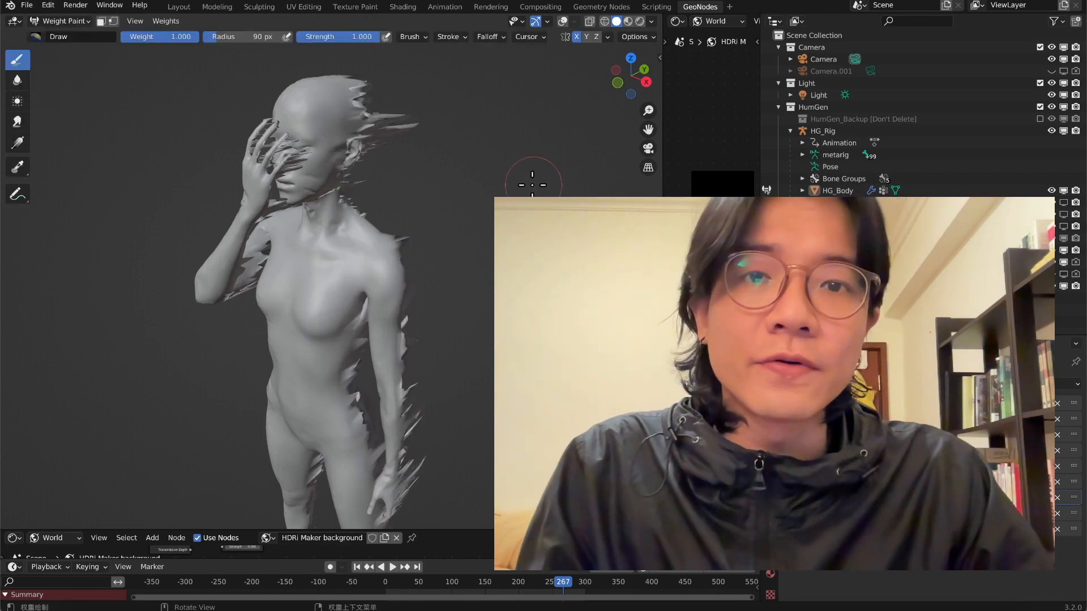
click(565, 21)
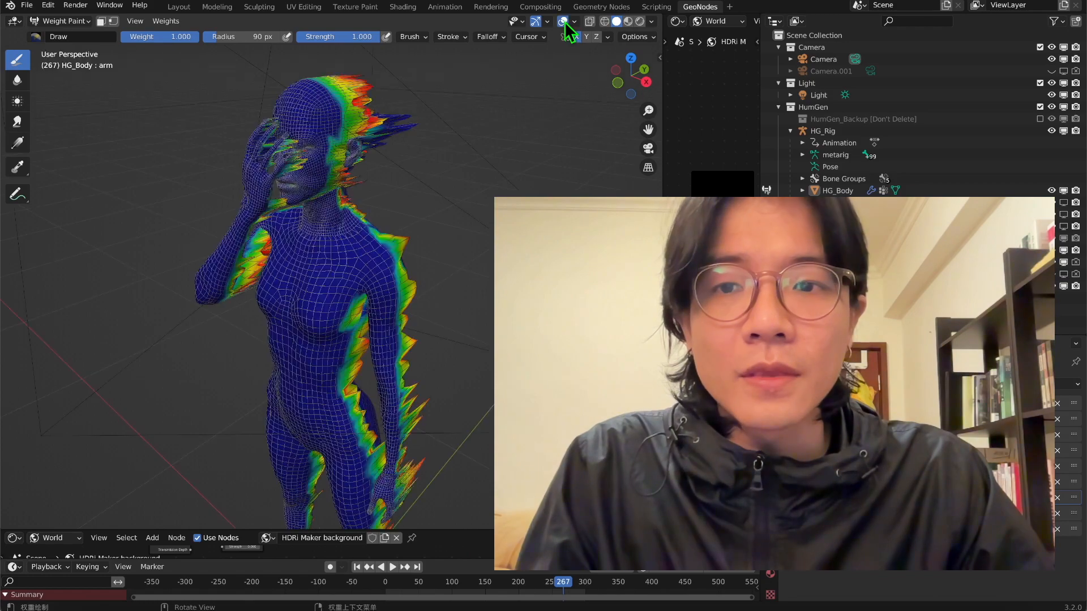
middle_drag(432, 233, 430, 232)
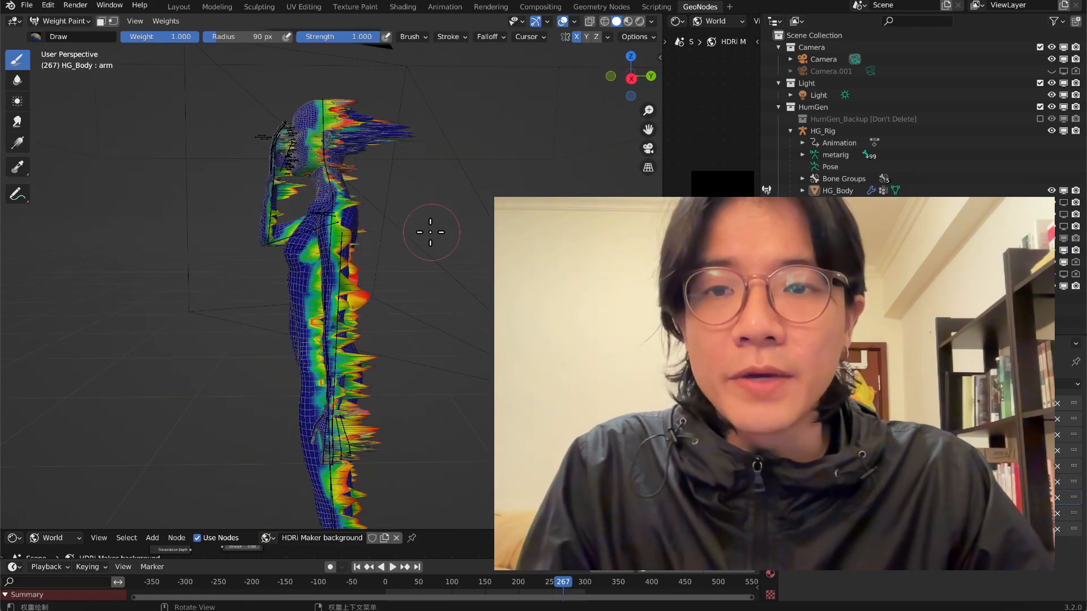
mouse_move(343, 214)
middle_down()
mouse_move(365, 277)
mouse_move(410, 176)
middle_up()
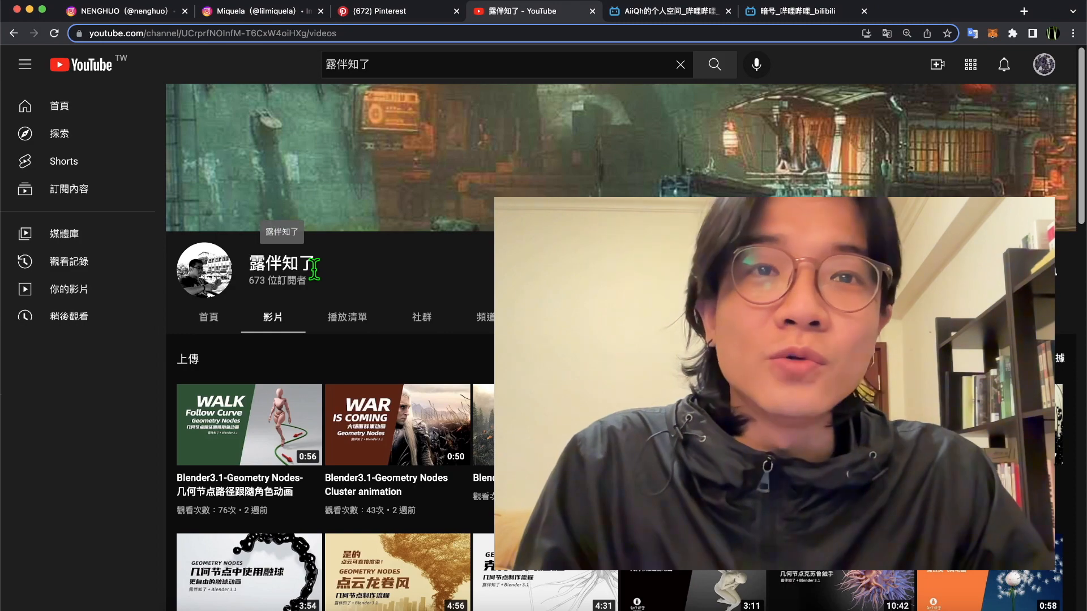
Switch to the browser and look through the uploaded Geometry Nodes videos on the YouTube channel
scroll(150, 334, down, 3)
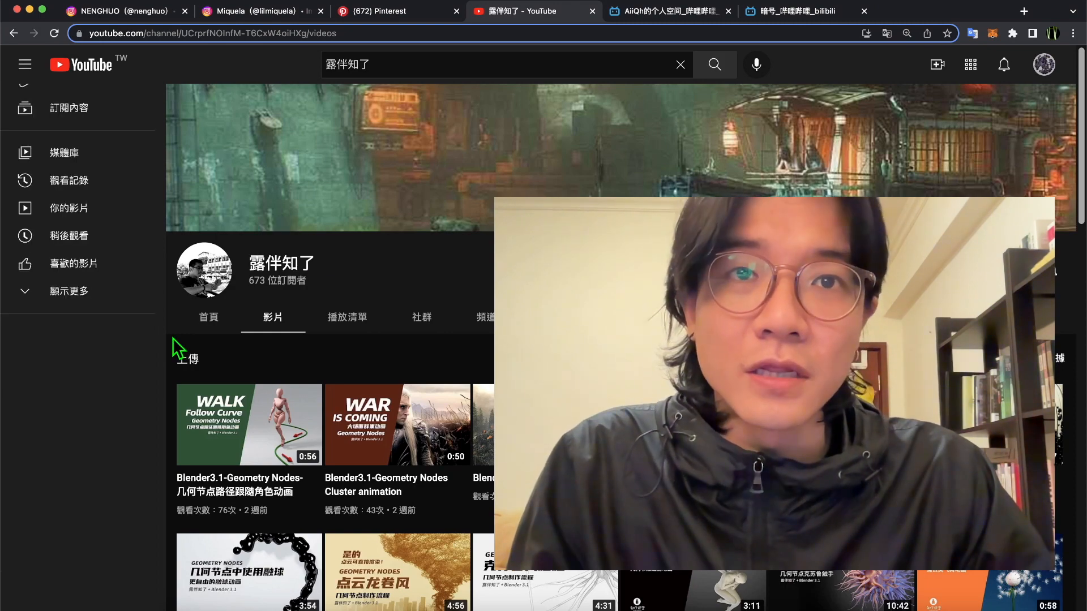
scroll(172, 338, down, 5)
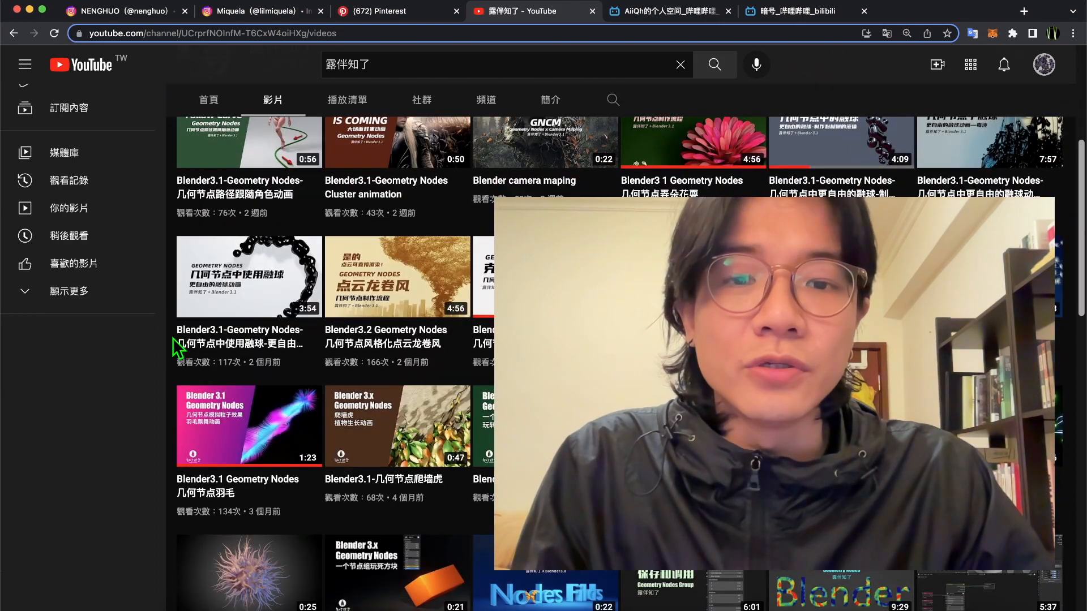
scroll(173, 338, up, 5)
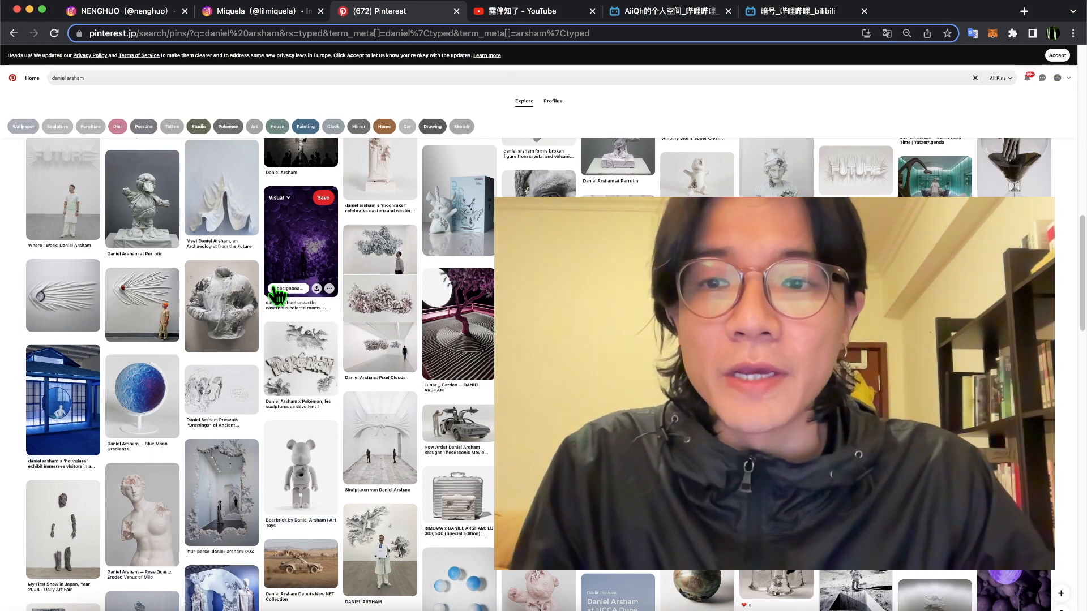
Examine Daniel Arsham's eroded classical sculptures on Pinterest as visual reference
scroll(277, 294, down, 4)
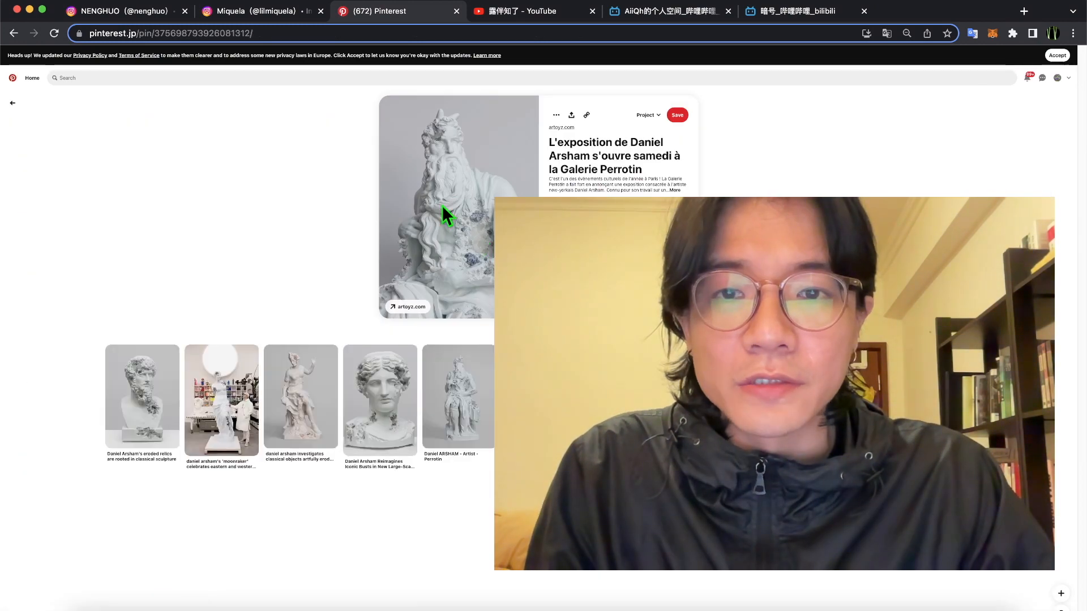
ctrl+scroll(440, 194, up, 5)
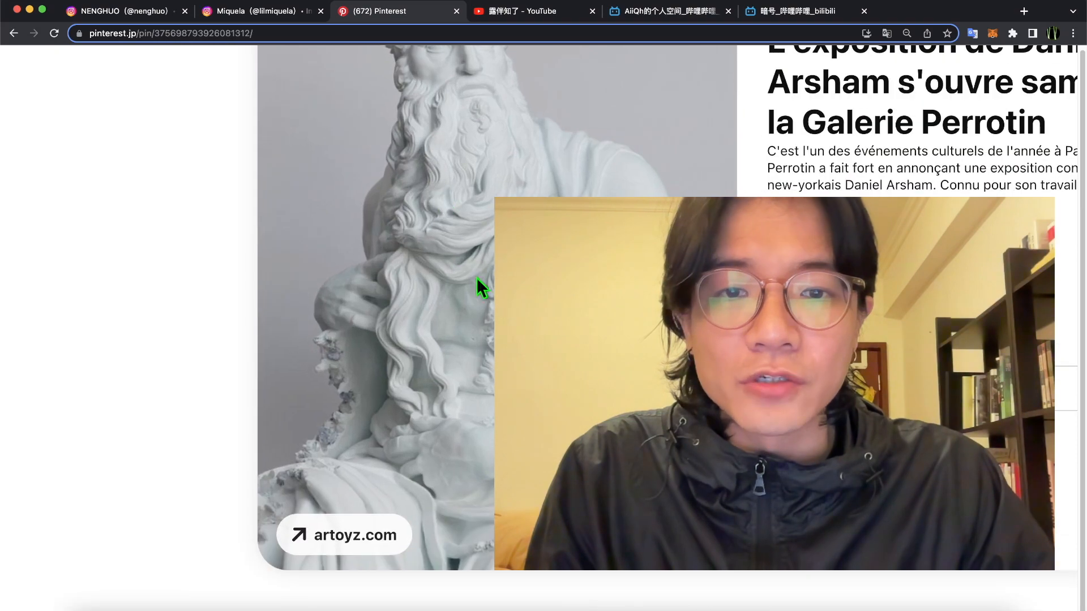
scroll(477, 278, up, 3)
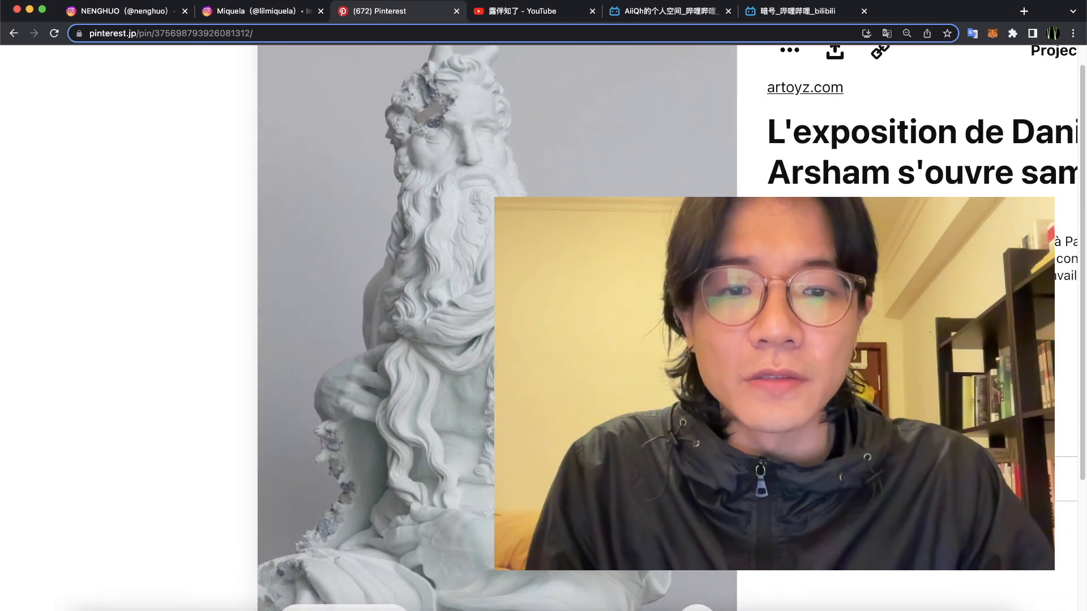
ctrl+scroll(477, 278, down, 5)
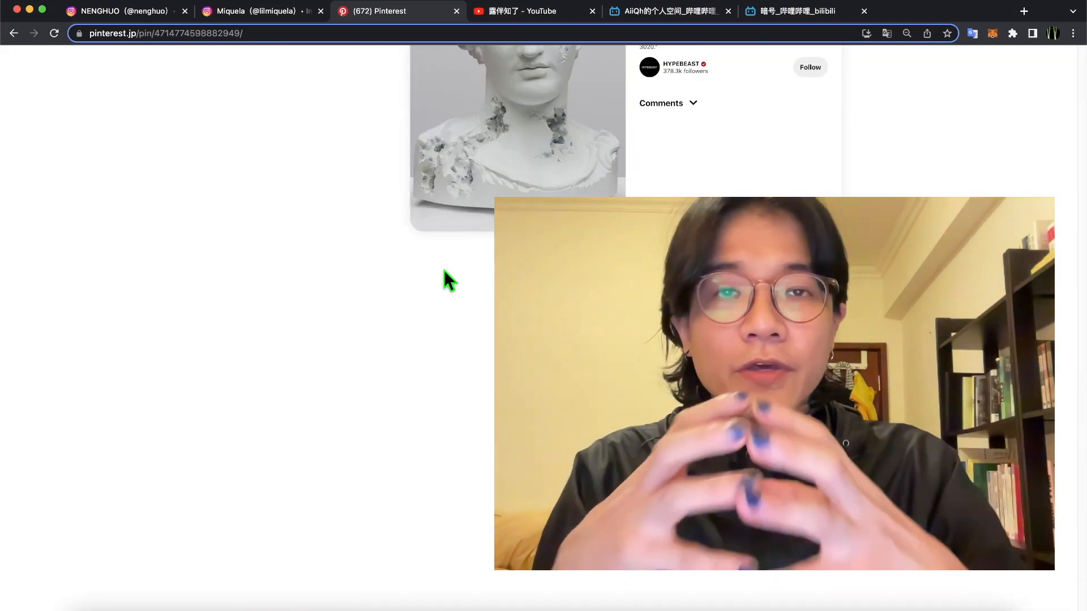
scroll(444, 271, down, 1)
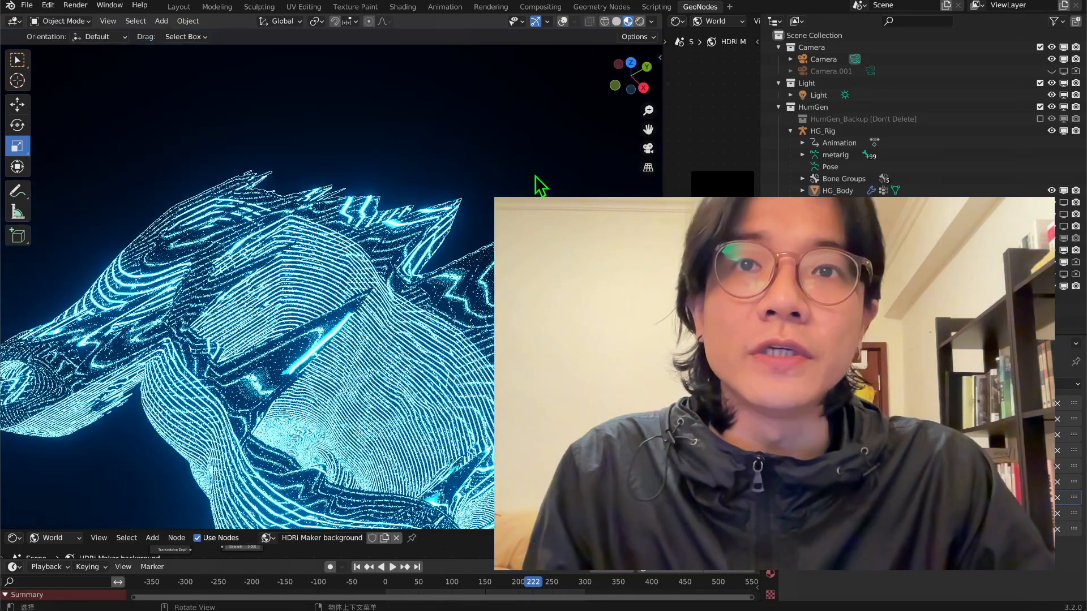
Switch back to Blender and examine the glowing line effect over the whole dissolving figure
scroll(535, 175, down, 5)
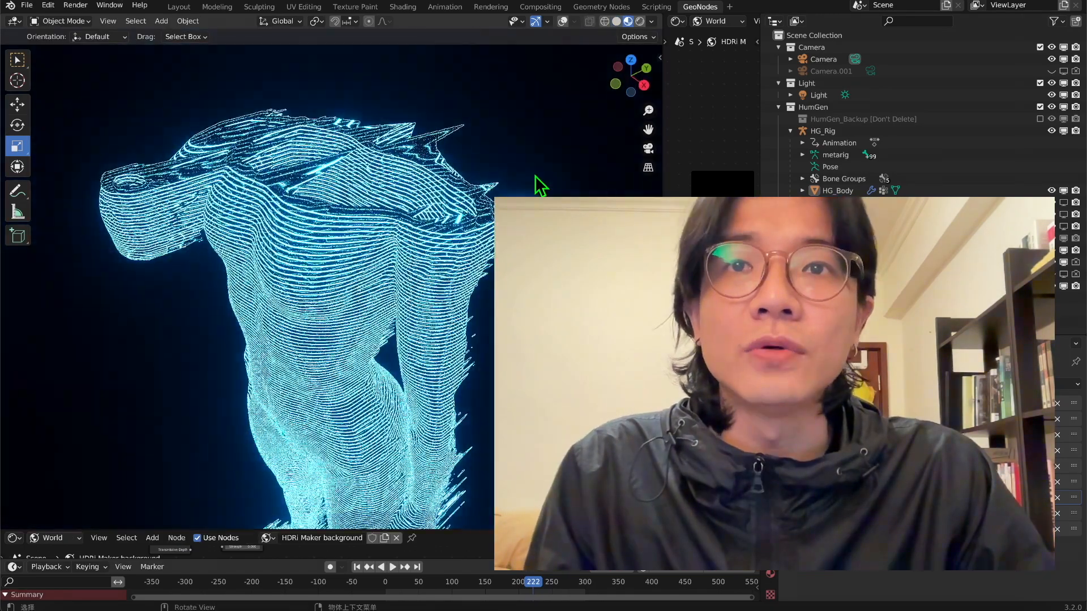
scroll(535, 176, down, 4)
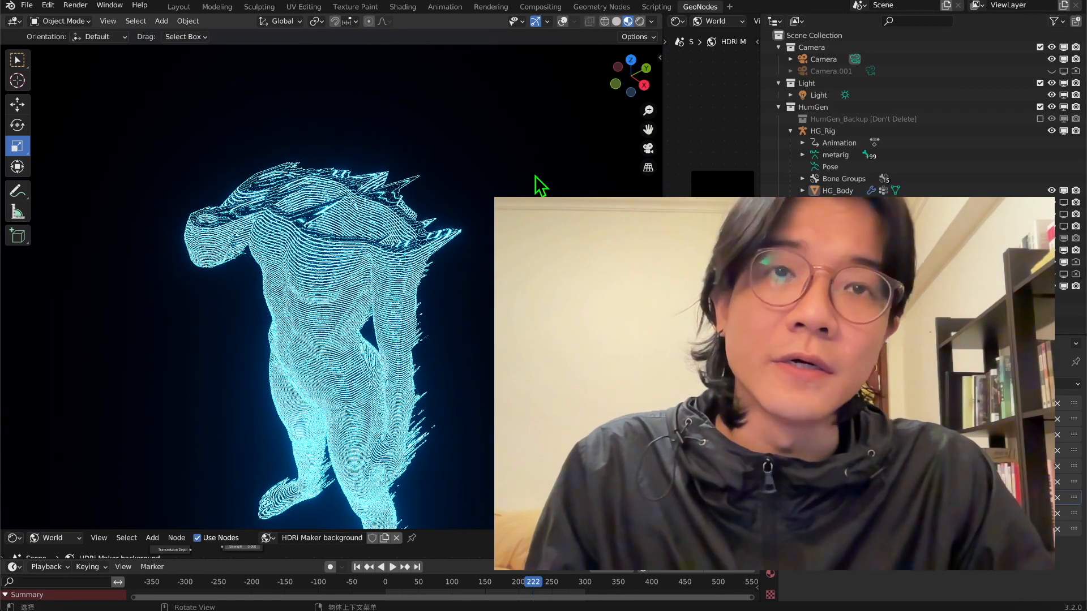
key(KP_1)
key(KP_8)
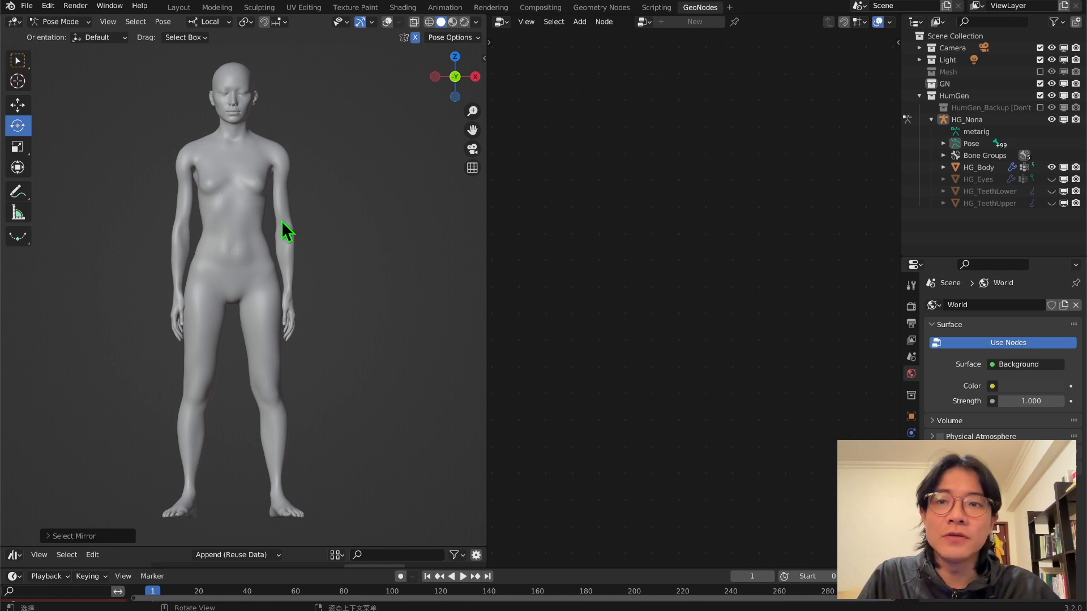
Put the HG_Body mesh into Edit Mode and clear its vertex selection
scroll(337, 230, down, 2)
middle_drag(336, 230, 306, 277)
scroll(272, 277, up, 2)
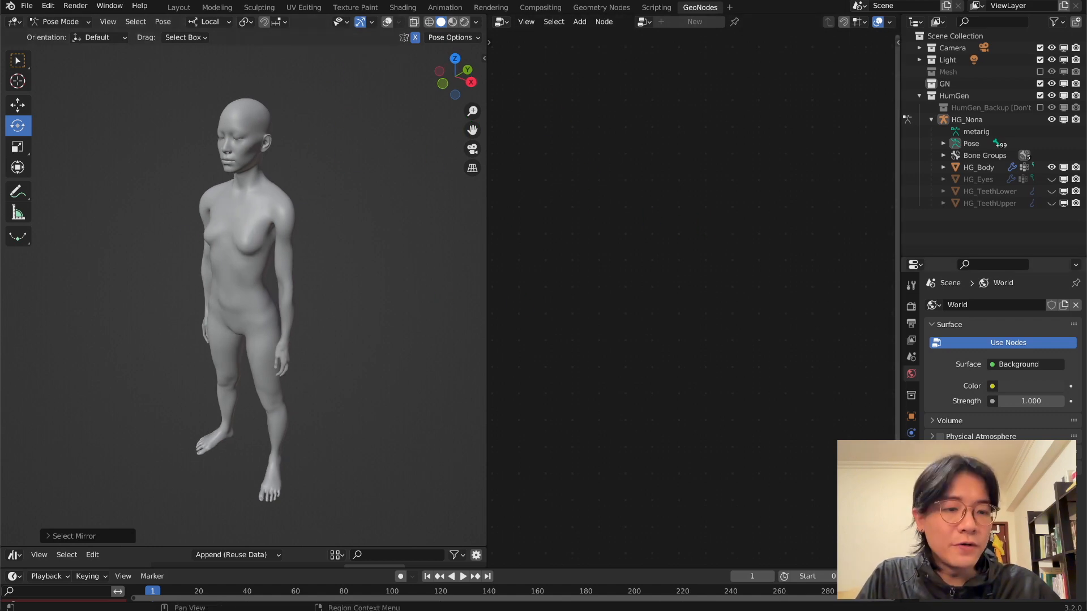
click(59, 21)
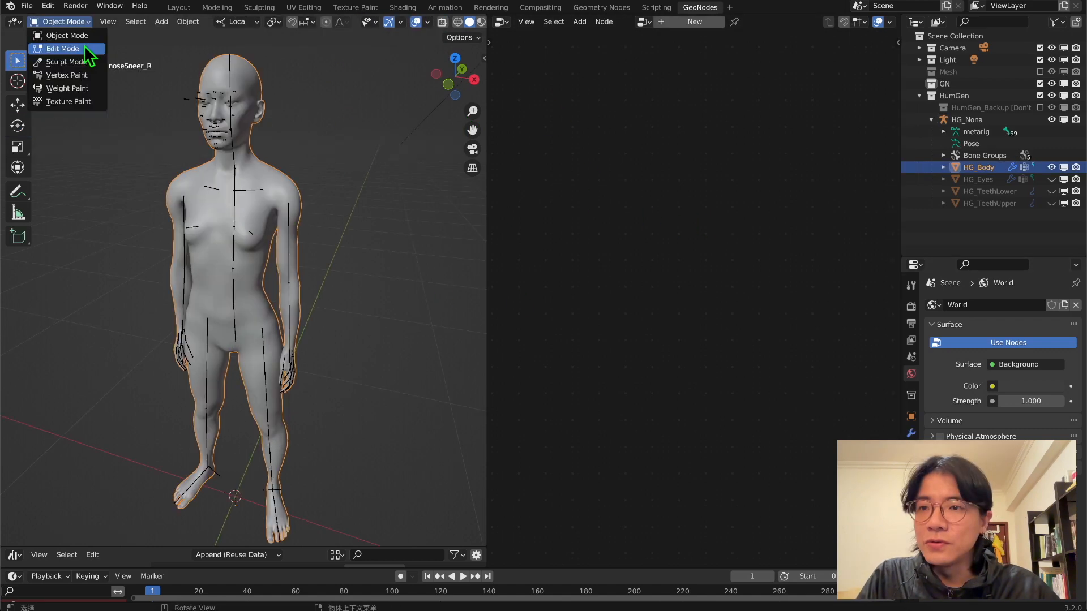
click(85, 48)
scroll(340, 126, down, 1)
middle_drag(267, 134, 318, 135)
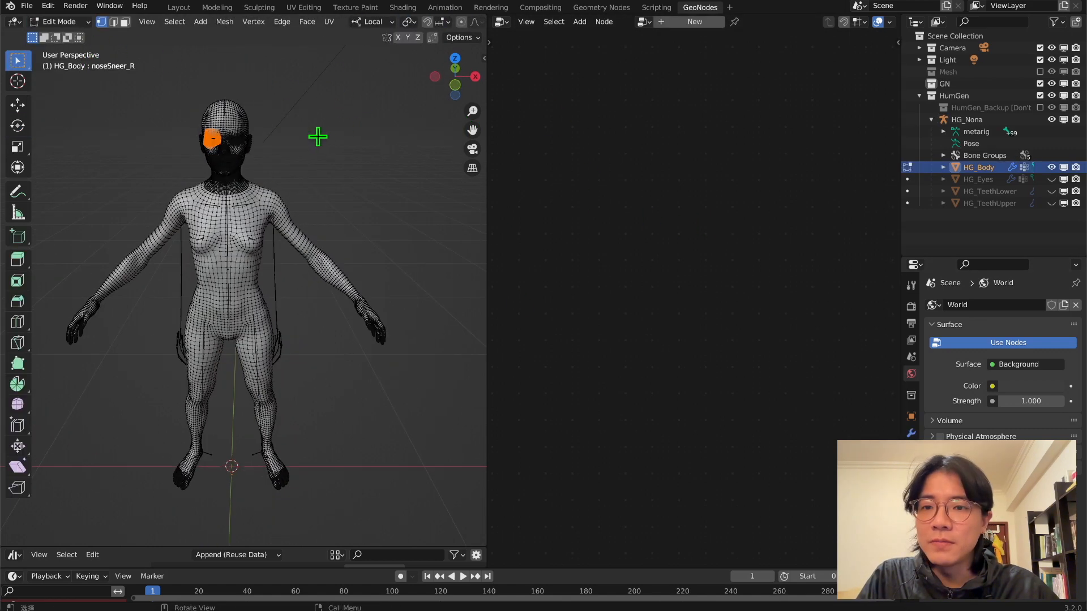
click(324, 142)
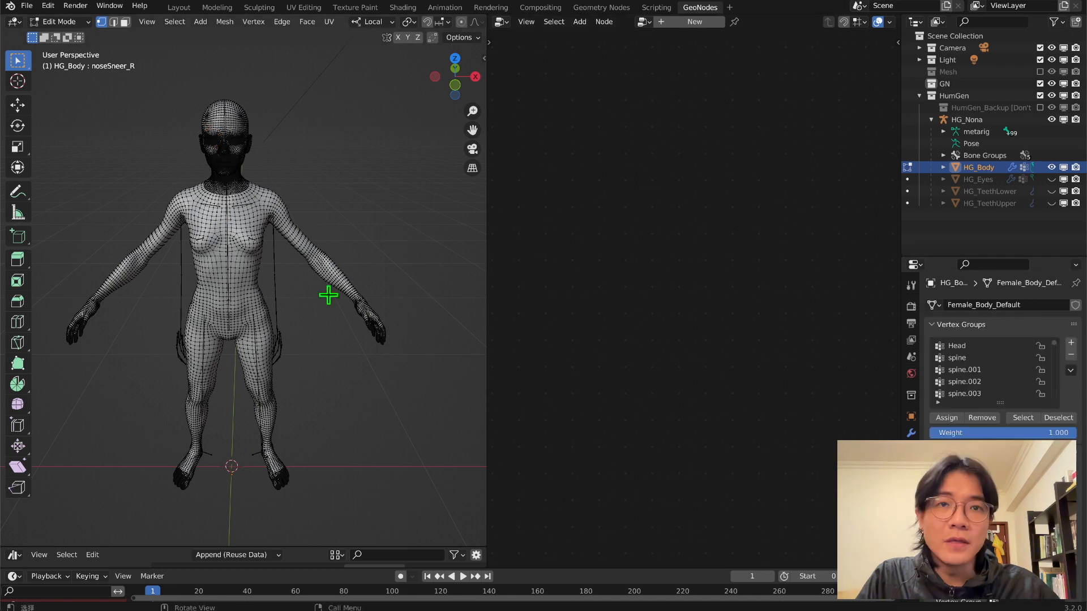
Add a new vertex group to HG_Body and name it Side
middle_drag(302, 294, 255, 294)
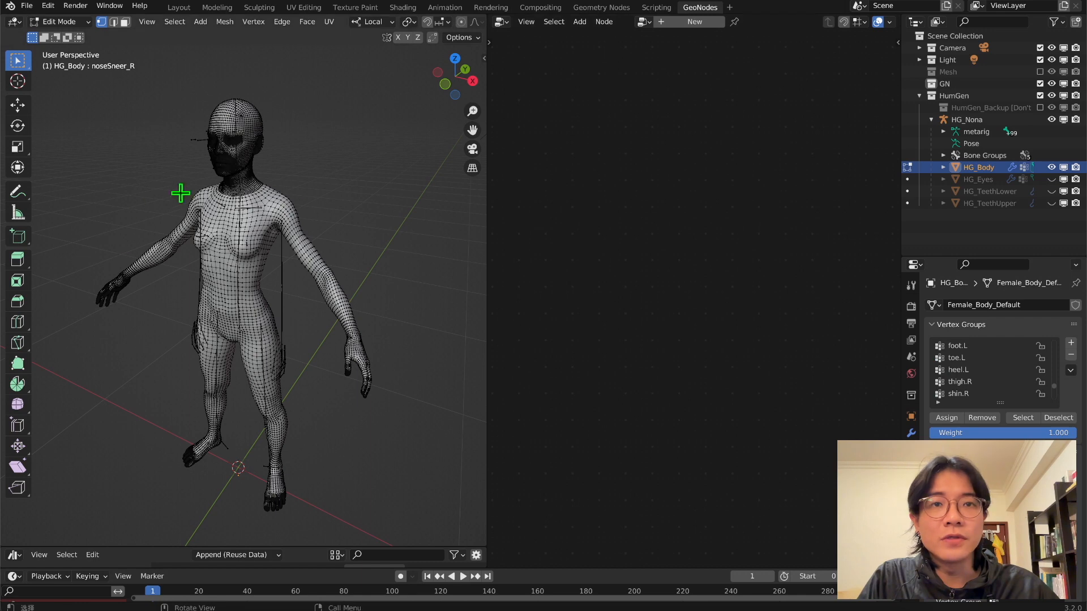
mouse_move(289, 224)
middle_down()
mouse_move(262, 229)
mouse_move(290, 219)
middle_up()
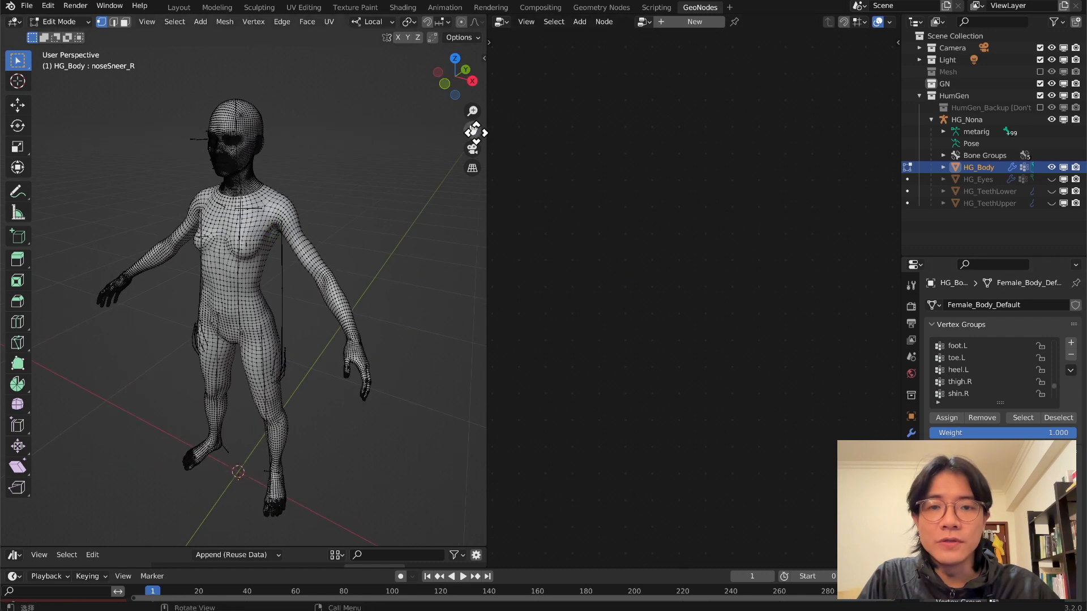
drag(472, 131, 467, 91)
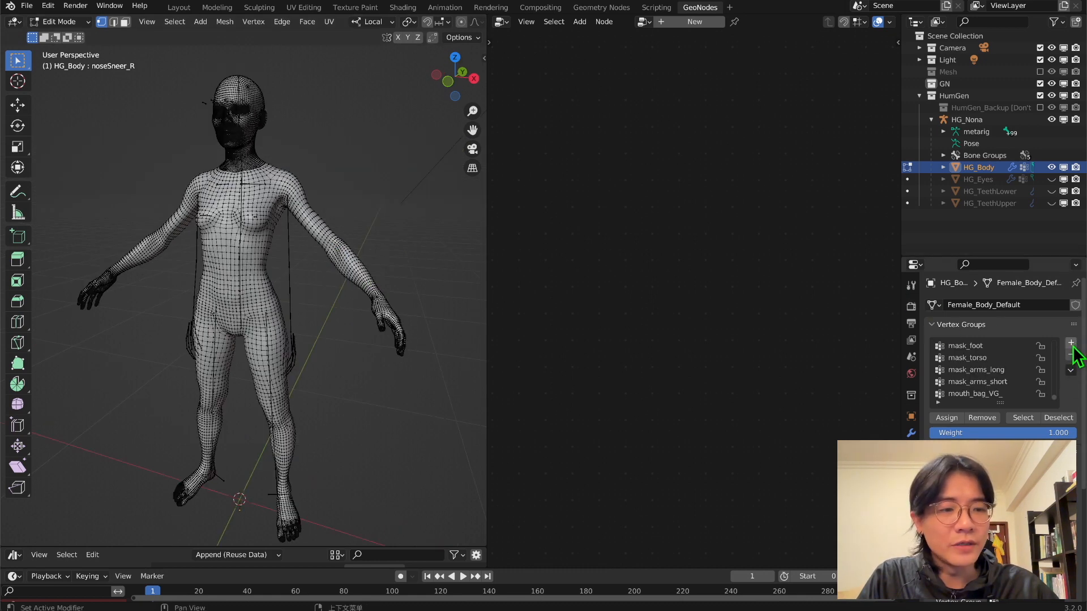
click(1072, 344)
double_click(973, 395)
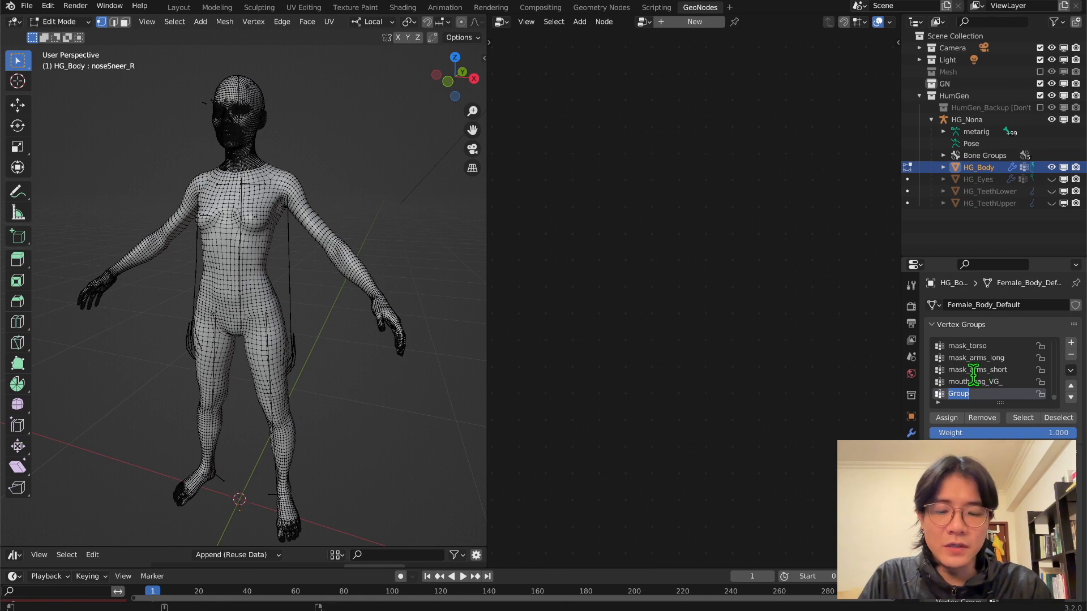
text(Side)
key(Return)
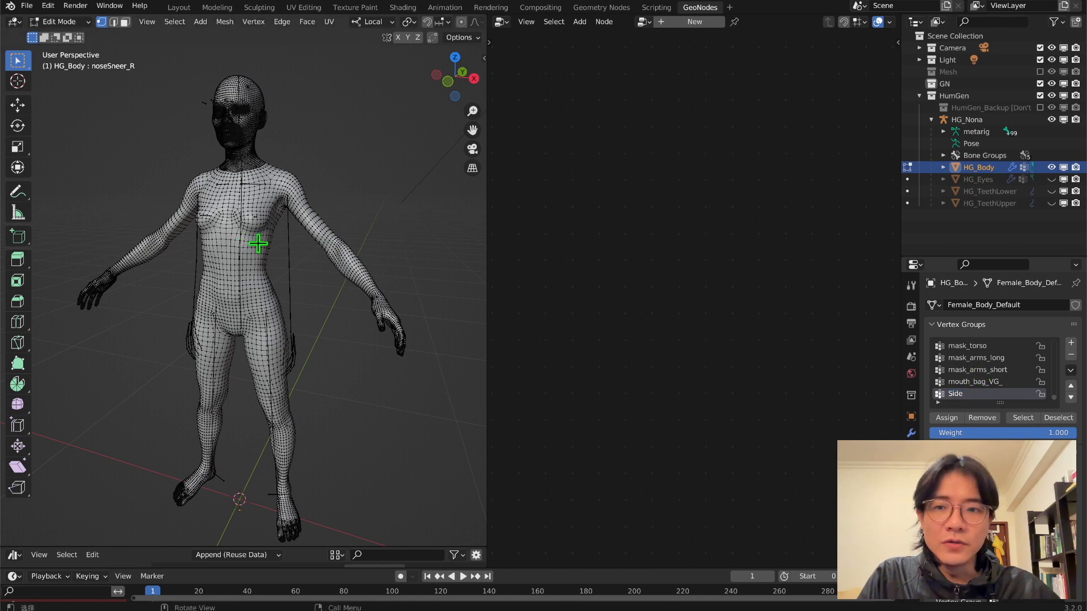
Return HG_Body to Object Mode and create a new Geometry Nodes tree on it
middle_drag(255, 242, 140, 116)
middle_drag(162, 179, 188, 204)
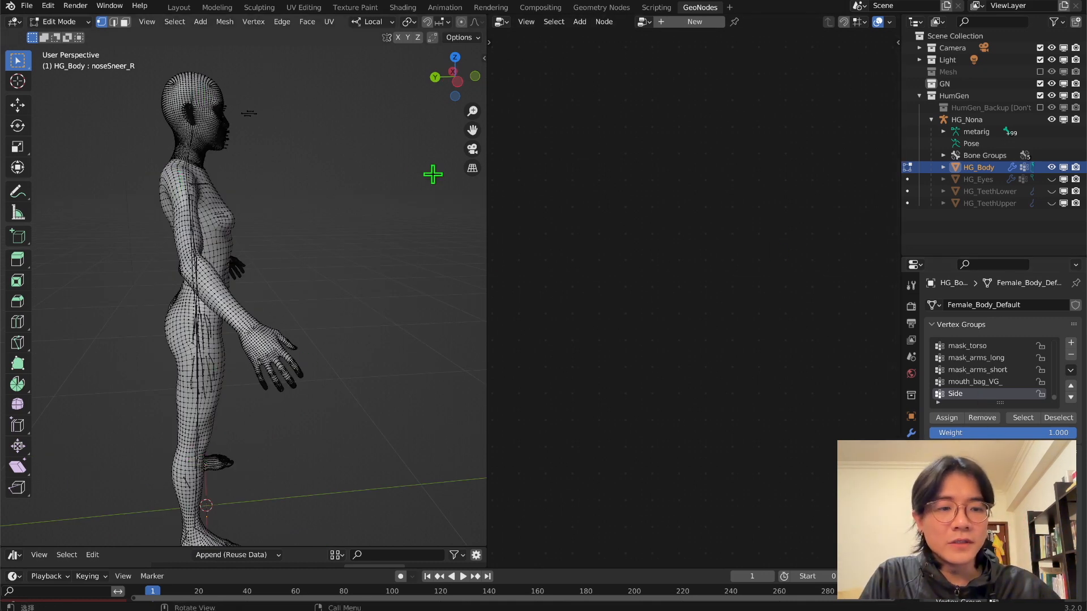
mouse_move(279, 221)
middle_down()
mouse_move(416, 215)
mouse_move(337, 259)
middle_up()
key(Tab)
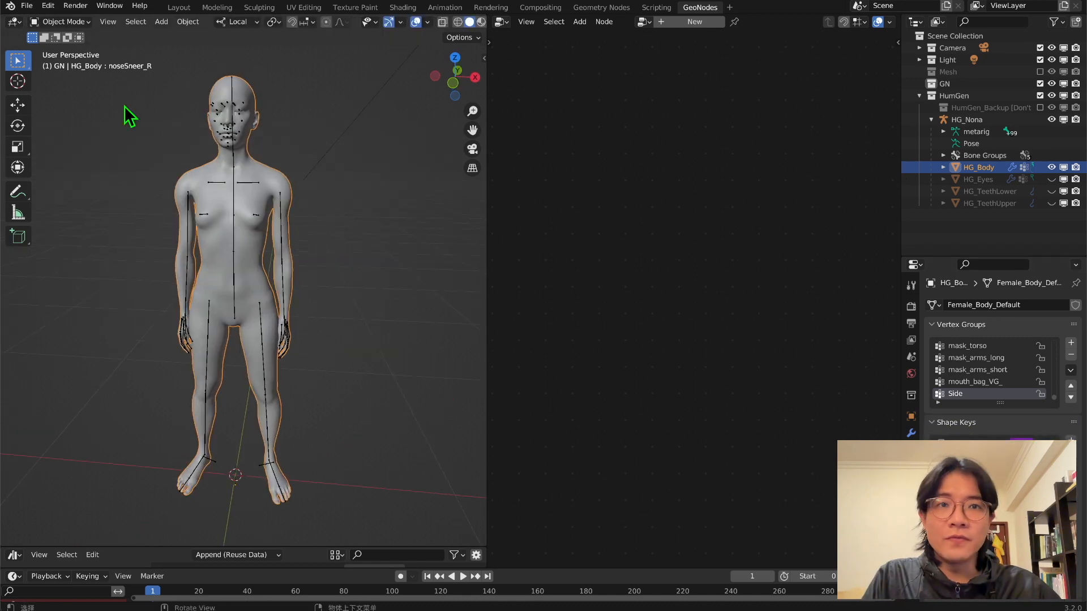
middle_drag(126, 113, 362, 244)
click(911, 433)
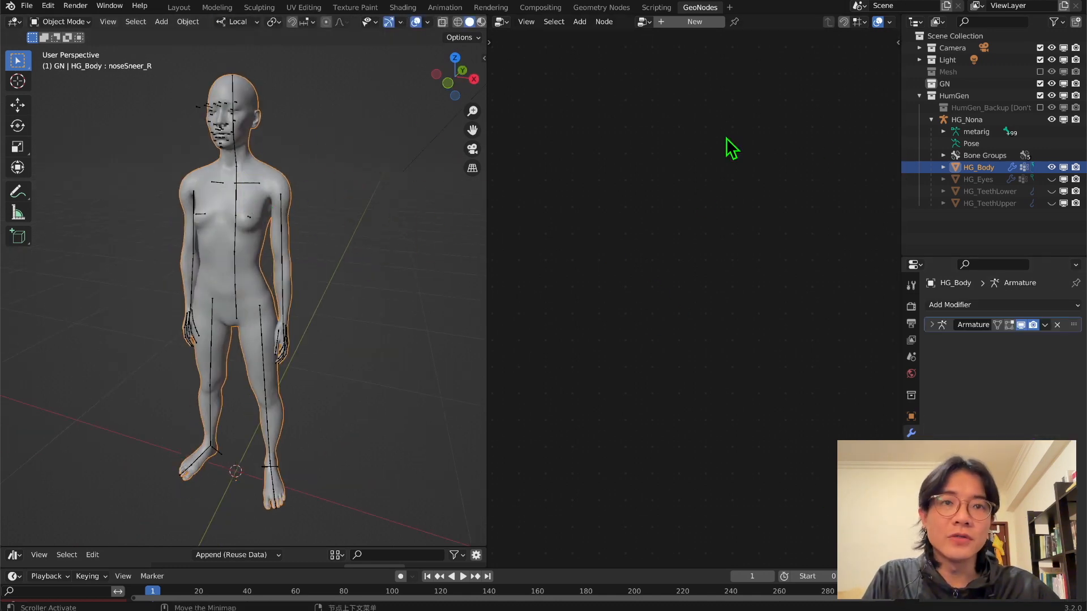
click(681, 19)
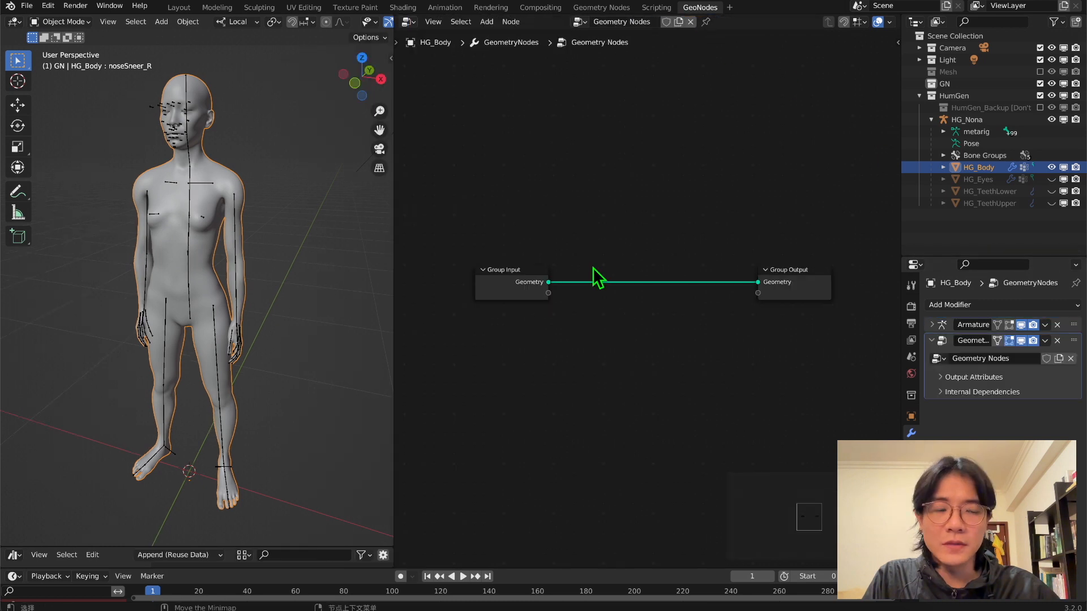
Add a Noise Texture node below the Group Input node
middle_drag(594, 268, 584, 206)
key(shift+a)
text(n)
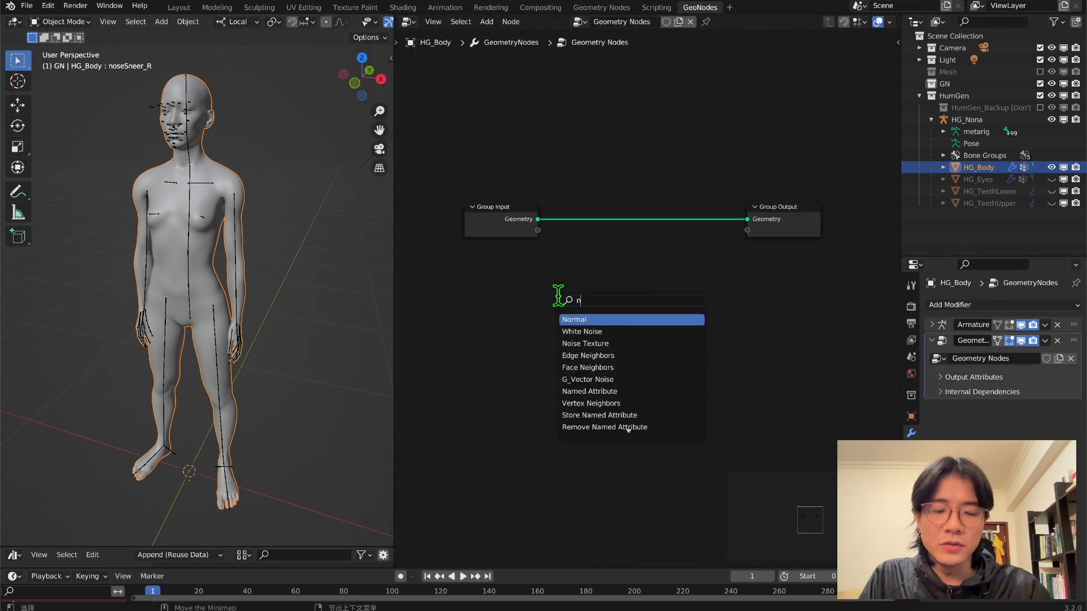
text(io)
key(Return)
click(498, 312)
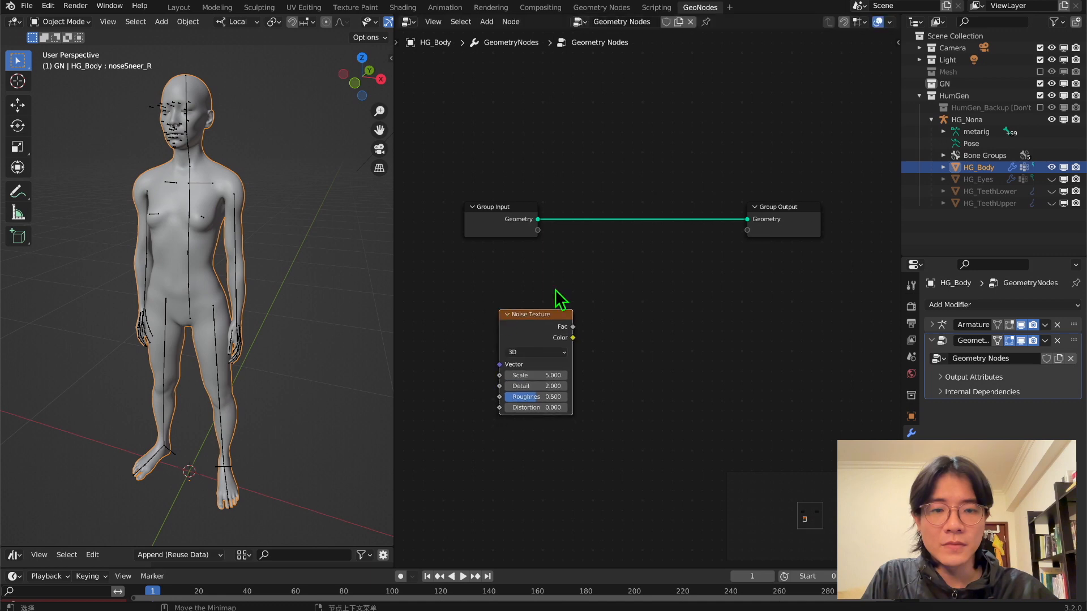
Set the Noise Texture to 4D and connect its Fac output to a new socket on the Group Output
click(526, 353)
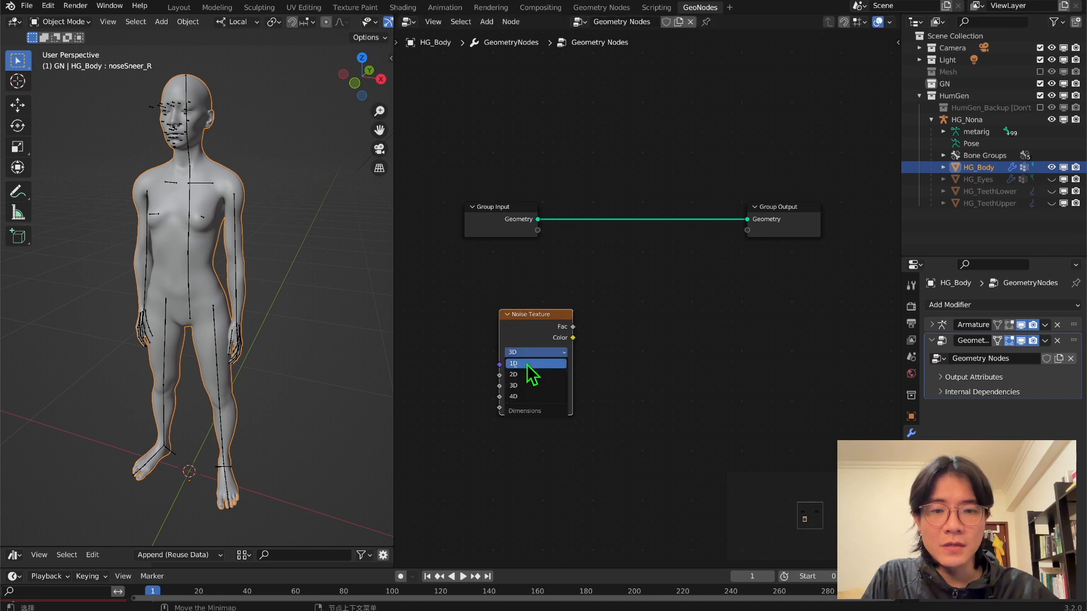
click(530, 397)
drag(568, 298, 742, 201)
Add a ColorRamp node on the link between the Noise Texture's Fac output and the Group Output's Fac input
key(shift+a)
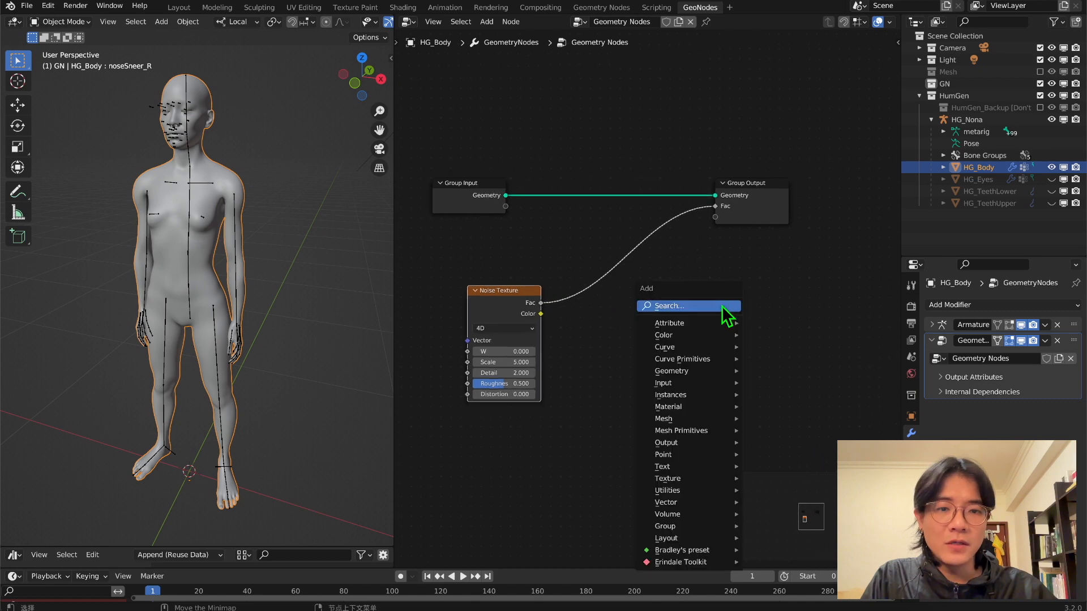
click(721, 310)
text(ram)
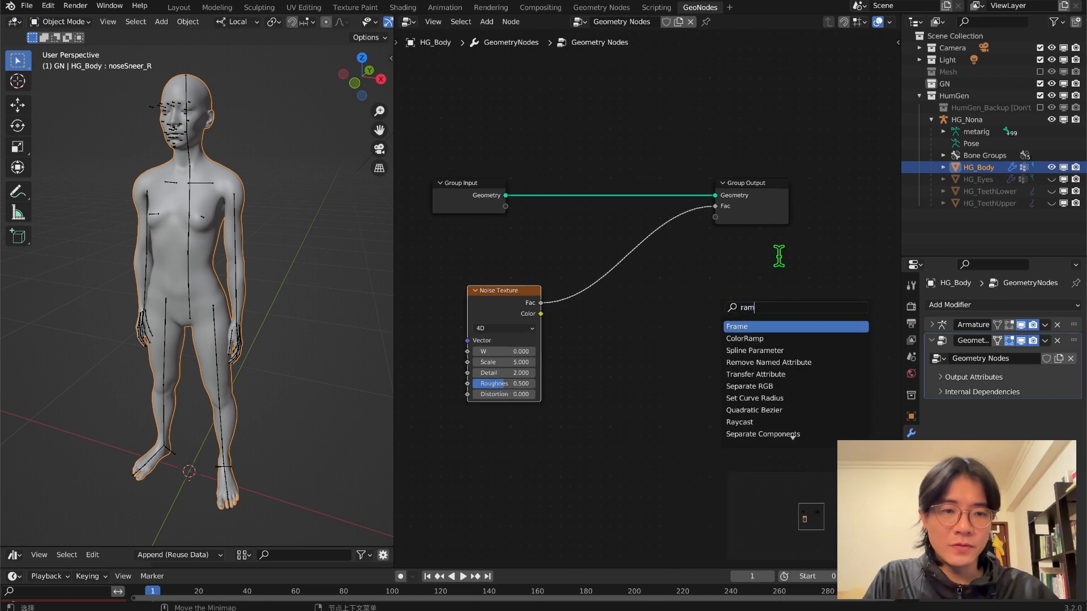
click(755, 338)
click(620, 274)
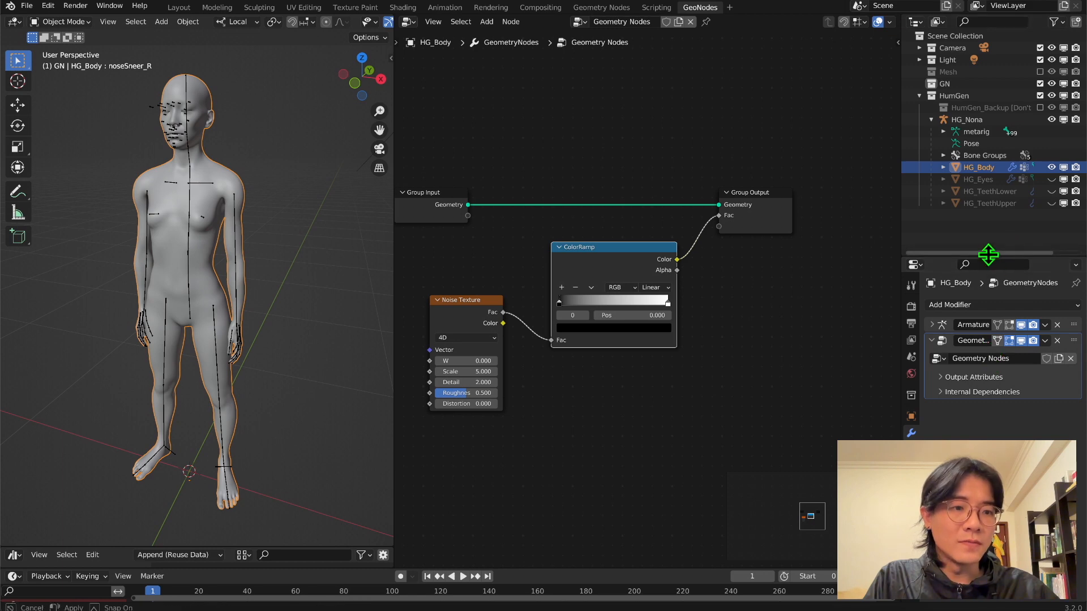
Enlarge the modifier properties area and assign the Geometry Nodes modifier's Fac output attribute to Side
drag(988, 256, 984, 131)
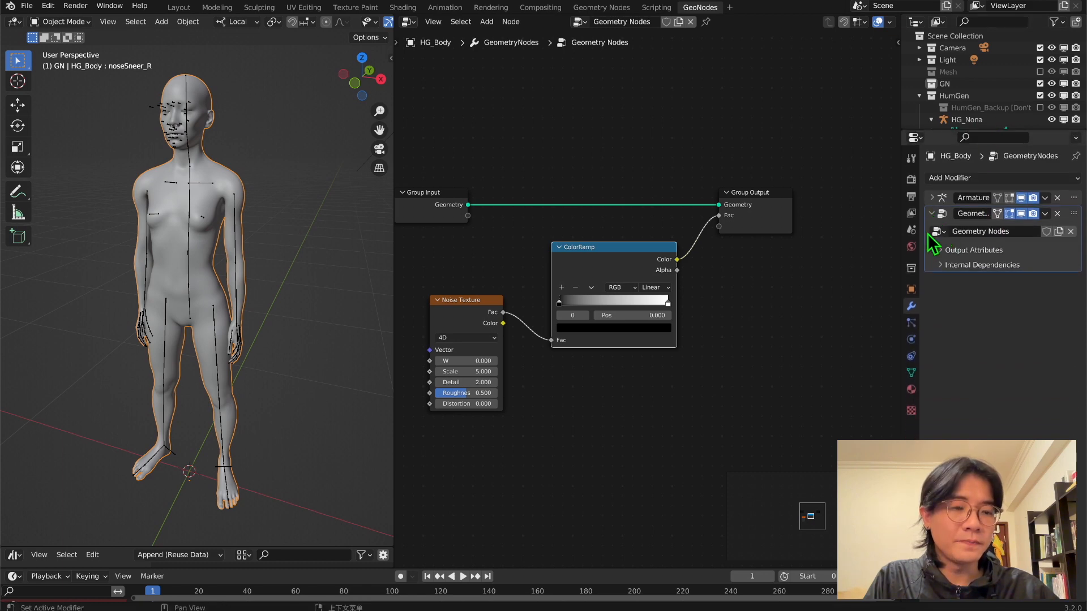
click(942, 251)
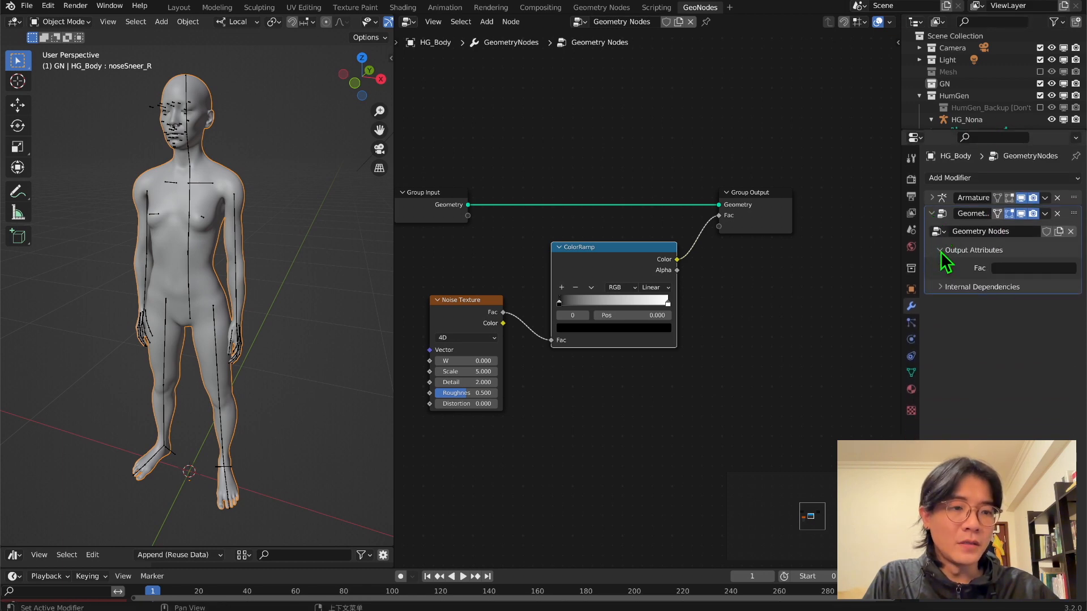
click(1009, 268)
click(1017, 265)
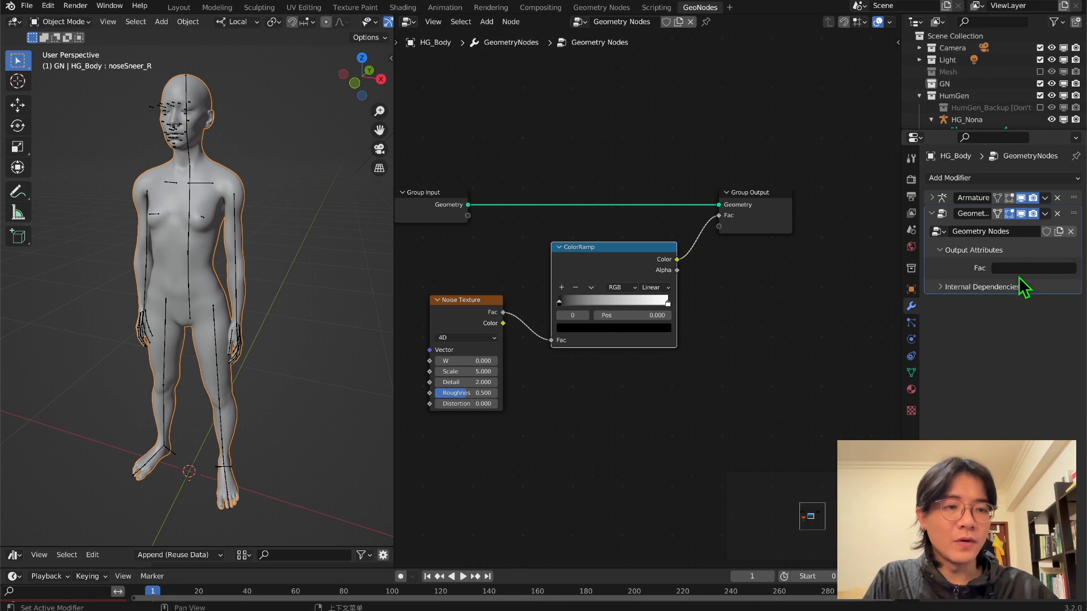
click(1019, 266)
text(sid)
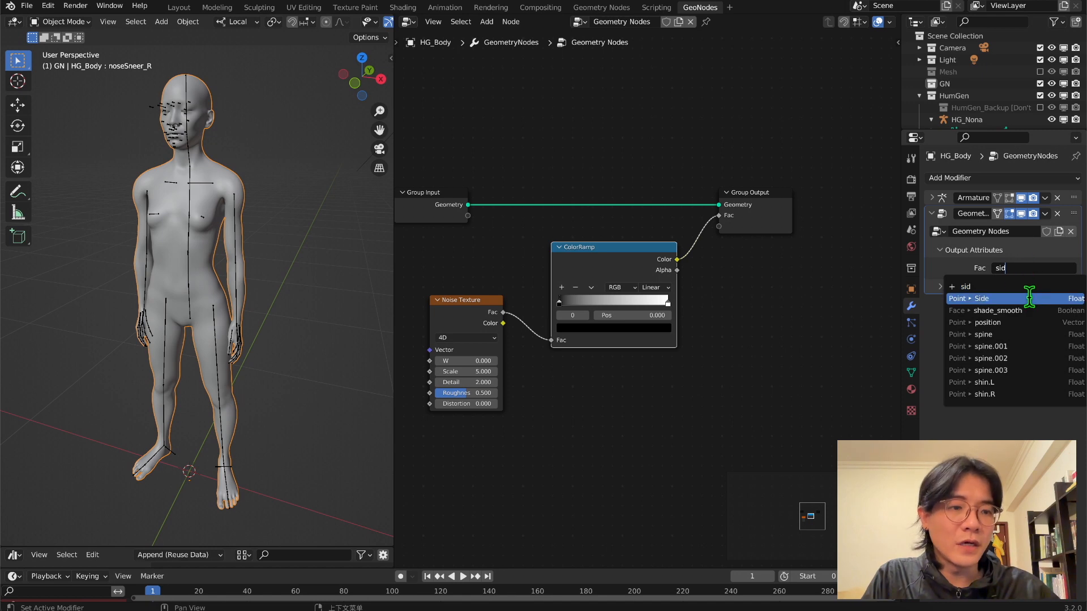
click(990, 298)
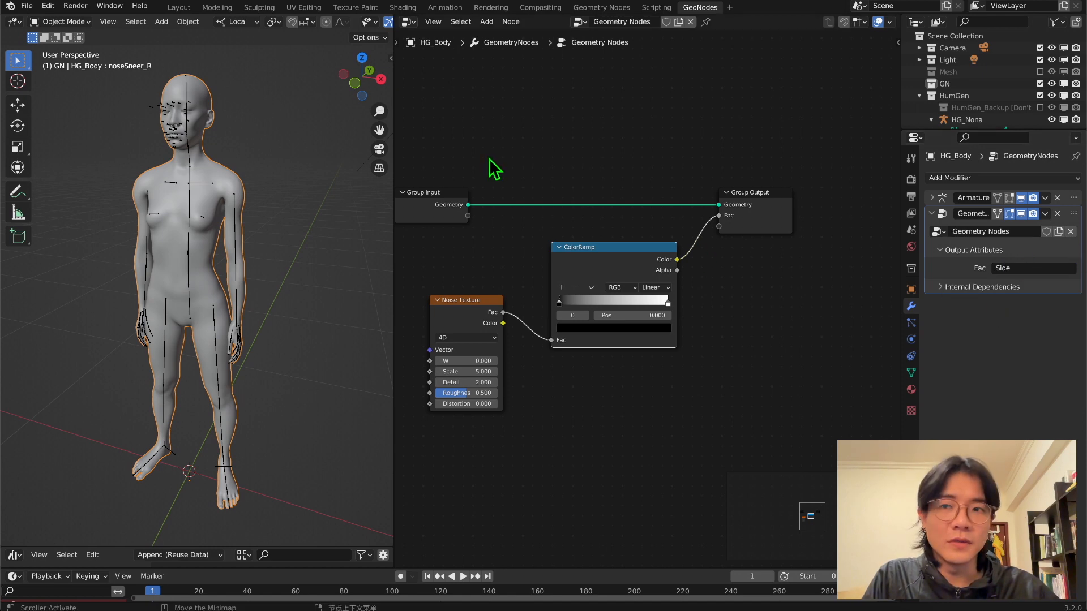
Switch HG_Body to Weight Paint mode and display the weights of the Side vertex group
click(57, 22)
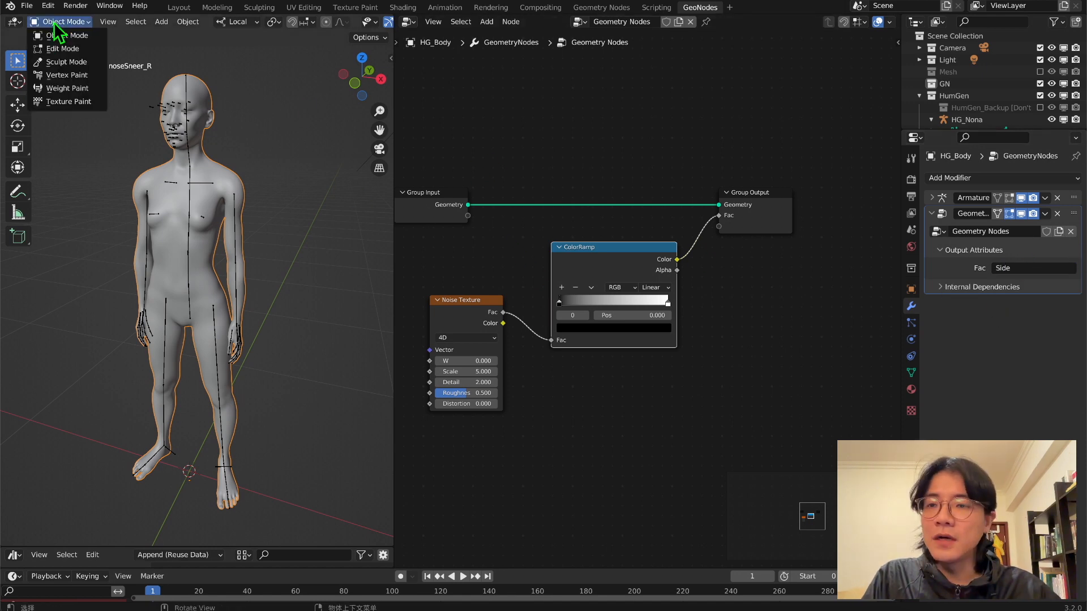
click(67, 89)
click(911, 372)
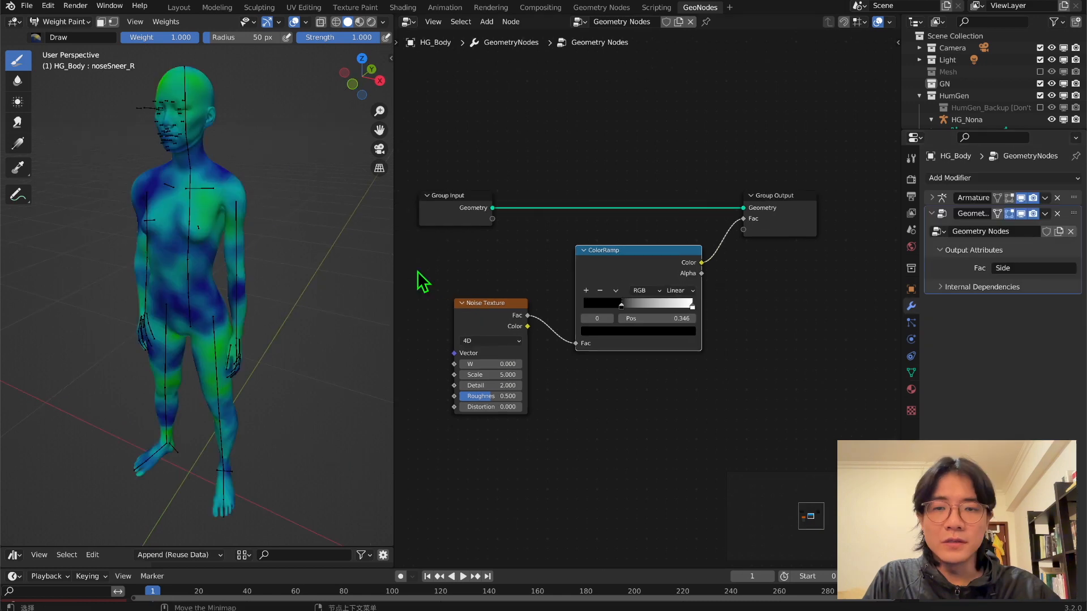
Sharpen the noise contrast in the ColorRamp by moving the white stop close to the black stop, with black at 0.434
click(692, 305)
drag(692, 307, 629, 308)
drag(635, 252, 631, 267)
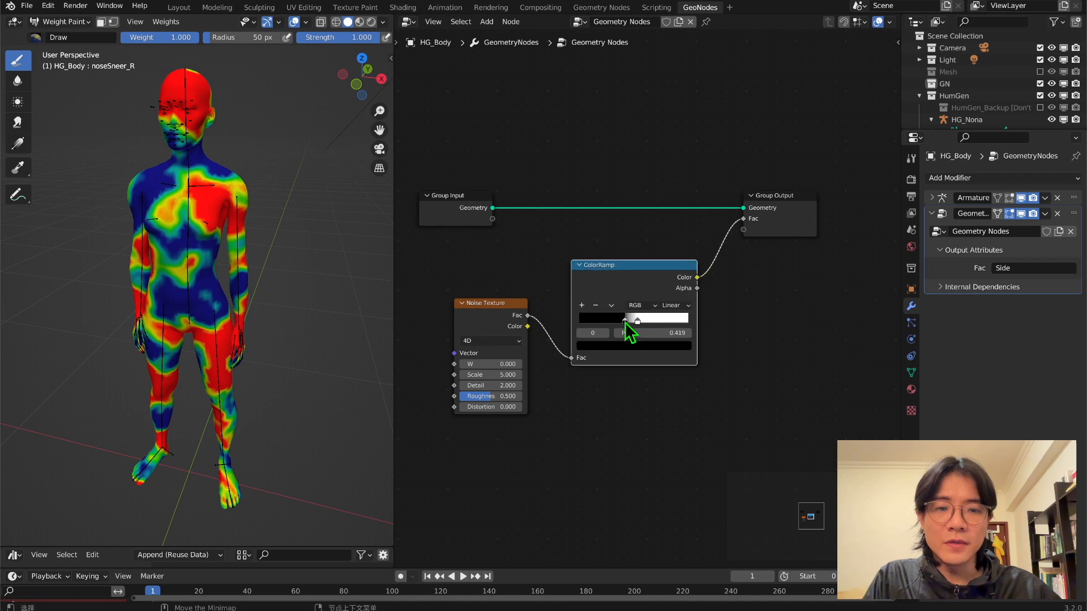
drag(625, 321, 627, 323)
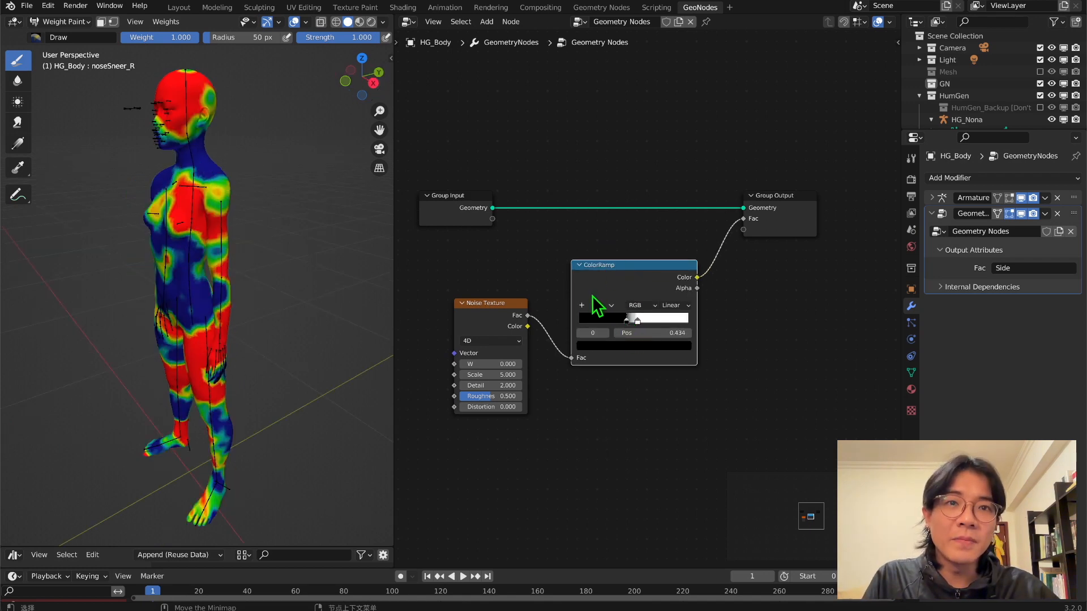
Scrub the Noise Texture's W value to preview the shifting pattern, leaving it at 0.4
drag(497, 364, 566, 365)
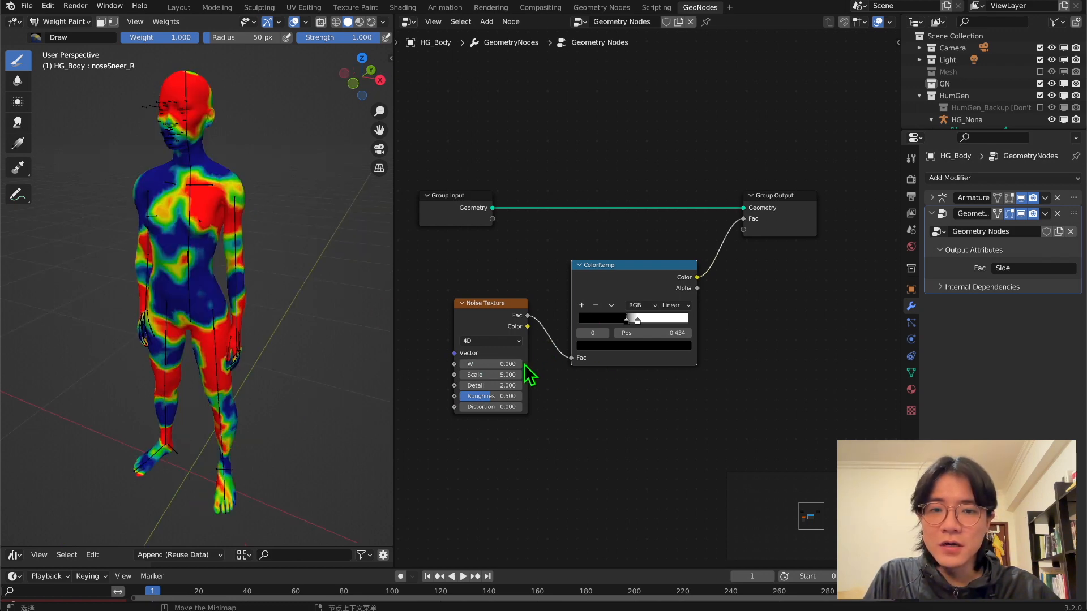
drag(518, 364, 529, 364)
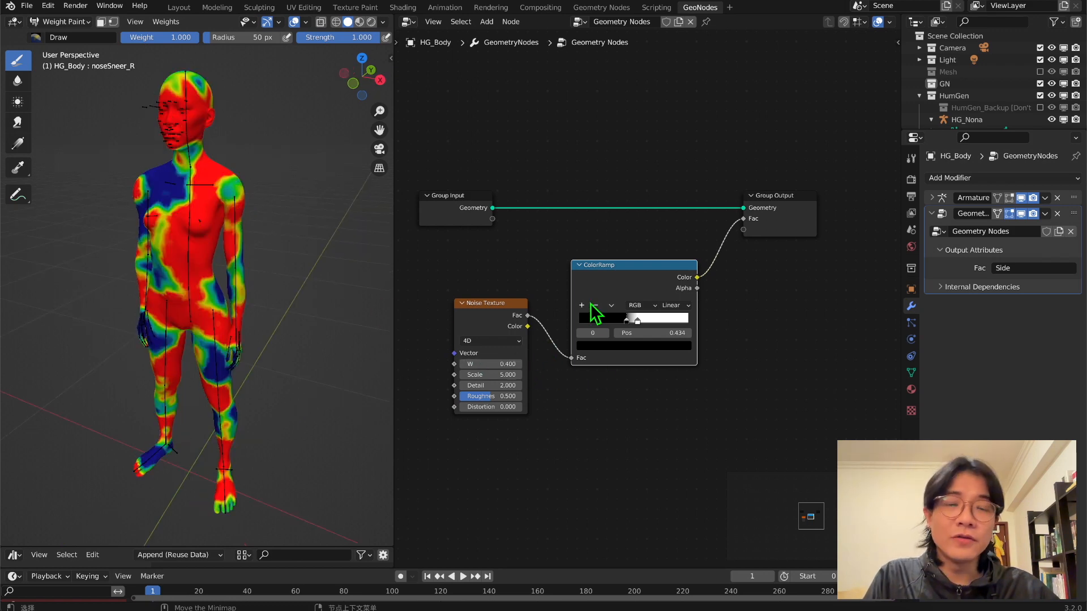
middle_drag(581, 336, 637, 281)
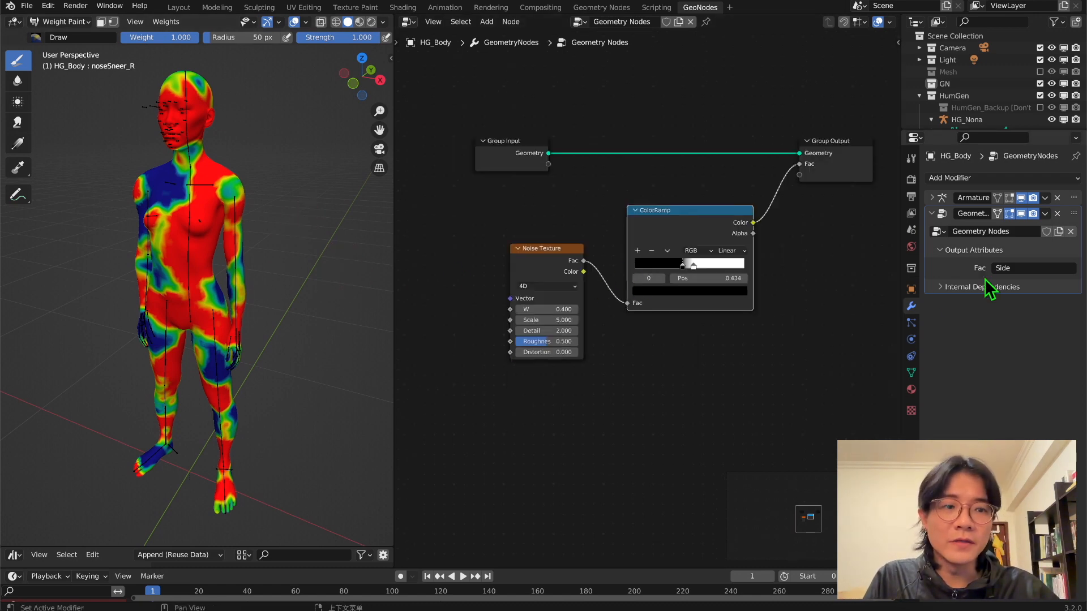
Collapse the Geometry Nodes modifier and add a Displace modifier using the Side vertex group with midlevel 0.964
click(932, 214)
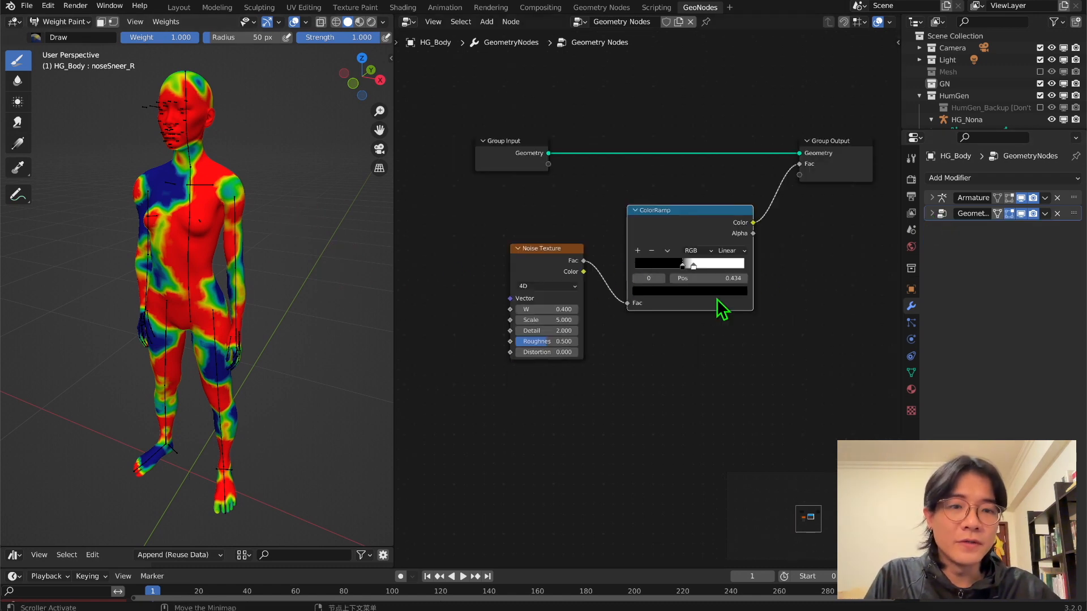
scroll(790, 328, right, 3)
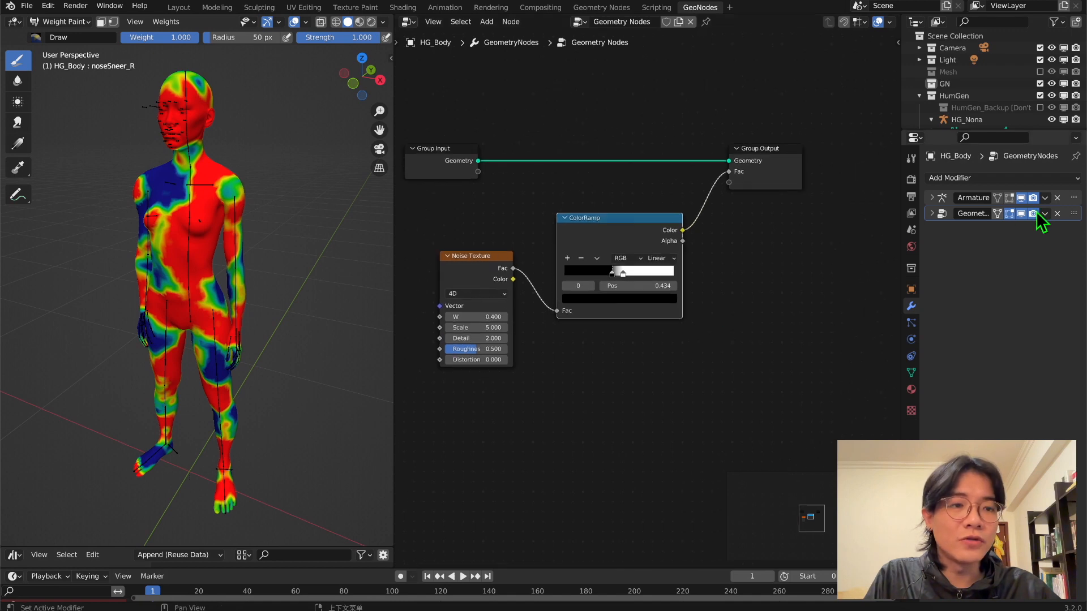
click(998, 178)
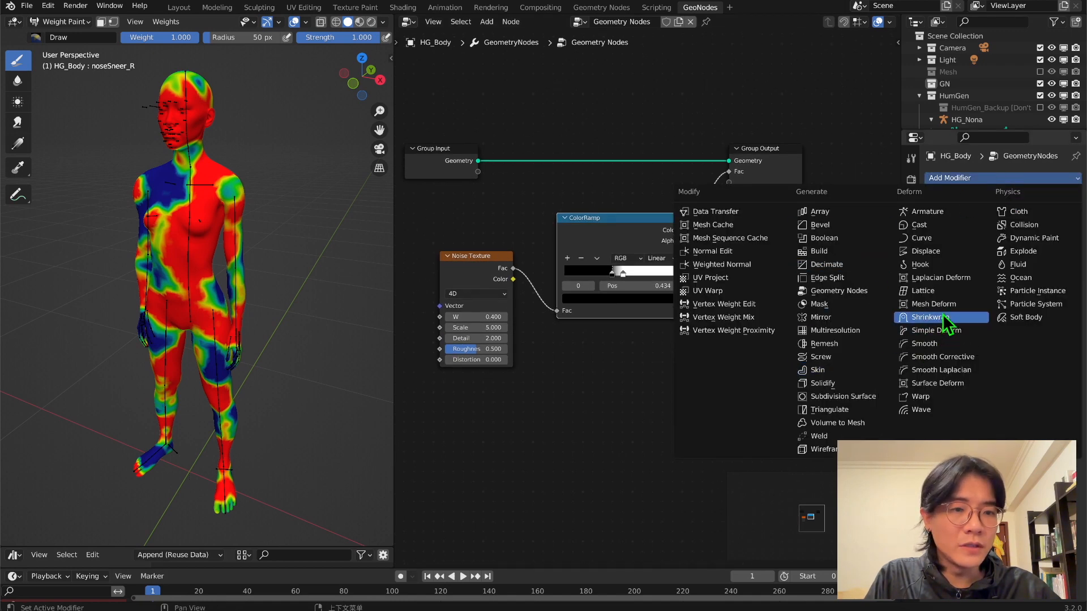
click(944, 255)
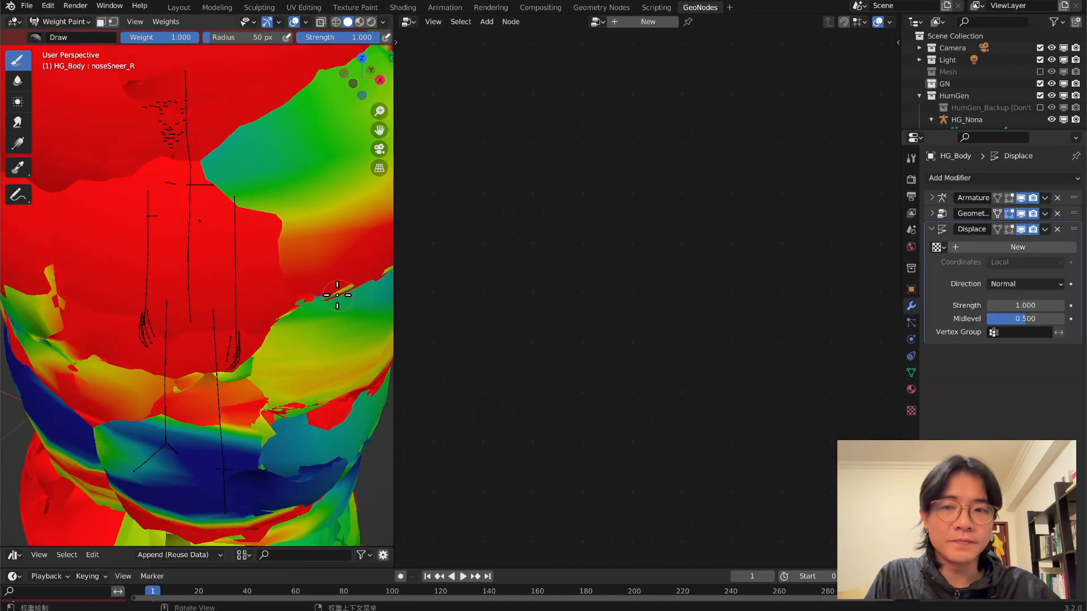
scroll(320, 285, down, 3)
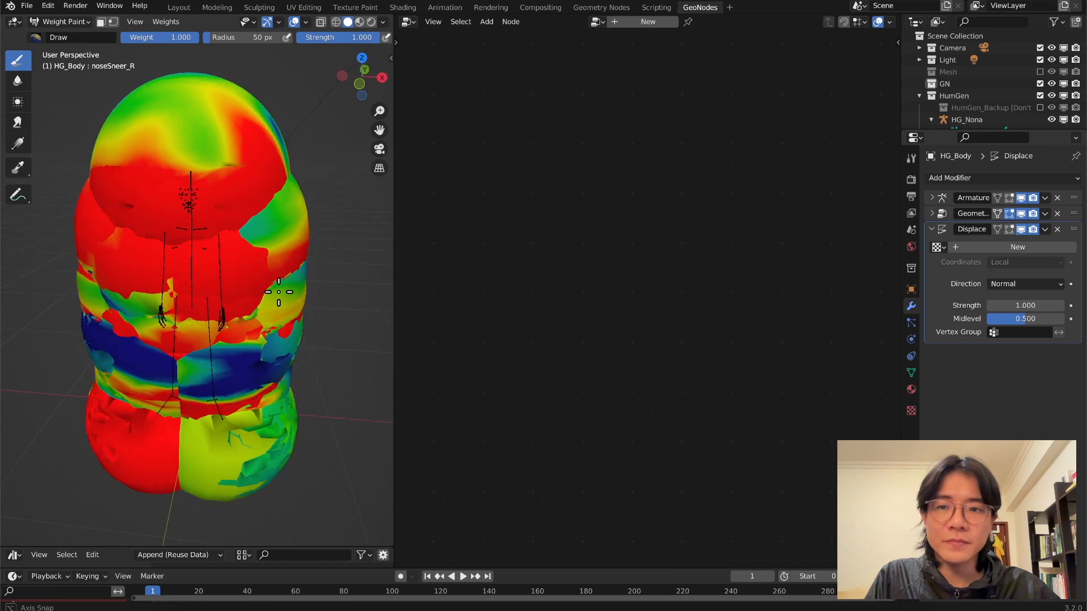
click(1009, 332)
scroll(1002, 415, down, 10)
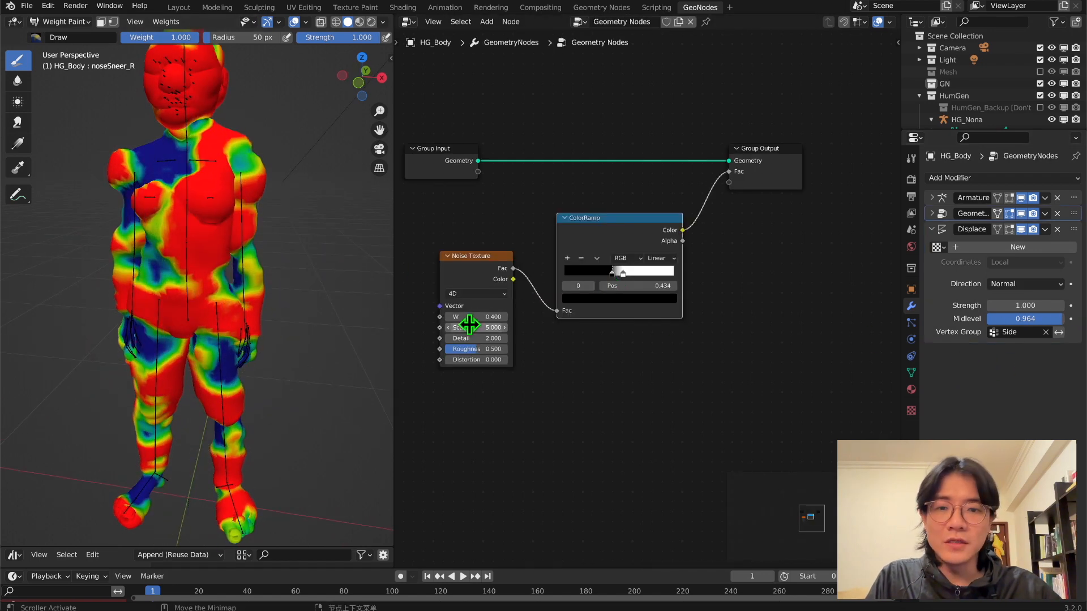
Raise the Noise Texture's W to 4.6 to test the displacement on the body
drag(470, 317, 507, 320)
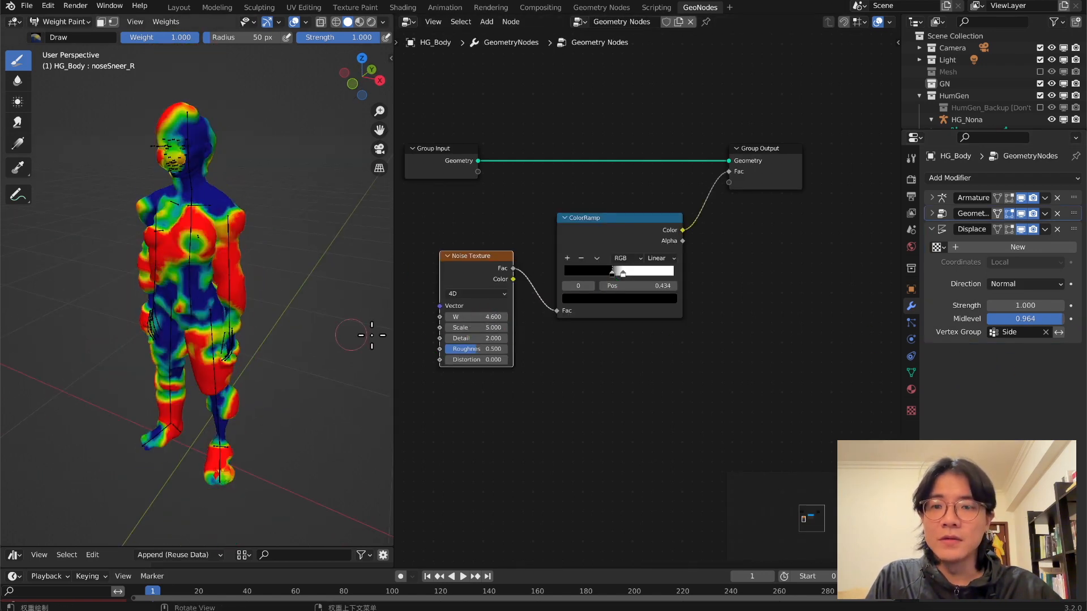
Add a Scene Time node beside the Noise Texture and connect its Seconds output to the W input
middle_drag(492, 323, 677, 316)
click(512, 265)
key(shift+a)
click(514, 255)
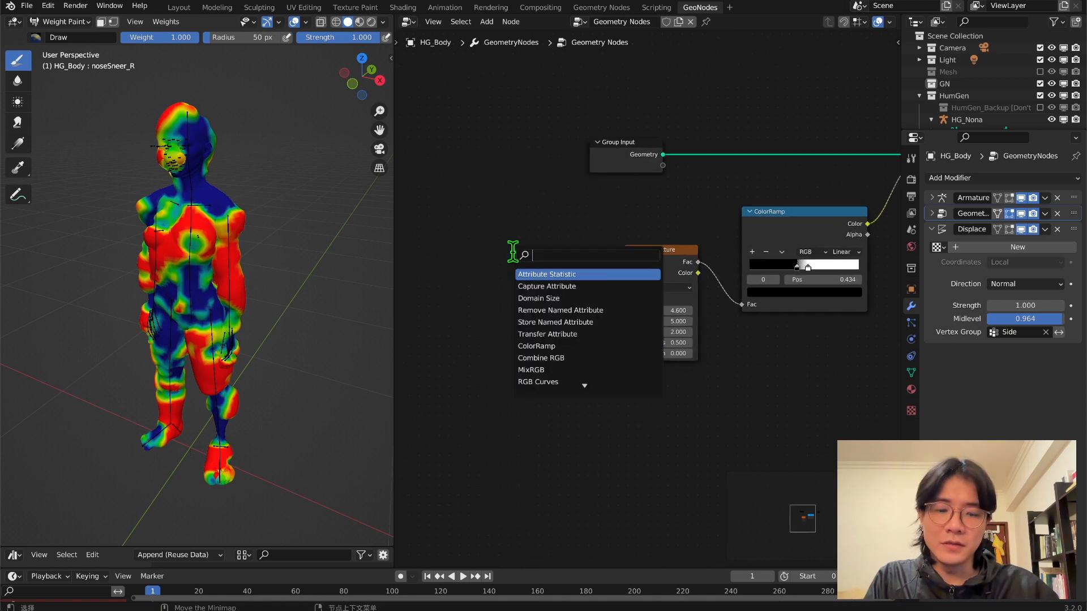
text(scene)
key(Return)
click(472, 281)
drag(546, 299, 624, 310)
Play the animation briefly to check the time-driven displacement on the body, then stop it
key(space)
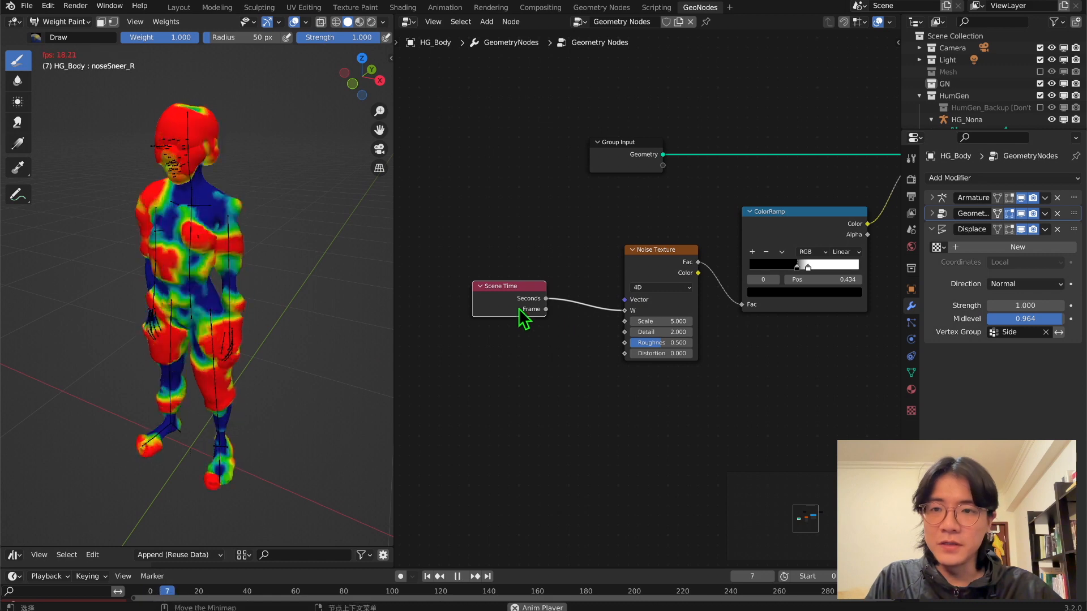
middle_drag(340, 221, 340, 265)
key(space)
Insert a Math node on the link between Scene Time's Seconds output and the Noise Texture's W input
key(shift+a)
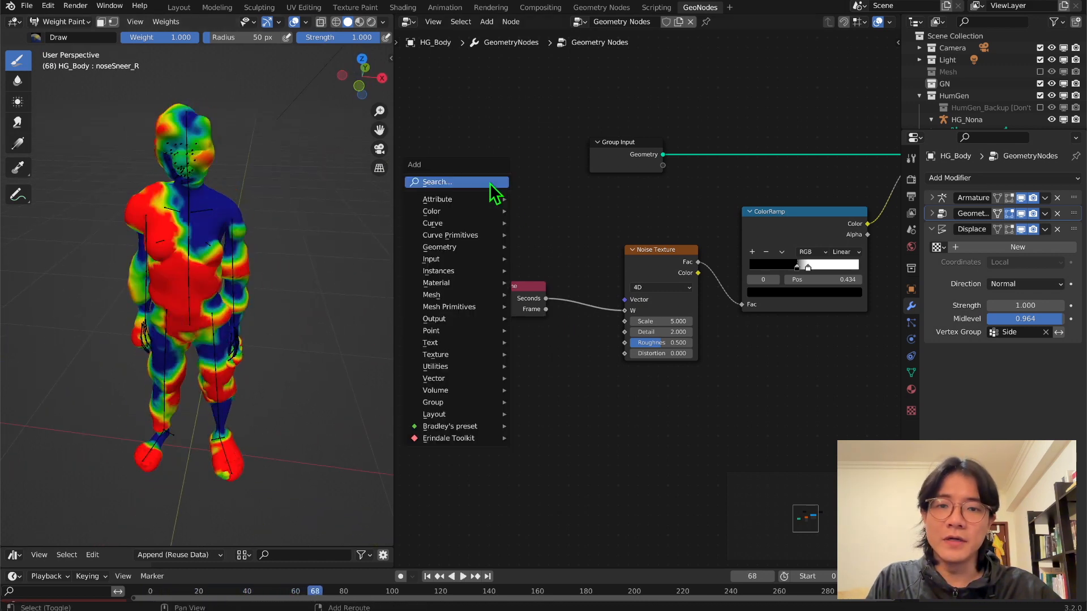
click(490, 186)
text(math)
key(Return)
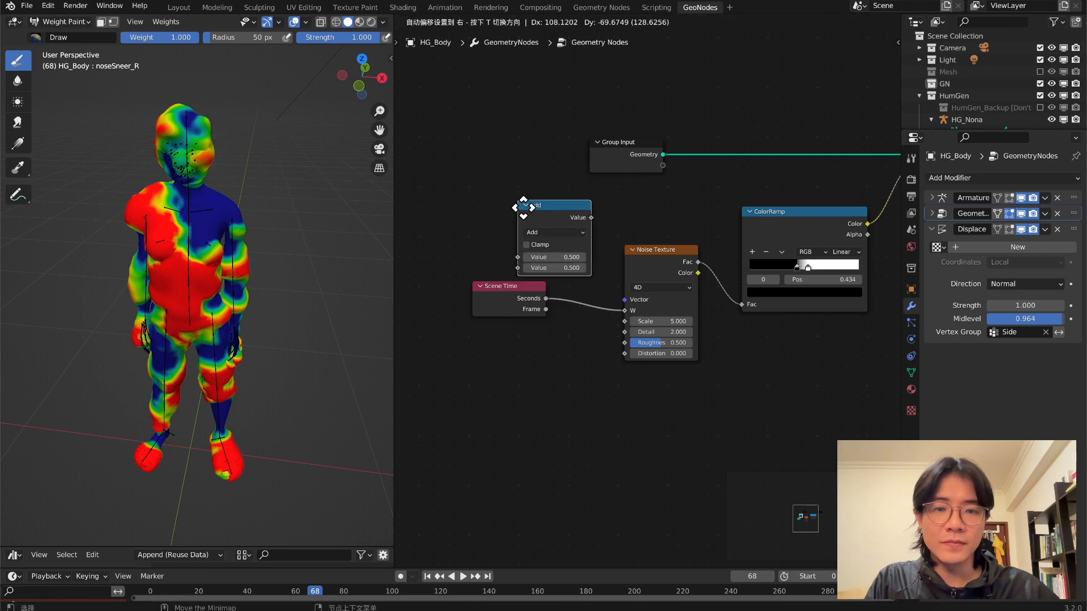
click(556, 284)
Set the Math node to Multiply with a second value of 0.1
click(604, 306)
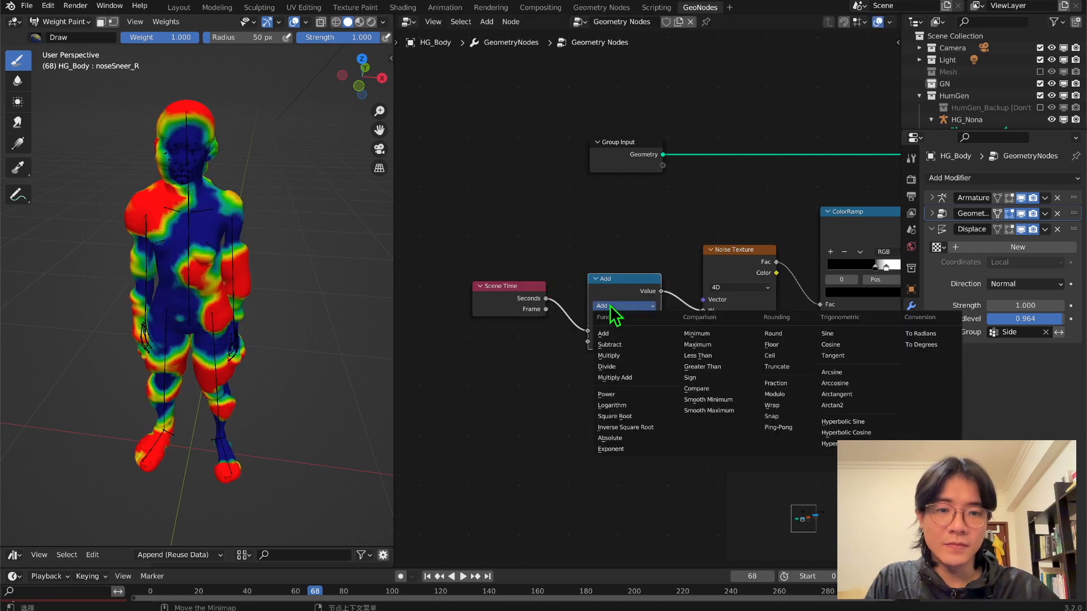
click(645, 357)
click(624, 341)
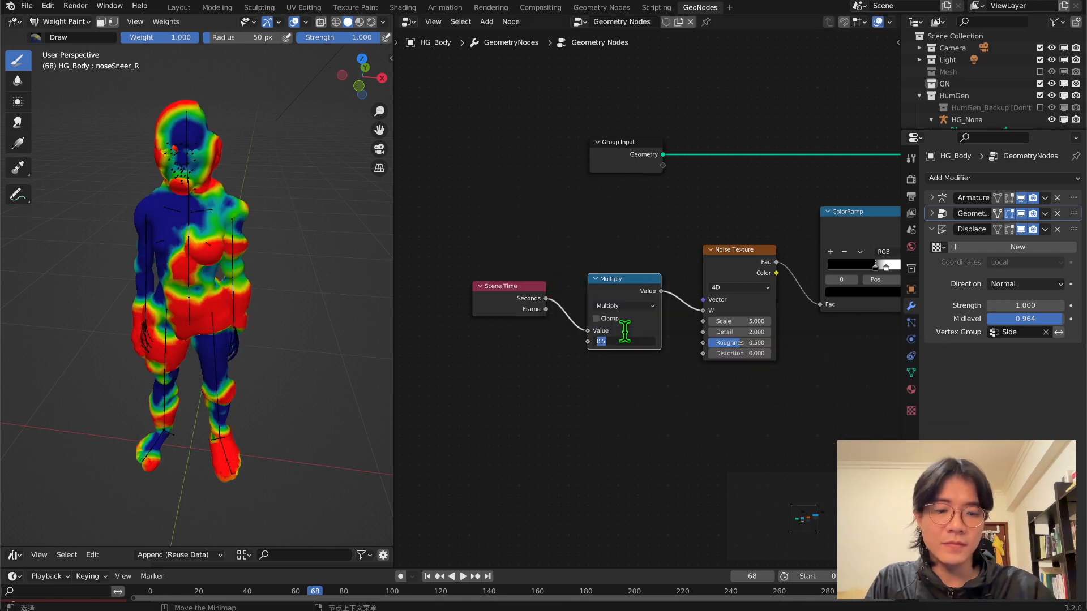
text(0.1)
key(Return)
Play the animation and inspect the slowed displacement without viewport overlays, restoring the overlays when done
key(space)
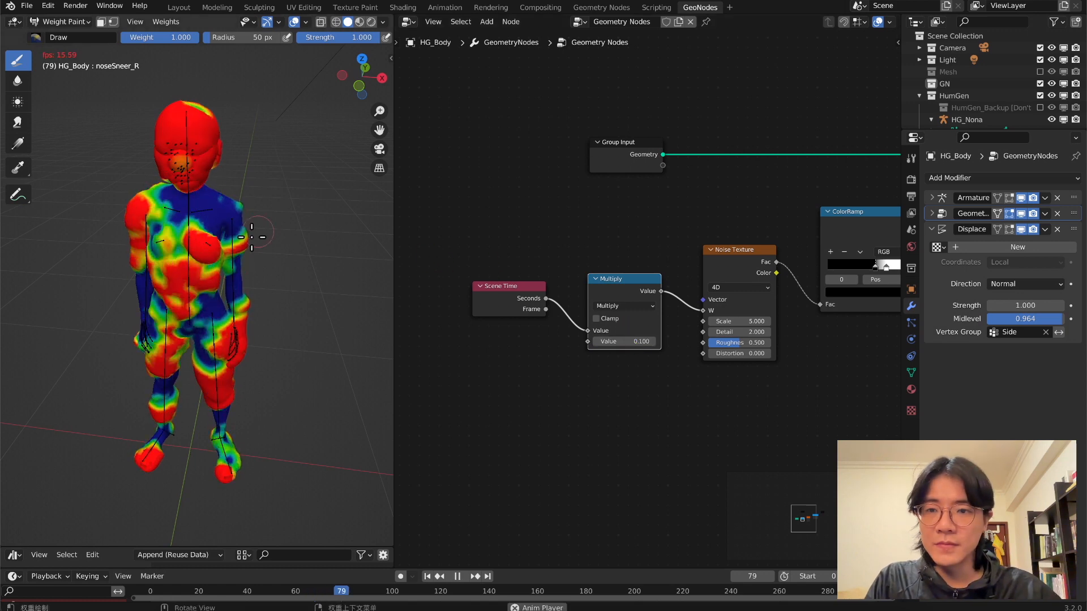
middle_drag(334, 227, 373, 228)
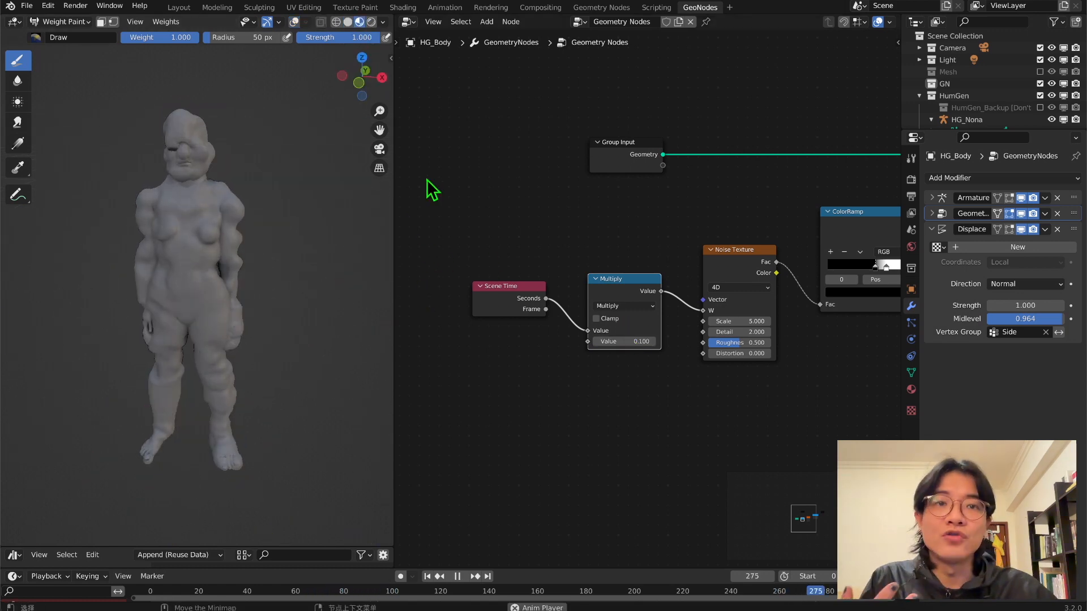
click(294, 22)
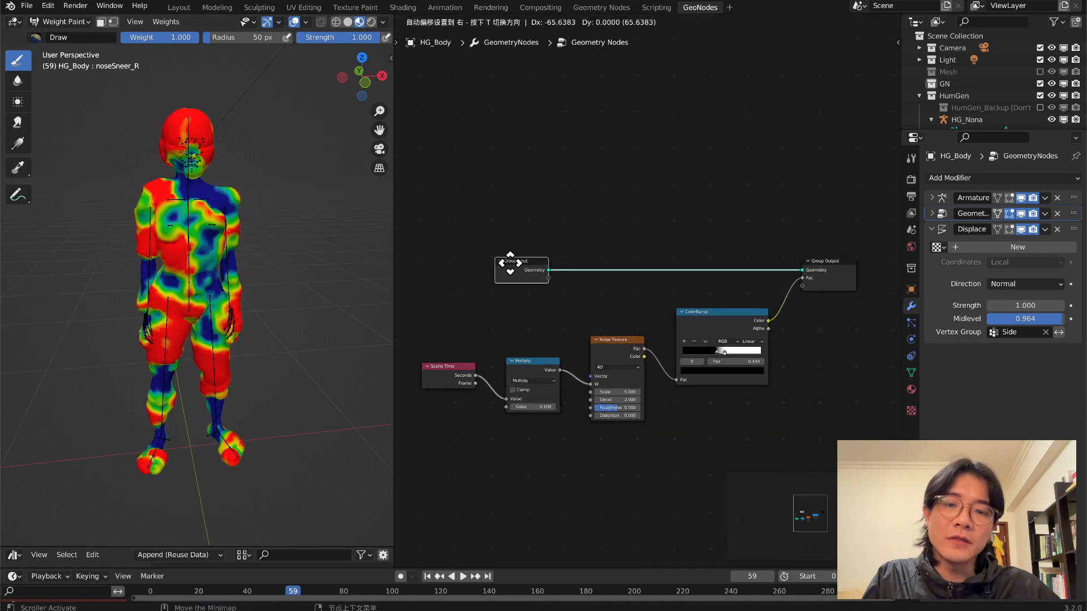
Move the Group Input node farther from the Group Output, above the Scene Time node, and straighten their link
drag(509, 262, 444, 270)
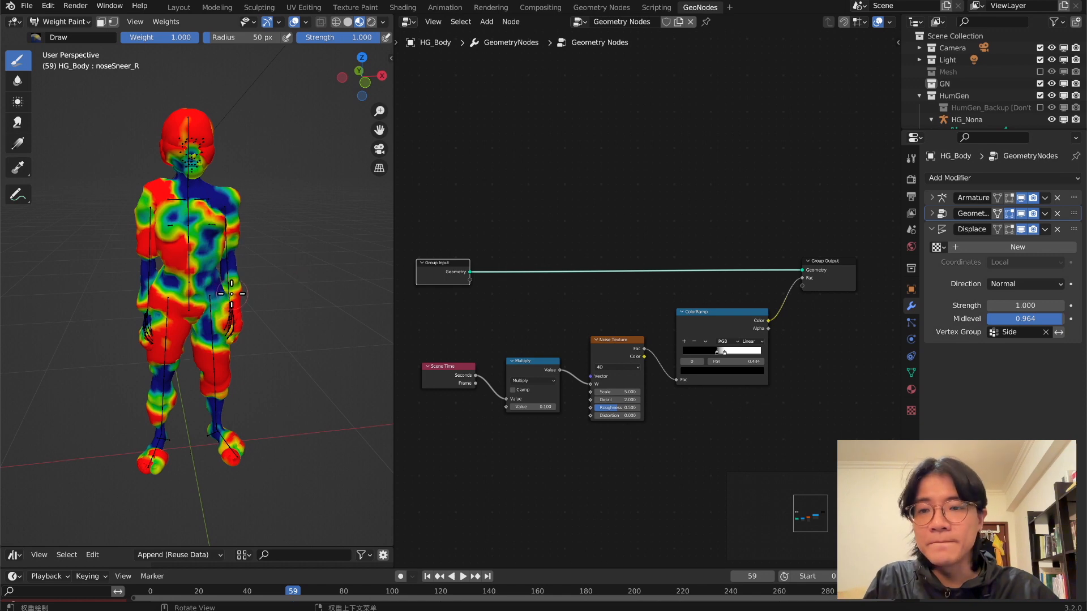
middle_drag(232, 293, 45, 79)
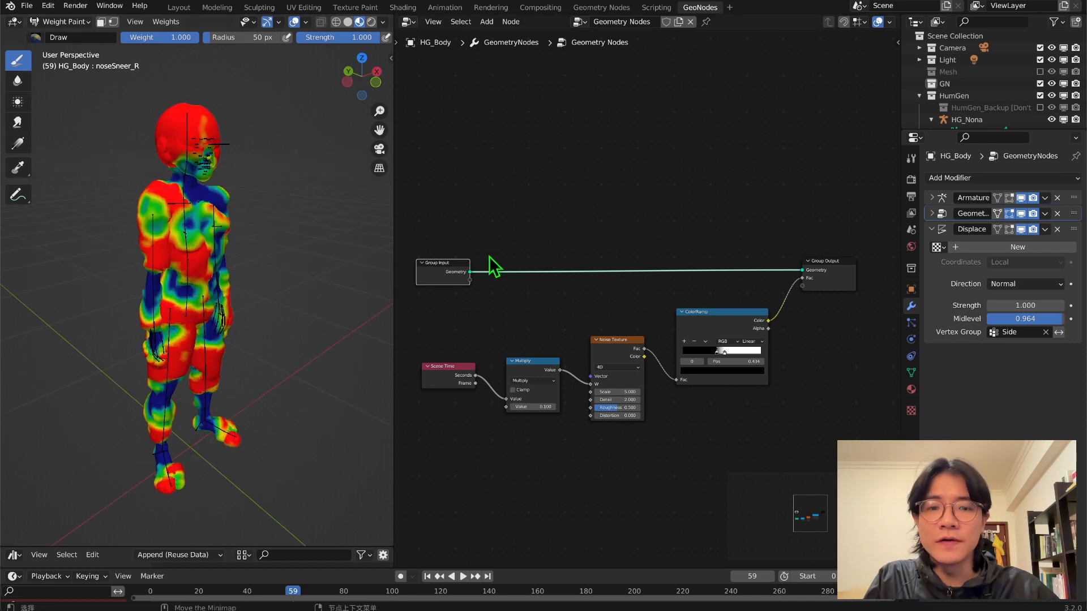
drag(460, 271, 461, 268)
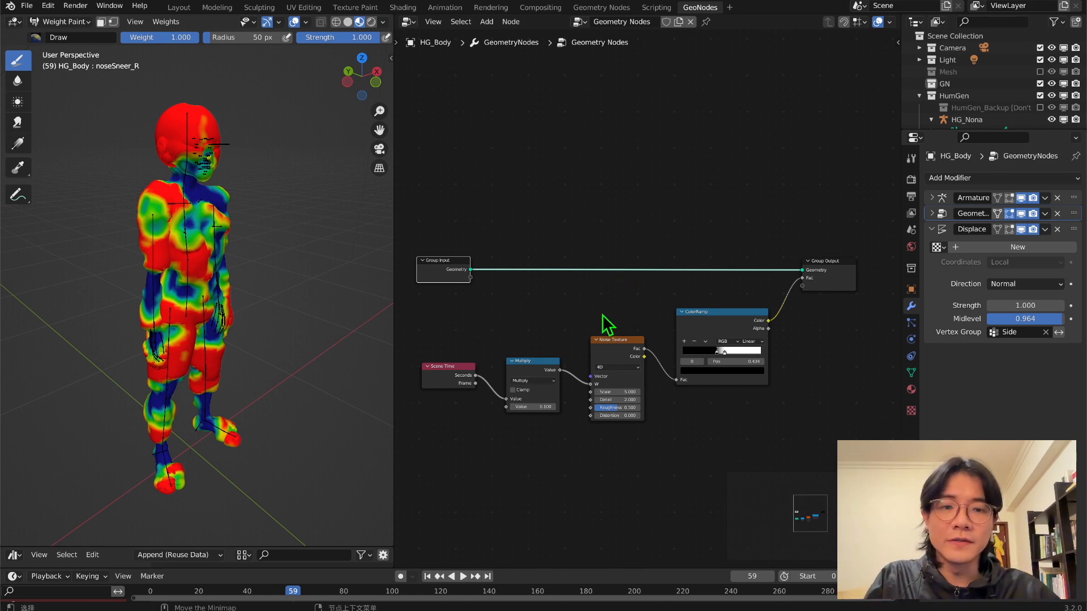
Delete the Scene Time, Multiply, Noise Texture and ColorRamp nodes and remove the Displace modifier from HG_Body
middle_drag(603, 315, 609, 278)
drag(809, 241, 775, 334)
drag(448, 294, 691, 420)
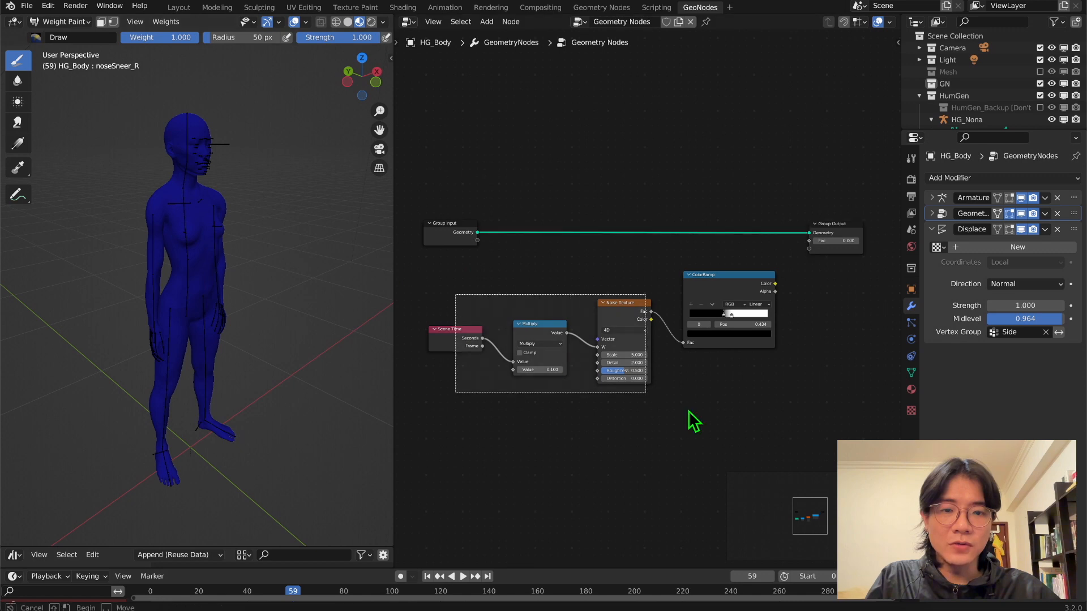
key(x)
click(1057, 229)
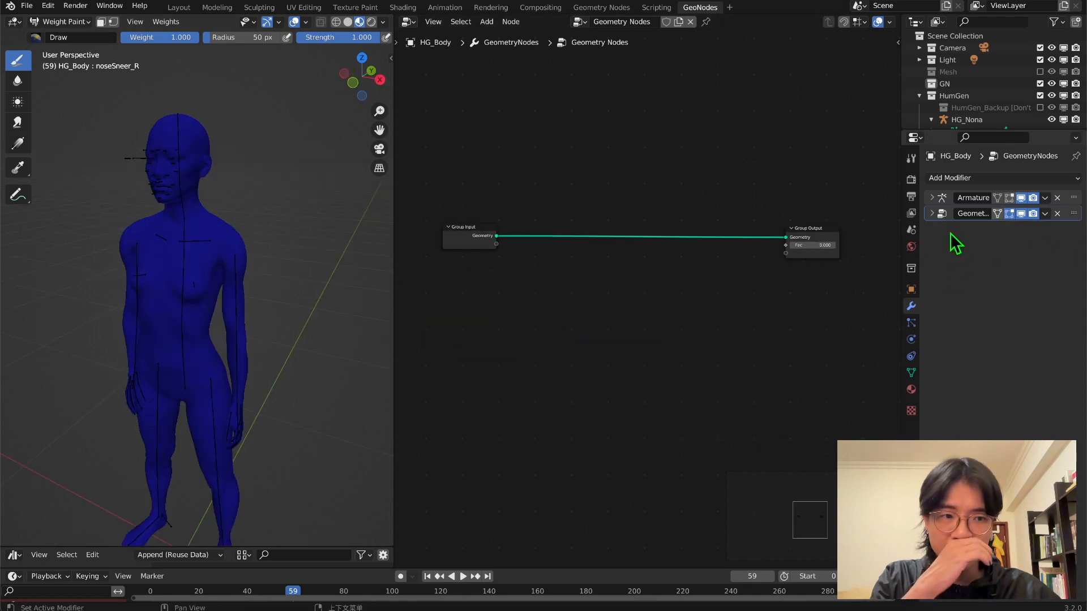
Expand the Geometry Nodes modifier and rename its node group as 01_Weight
click(931, 213)
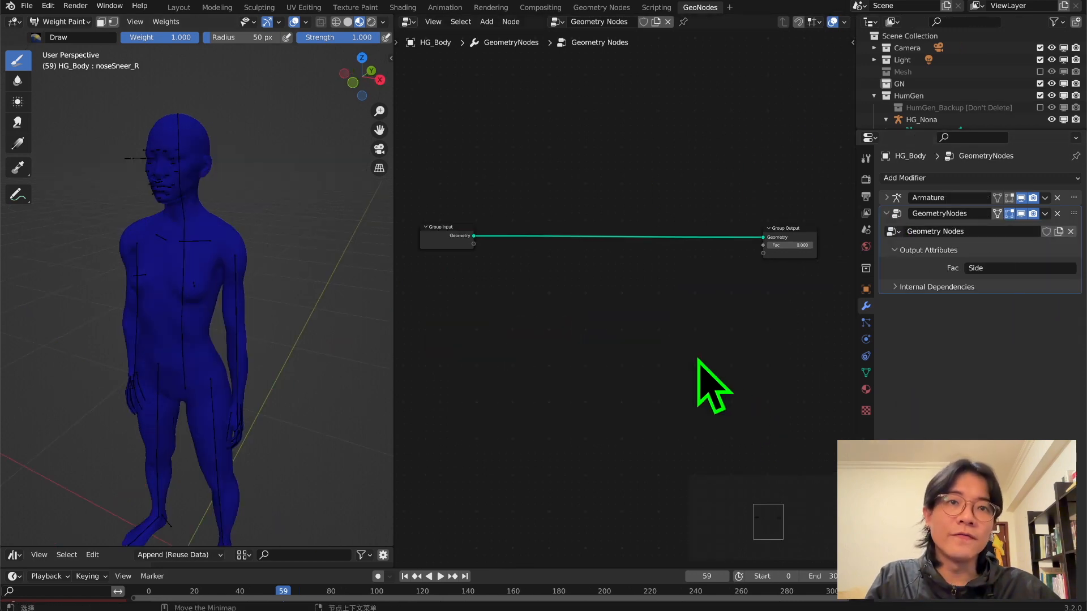
click(998, 232)
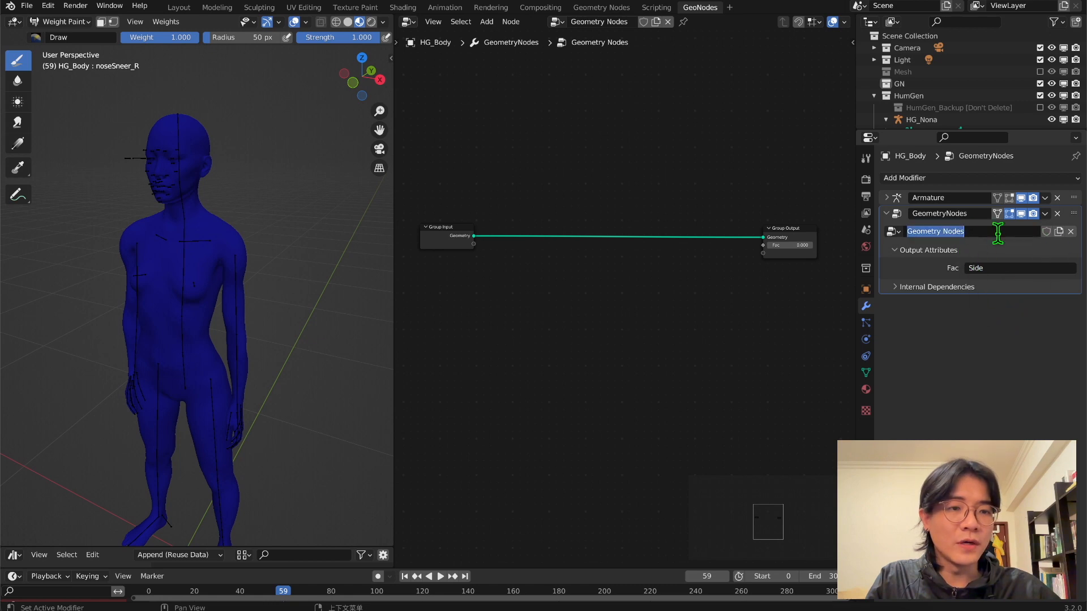
text(Weight)
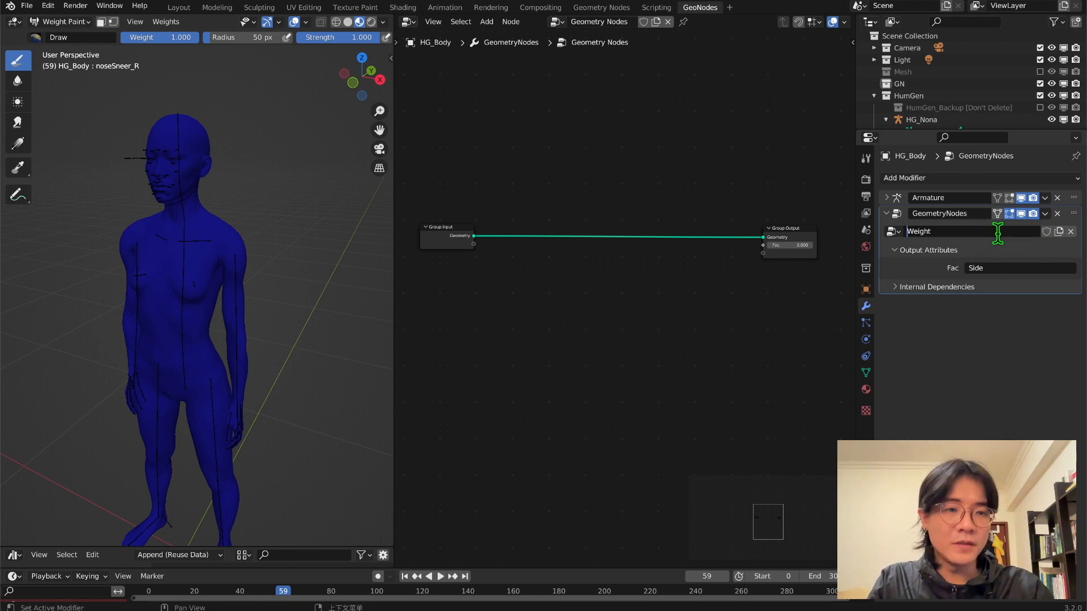
text(01_)
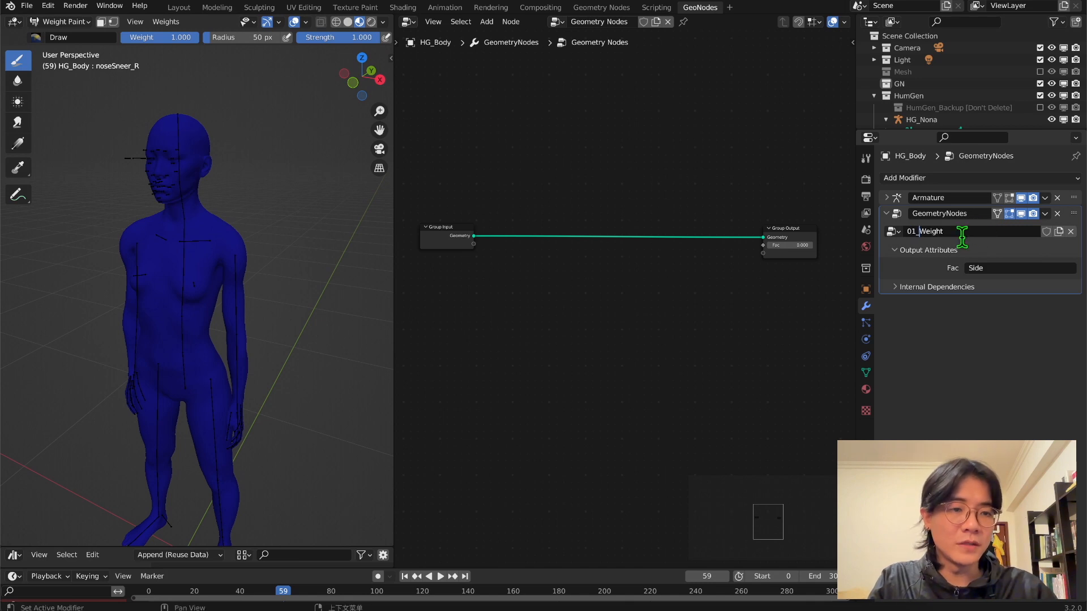
key(Return)
Copy the node group's name and rename the GeometryNodes modifier as 01_Weight with it
click(957, 232)
key(ctrl+c)
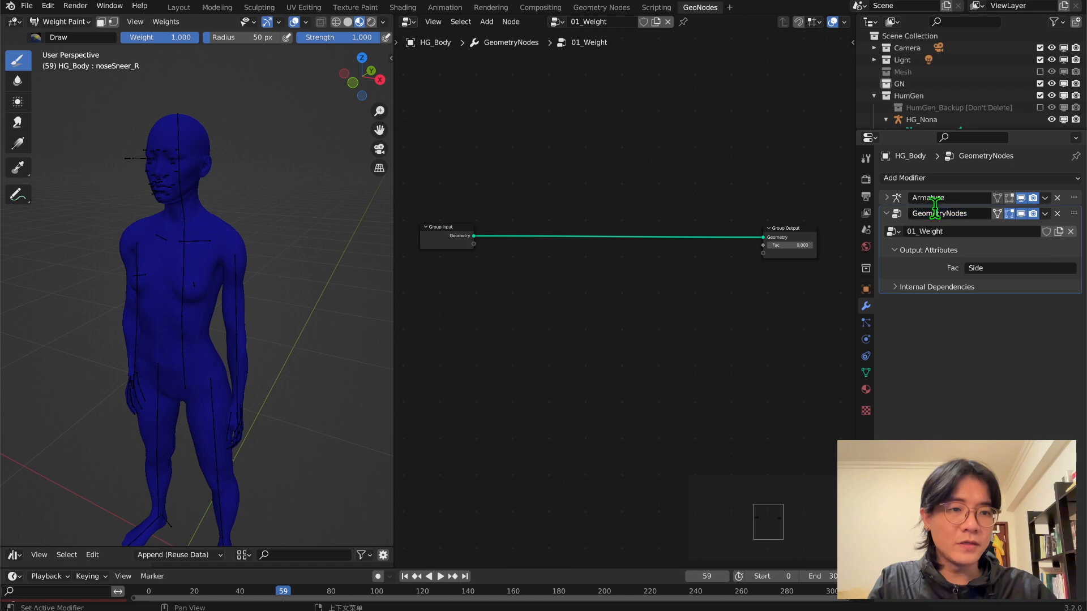
click(966, 212)
key(ctrl+v)
key(Return)
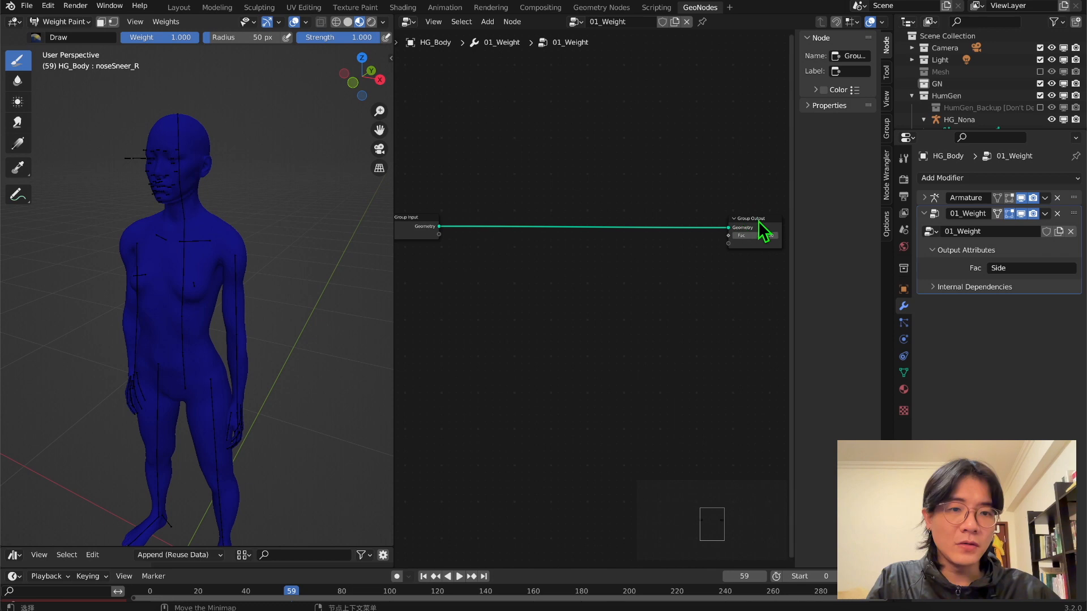
Rename the node group's Fac output as Side
click(759, 222)
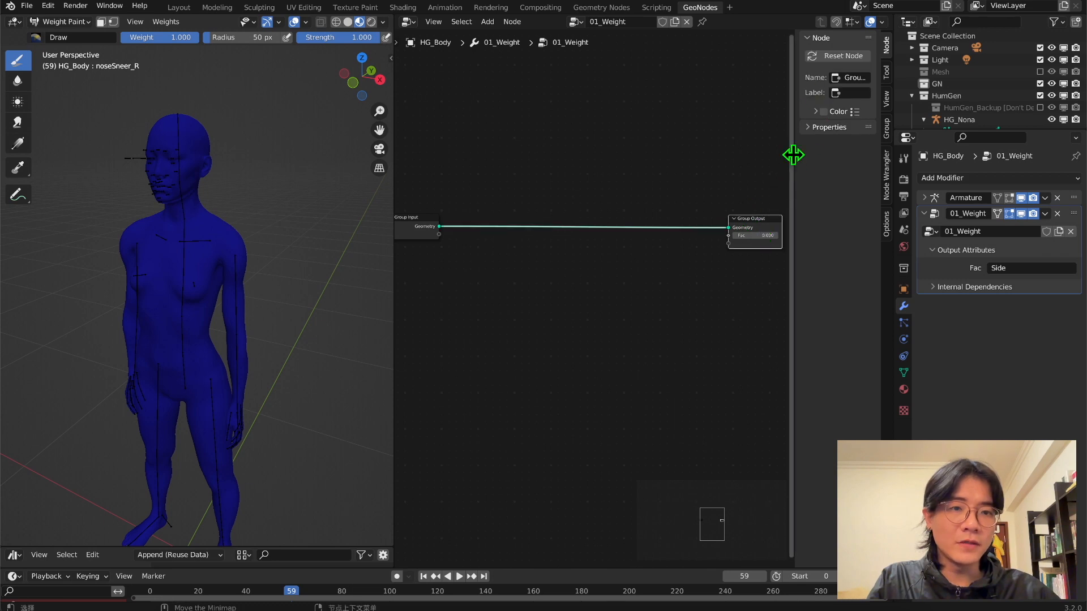
click(887, 127)
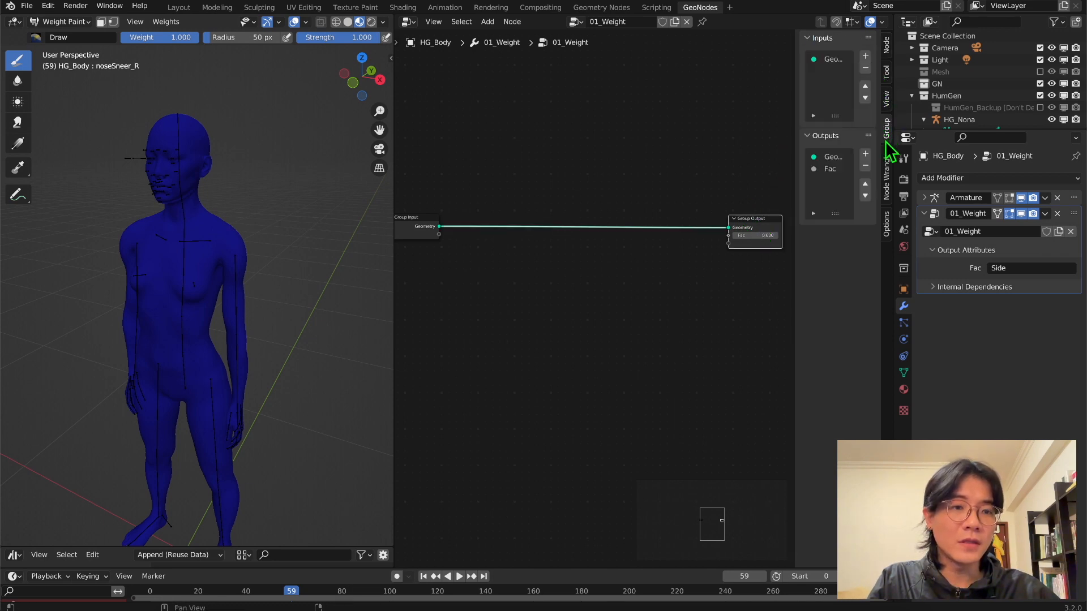
click(824, 169)
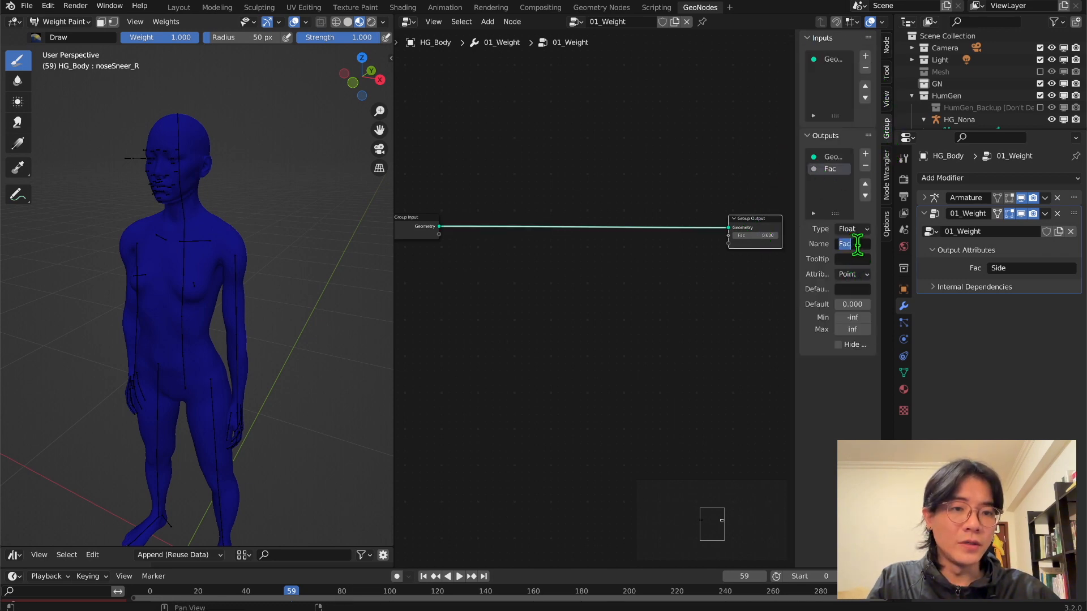
text(Side)
key(Return)
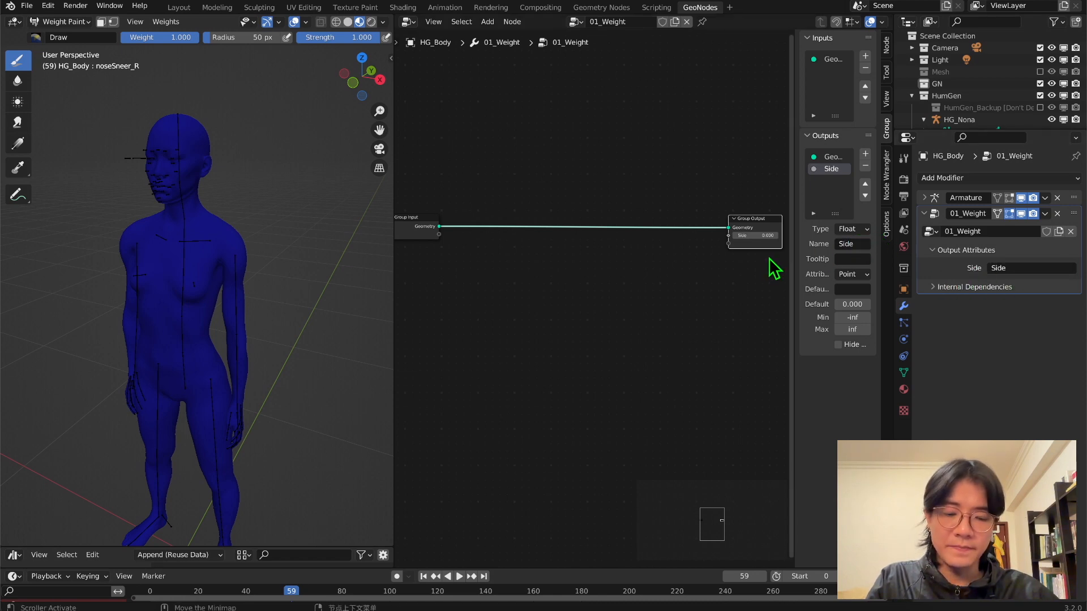
middle_drag(80, 237, 25, 244)
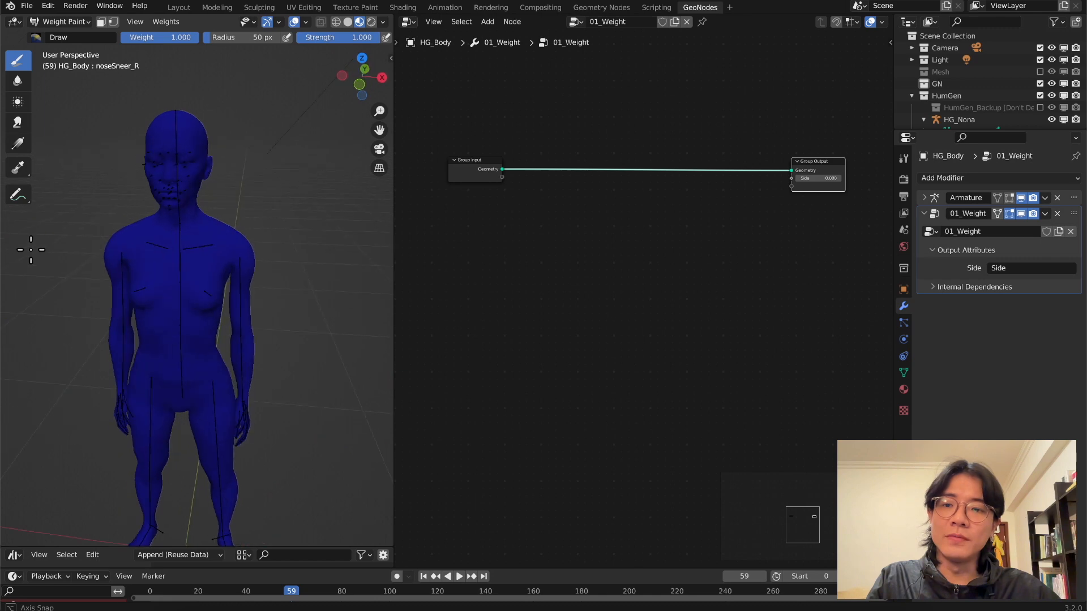
middle_drag(245, 318, 381, 245)
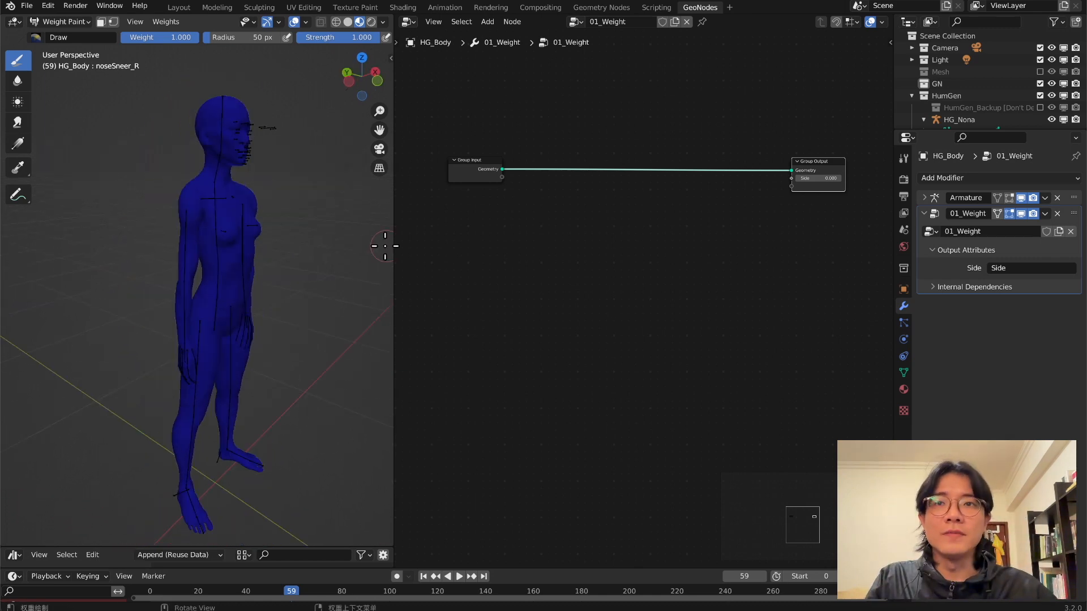
middle_drag(180, 225, 371, 287)
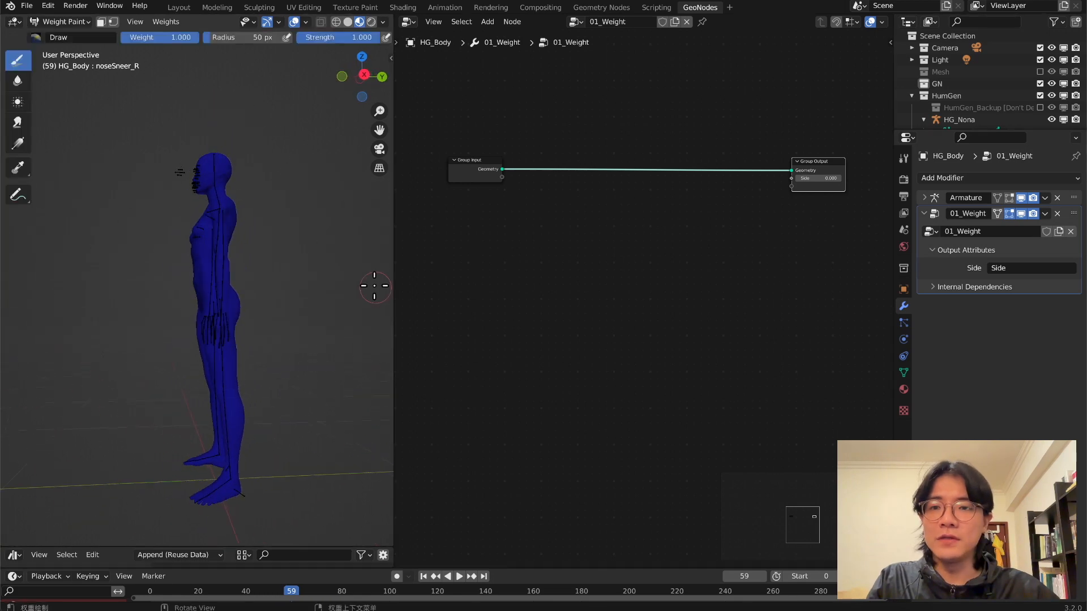
middle_drag(202, 159, 620, 306)
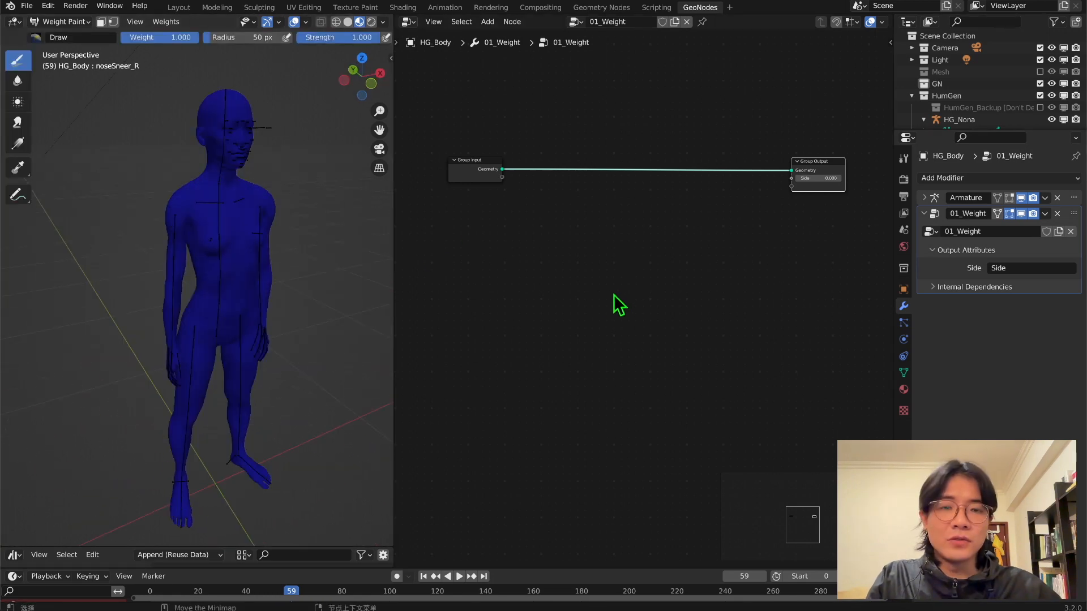
Add a Vector Math node below the link between Group Input and Group Output
key(shift+a)
click(525, 265)
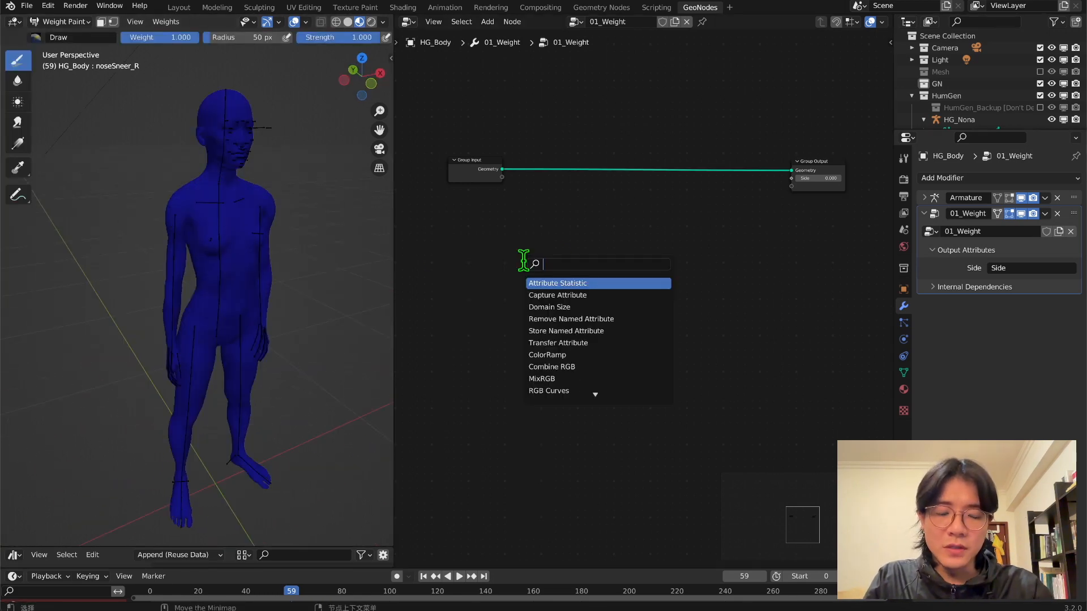
text(v)
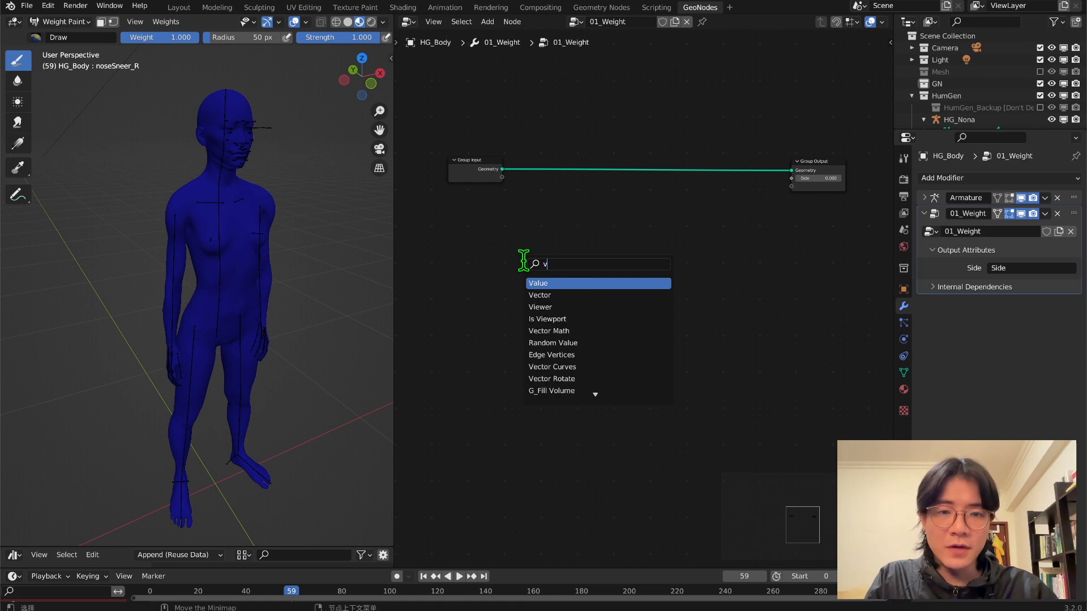
text(ec)
key(Return)
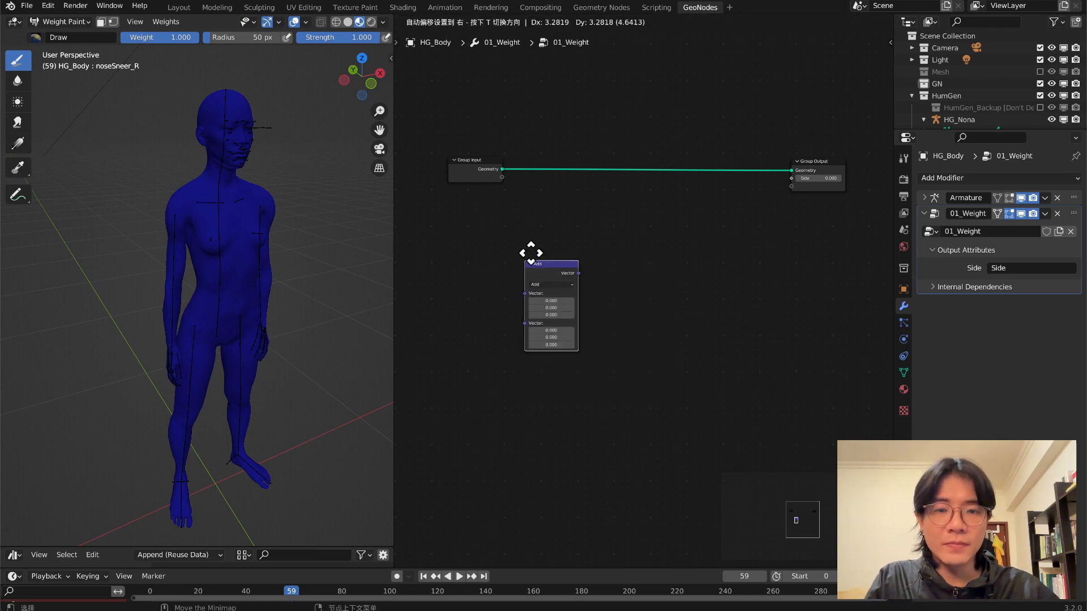
click(575, 252)
Set the Vector Math node to Dot Product and connect its Value output to the Group Output's Side input
scroll(575, 252, up, 2)
click(576, 236)
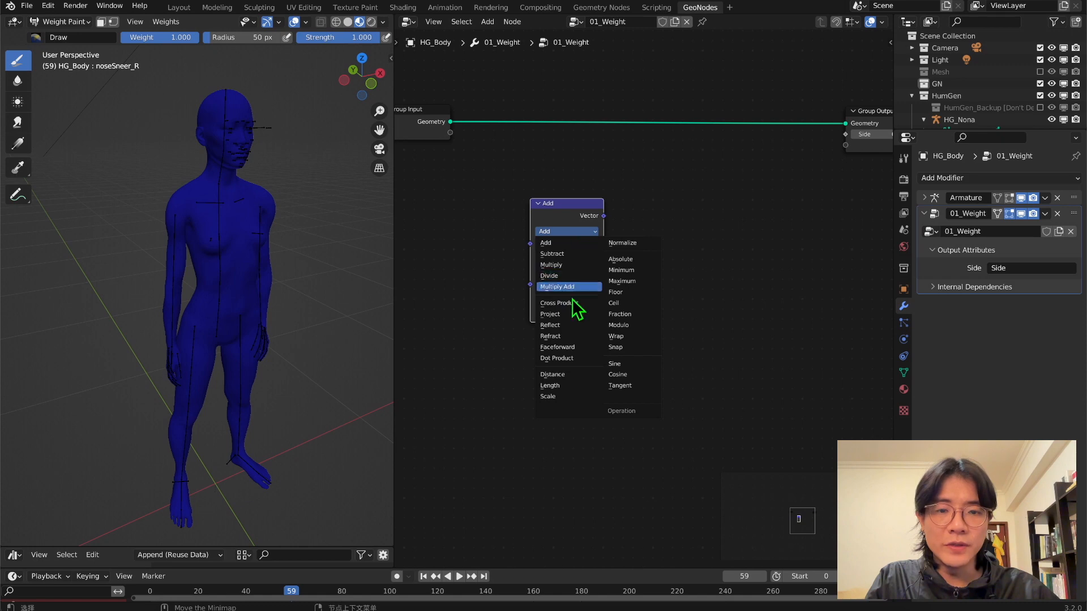
click(570, 358)
scroll(600, 271, down, 1)
drag(612, 233, 810, 171)
Add a Normal node and connect it to the first Vector input of the Dot Product node
key(shift+a)
click(482, 235)
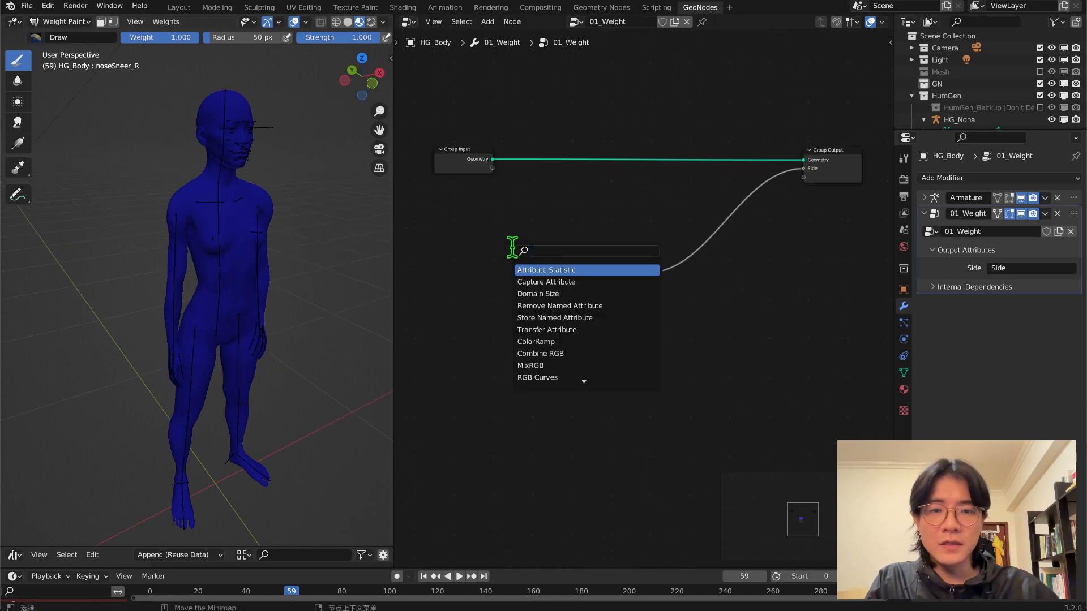
text(norm)
key(Return)
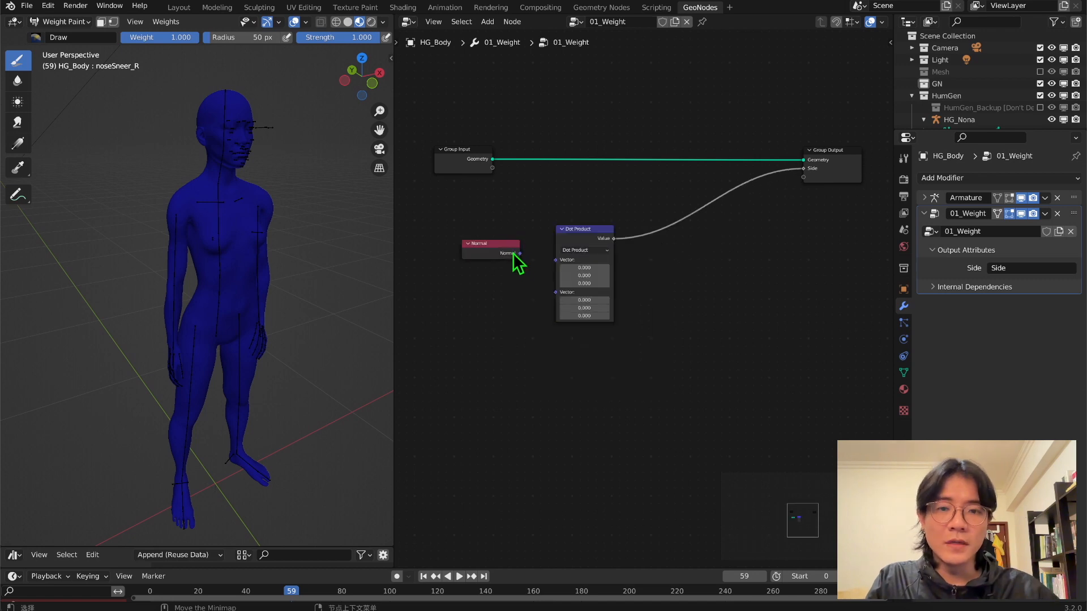
drag(521, 255, 556, 260)
middle_drag(235, 215, 250, 215)
drag(595, 291, 577, 277)
right_click(599, 274)
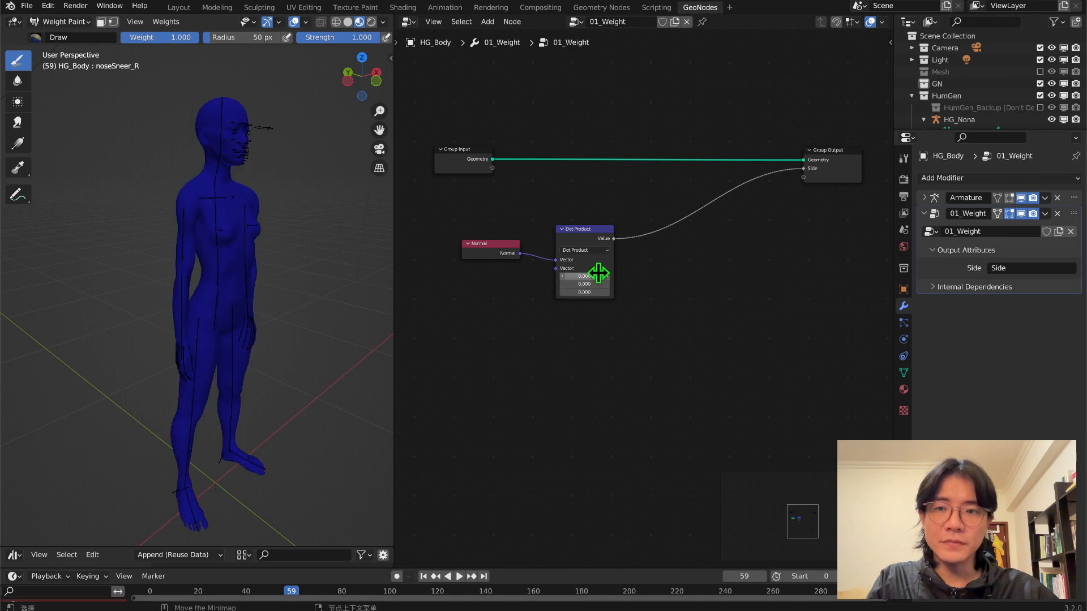
middle_drag(149, 248, 238, 244)
drag(598, 276, 577, 277)
right_click(583, 277)
Show the body in right orthographic view and set the Y component of the Dot Product's second vector to 1.8
click(380, 74)
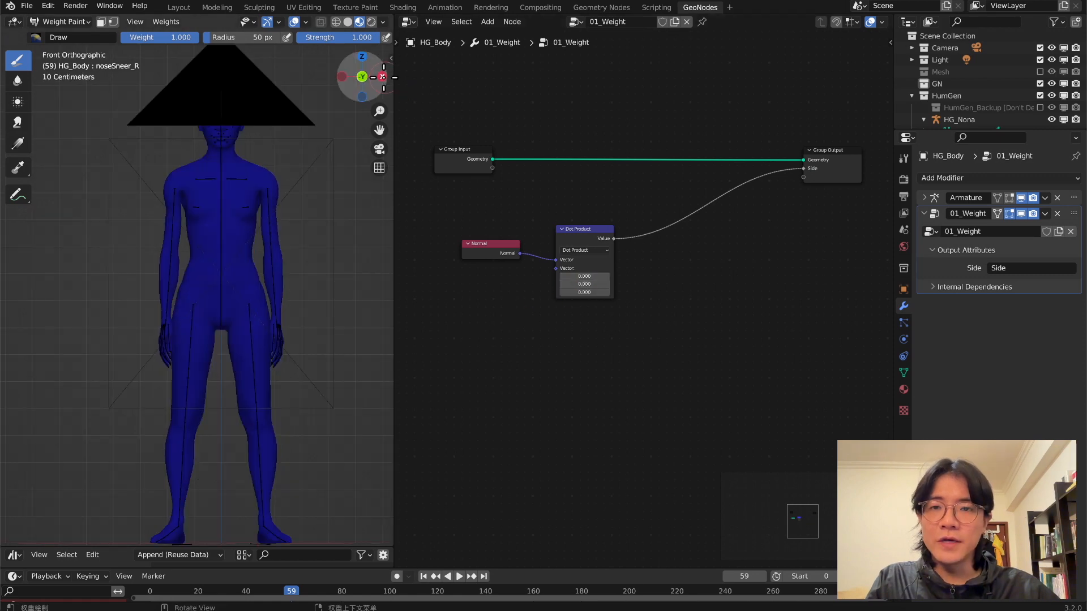
click(382, 76)
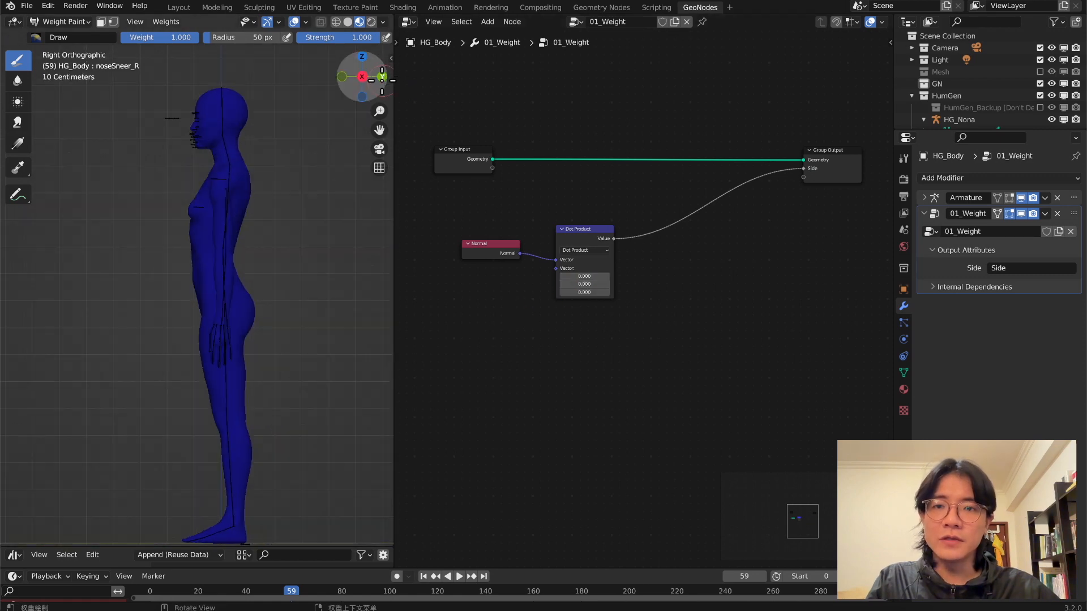
scroll(255, 139, down, 1)
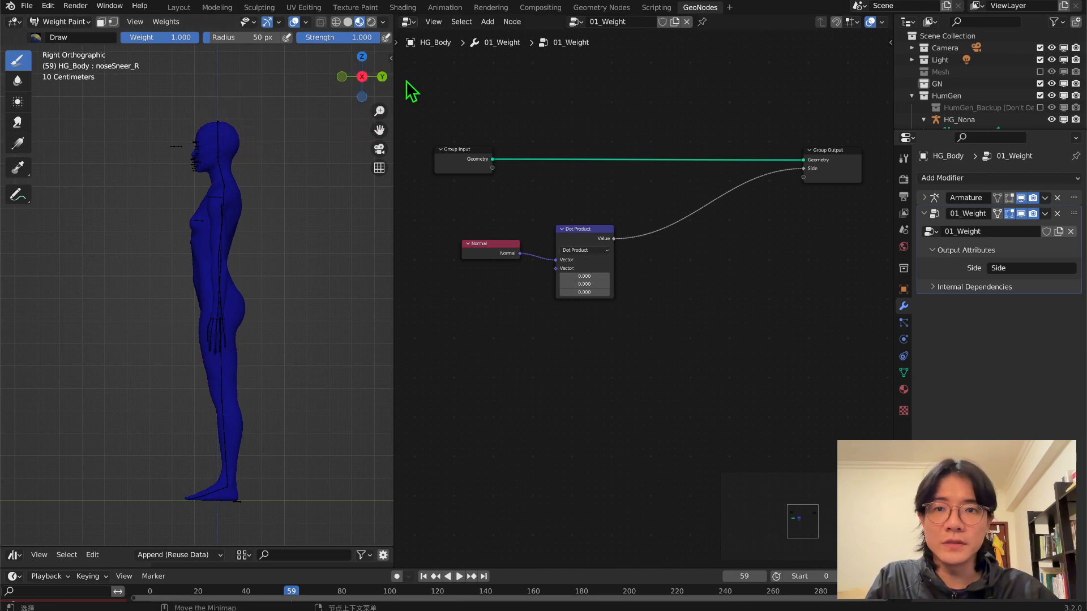
scroll(507, 286, up, 2)
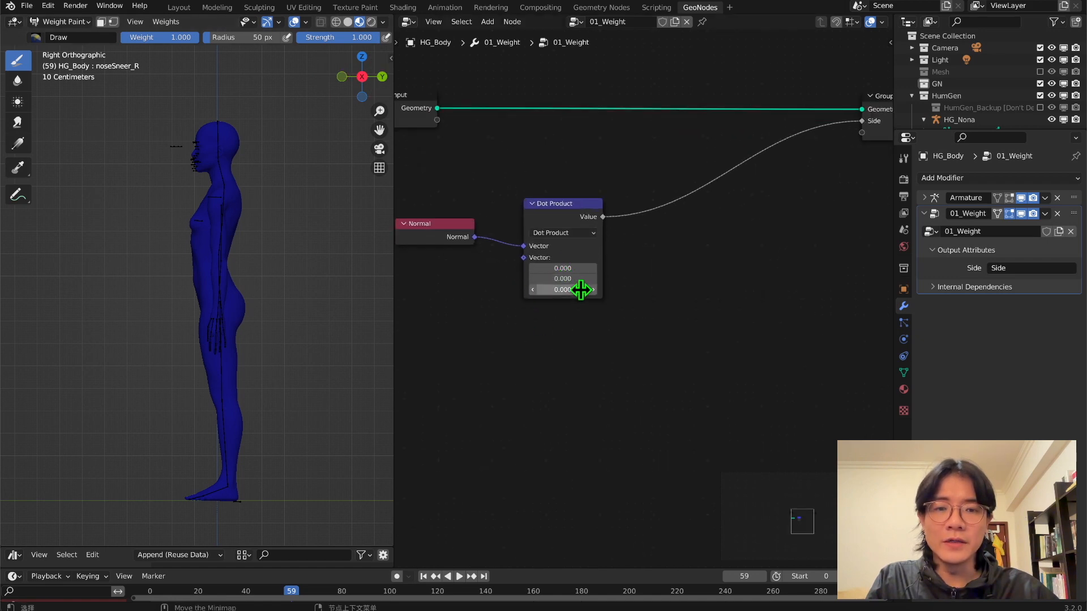
middle_drag(590, 309, 635, 296)
drag(607, 264, 638, 264)
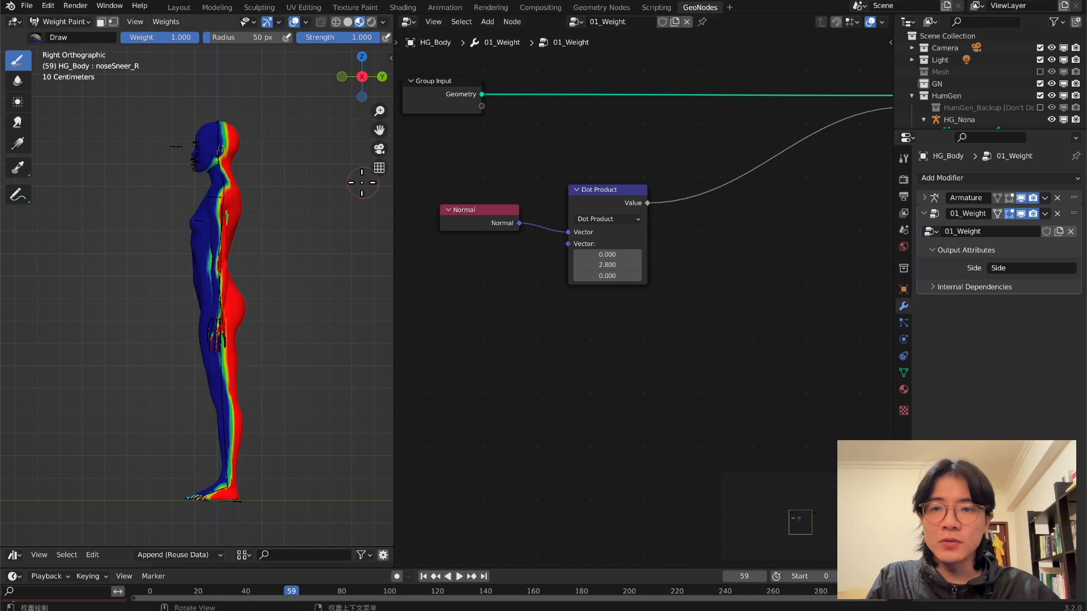
drag(608, 184, 618, 180)
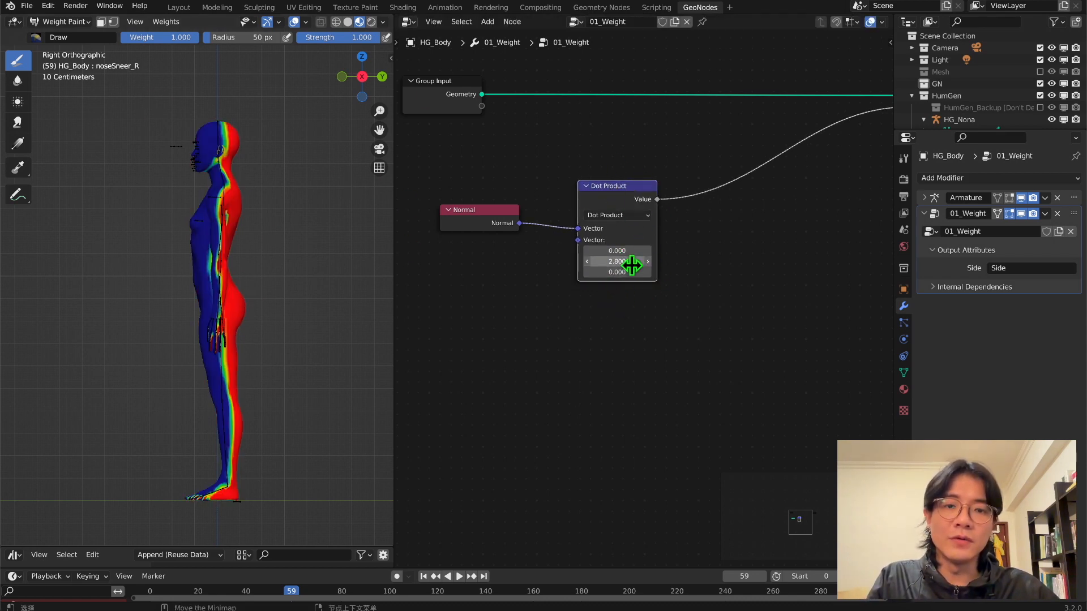
drag(626, 263, 576, 262)
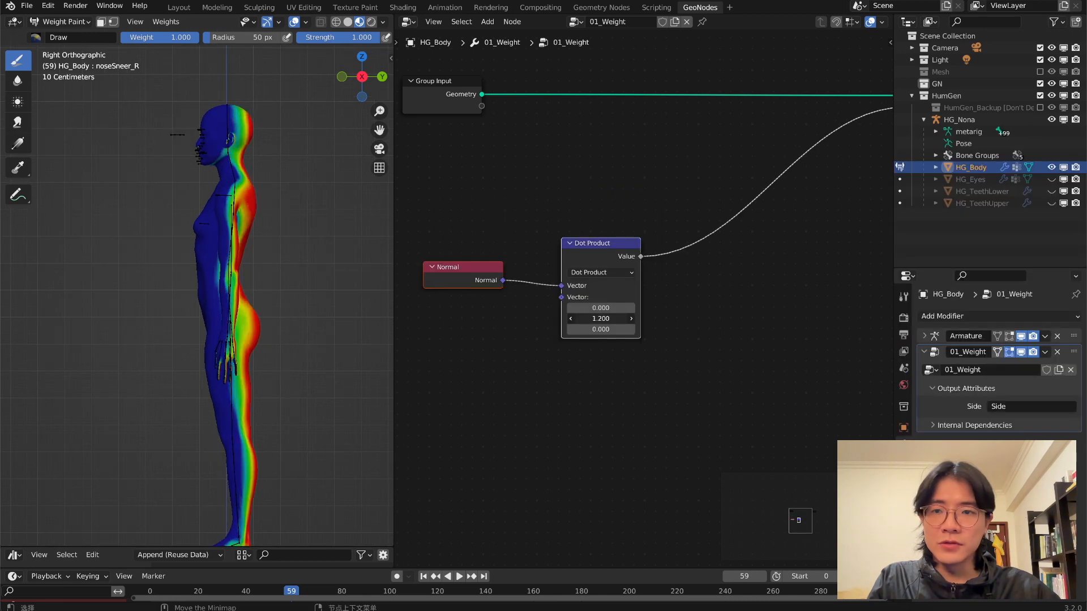
mouse_move(601, 318)
mouse_down()
mouse_move(589, 319)
mouse_move(634, 318)
mouse_move(606, 318)
mouse_up()
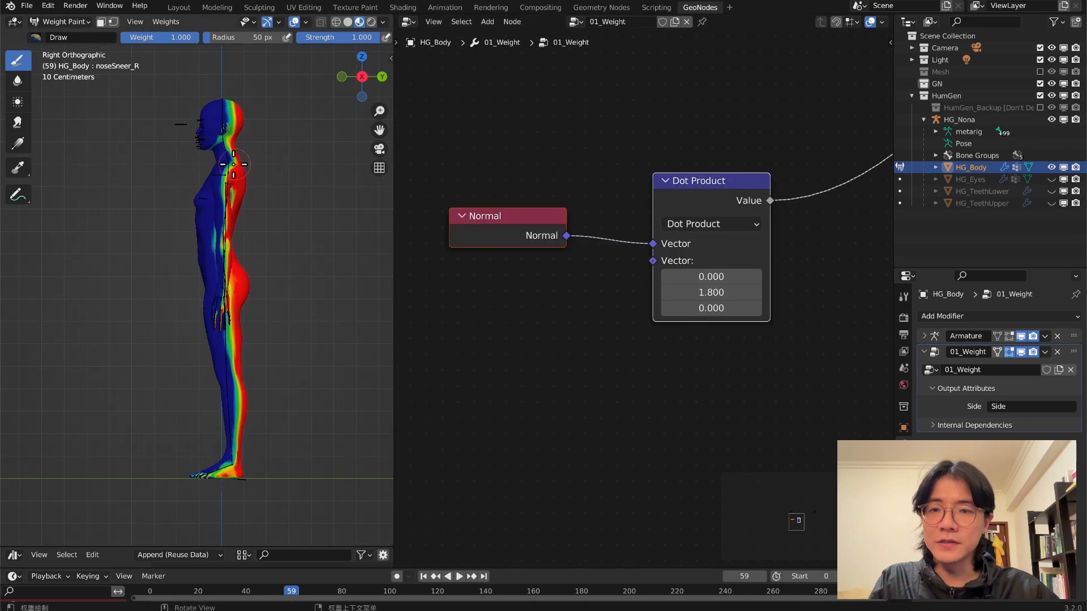
scroll(247, 98, up, 1)
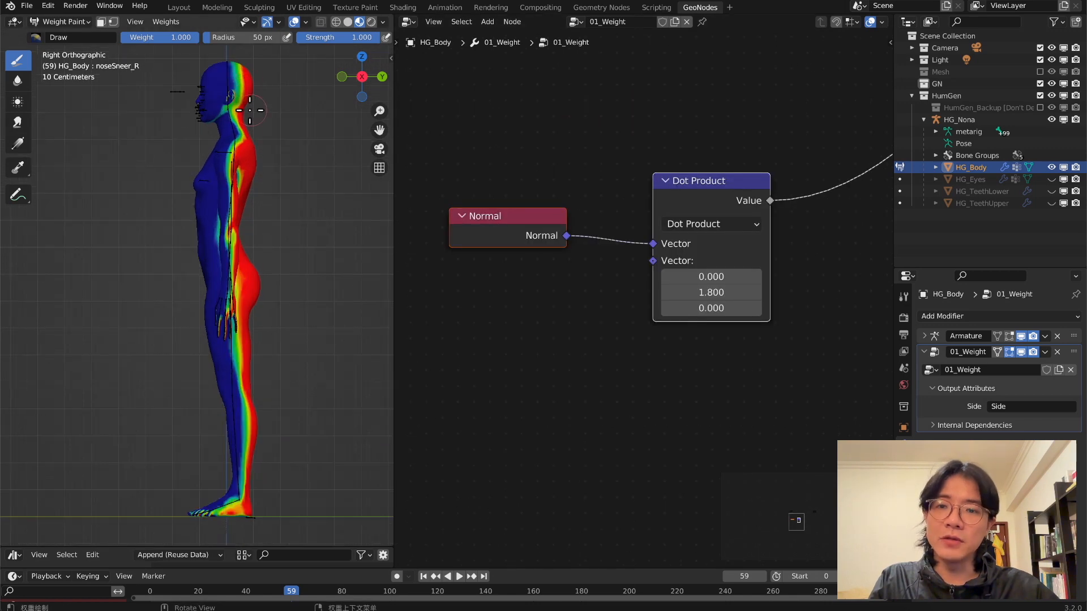
Duplicate the Dot Product node beside the original and set the copy's operation to Multiply
key(Home)
click(555, 231)
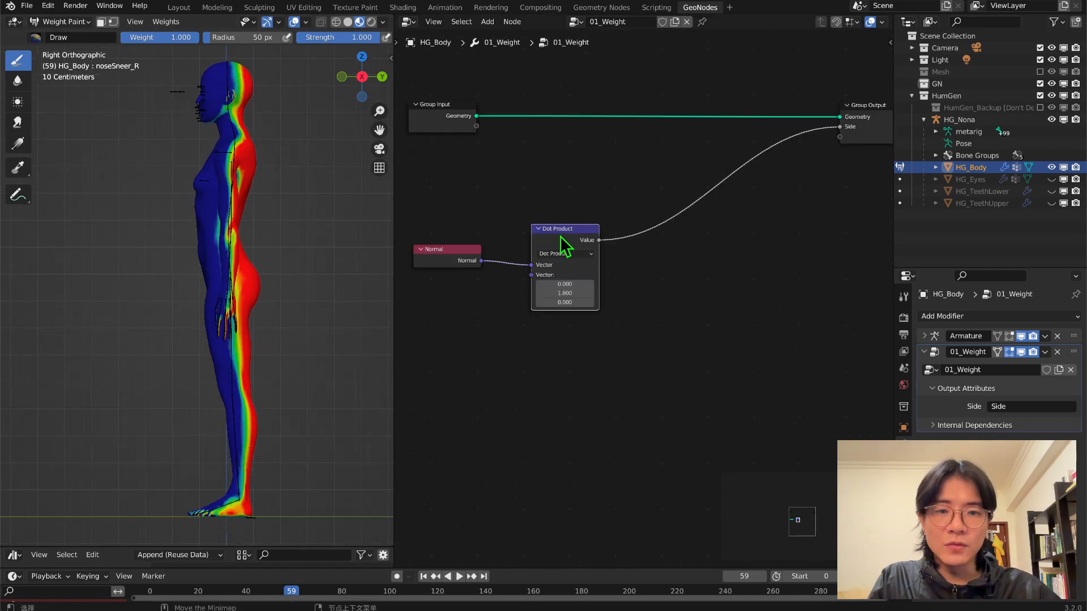
key(shift+d)
click(687, 279)
scroll(688, 283, up, 1)
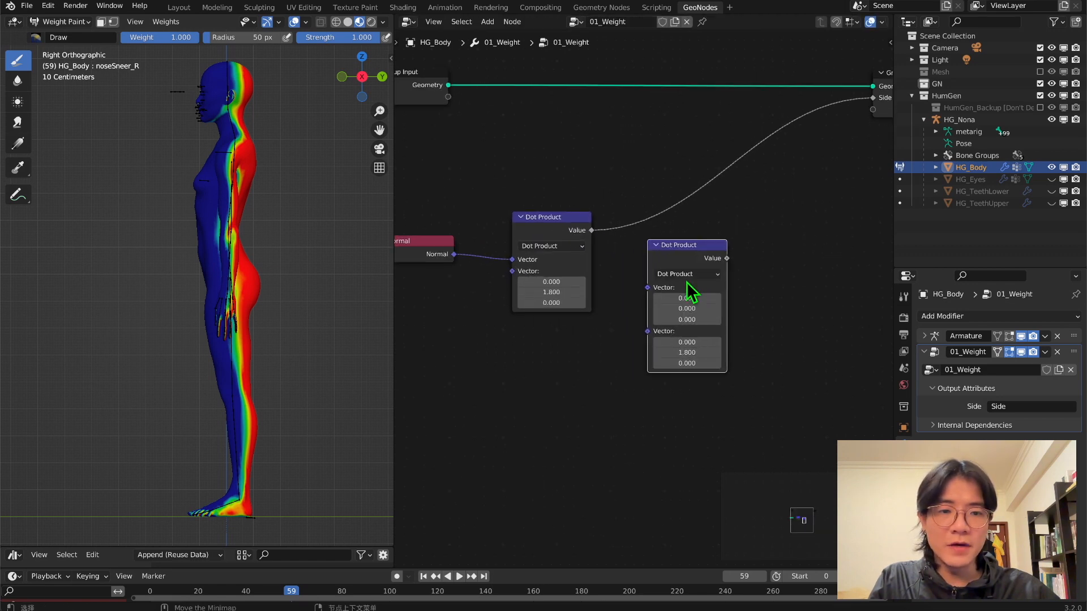
click(687, 274)
click(688, 311)
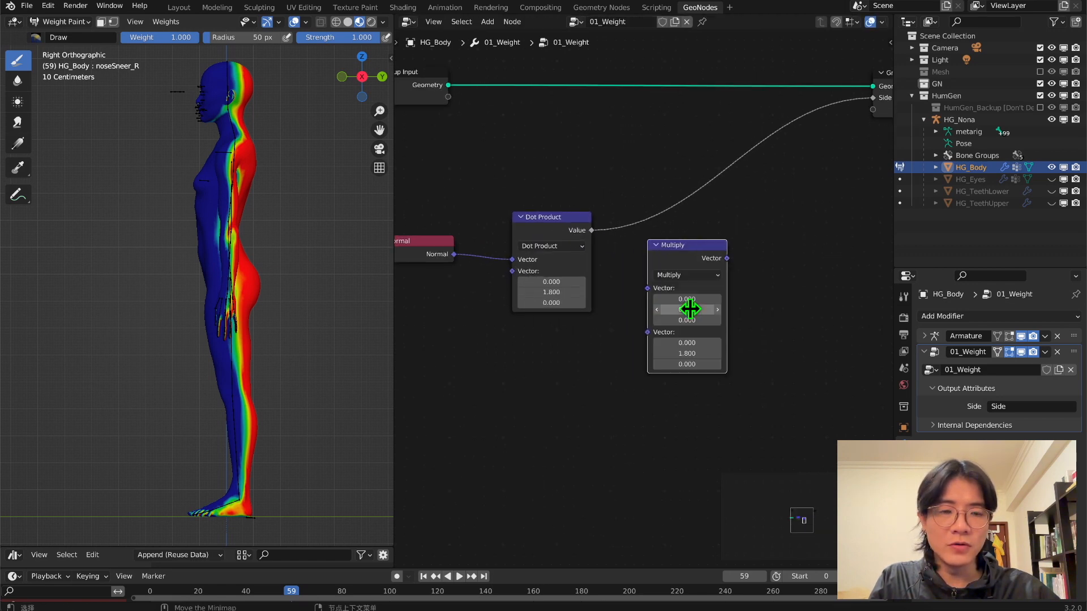
Insert the Multiply node between the Dot Product and Group Output, feeding the Dot Product's Value into both Vector inputs
drag(683, 244, 681, 183)
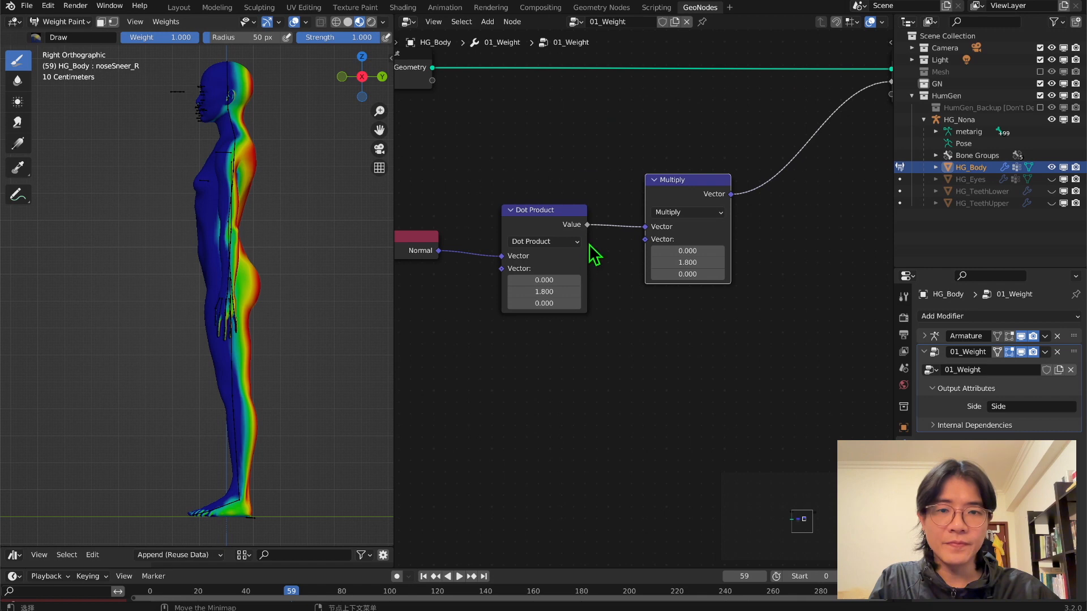
scroll(583, 253, up, 1)
drag(584, 219, 642, 239)
middle_drag(592, 214, 687, 199)
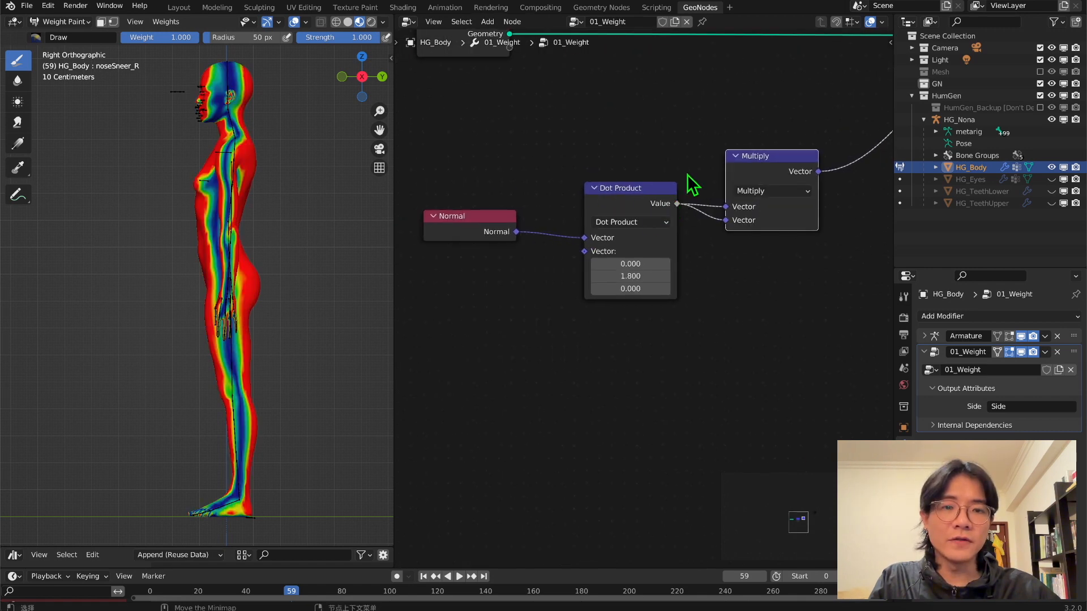
drag(745, 198, 741, 188)
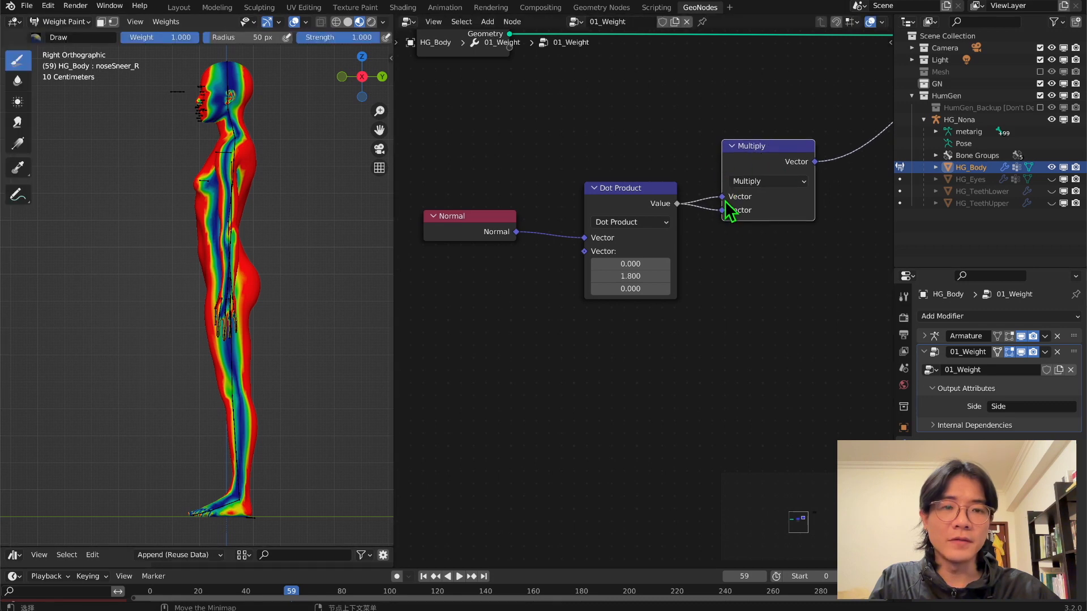
key(Home)
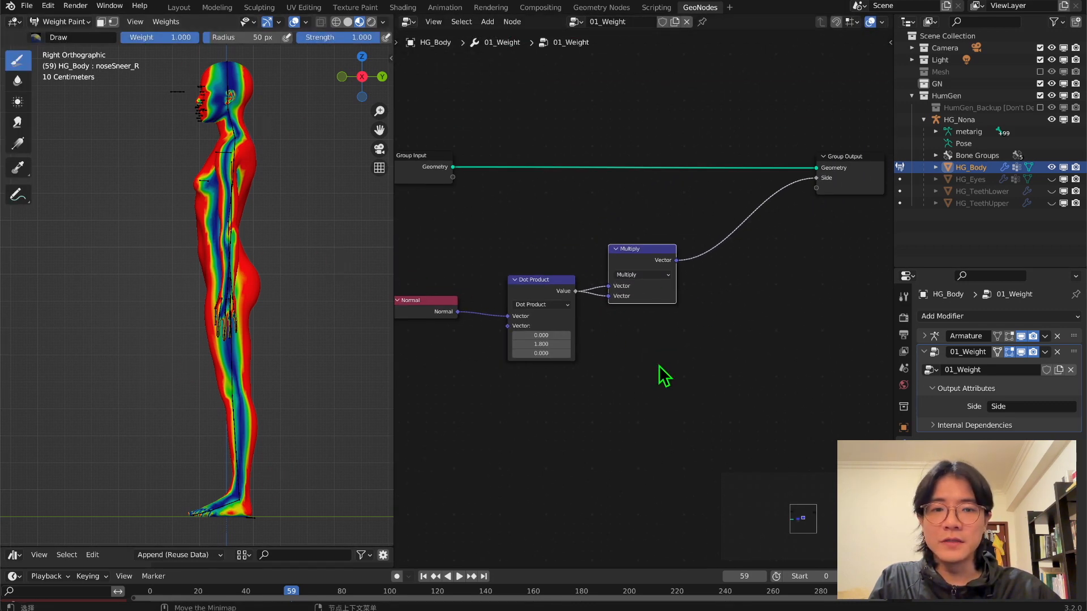
Add a Vector Math node set to Multiply Add and insert it between the Multiply node and the Group Output
key(shift+a)
click(628, 348)
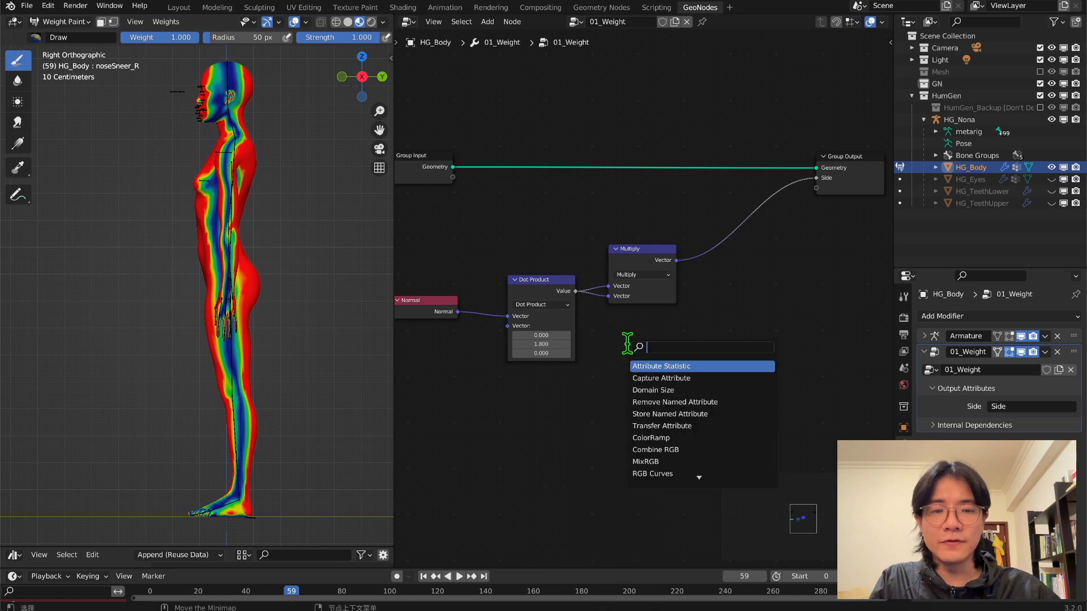
text(add)
key(Return)
click(751, 256)
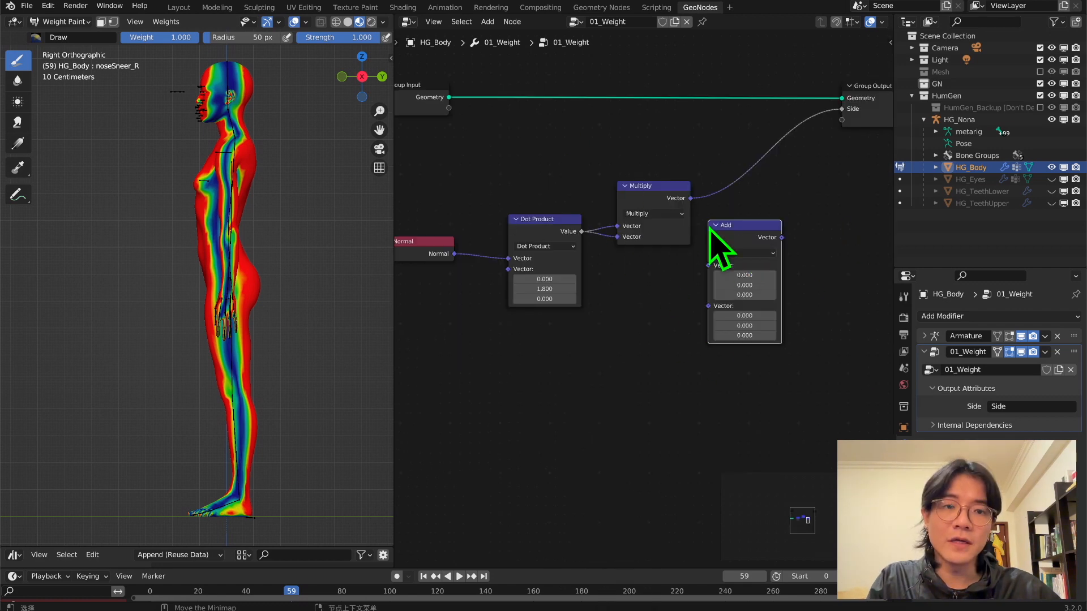
click(752, 252)
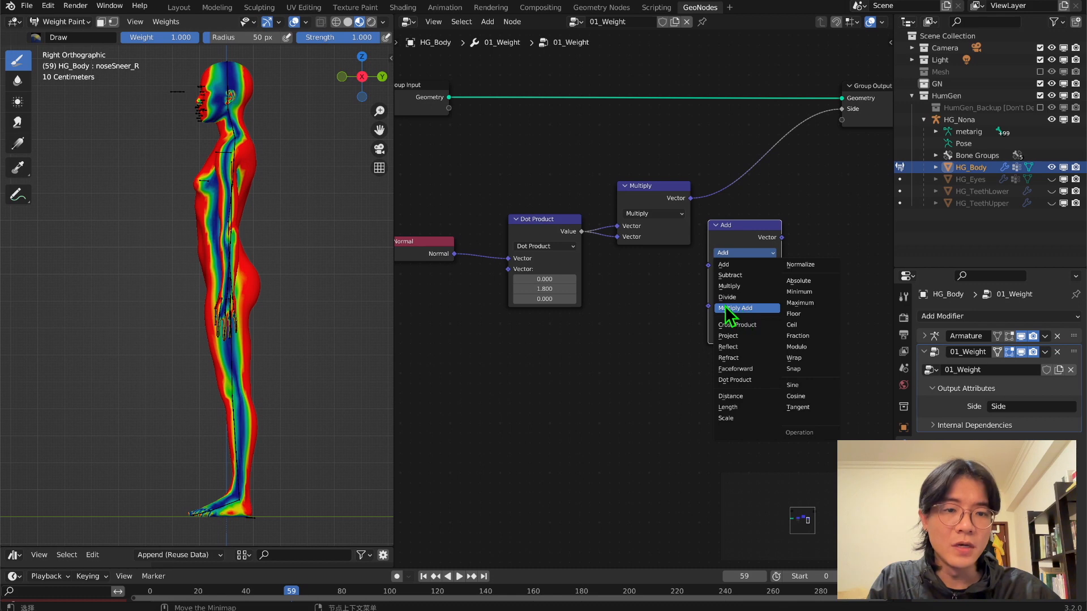
click(748, 311)
drag(767, 227, 798, 167)
middle_drag(821, 226, 741, 255)
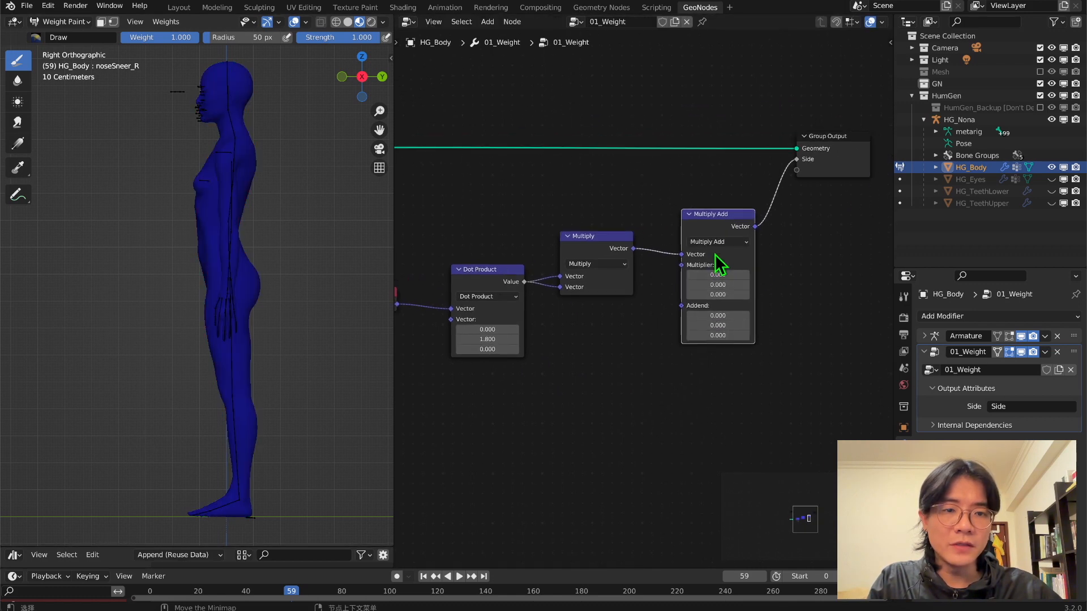
Set all three Multiplier components of the Multiply Add node to -1 and all three Addend components to 1
drag(715, 275, 718, 294)
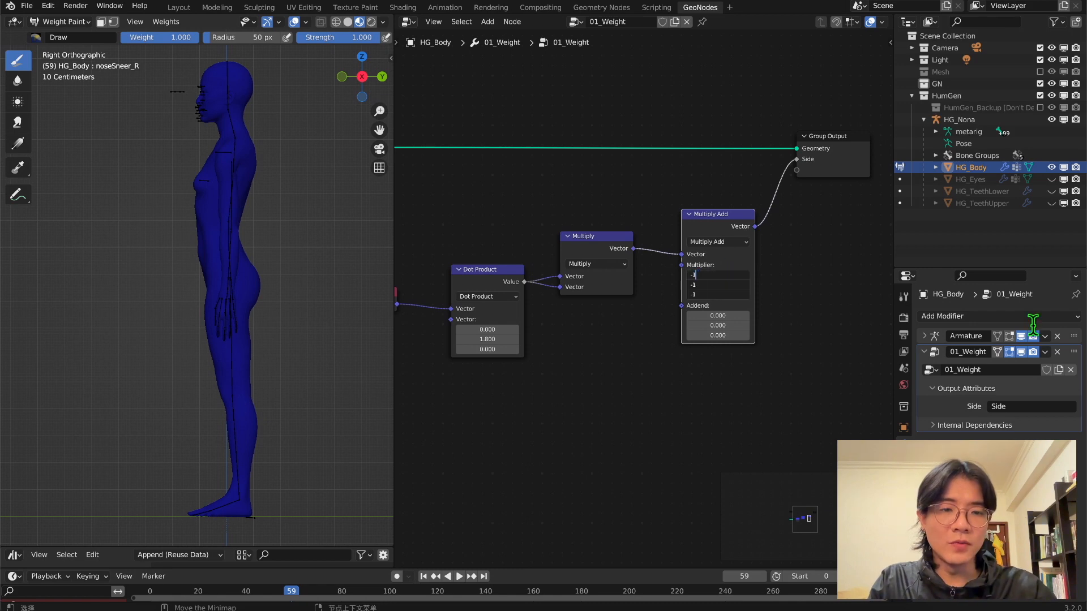
key(Return)
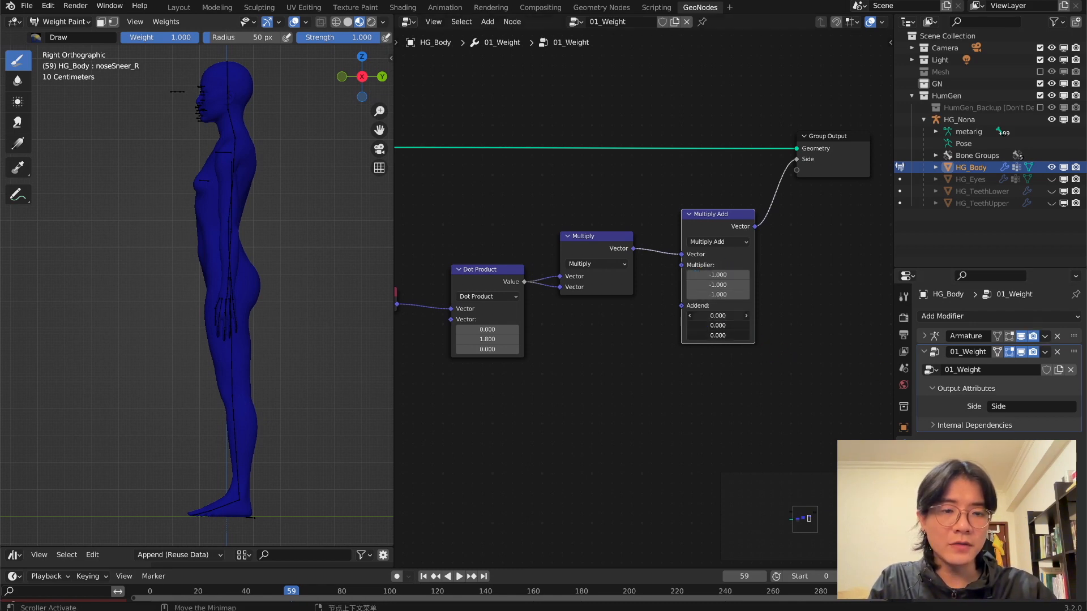
text(1)
key(Return)
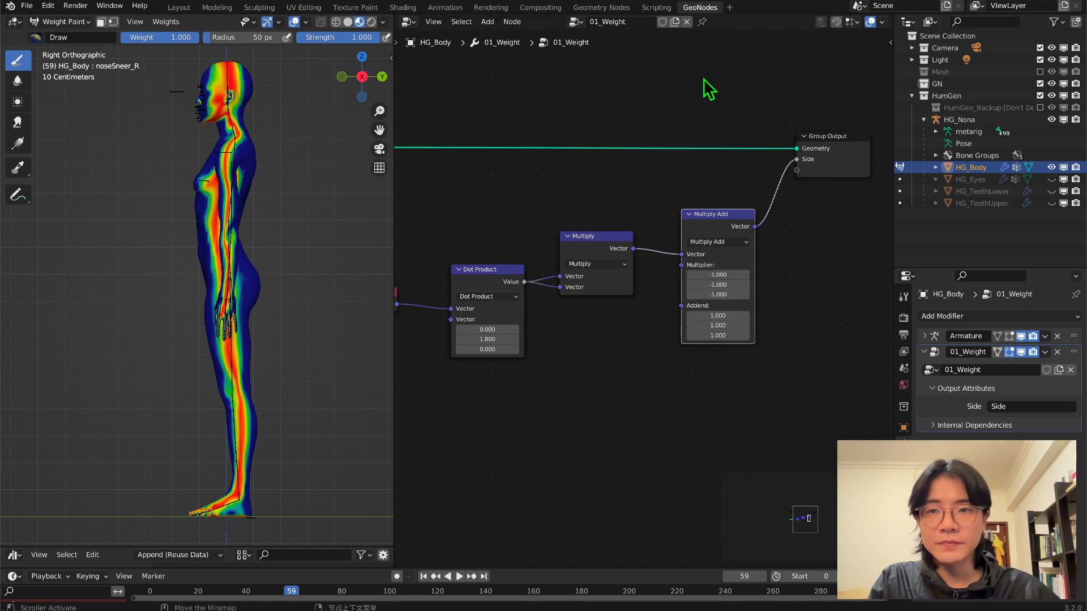
drag(725, 214, 708, 237)
Inspect the side weights around the body, return to right orthographic view, and set the Dot Product's second-vector Y to 3
middle_drag(362, 241, 187, 283)
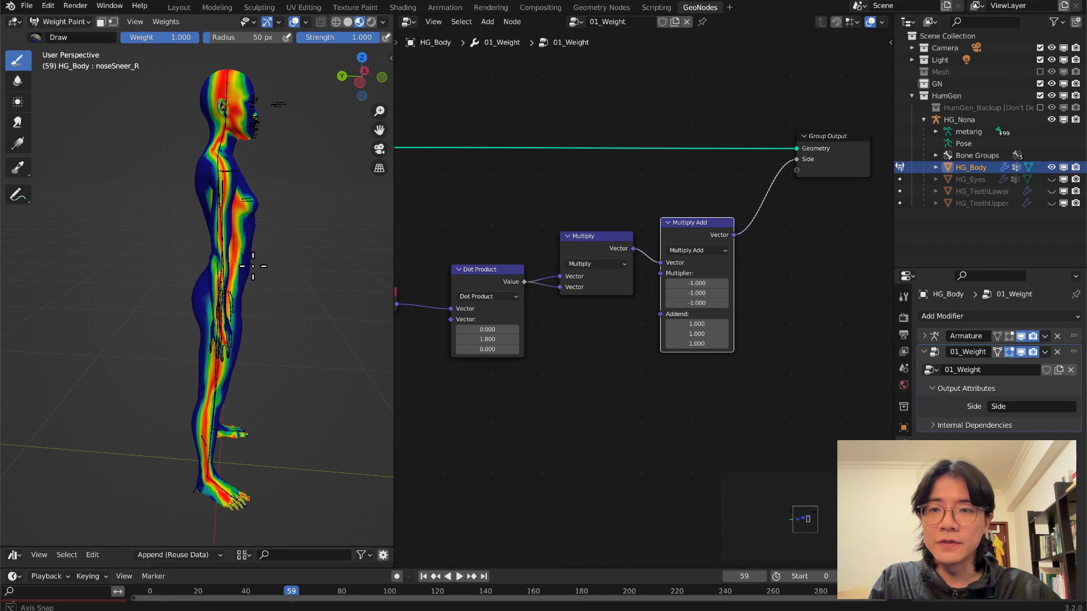
middle_drag(263, 142, 138, 185)
middle_drag(272, 243, 5, 197)
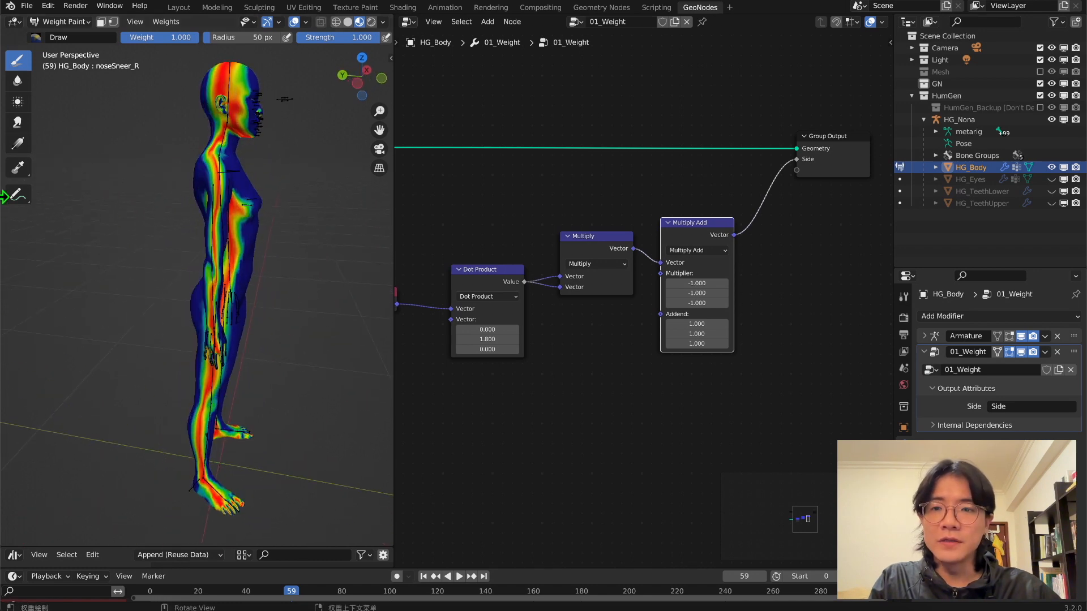
drag(360, 74, 363, 75)
middle_drag(490, 381, 587, 347)
click(563, 304)
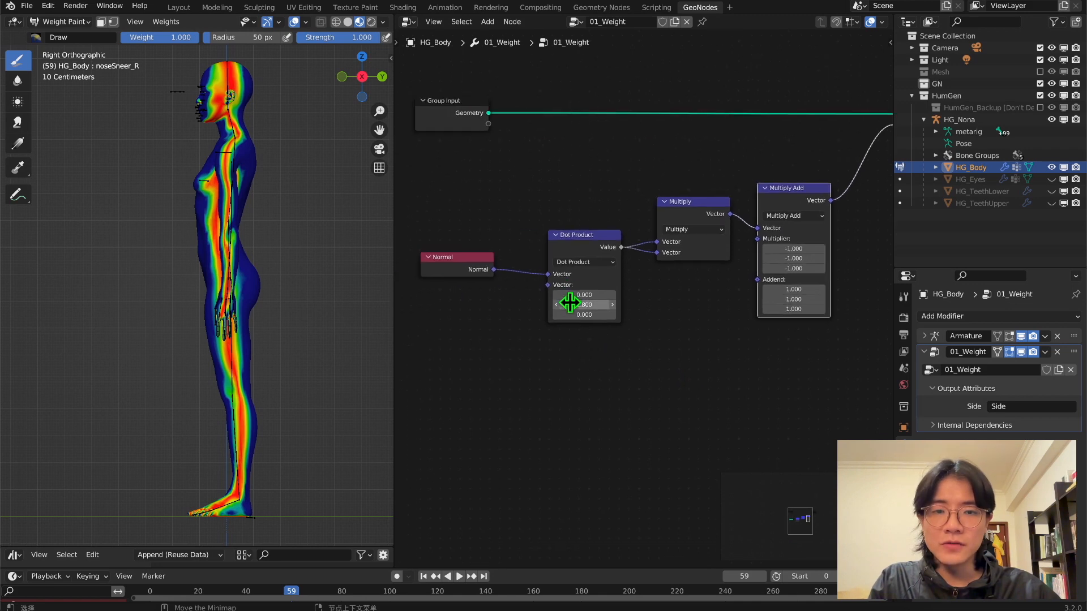
text(4)
key(Return)
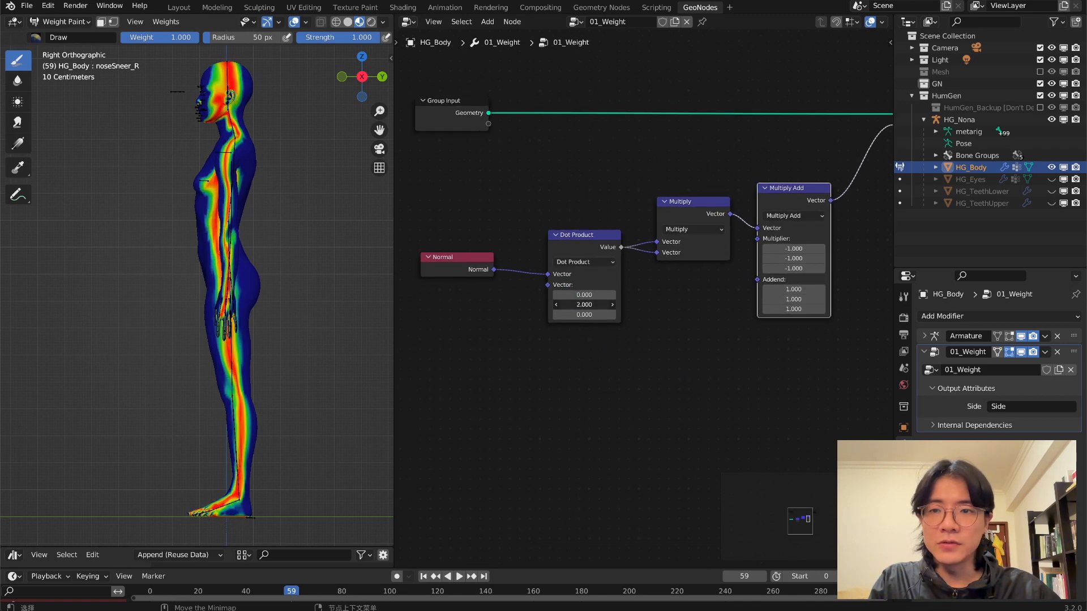
drag(585, 304, 561, 305)
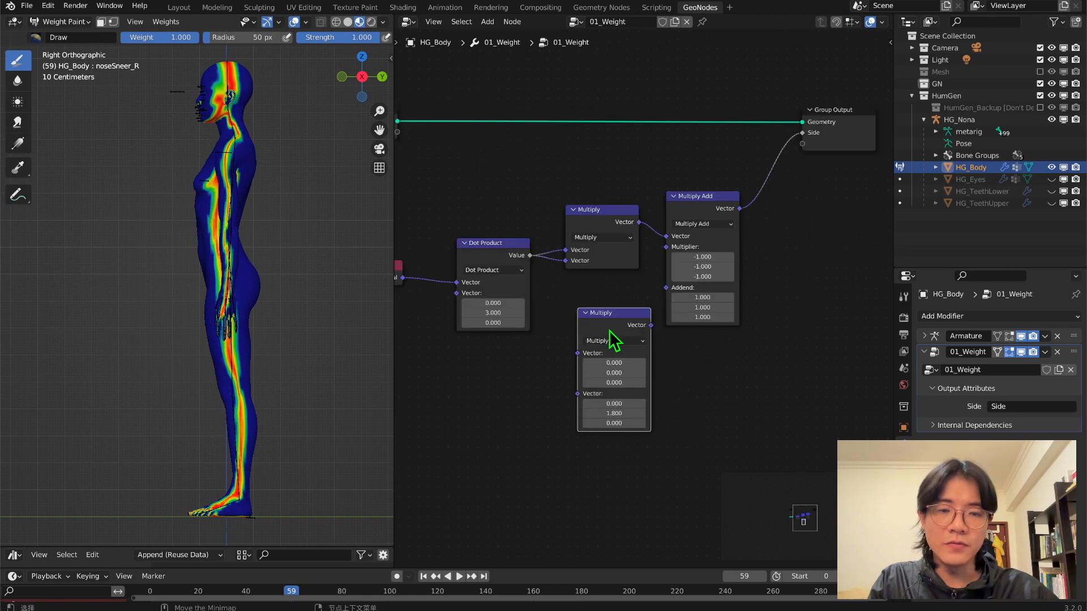
Change the duplicated Multiply node to Scale and insert one Scale node before Multiply Add and a copy after it
drag(609, 330, 597, 317)
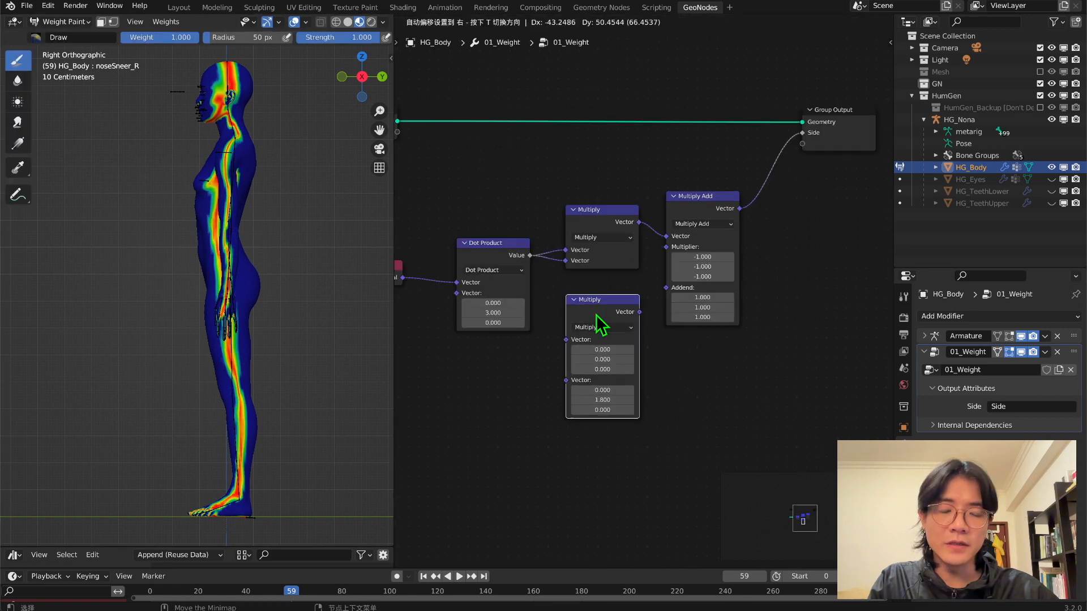
click(597, 328)
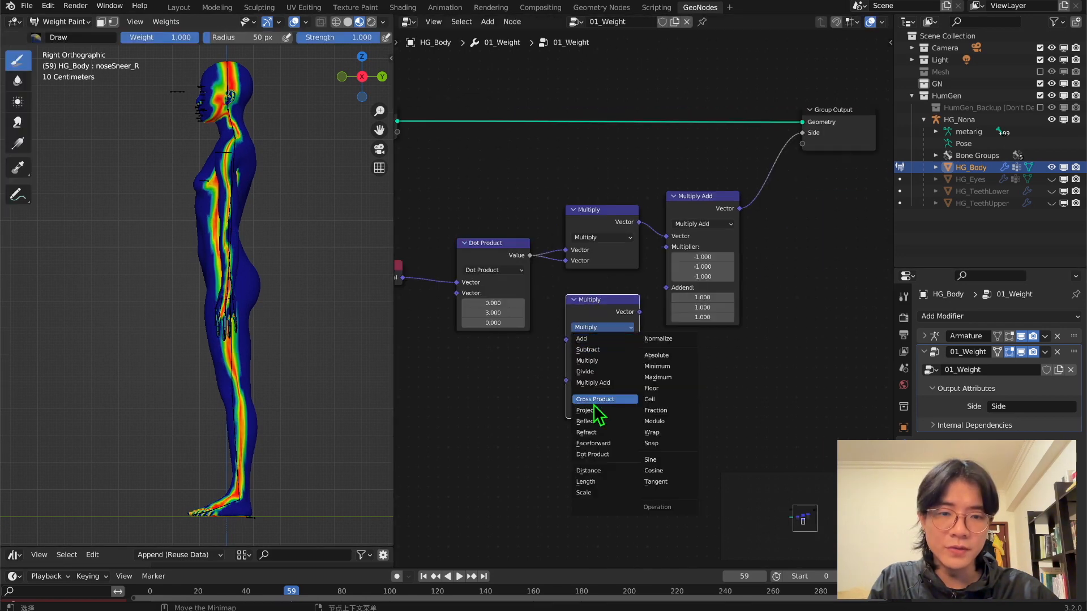
click(584, 492)
drag(619, 352, 658, 230)
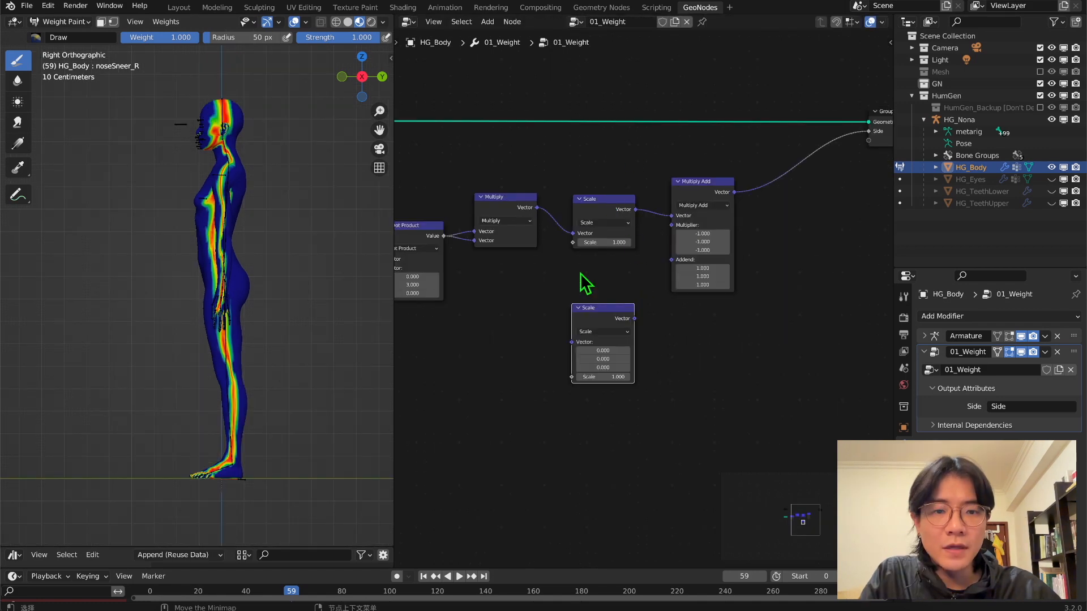
drag(590, 314, 846, 208)
right_click(802, 208)
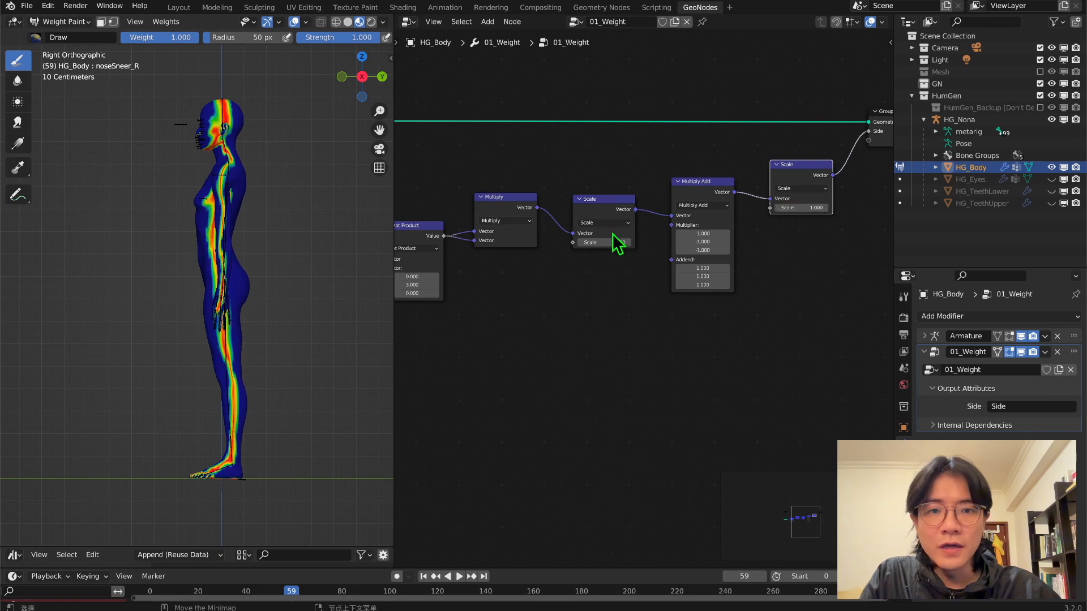
Try a factor of 1.8 on the Scale node before Multiply Add and test the factor of the last Scale node
drag(604, 242, 645, 243)
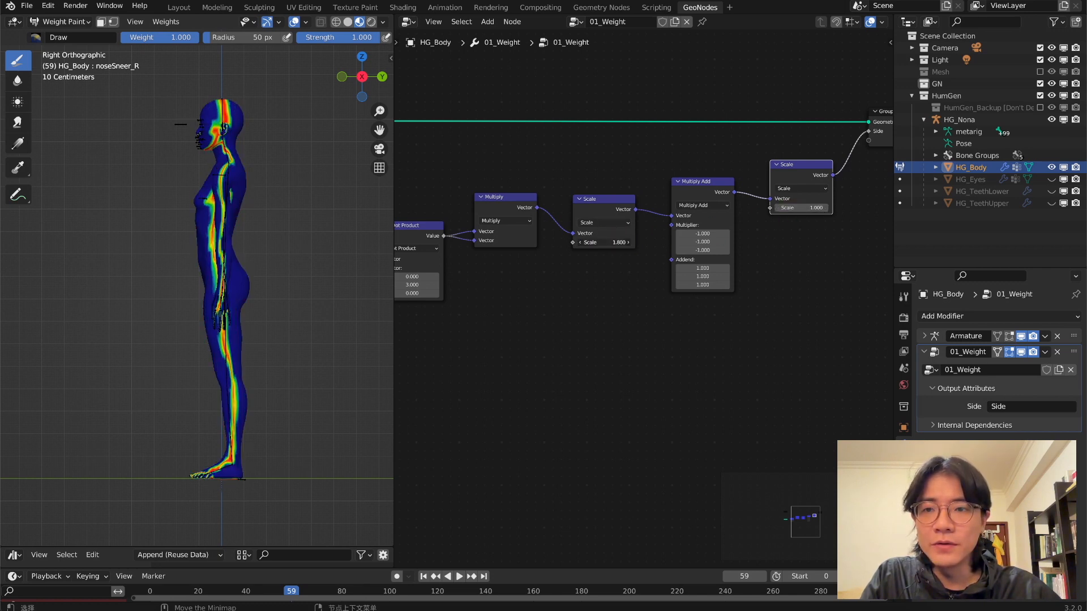
right_click(605, 243)
mouse_move(801, 208)
mouse_down()
mouse_move(849, 208)
mouse_move(794, 208)
mouse_up()
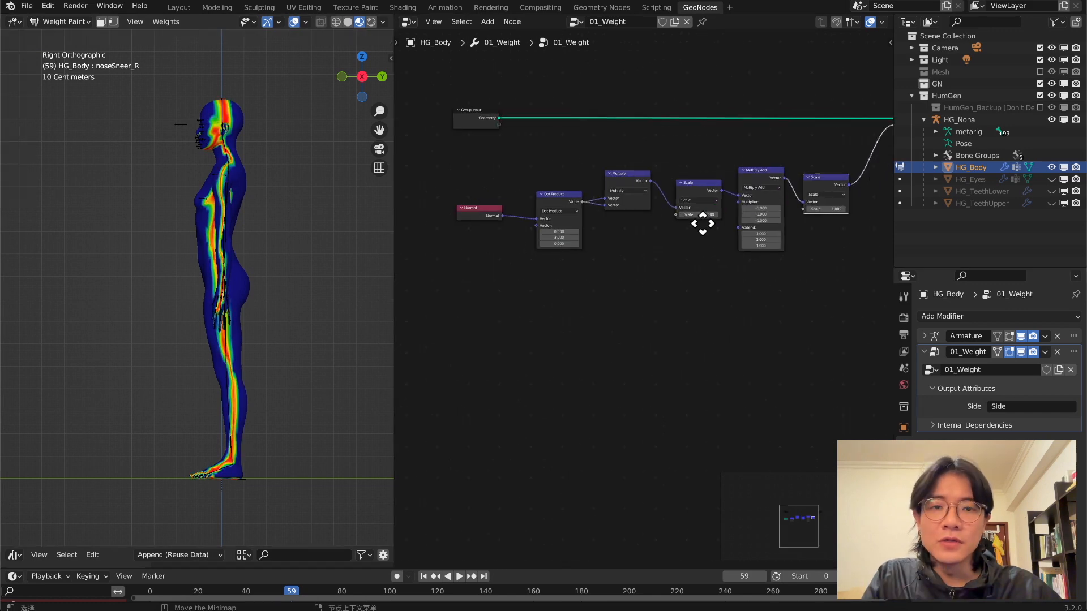
middle_drag(702, 225, 686, 225)
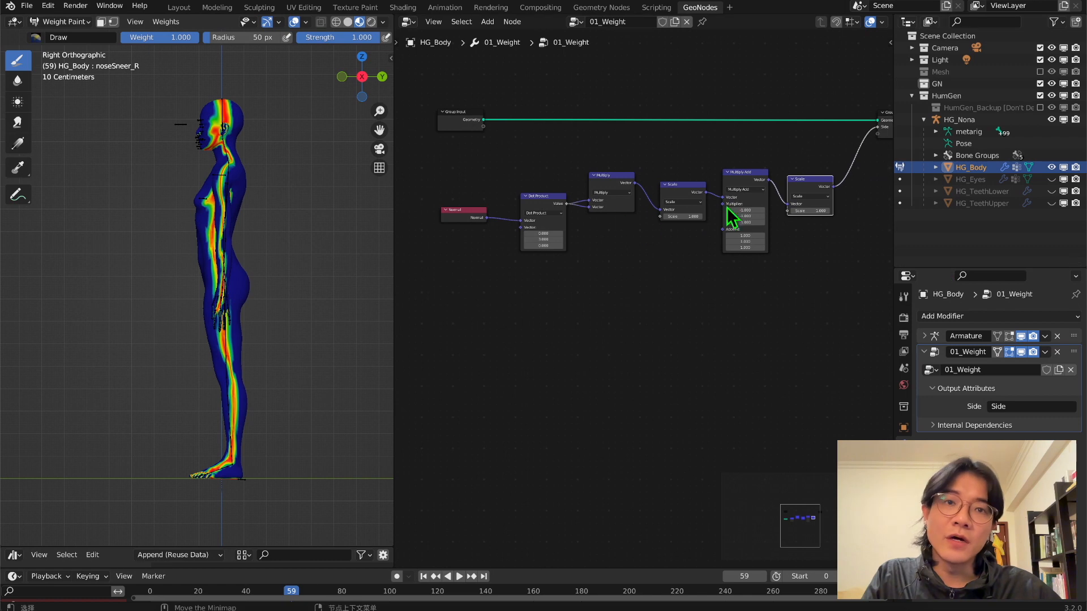
middle_drag(207, 313, 366, 315)
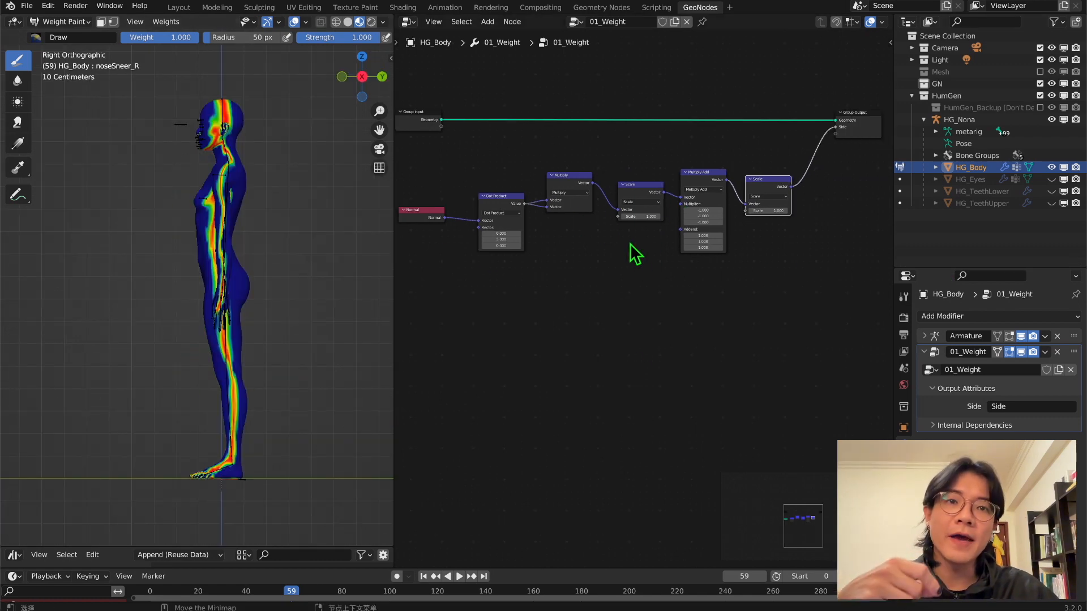
scroll(279, 187, up, 3)
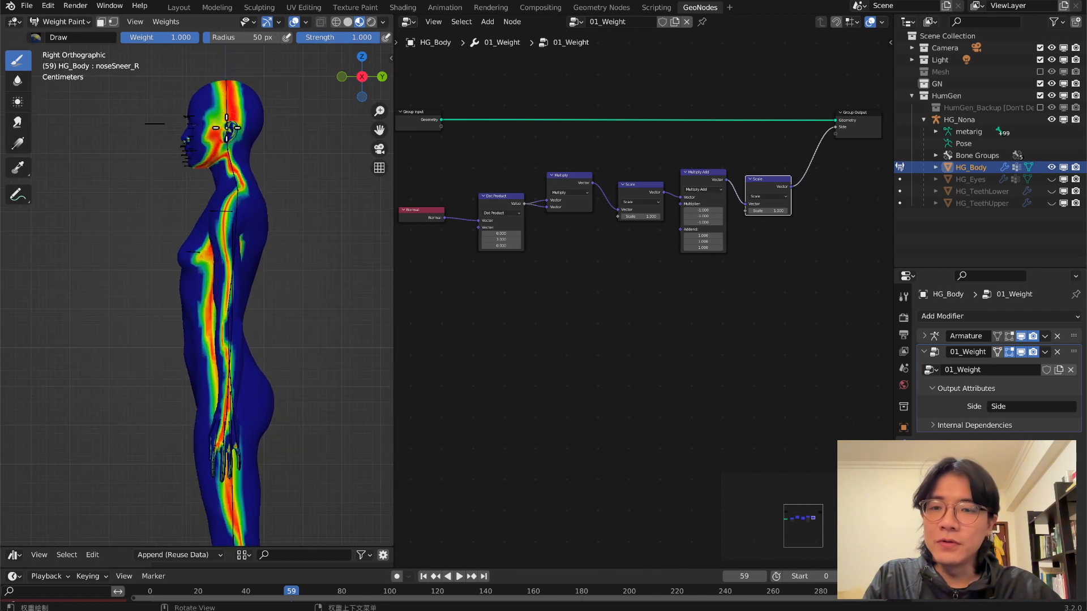
scroll(266, 459, down, 2)
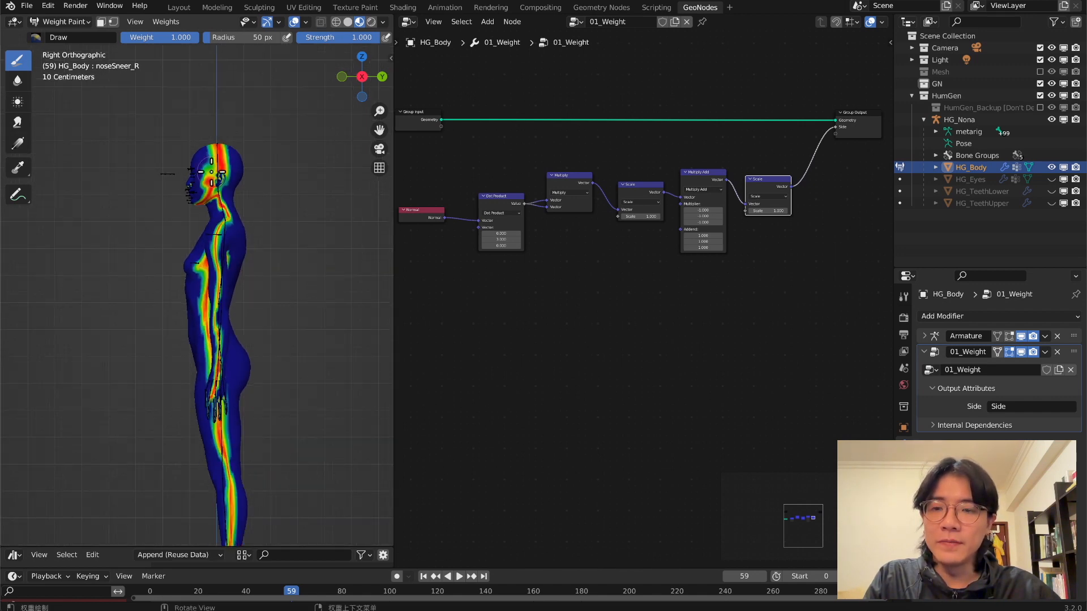
scroll(485, 283, down, 3)
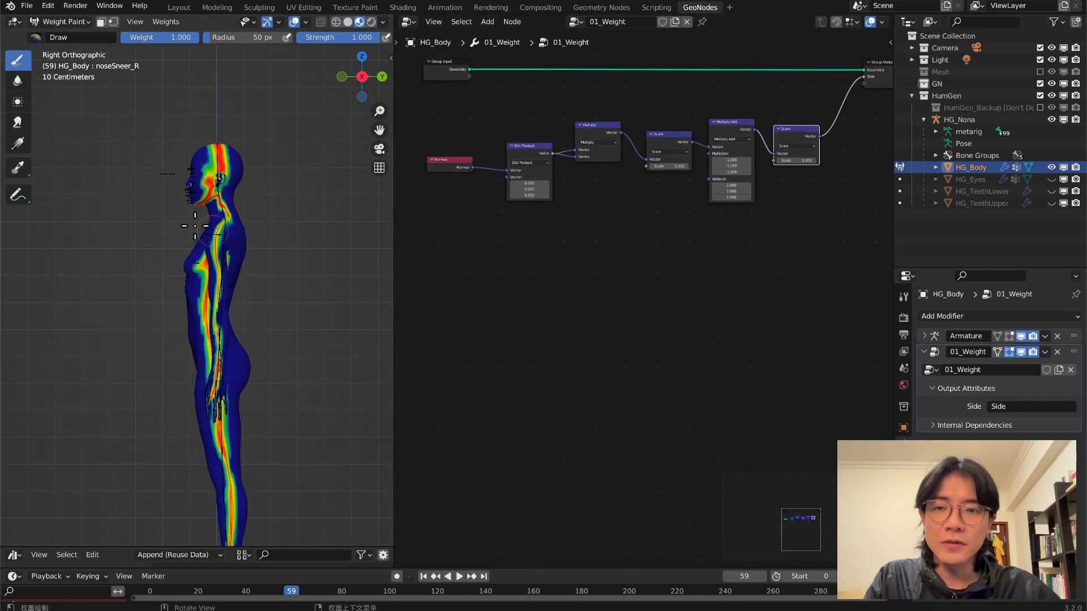
scroll(602, 315, down, 3)
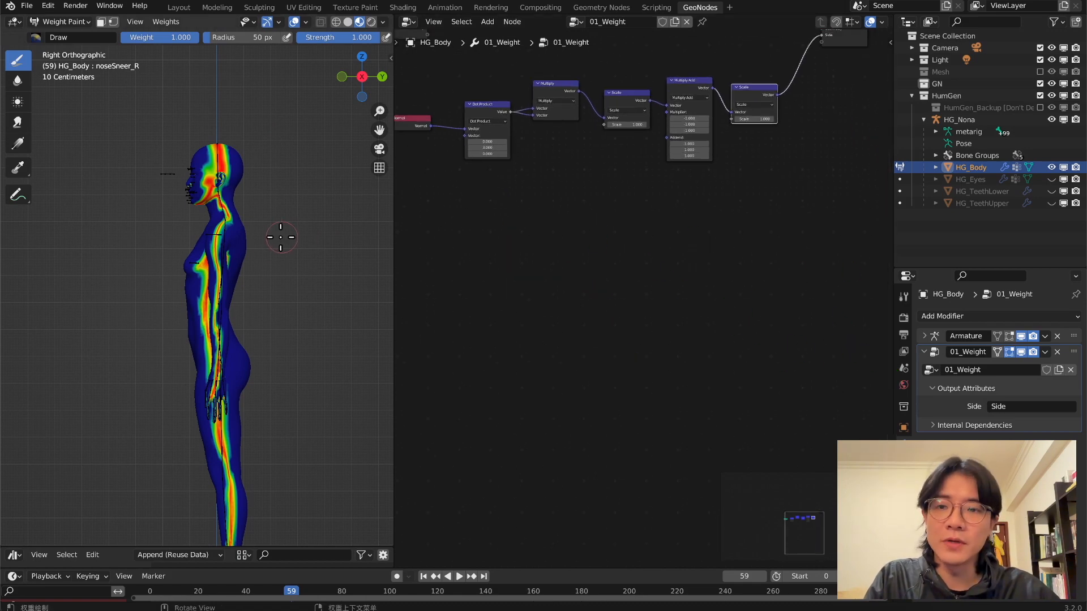
Add a vertex group named Back to the body in Edit Mode and return to Weight Paint mode
key(Tab)
mouse_move(255, 245)
middle_down()
mouse_move(286, 281)
mouse_move(308, 266)
middle_up()
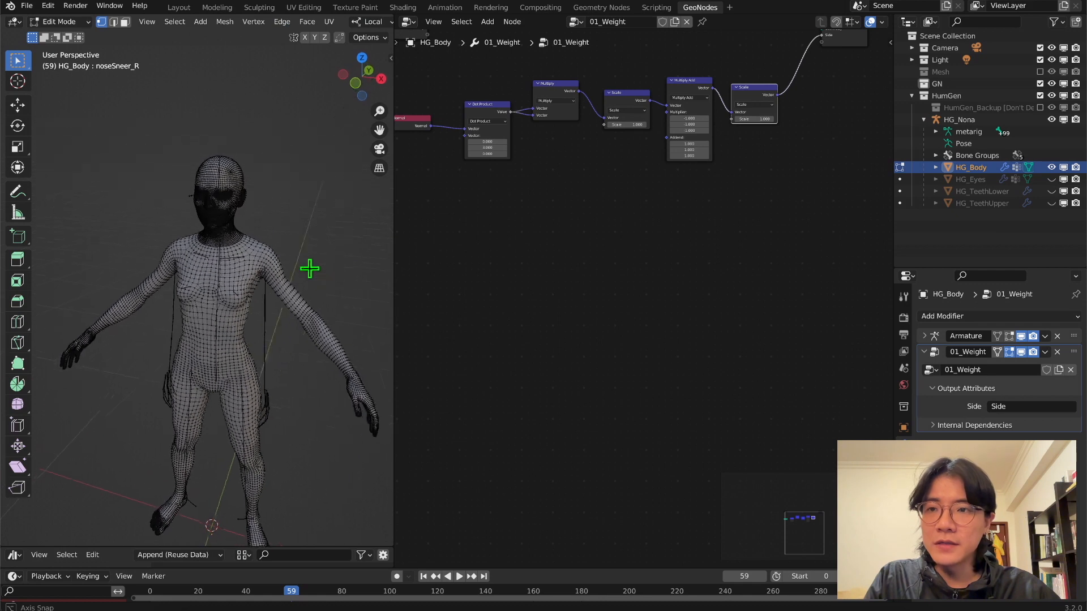
scroll(305, 267, up, 2)
click(904, 511)
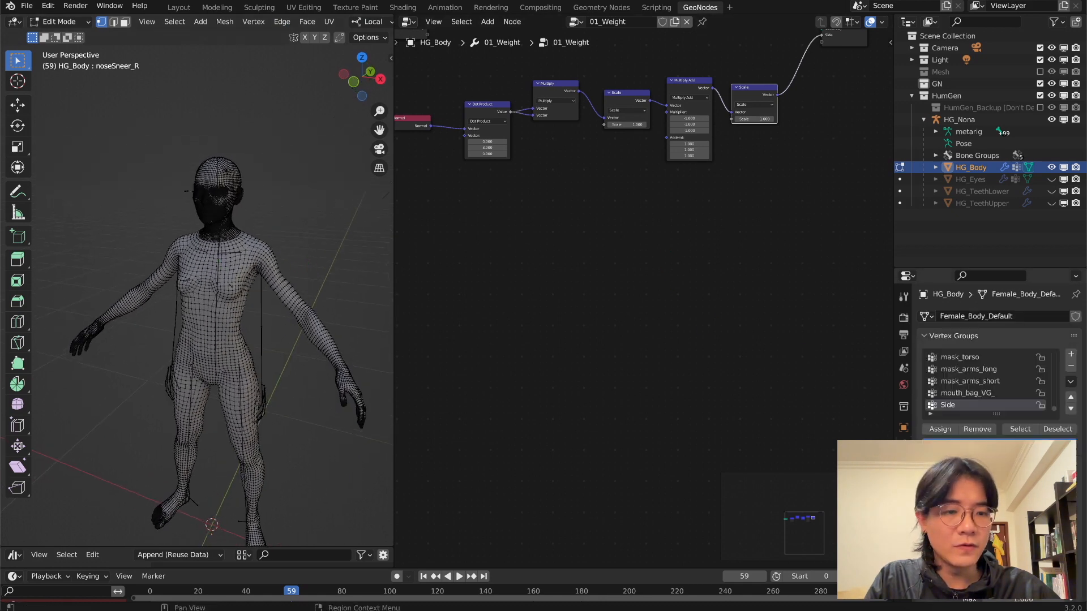
click(1071, 355)
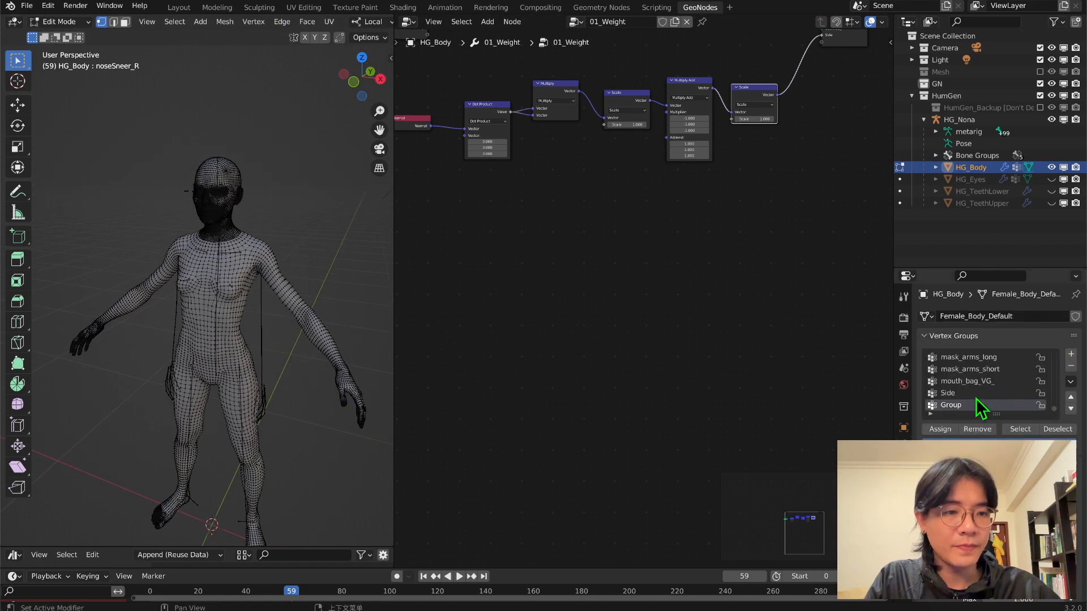
text(Back)
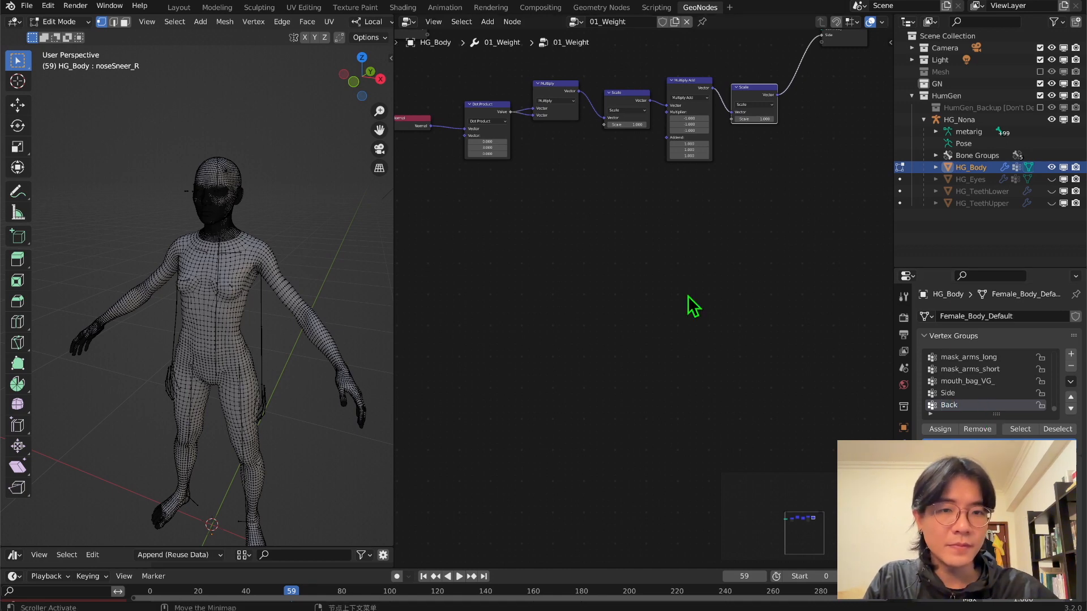
middle_drag(270, 275, 180, 266)
key(ctrl+Tab)
Add a second output socket to the 01_Weight node group and name it Back
middle_drag(681, 357, 958, 412)
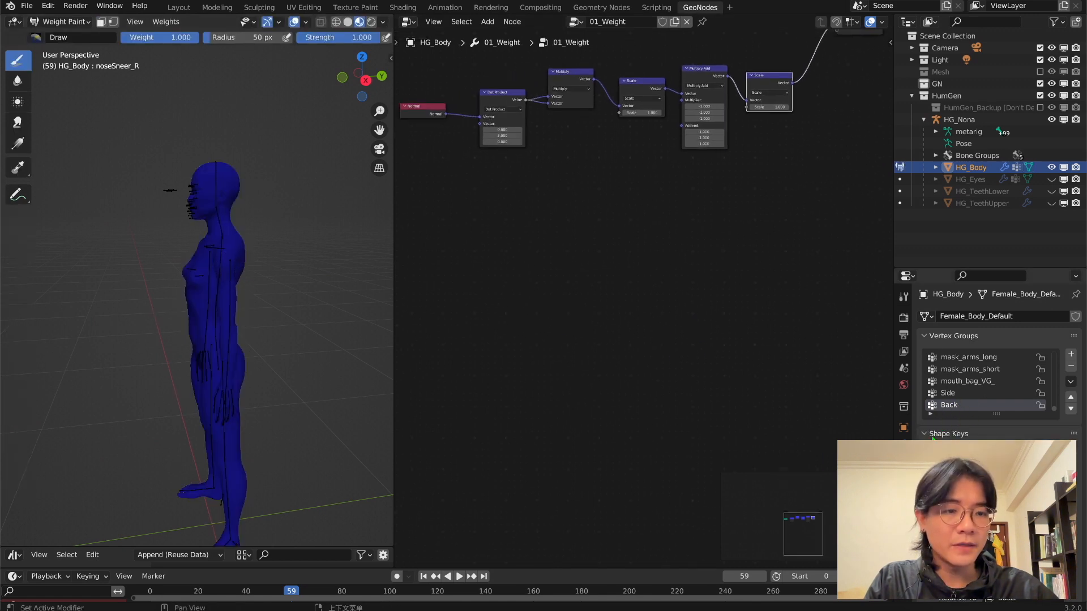
click(903, 445)
middle_drag(675, 210, 532, 376)
drag(720, 185, 764, 209)
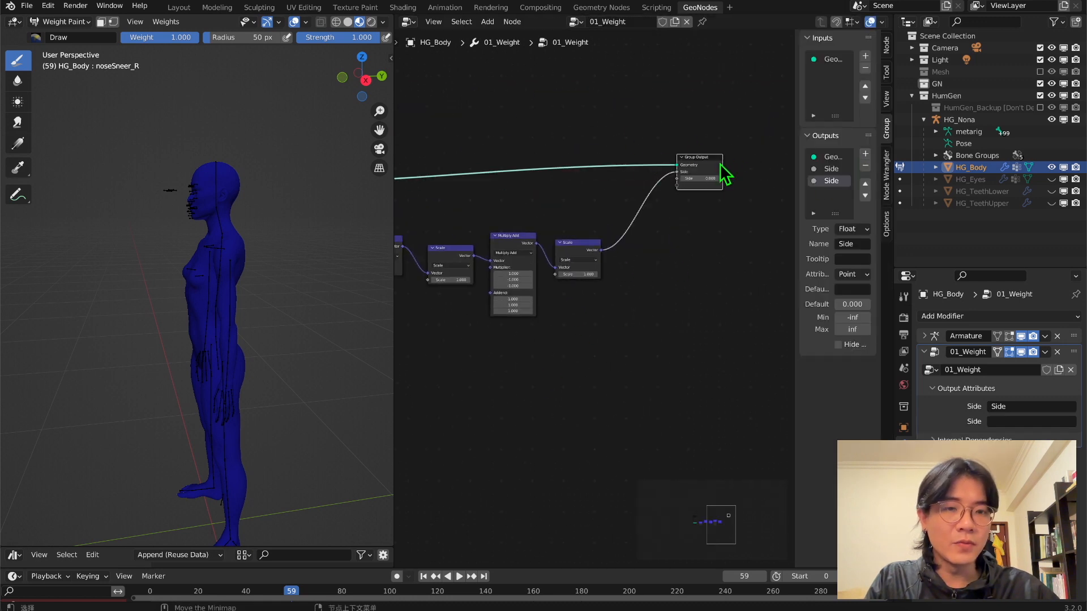
drag(721, 165, 714, 190)
double_click(850, 182)
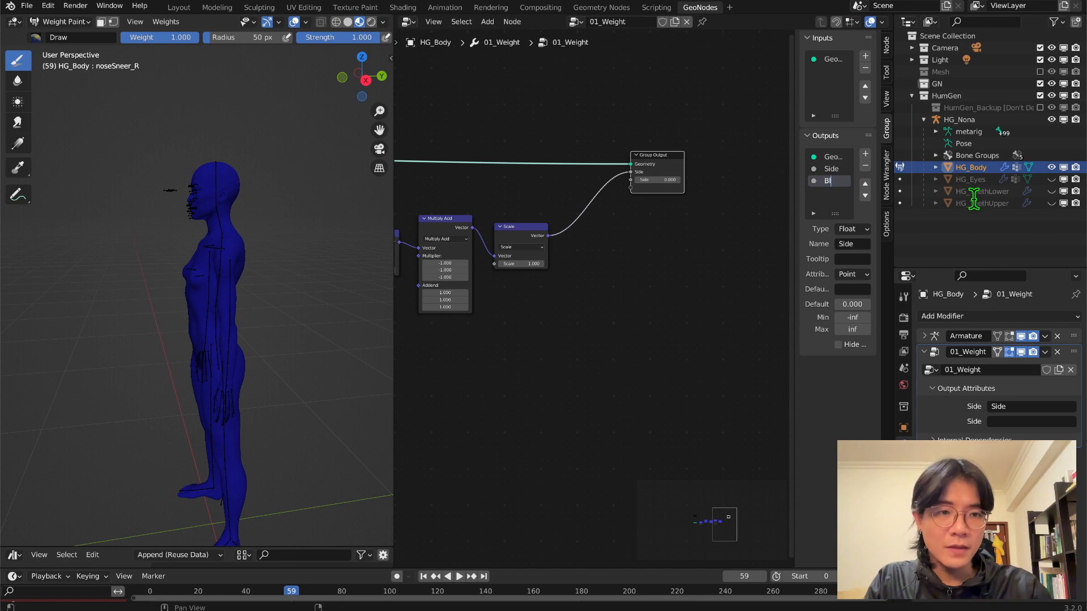
key(Return)
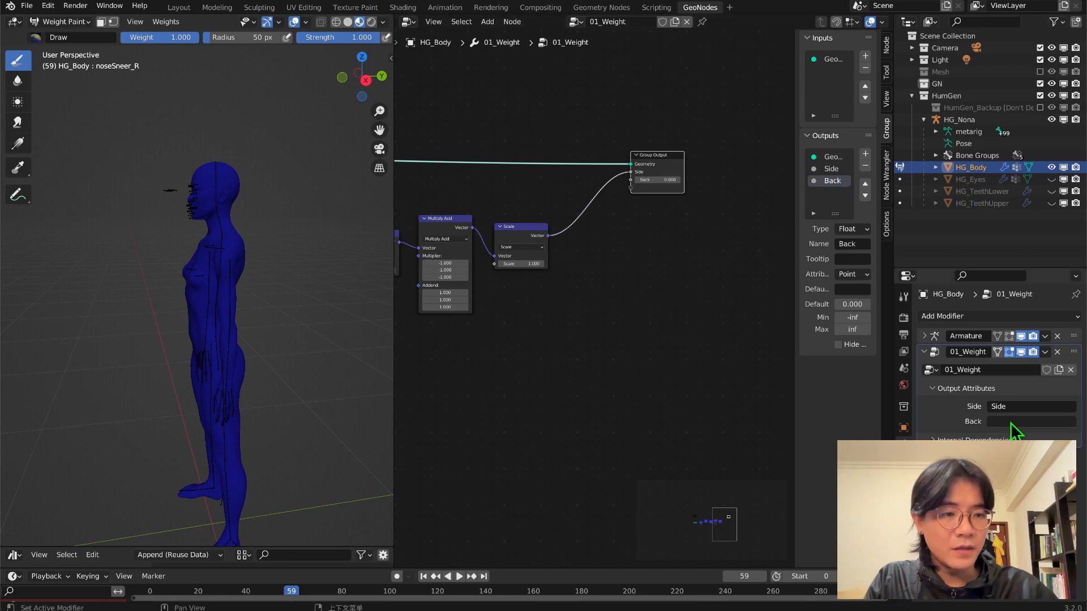
Assign the Back vertex group to the Back output attribute of the 01_Weight modifier
click(1010, 422)
text(back)
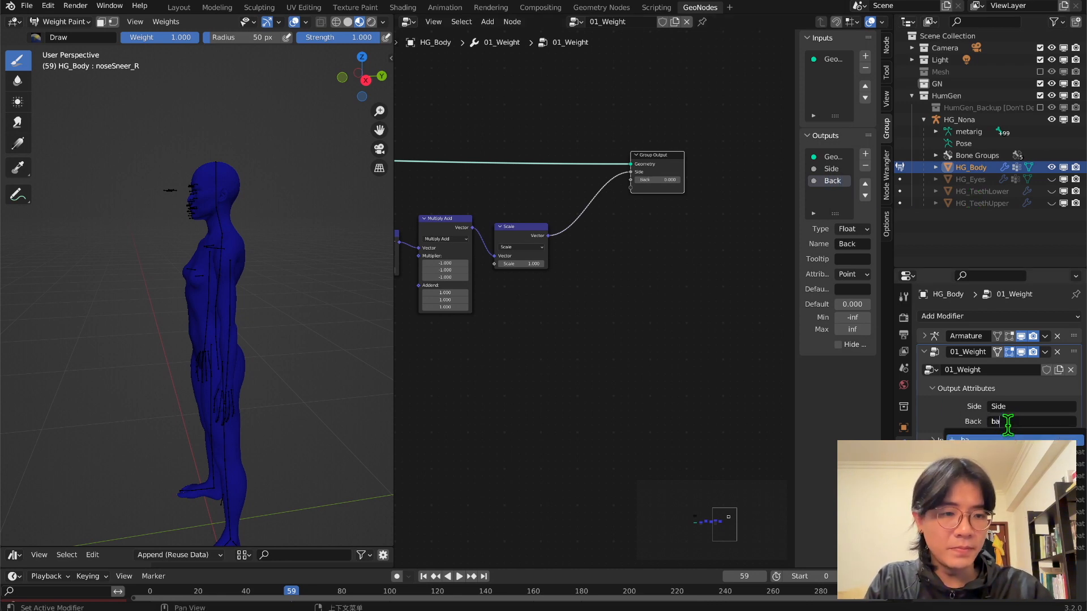
key(Return)
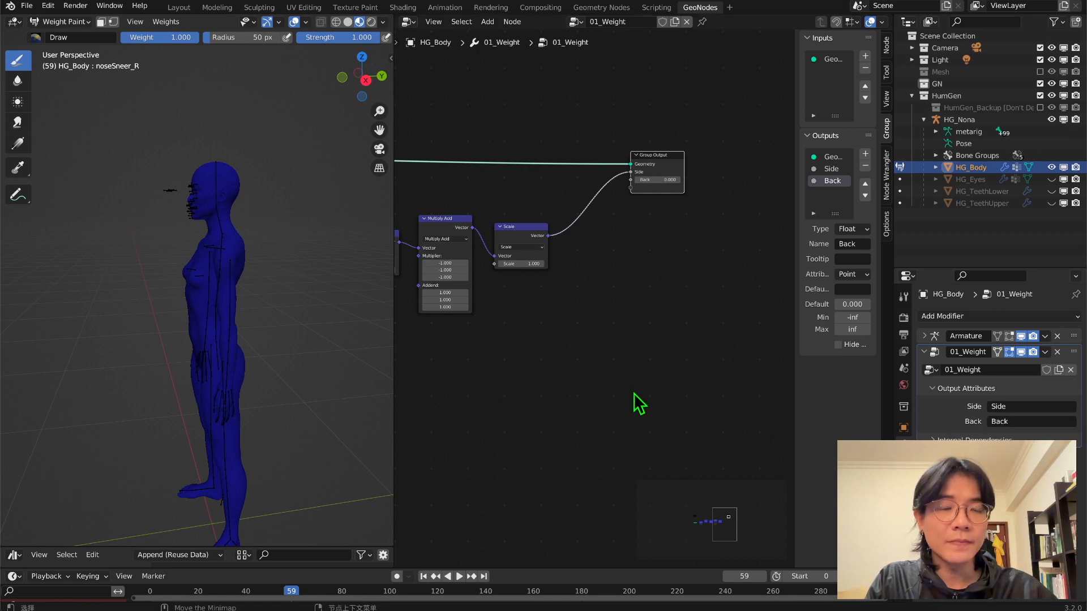
Duplicate the Normal and Dot Product nodes and connect the copied Dot Product's Value to the Back input of Group Output
drag(415, 138, 524, 231)
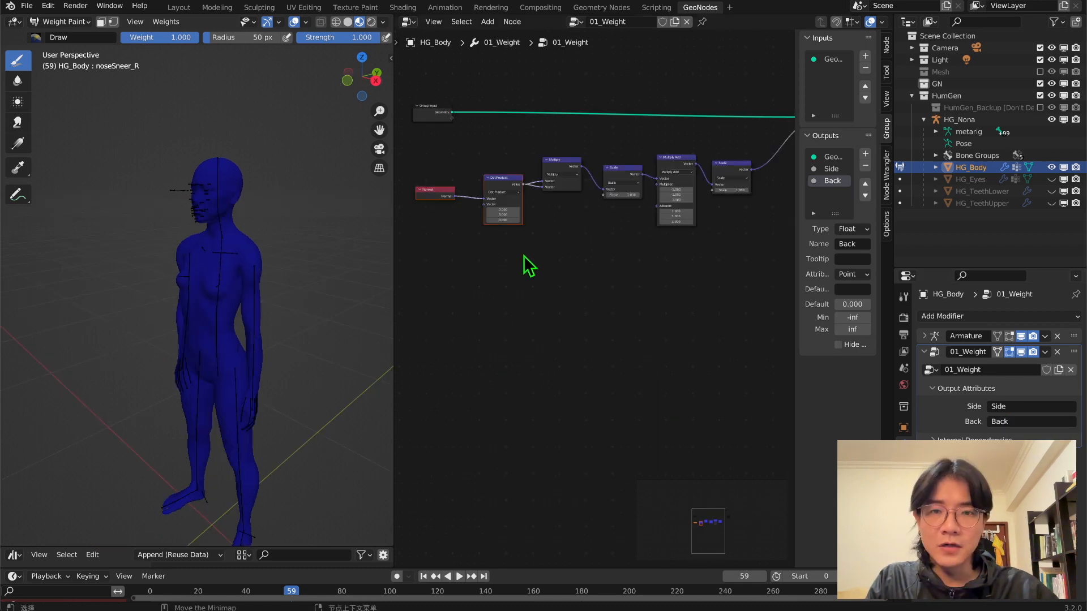
key(shift+d)
click(512, 304)
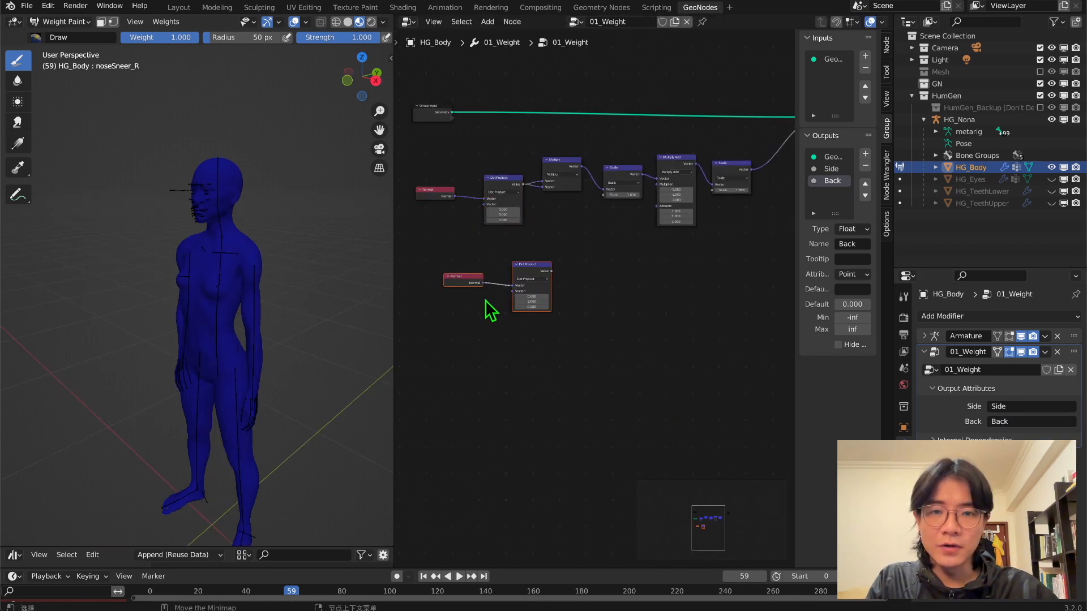
middle_drag(636, 285, 551, 369)
drag(467, 355, 729, 212)
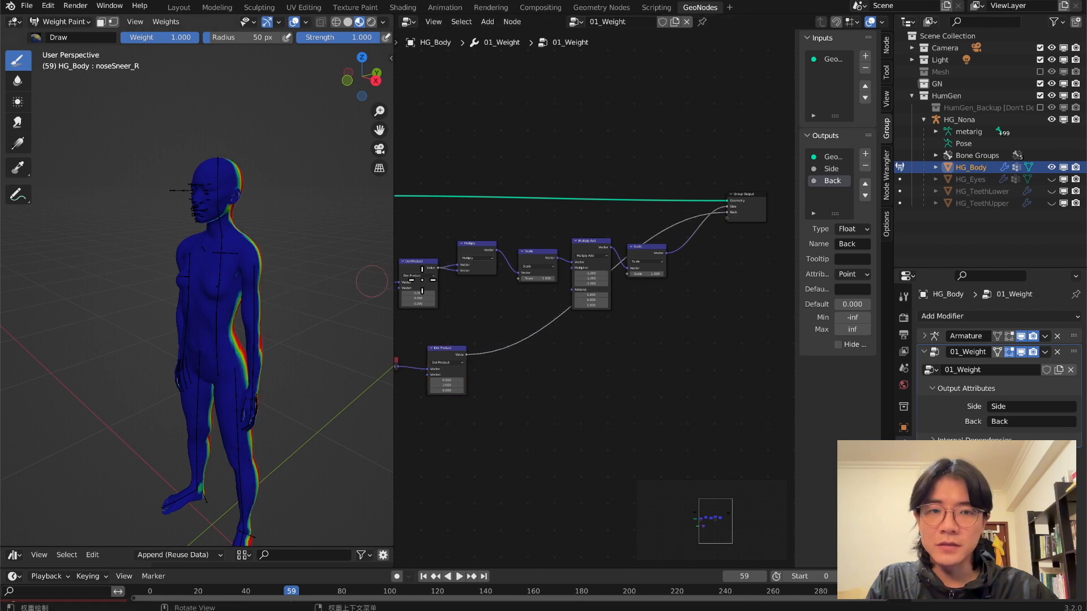
Inspect the back weights in right orthographic view and compare the Side and Back vertex groups on the body
middle_drag(181, 246, 116, 242)
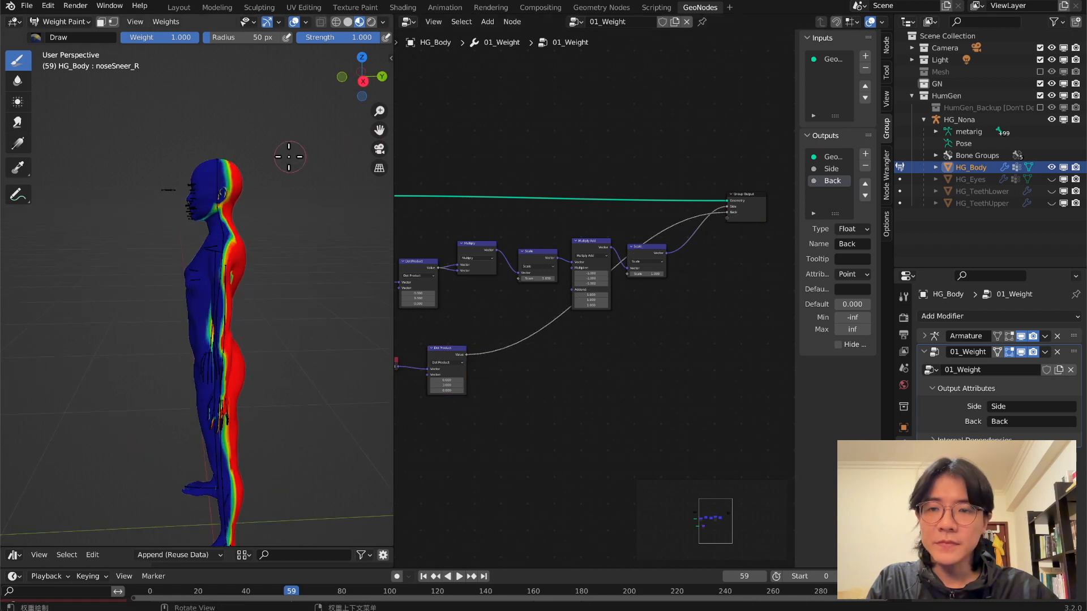
click(362, 76)
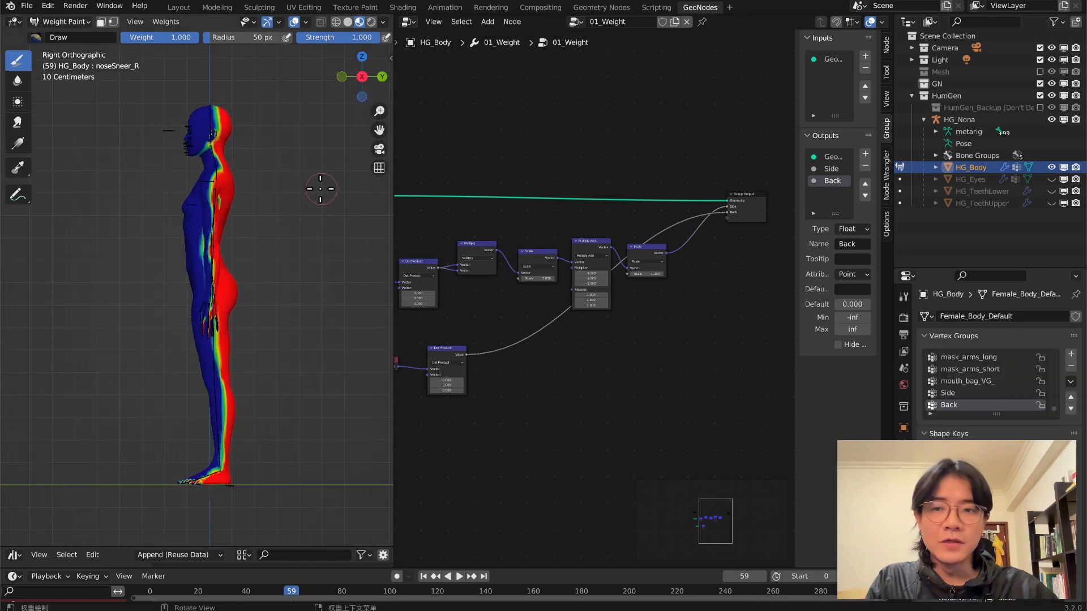
click(947, 394)
click(951, 406)
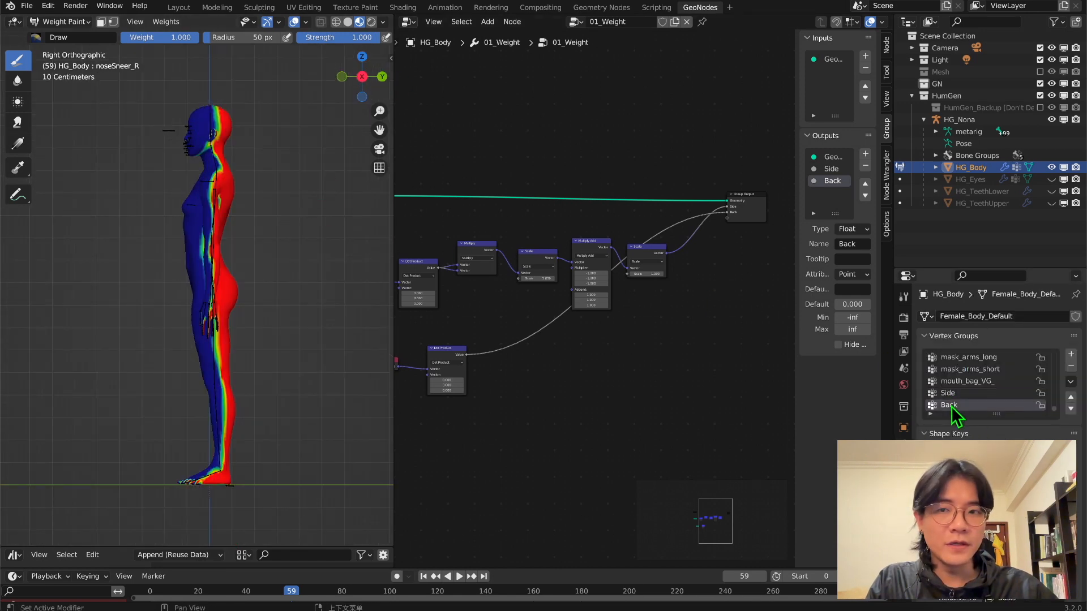
click(948, 394)
click(949, 406)
click(945, 393)
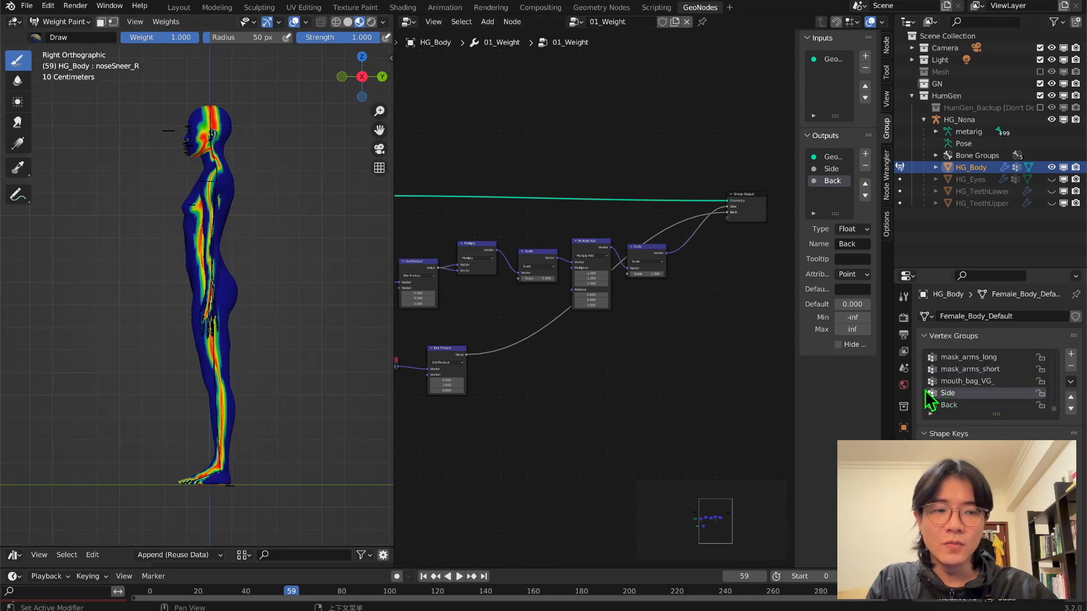
click(951, 406)
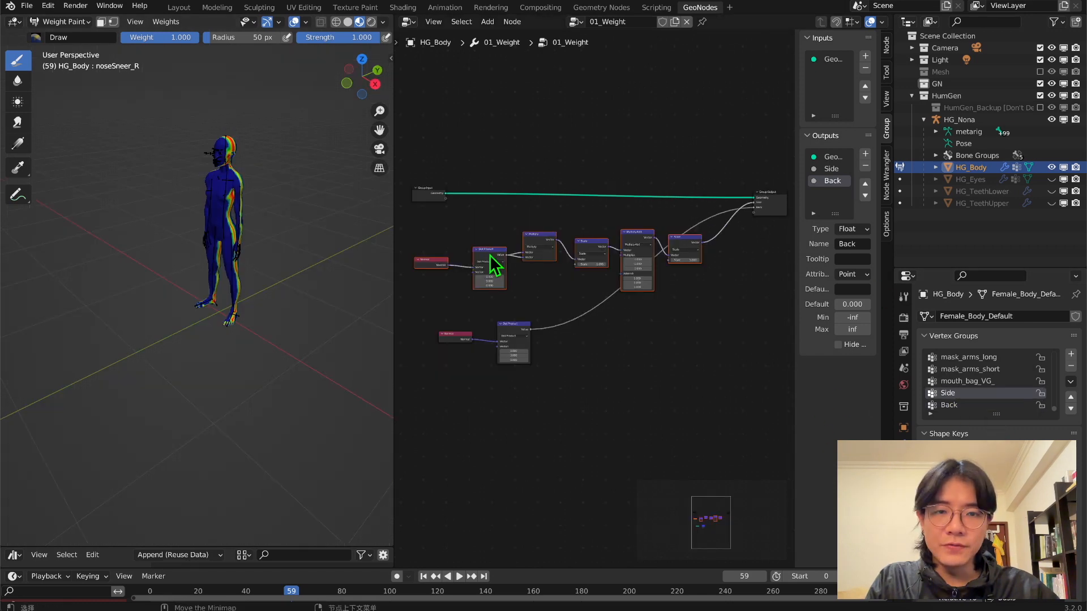
Add a Frame to the node tree and place the whole chain of Side weight nodes inside it
drag(492, 257, 440, 239)
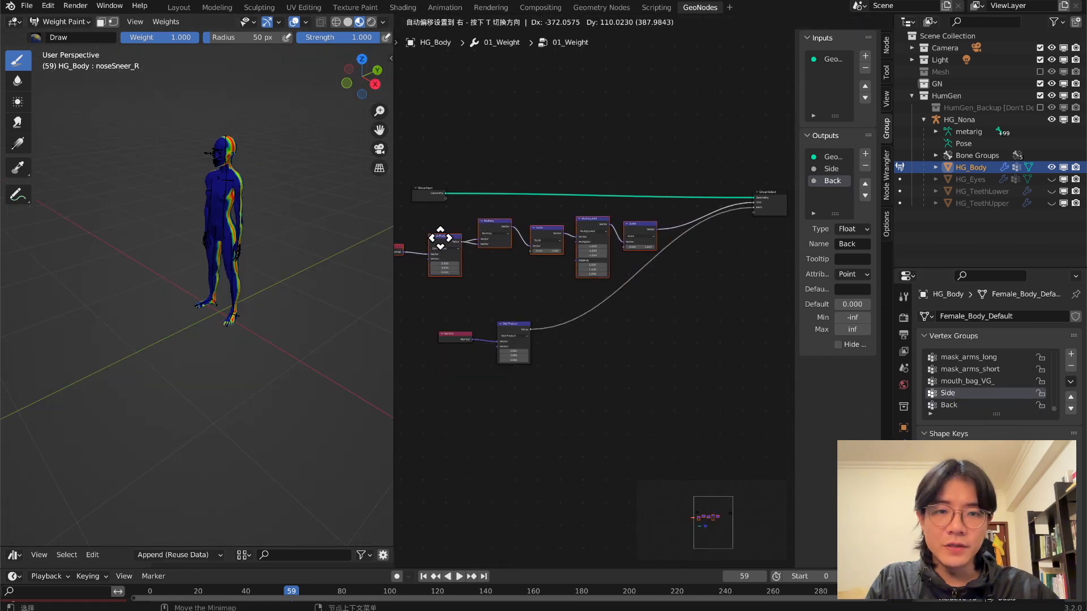
click(518, 346)
key(shift+a)
click(522, 273)
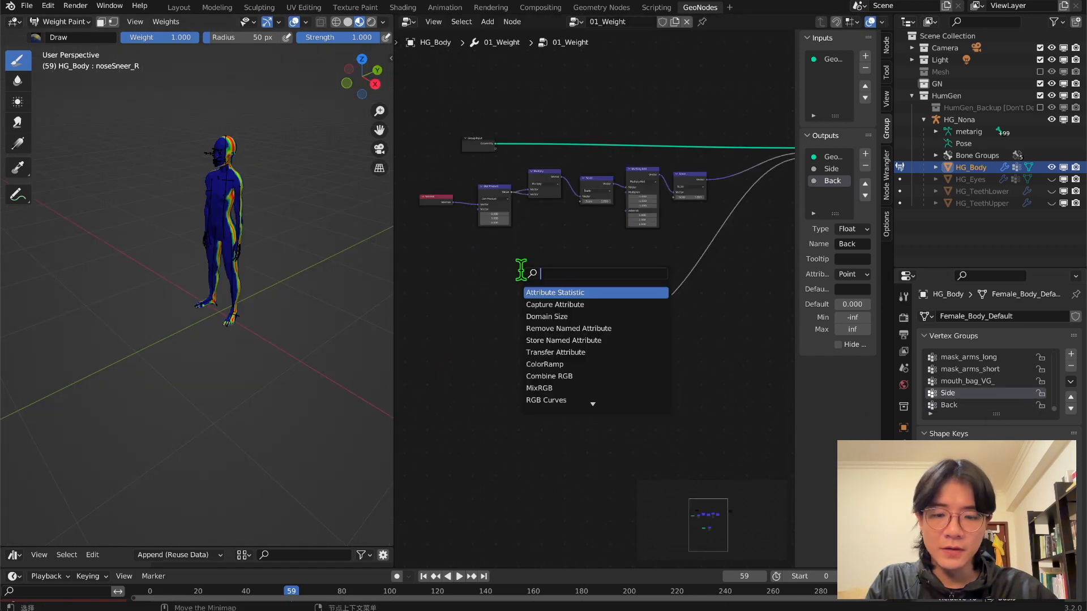
text(f)
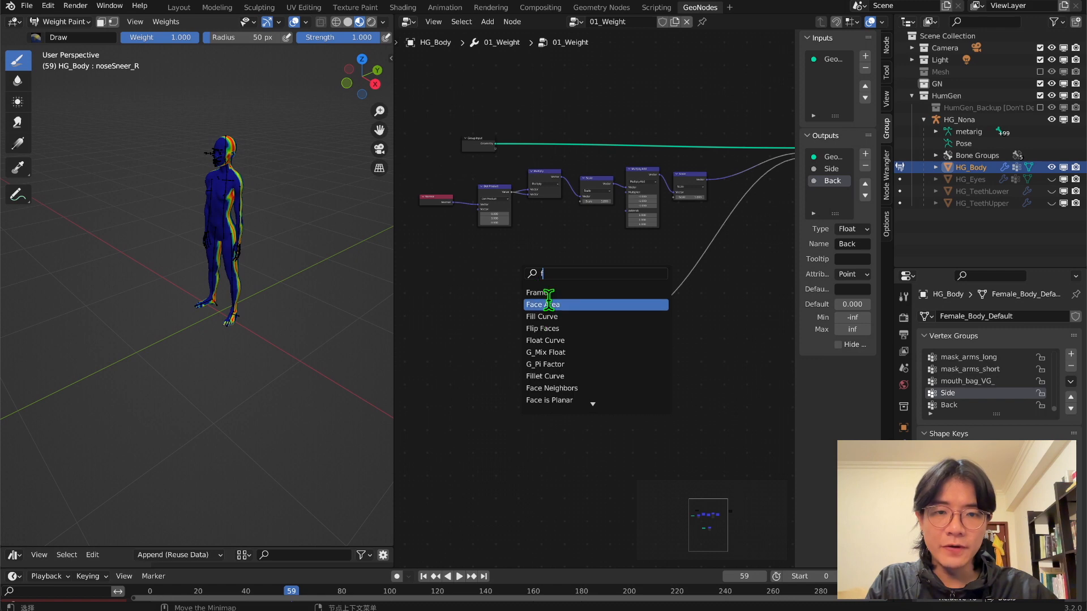
click(535, 293)
click(561, 246)
drag(419, 168, 686, 210)
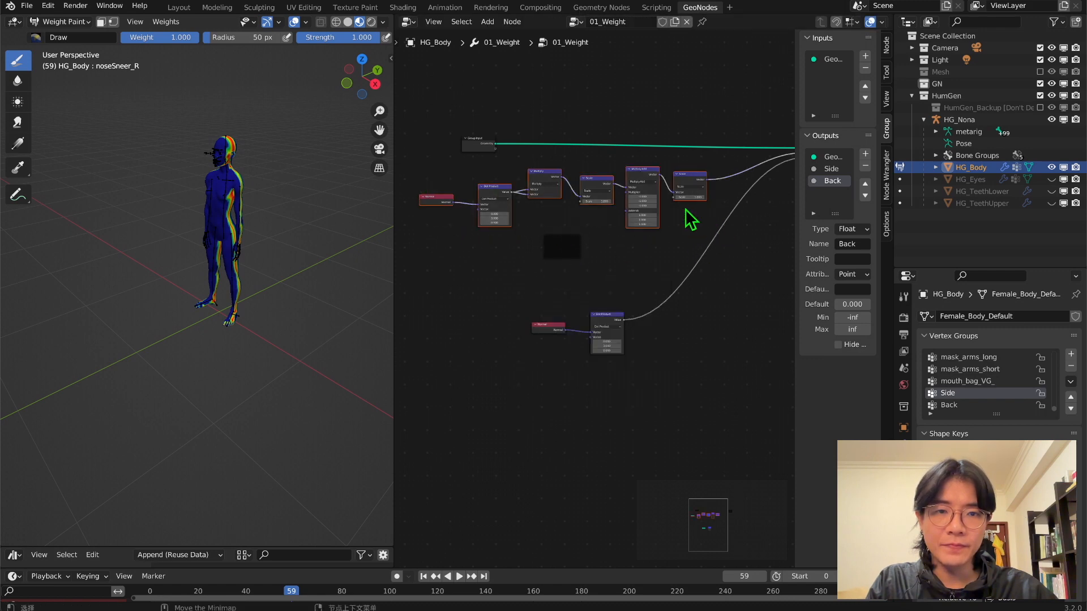
mouse_move(644, 170)
mouse_down()
mouse_move(572, 237)
mouse_move(638, 186)
mouse_up()
Label the frame around the upper node chain Side
right_click(629, 186)
key(Escape)
key(F2)
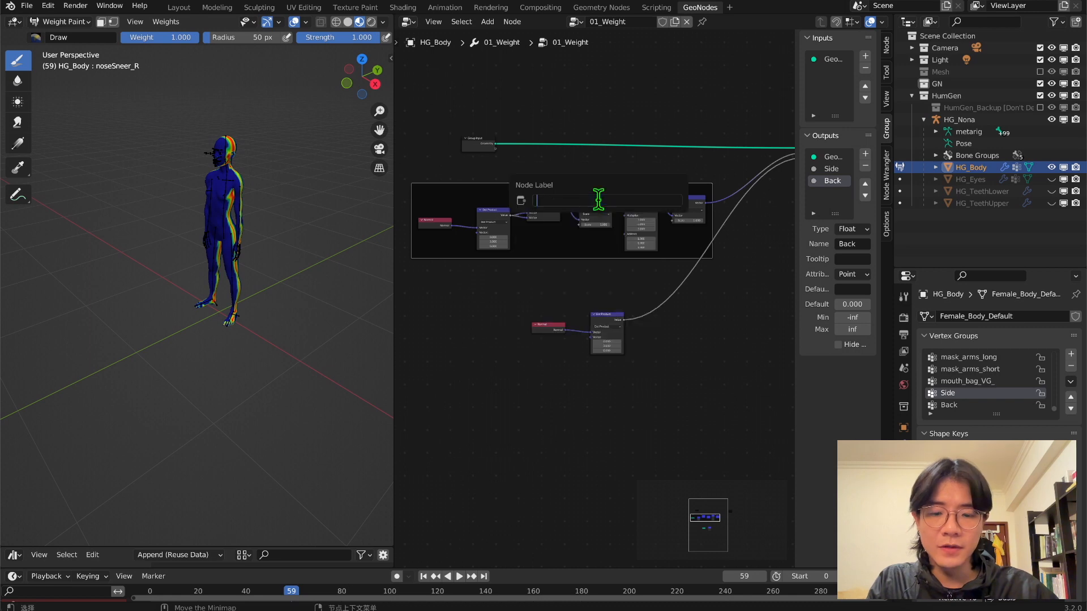
text(Si)
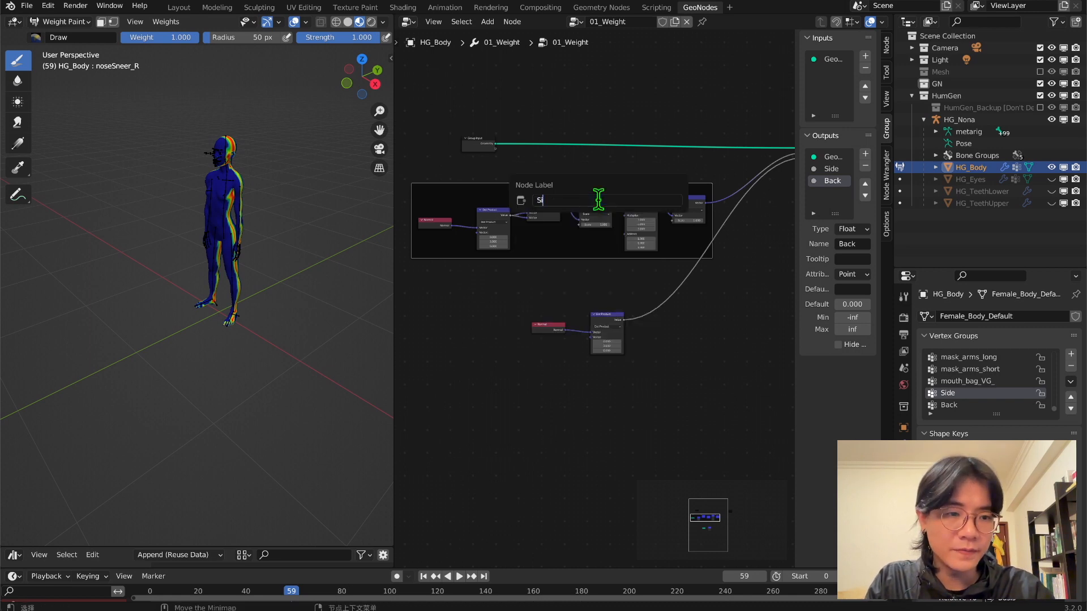
text(de)
key(Return)
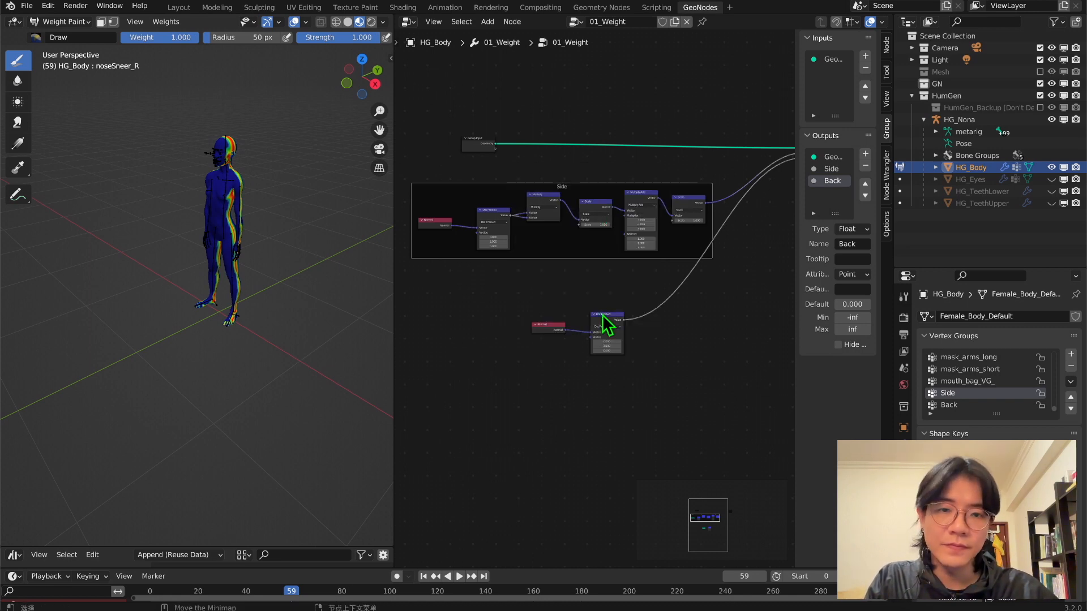
Add a second Frame and move the duplicated Normal and Dot Product nodes into it
key(shift+a)
click(533, 282)
text(f)
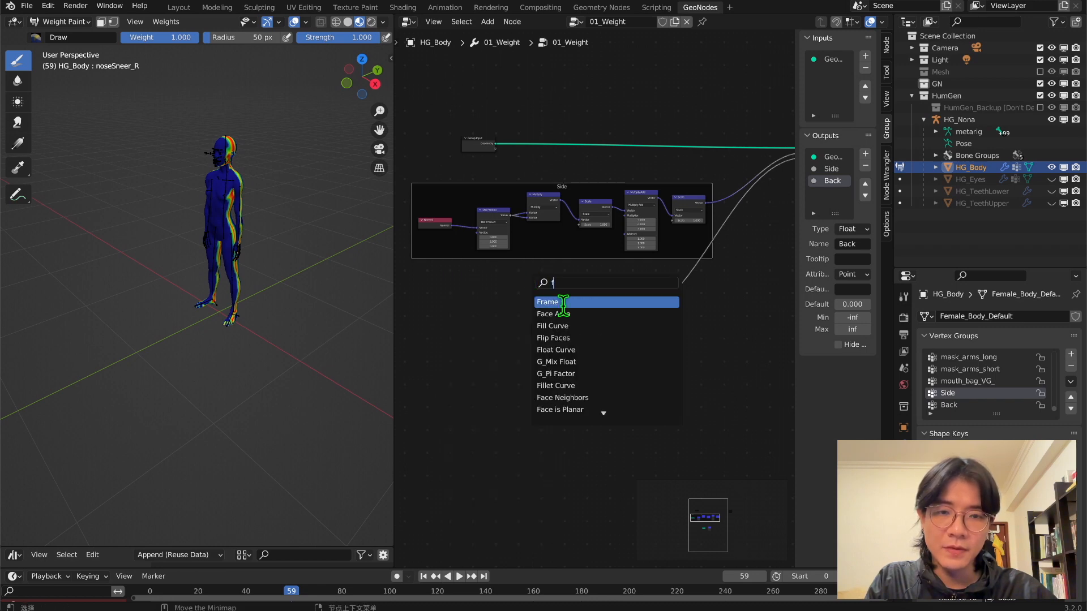
click(563, 304)
click(570, 309)
drag(643, 375, 541, 330)
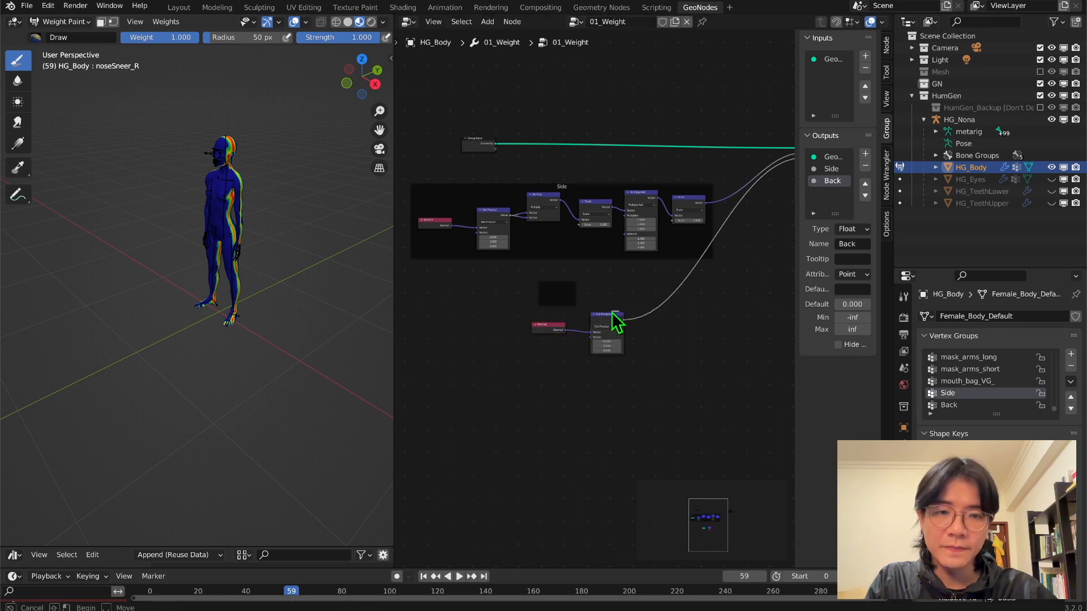
drag(607, 317, 555, 287)
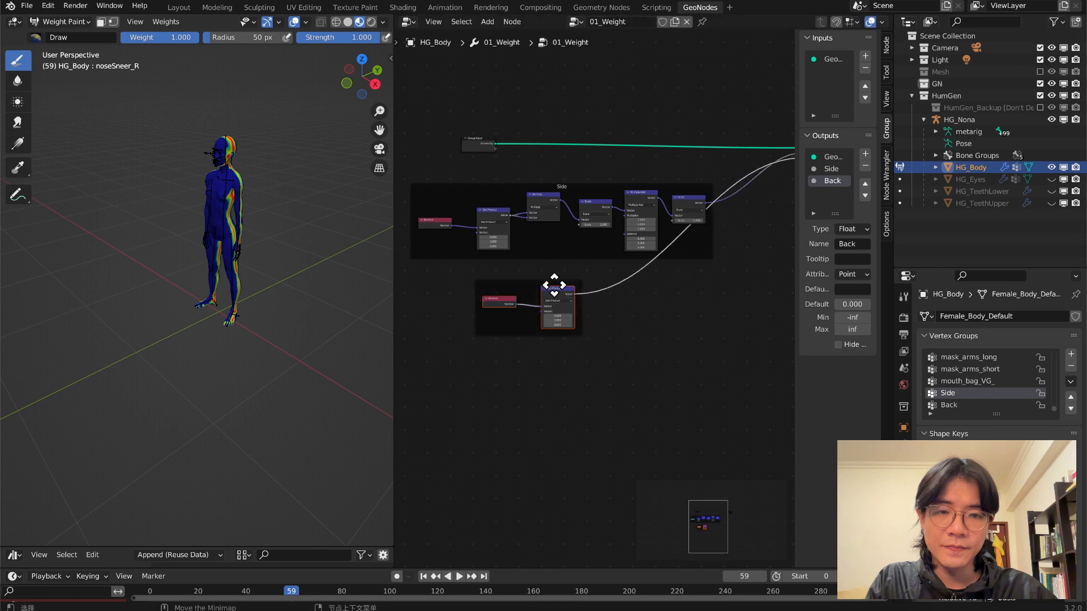
Label the second frame Back and place it clear of the Side frame, below the end of its node chain
right_click(551, 286)
click(542, 283)
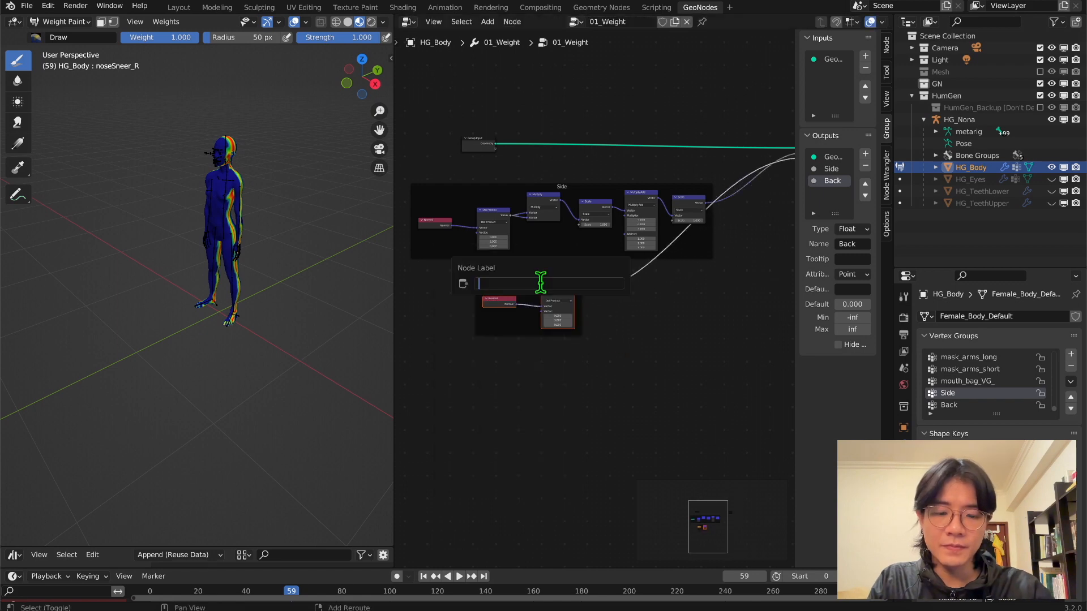
text(Back)
key(Return)
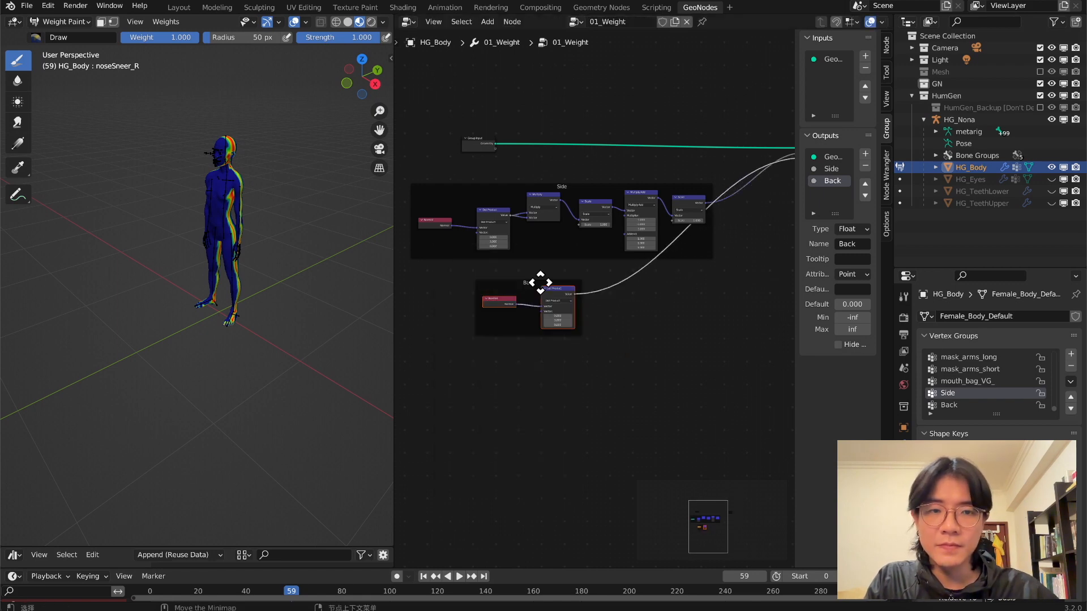
drag(539, 283, 650, 316)
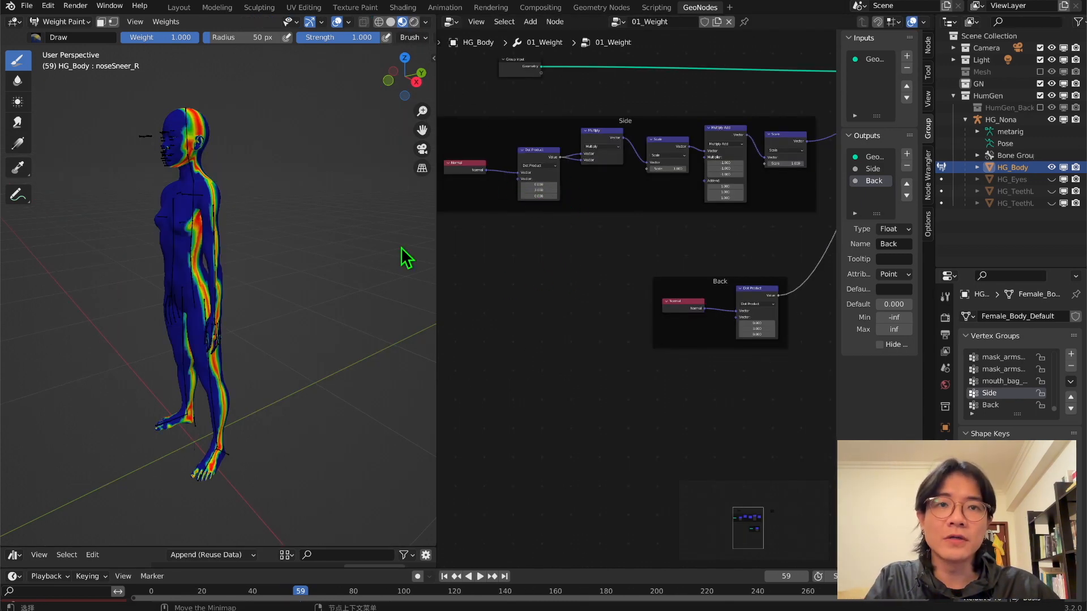
Return to Object Mode, add an Ico Sphere at the body's feet and scale it to about 0.196
scroll(133, 239, down, 3)
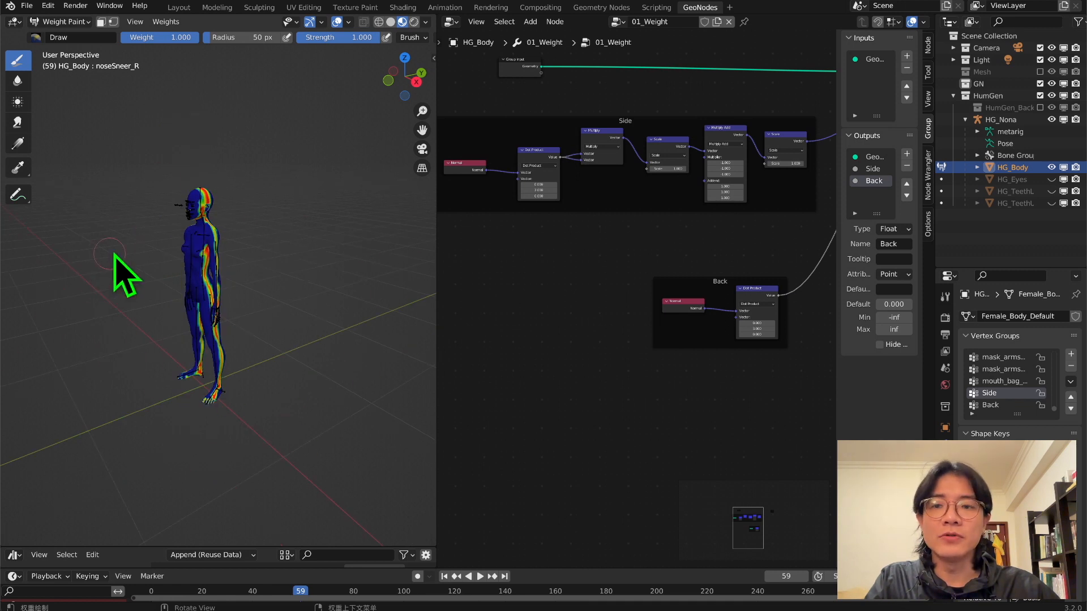
mouse_move(116, 272)
middle_down()
mouse_move(199, 278)
mouse_move(280, 306)
mouse_move(296, 283)
mouse_move(257, 263)
mouse_move(210, 270)
middle_up()
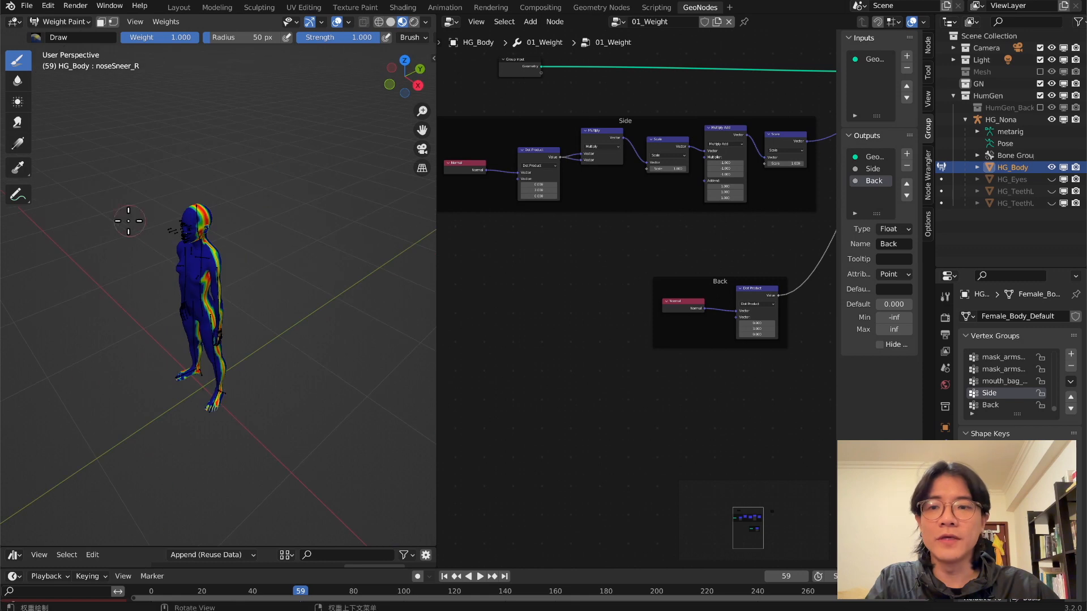
middle_drag(134, 418, 253, 298)
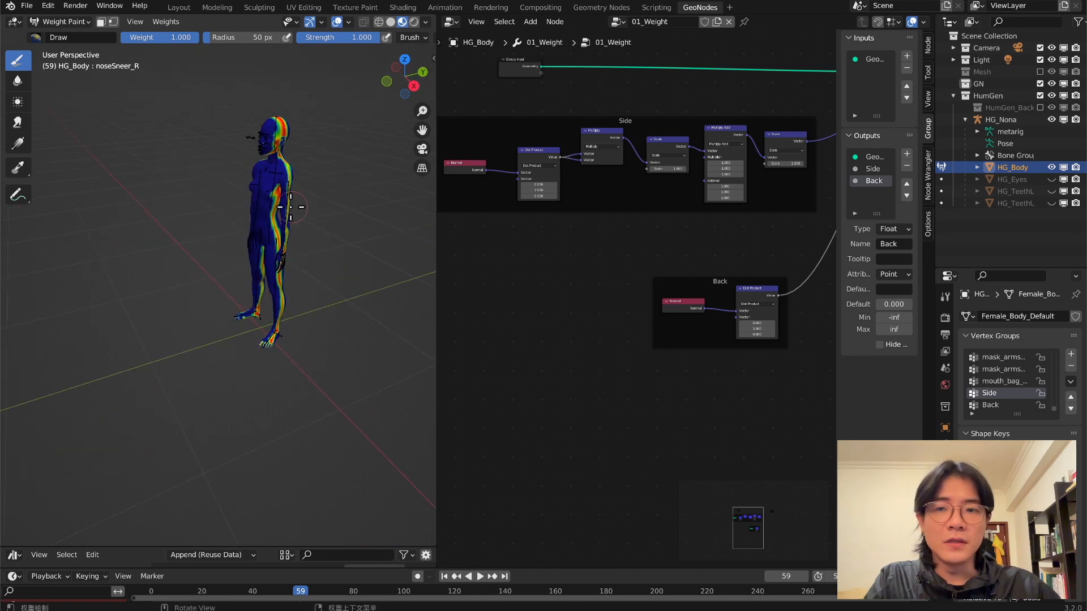
middle_drag(291, 207, 262, 300)
mouse_move(286, 214)
middle_down()
mouse_move(231, 272)
mouse_move(193, 255)
middle_up()
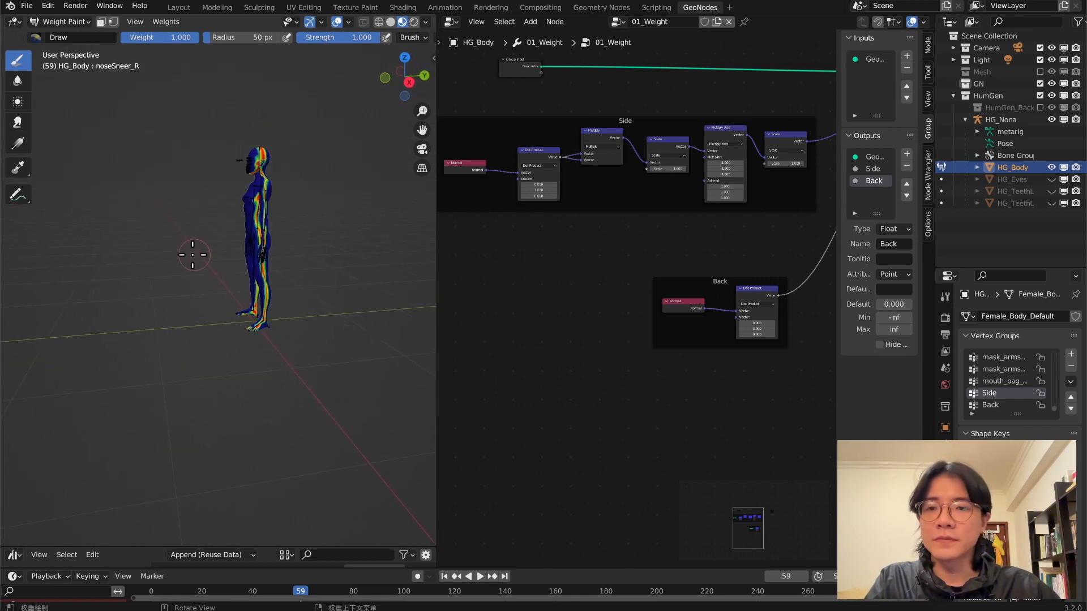
click(57, 21)
click(54, 32)
key(shift+a)
mouse_move(56, 215)
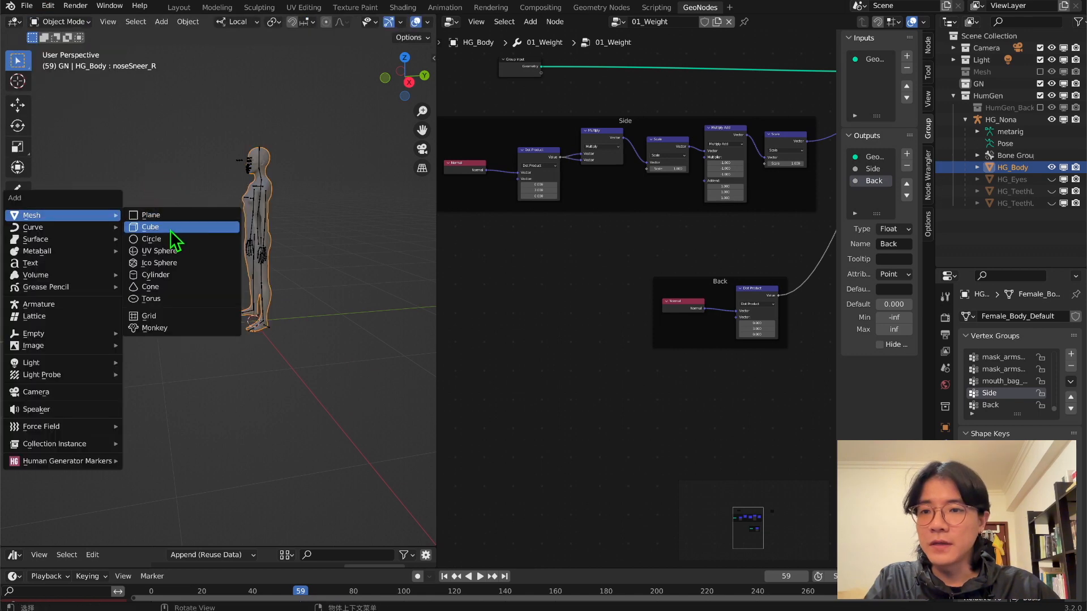
click(164, 264)
key(s)
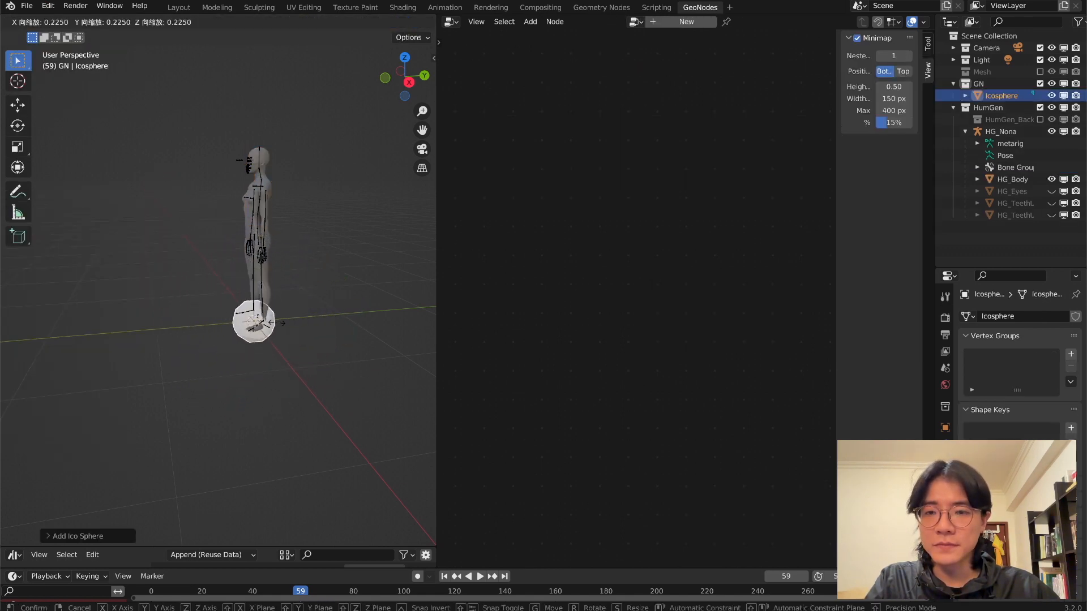
click(274, 325)
Move the icosphere along Y to about -2.02 m in front of the body and show its transform values
middle_drag(299, 326, 291, 328)
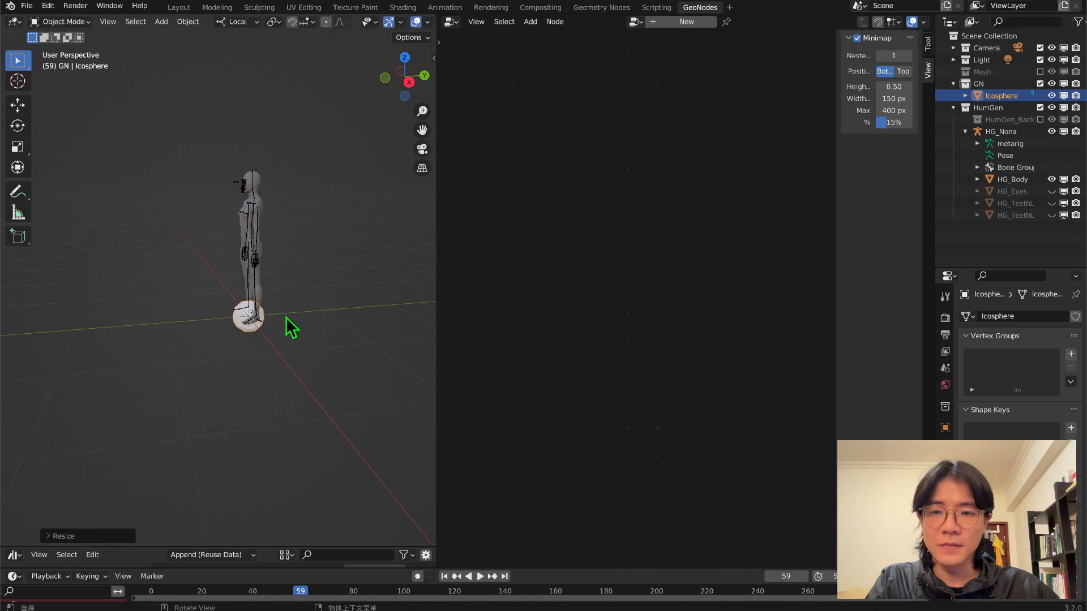
click(18, 104)
drag(304, 320, 94, 334)
click(435, 50)
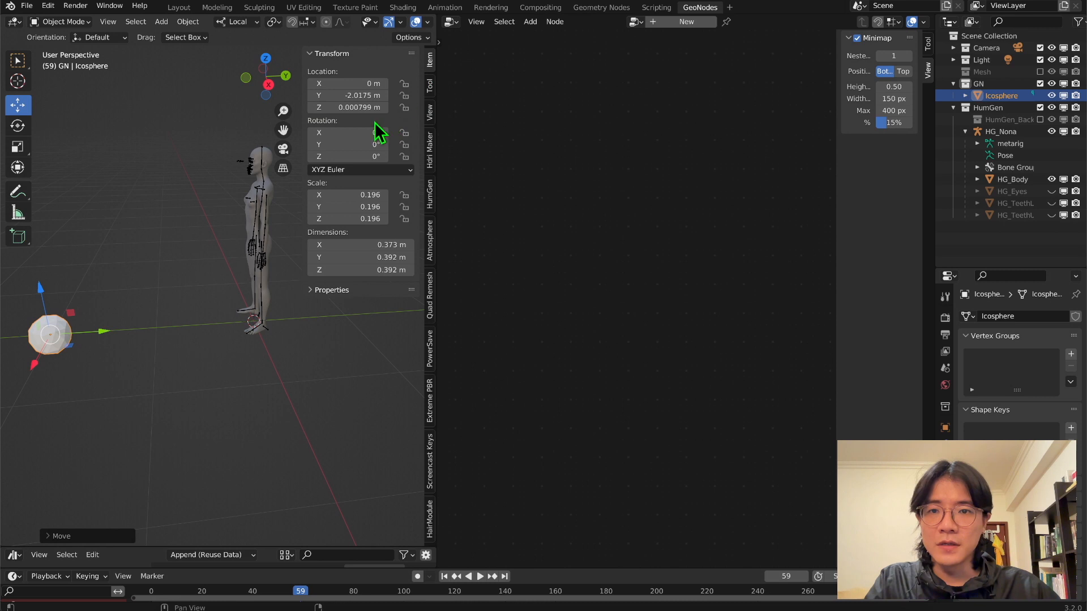
Set the icosphere's Z location to 0 m, lock that axis, and shift the sphere along Y in front of the body
click(359, 108)
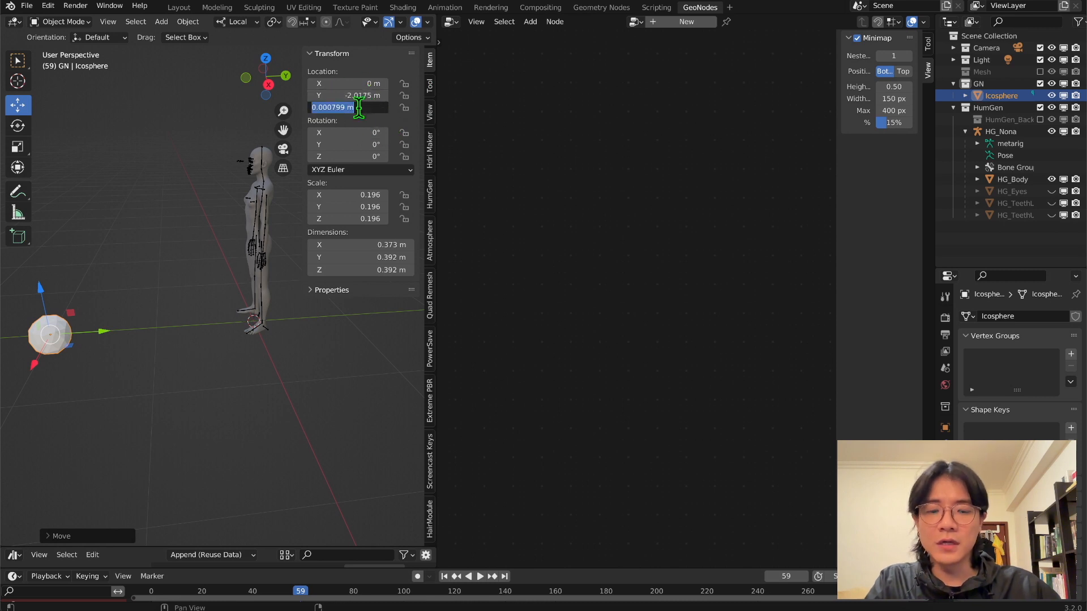
text(0)
key(Return)
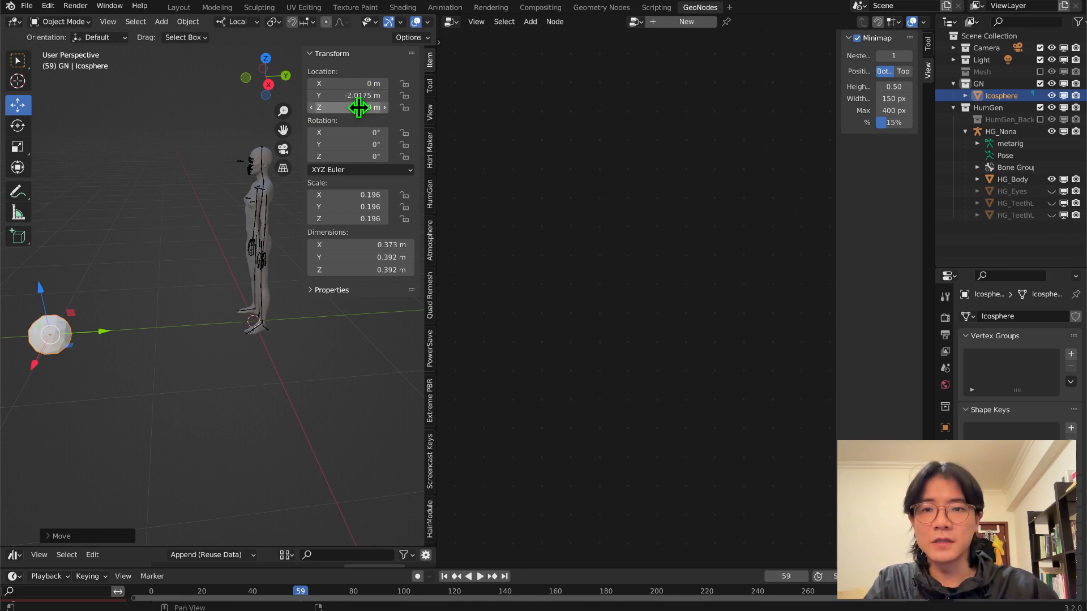
click(404, 108)
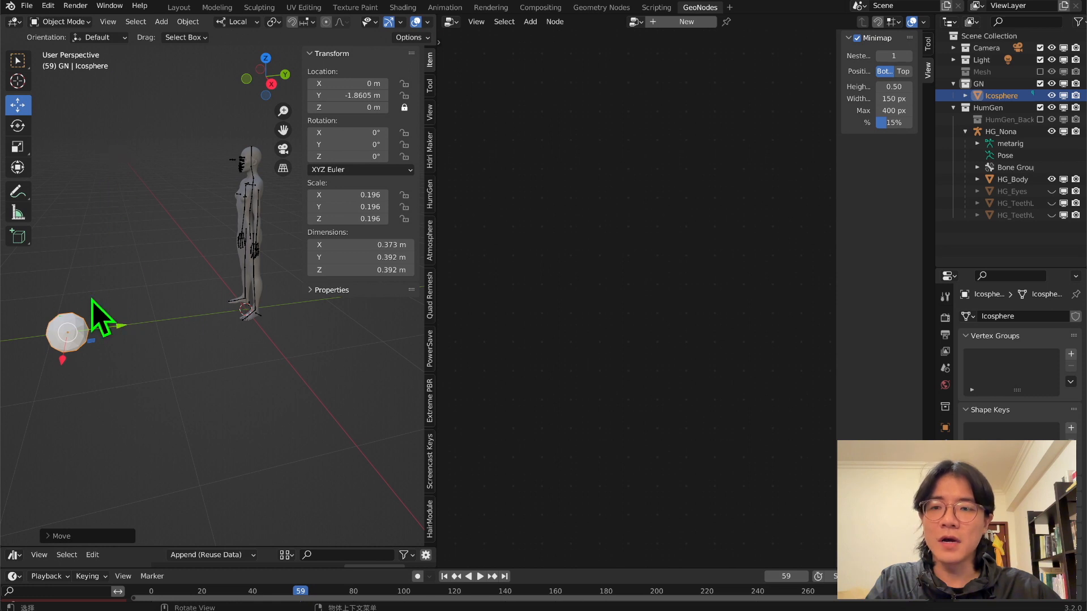
mouse_move(97, 316)
middle_down()
mouse_move(201, 316)
mouse_move(93, 324)
middle_up()
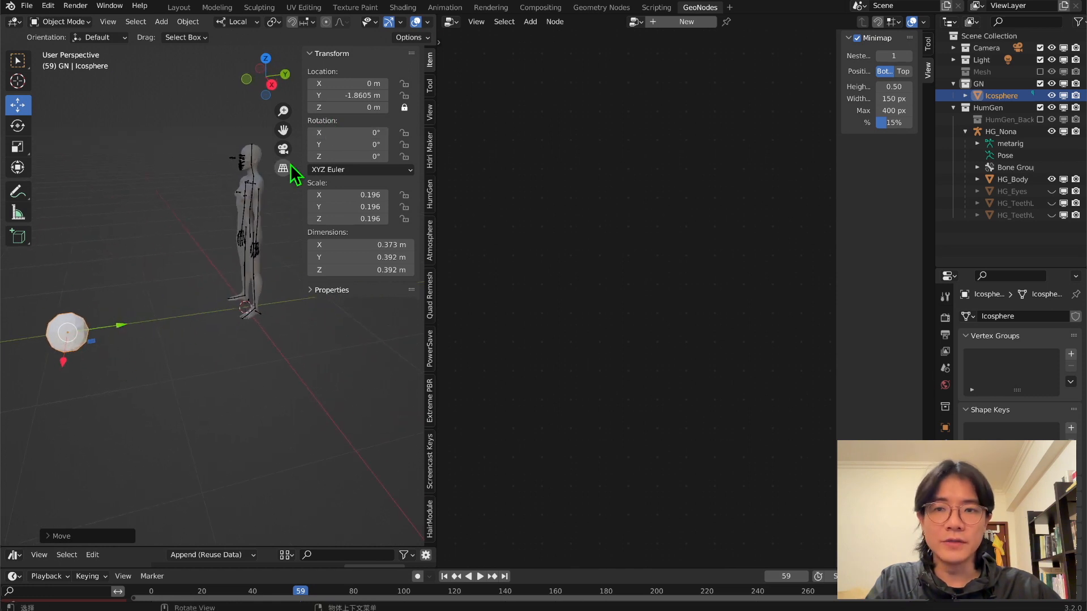
drag(121, 327, 95, 330)
Select the body, widen the node editor and add an Object Info node referencing the Icosphere to the 01_Weight tree
click(256, 170)
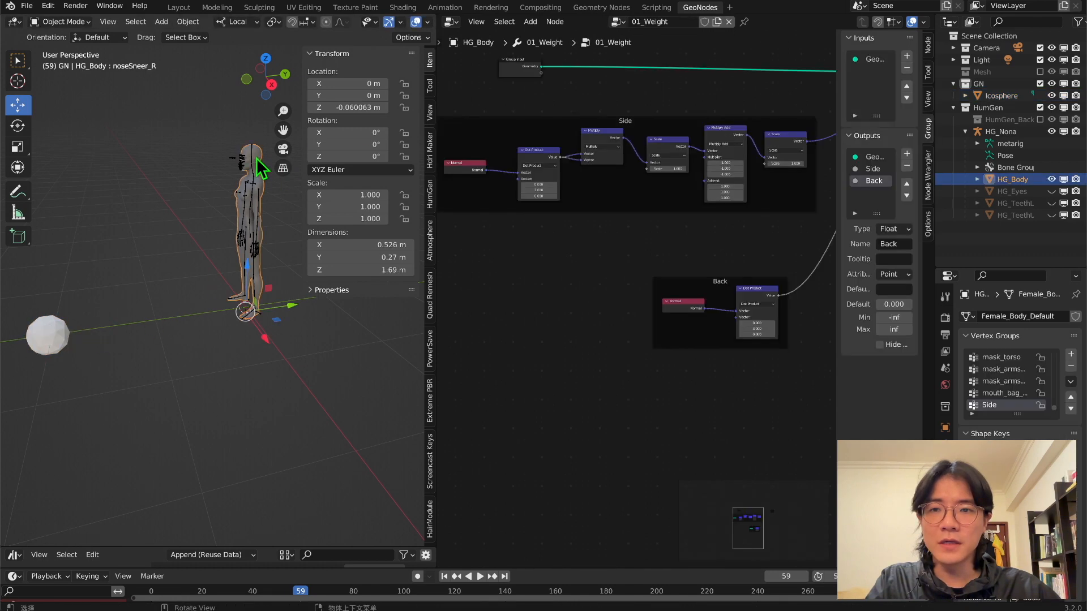
drag(439, 201, 357, 201)
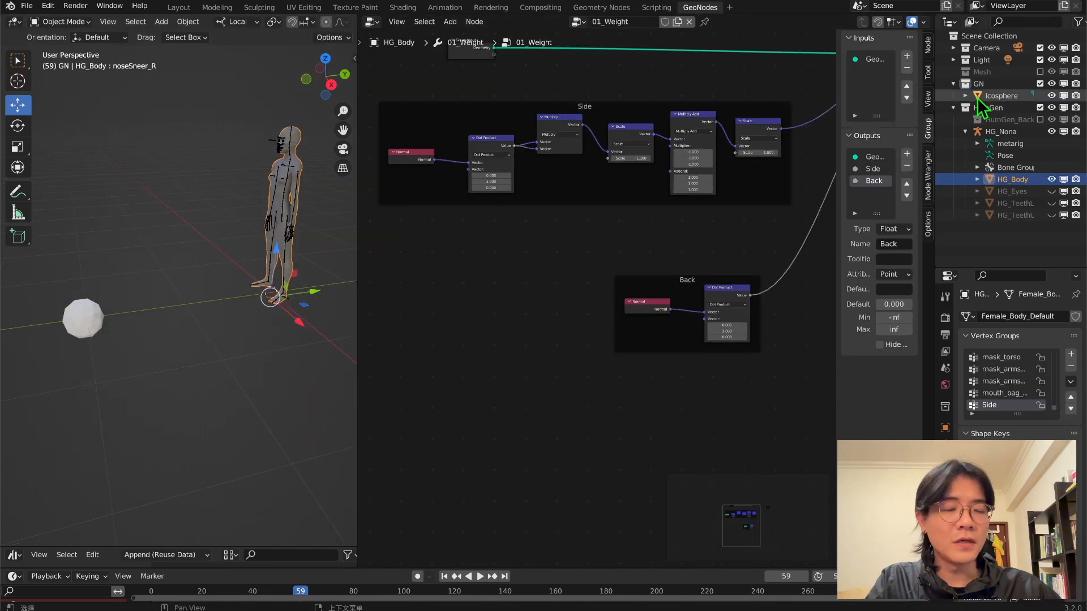
drag(999, 98, 469, 297)
middle_drag(490, 277, 570, 239)
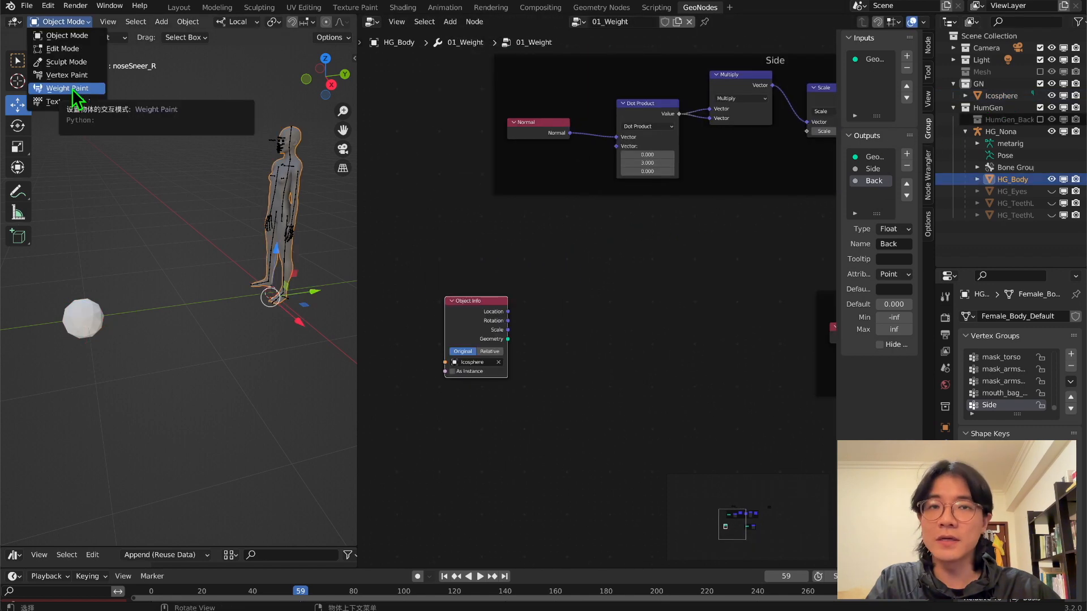
Switch the body to Weight Paint mode and set the Object Info node's transform space to Relative
click(67, 89)
scroll(424, 267, up, 1)
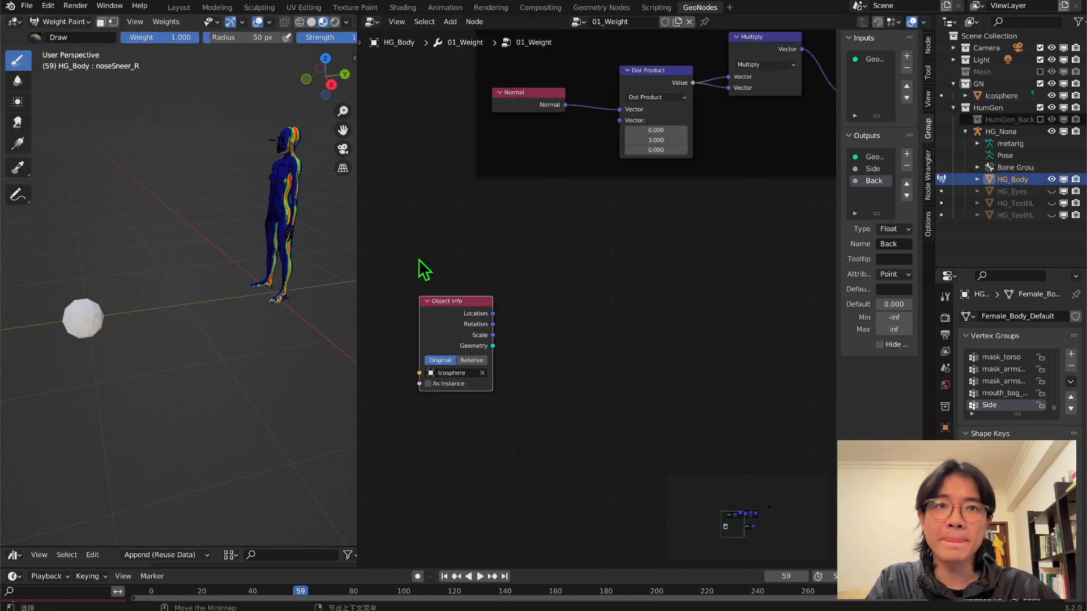
middle_drag(489, 316, 481, 310)
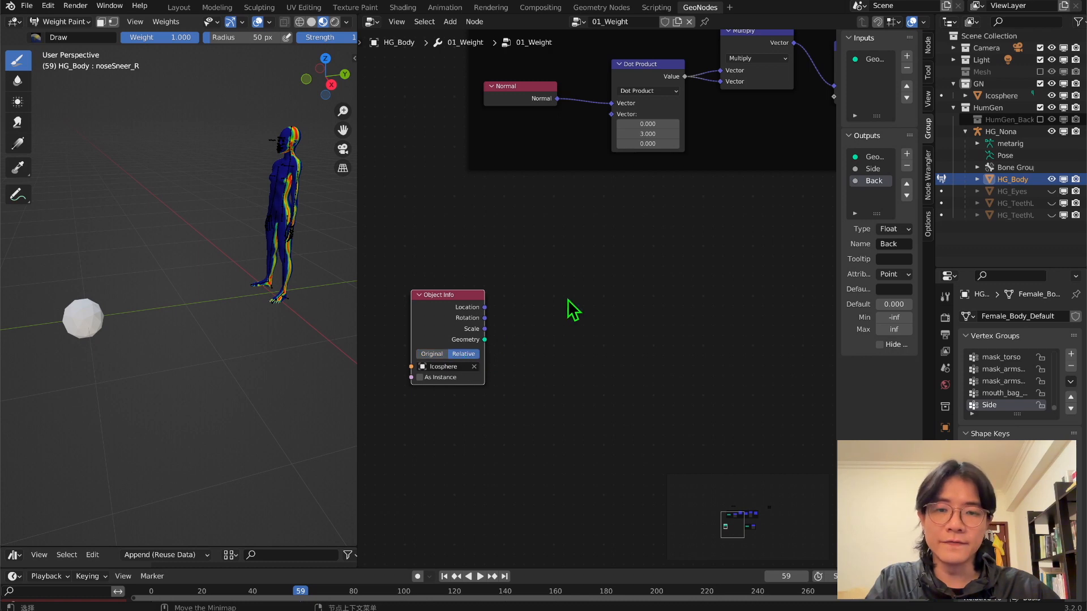
Connect the Object Info Location output to the second Vector inputs of the Side and Back Dot Product nodes, and reposition the node
middle_drag(573, 309, 522, 349)
drag(496, 295, 561, 160)
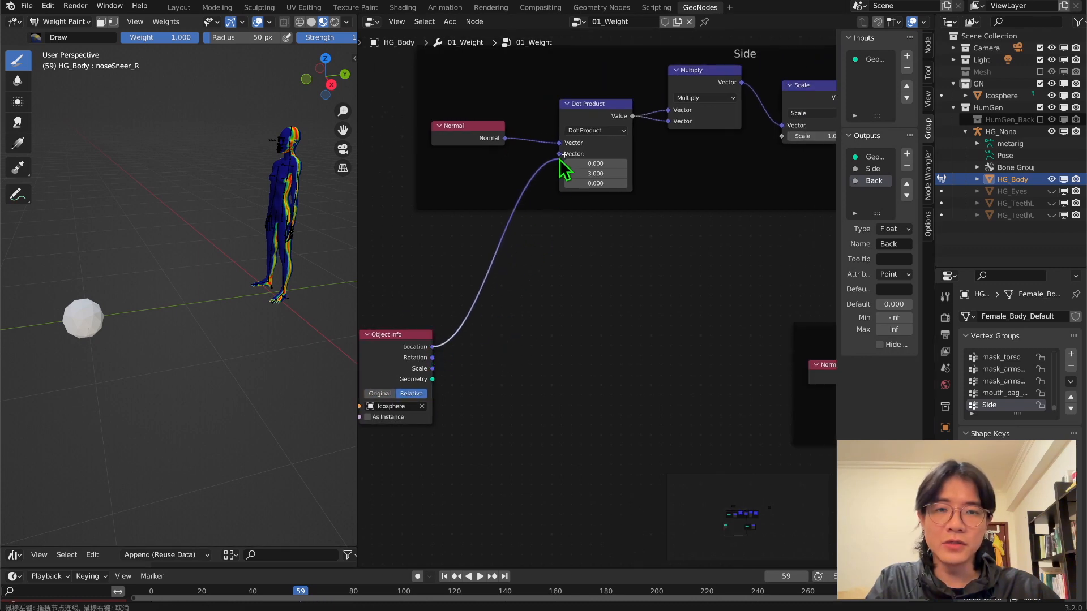
drag(467, 326, 576, 161)
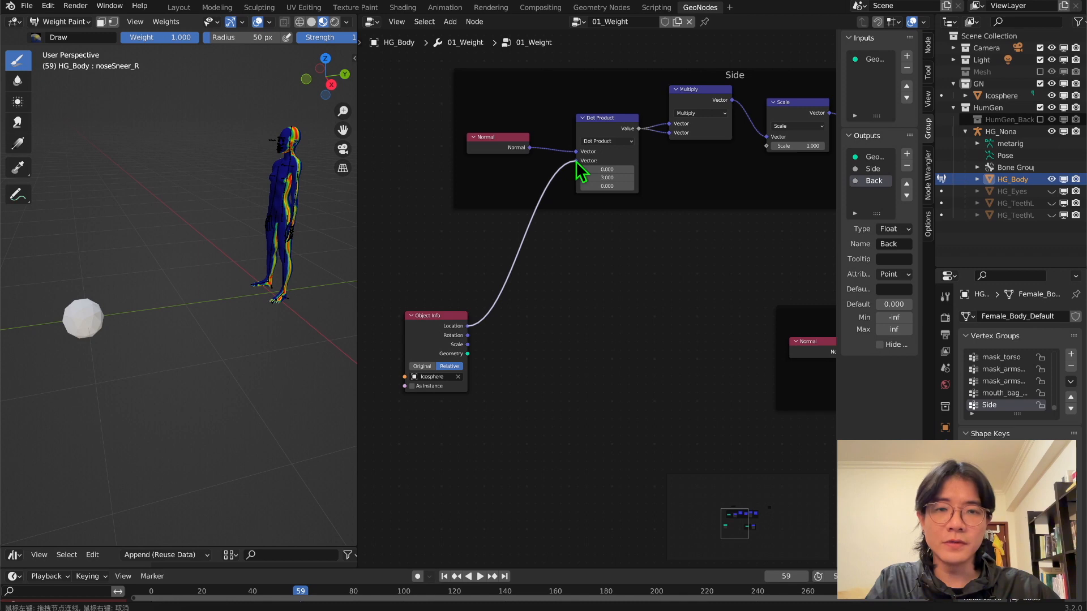
middle_drag(597, 284, 493, 206)
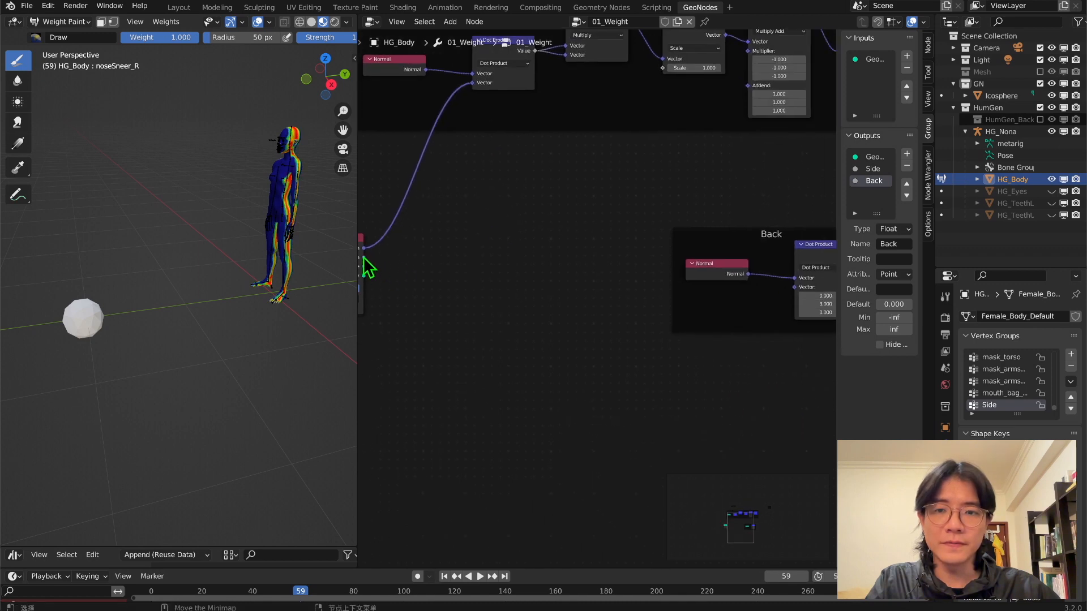
drag(365, 249, 795, 287)
scroll(577, 272, down, 3)
middle_drag(535, 241, 652, 301)
drag(529, 324, 503, 333)
Select the icosphere and move it across the ground to the body's +X side
click(39, 303)
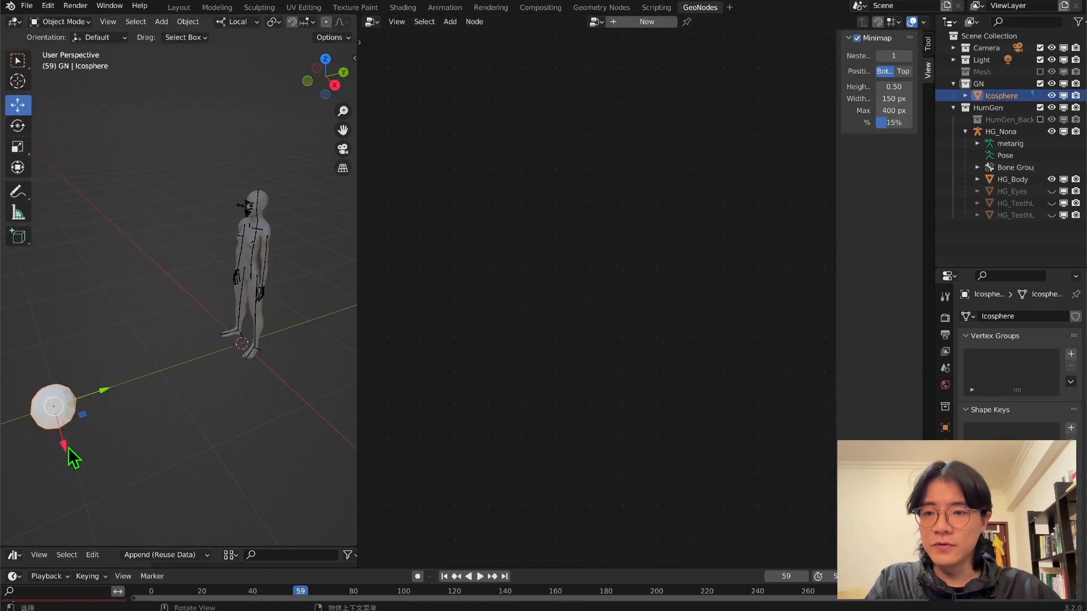
key(g)
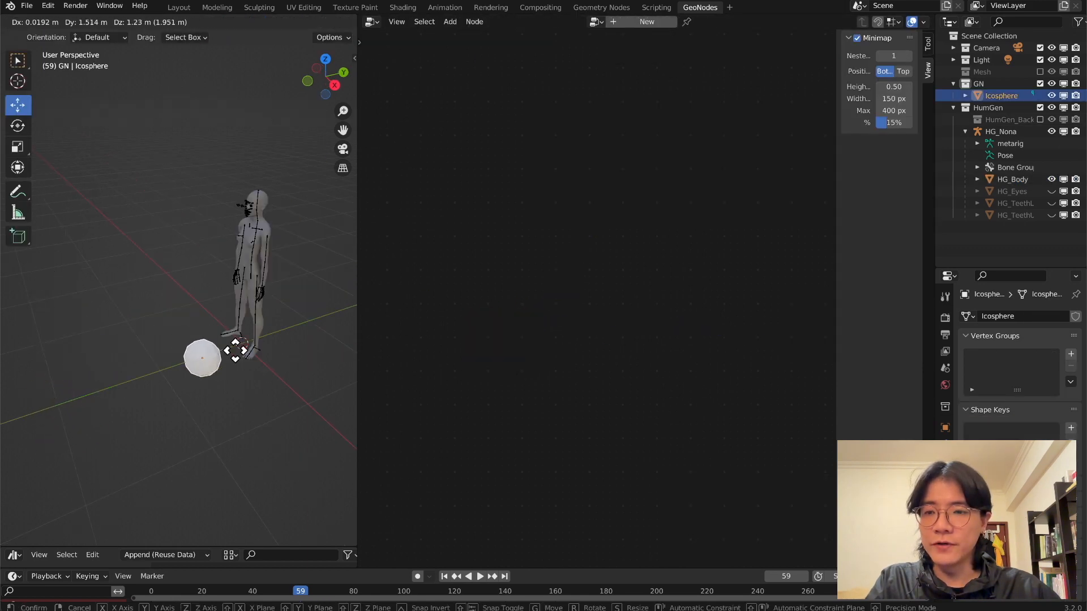
click(320, 182)
scroll(281, 259, down, 3)
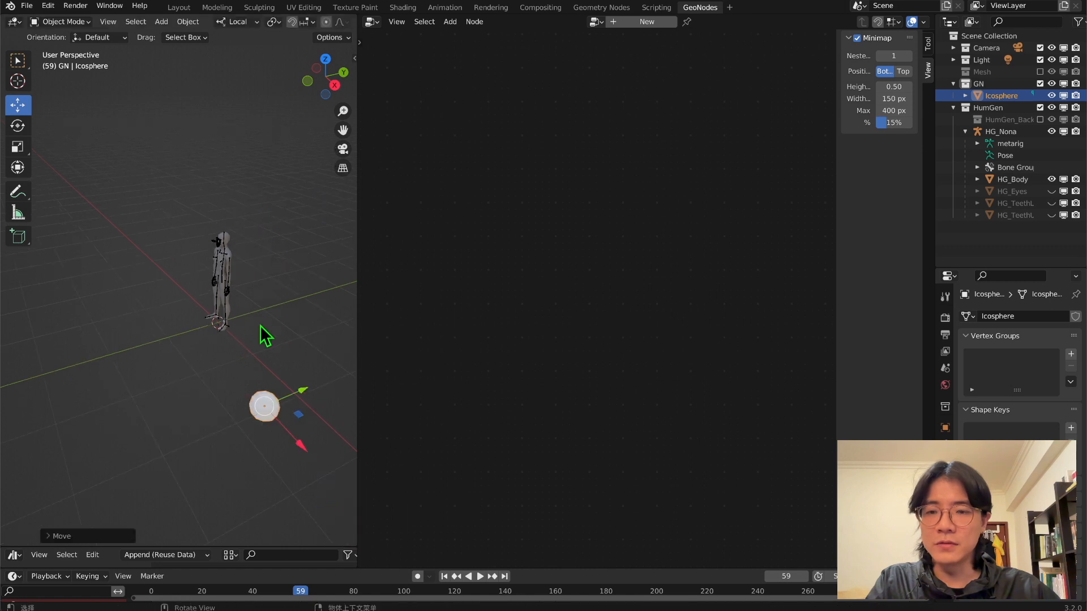
scroll(283, 328, up, 3)
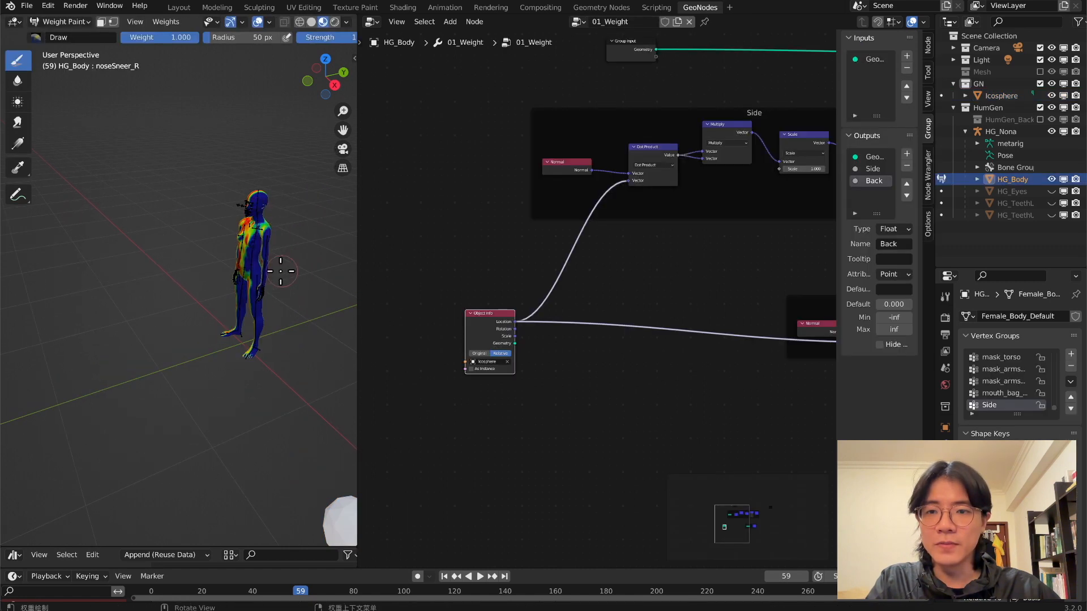
Examine the Side weights around the body with the icosphere's new position, and display the Back vertex group
mouse_move(291, 181)
middle_down()
mouse_move(182, 335)
mouse_move(340, 306)
mouse_move(185, 301)
mouse_move(328, 328)
mouse_move(68, 332)
mouse_move(113, 305)
middle_up()
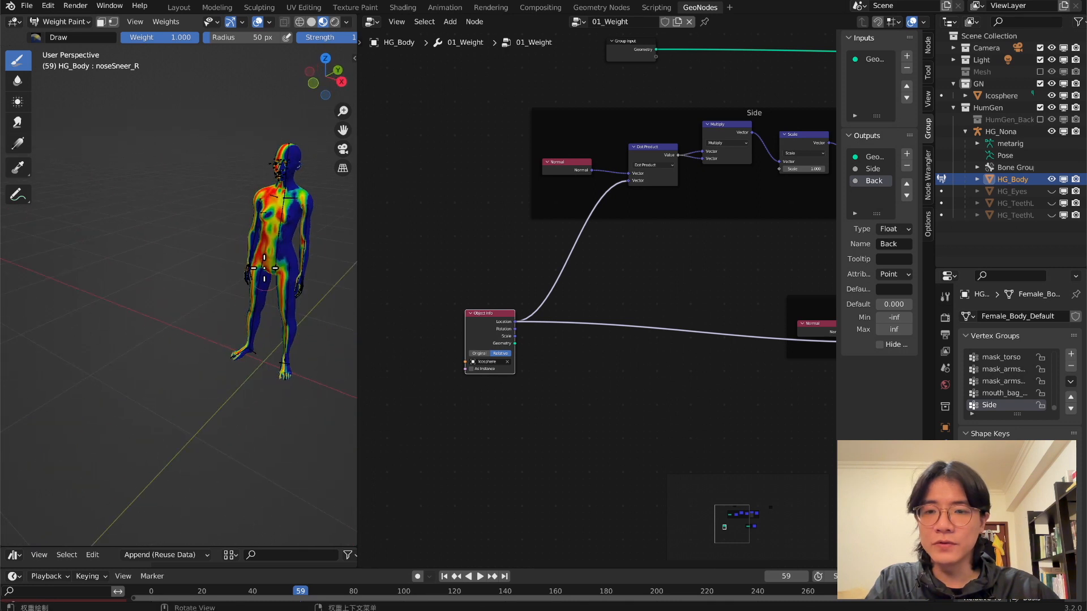
scroll(226, 178, down, 2)
middle_drag(193, 304, 109, 304)
scroll(246, 298, down, 3)
scroll(224, 306, up, 4)
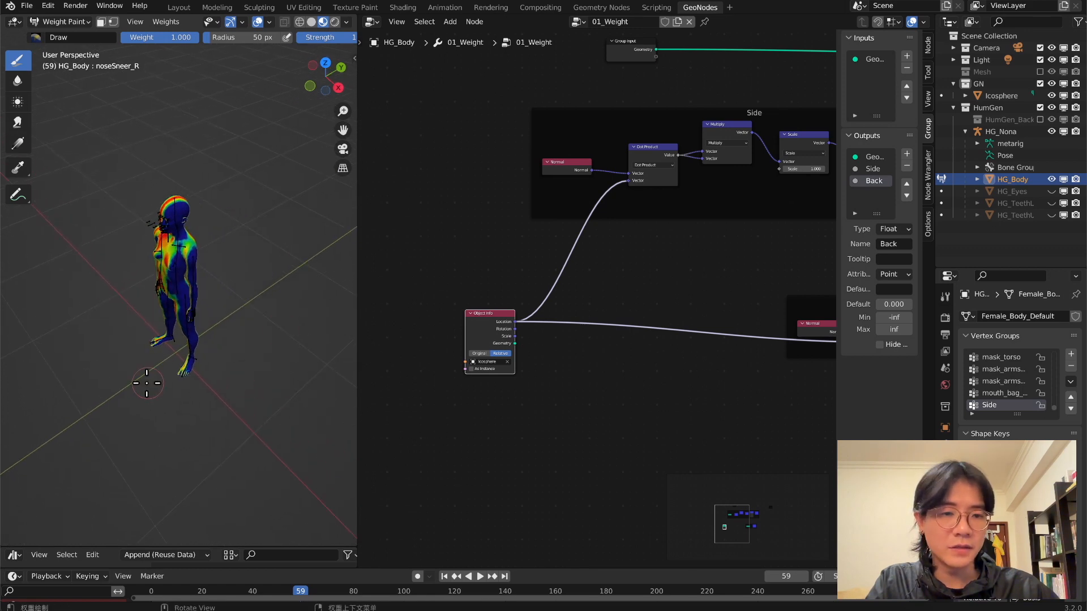
middle_drag(146, 381, 147, 346)
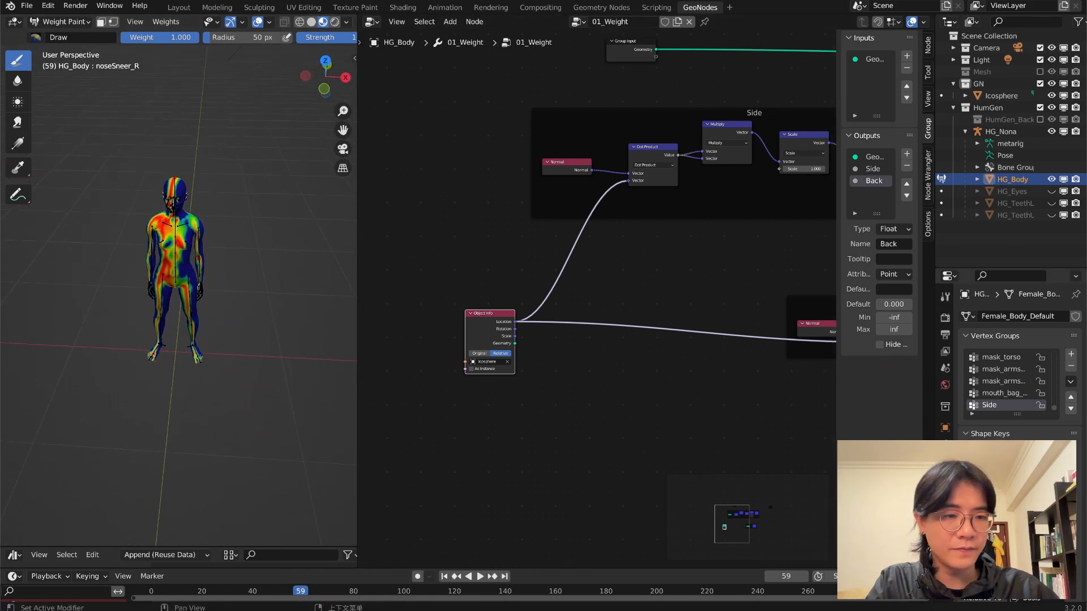
scroll(1000, 398, down, 1)
click(993, 405)
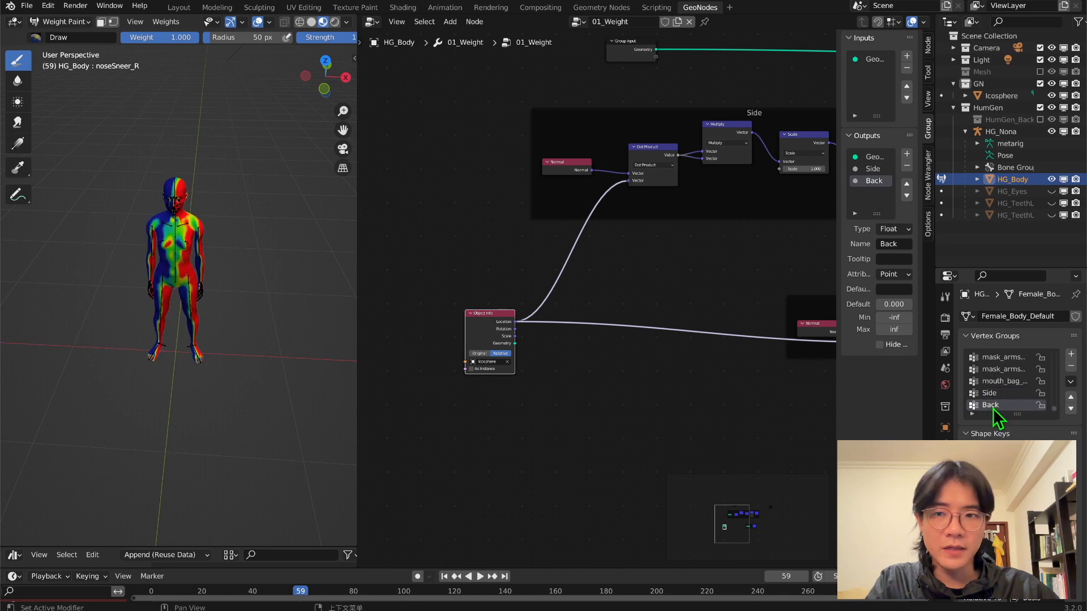
Insert a Multiply Add node after the Back frame's Dot Product, with multipliers of -1 and addends of 1, inside the frame
middle_drag(635, 343, 489, 350)
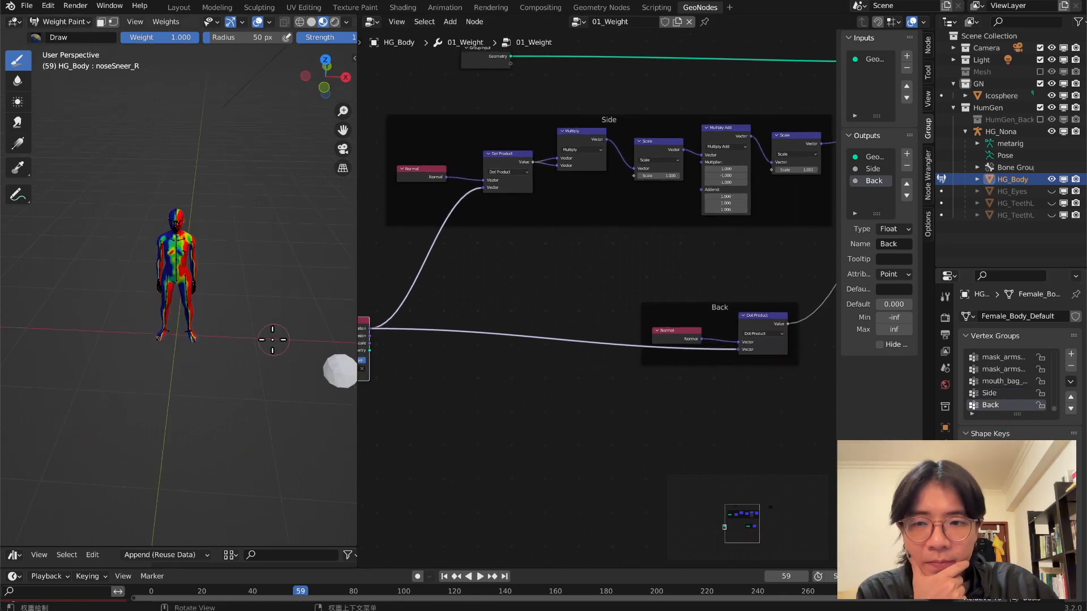
scroll(244, 340, down, 2)
middle_drag(605, 341, 445, 331)
drag(585, 414, 651, 298)
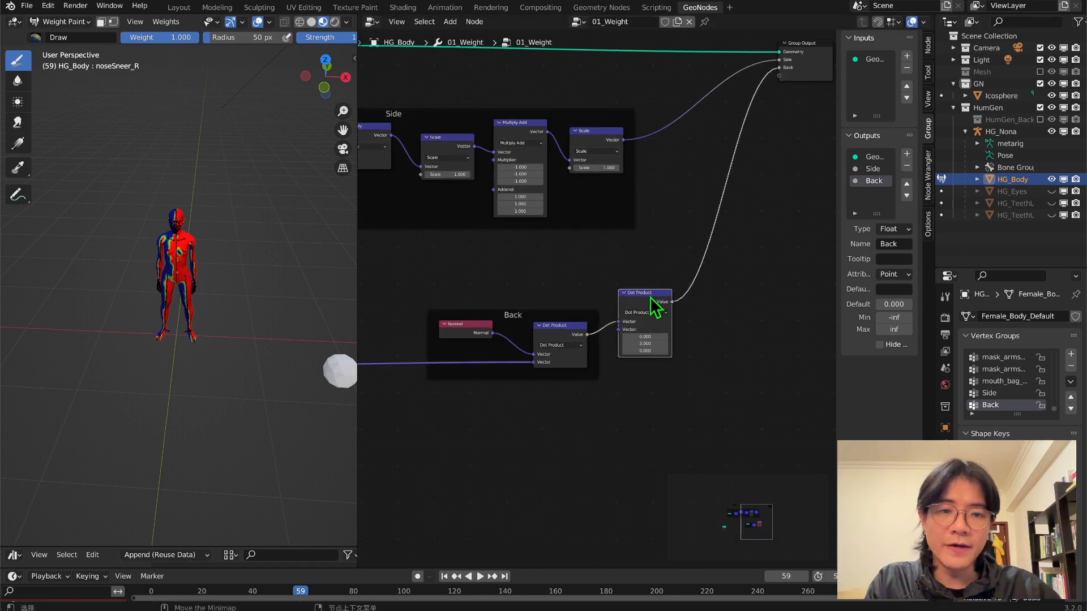
click(659, 313)
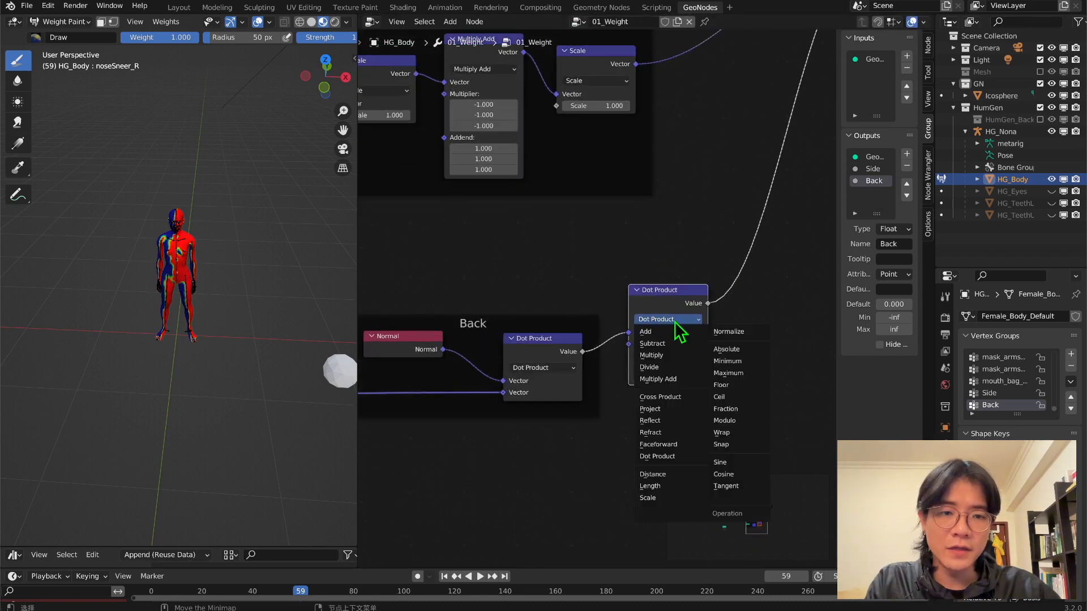
click(682, 380)
scroll(677, 378, up, 2)
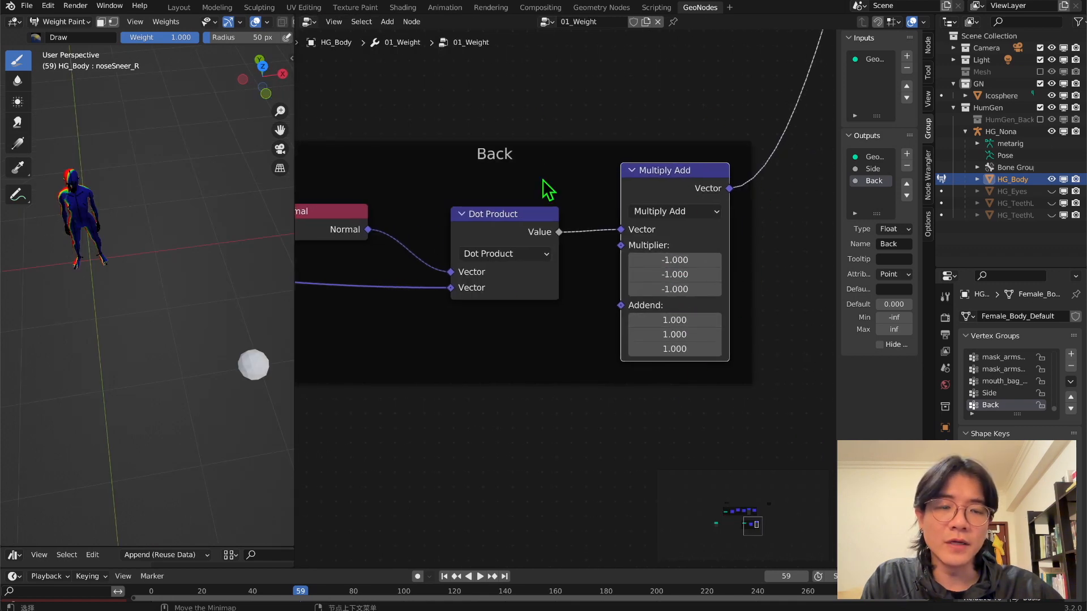
Compare the Side and Back vertex group weights on the body against the icosphere's position from several angles
scroll(566, 298, down, 2)
middle_drag(125, 317, 205, 313)
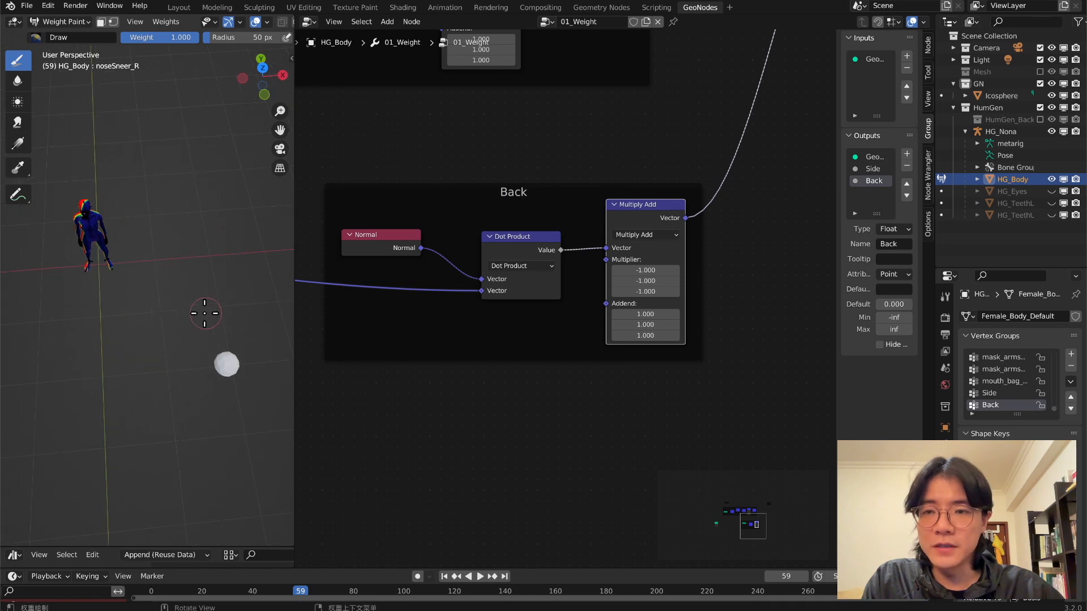
middle_drag(250, 346, 239, 363)
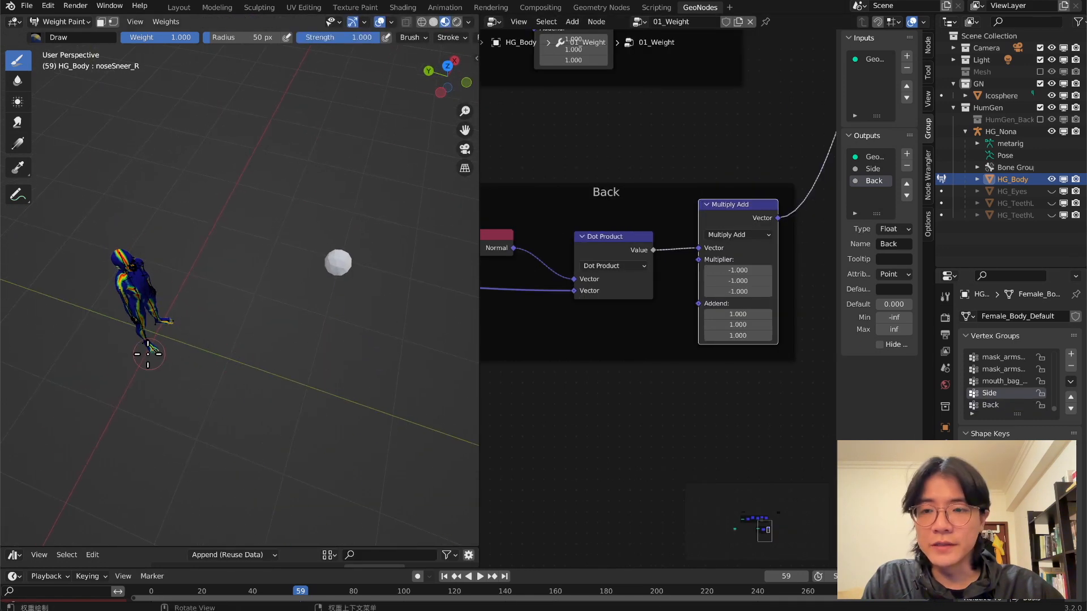
middle_drag(142, 284, 123, 317)
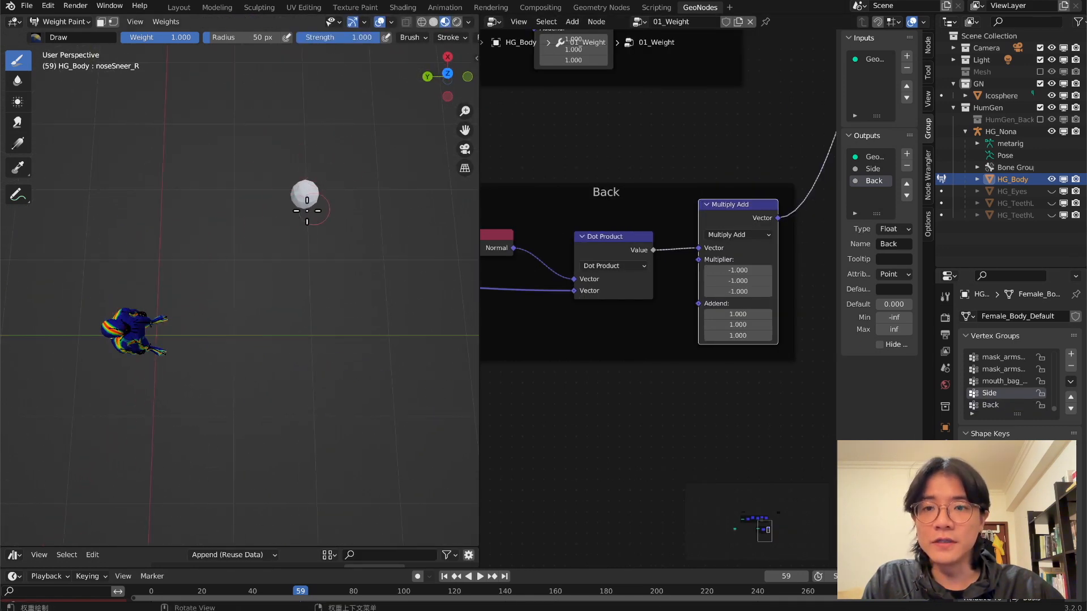
middle_drag(236, 277, 272, 272)
click(992, 405)
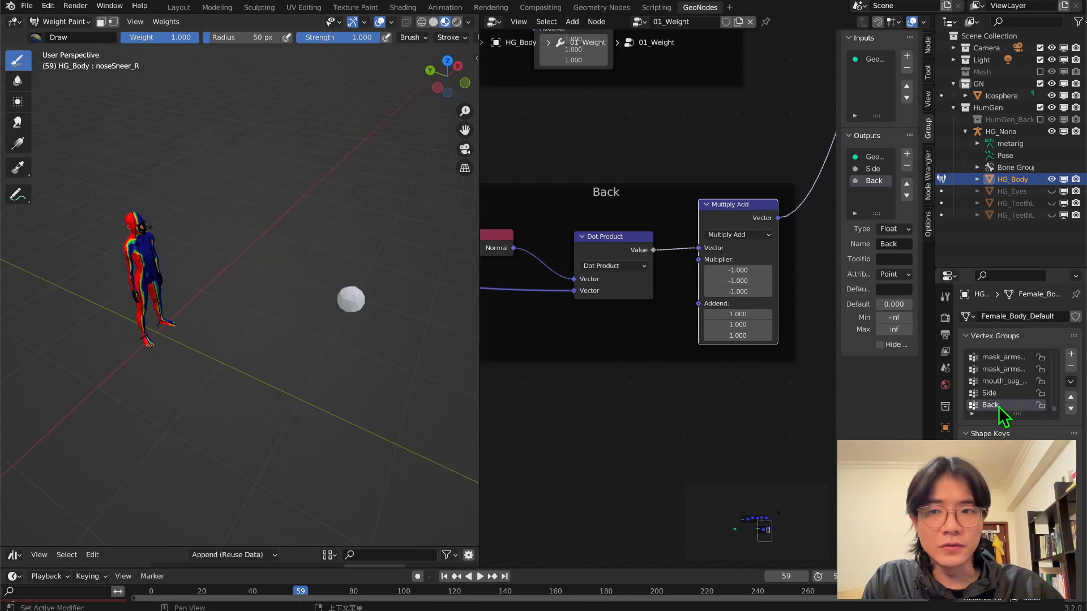
middle_drag(173, 310, 365, 294)
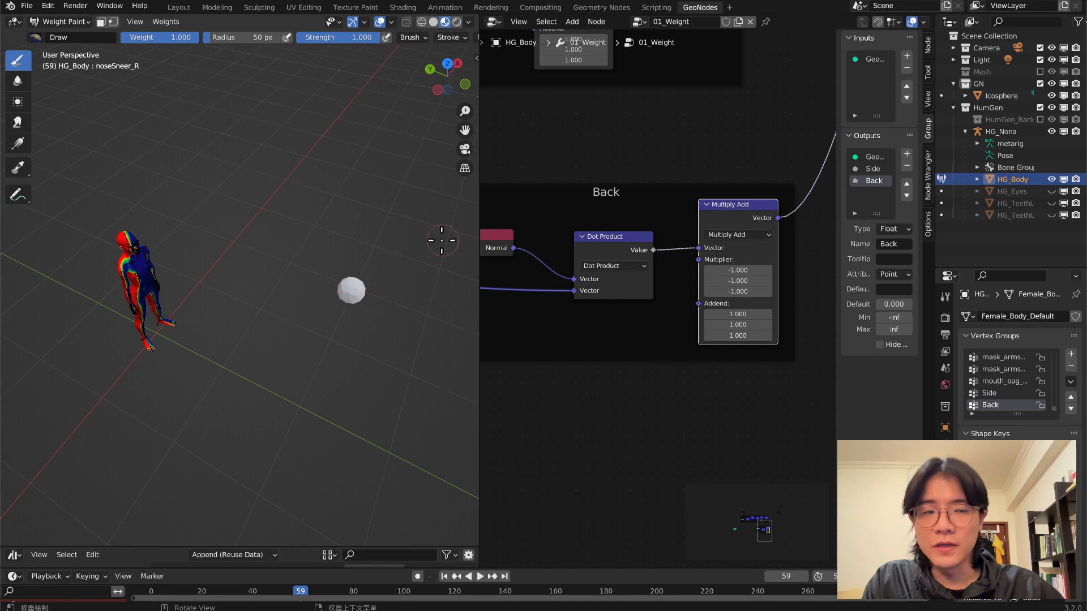
Move the icosphere to the opposite side of the body and check how the Side weights follow it
click(1001, 96)
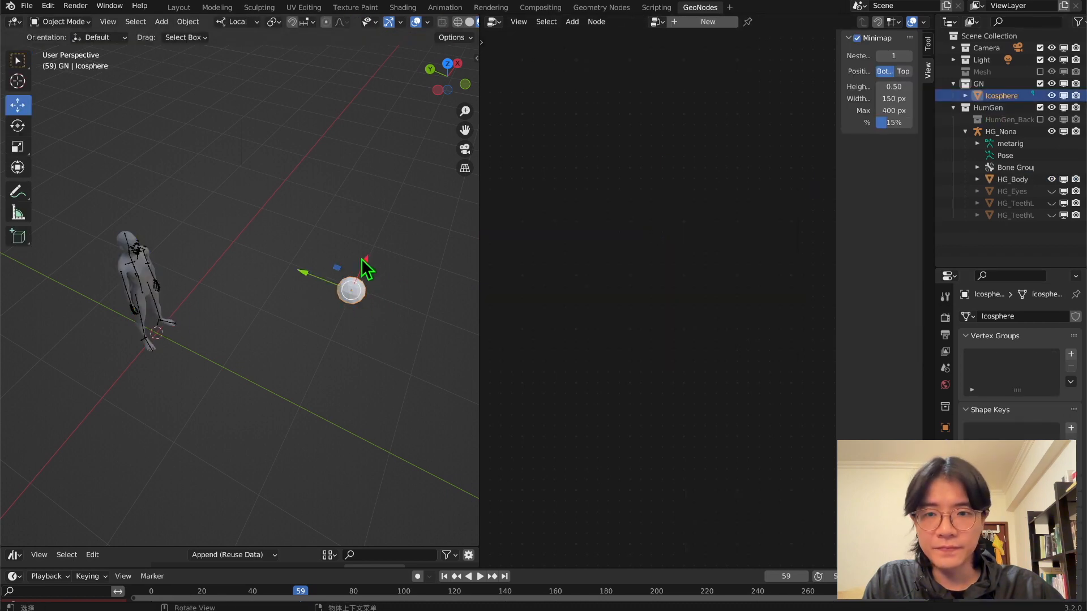
drag(351, 290, 221, 549)
scroll(234, 275, down, 1)
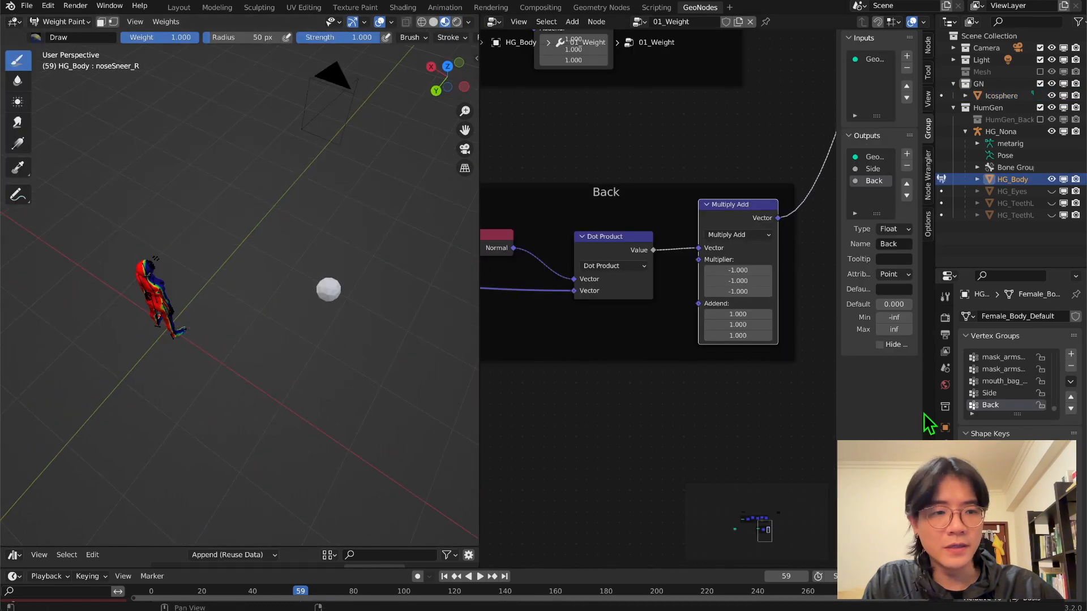
click(990, 393)
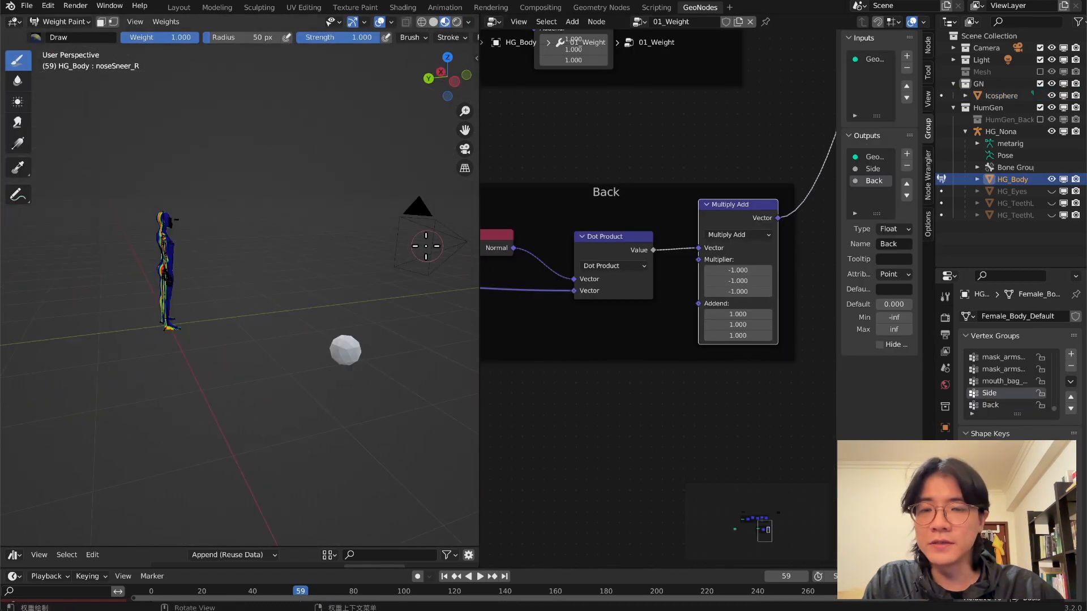
middle_drag(200, 211, 207, 257)
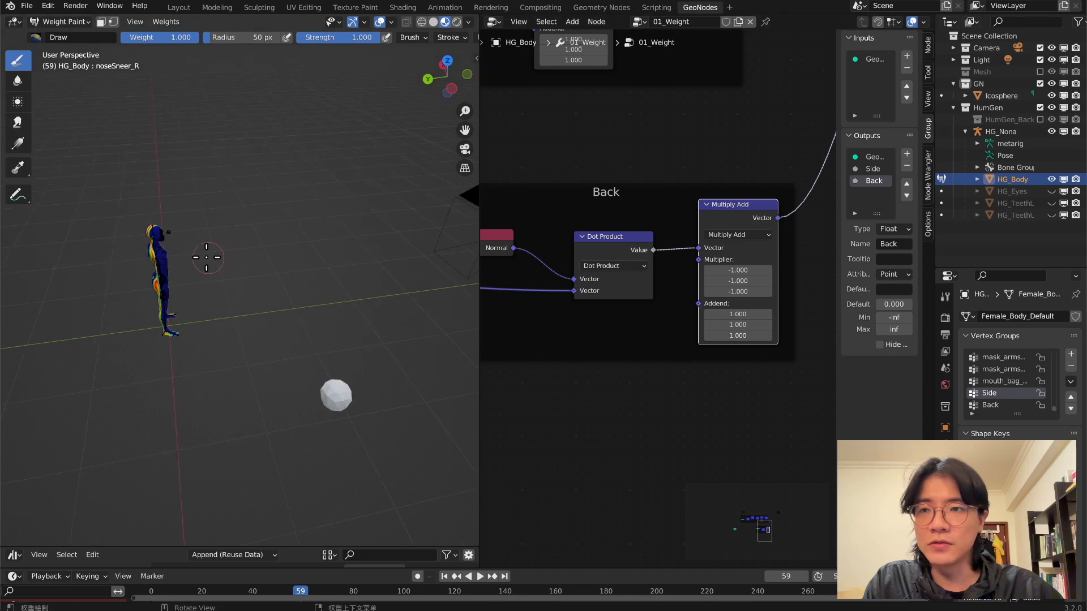
middle_drag(368, 387, 329, 355)
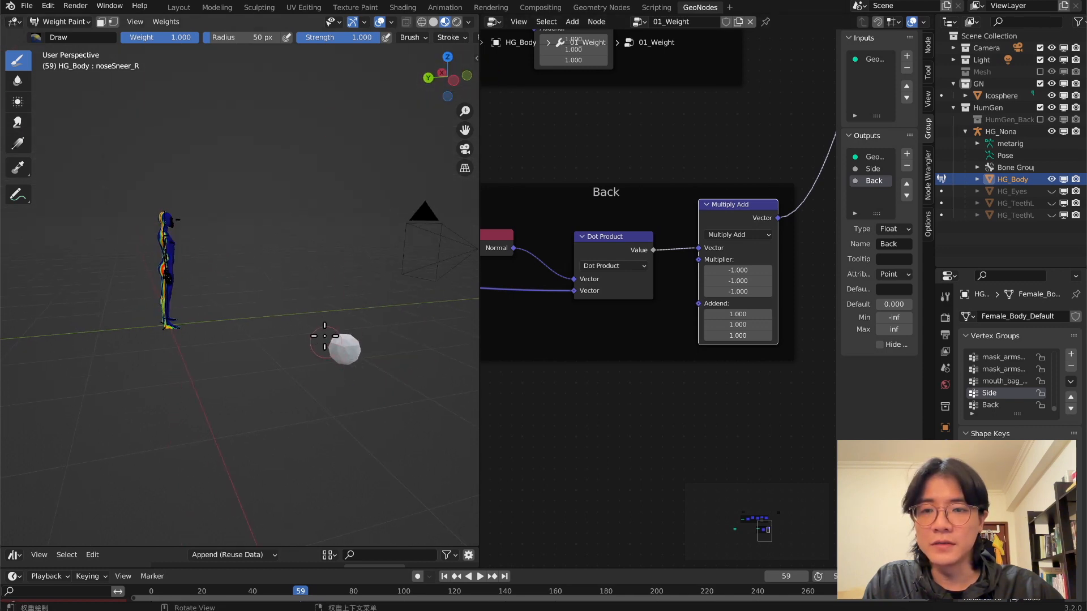
middle_drag(316, 474, 106, 431)
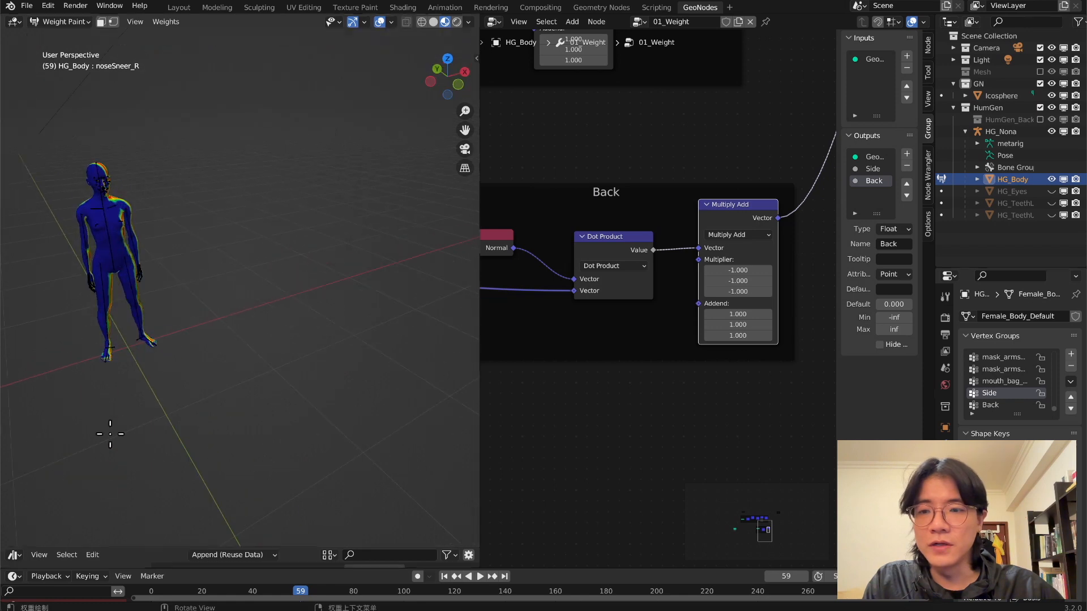
Set the icosphere's Z location to 0 m and lock that axis
mouse_move(127, 357)
middle_down()
mouse_move(145, 376)
mouse_move(223, 357)
middle_up()
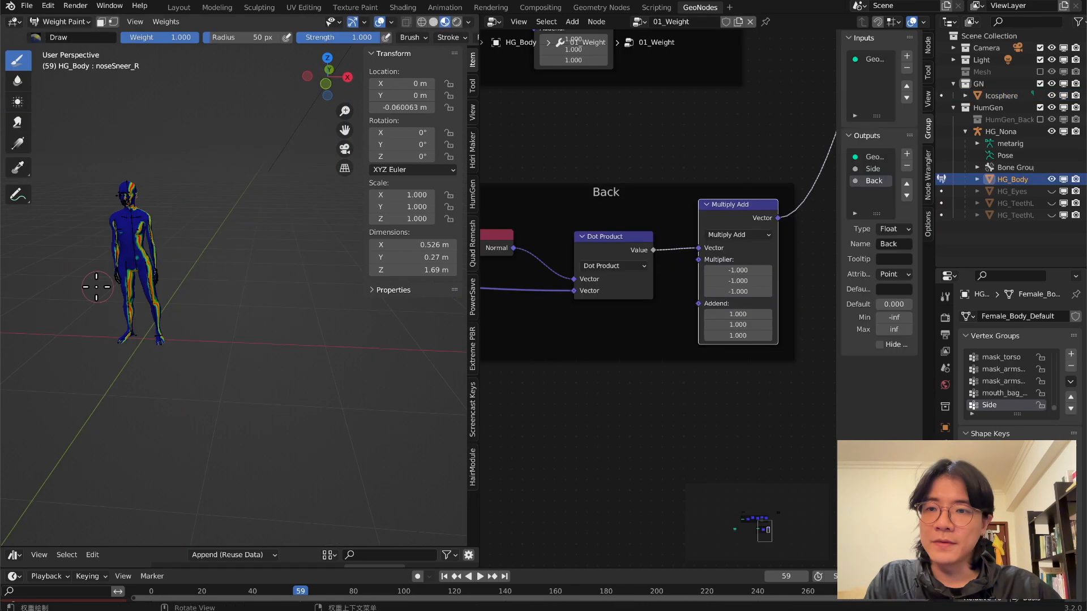
mouse_move(93, 286)
middle_down()
mouse_move(127, 301)
mouse_move(247, 427)
mouse_move(179, 379)
mouse_move(233, 296)
mouse_move(100, 288)
middle_up()
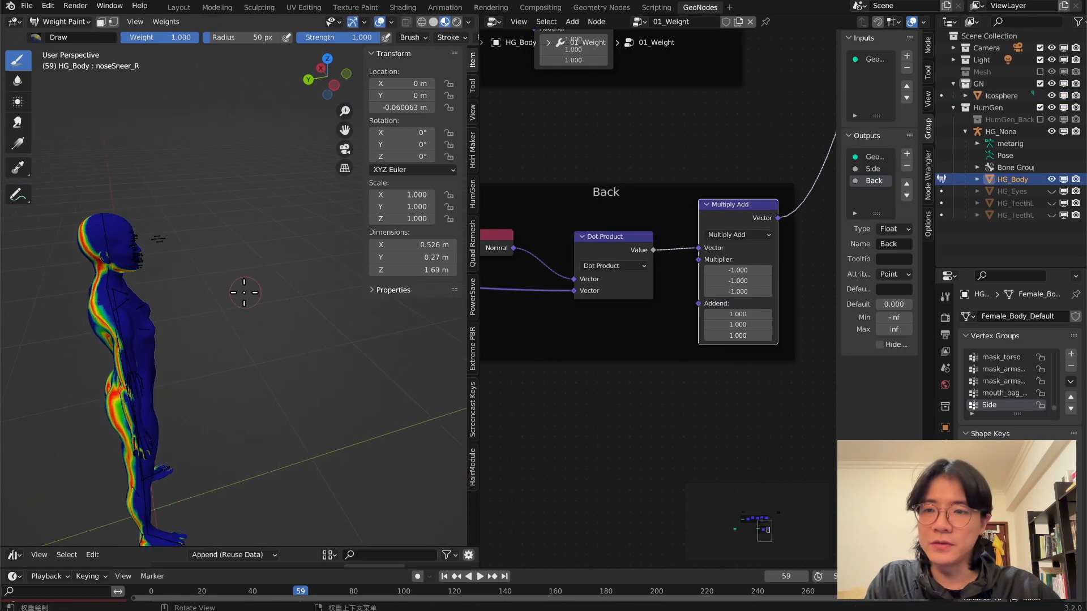
scroll(244, 293, down, 6)
middle_drag(279, 262, 327, 243)
scroll(267, 306, up, 4)
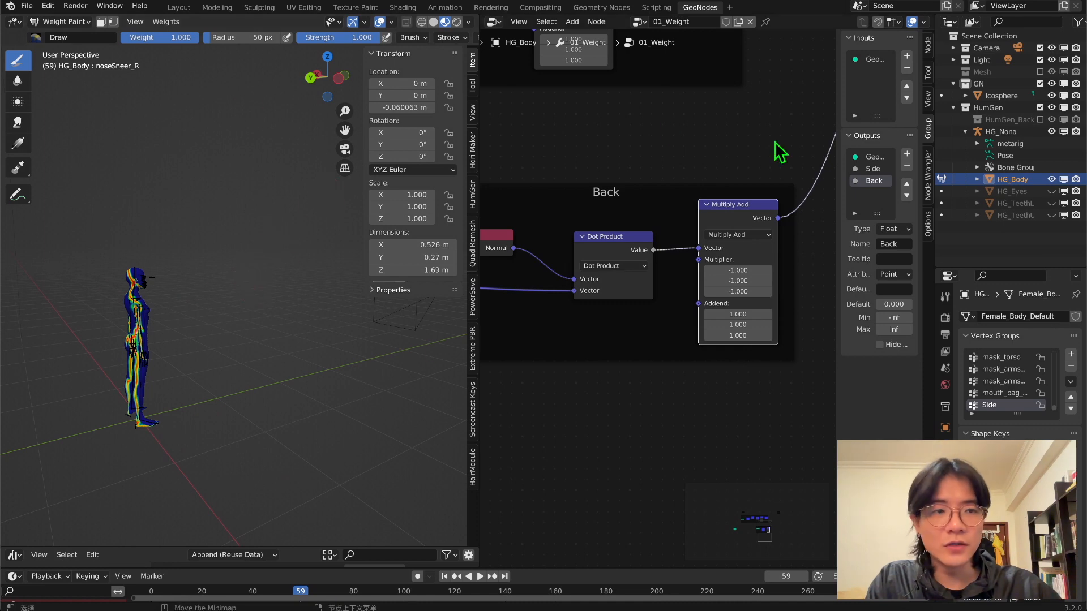
middle_drag(280, 256, 271, 276)
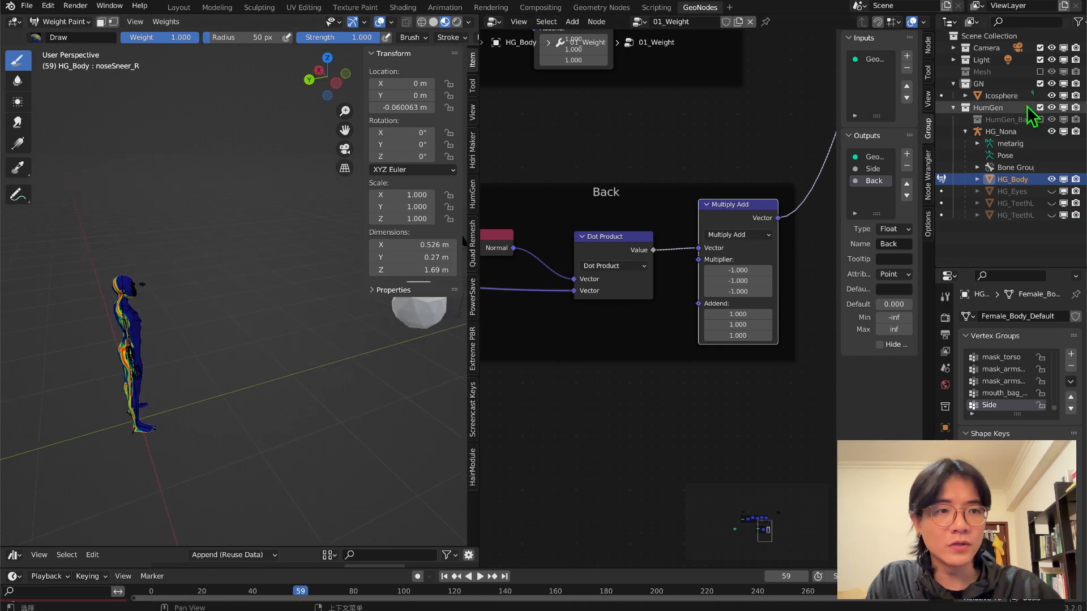
click(1001, 96)
middle_drag(368, 254, 200, 345)
scroll(195, 335, down, 1)
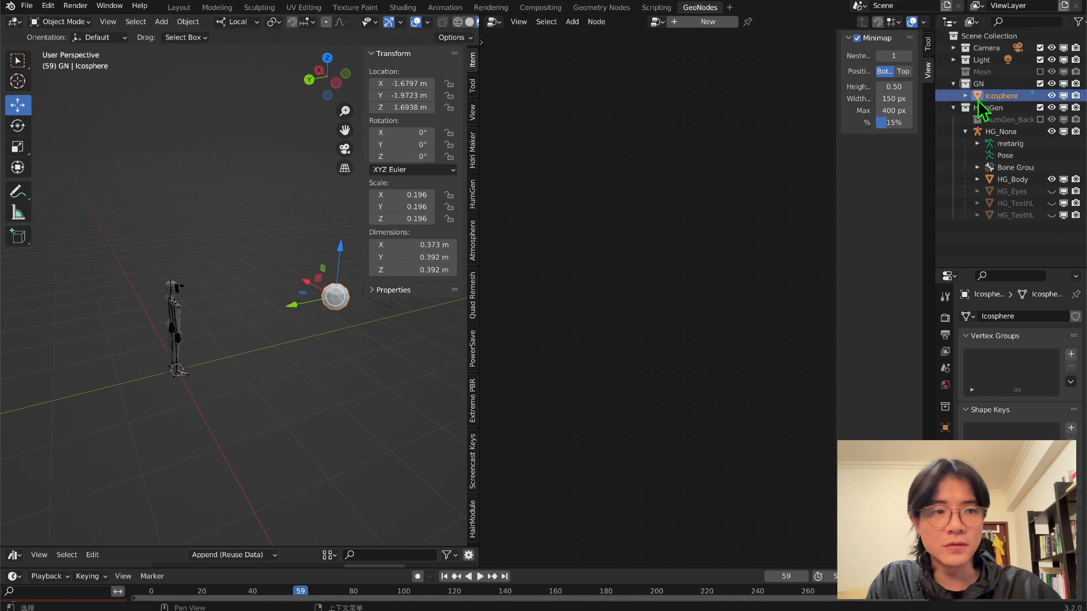
click(405, 107)
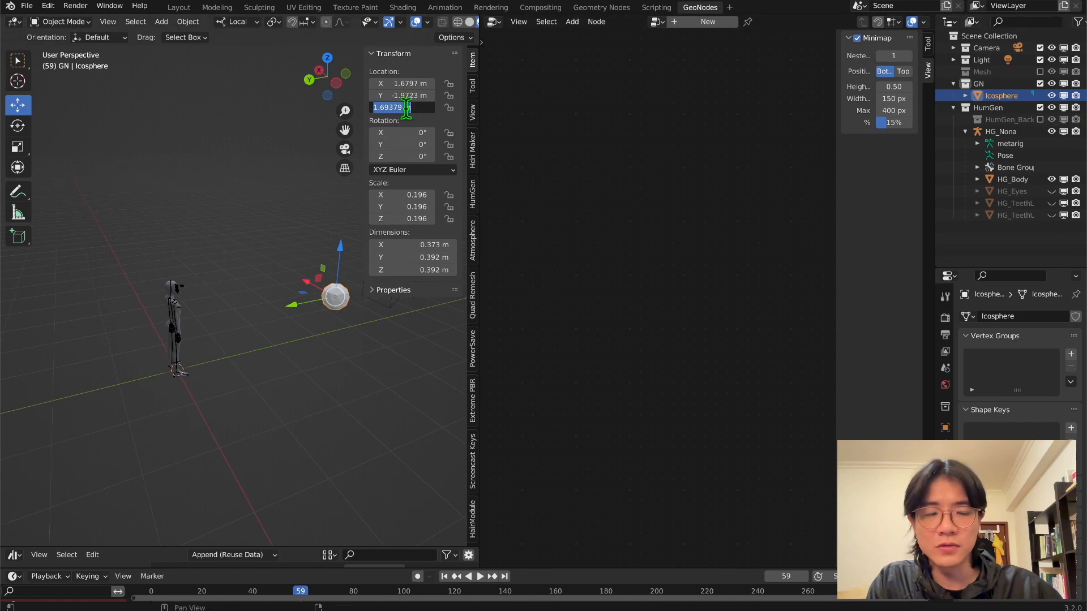
text(0)
key(Return)
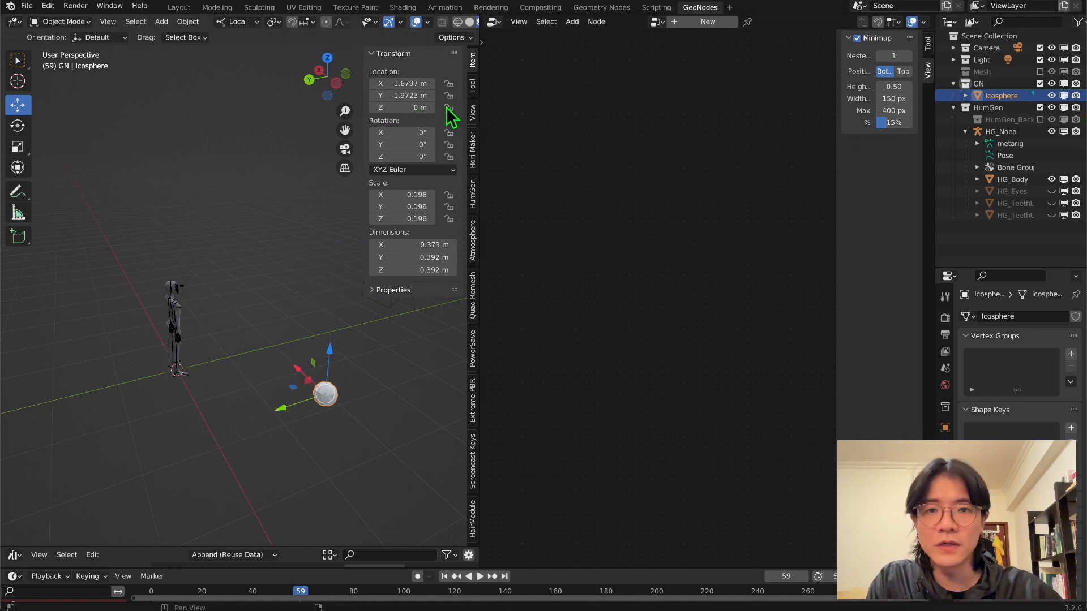
Set both the X and Y location of the icosphere to 0 m
middle_drag(219, 381, 192, 374)
scroll(240, 243, up, 2)
click(239, 242)
click(239, 242)
middle_drag(398, 335, 263, 386)
click(999, 97)
drag(410, 84, 410, 93)
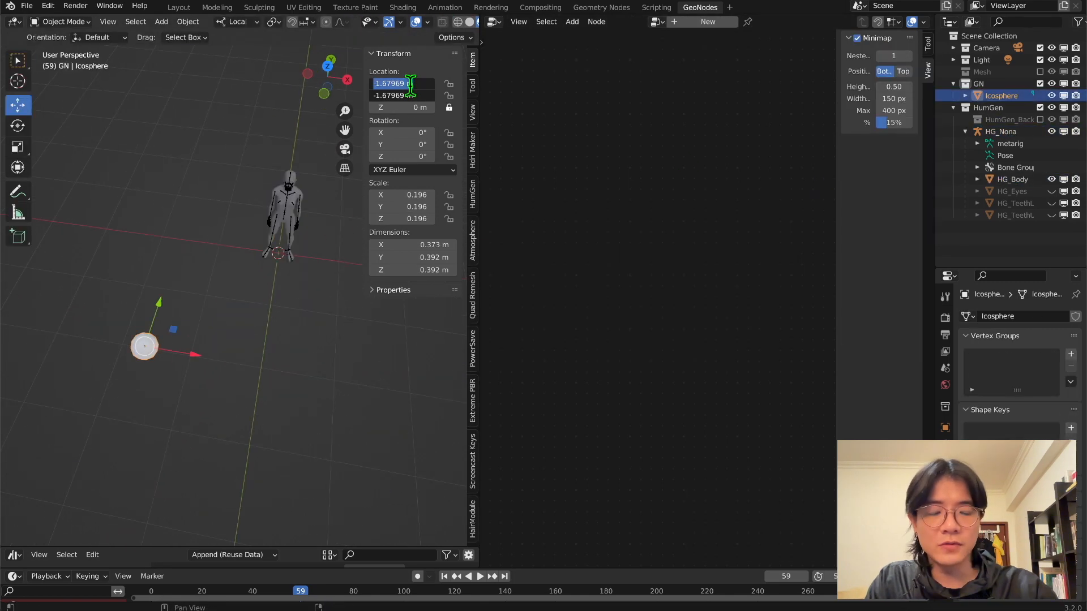
text(0)
key(Return)
Move the icosphere along its Y axis to about -3 m, out in front of the body
middle_drag(55, 311, 158, 273)
key(g)
key(y)
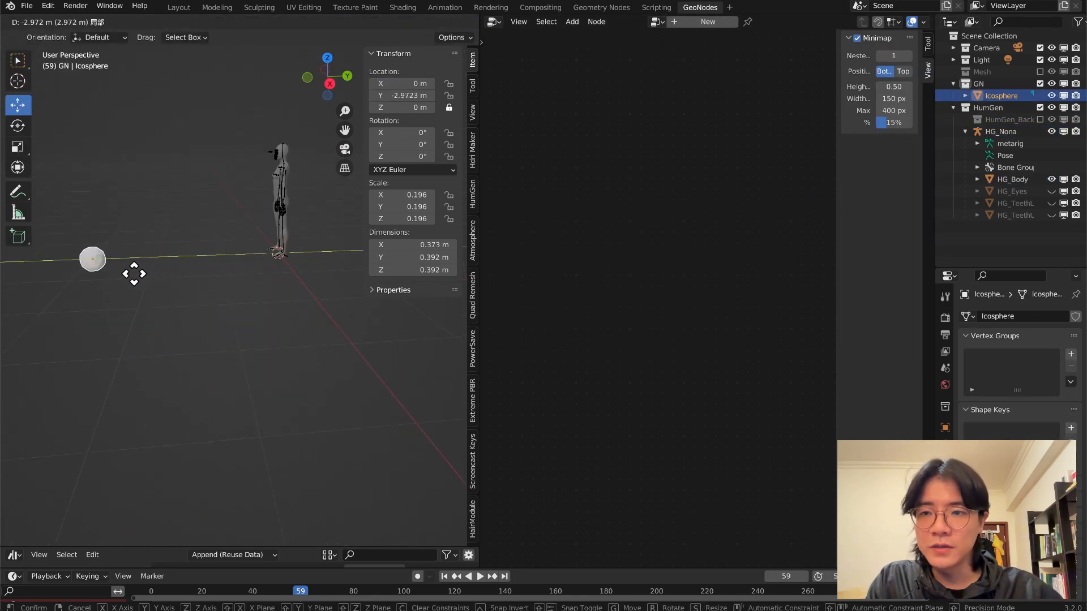
click(160, 291)
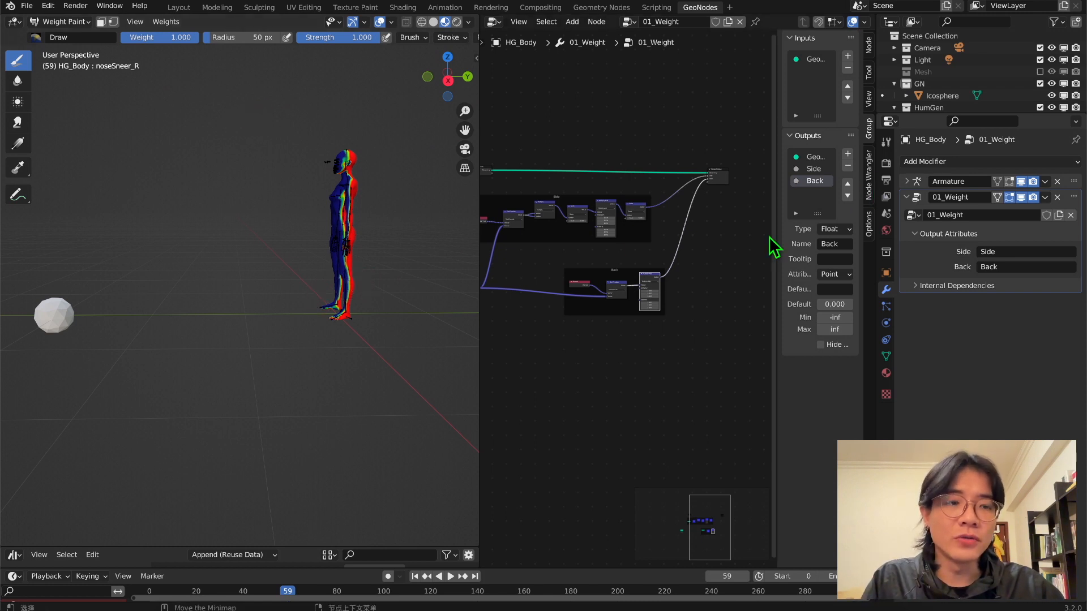
Add a Geometry Nodes modifier to the body below 01_Weight, with a new node group named 02_Offset
click(907, 198)
click(976, 162)
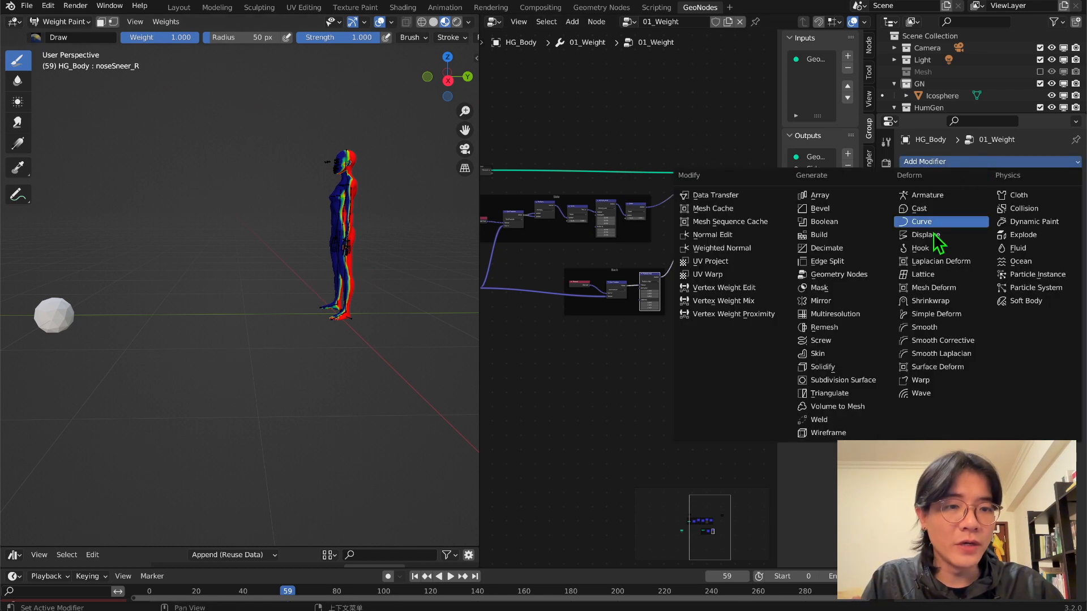
click(849, 274)
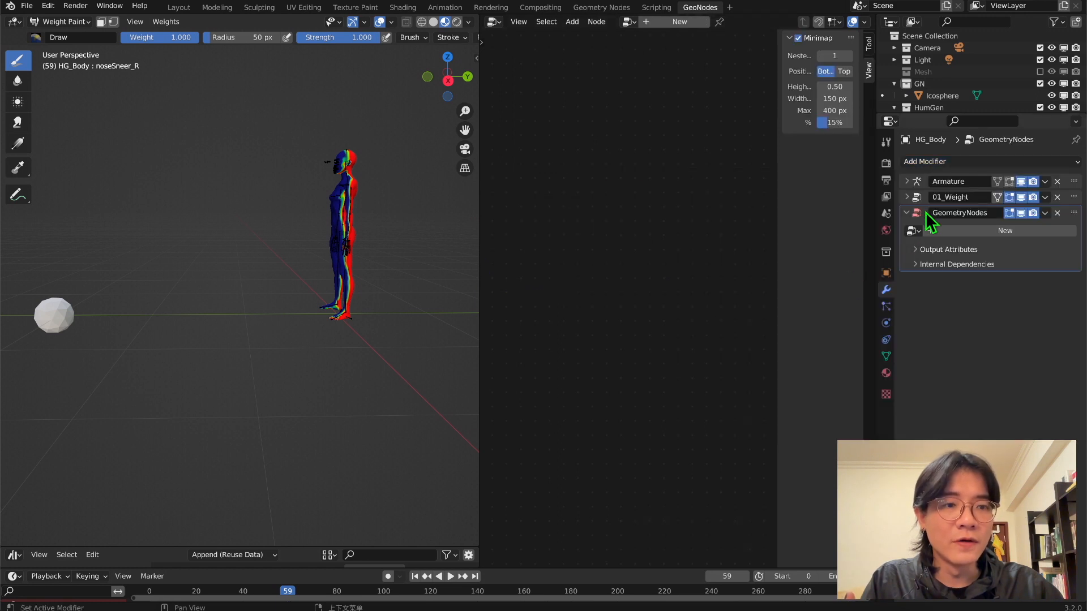
click(996, 231)
click(996, 229)
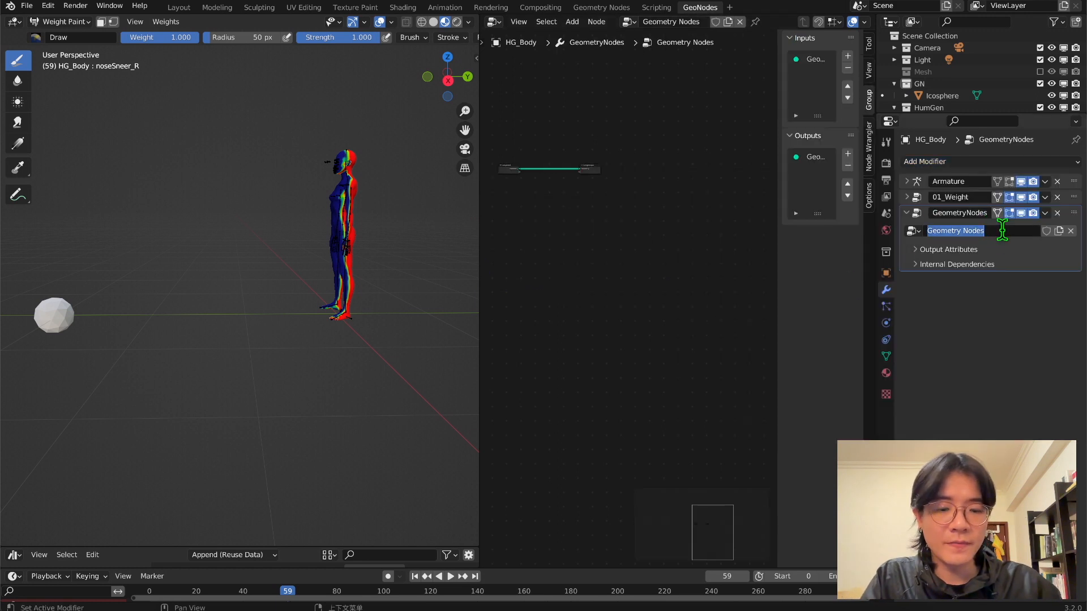
key(BackSpace)
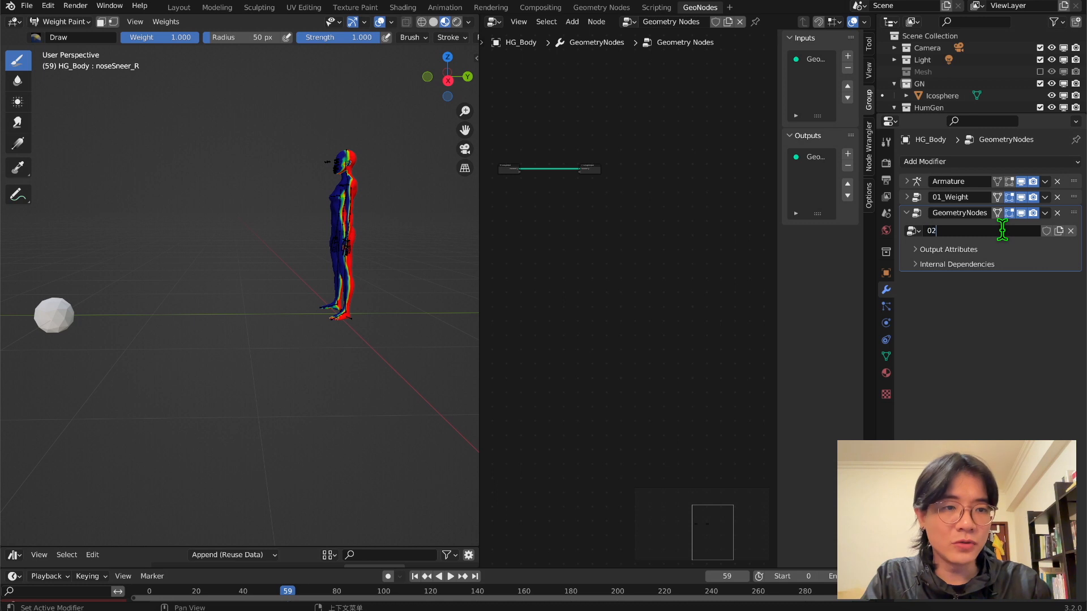
text(02_)
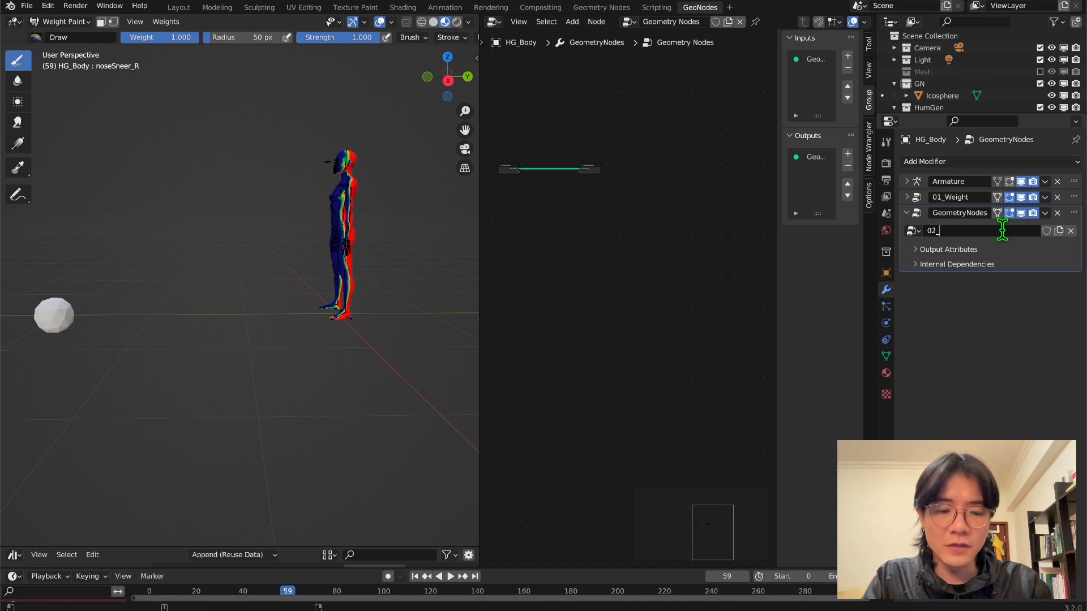
text(Offs)
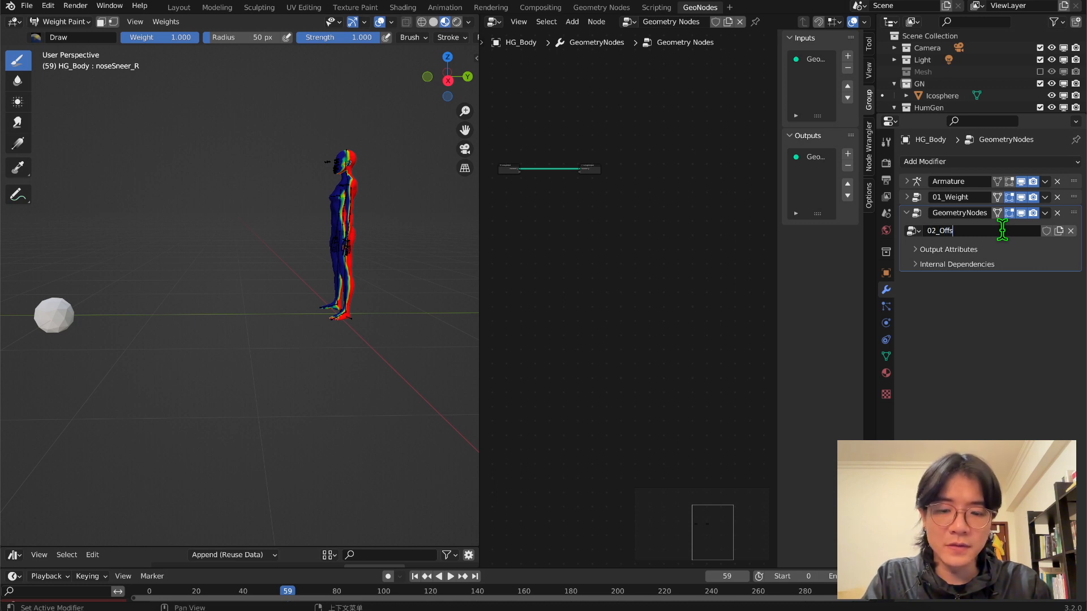
text(et)
key(Return)
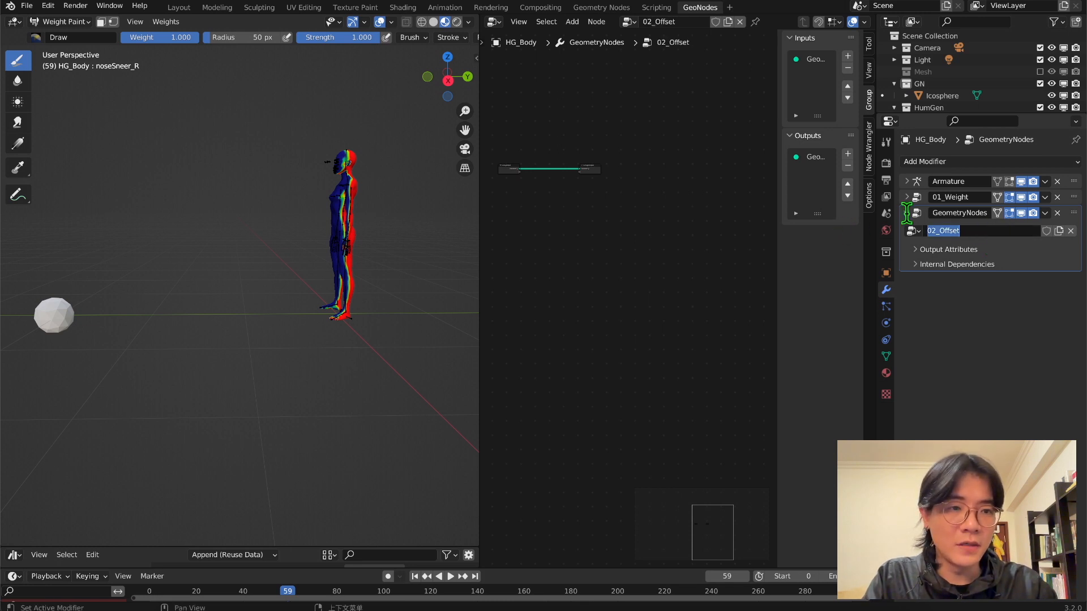
Rename the new Geometry Nodes modifier as 02_Offset
double_click(943, 213)
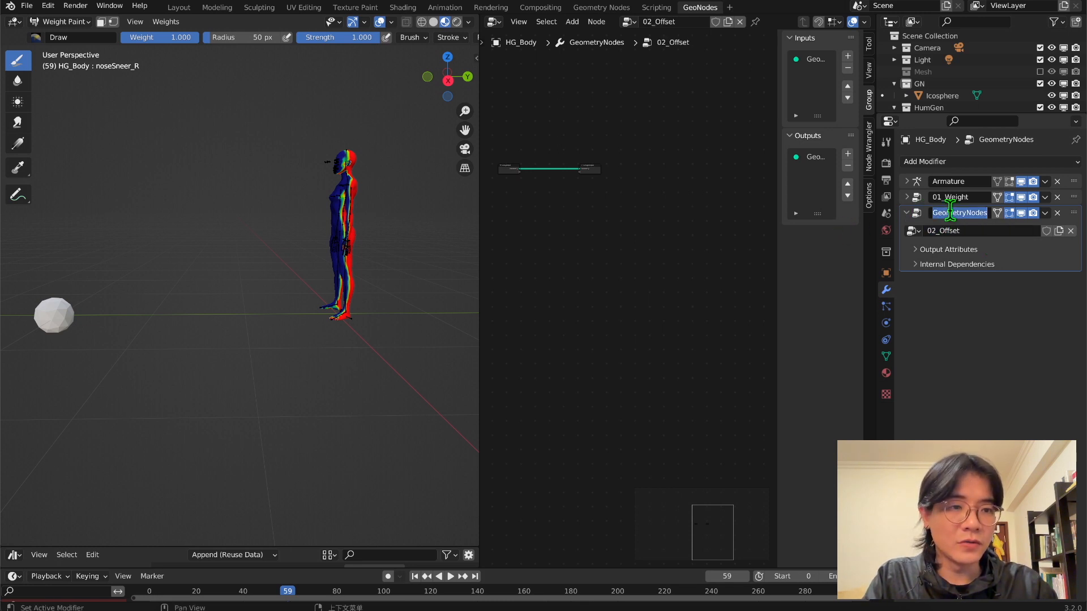
text(02_Offset)
key(Return)
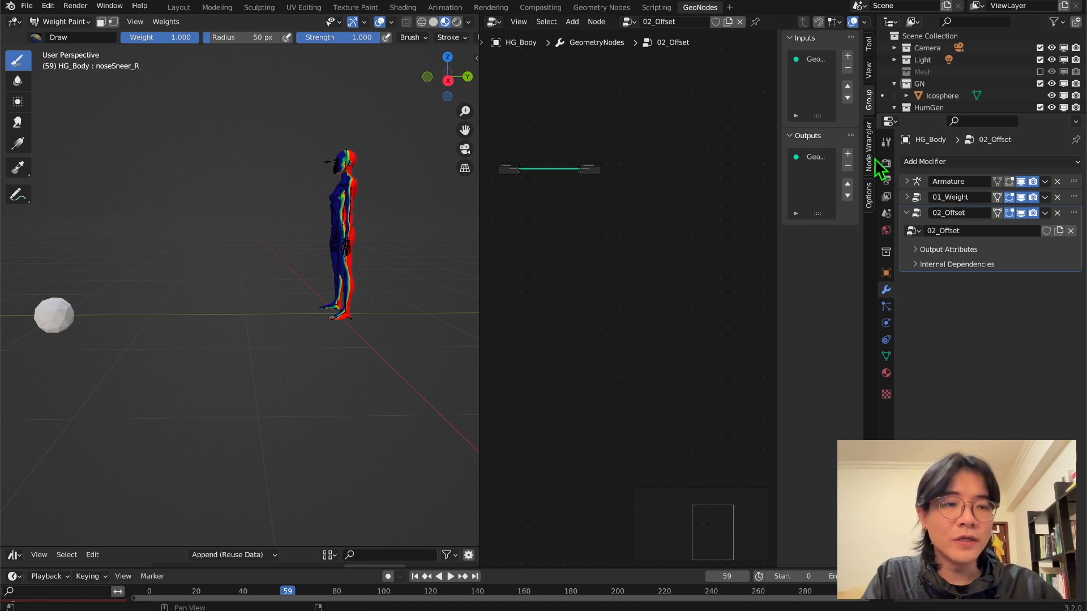
Widen the node editor area and switch the body from Weight Paint to Object Mode
scroll(663, 235, up, 1)
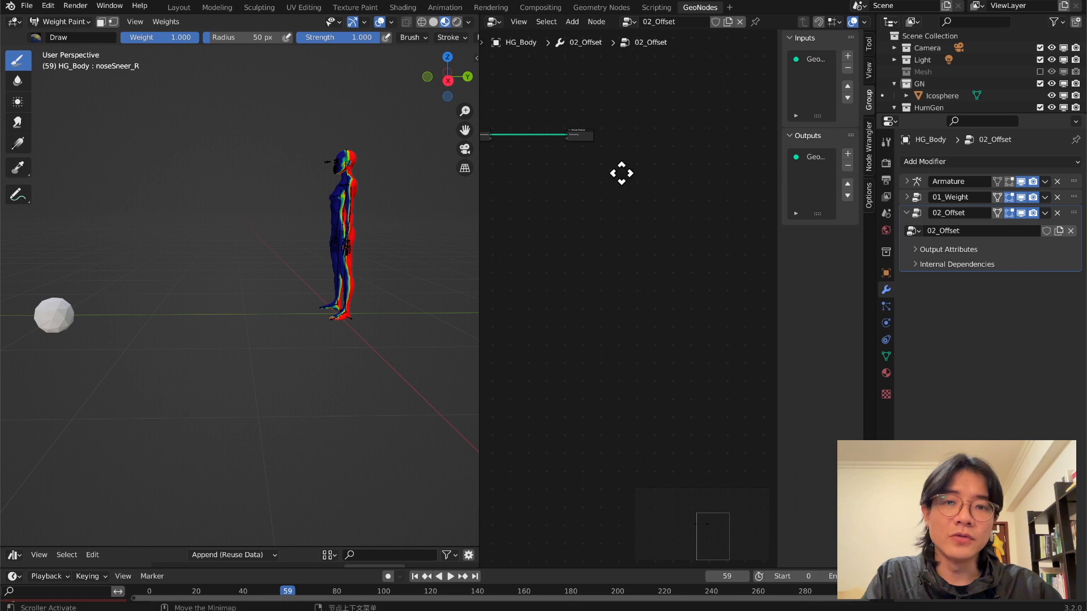
middle_drag(621, 172, 694, 257)
scroll(706, 275, up, 2)
drag(478, 245, 381, 243)
scroll(167, 325, up, 2)
middle_drag(166, 326, 90, 251)
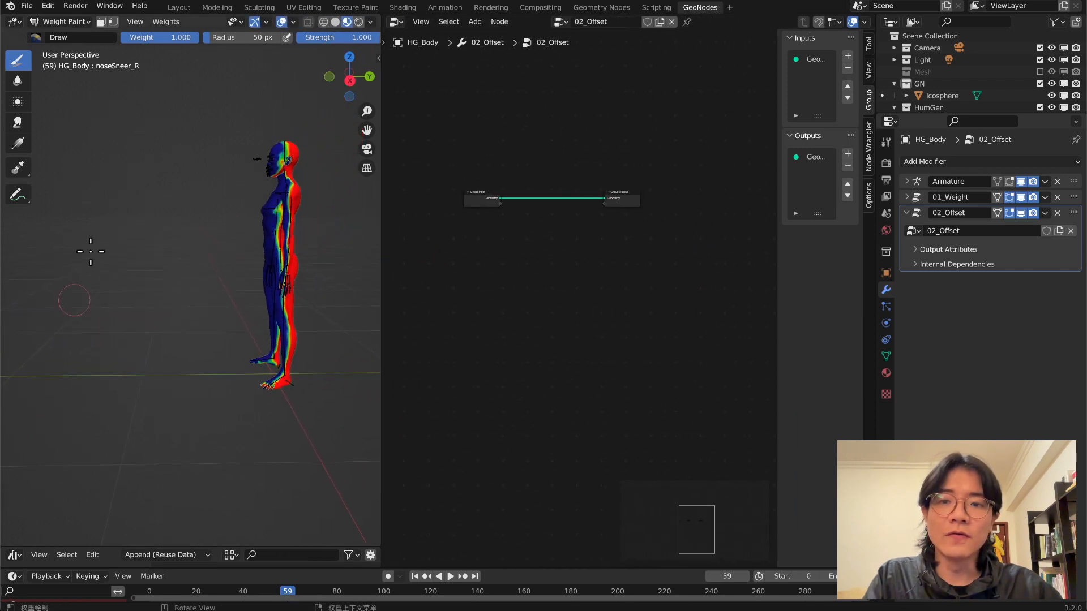
middle_drag(349, 288, 390, 299)
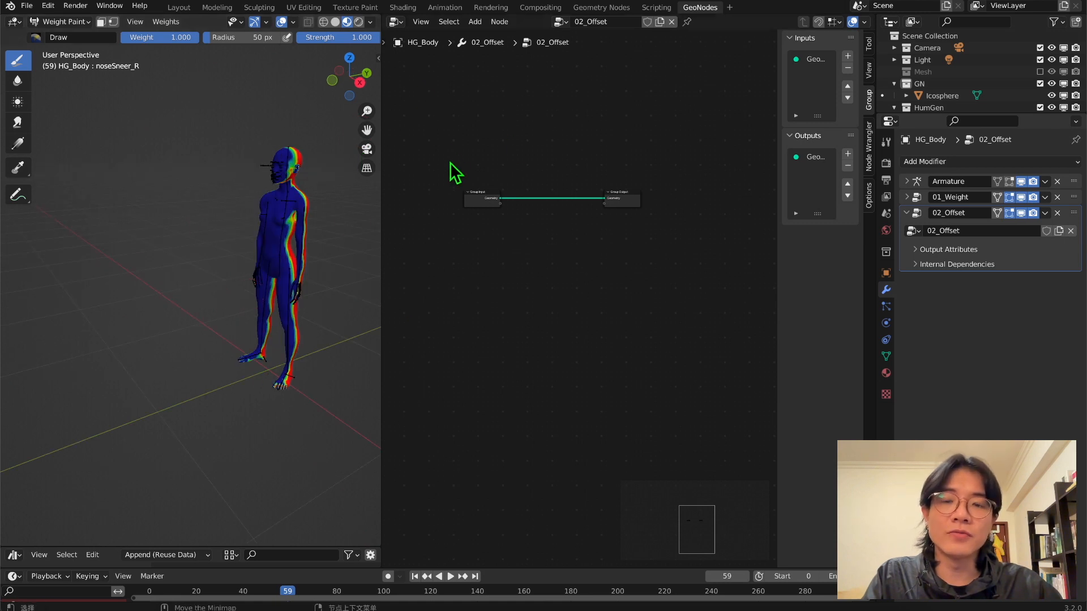
shift+middle_drag(283, 227, 243, 256)
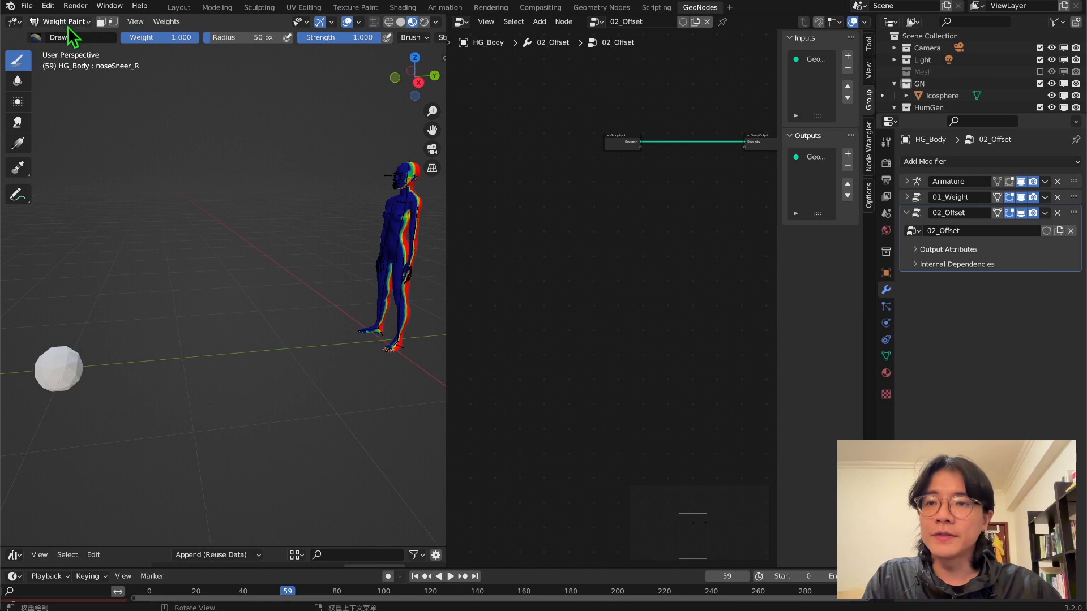
click(68, 23)
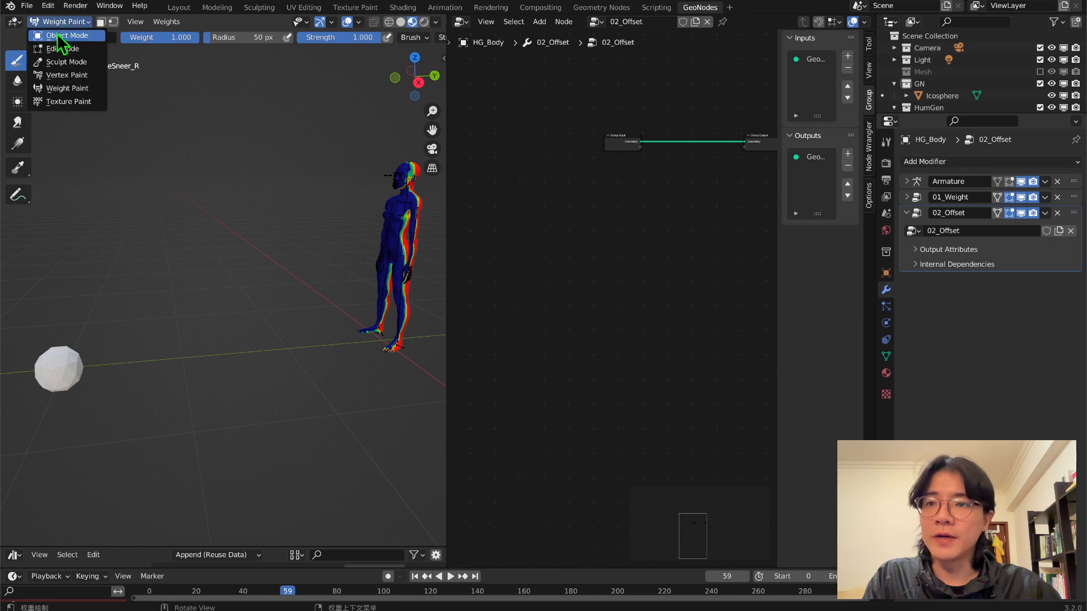
click(55, 38)
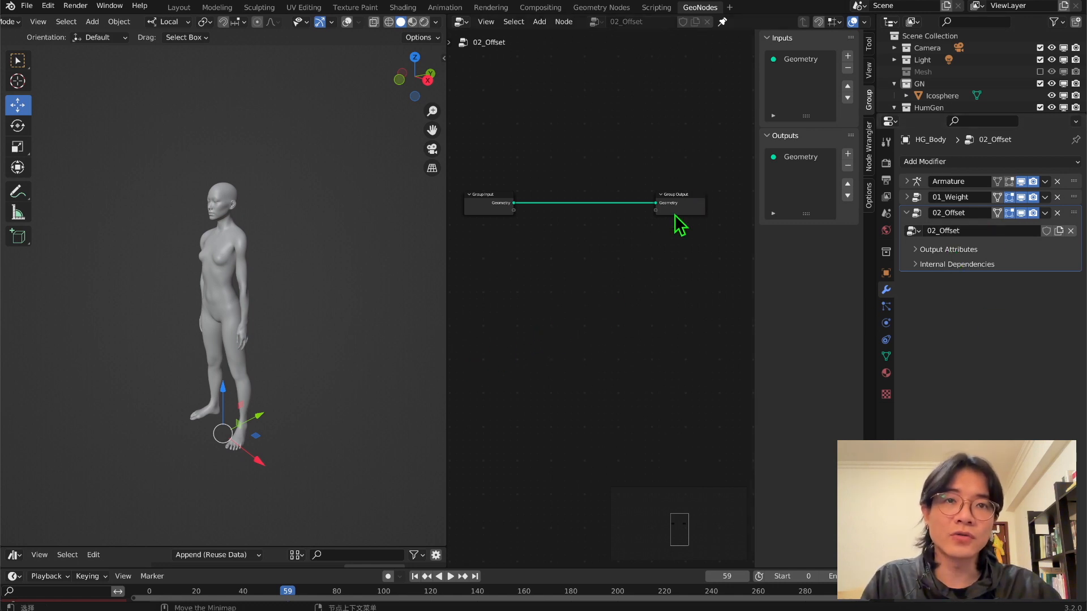
Add two Float inputs to the 02_Offset node group and name them Side and Back
click(847, 56)
click(847, 56)
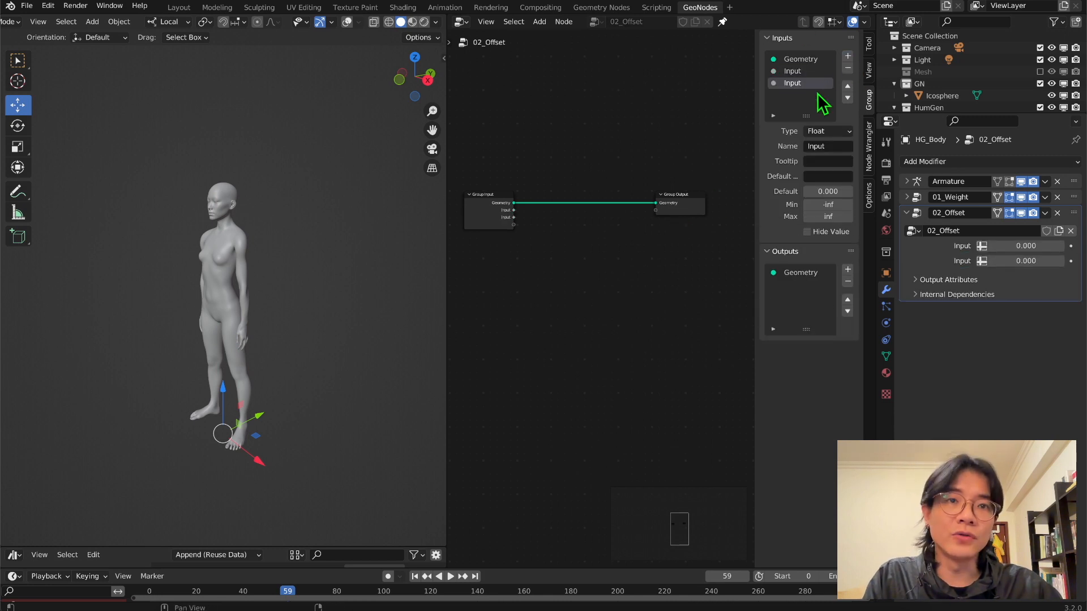
click(830, 147)
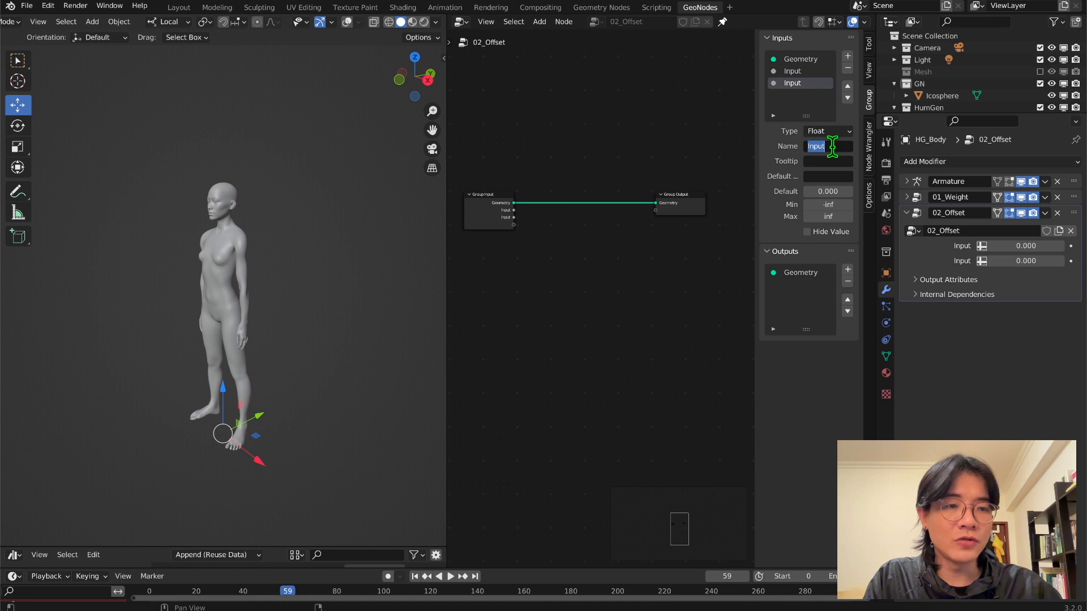
text(Side)
key(Return)
click(799, 85)
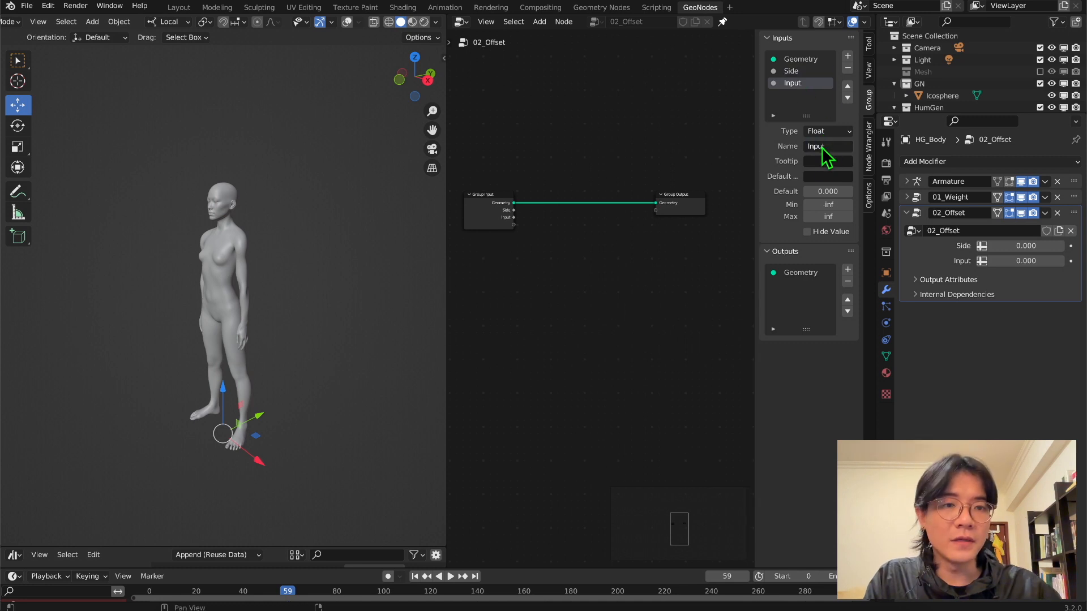
click(822, 146)
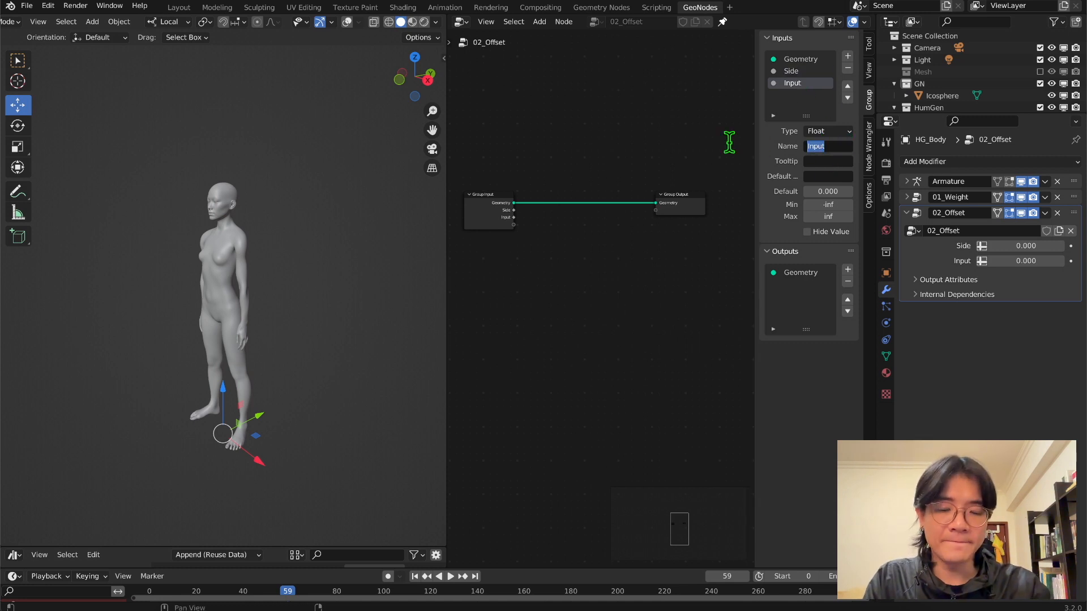
text(Back)
key(Return)
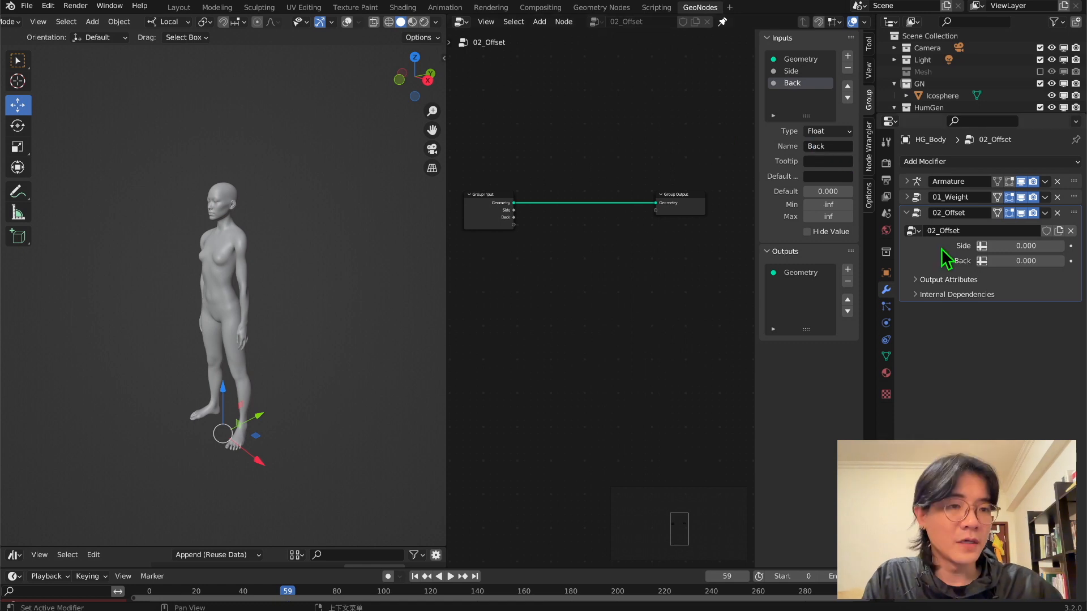
Drive the 02_Offset modifier's Side and Back inputs by attribute, using the Side and Back vertex groups
click(980, 248)
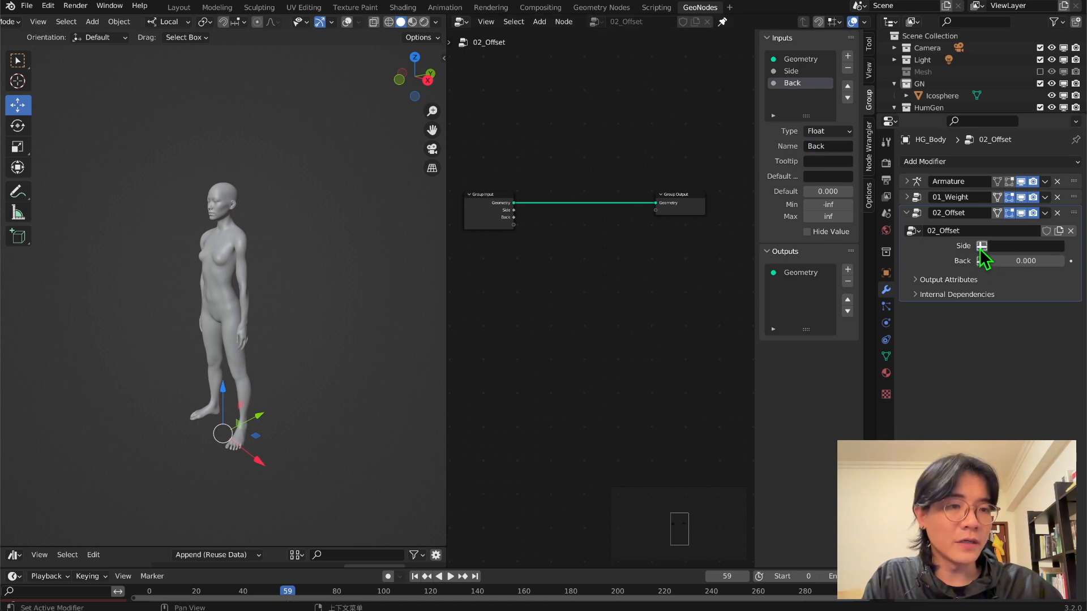
click(1005, 246)
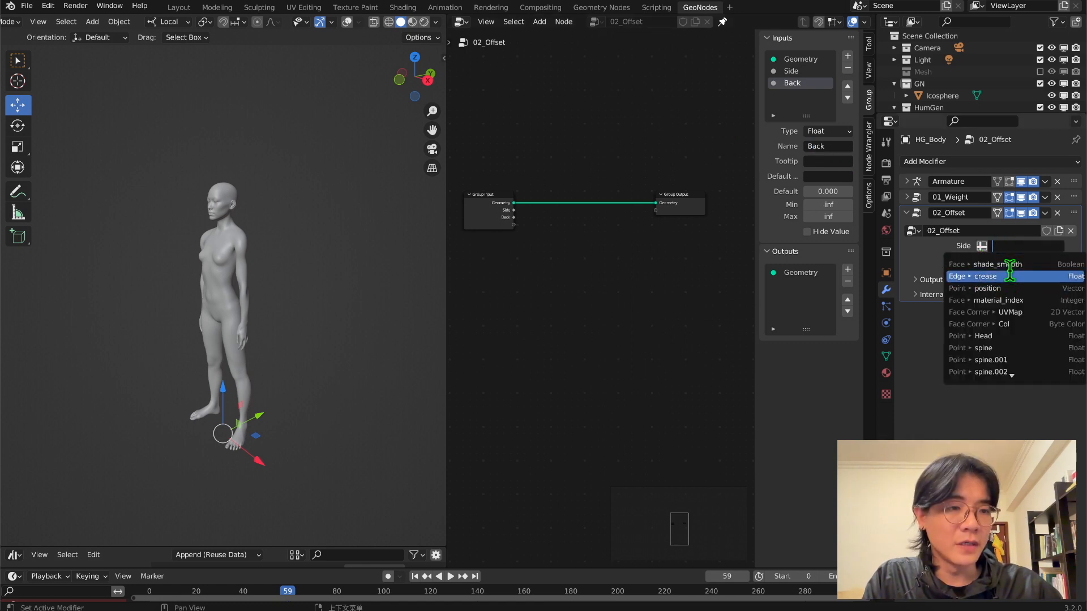
text(side)
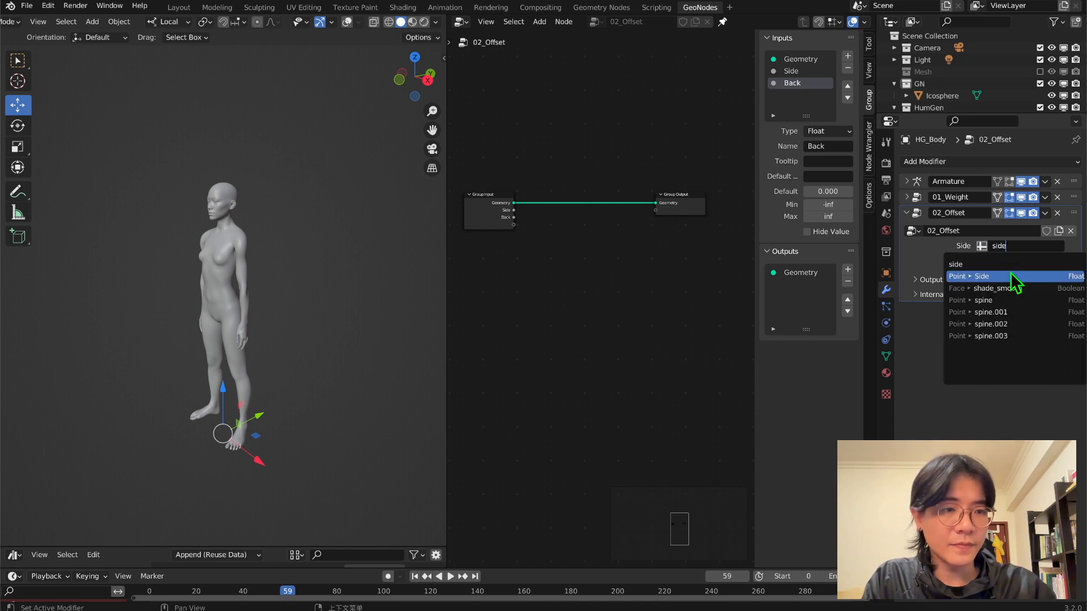
click(1011, 278)
click(982, 261)
click(1012, 260)
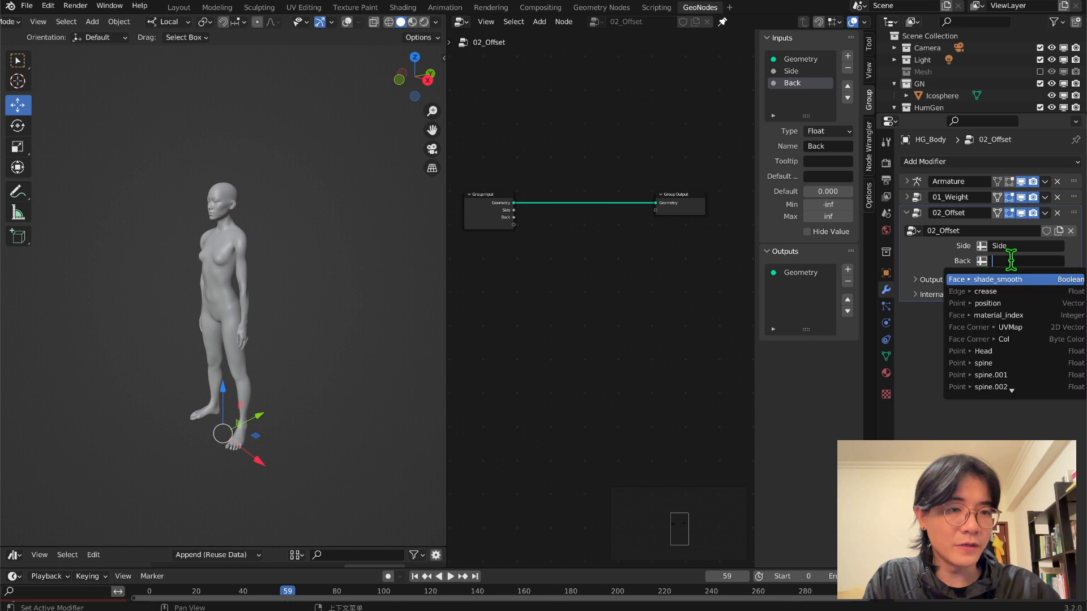
text(back)
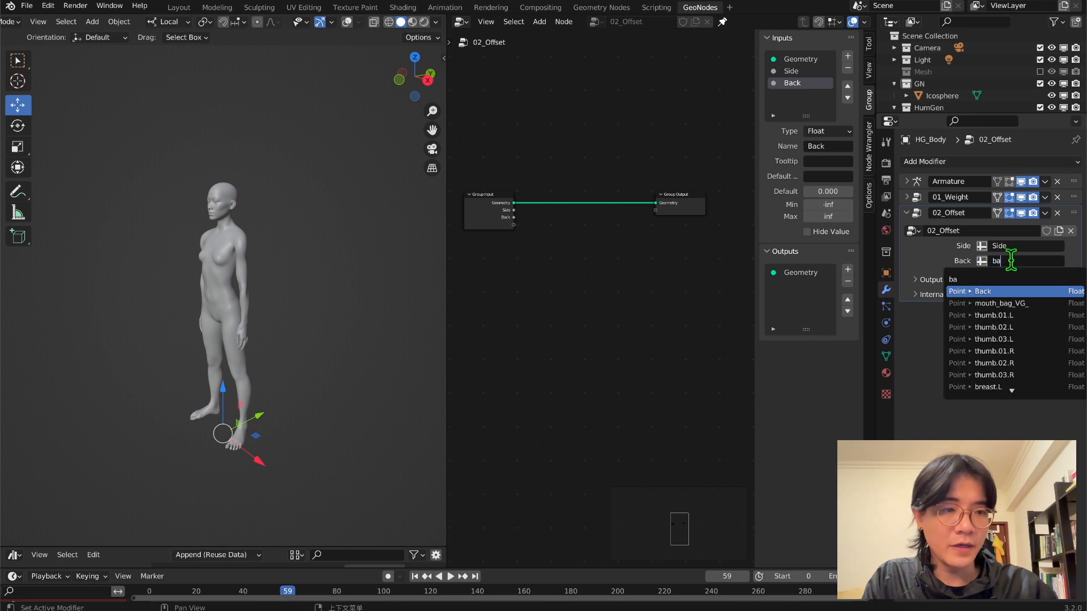
key(Return)
Widen the node editor and insert a Set Position node between Group Input and Group Output, spacing the nodes apart
drag(447, 266, 243, 250)
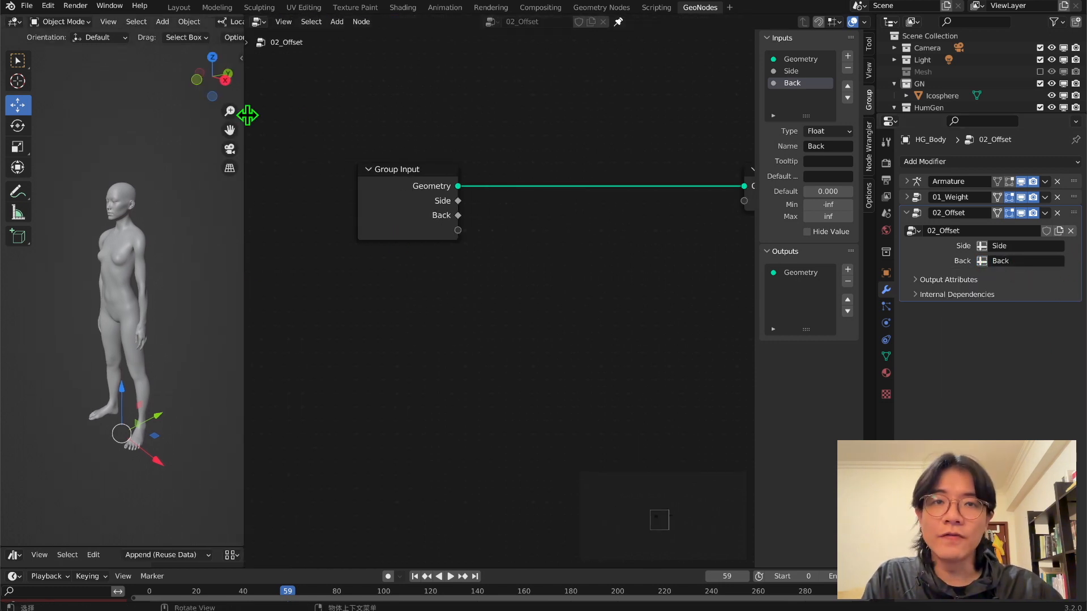
scroll(510, 279, down, 2)
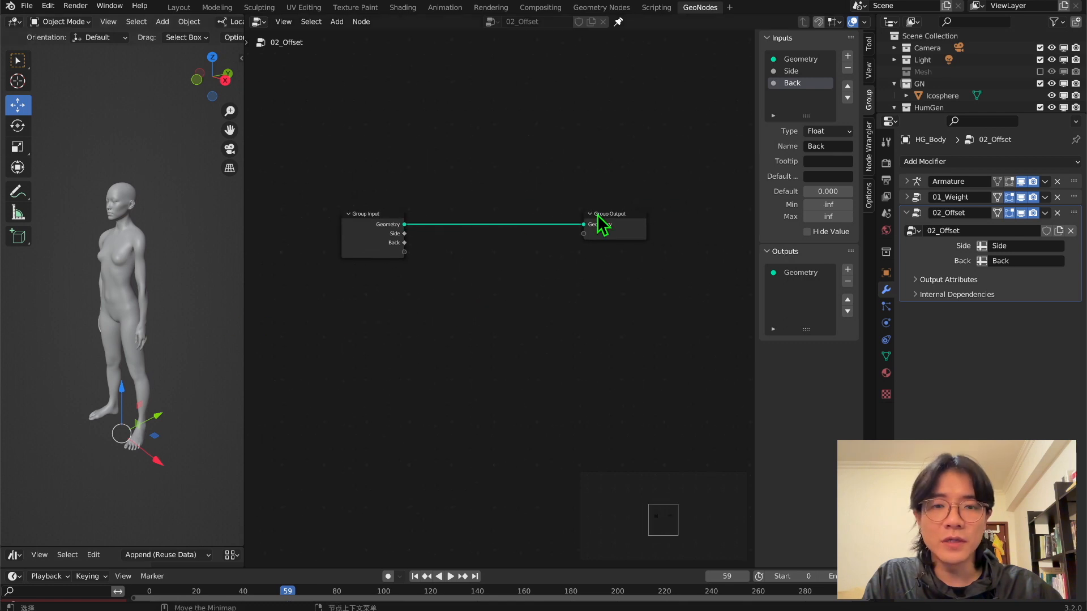
drag(594, 226, 672, 220)
middle_drag(530, 312, 509, 236)
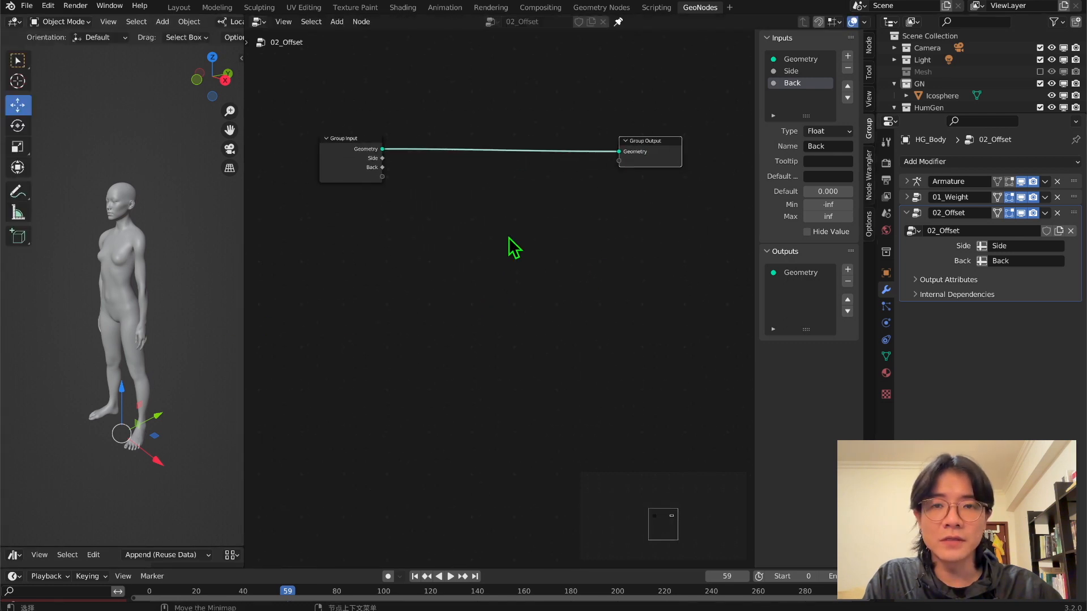
key(shift+a)
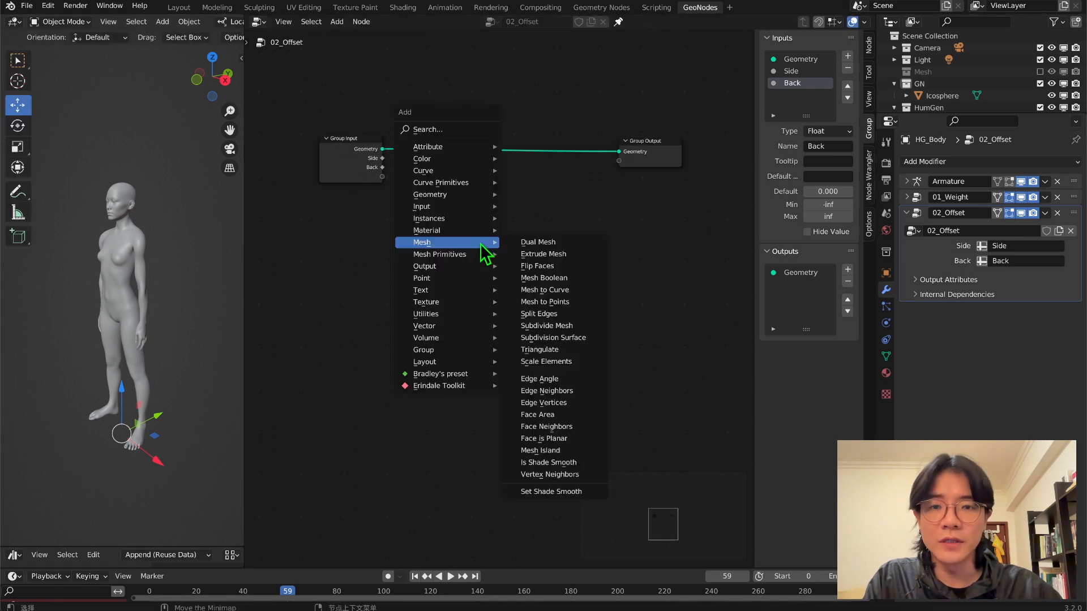
click(482, 134)
text(se)
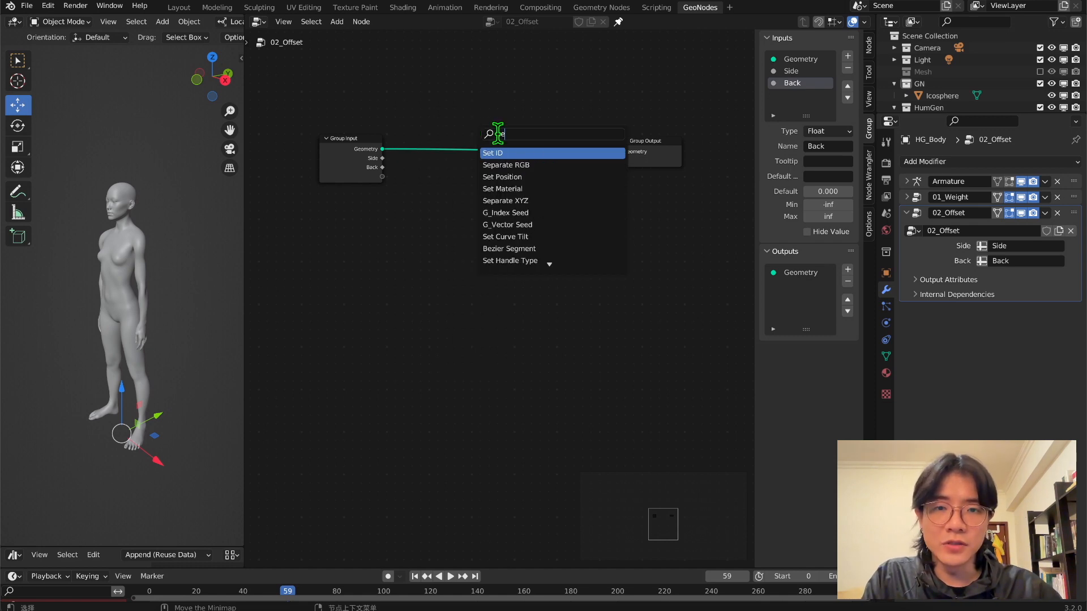
click(538, 178)
click(582, 186)
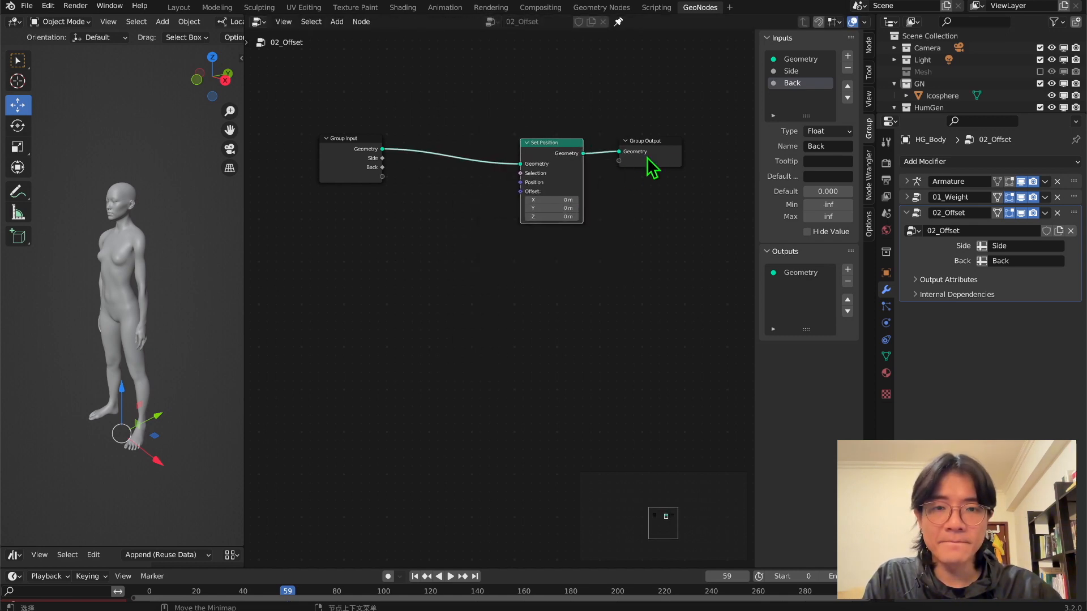
drag(651, 164, 707, 170)
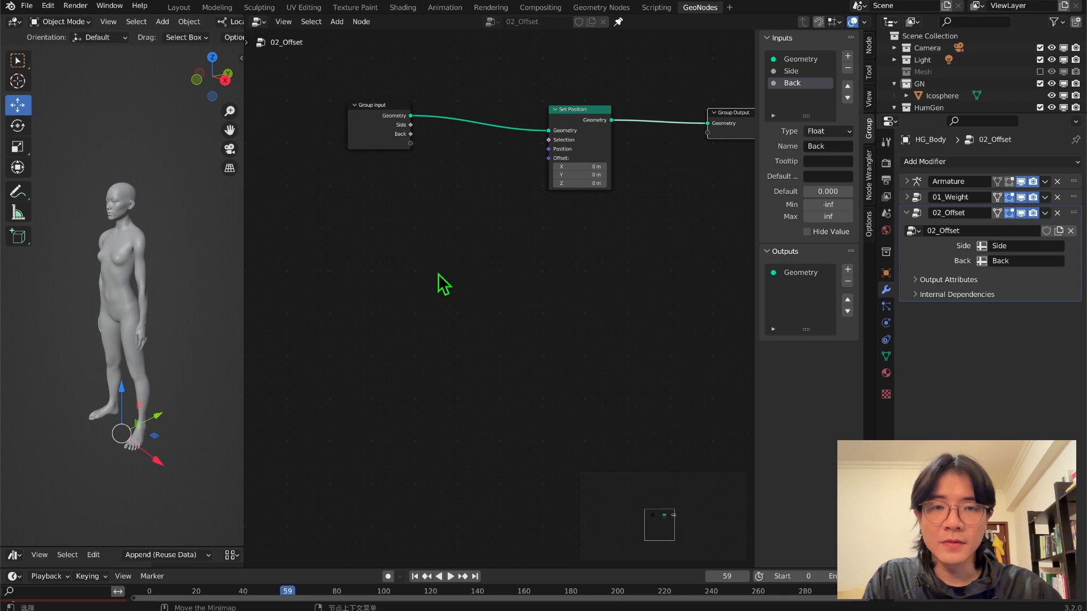
Add a Noise Texture node below the Group Input node
key(shift+a)
click(334, 277)
text(ni)
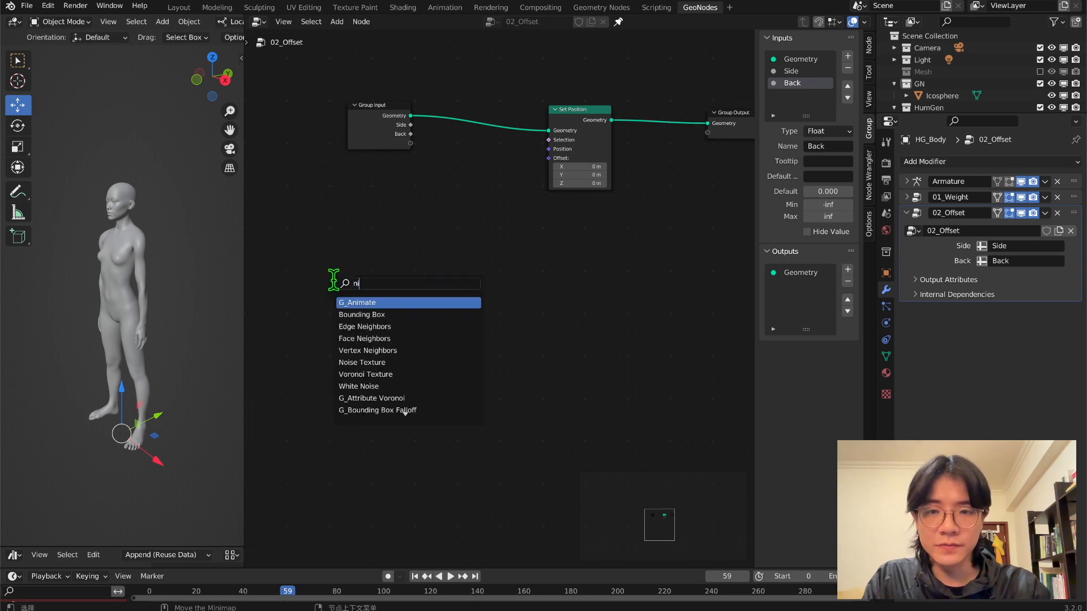
key(BackSpace)
text(ois)
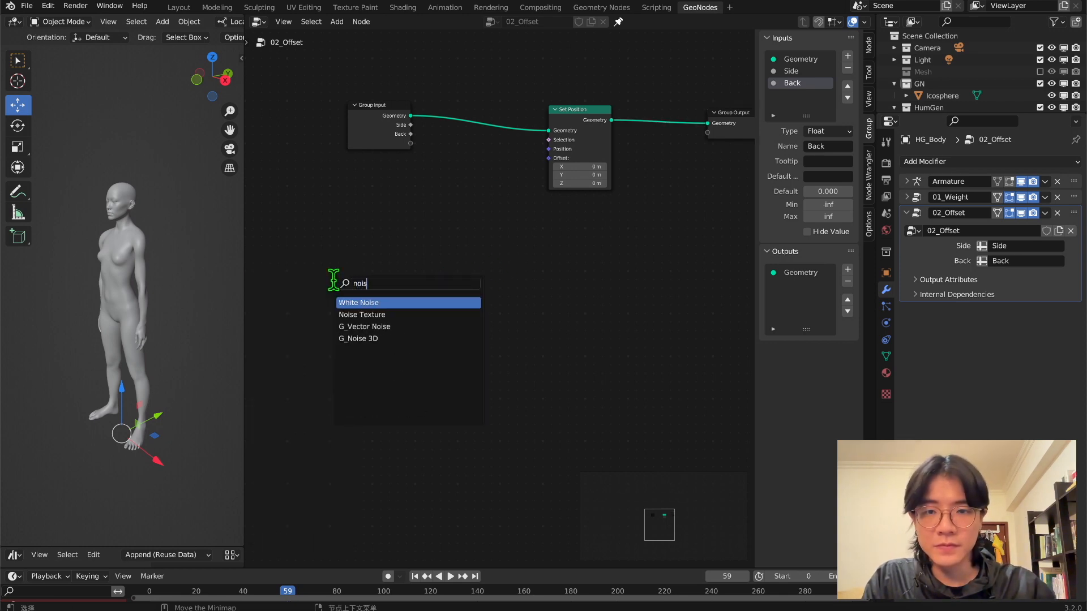
key(Down)
key(Return)
click(345, 194)
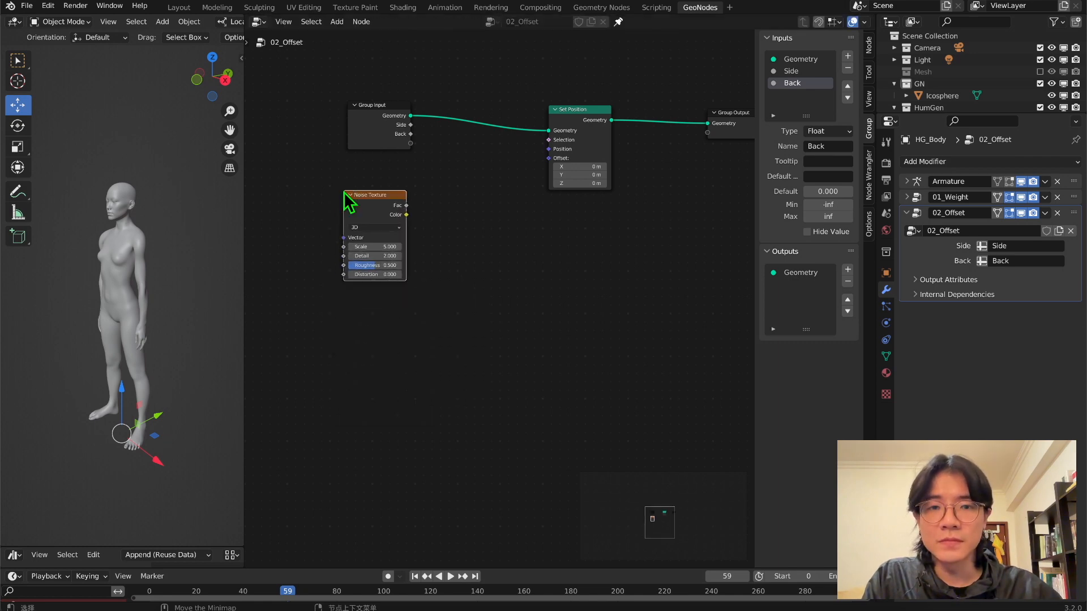
Connect the Noise Texture's Color output to the Set Position node's Offset and inspect the displaced body
drag(395, 209, 431, 243)
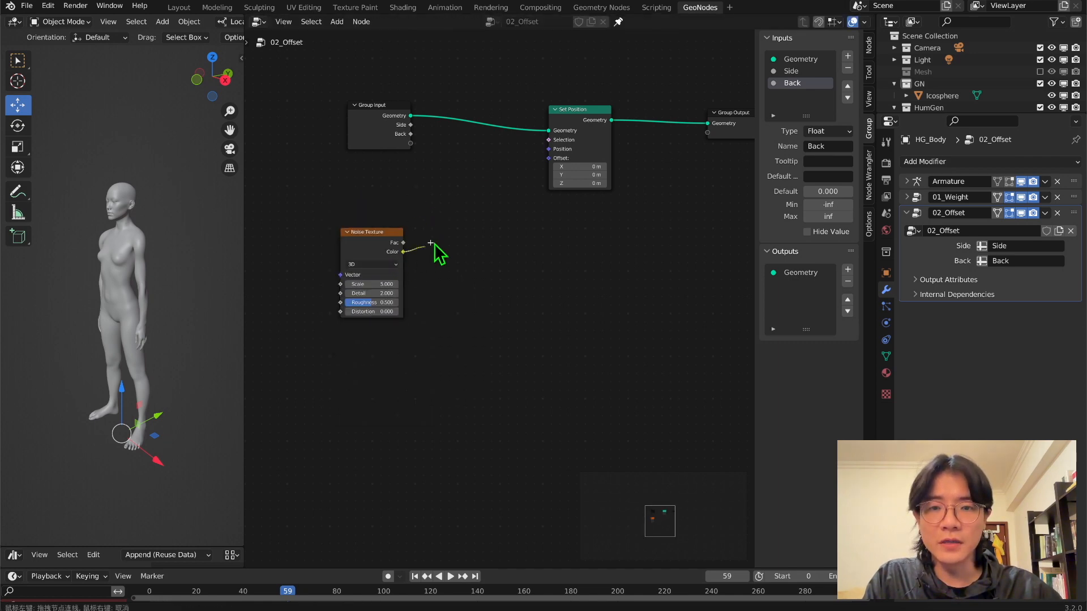
drag(558, 170, 557, 170)
middle_drag(187, 267, 184, 84)
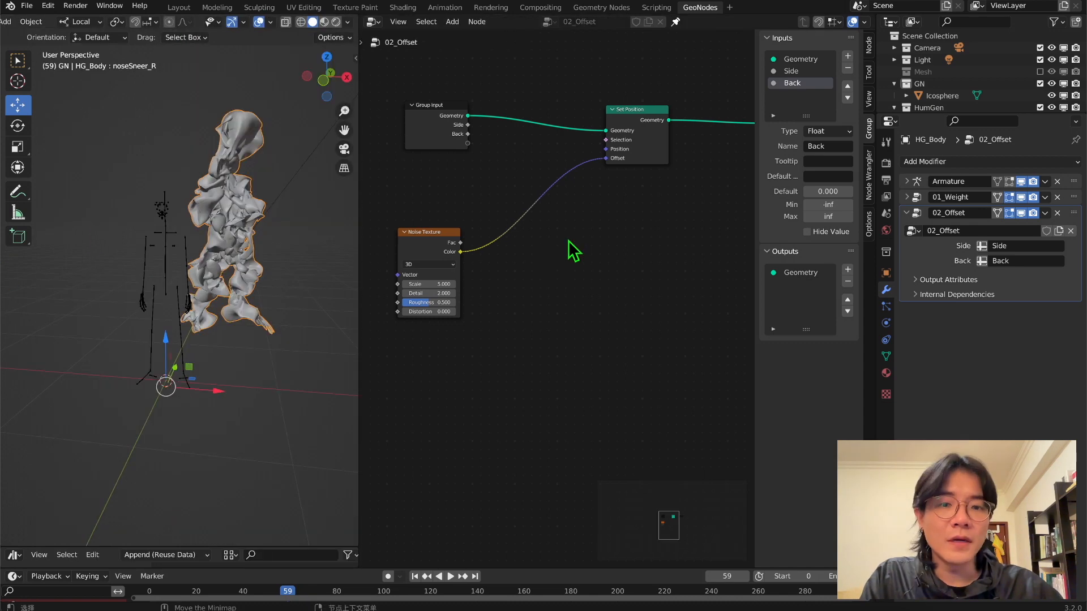
Add a Vector Math node set to Subtract and insert it between Noise Texture Color and Set Position Offset
key(shift+a)
click(569, 238)
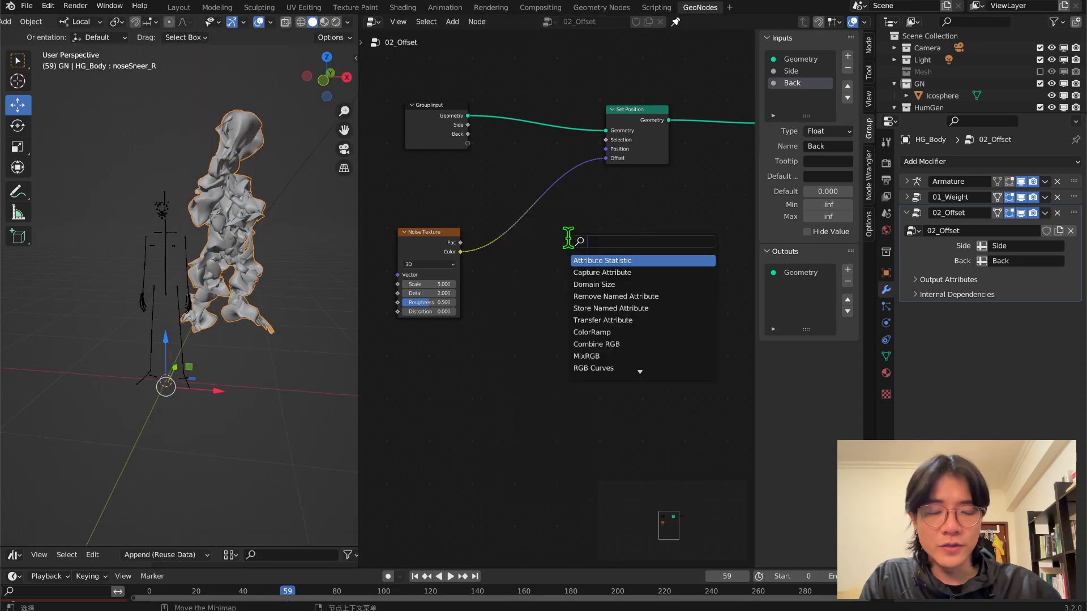
text(v)
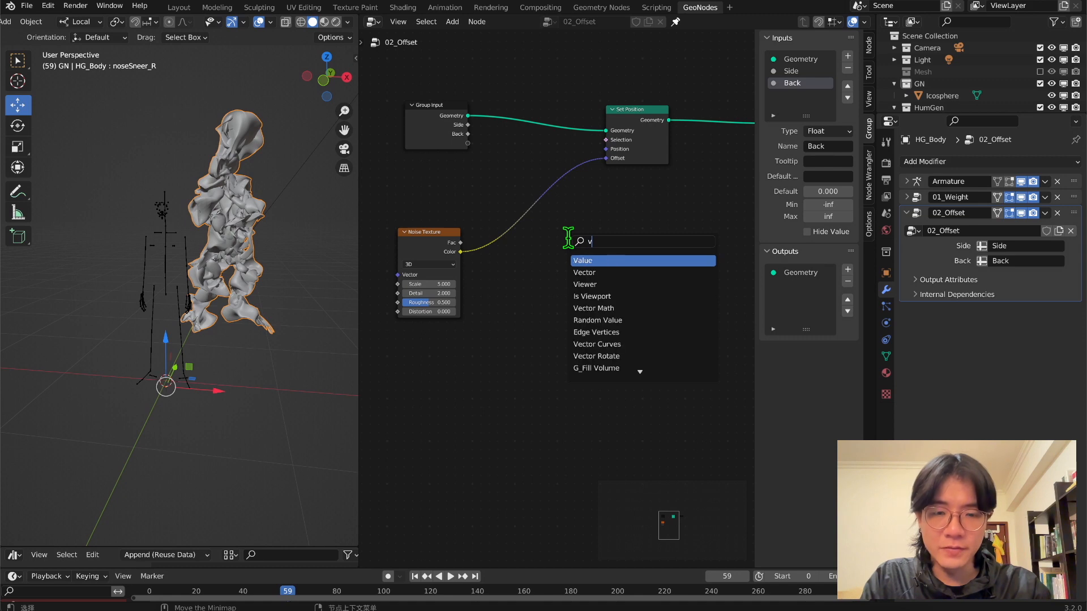
text( m)
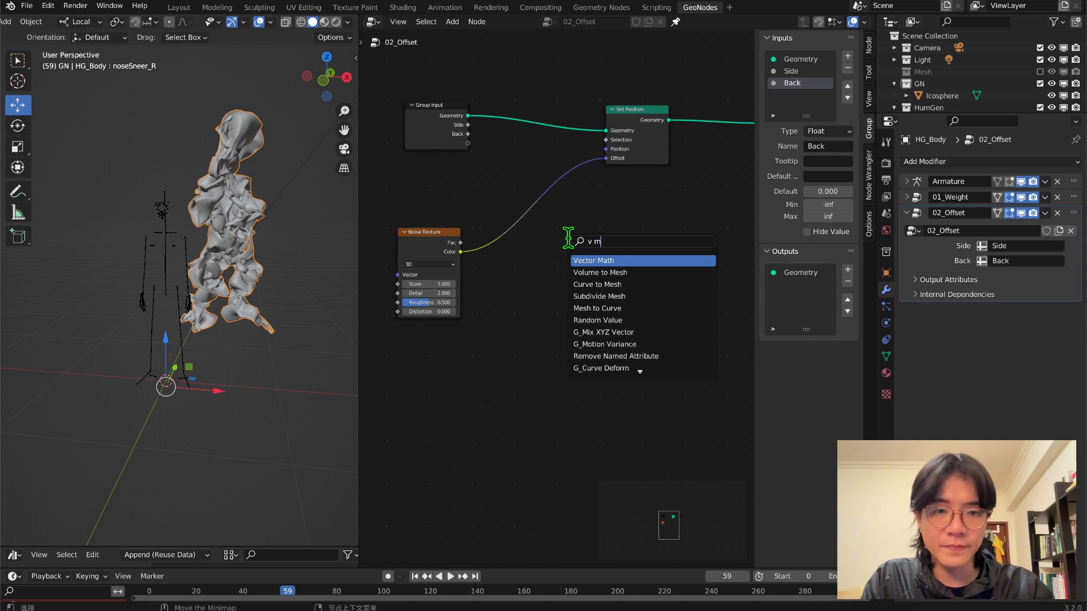
key(Return)
click(567, 237)
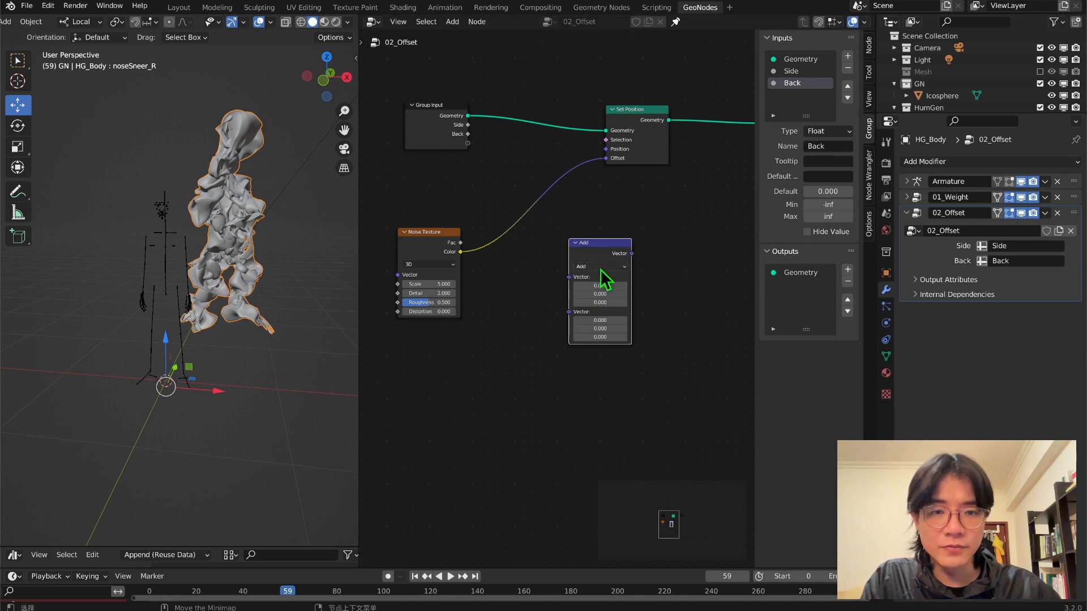
click(600, 267)
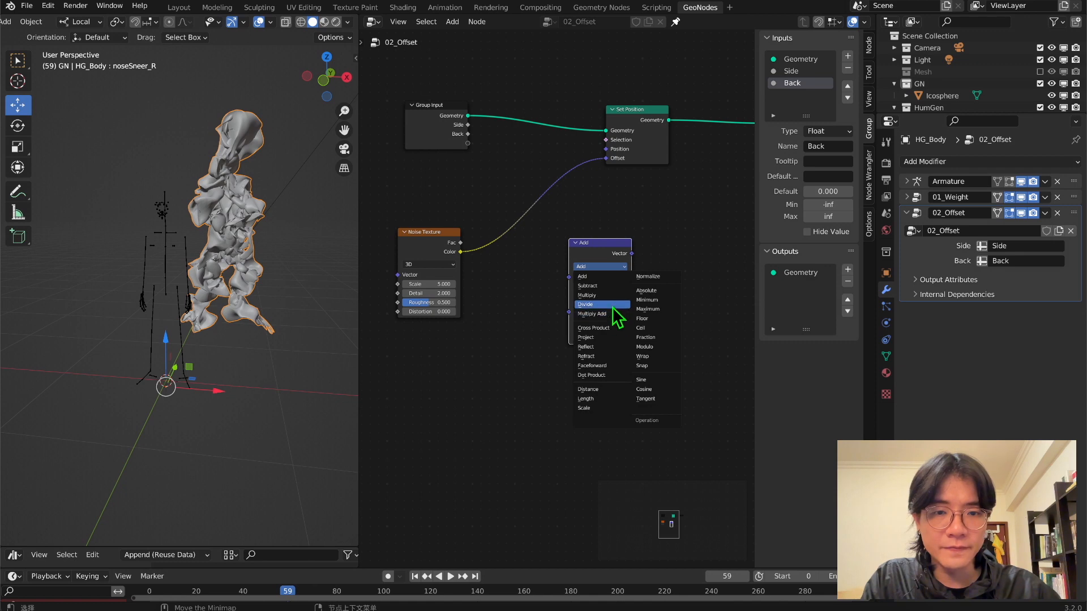
click(609, 286)
key(g)
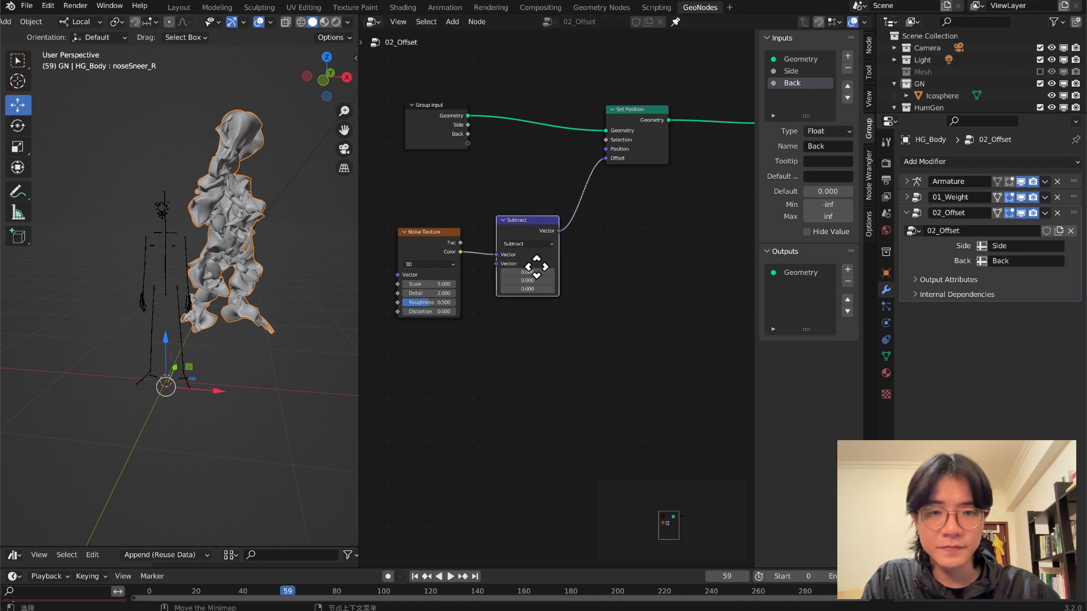
click(536, 272)
Set all three components of the Subtract node's second vector to 0.5 and inspect the body
click(532, 275)
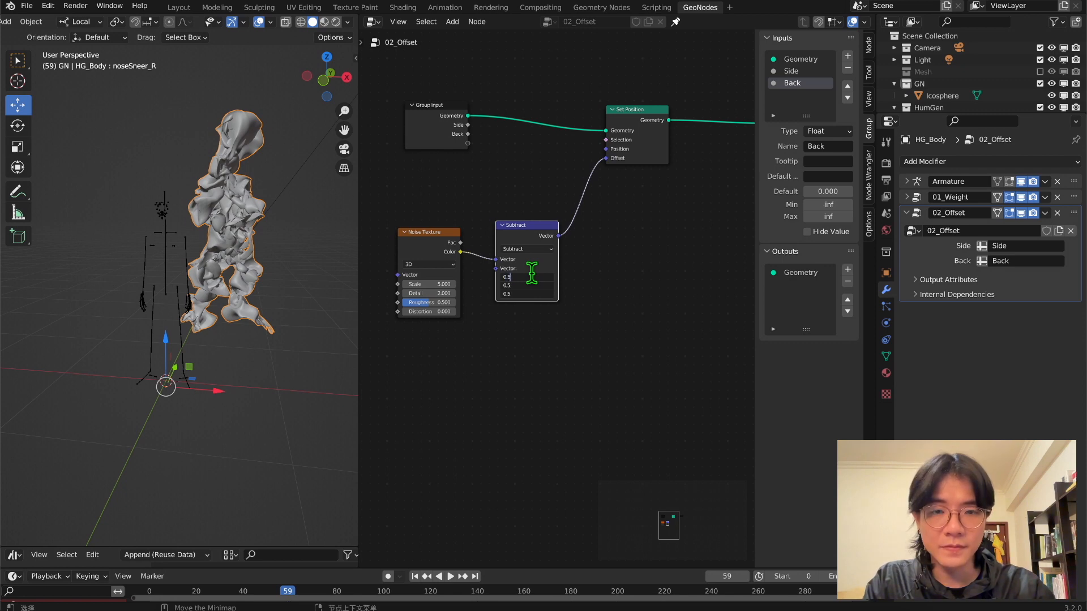
text(0.5)
key(Return)
middle_drag(194, 262, 232, 286)
Duplicate the Subtract node, change the copy's operation to Scale and insert it between Subtract and Set Position's Offset
scroll(487, 181, up, 3)
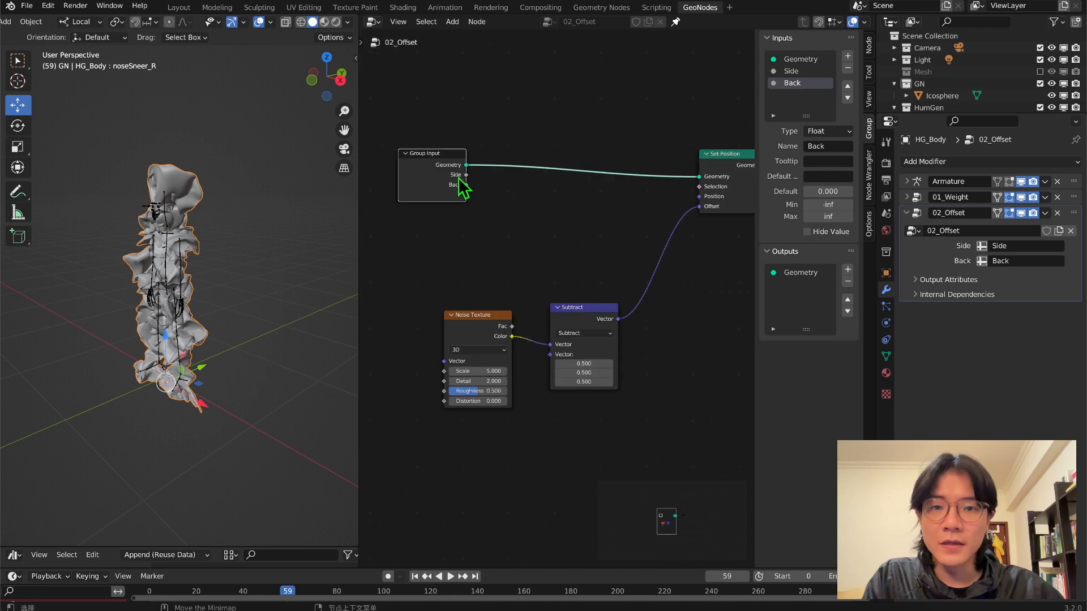
drag(463, 265, 572, 356)
drag(566, 310, 518, 321)
key(shift+d)
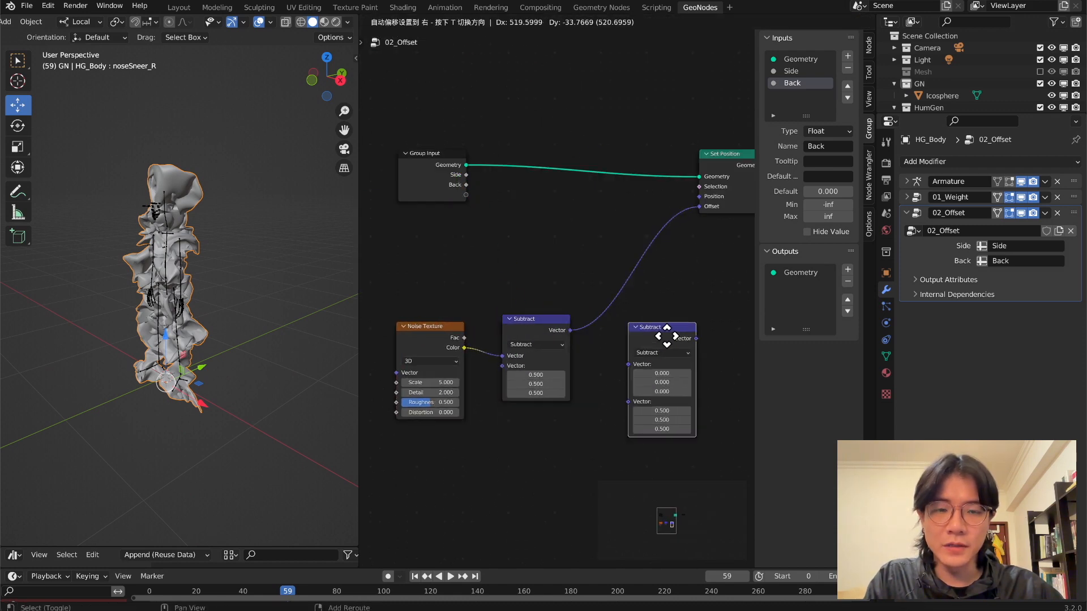
click(680, 340)
middle_drag(626, 296, 567, 249)
click(614, 306)
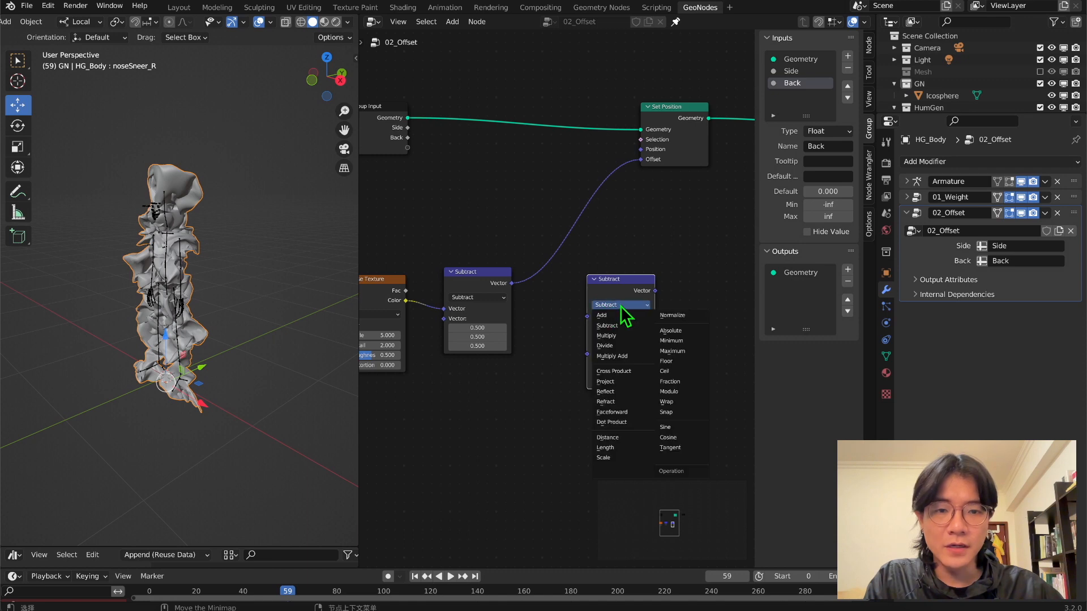
click(611, 458)
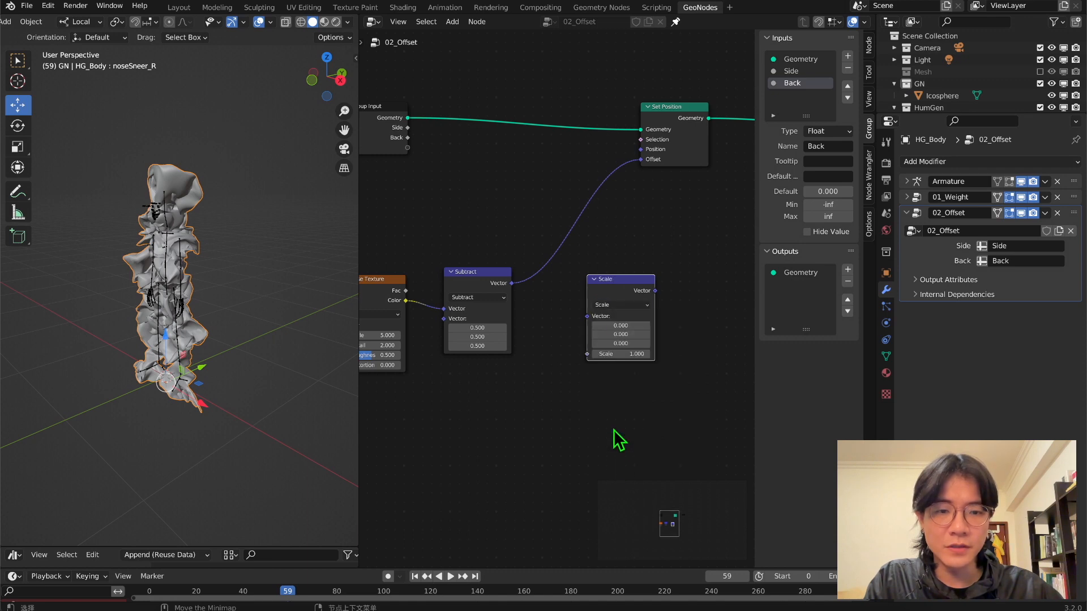
drag(622, 275, 602, 215)
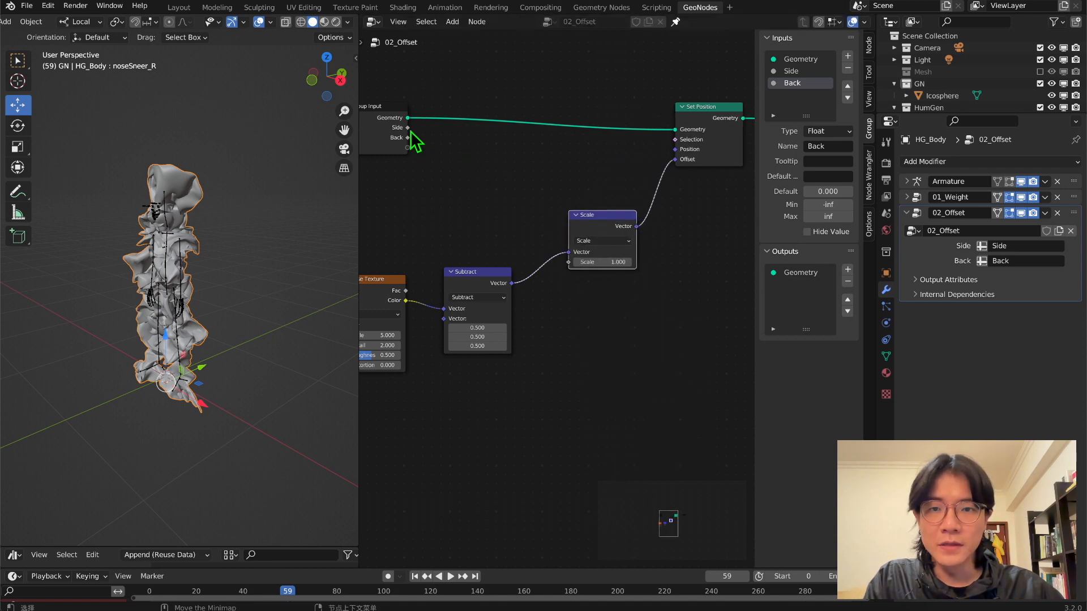
Connect the Group Input's Side output to the Scale node's Scale factor and move Group Input farther from the other nodes
drag(412, 133, 570, 263)
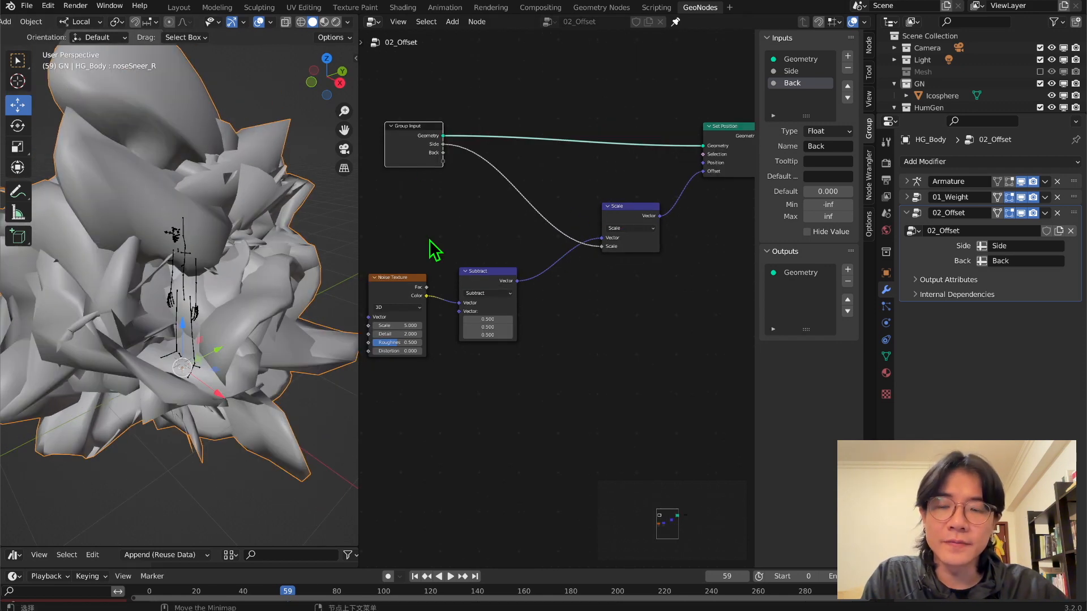
mouse_move(181, 283)
middle_down()
mouse_move(165, 296)
mouse_move(275, 262)
mouse_move(297, 286)
mouse_move(174, 306)
mouse_move(165, 286)
middle_up()
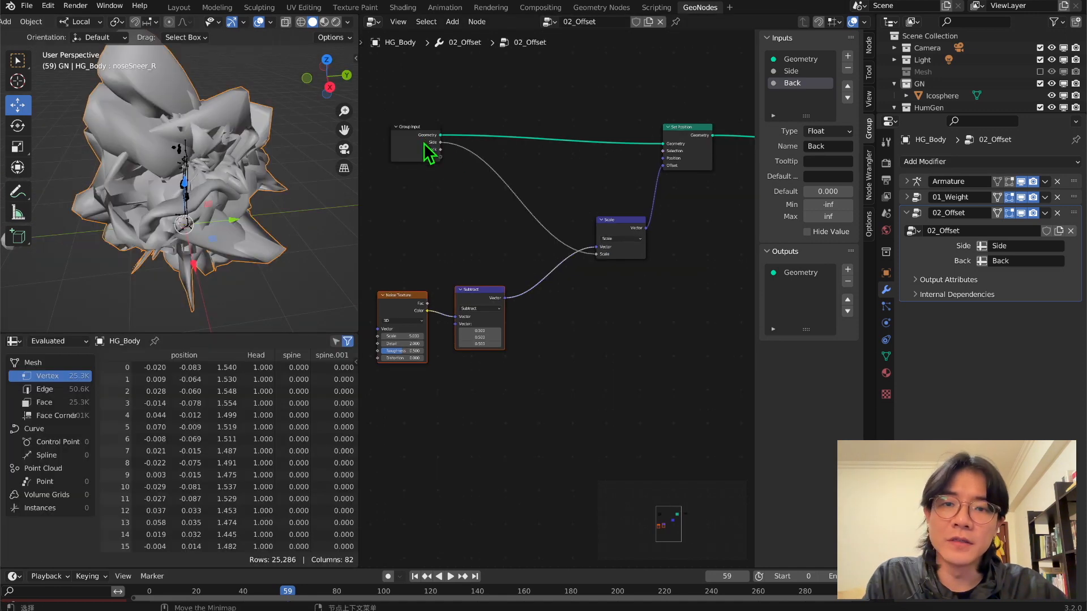
drag(429, 152, 406, 148)
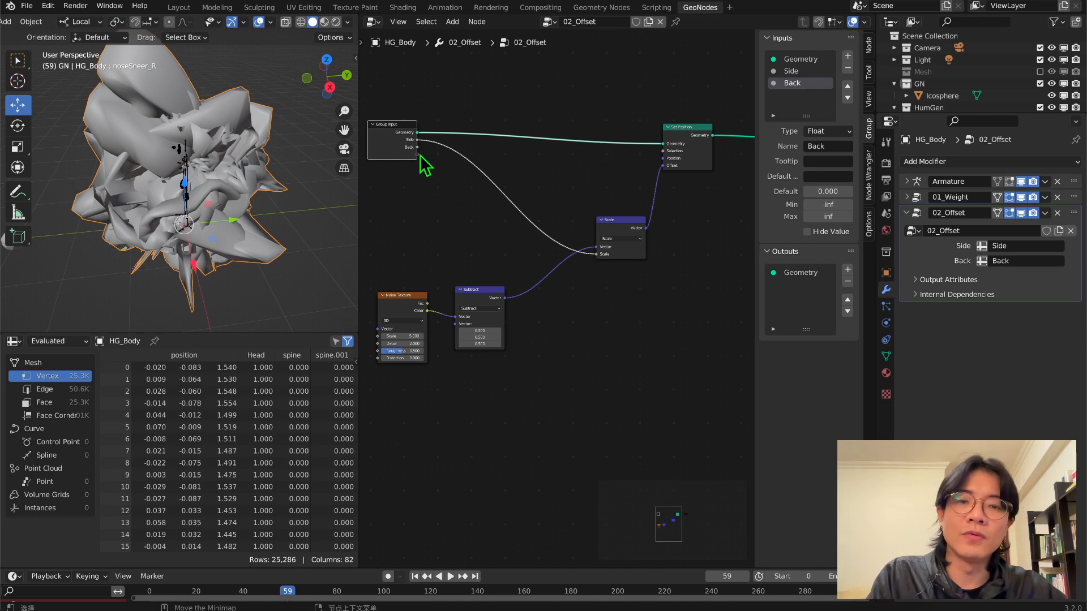
Add a ColorRamp node between Group Input's Side output and the Scale node's Scale factor, and inspect the body
click(446, 214)
key(shift+a)
click(438, 206)
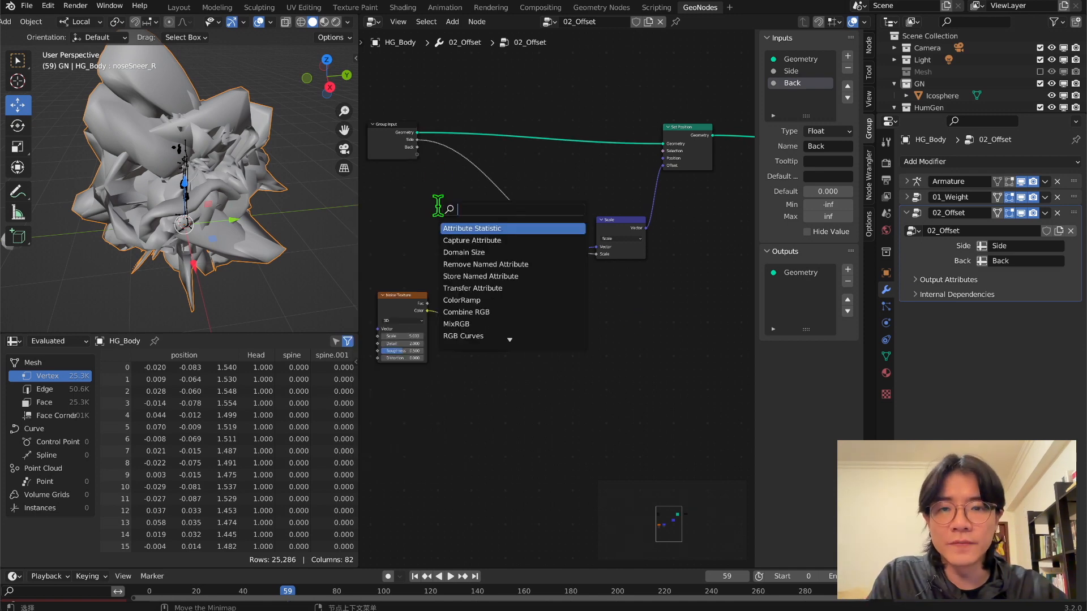
text(ra)
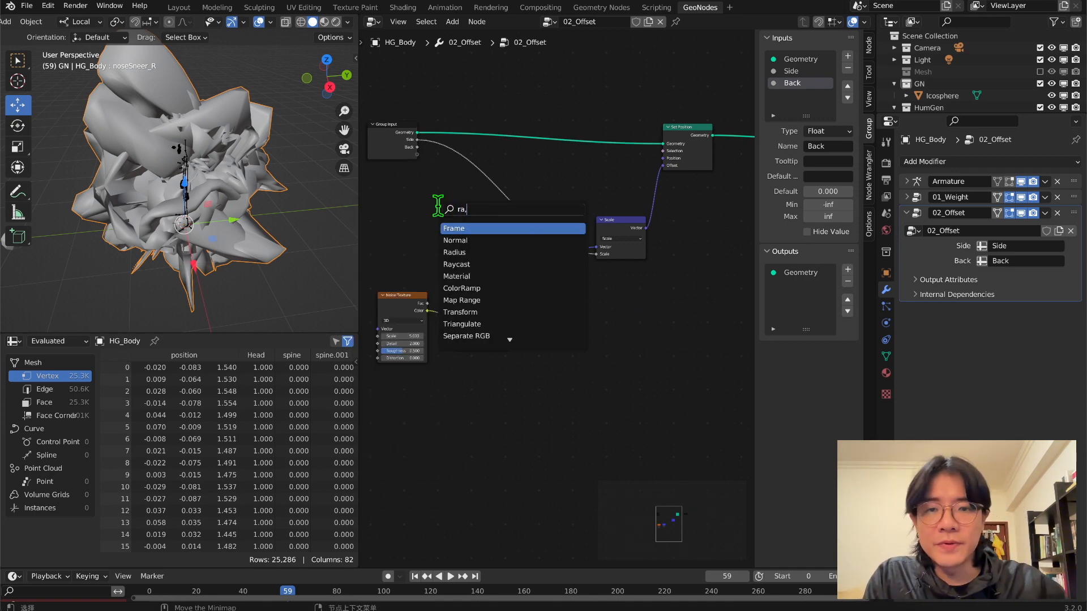
text(m)
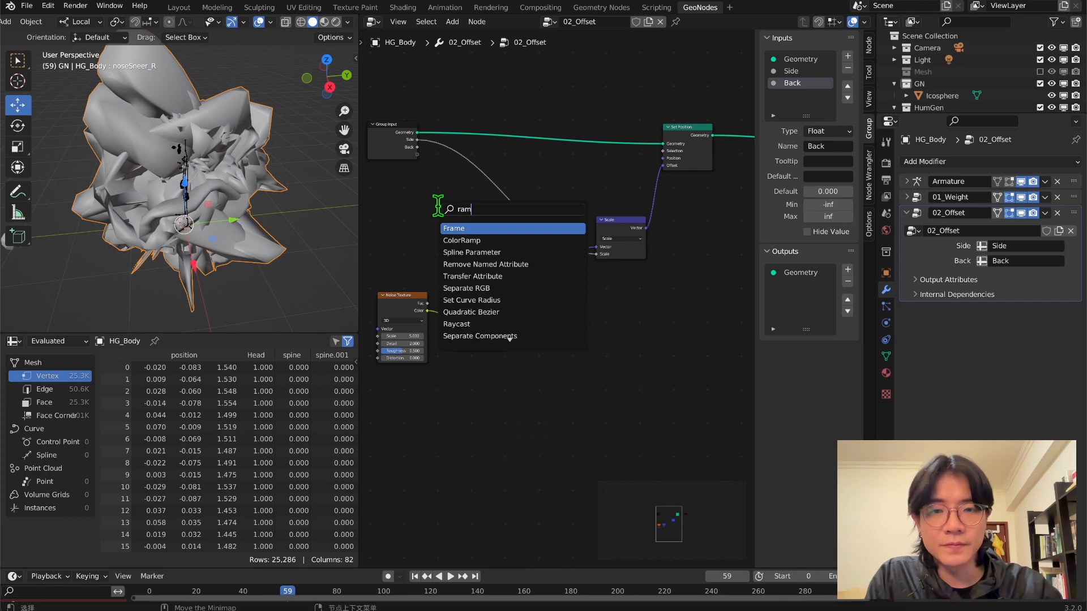
click(461, 240)
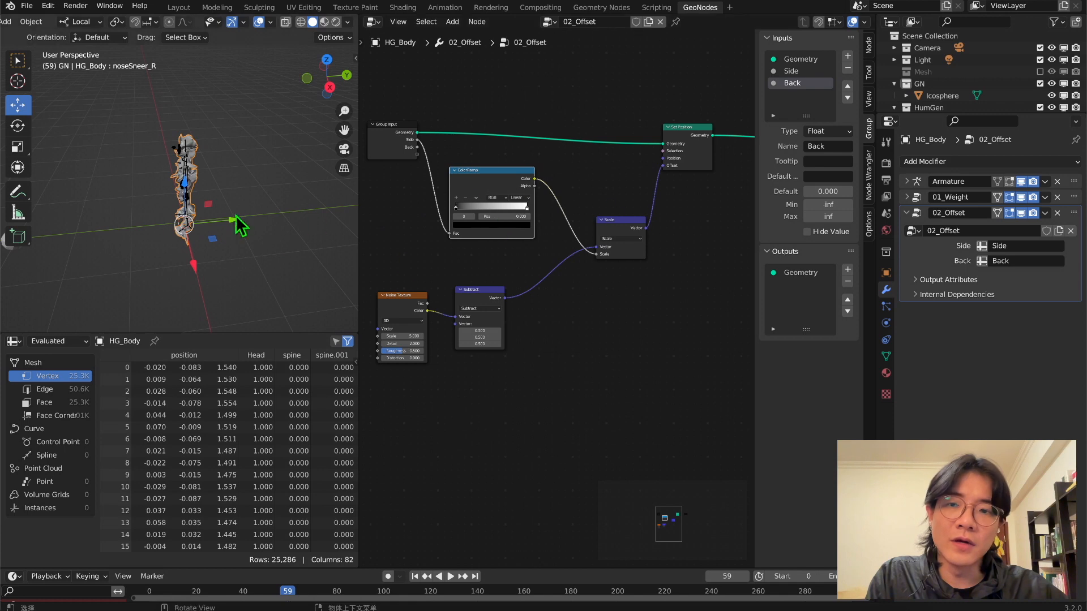
middle_drag(238, 226, 326, 182)
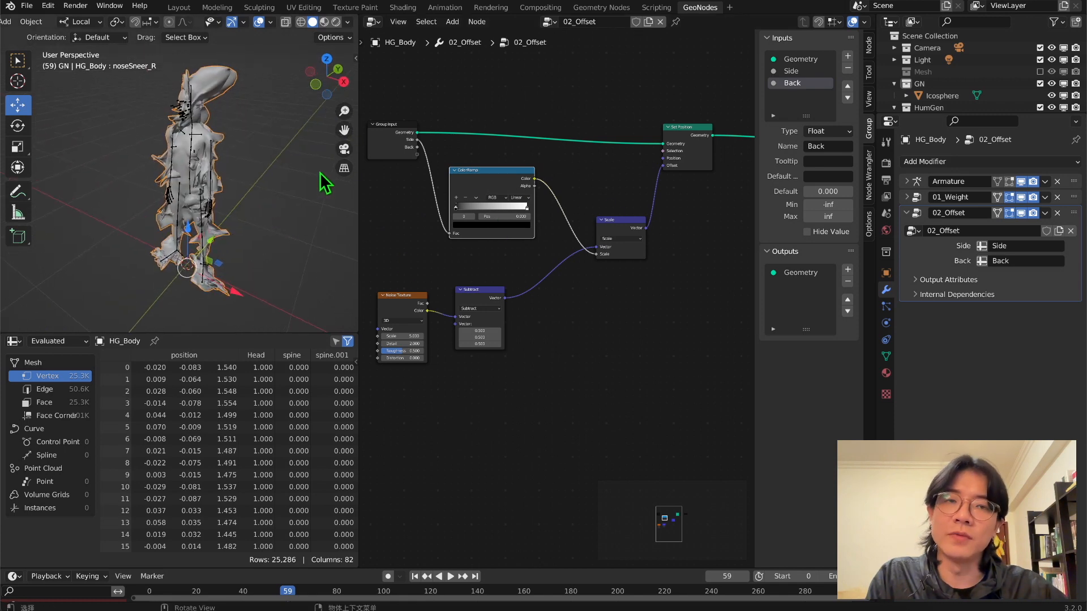
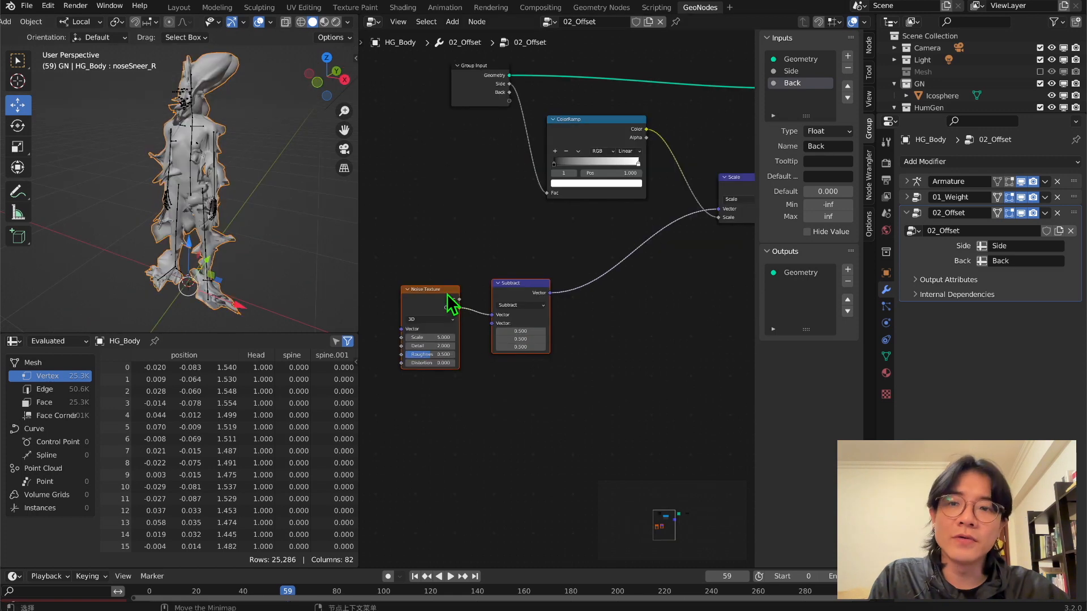
Add a Vector Math node set to Scale and insert it between the Subtract node and the existing Scale node
click(674, 322)
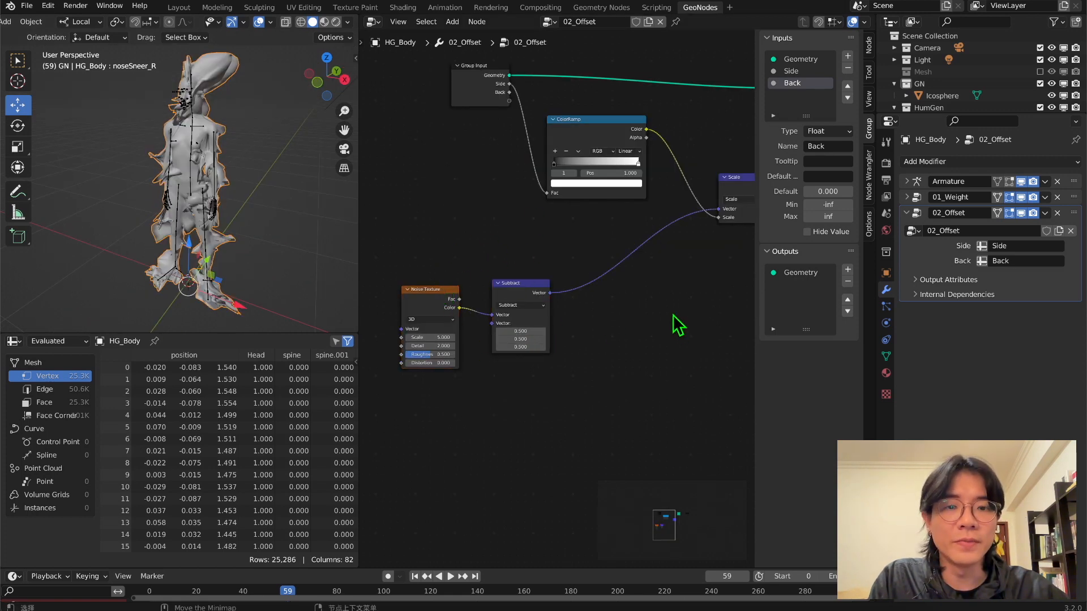
key(shift+a)
click(671, 312)
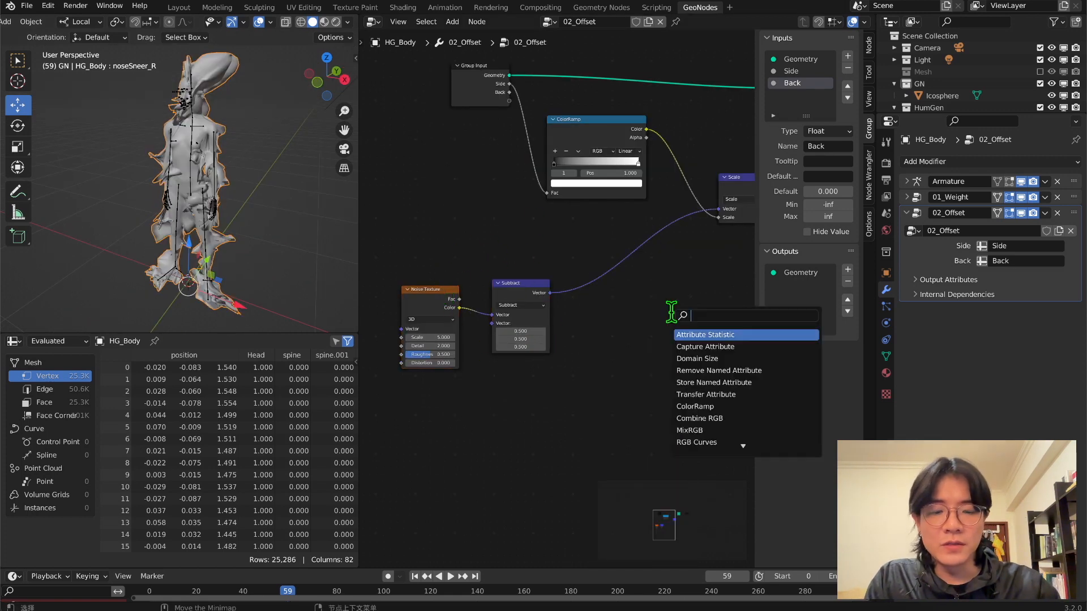
text(ma)
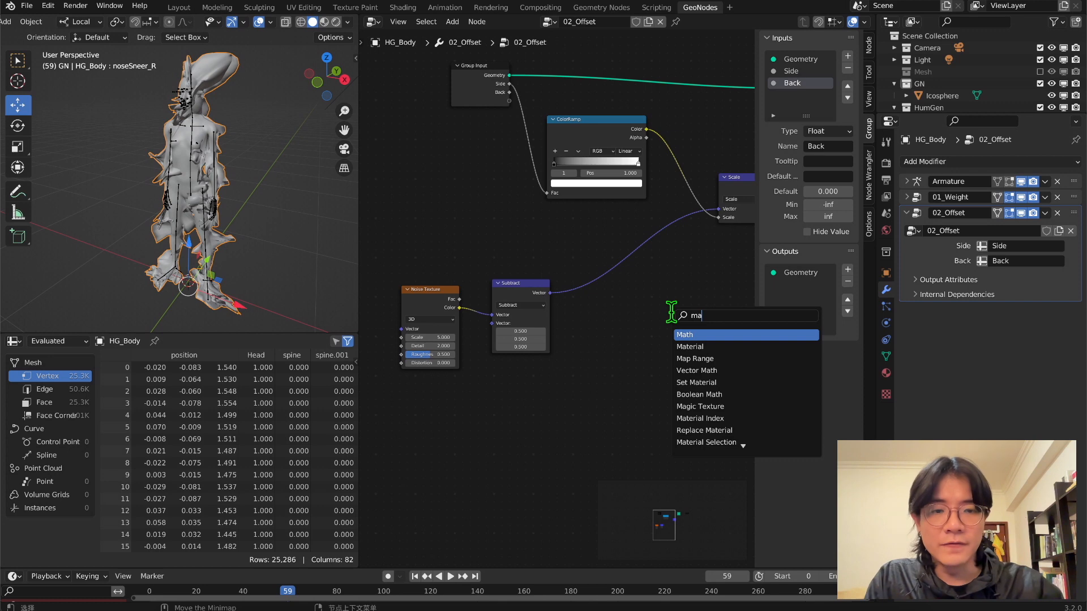
click(713, 371)
click(670, 305)
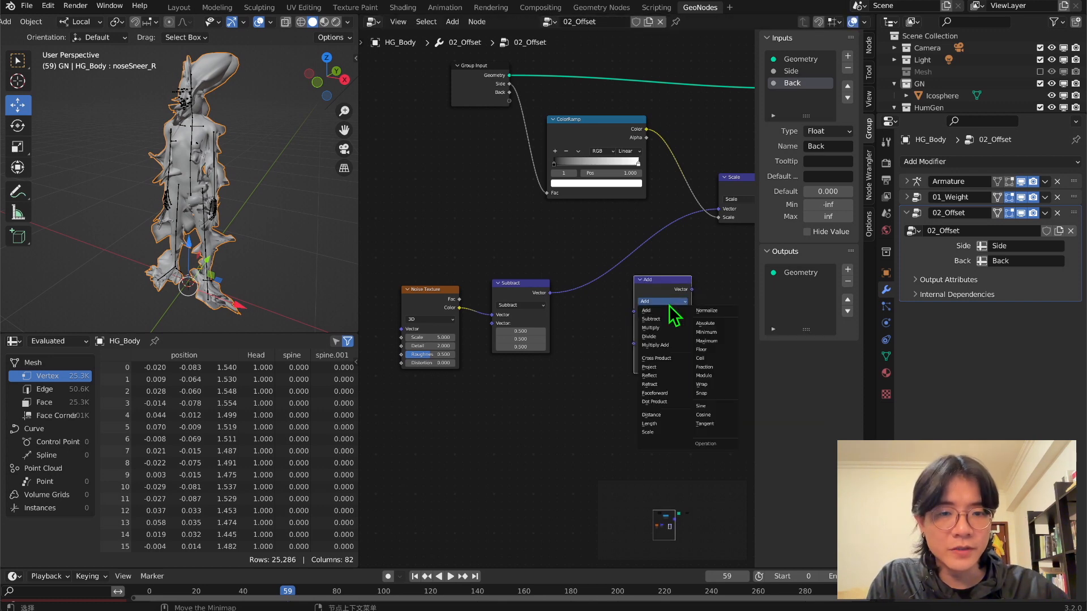
click(672, 436)
drag(656, 287, 598, 291)
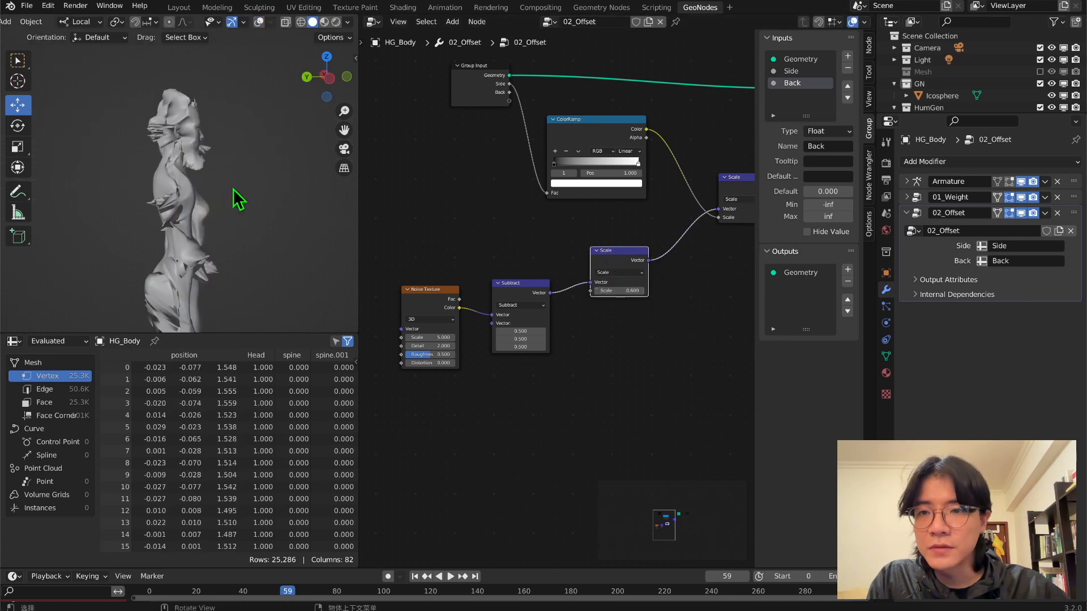
Set the newly inserted Scale node's factor to 0.2 and enlarge the 3D viewport over the spreadsheet to check the body
middle_drag(116, 219, 342, 208)
middle_drag(170, 229, 38, 91)
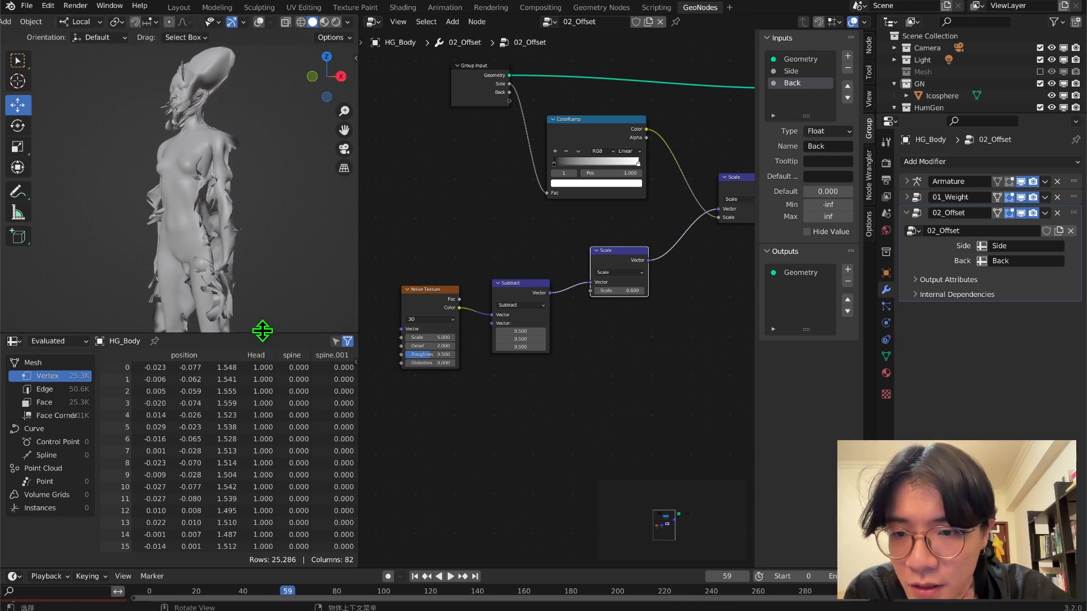
drag(261, 334, 262, 469)
middle_drag(227, 419, 238, 306)
mouse_move(613, 286)
mouse_down()
mouse_move(652, 287)
mouse_move(589, 286)
mouse_move(614, 290)
mouse_move(589, 290)
mouse_move(599, 294)
mouse_up()
middle_drag(209, 256, 229, 303)
click(643, 292)
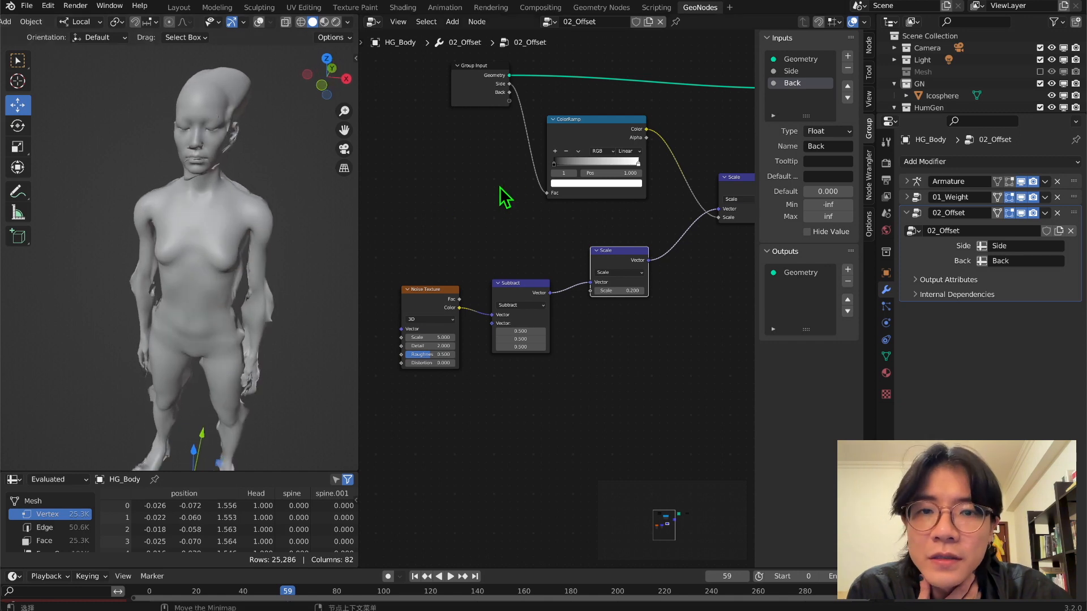
Try Group Input's Back output as the ColorRamp's Fac, inspect the body, and reconnect the Side output
drag(512, 97, 546, 196)
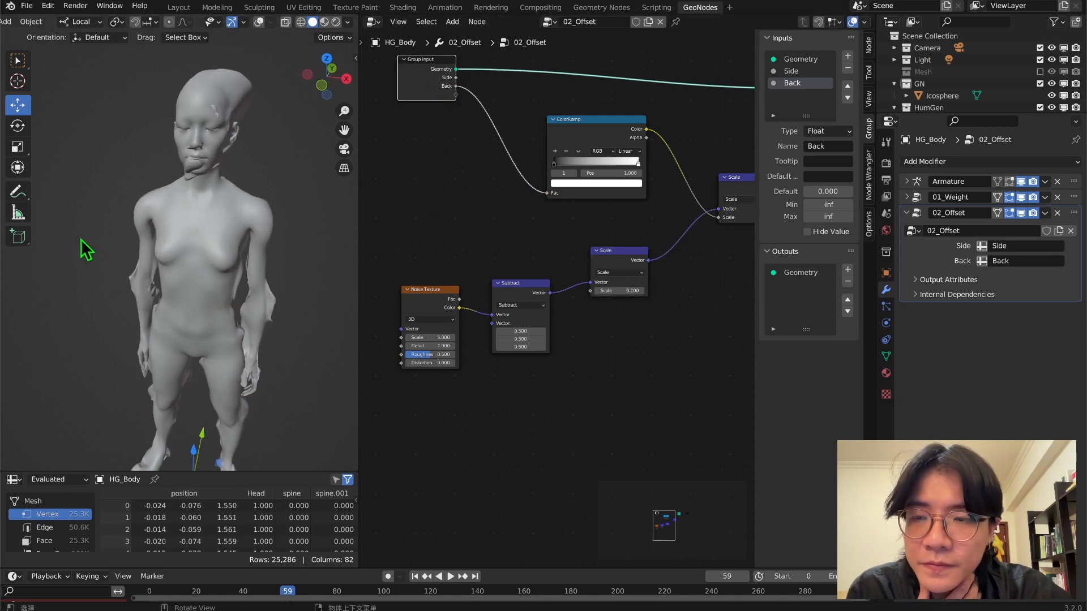
middle_drag(80, 238, 12, 271)
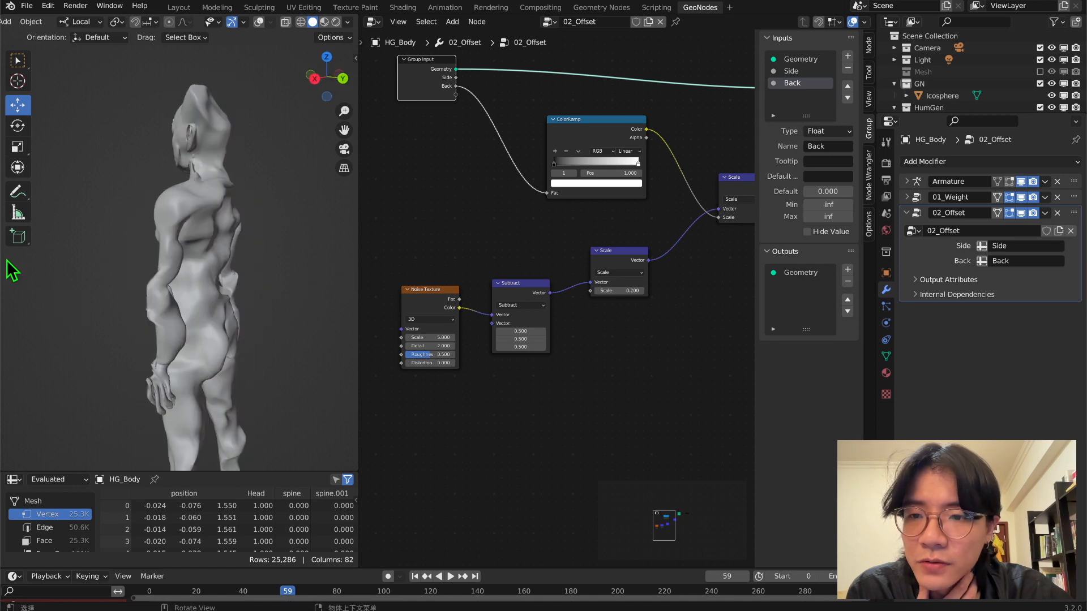
middle_drag(238, 91, 222, 348)
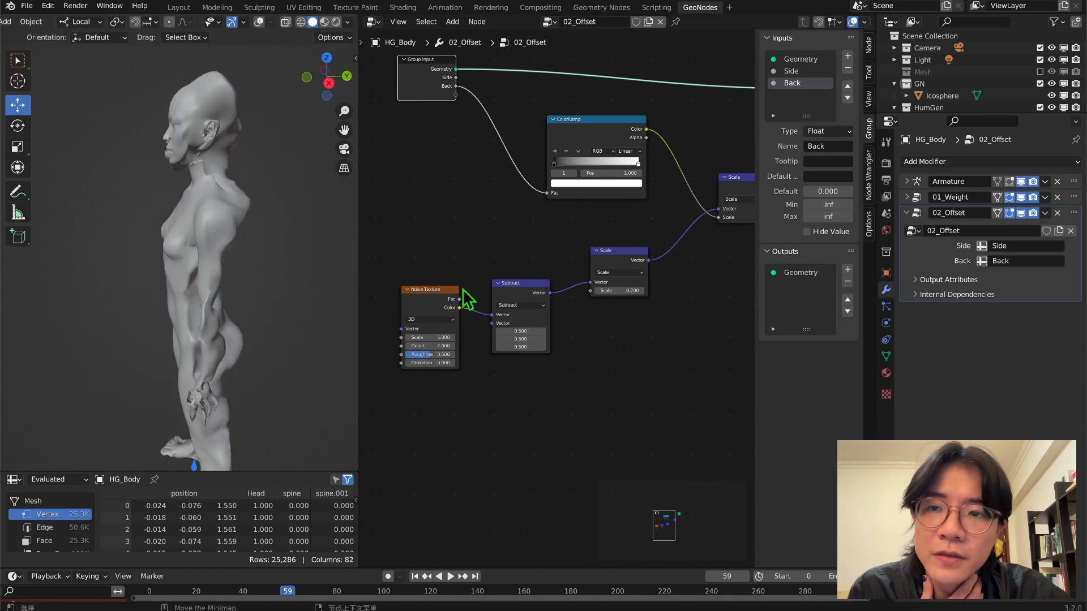
middle_drag(294, 272, 62, 238)
drag(456, 79, 548, 195)
Change the Scale node directly after Subtract to Multiply and set its Y value to 1.6, viewing the body from the side
middle_drag(182, 182, 217, 185)
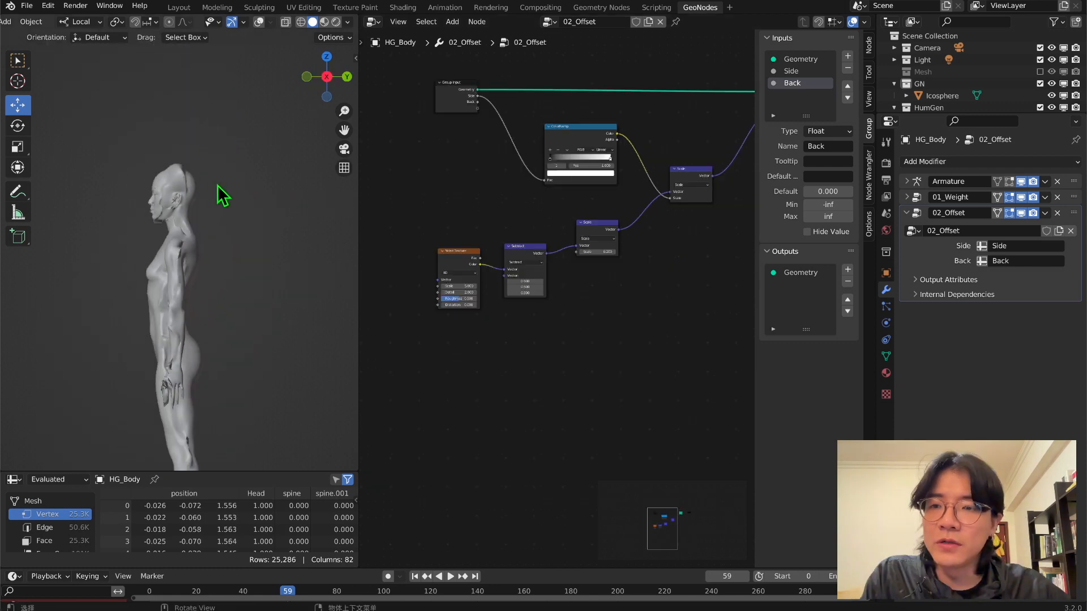
scroll(251, 174, up, 4)
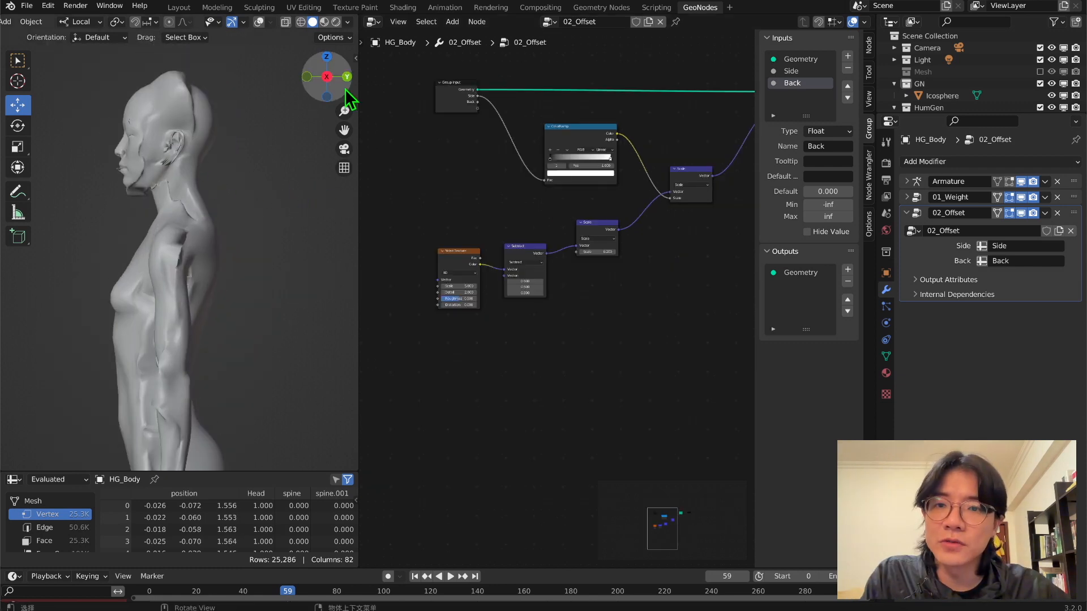
click(345, 78)
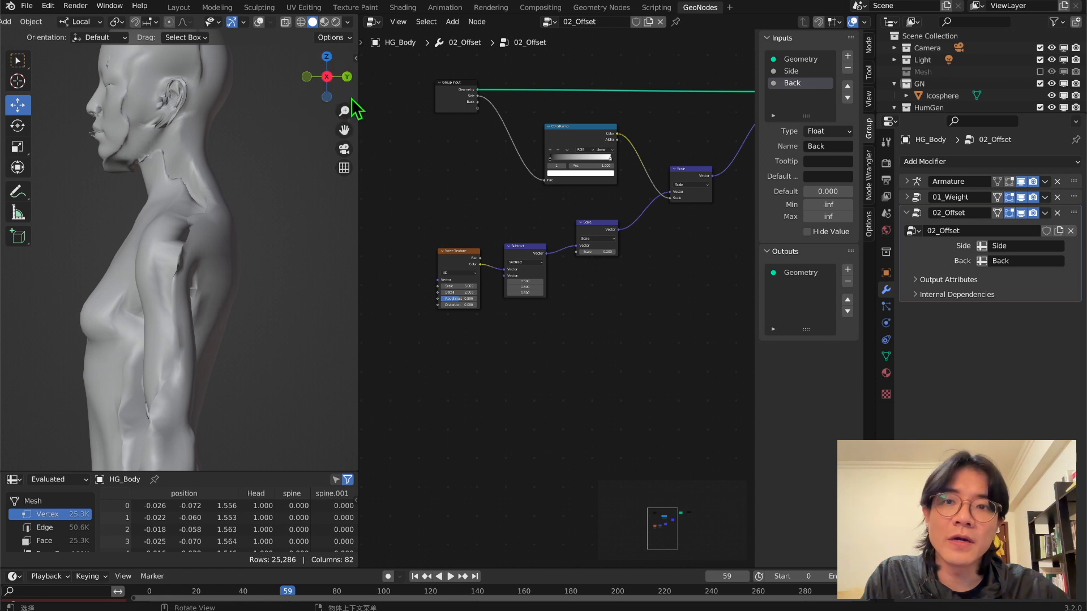
scroll(510, 221, up, 3)
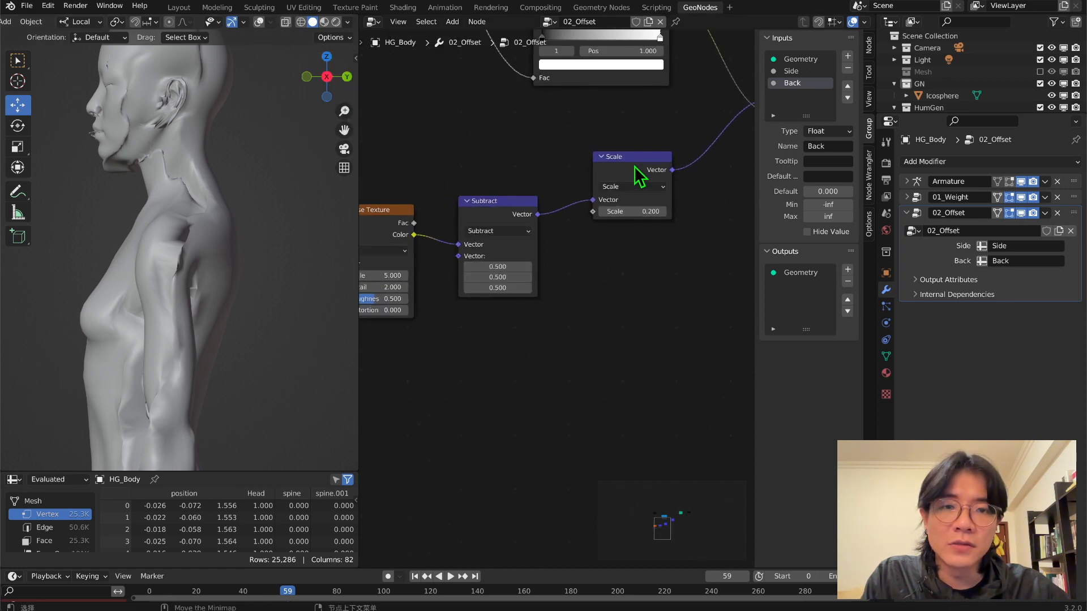
drag(635, 167, 661, 221)
middle_drag(661, 221, 589, 244)
click(591, 263)
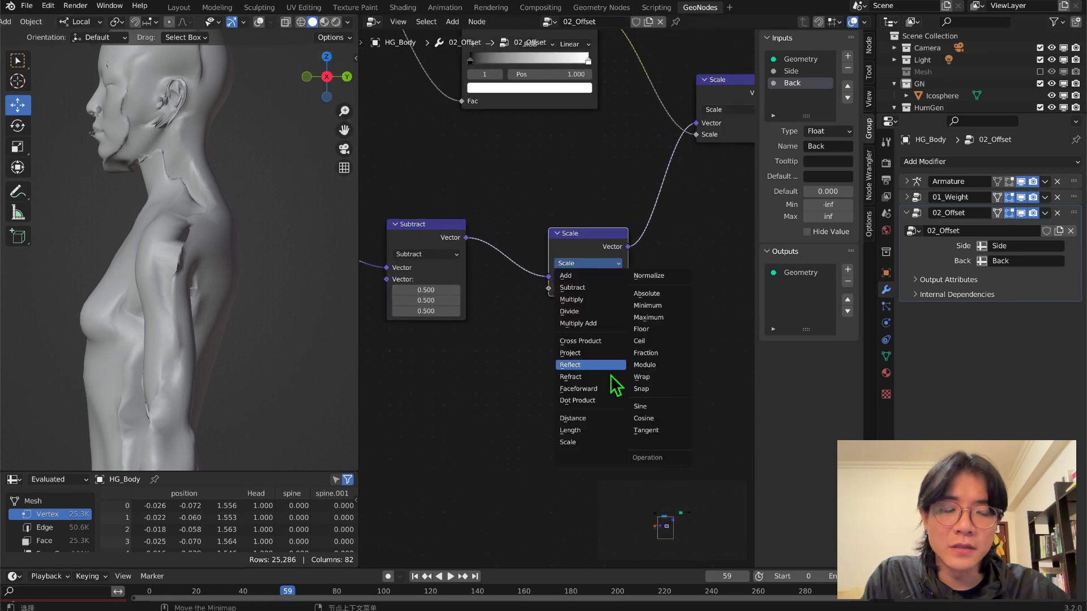
click(592, 300)
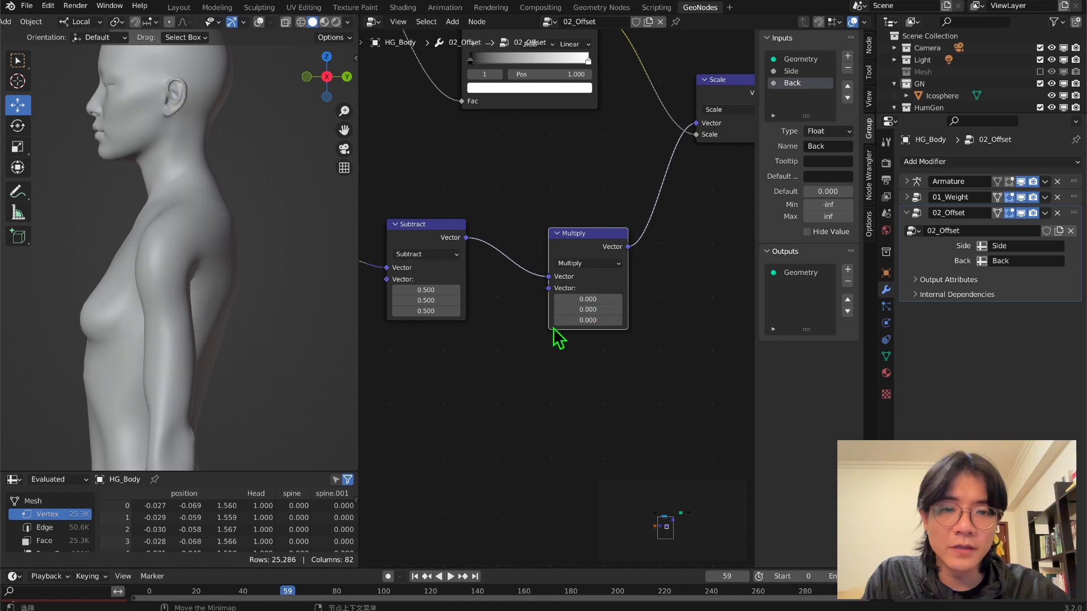
drag(579, 310, 624, 310)
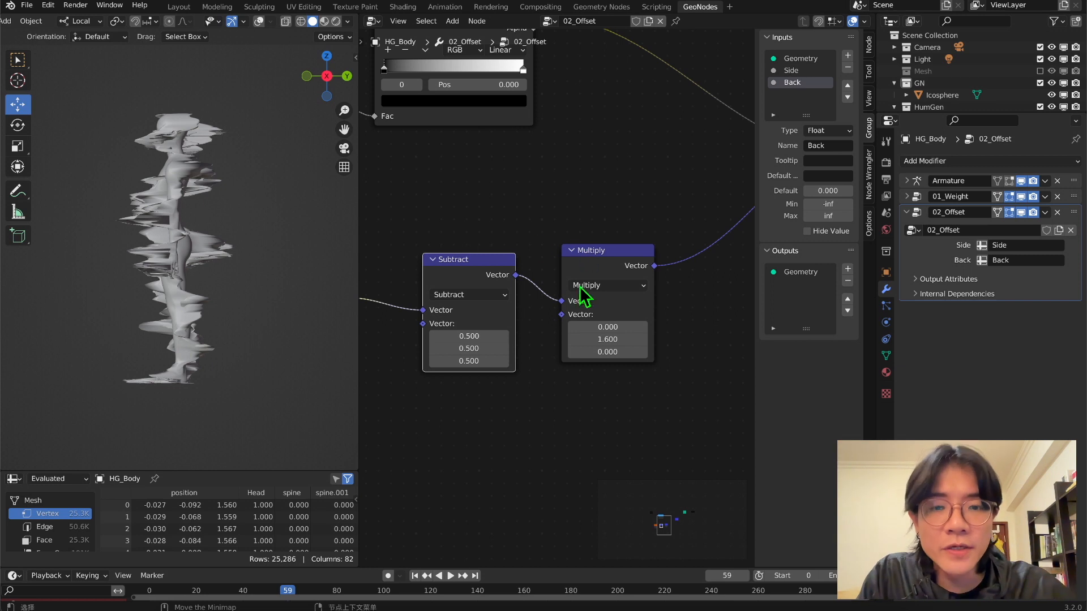
Delete the Subtract node while keeping Noise Texture Color linked to Multiply, and set Multiply's Y value to 0.5
middle_drag(493, 257, 532, 215)
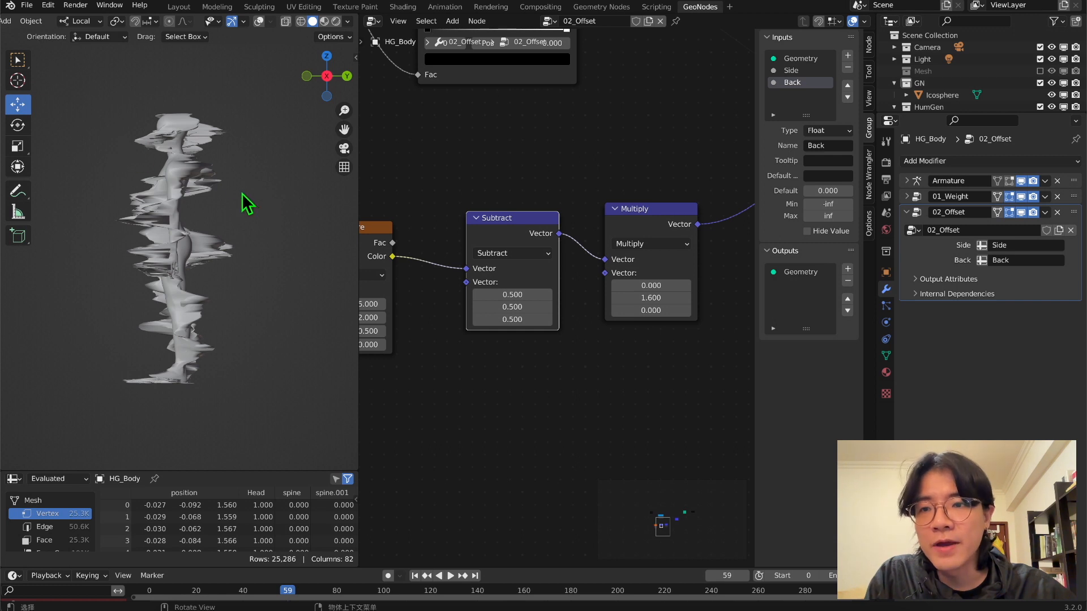
middle_drag(529, 296, 566, 247)
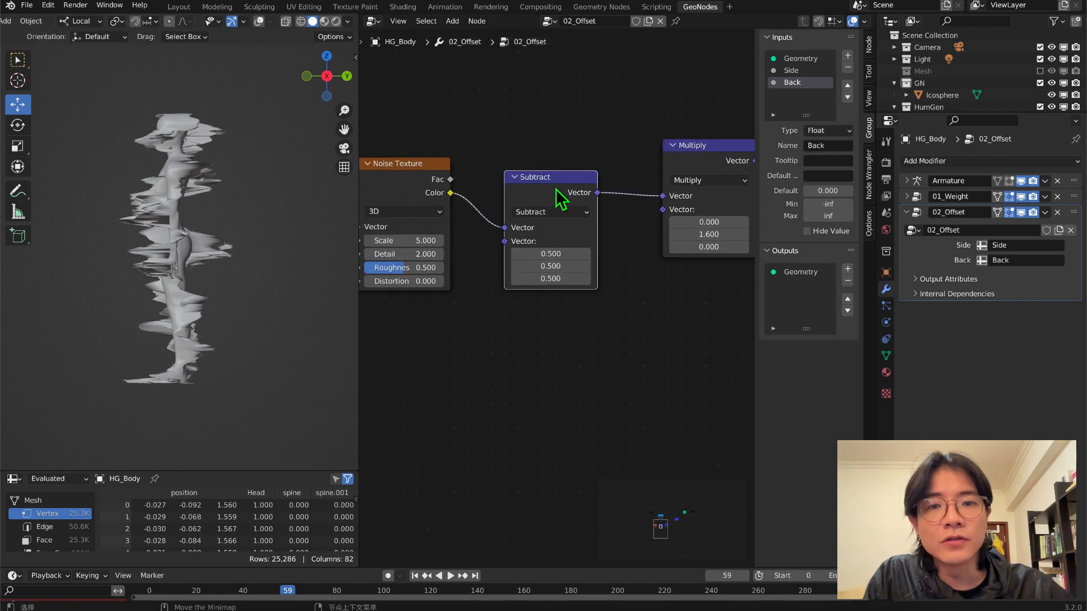
key(ctrl+x)
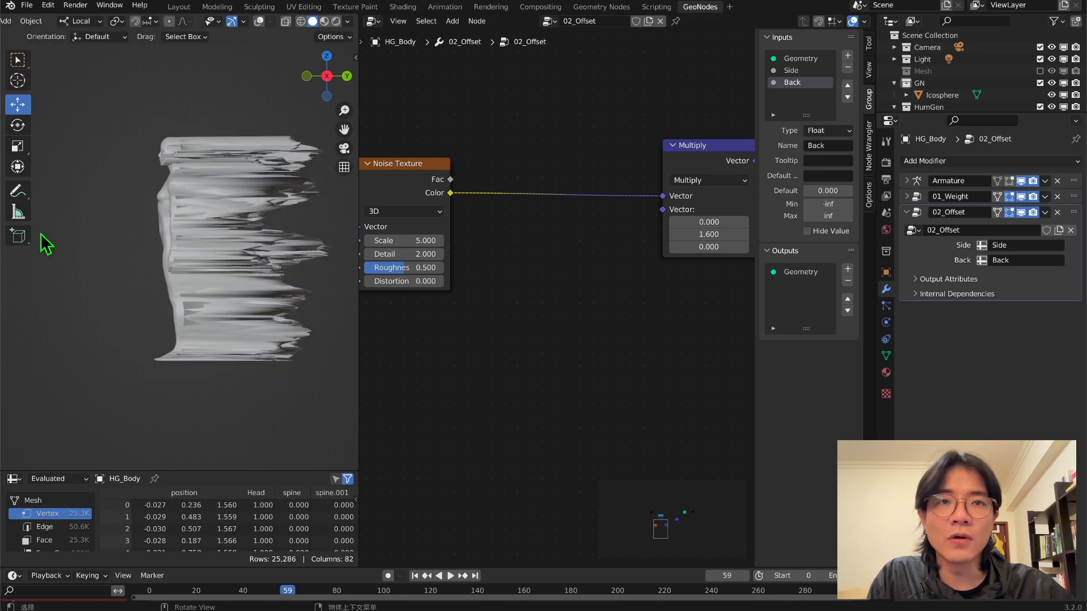
middle_drag(535, 265, 500, 273)
drag(682, 239, 637, 239)
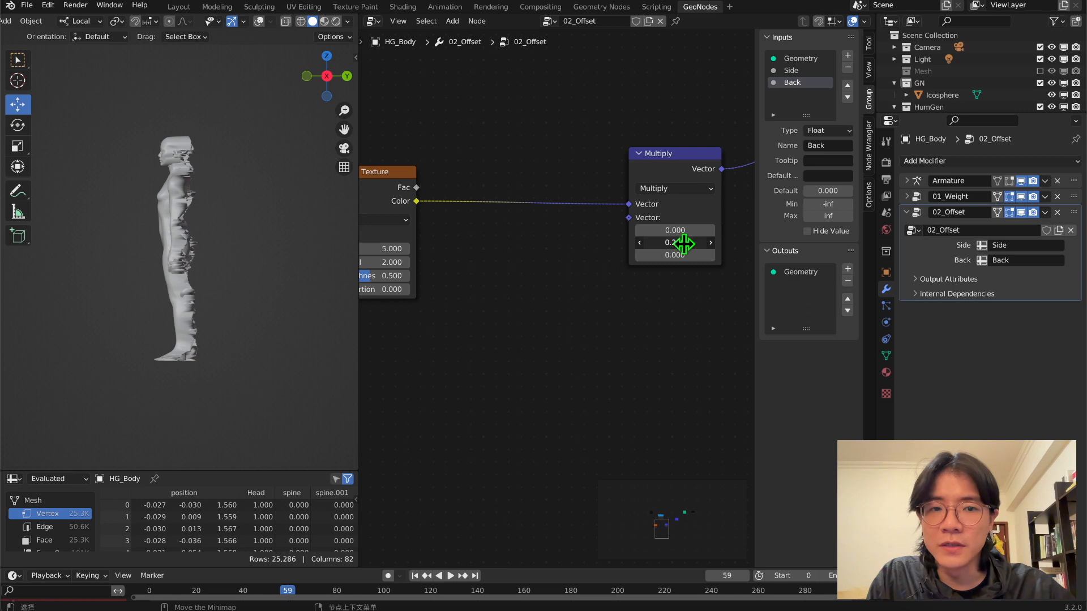
click(679, 242)
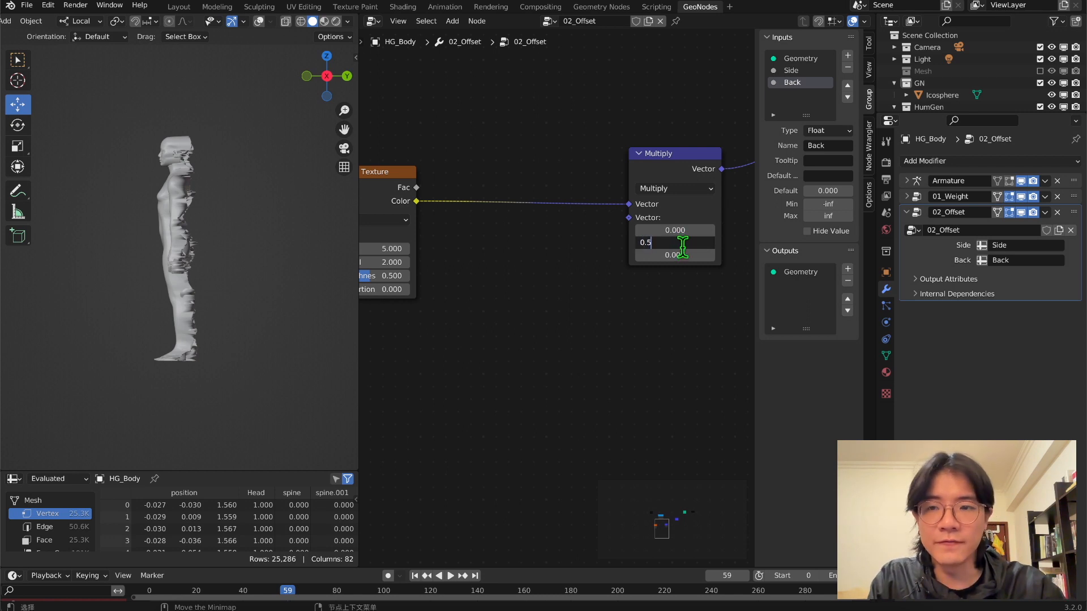
key(Return)
Add a ColorRamp node and insert it between Noise Texture's Color output and the Multiply node's Vector input
key(shift+a)
click(555, 264)
text(ram)
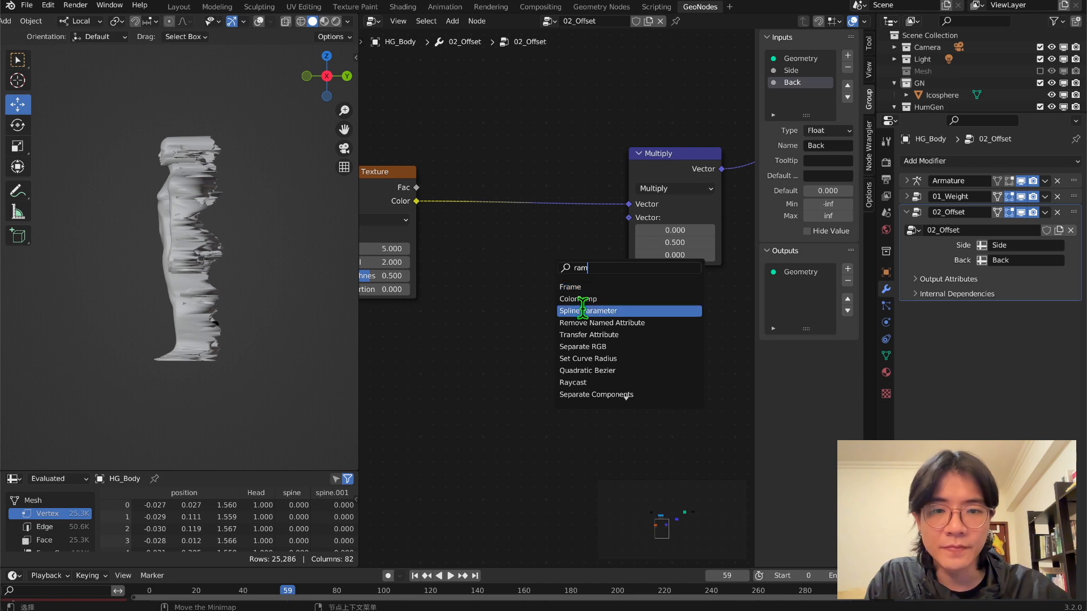
click(578, 299)
click(495, 233)
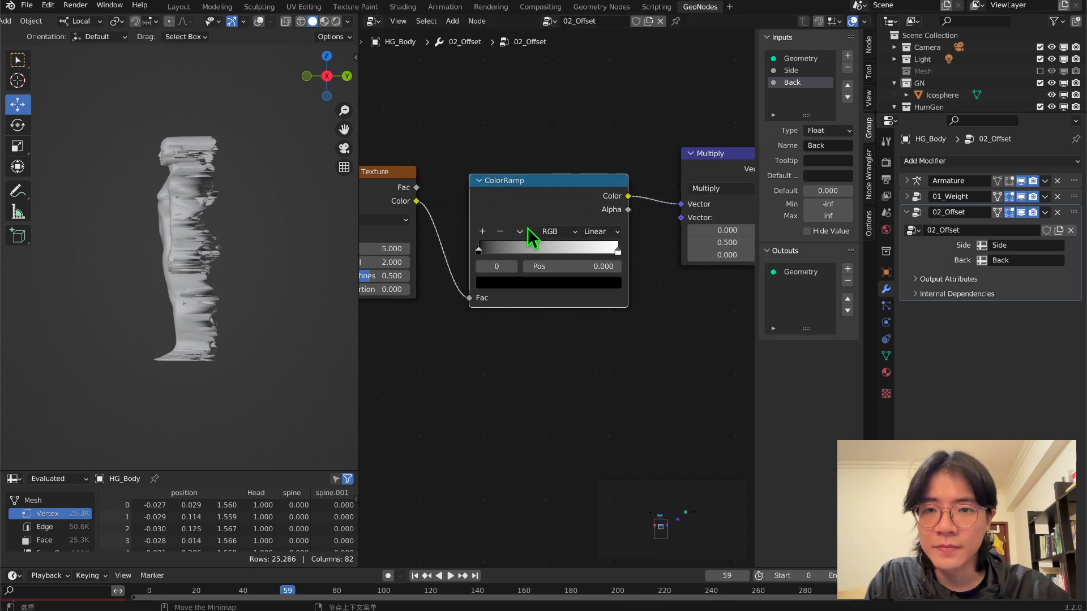
Move the black stop of the ColorRamp after Noise Texture to about 0.491 and inspect the spikes on the body
drag(616, 251, 668, 256)
drag(481, 251, 552, 260)
scroll(186, 208, up, 3)
middle_drag(169, 218, 388, 209)
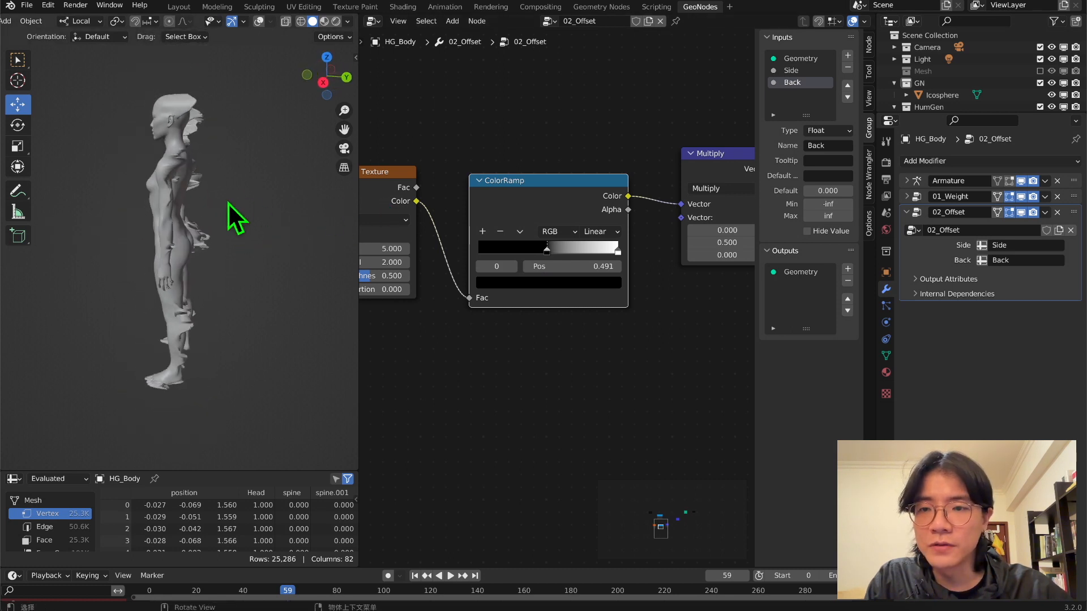
Change the Noise Texture node in the 02_Offset tree to 4D dimensions
middle_drag(170, 226, 46, 243)
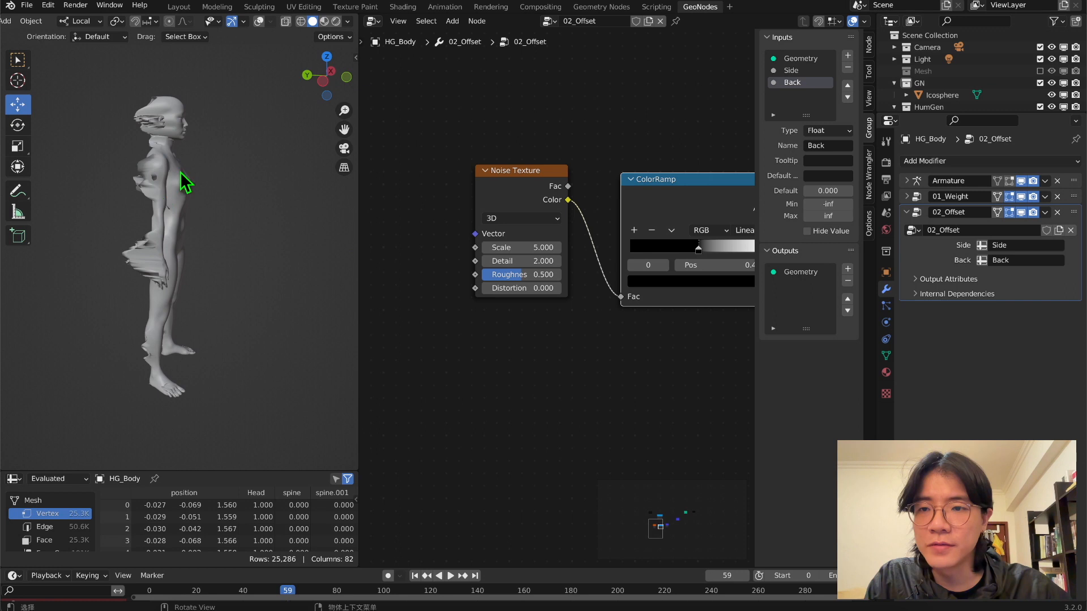
middle_drag(181, 175, 490, 247)
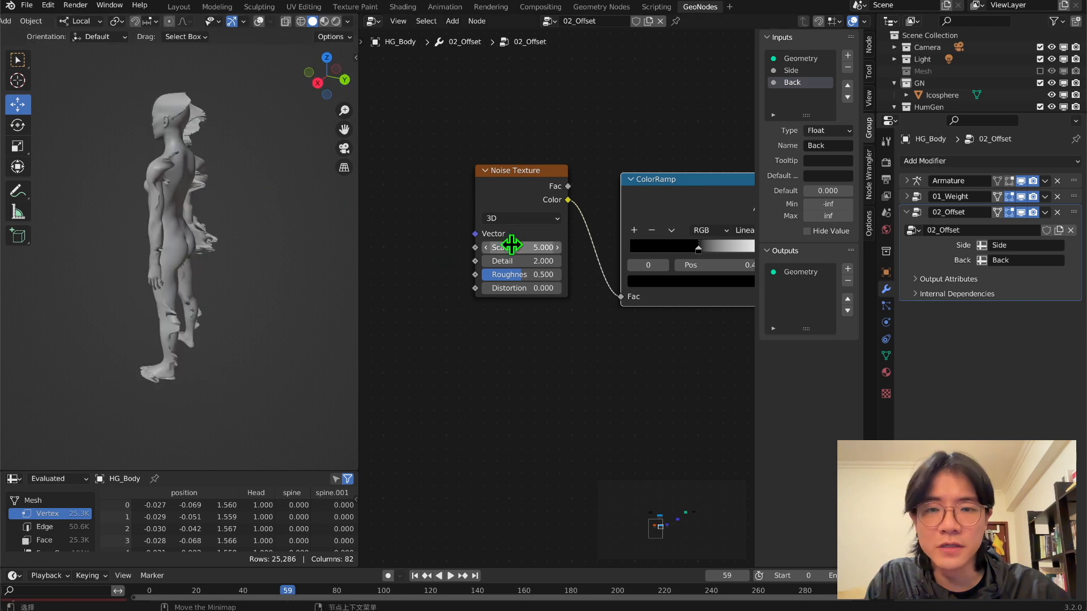
click(506, 220)
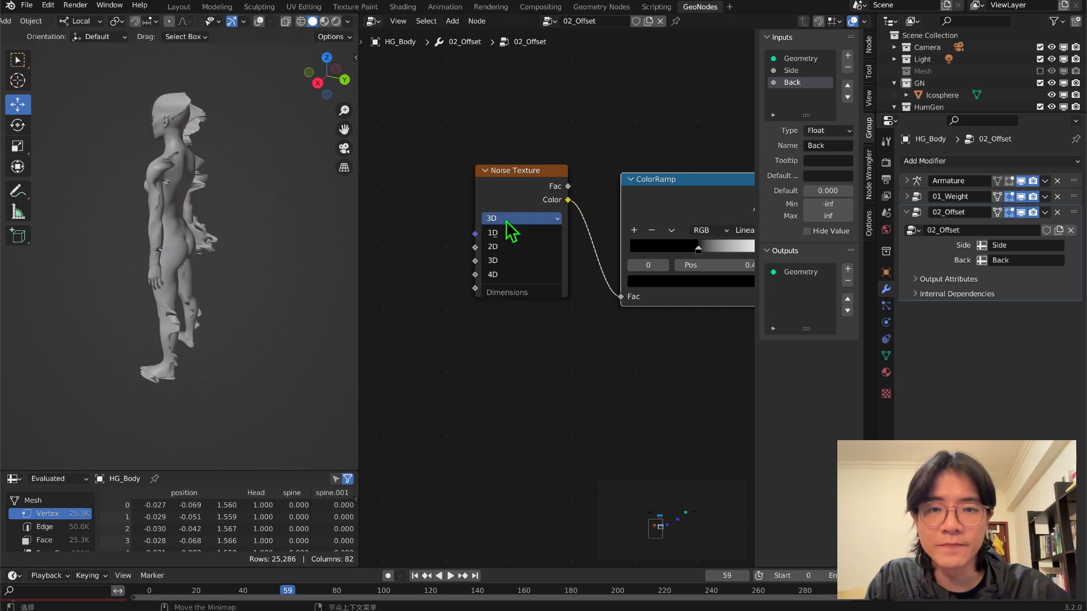
click(493, 274)
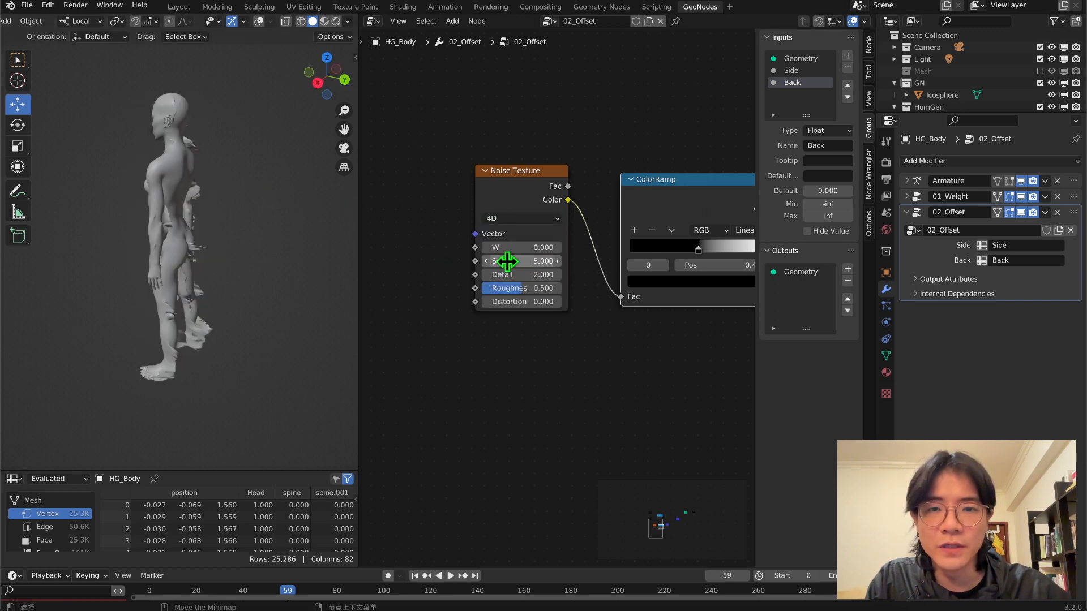
Set the Noise Texture's Scale to 19.8, Roughness to 0.864 and Distortion to 1.8
drag(507, 261, 539, 261)
middle_drag(187, 256, 230, 254)
drag(510, 275, 542, 302)
middle_drag(226, 266, 15, 259)
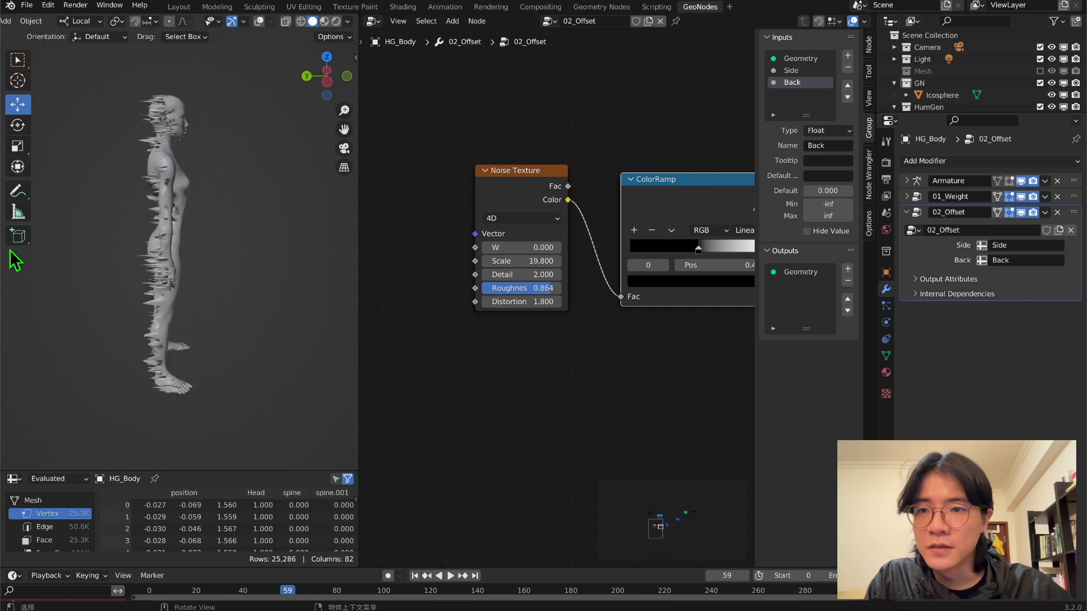
scroll(104, 250, up, 9)
scroll(170, 237, down, 6)
middle_drag(213, 206, 13, 204)
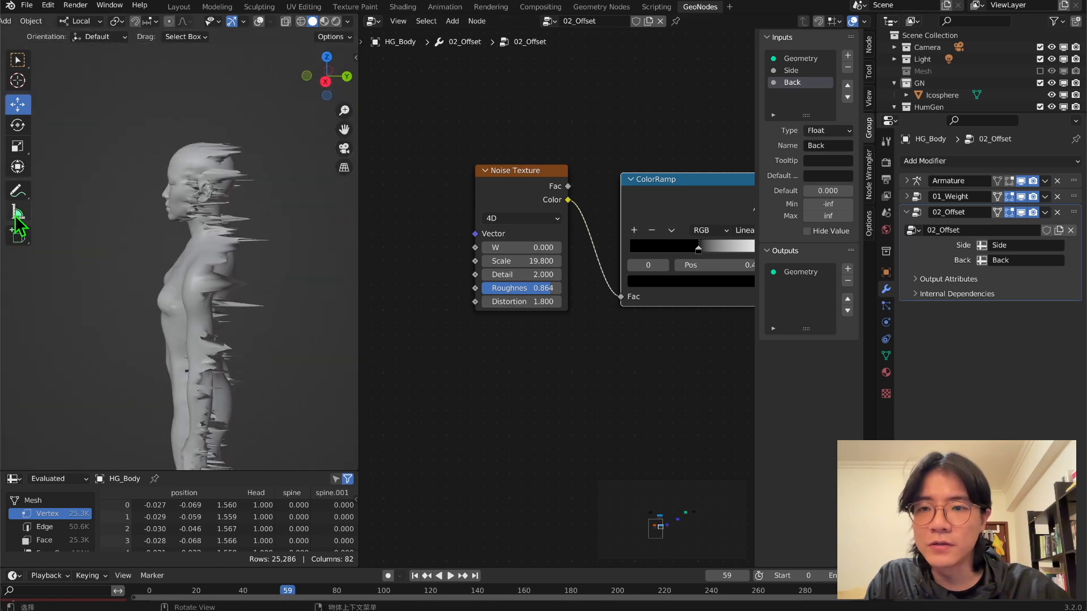
Shift the black stop of the ColorRamp after the Noise Texture to position 0.543
middle_drag(699, 256, 473, 250)
mouse_move(473, 244)
mouse_down()
mouse_move(456, 246)
mouse_move(479, 248)
mouse_up()
middle_drag(116, 323, 351, 286)
Set the Y value of the Multiply node fed by the ColorRamp to 1 and save the file
text(1)
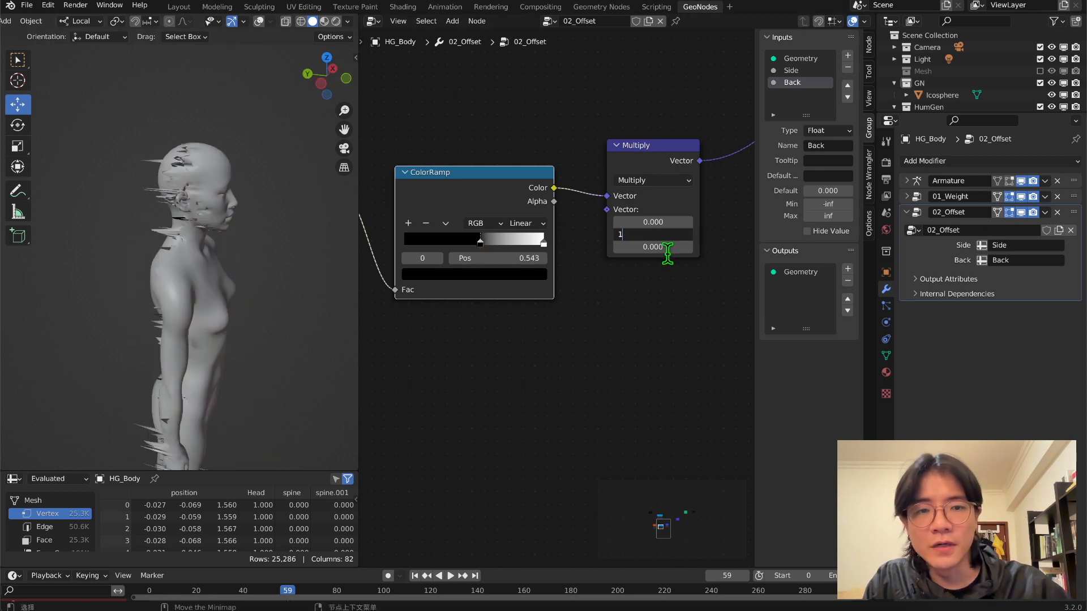
key(Return)
middle_drag(165, 231, 205, 327)
key(ctrl+s)
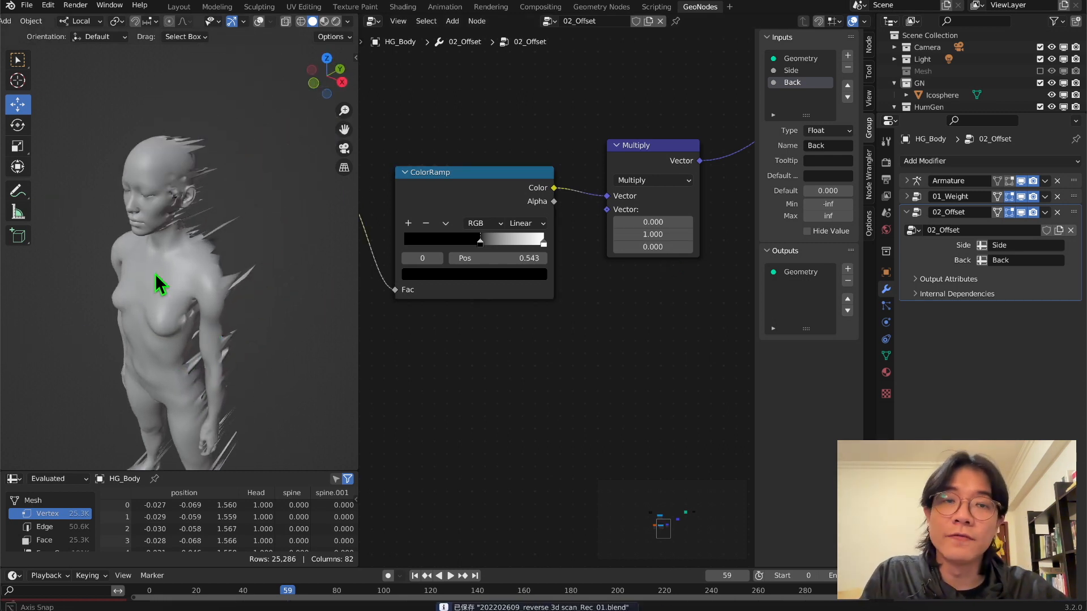
Collapse the 02_Offset modifier and add a Remesh modifier to HG_Body
middle_drag(158, 276, 136, 279)
click(908, 213)
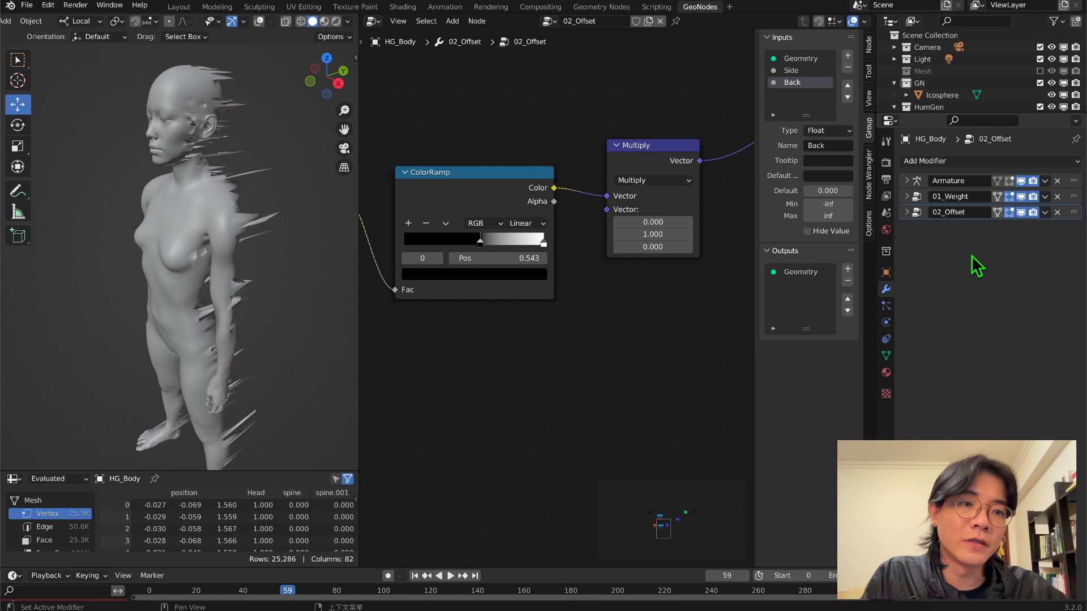
click(977, 161)
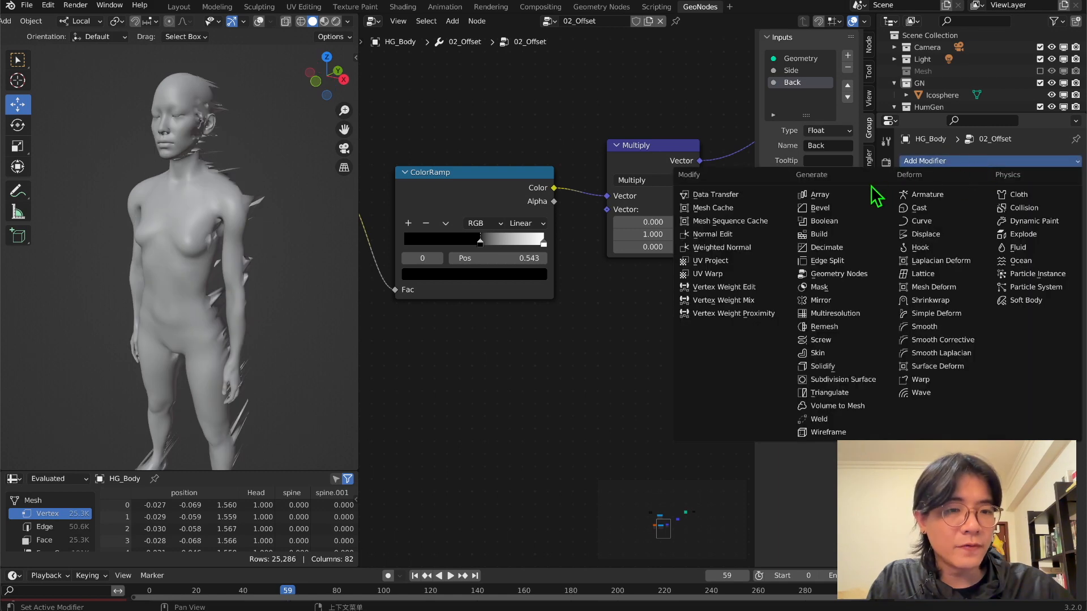
click(847, 332)
scroll(203, 257, down, 3)
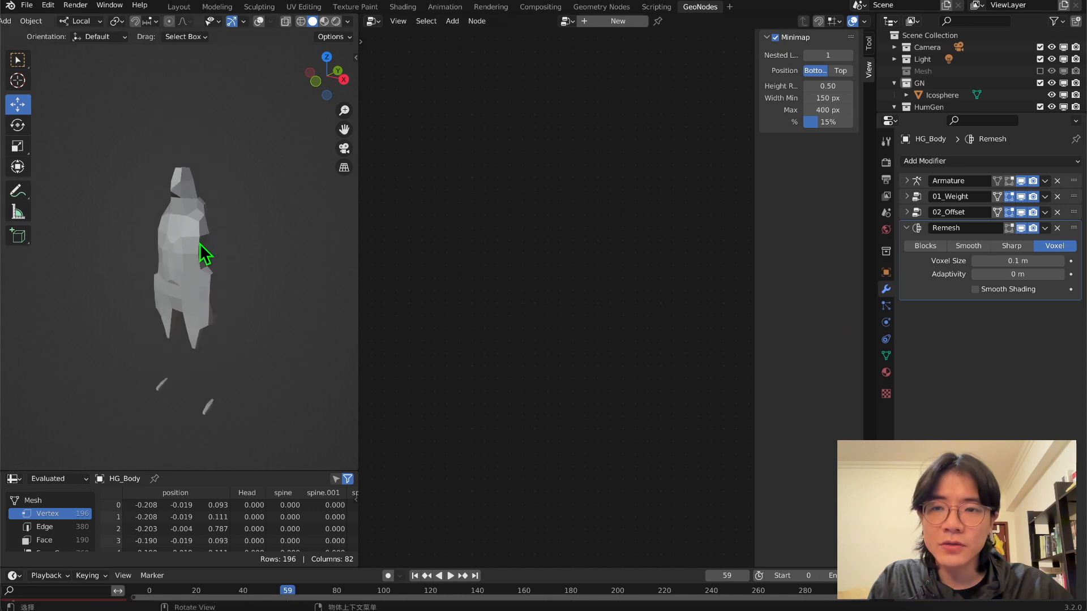
middle_drag(203, 257, 220, 259)
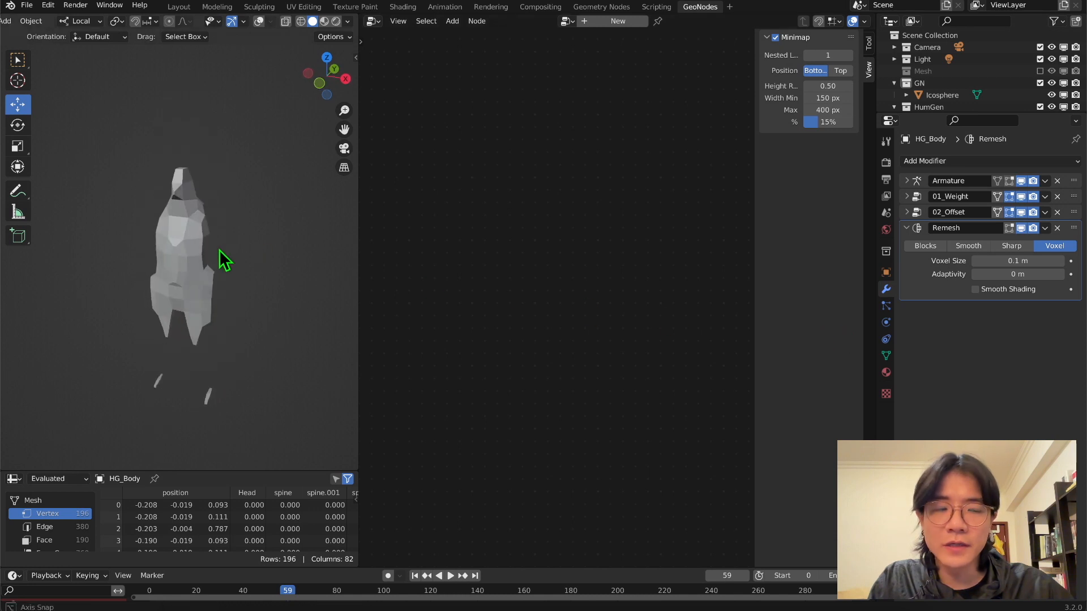
Set the Remesh modifier's voxel size to 0.01 m and check the body's detail from the side
click(1011, 261)
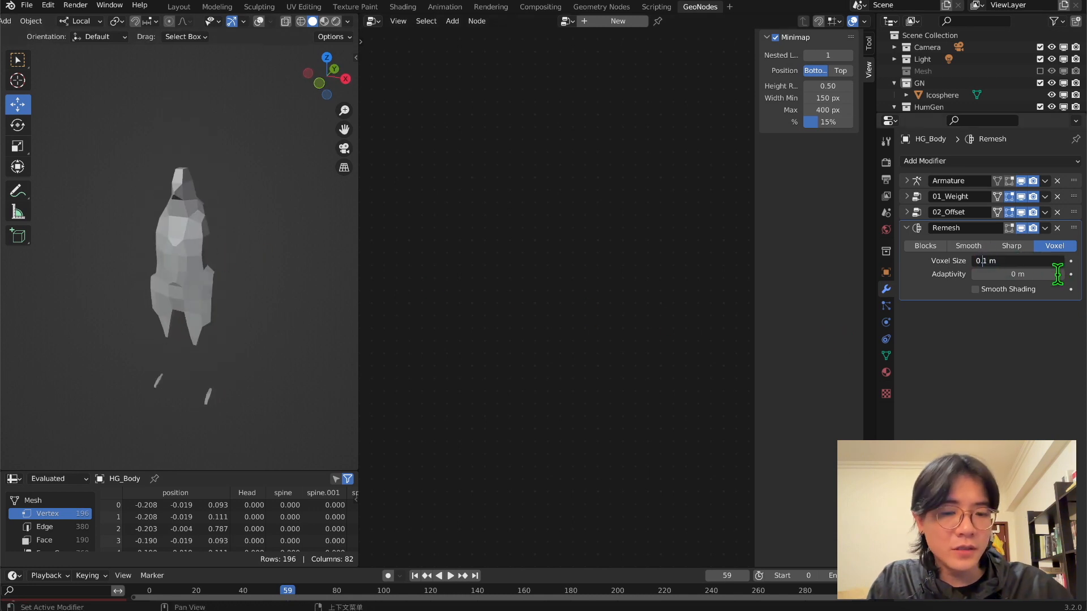
key(Return)
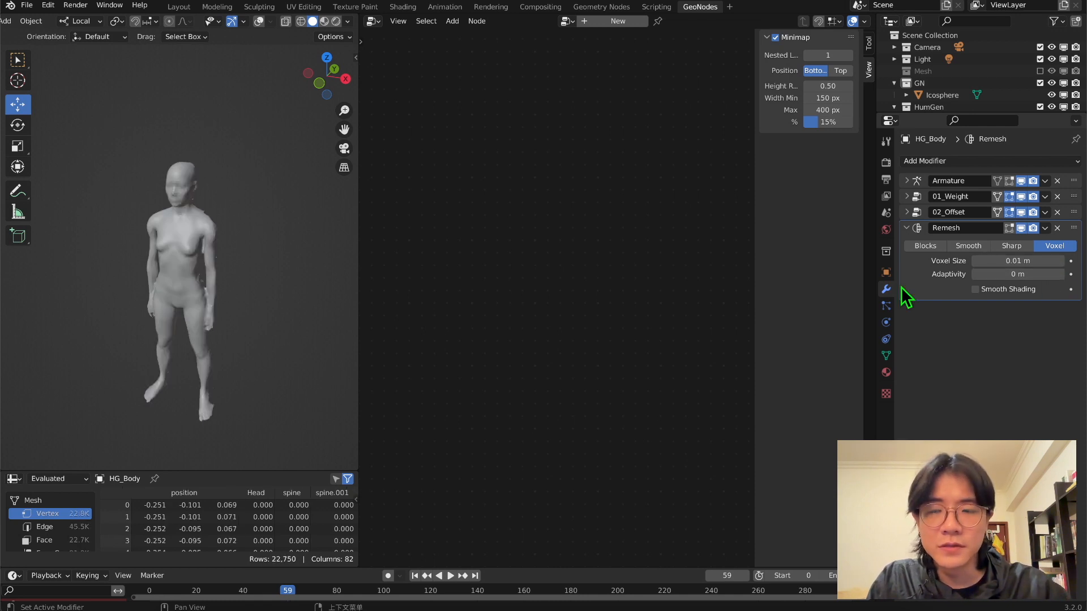
scroll(244, 240, up, 6)
middle_drag(242, 240, 162, 227)
scroll(157, 235, down, 6)
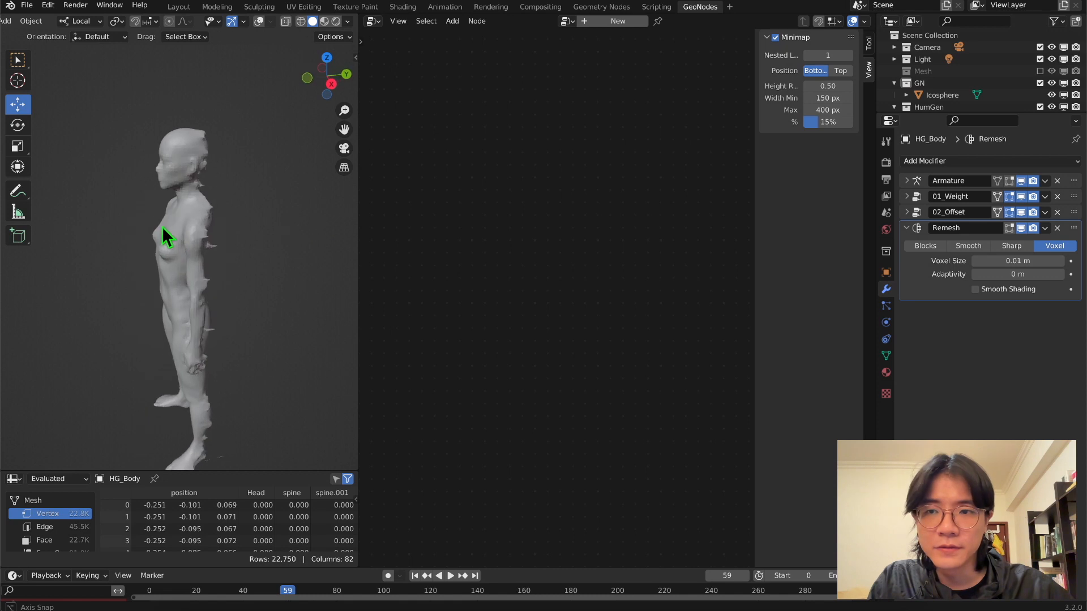
Reduce the Remesh voxel size to 0.005 m and view the body's upper half up close
click(1002, 262)
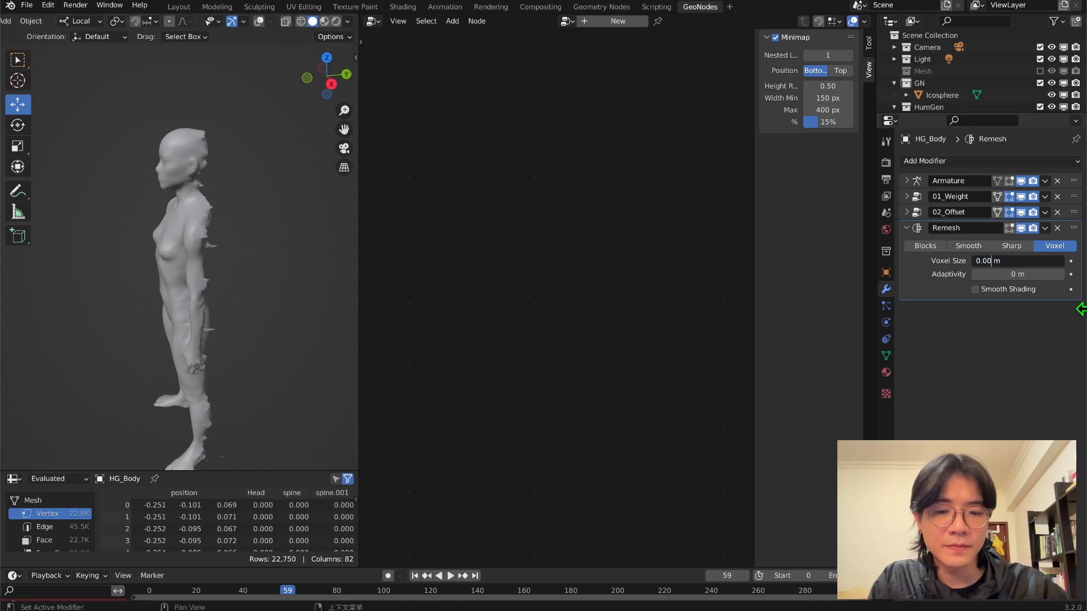
key(Return)
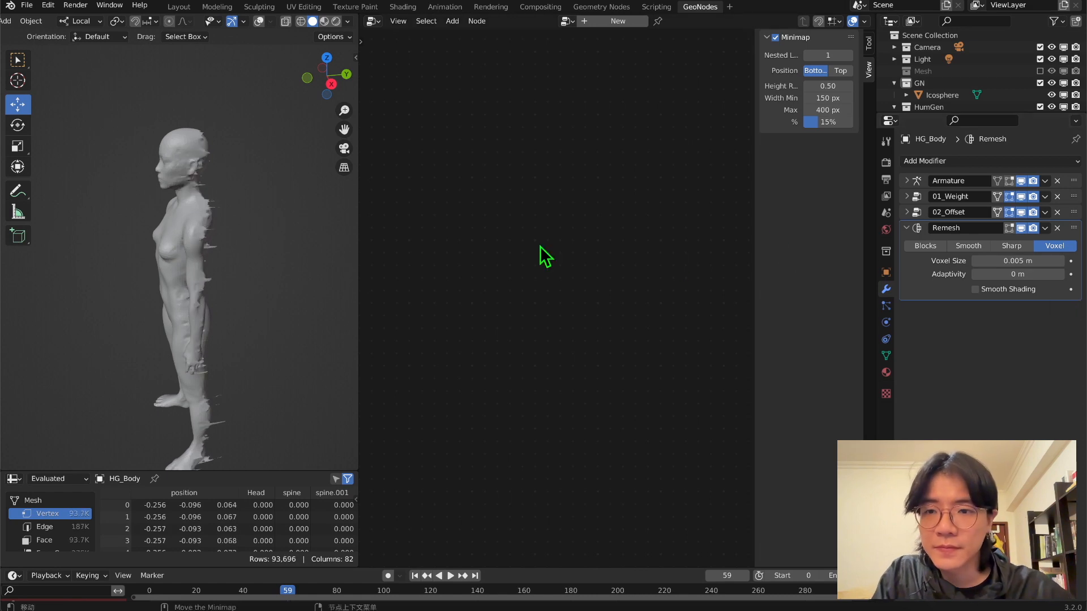
middle_drag(224, 207, 272, 188)
scroll(272, 188, up, 4)
Enable the wireframe overlay to examine the remeshed topology, leaving the viewport overlays hidden
click(259, 21)
click(272, 22)
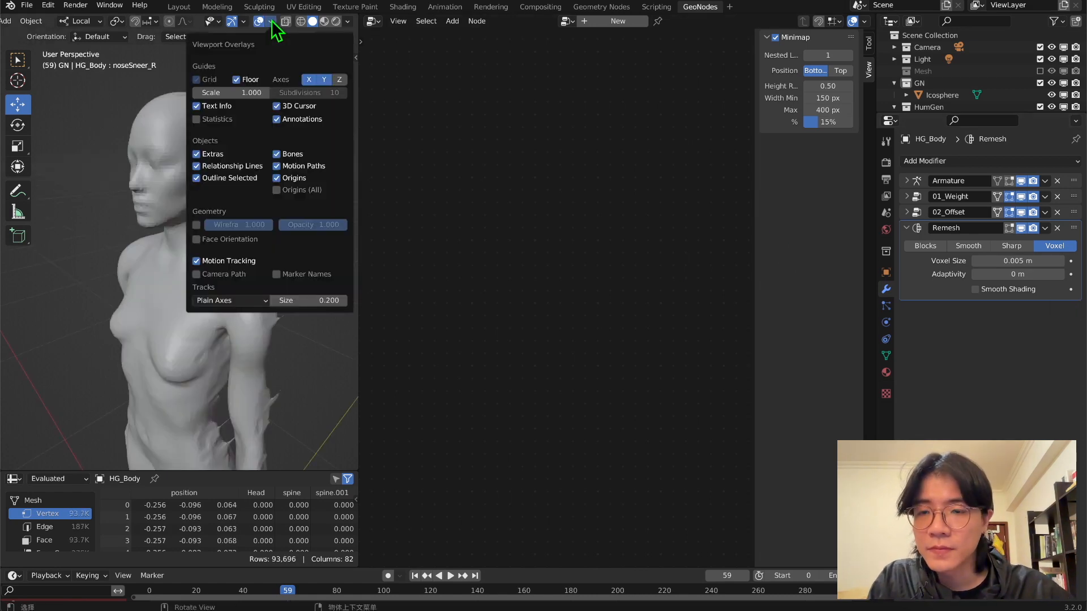
click(195, 225)
middle_drag(340, 147, 44, 207)
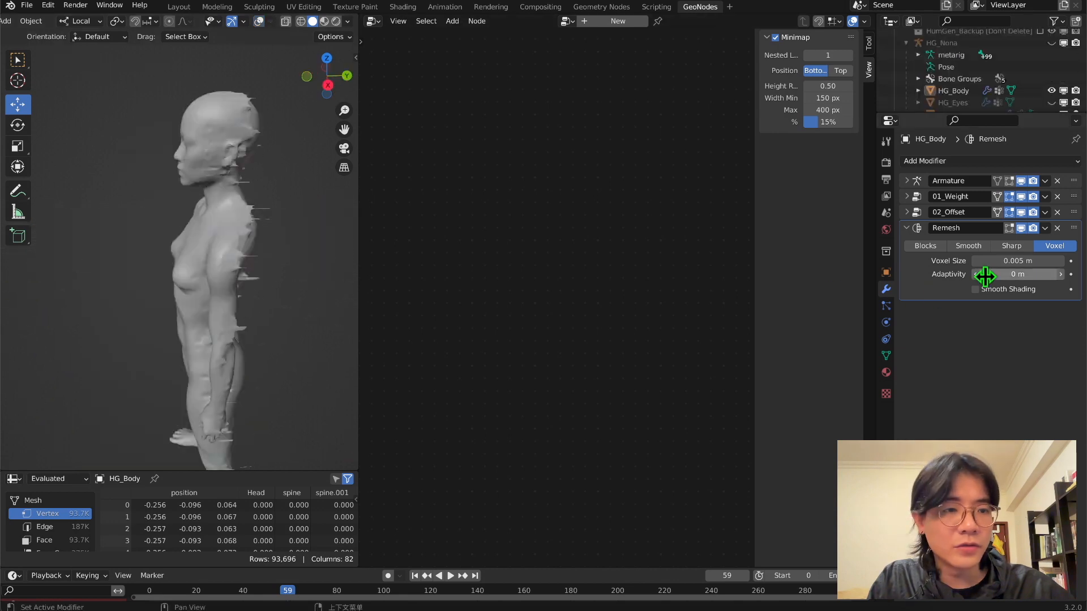
Set the Remesh voxel size to 0.002 m and check the finer result around the body
click(998, 274)
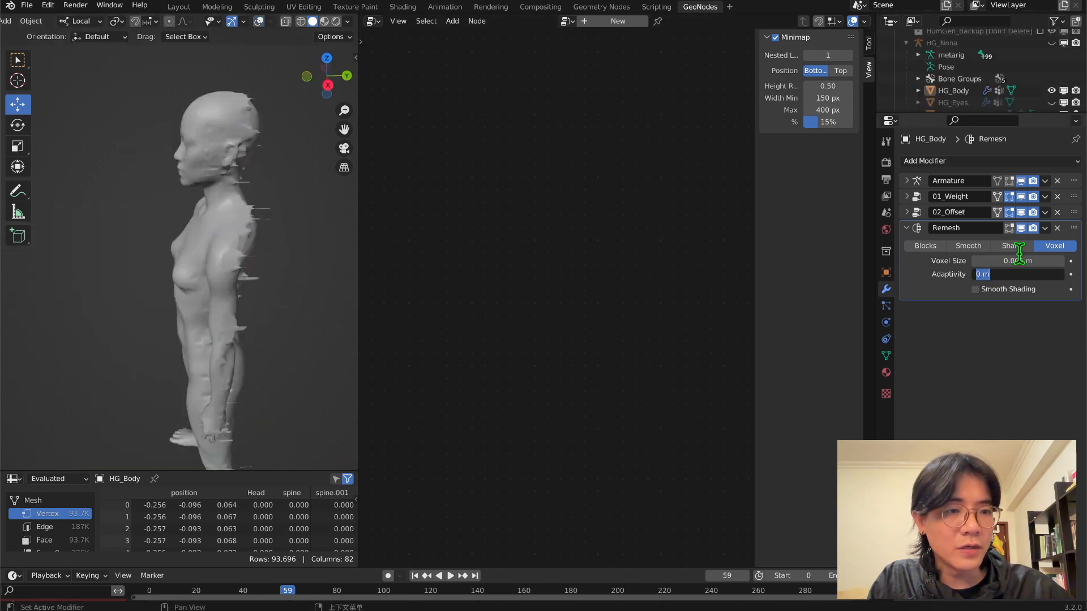
click(1001, 260)
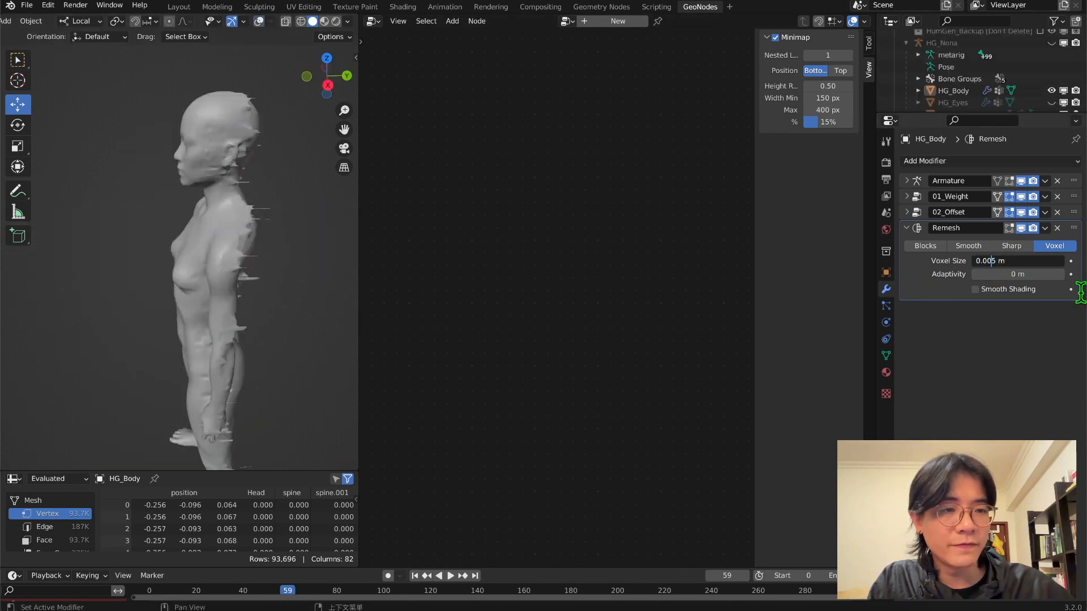
text(0.002)
key(Return)
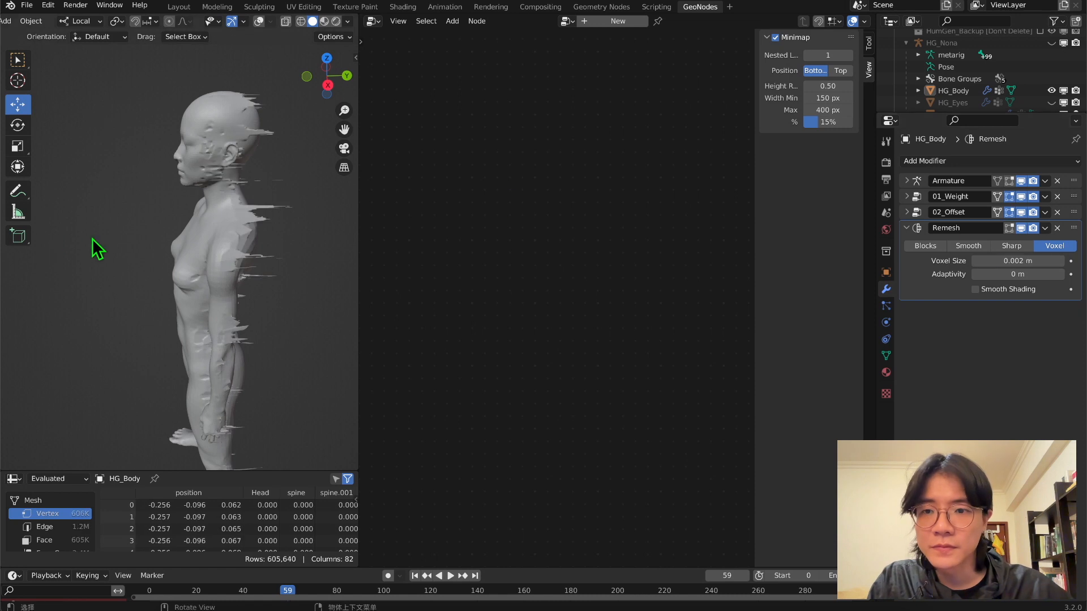
middle_drag(91, 120, 237, 120)
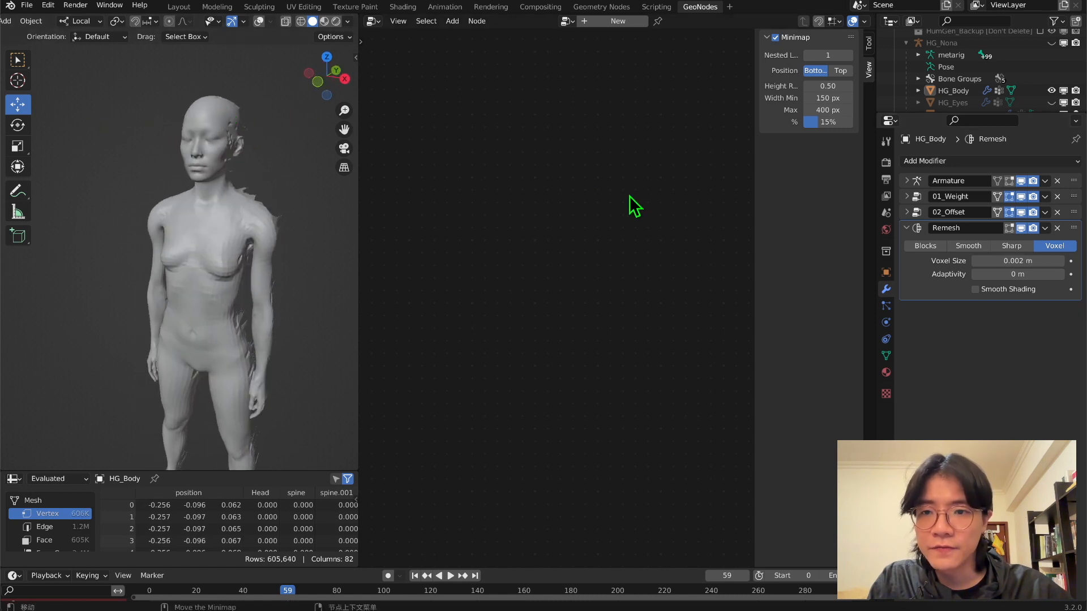
Set the Remesh voxel size to 0.003 m
click(991, 261)
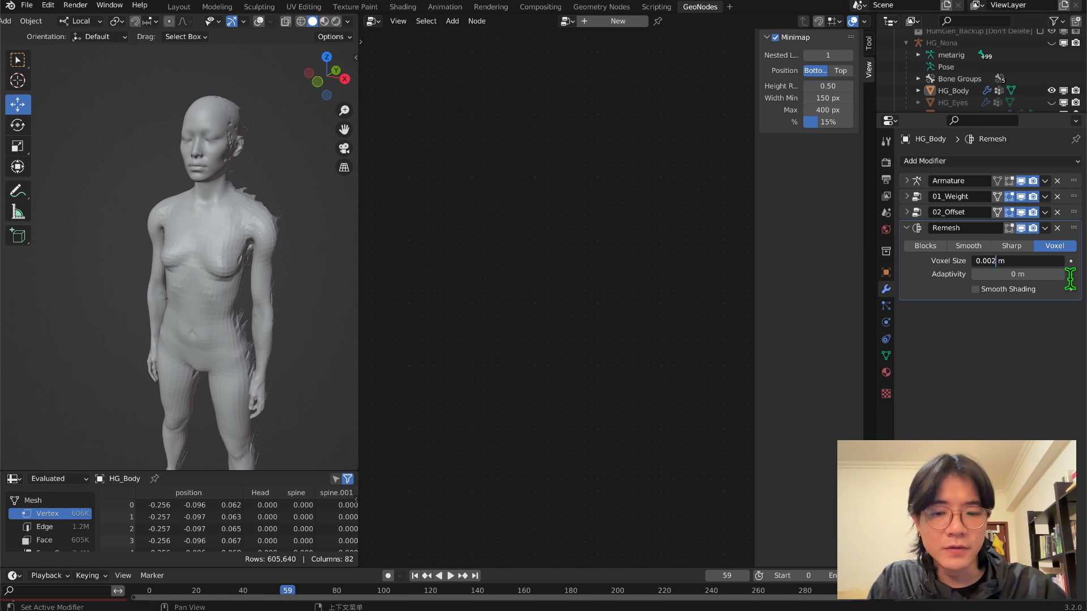
key(Return)
middle_drag(170, 238, 87, 235)
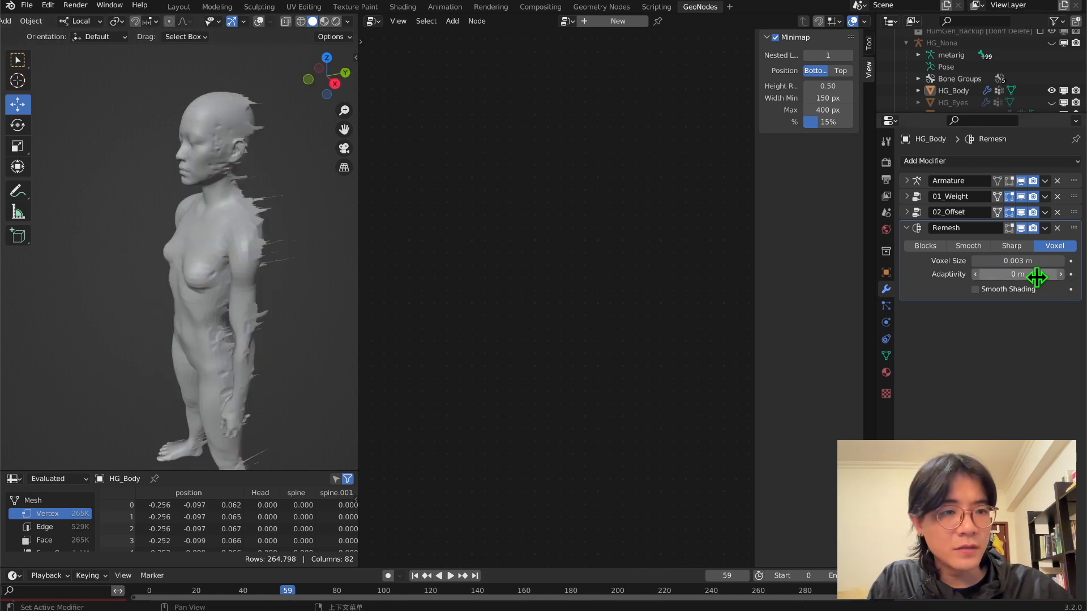
Set the Remesh modifier's adaptivity to 0.05 m and check the mesh density with the wireframe overlay
click(1013, 275)
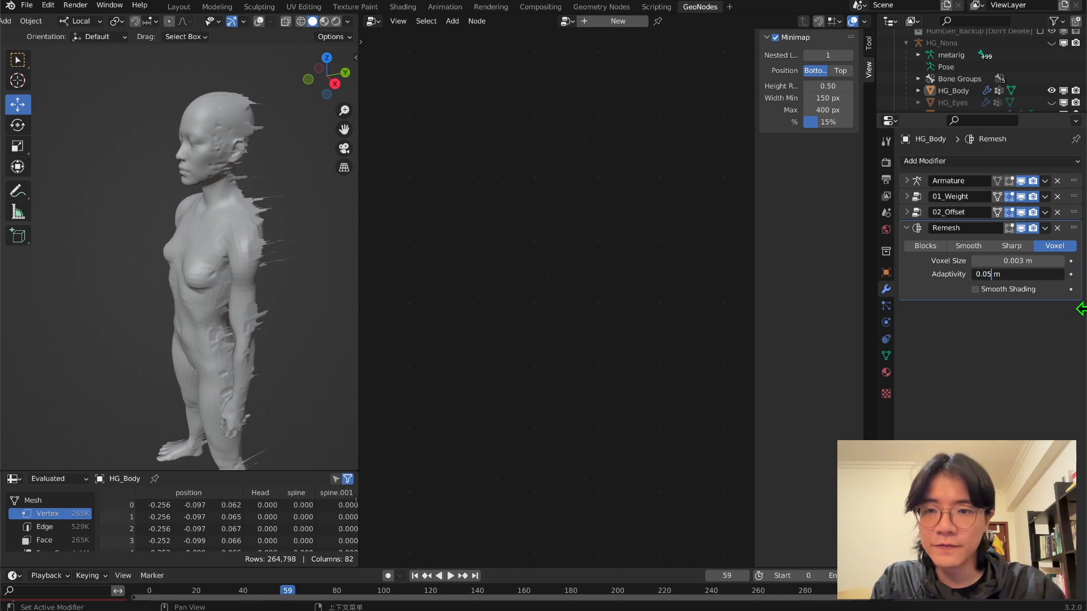
text(0.05)
key(Return)
middle_drag(277, 213, 17, 218)
middle_drag(173, 250, 319, 243)
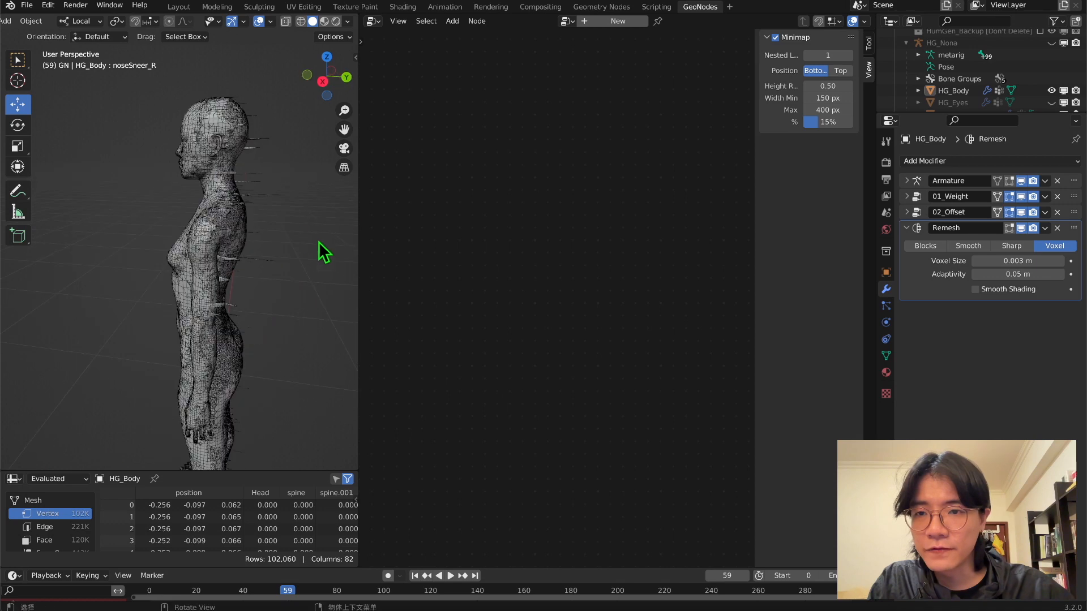
scroll(287, 226, up, 4)
scroll(287, 226, down, 3)
middle_drag(248, 230, 293, 243)
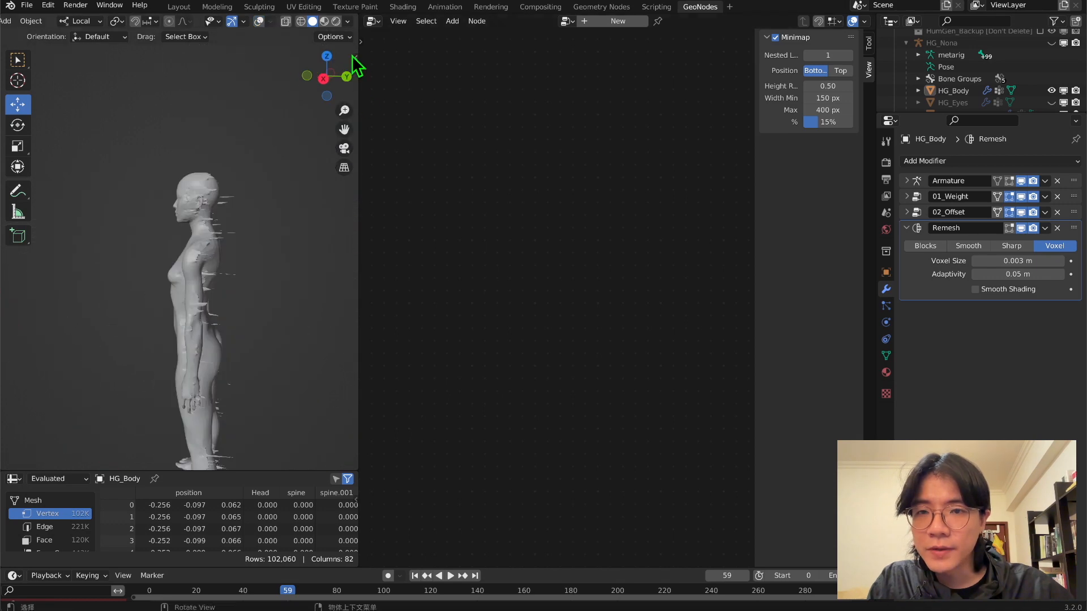
Select the Icosphere and move it sideways and closer to the HG_Body figure
click(329, 75)
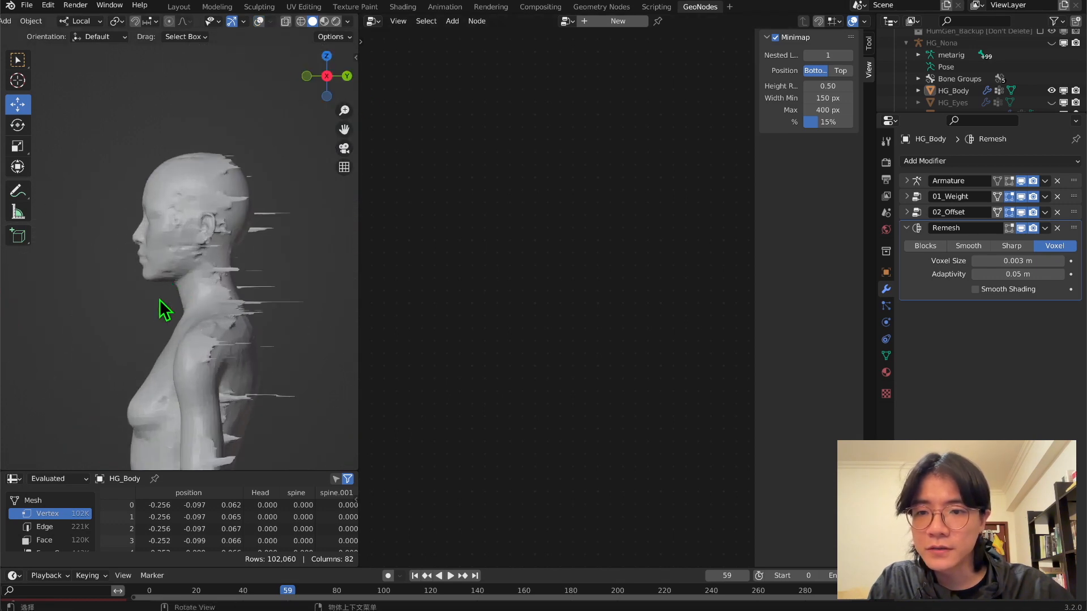
middle_drag(160, 300, 257, 315)
scroll(253, 308, down, 5)
middle_drag(224, 259, 175, 262)
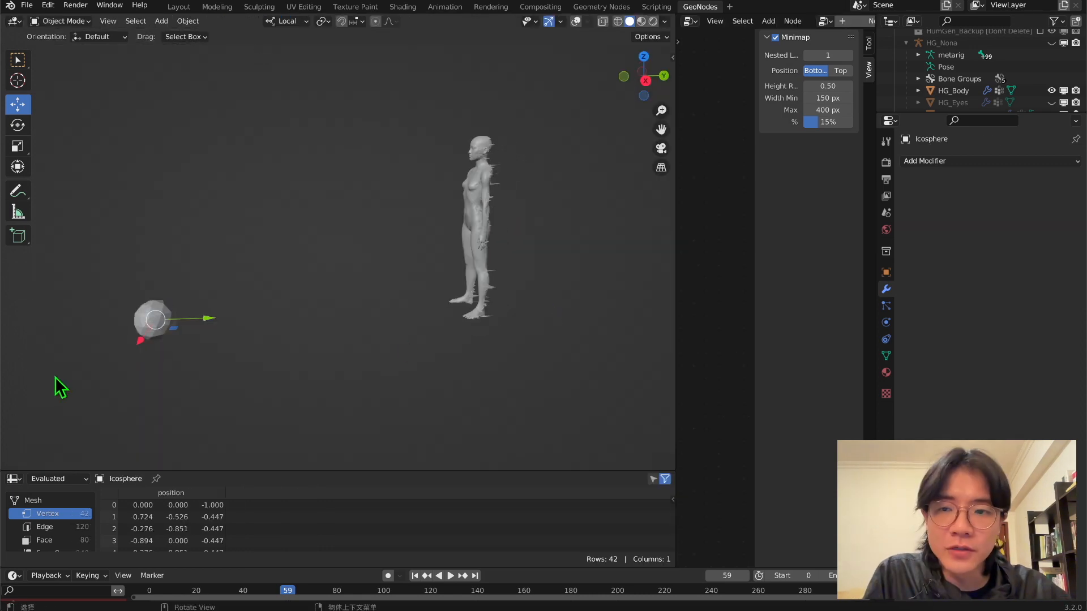
middle_drag(55, 378, 206, 339)
drag(168, 351, 219, 414)
middle_drag(267, 335, 245, 253)
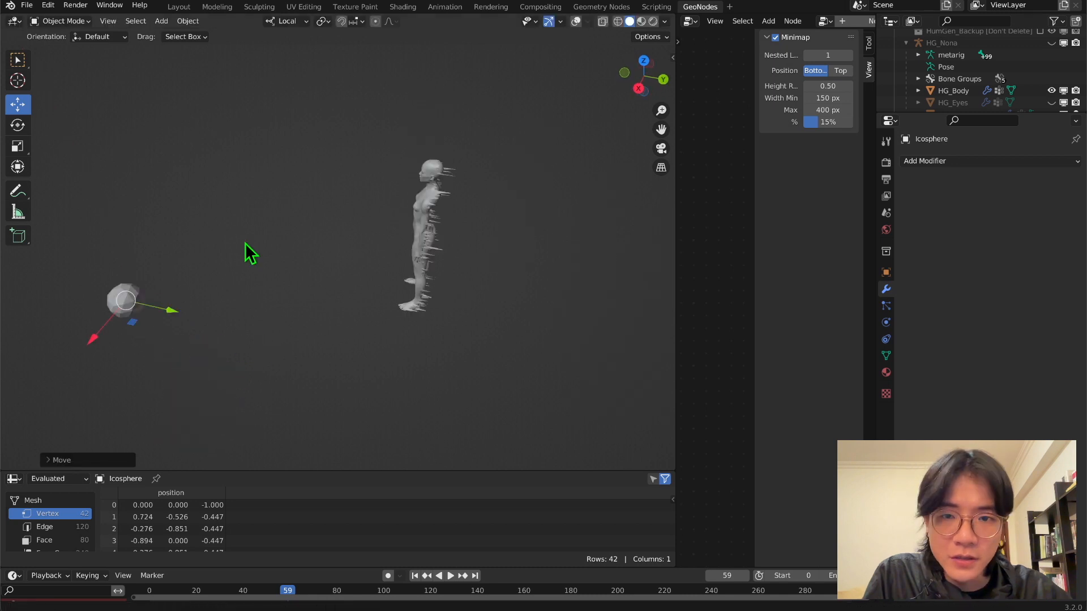
drag(174, 321, 339, 370)
Examine how the body's spikes and holes respond to the Icosphere's position, from the side and the front
middle_drag(426, 329, 308, 322)
scroll(308, 278, up, 6)
scroll(308, 279, down, 6)
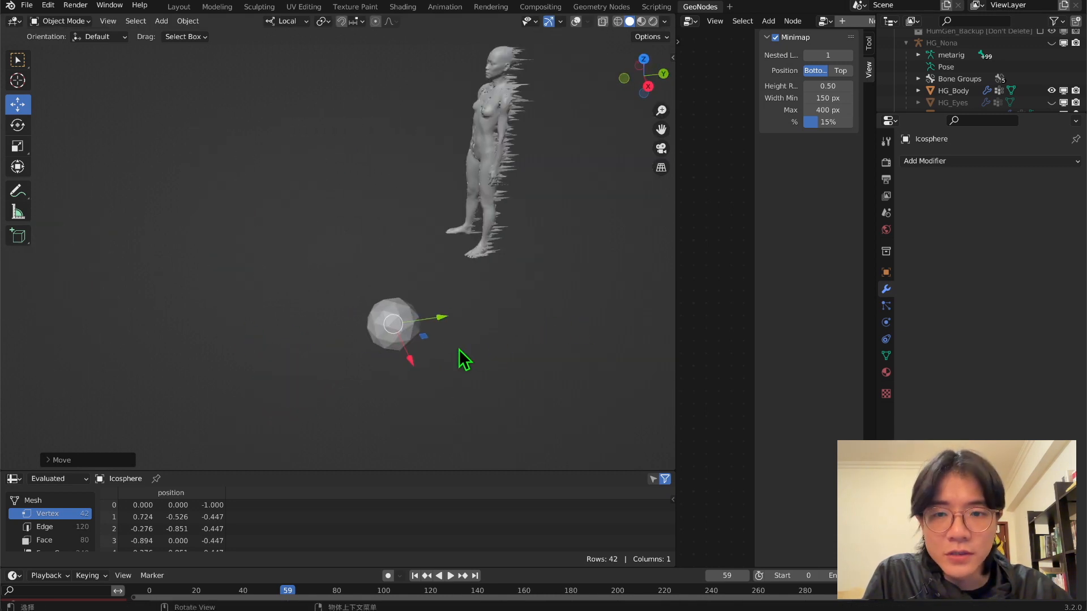
middle_drag(345, 280, 385, 259)
scroll(509, 256, up, 2)
scroll(274, 320, up, 5)
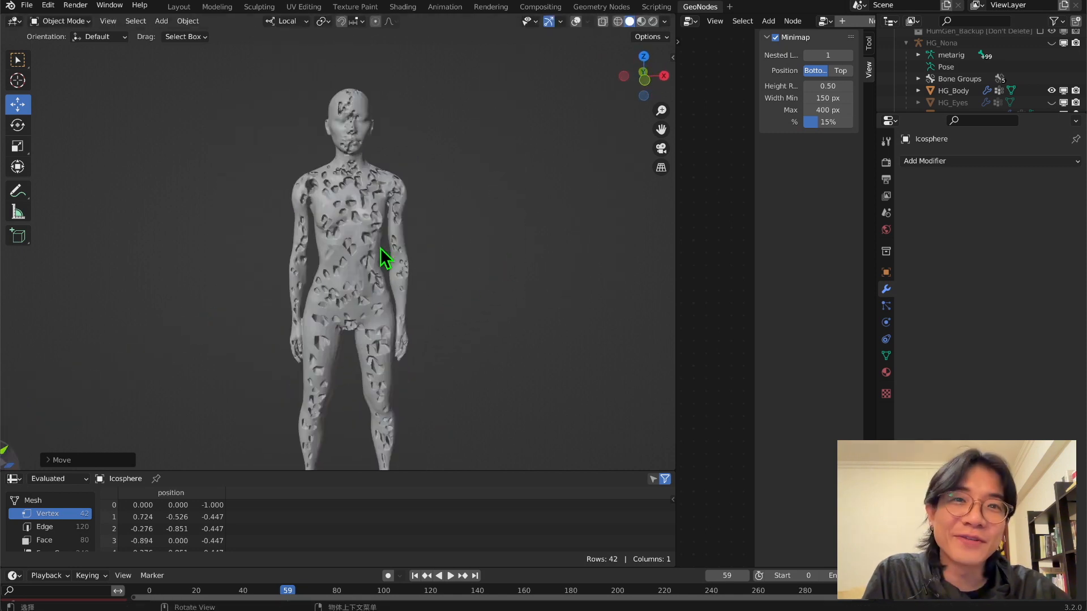
mouse_move(325, 233)
middle_down()
mouse_move(325, 283)
mouse_move(279, 316)
mouse_move(309, 232)
middle_up()
scroll(279, 316, down, 7)
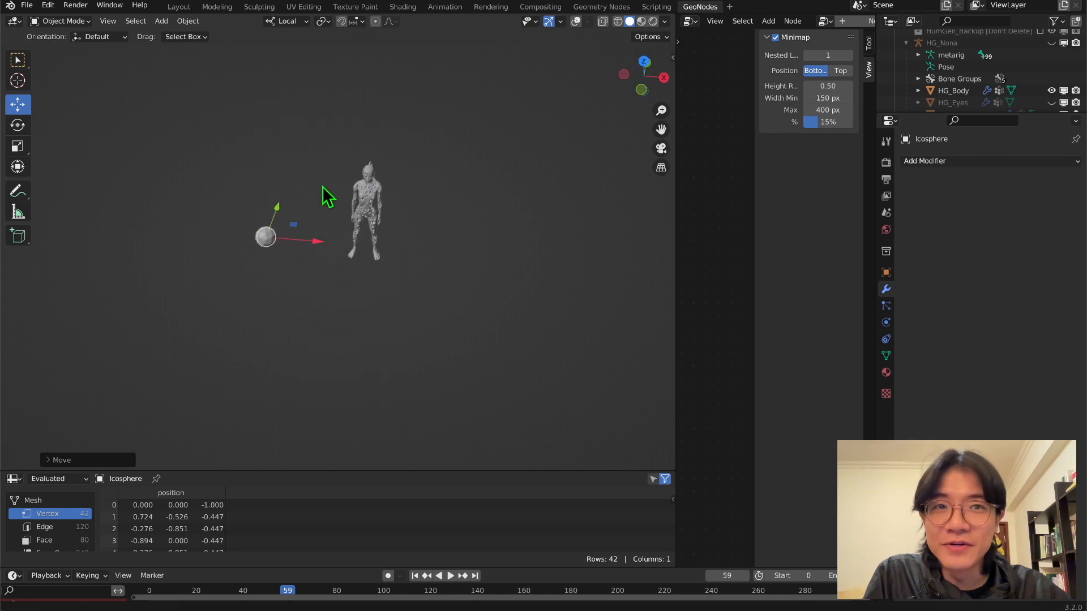
Reselect the HG_Body figure and bring its 02_Offset node tree back into view
middle_drag(323, 187, 312, 211)
middle_drag(223, 272, 299, 291)
scroll(221, 380, up, 4)
middle_drag(189, 306, 108, 331)
click(238, 355)
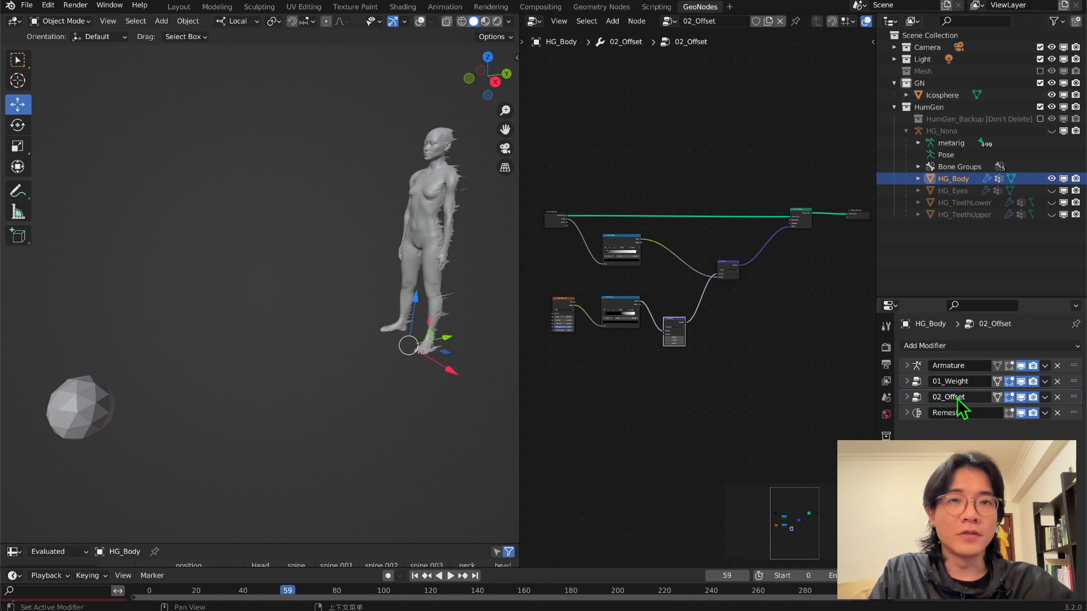
Add an Object Info node for the Icosphere, set it to Relative, and connect its Location to the Multiply node's second vector input
drag(942, 95, 627, 409)
key(KP_Decimal)
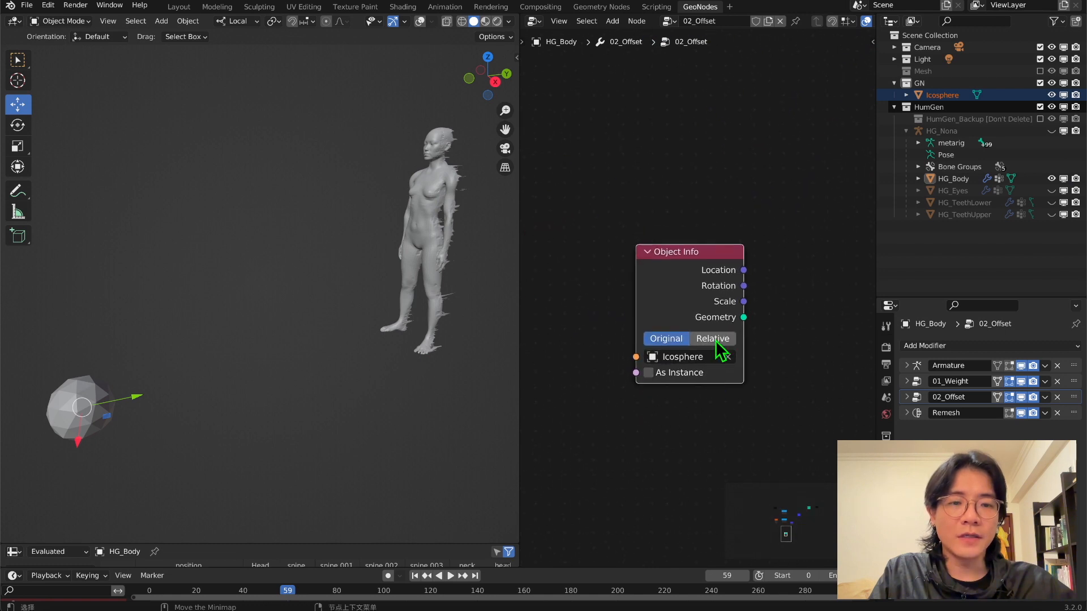
click(715, 340)
scroll(704, 225, down, 4)
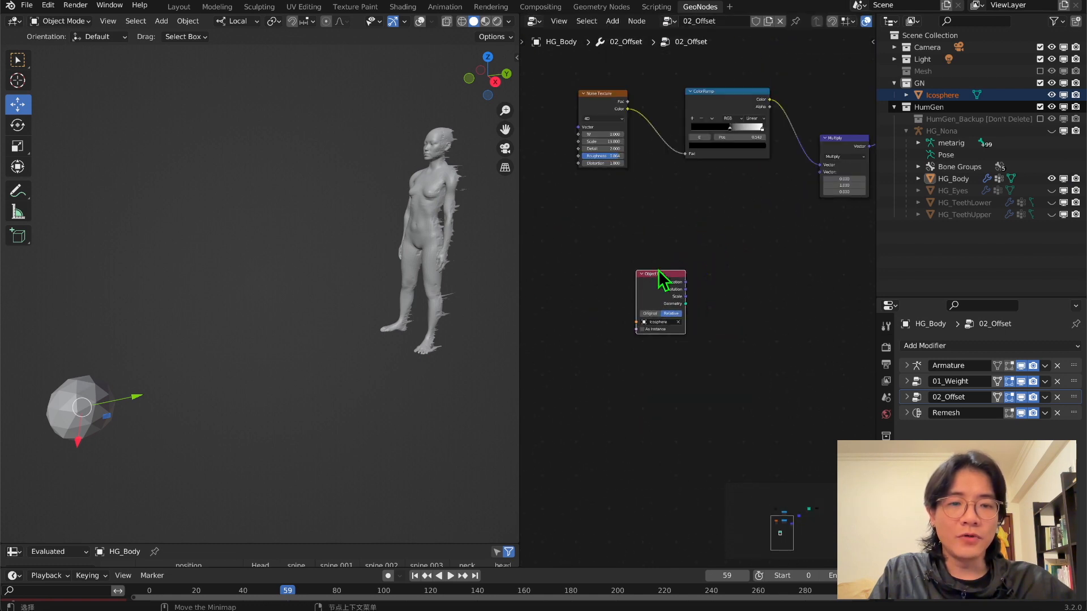
drag(686, 282, 819, 173)
middle_drag(499, 245, 318, 266)
scroll(313, 292, down, 3)
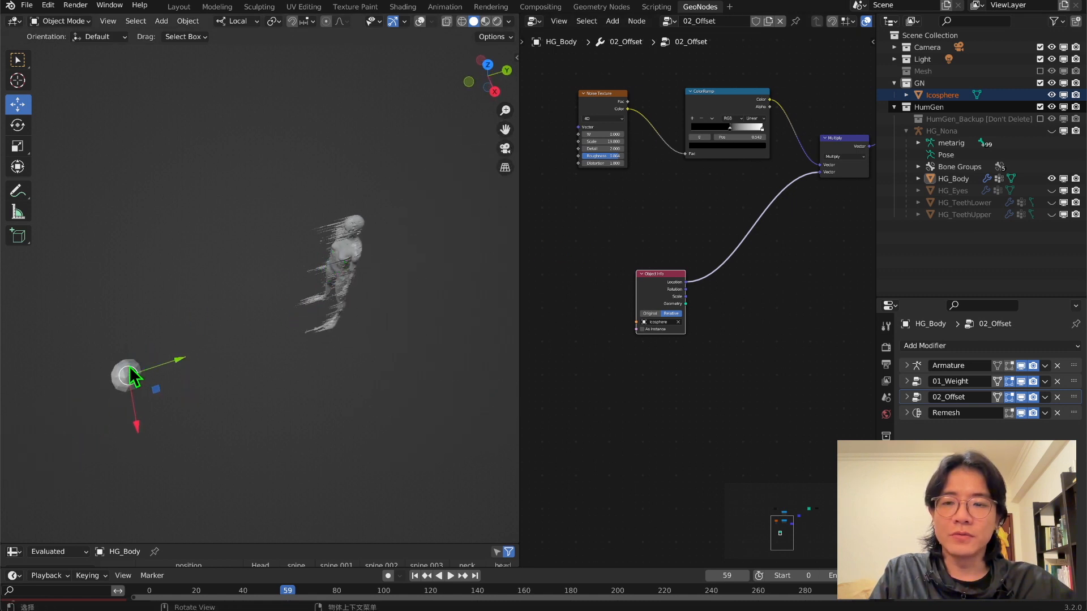
middle_drag(155, 377, 139, 361)
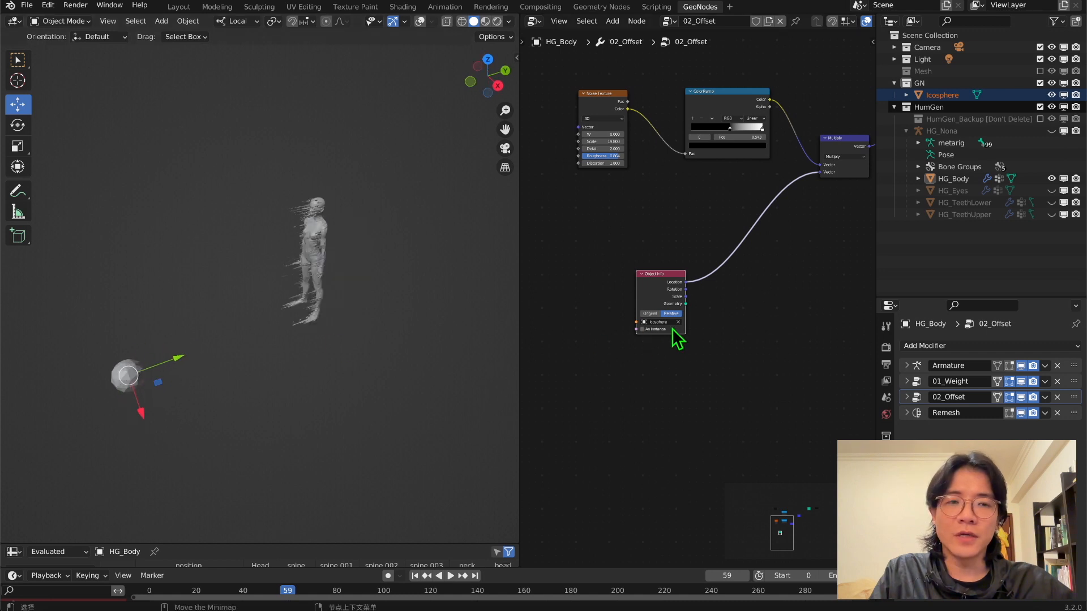
Insert a Vector Math node set to Scale between the Object Info node's Location and the Multiply node
middle_drag(806, 306, 776, 313)
click(776, 313)
key(shift+a)
text(s)
text(vm)
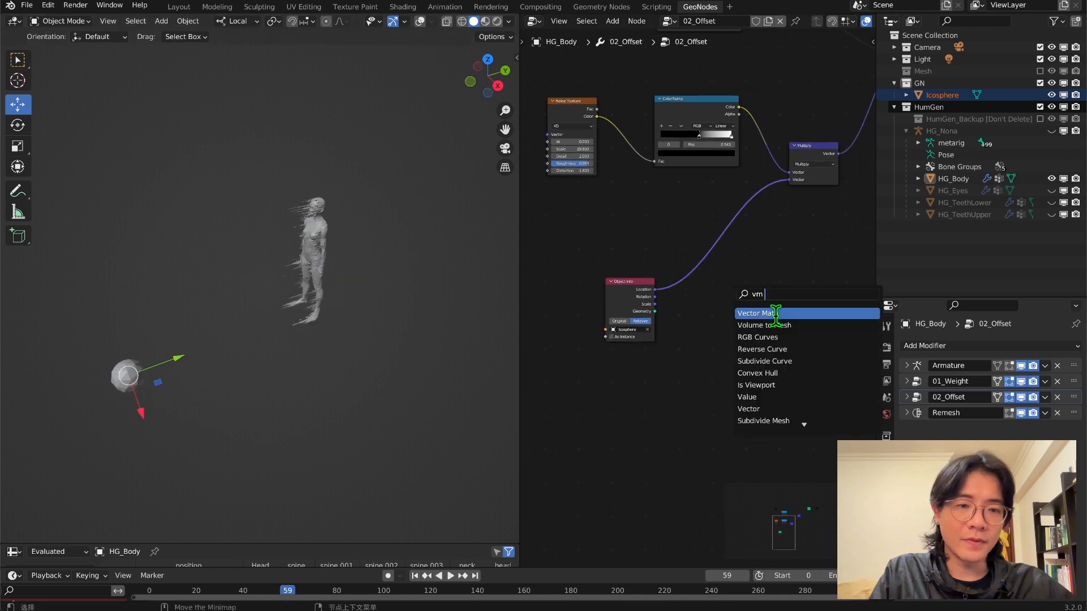
click(776, 313)
click(743, 258)
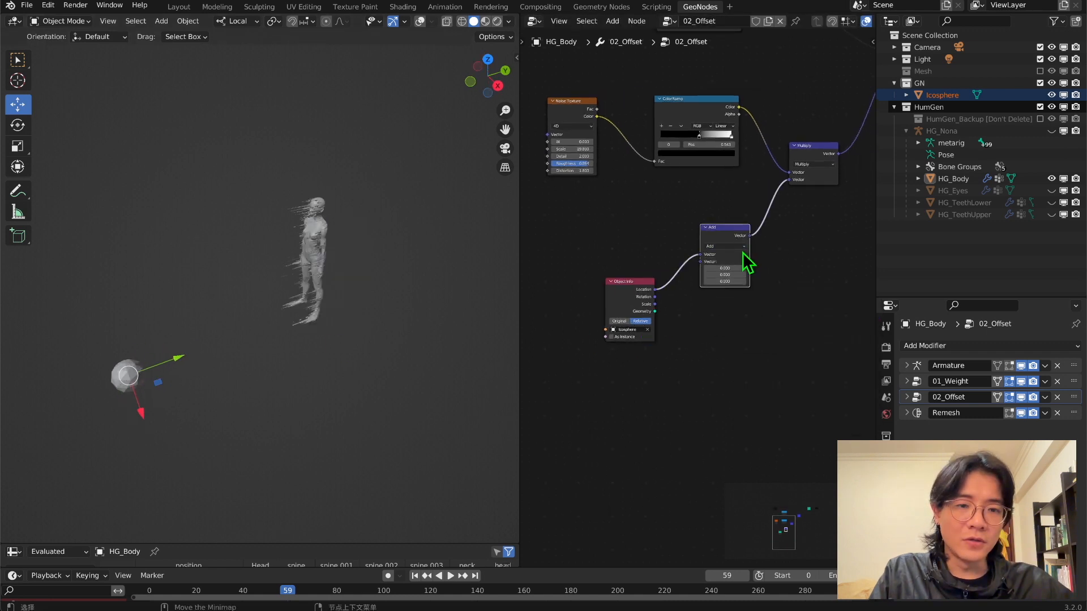
scroll(742, 249, up, 2)
click(736, 227)
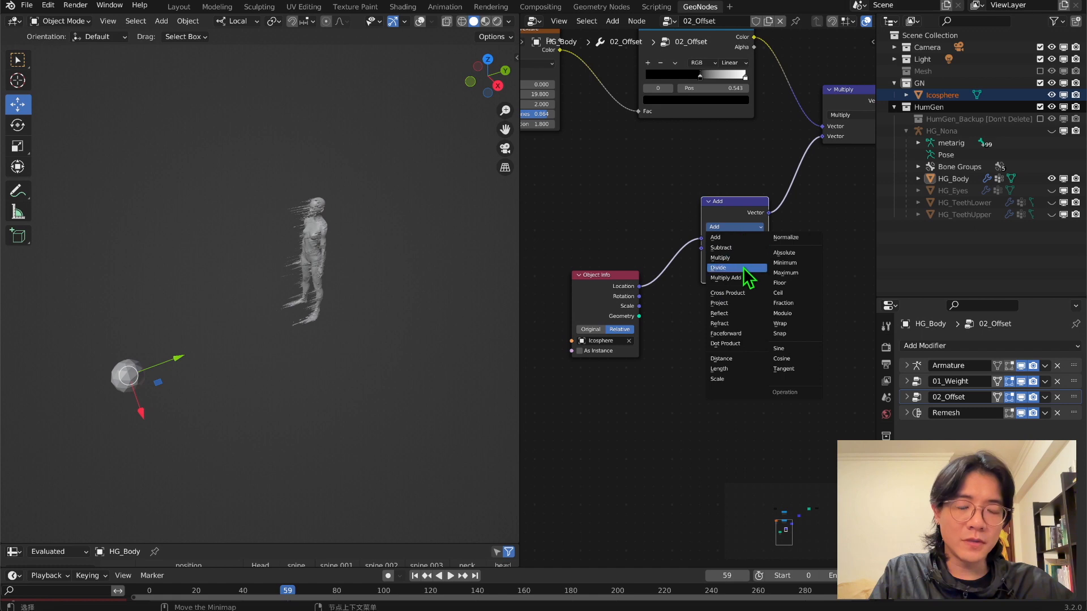
click(730, 379)
Set the factor of the new Scale node after Object Info to -1
scroll(766, 253, up, 1)
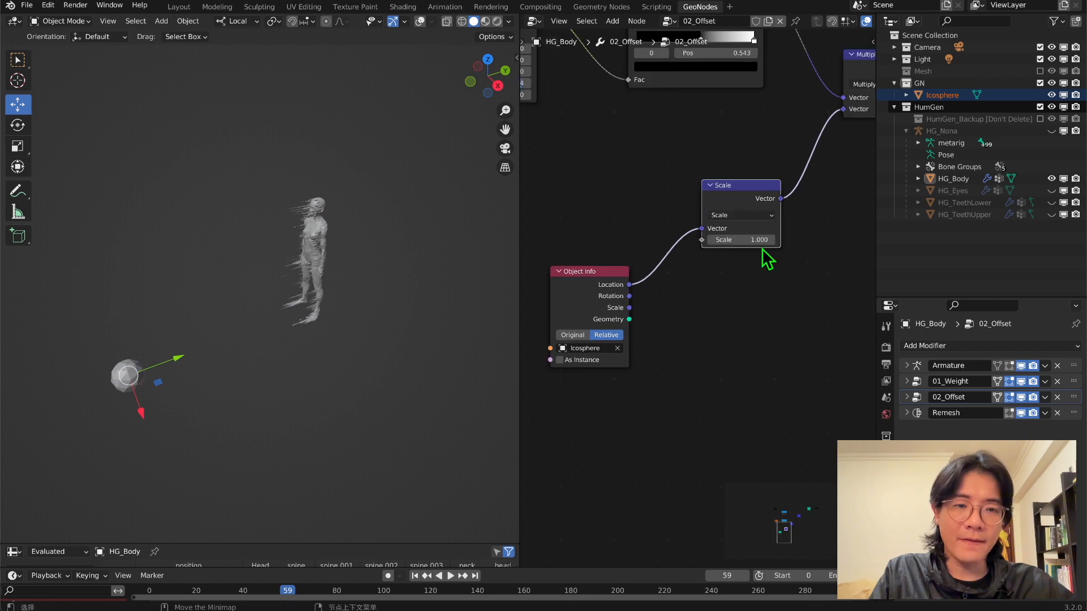
double_click(757, 240)
key(Left)
text(-)
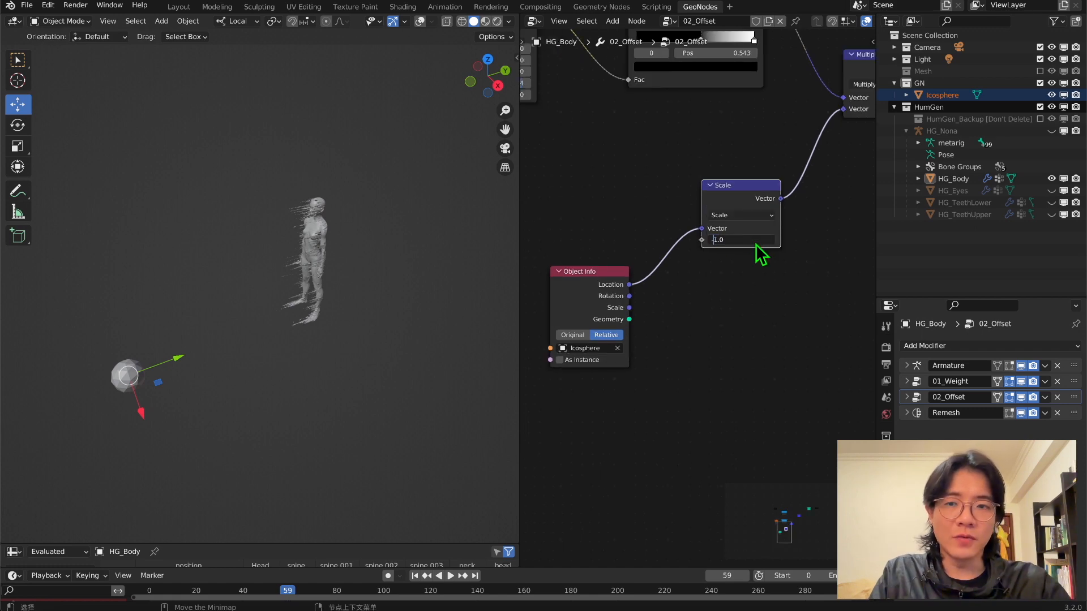
key(Return)
From above, move the Icosphere sideways and then closer to the body, and check the direction of the spikes
middle_drag(430, 221, 335, 243)
scroll(335, 242, up, 5)
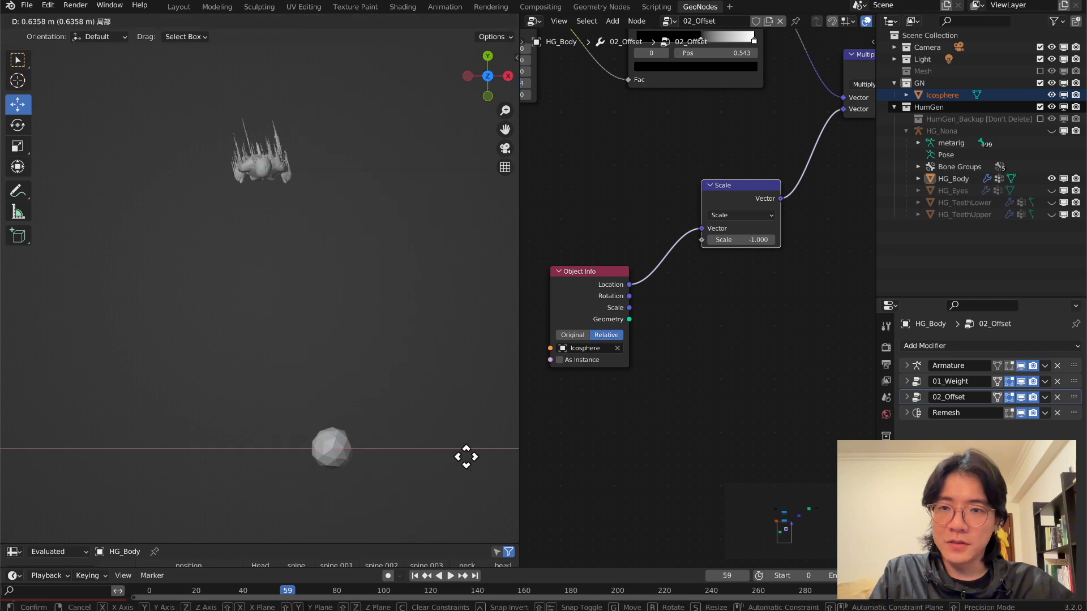
drag(466, 457, 482, 456)
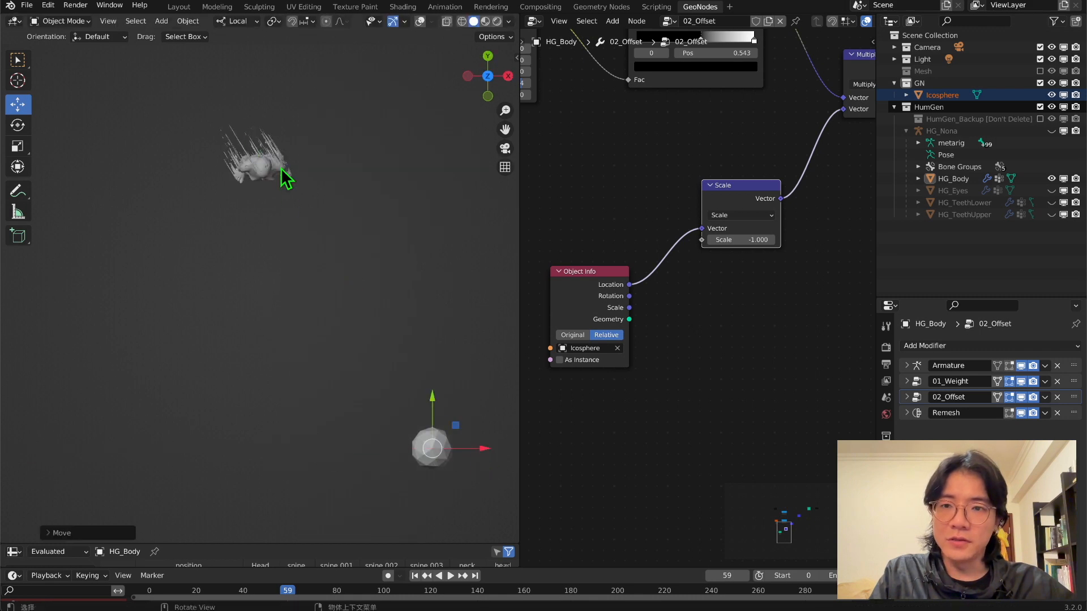
drag(437, 407, 428, 315)
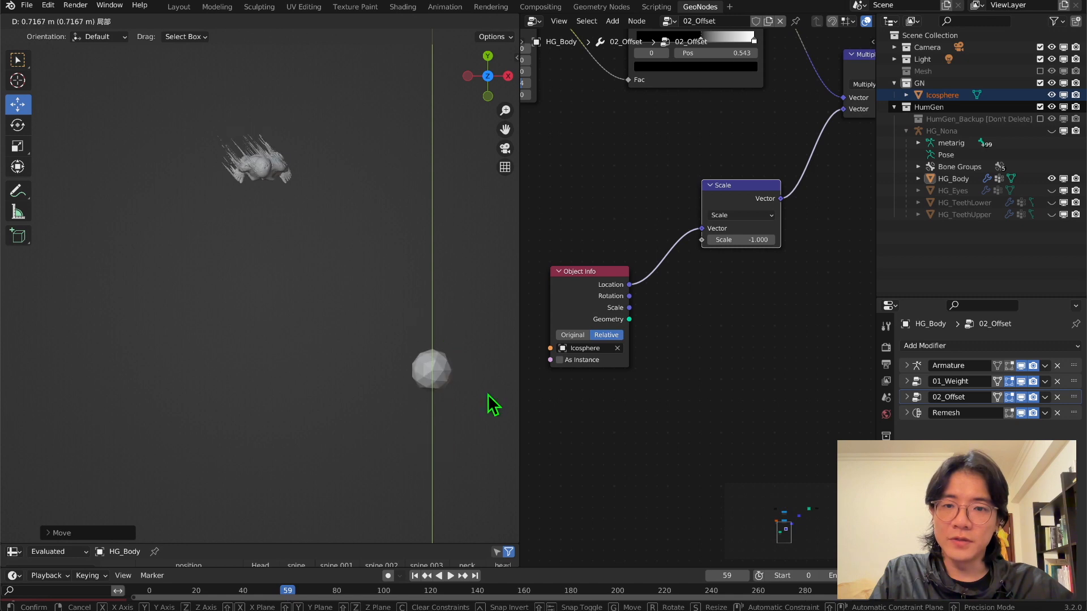
drag(487, 386, 452, 387)
drag(401, 334, 414, 143)
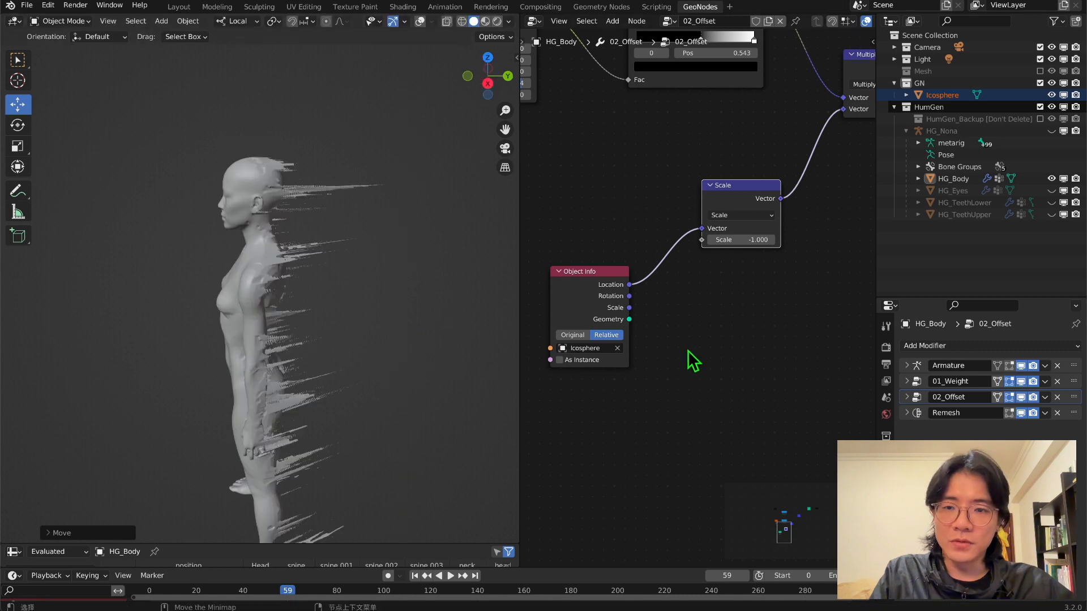
Duplicate the Scale node and insert the copy between the final Scale node and the Set Position node's Offset
scroll(691, 359, down, 2)
middle_drag(717, 310, 622, 386)
click(622, 334)
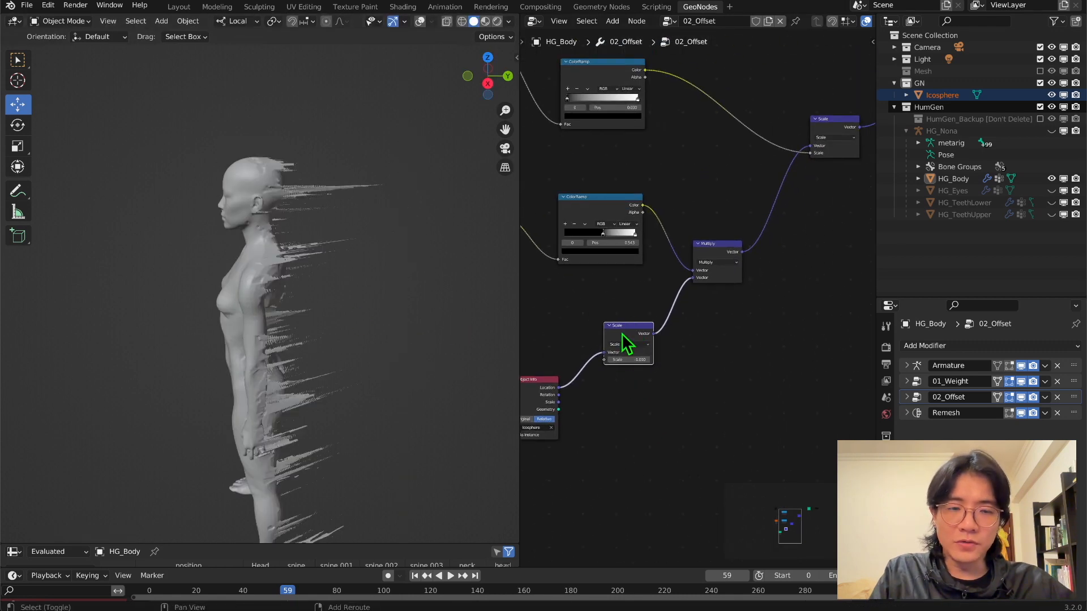
key(shift+d)
click(764, 312)
middle_drag(794, 287, 709, 354)
drag(691, 386, 801, 283)
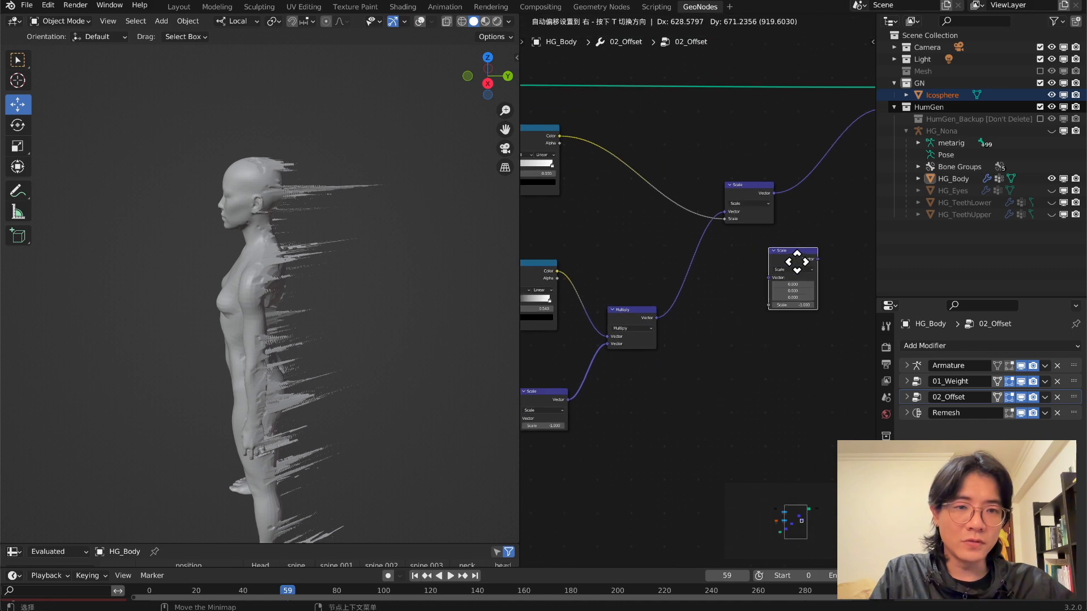
middle_drag(802, 283, 685, 357)
drag(702, 340, 722, 240)
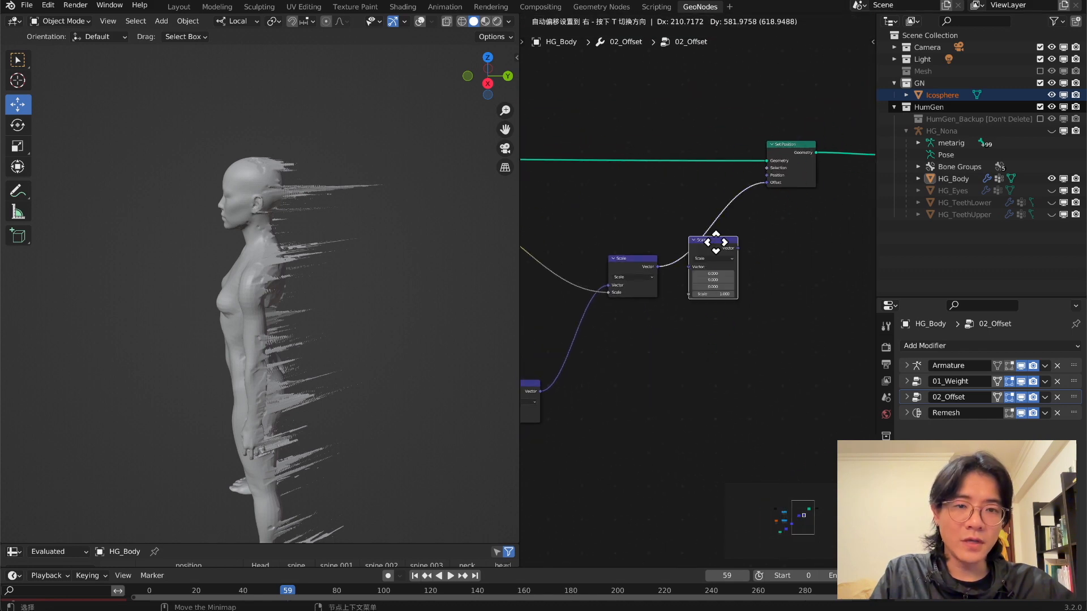
Try a factor of 0.5 on the Scale node feeding Set Position, and settle on 0.3
scroll(696, 306, up, 1)
click(736, 271)
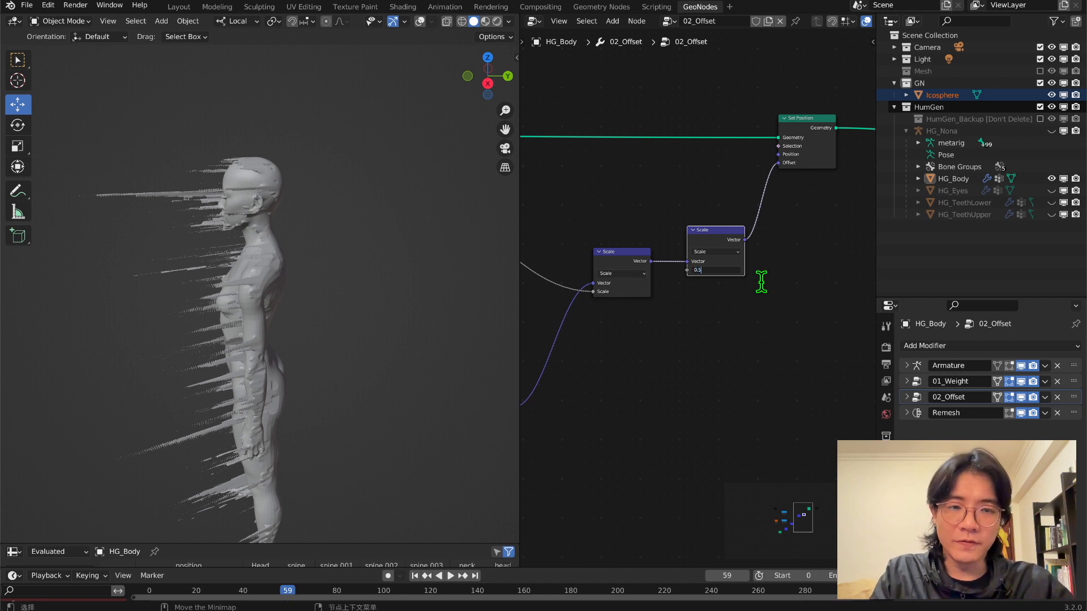
text(0.5)
key(Return)
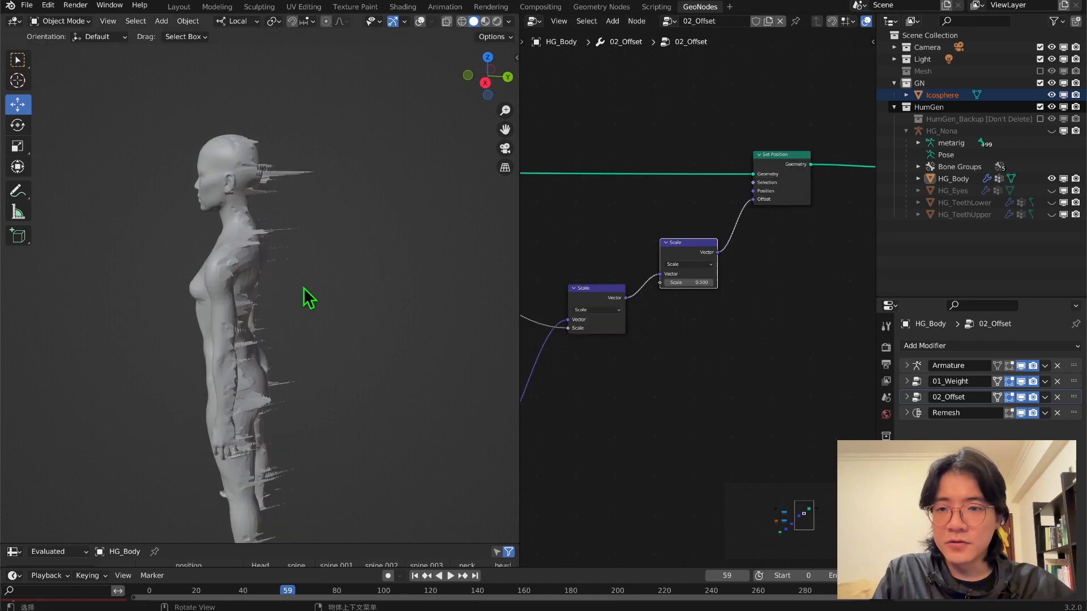
drag(696, 280, 674, 281)
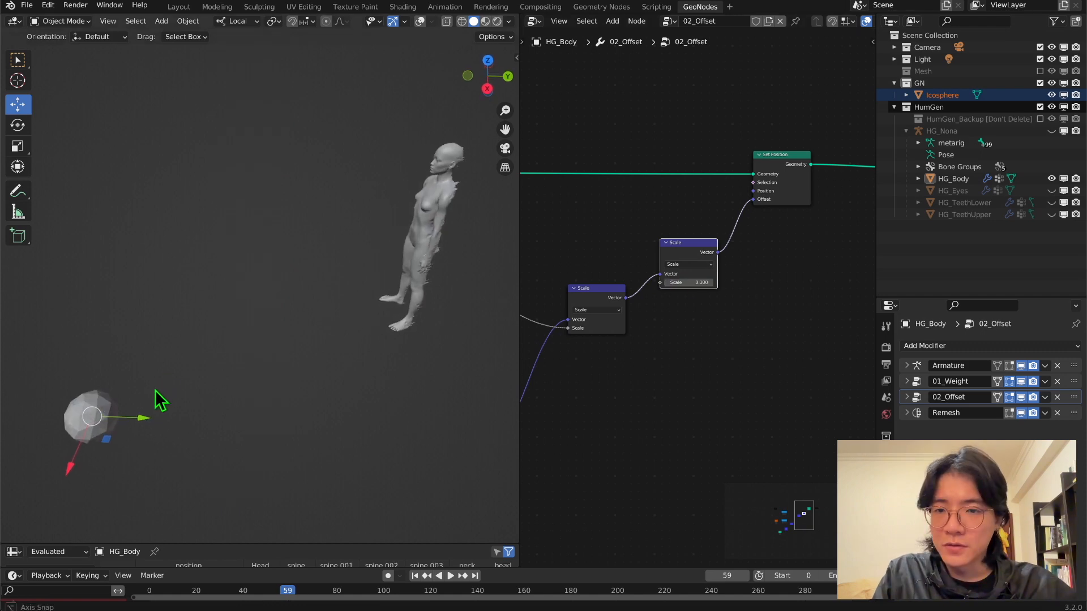
Move the Icosphere about -3 m along its local X axis and inspect the holes around the torso and arm up close
middle_drag(155, 391, 133, 402)
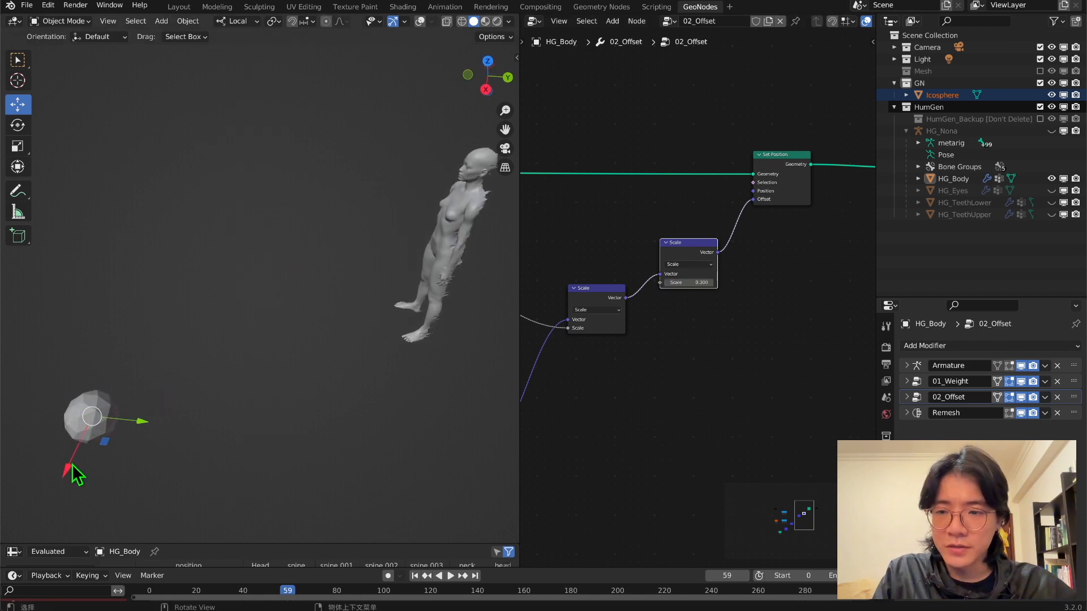
key(g)
key(x)
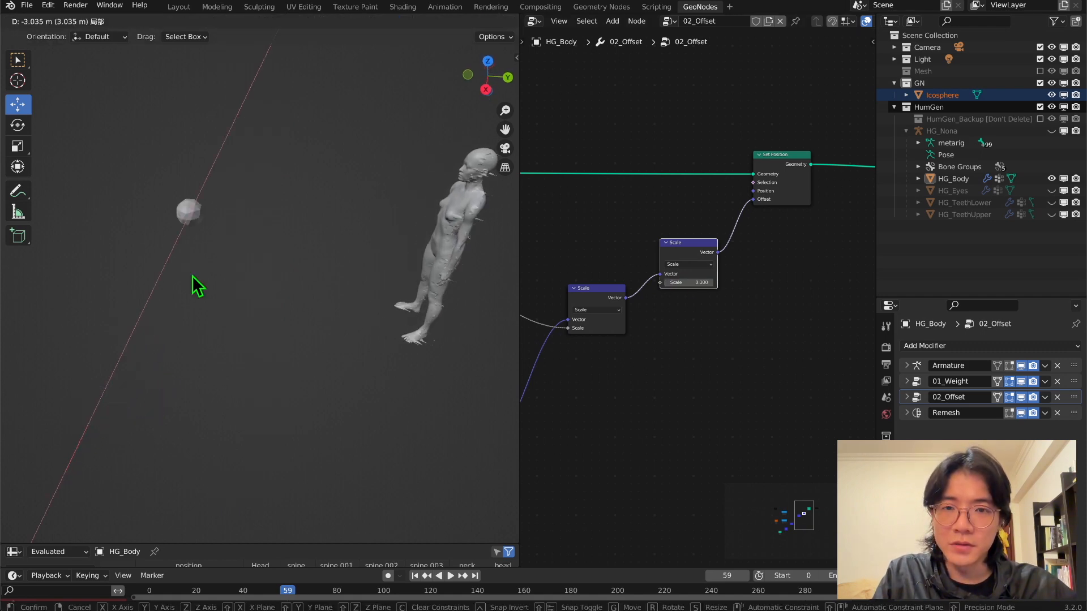
click(192, 275)
middle_drag(215, 323, 287, 305)
scroll(362, 241, up, 5)
scroll(320, 243, up, 9)
shift+middle_drag(351, 283, 262, 290)
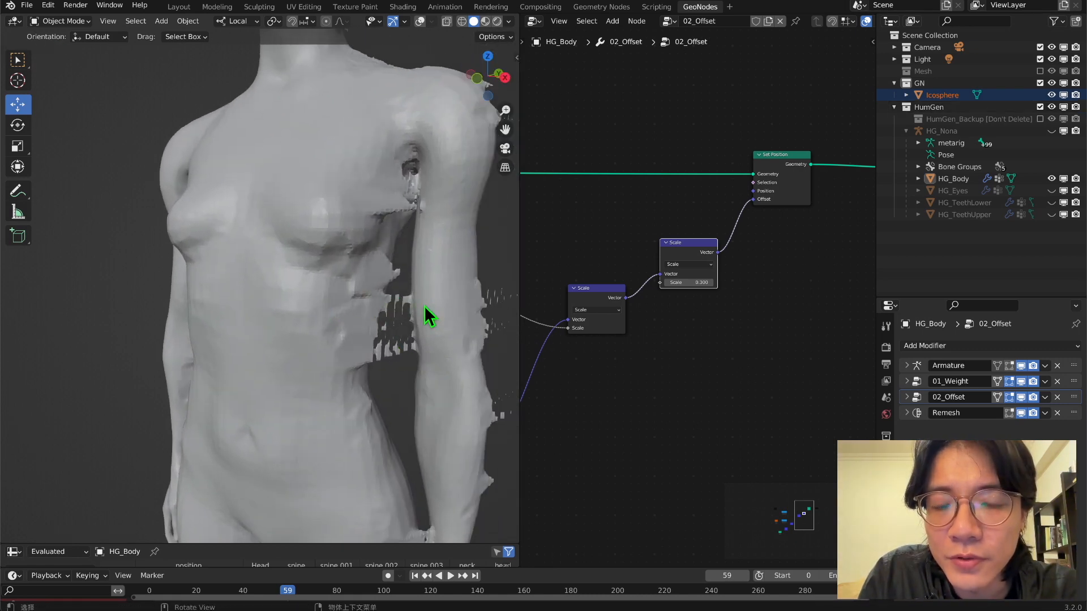
shift+middle_drag(414, 313, 340, 260)
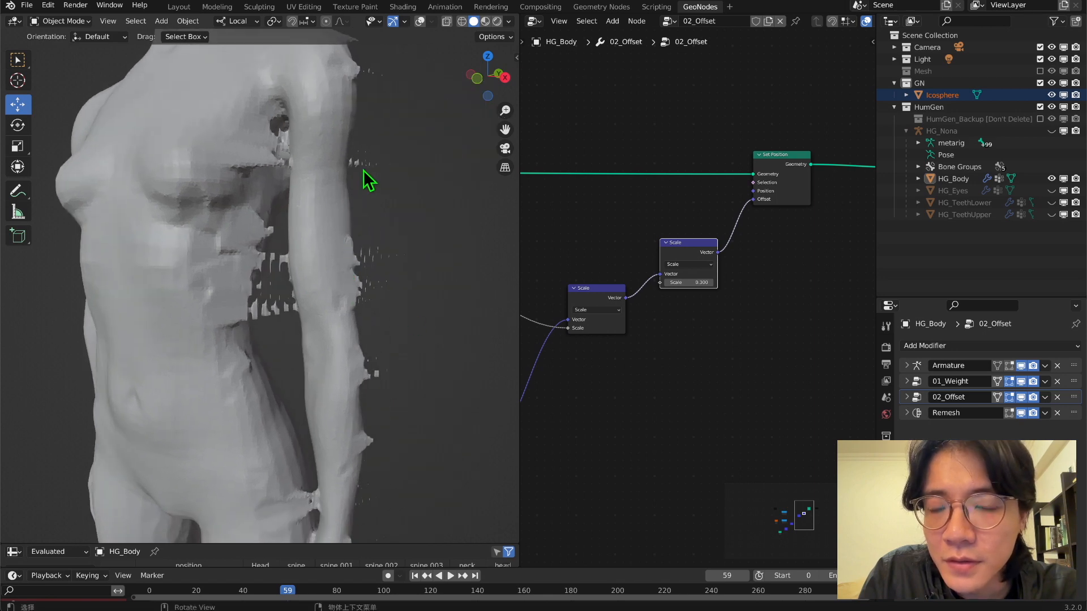
scroll(370, 277, down, 8)
Bring the Icosphere closer to the body along its Y axis and adjust its position along the local X axis
middle_drag(242, 291, 119, 380)
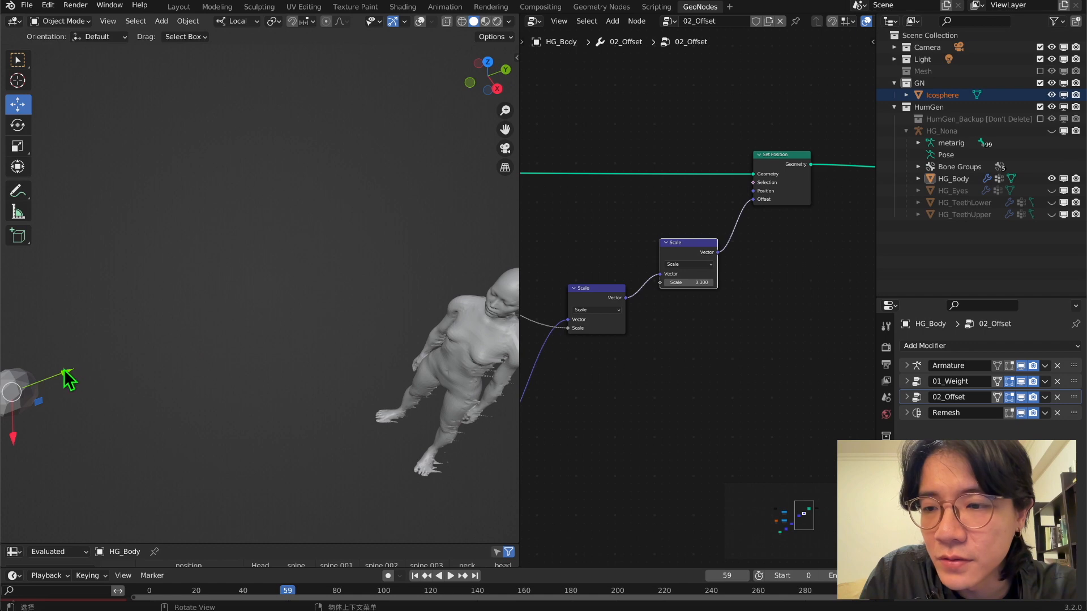
drag(67, 379, 119, 396)
middle_drag(94, 416, 89, 344)
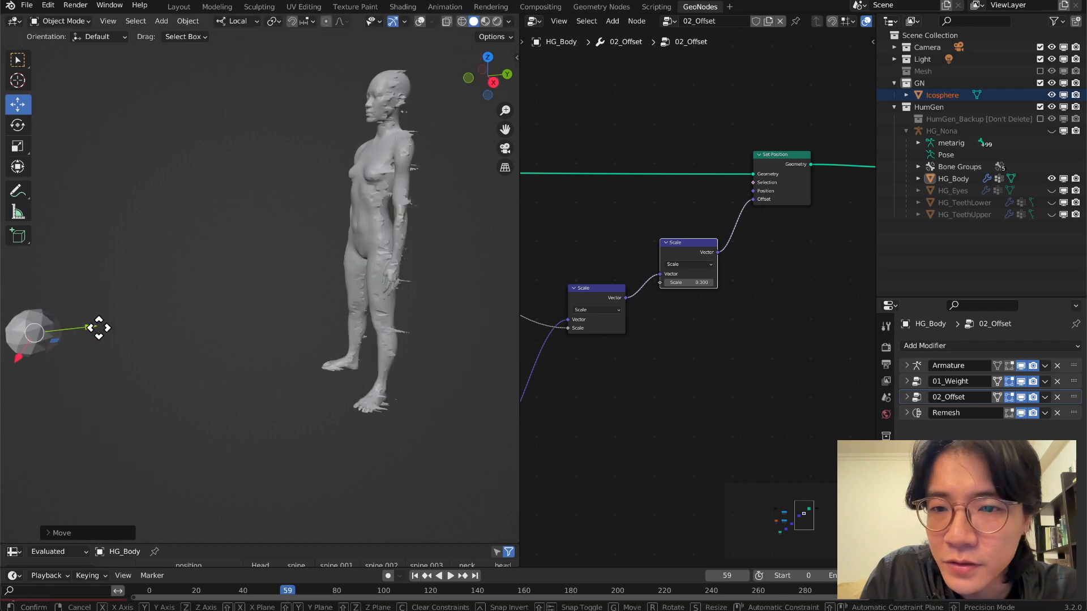
drag(97, 328, 119, 379)
key(x)
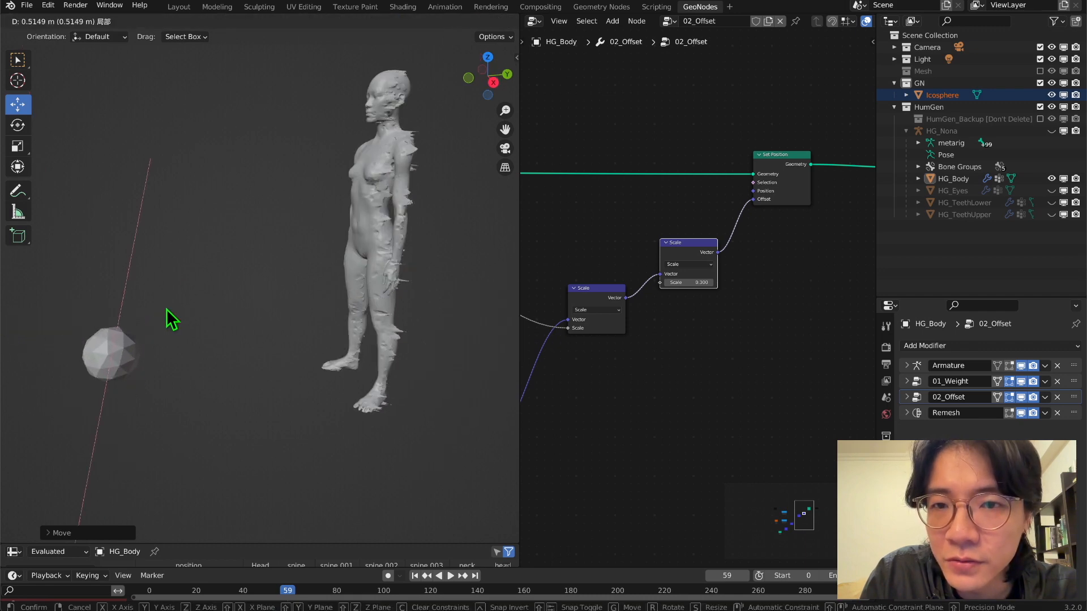
drag(170, 320, 181, 314)
middle_drag(315, 252, 353, 278)
Examine the spikes, dents and holes on the body's legs, arms and torso from close up and from a distance
key(shift+grave)
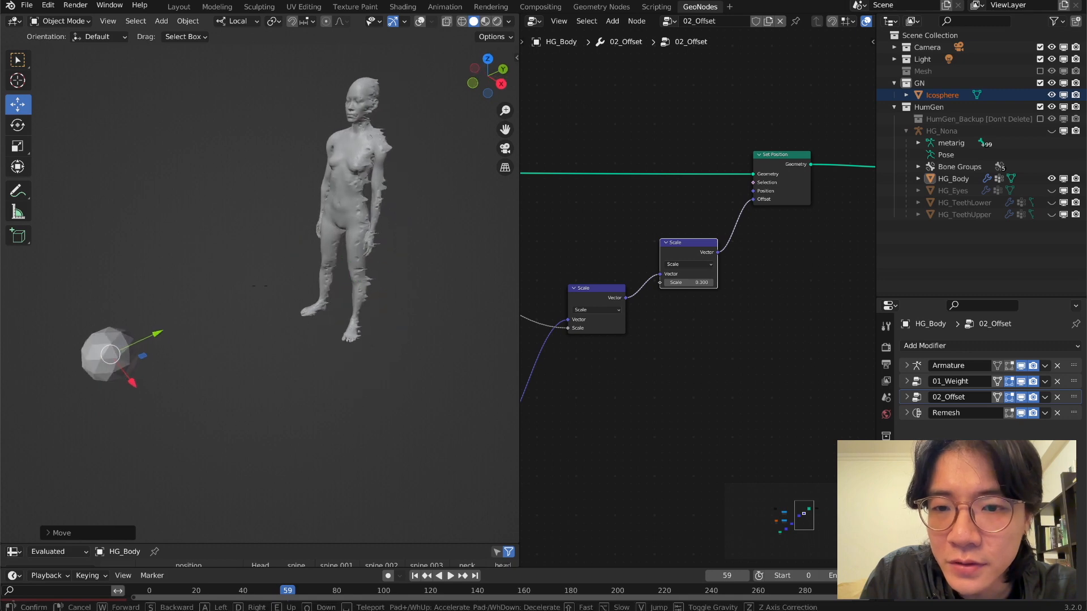
key(w)
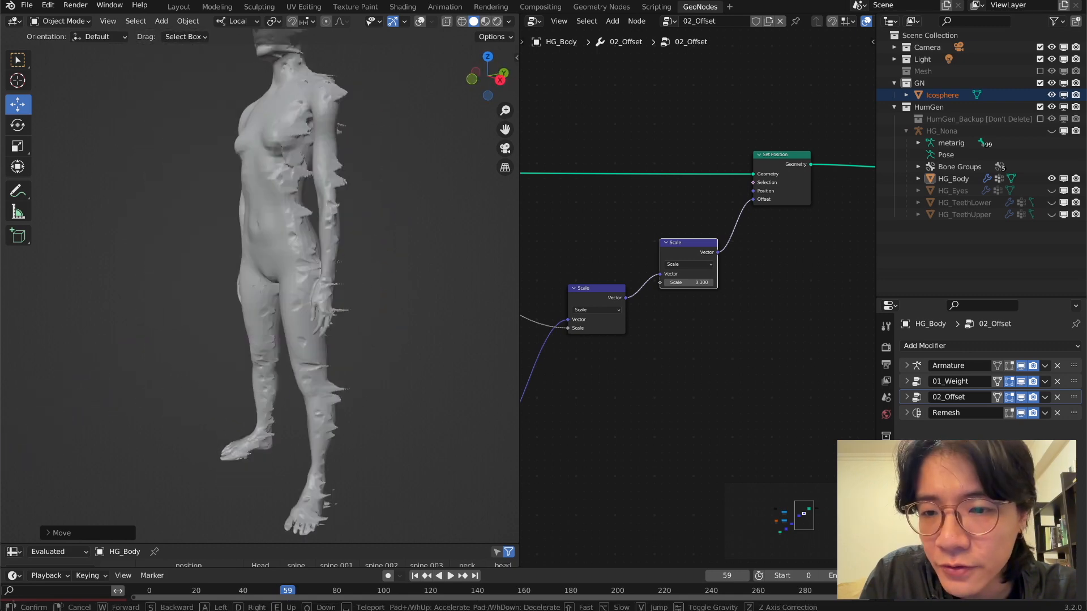
key(Escape)
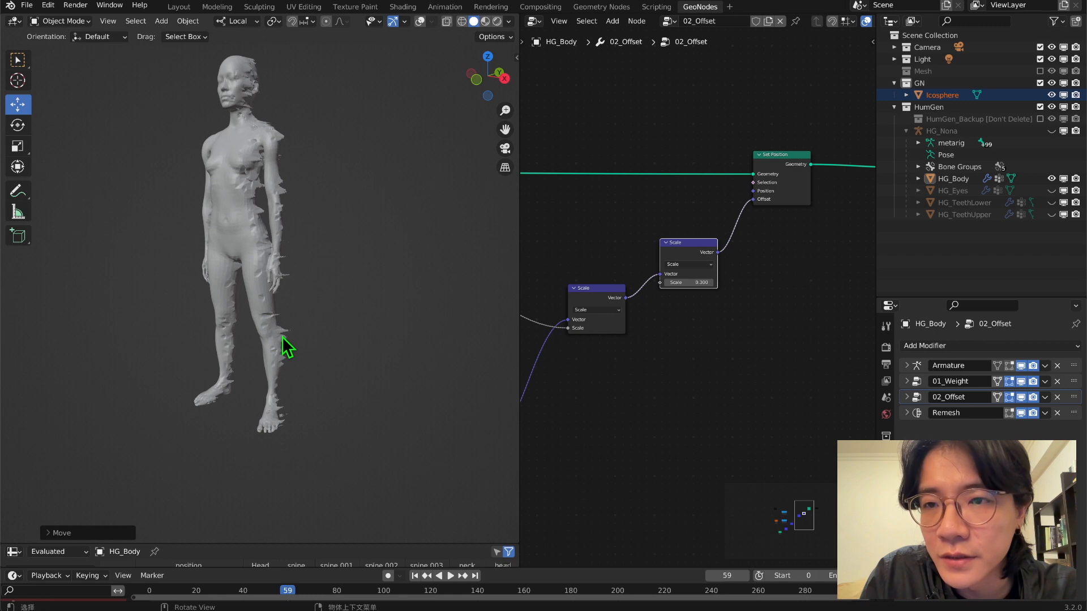
scroll(285, 347, up, 6)
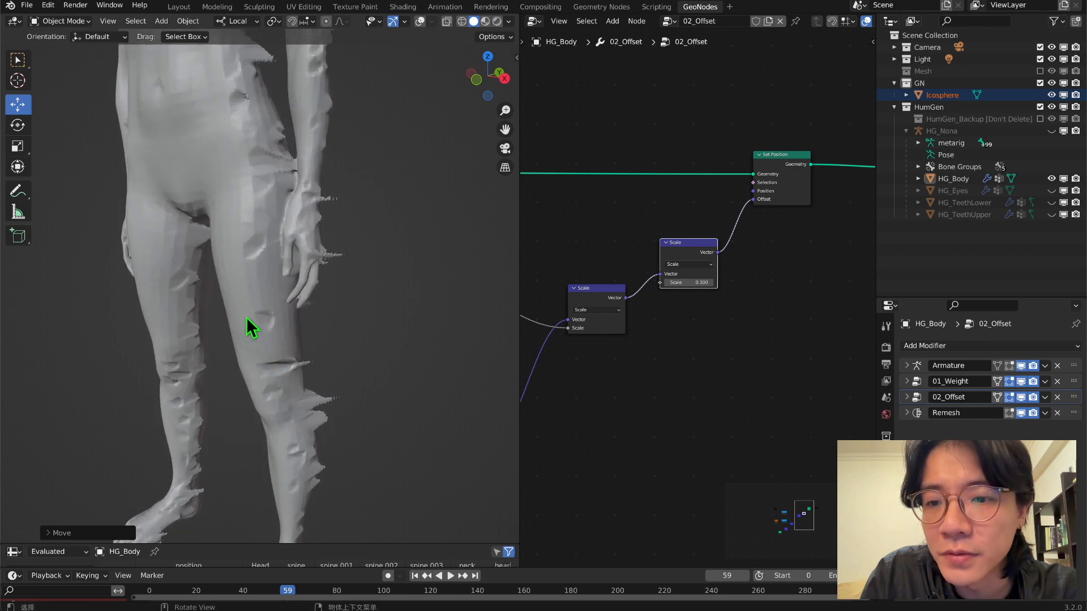
middle_drag(259, 233, 274, 248)
middle_drag(195, 259, 224, 268)
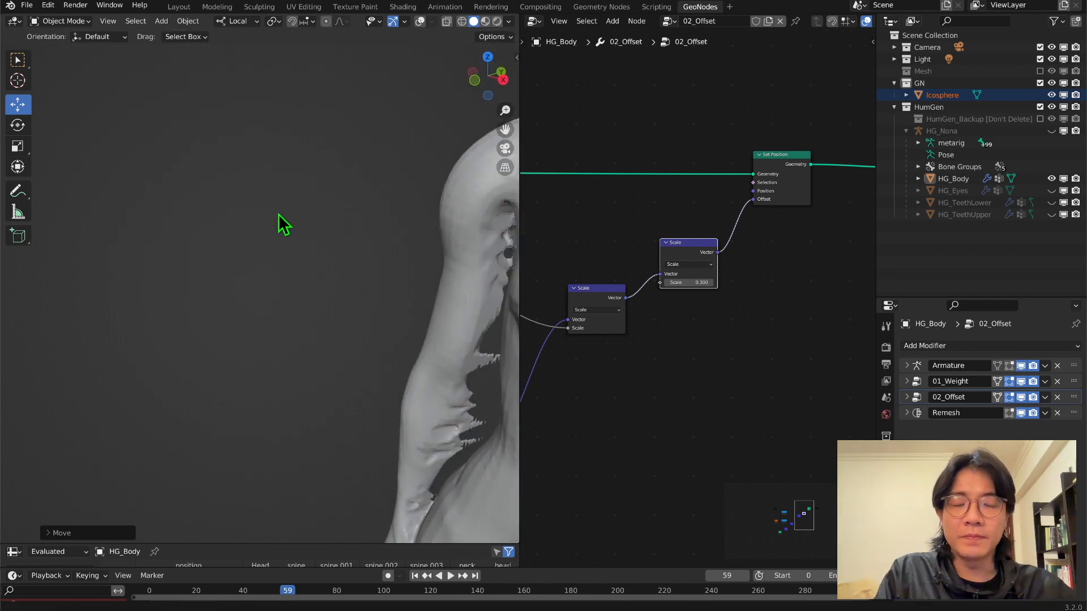
shift+scroll(260, 207, right, 10)
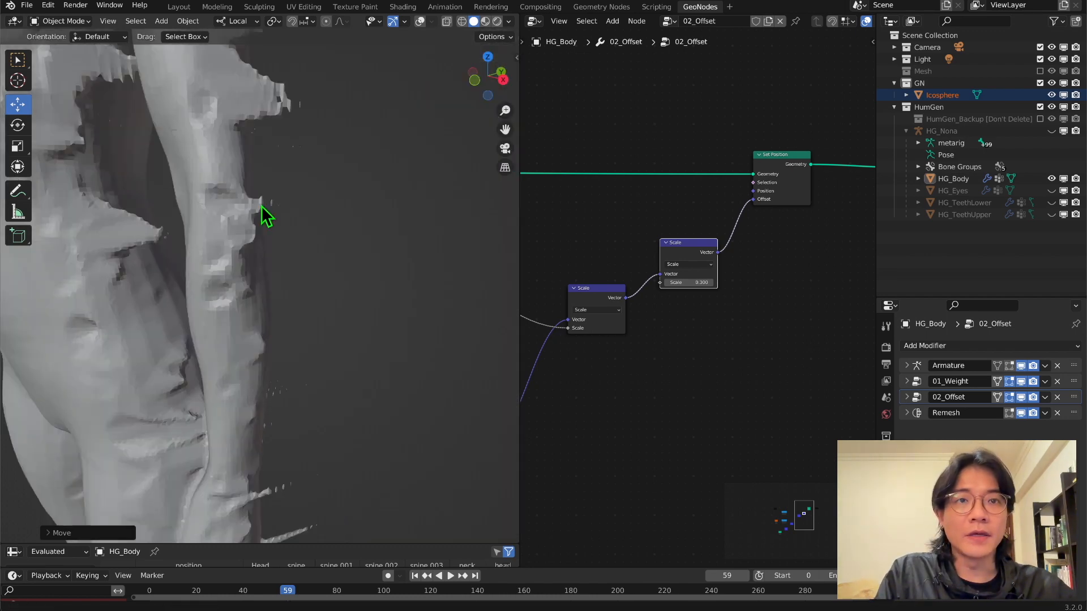
scroll(235, 232, down, 10)
key(shift+grave)
key(w)
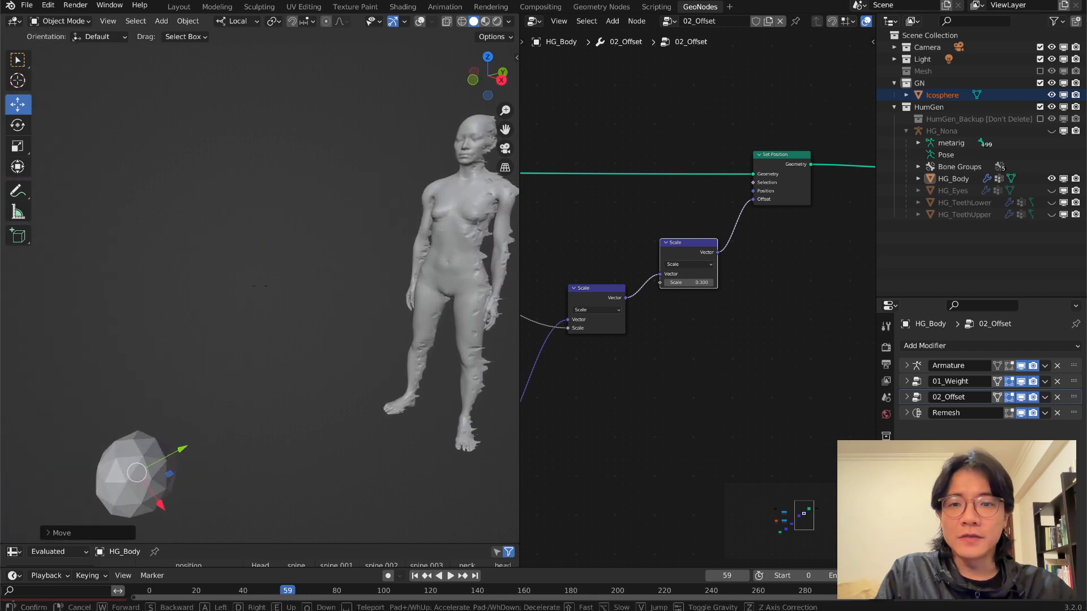
click(306, 292)
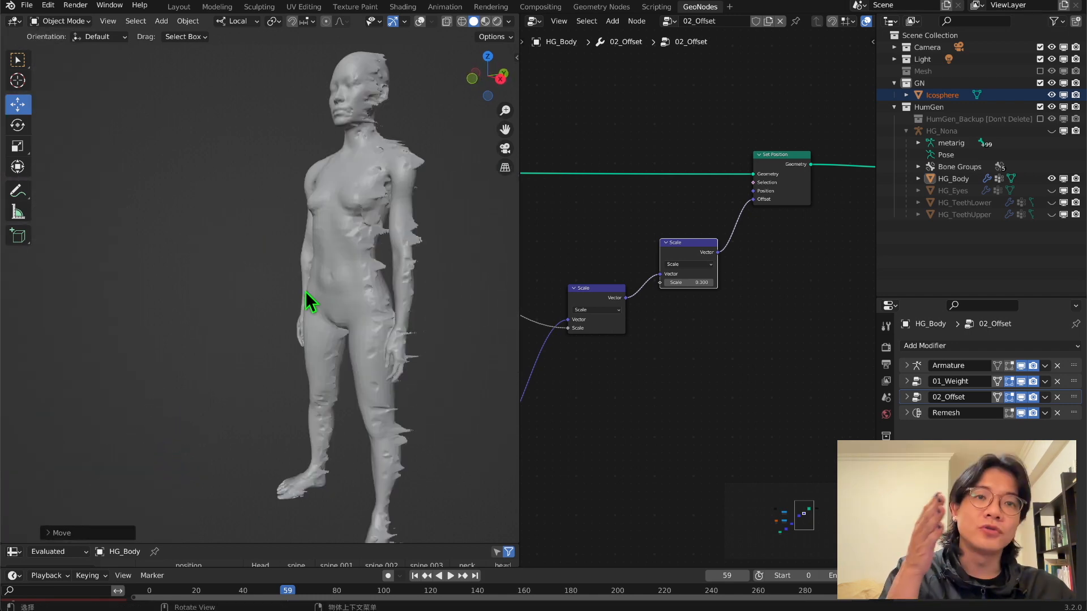
Open the 01_Weight node tree of HG_Body, switch the body to Weight Paint mode and view its weights from the side
click(919, 382)
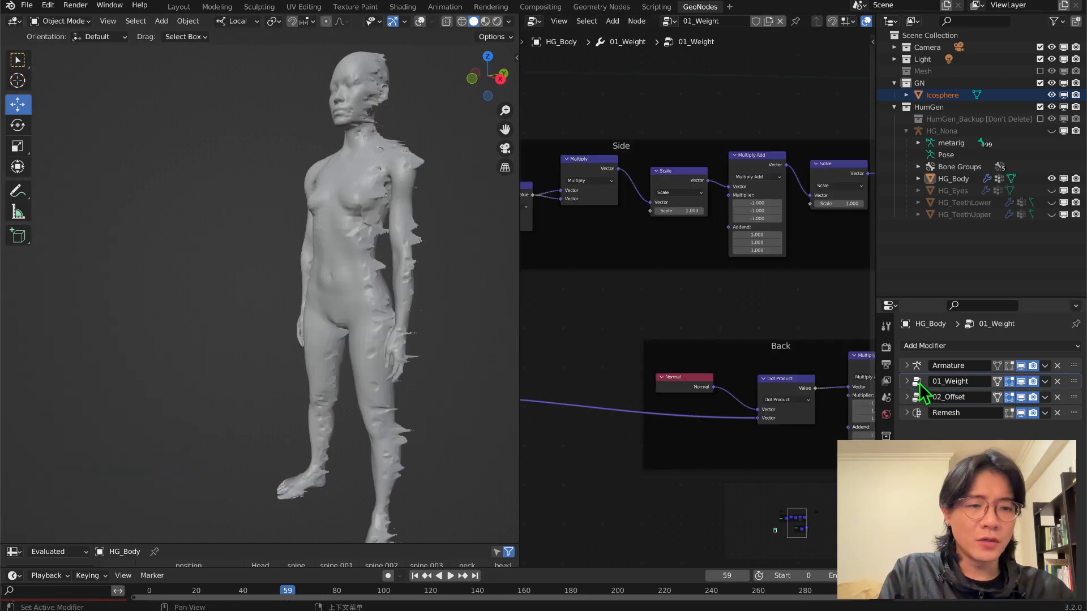
click(60, 21)
click(65, 85)
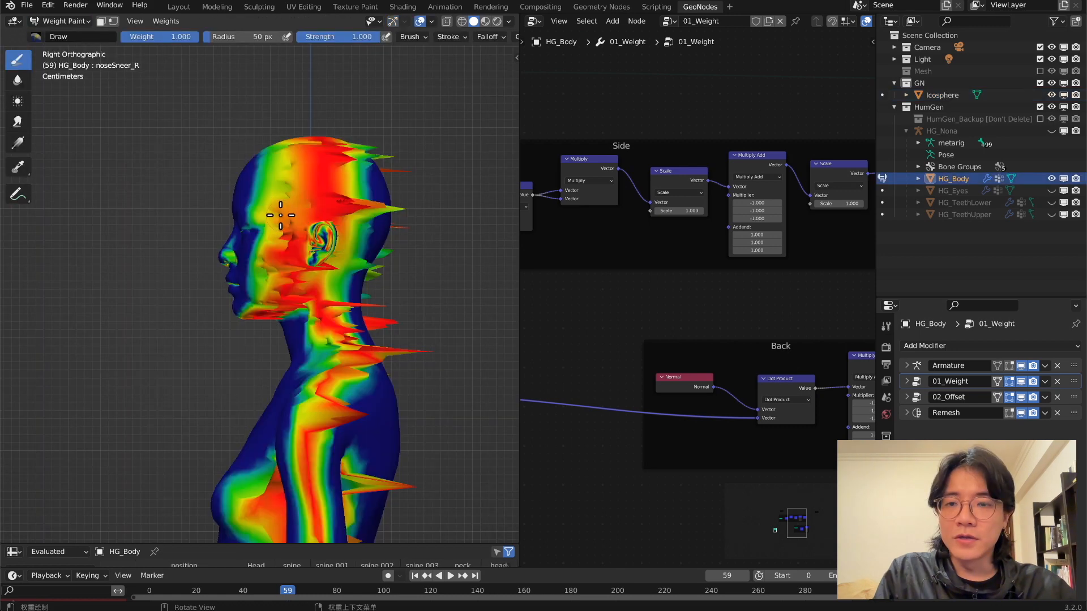
scroll(277, 233, down, 2)
shift+middle_drag(276, 233, 244, 114)
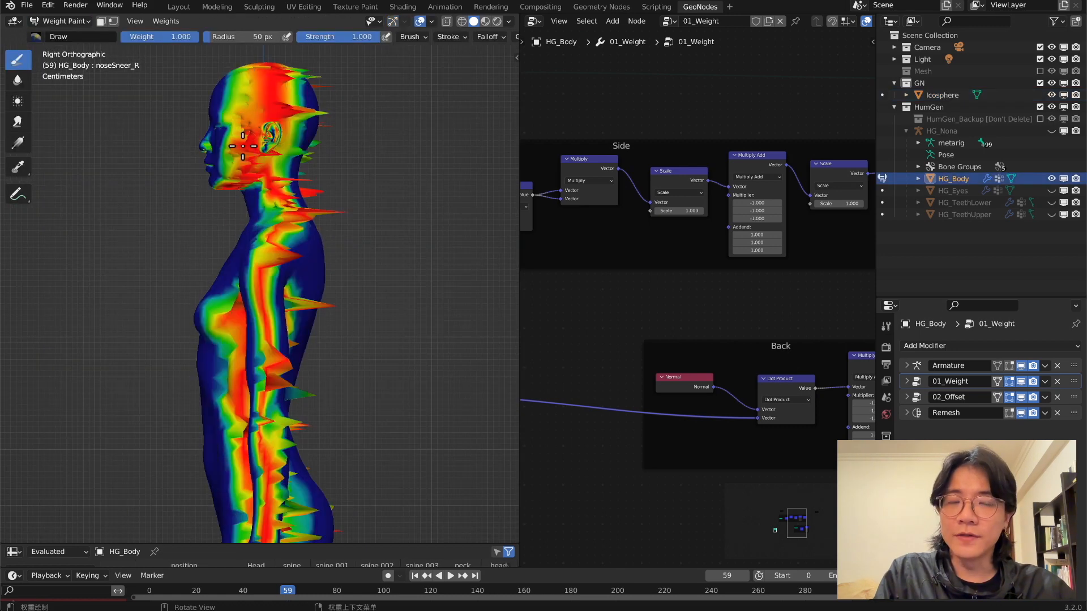
scroll(581, 215, down, 1)
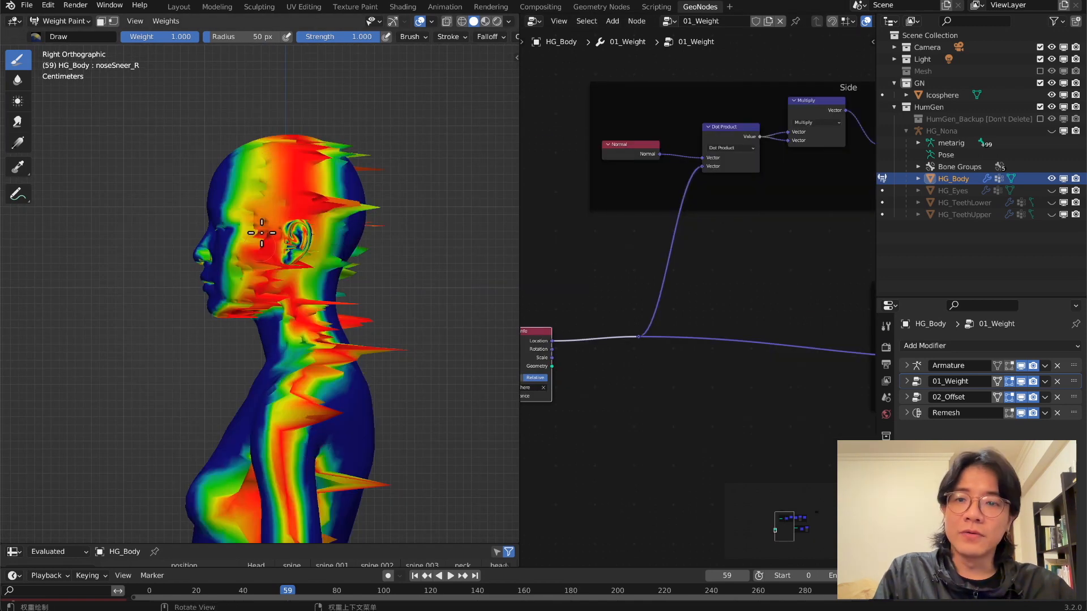
Raise the factor of the first Scale node in the Side frame to 3
scroll(337, 453, down, 1)
drag(533, 339, 524, 336)
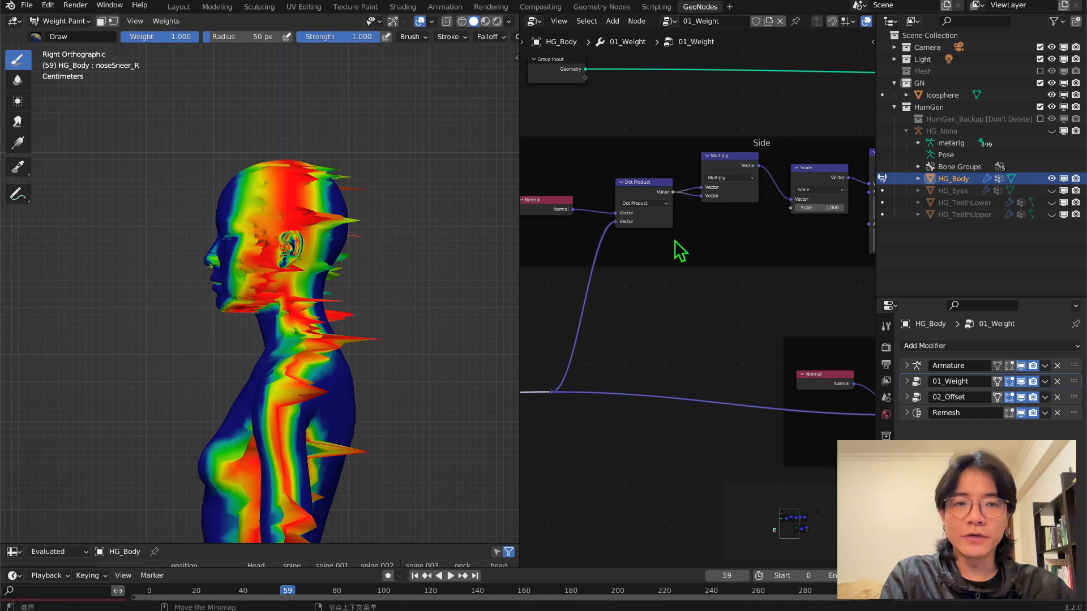
scroll(679, 251, right, 2)
mouse_move(746, 207)
mouse_down()
mouse_move(829, 212)
mouse_move(804, 209)
mouse_move(818, 209)
mouse_up()
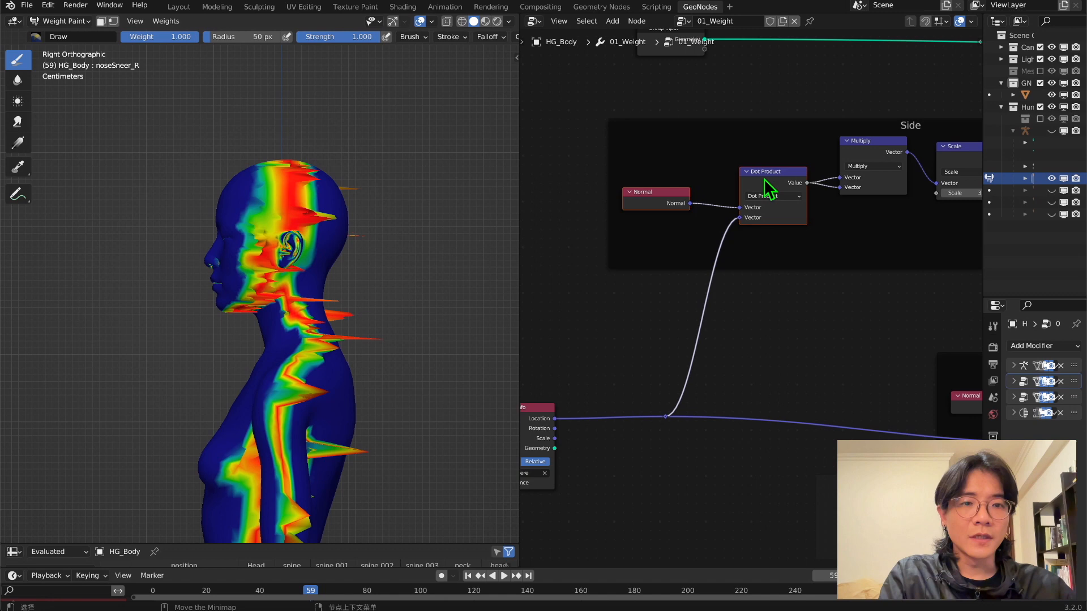
Duplicate a vector math node set to Add and insert it between Dot Product and the second input of Multiply in the Side frame
drag(763, 178, 677, 174)
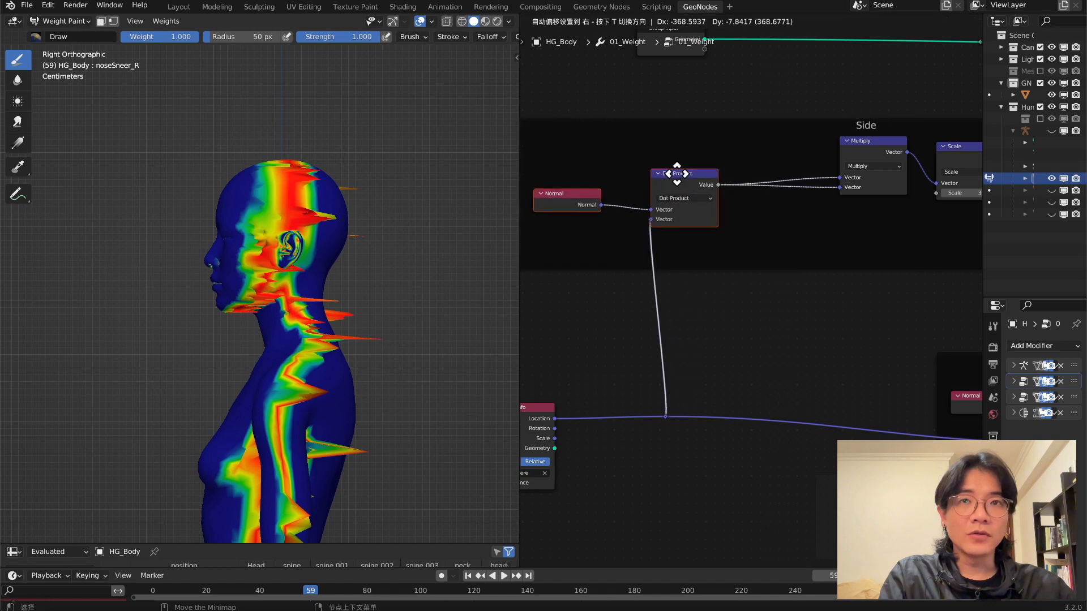
click(873, 248)
key(shift+d)
click(800, 243)
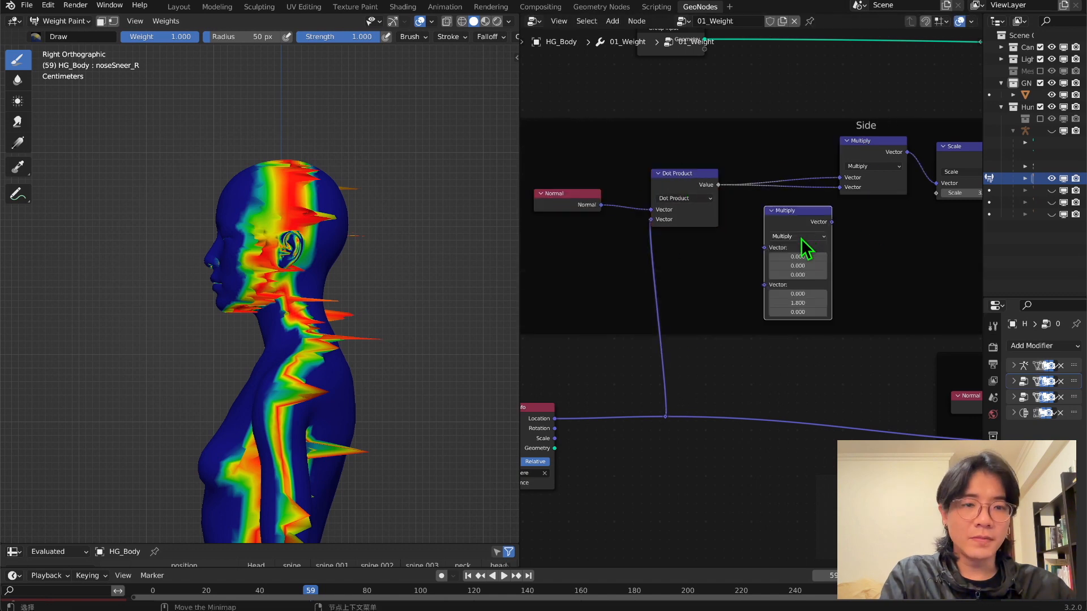
click(799, 236)
click(801, 247)
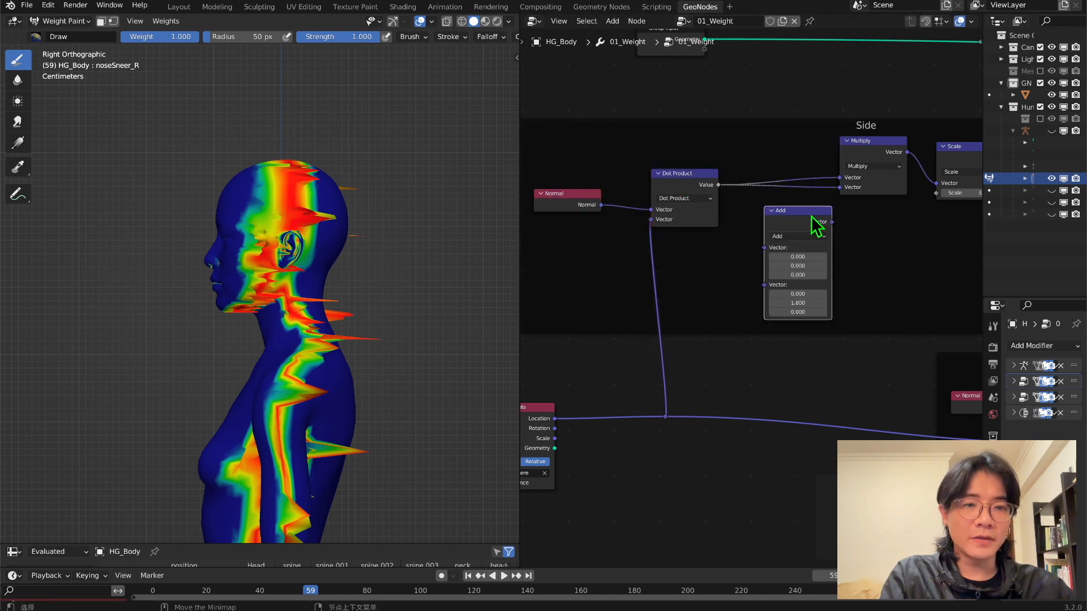
drag(817, 227, 787, 196)
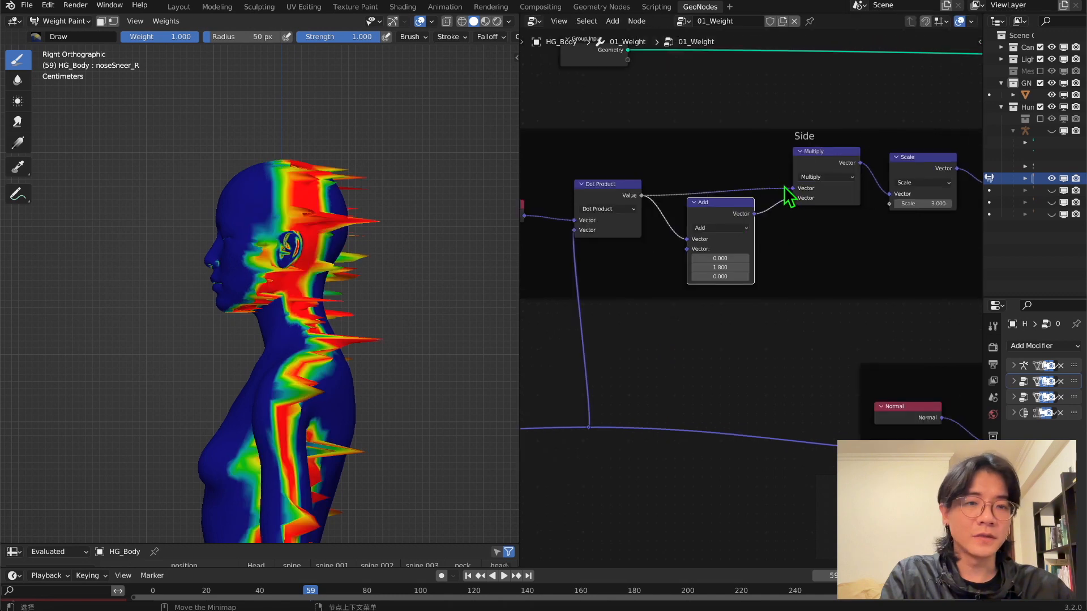
Try a Y value of 2.7 in the second vector of the Side frame's Add node
scroll(798, 263, down, 2)
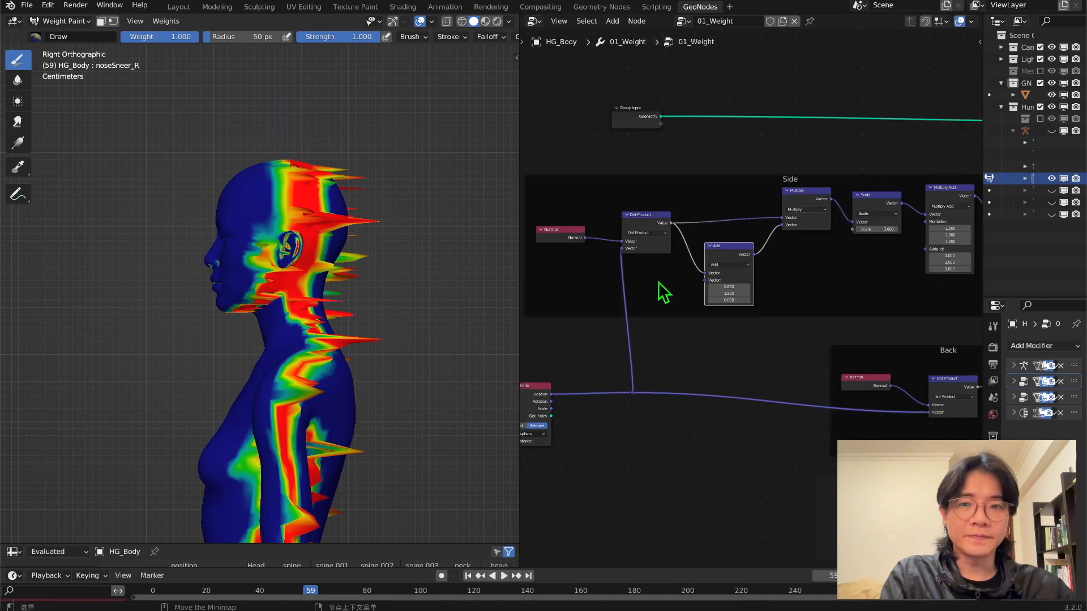
scroll(282, 264, up, 2)
scroll(745, 295, up, 1)
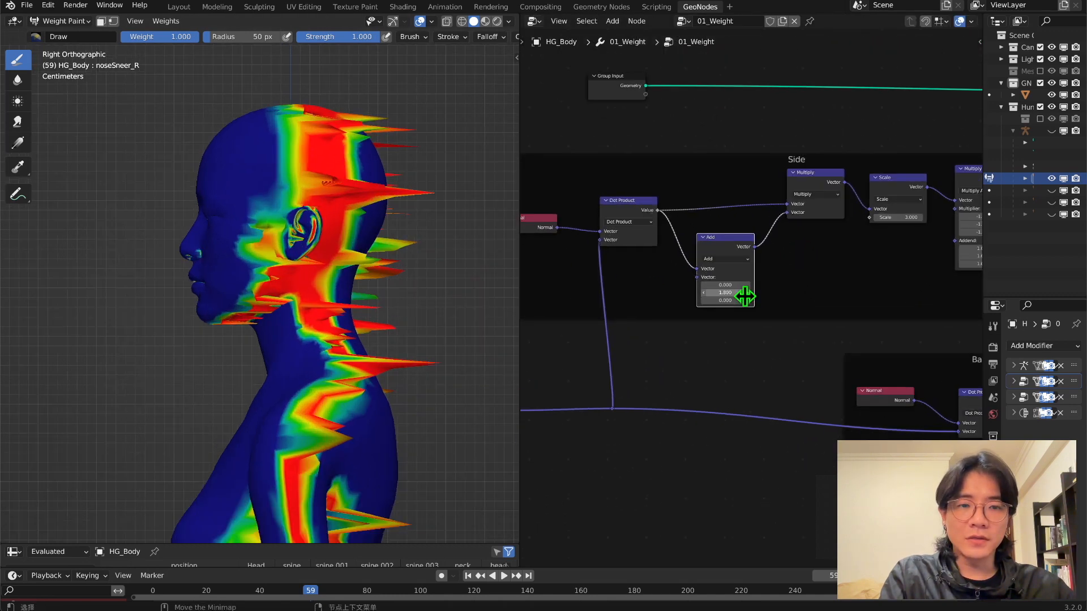
click(748, 292)
click(748, 293)
click(748, 292)
click(747, 293)
click(748, 292)
click(748, 293)
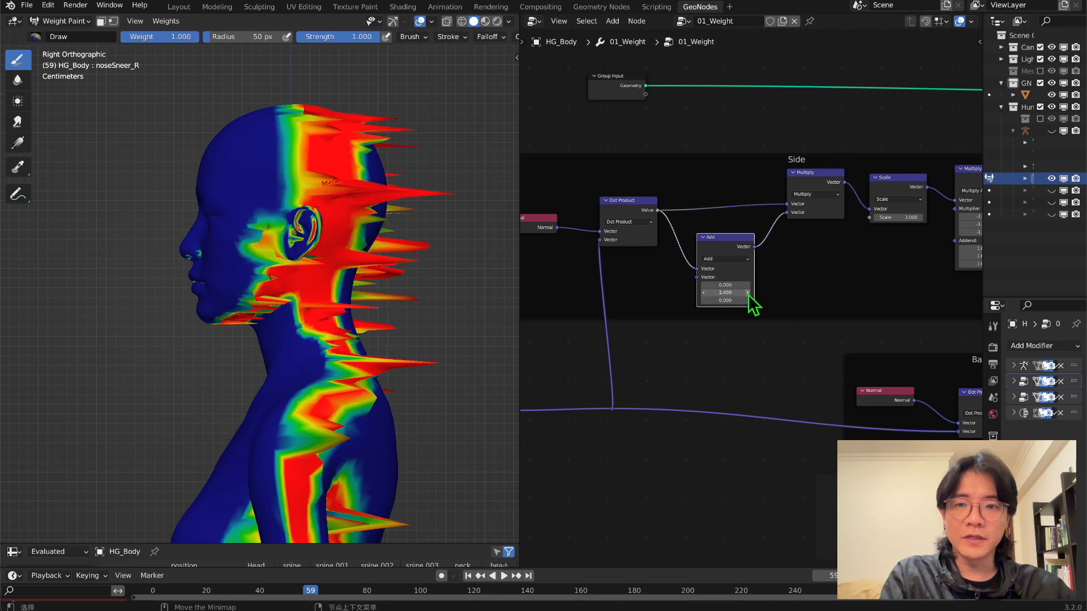
click(748, 292)
click(748, 293)
click(748, 292)
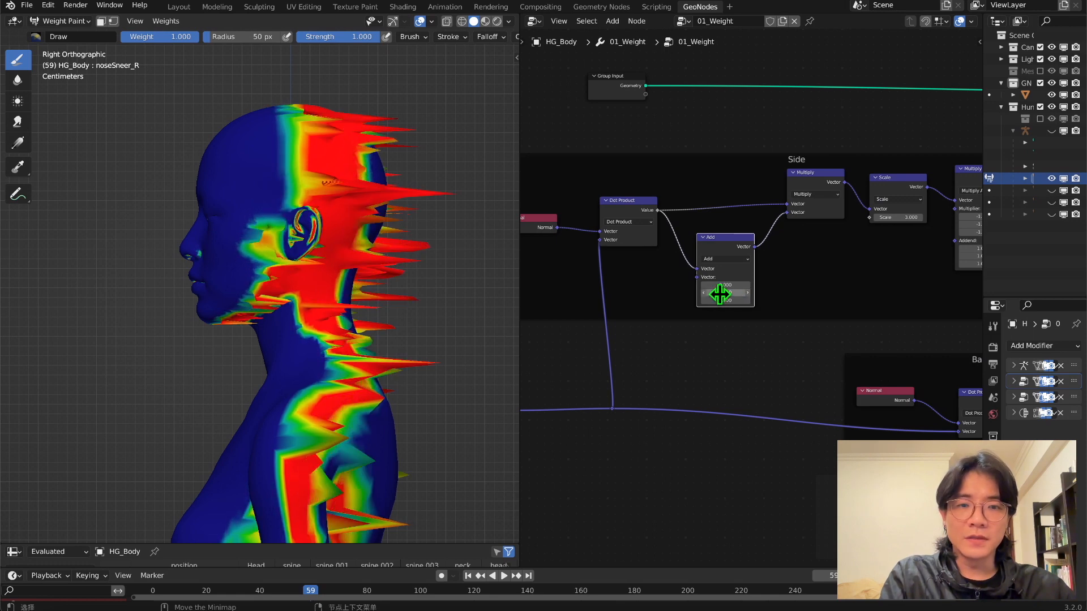
mouse_move(720, 292)
mouse_down()
mouse_move(671, 292)
mouse_move(720, 292)
mouse_up()
Try a factor of 9.2 on the Scale node after Multiply in the Side frame, and settle on 3.2
scroll(789, 301, up, 3)
middle_drag(788, 301, 716, 364)
drag(856, 258, 899, 258)
shift+middle_drag(298, 167, 338, 195)
scroll(338, 196, down, 1)
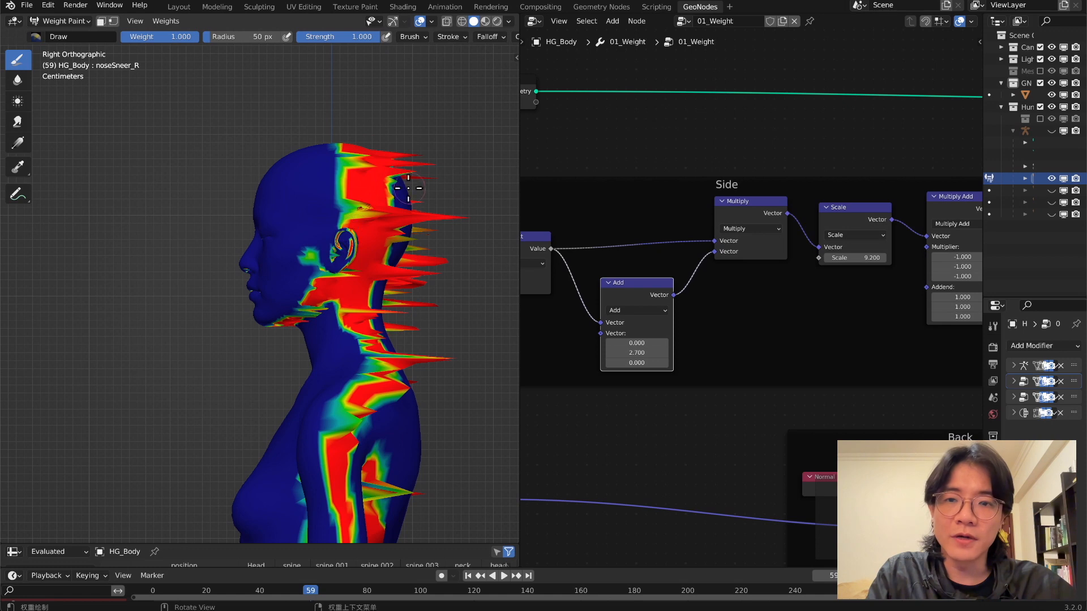
middle_drag(789, 293, 723, 283)
drag(790, 249, 756, 249)
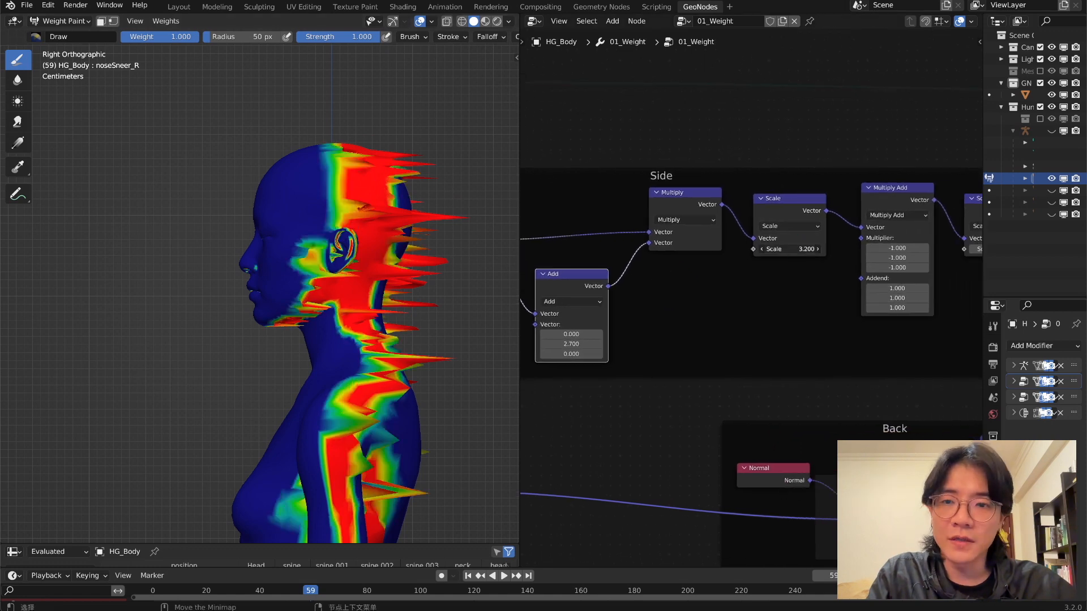
Set the Y value of the Add node's second vector to 2.3 in the Side frame
middle_drag(760, 298, 795, 248)
mouse_move(618, 292)
mouse_down()
mouse_move(583, 293)
mouse_move(609, 293)
mouse_up()
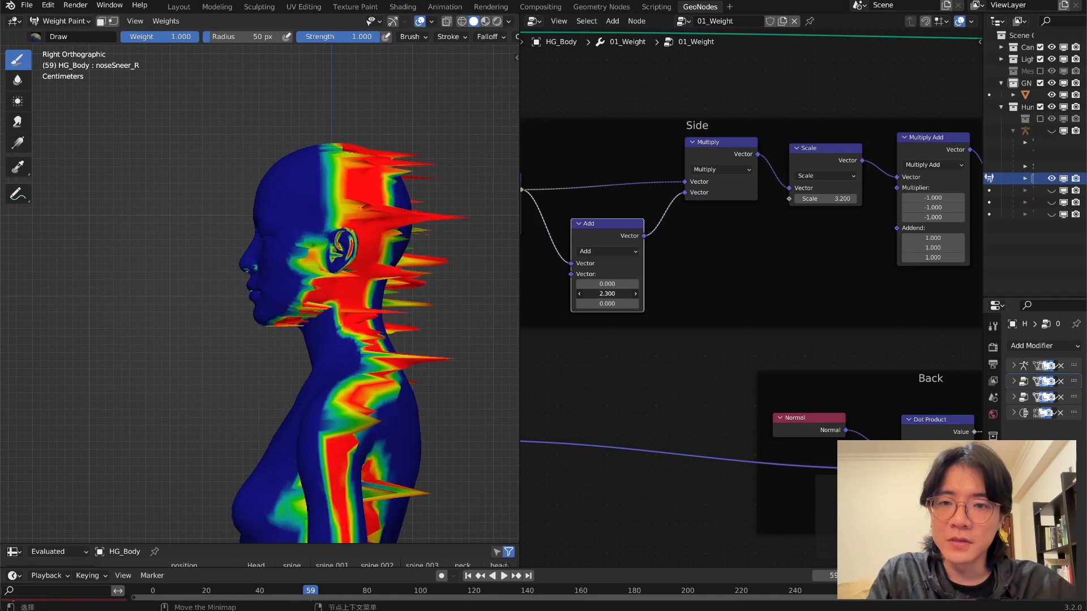
scroll(419, 284, down, 2)
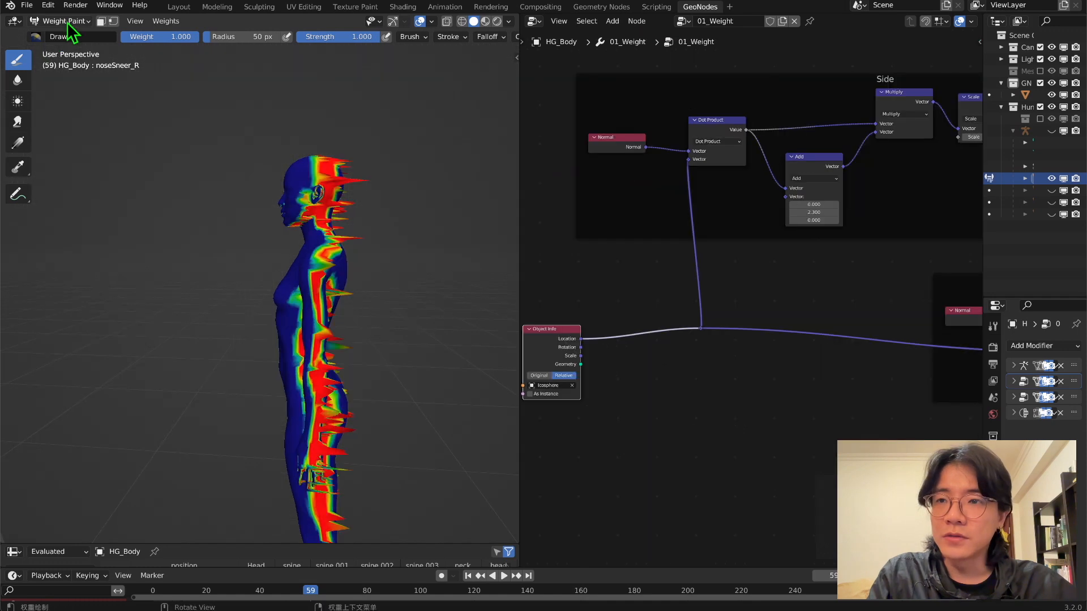
Return the body from Weight Paint to Object Mode
click(66, 24)
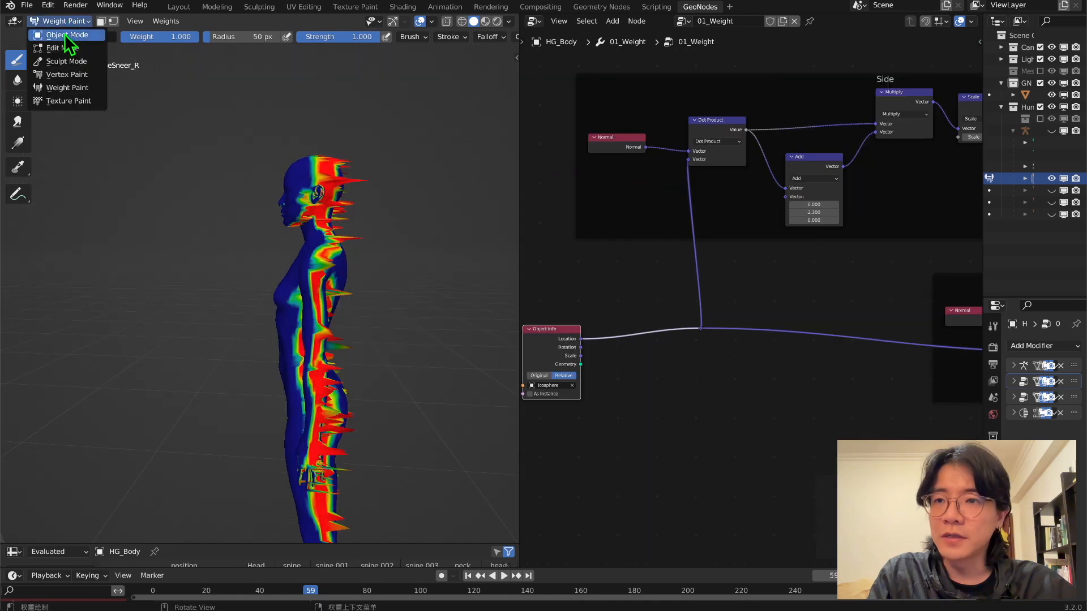
click(65, 34)
middle_drag(253, 229, 212, 247)
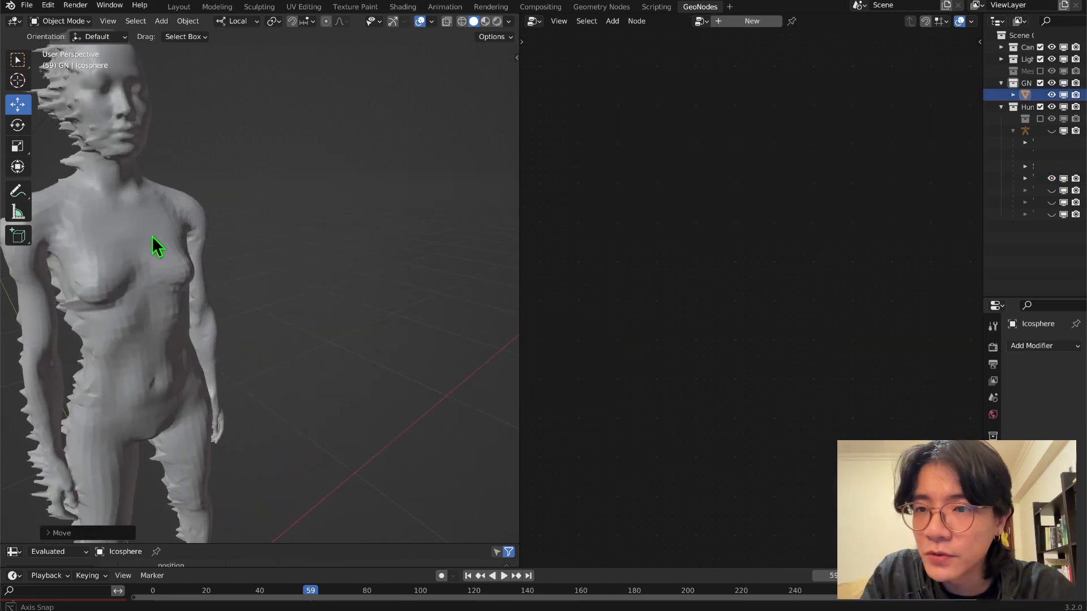
Examine the spikes along the body's head, torso, arms and legs, both close up and from a distance with the Icosphere in view
middle_drag(144, 232, 233, 280)
scroll(243, 331, up, 2)
scroll(229, 162, down, 8)
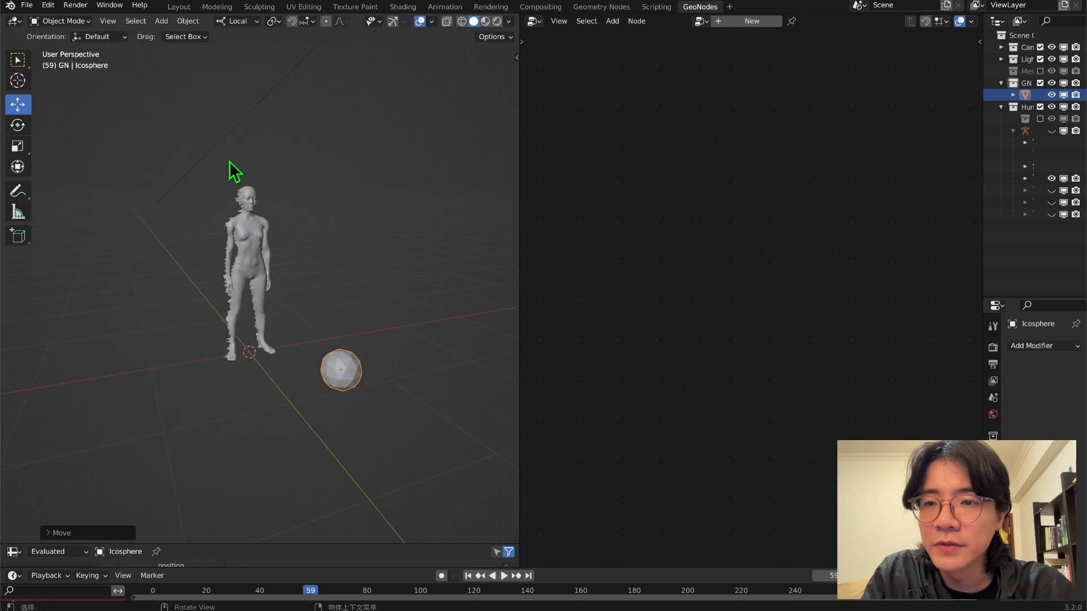
scroll(230, 163, up, 8)
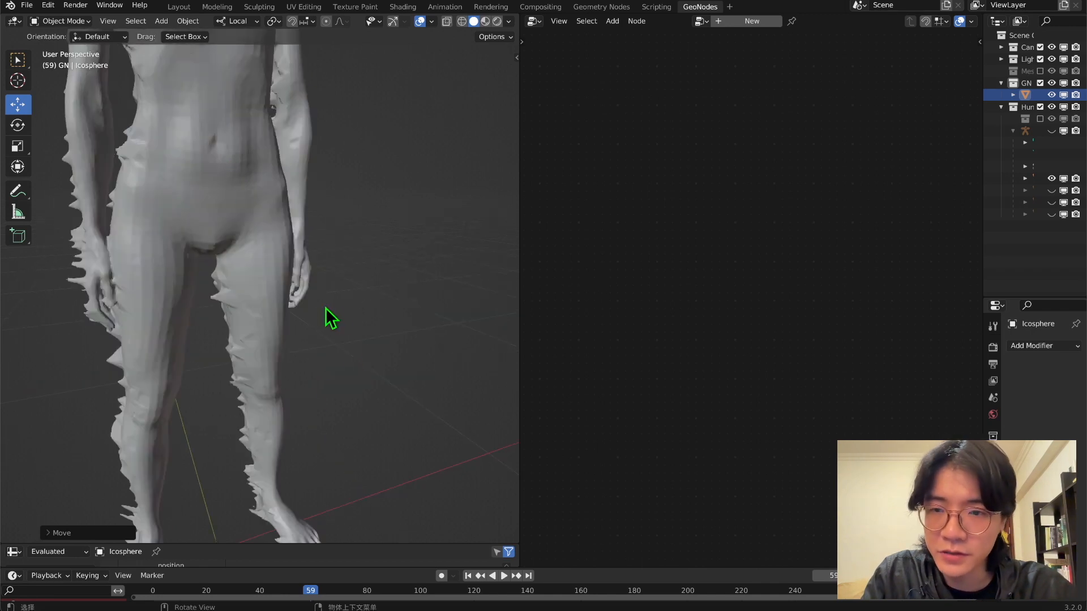
scroll(331, 319, down, 6)
scroll(328, 295, up, 7)
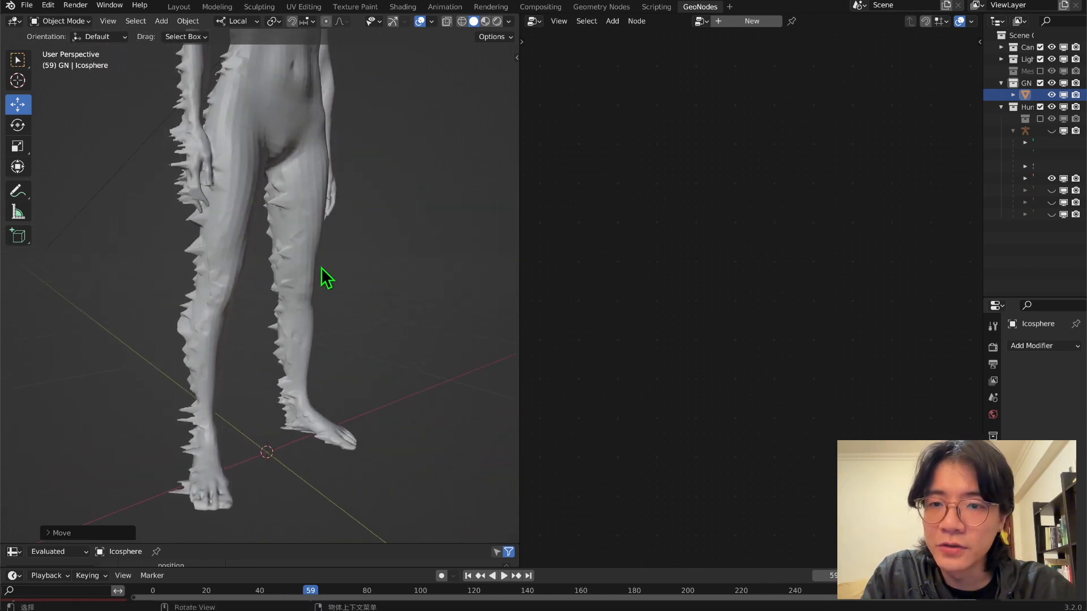
scroll(275, 280, down, 5)
scroll(276, 285, up, 5)
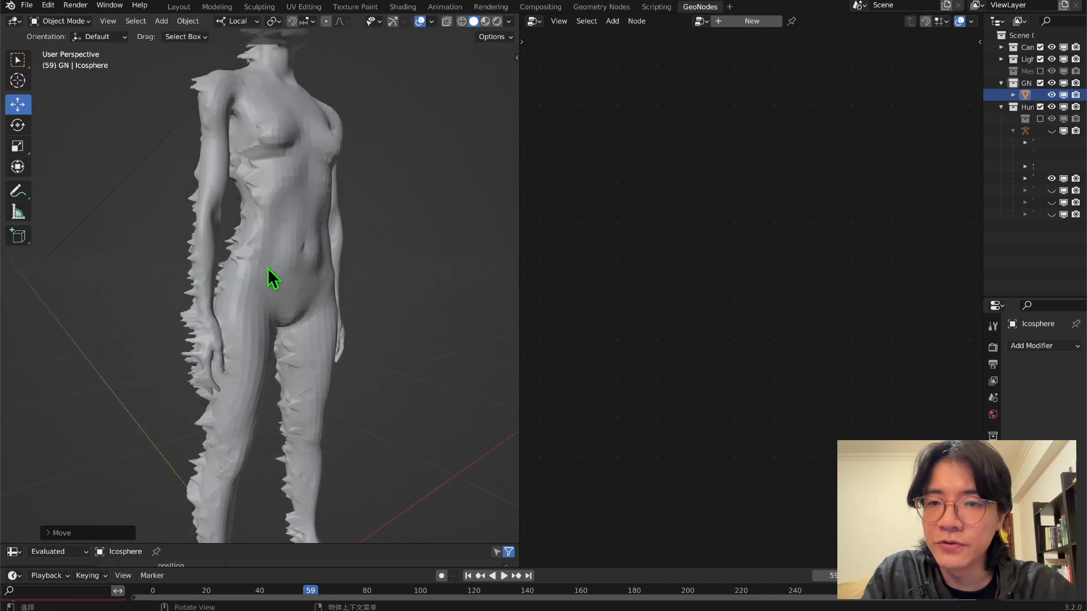
scroll(264, 244, down, 5)
scroll(314, 269, up, 5)
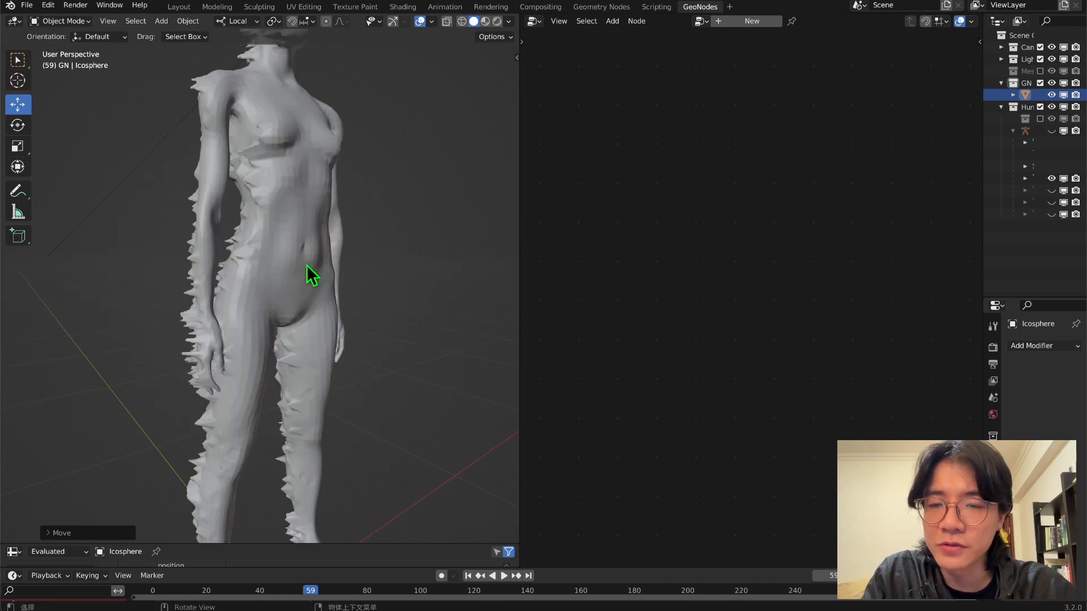
scroll(351, 385, down, 5)
scroll(368, 451, up, 3)
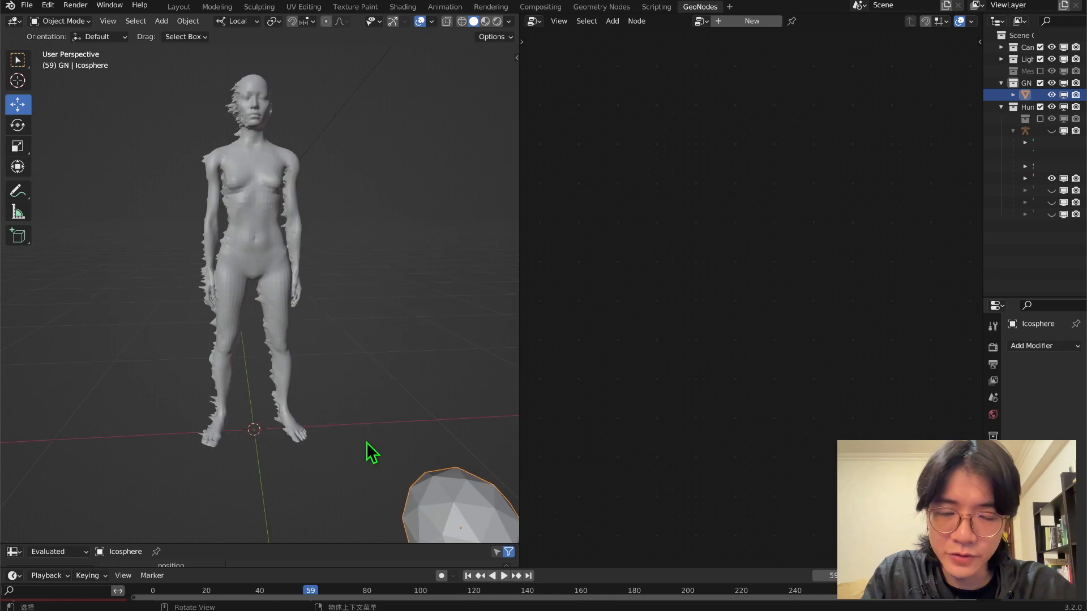
Move the Icosphere sideways so it sits directly in front of the body, and check the spikes from the side
key(g)
click(185, 500)
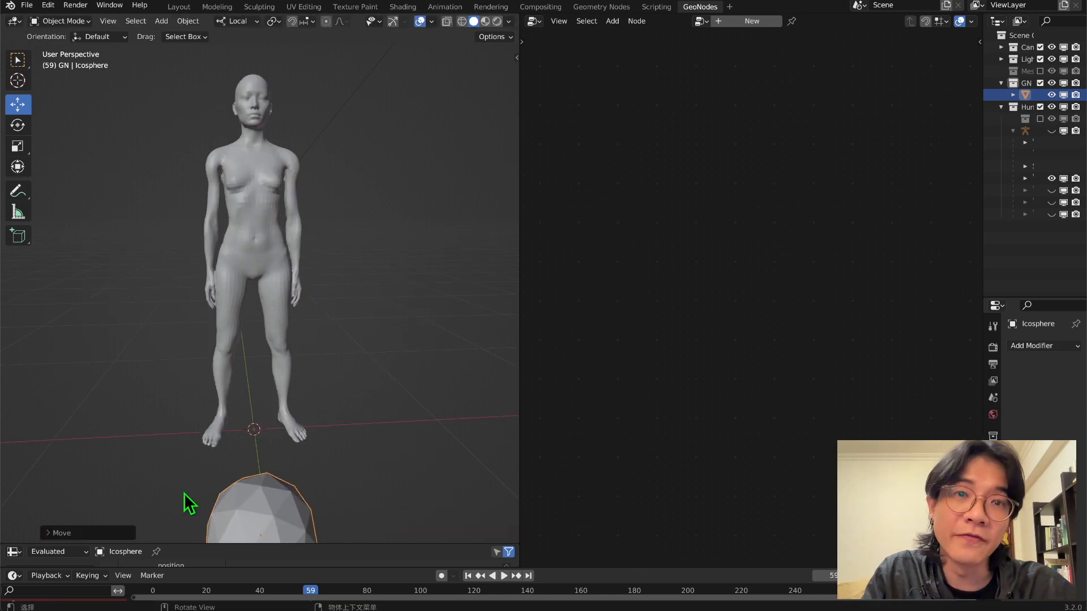
middle_drag(186, 501, 357, 419)
middle_drag(299, 390, 248, 380)
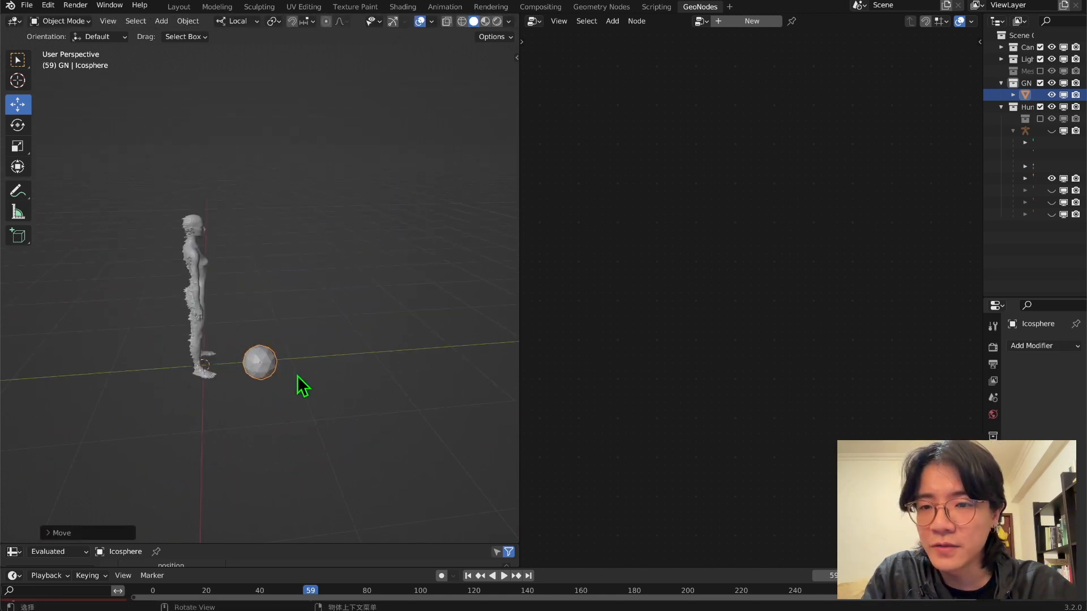
Move the Icosphere farther out in front of the body along the Y direction
key(g)
click(362, 360)
mouse_move(360, 358)
middle_down()
mouse_move(357, 343)
mouse_move(347, 351)
mouse_move(361, 355)
middle_up()
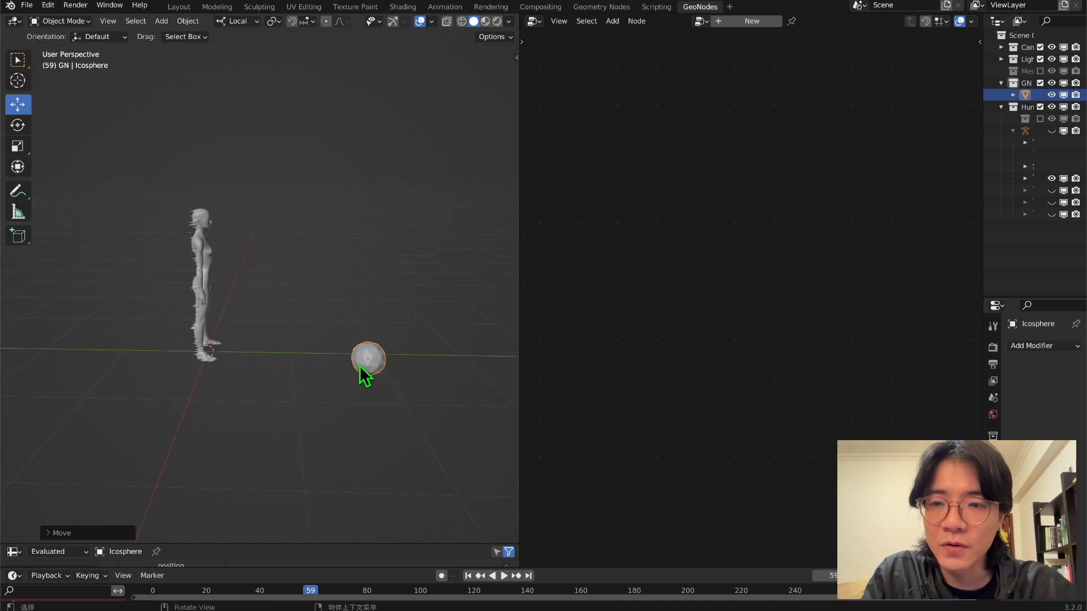
Bring the Icosphere back closer to the body and inspect the displaced surface on the body's back
key(g)
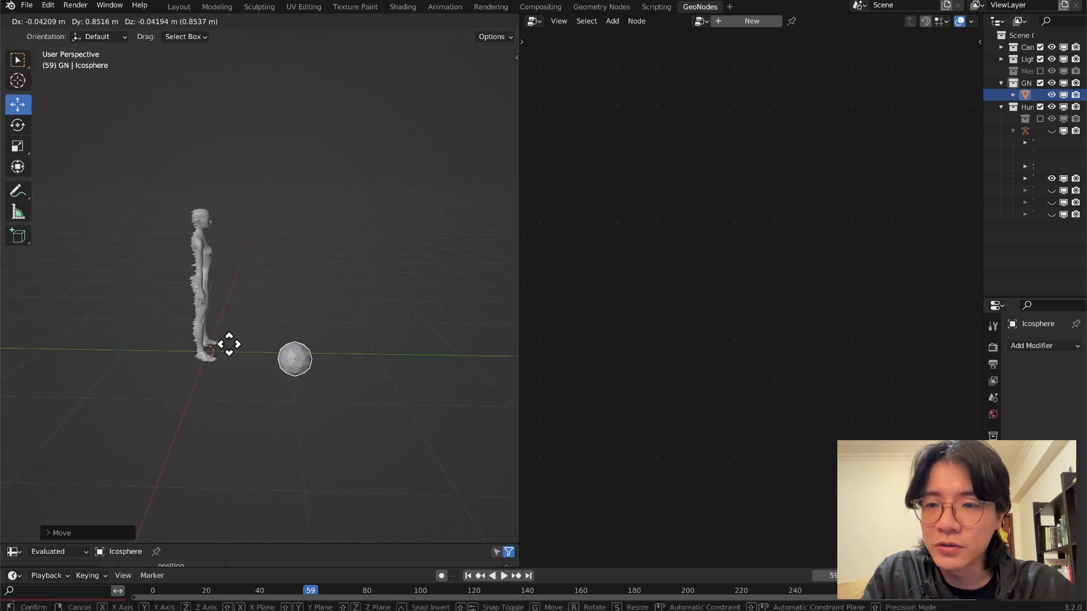
click(219, 344)
middle_drag(219, 344, 353, 317)
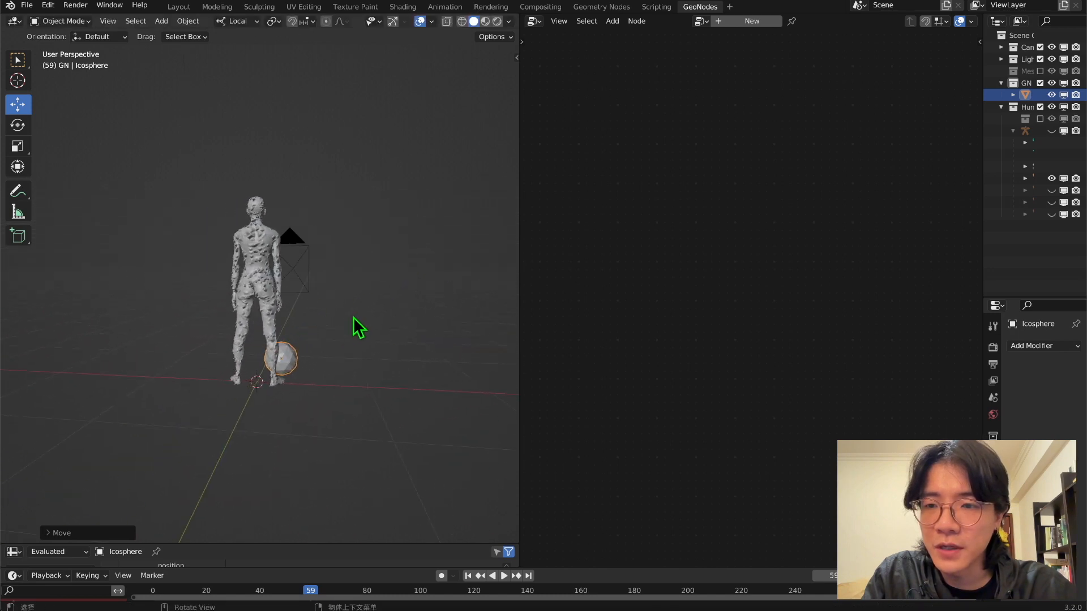
middle_drag(256, 267, 322, 300)
middle_drag(296, 355, 260, 346)
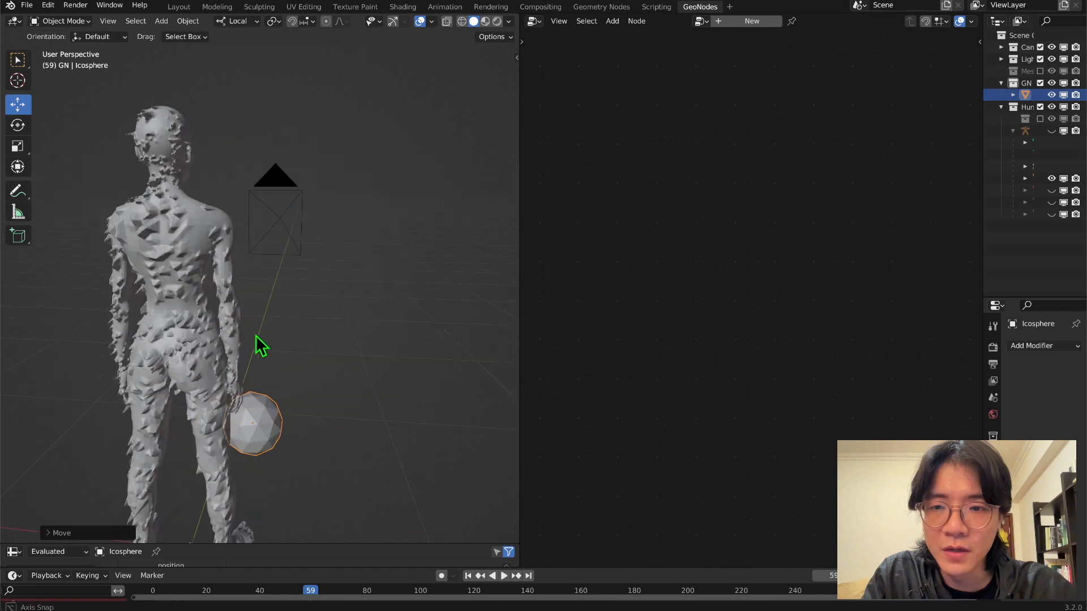
Move the Icosphere about 1.5 m farther out from the body, mainly along the negative Y direction
middle_drag(138, 233, 89, 297)
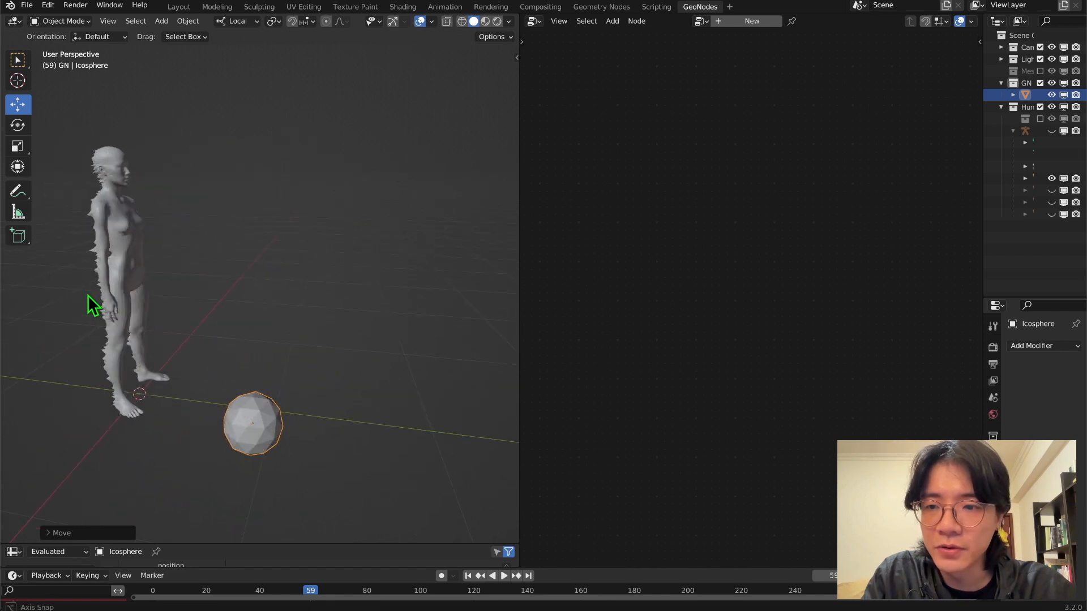
middle_drag(233, 391, 253, 391)
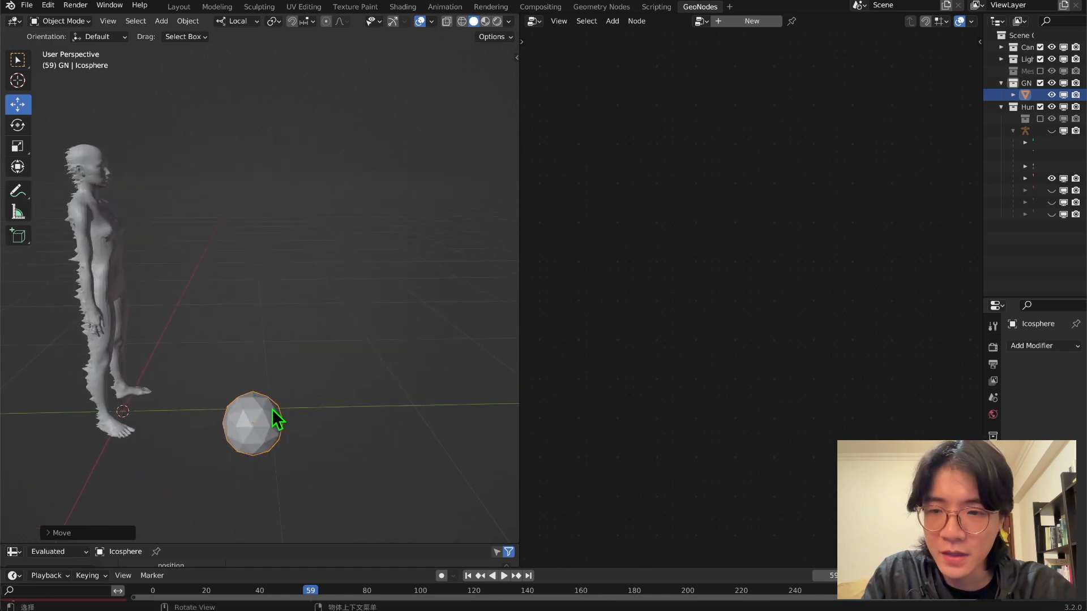
key(g)
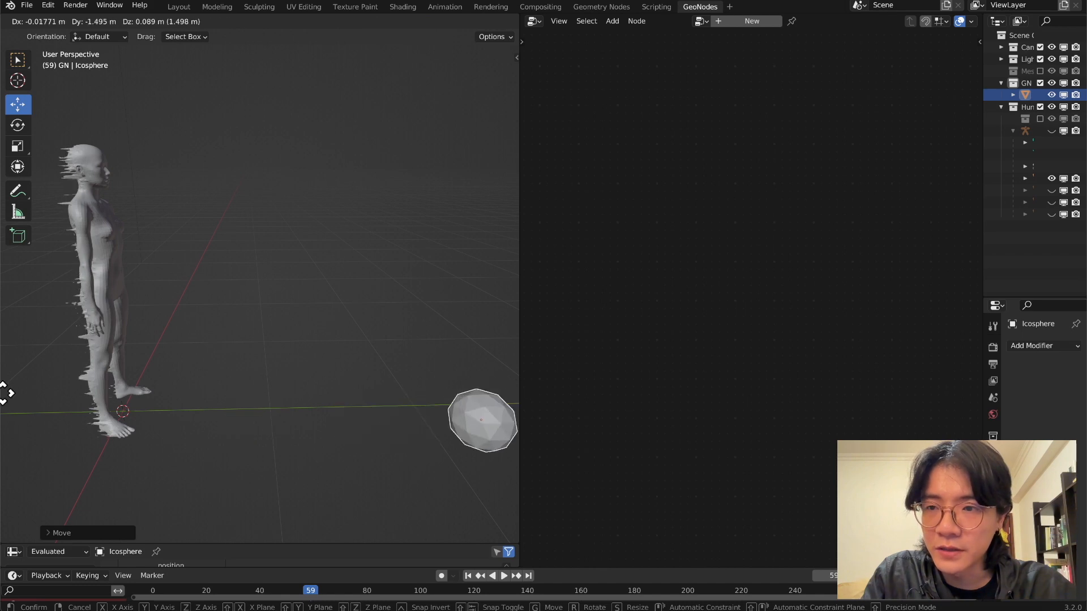
click(5, 406)
Examine the stretched spikes on the body's back, side and head, both close up and from a distance with the Icosphere in view
middle_drag(153, 434, 274, 260)
key(shift+grave)
key(s)
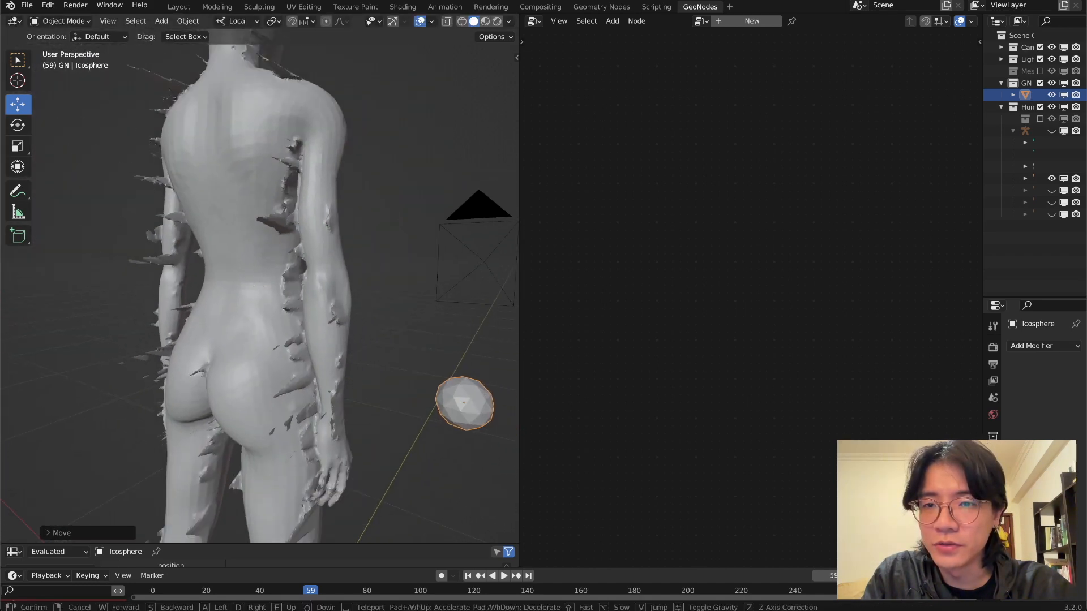
key(d)
key(s)
key(d)
key(w)
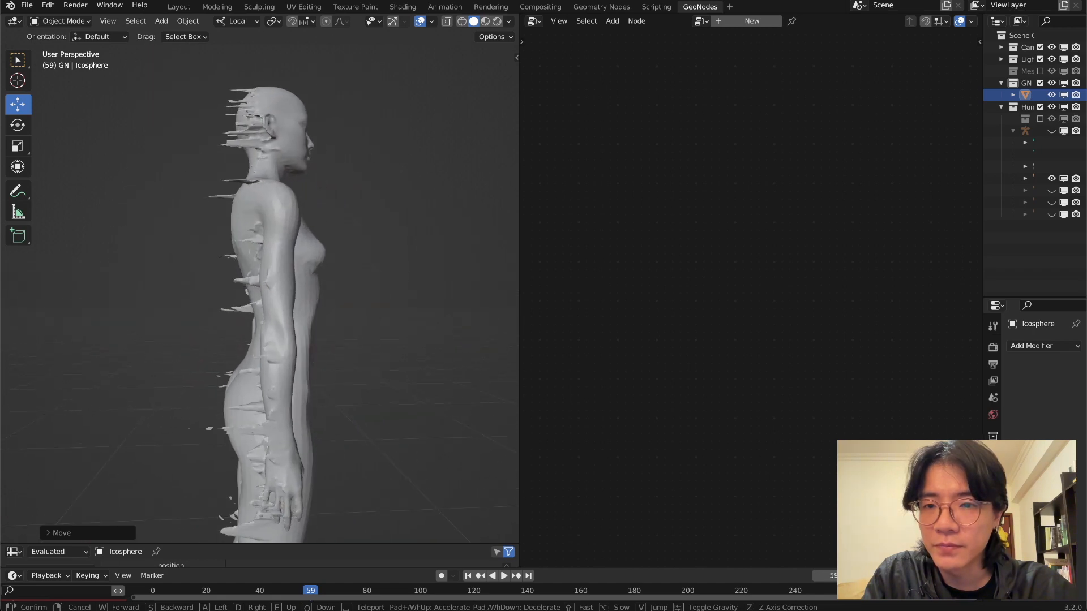
click(244, 141)
scroll(232, 195, down, 3)
middle_drag(232, 194, 219, 280)
scroll(407, 304, down, 8)
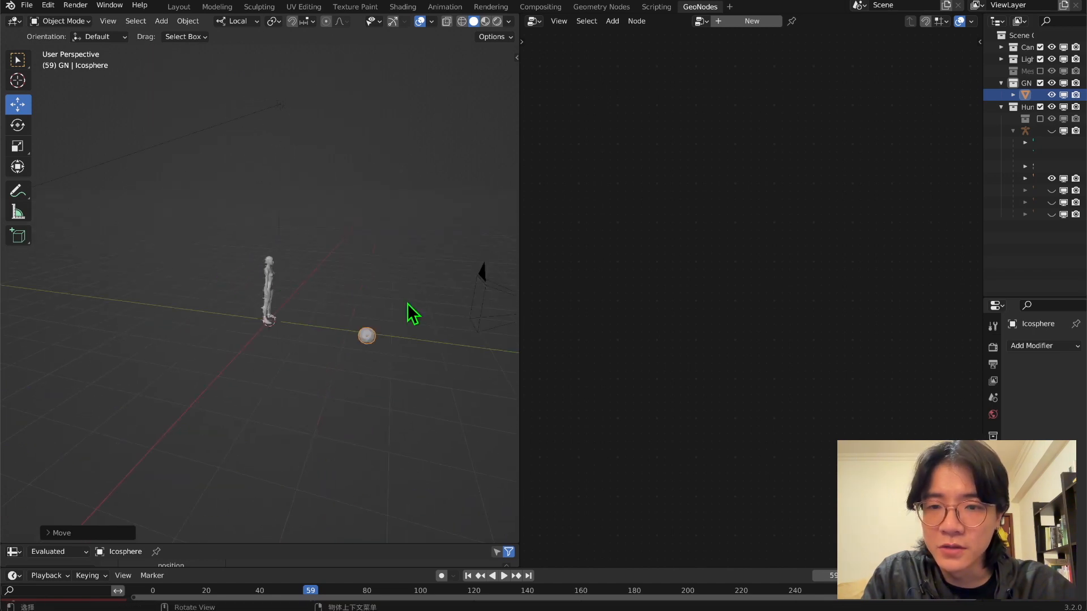
scroll(334, 359, up, 8)
scroll(340, 354, down, 6)
middle_drag(346, 348, 464, 306)
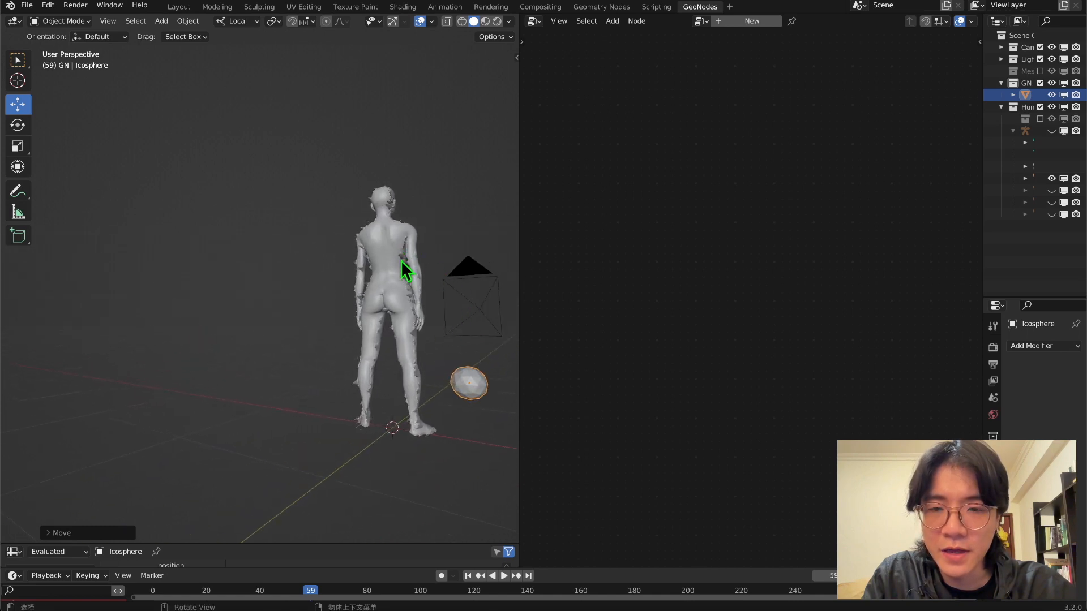
middle_drag(424, 383, 308, 367)
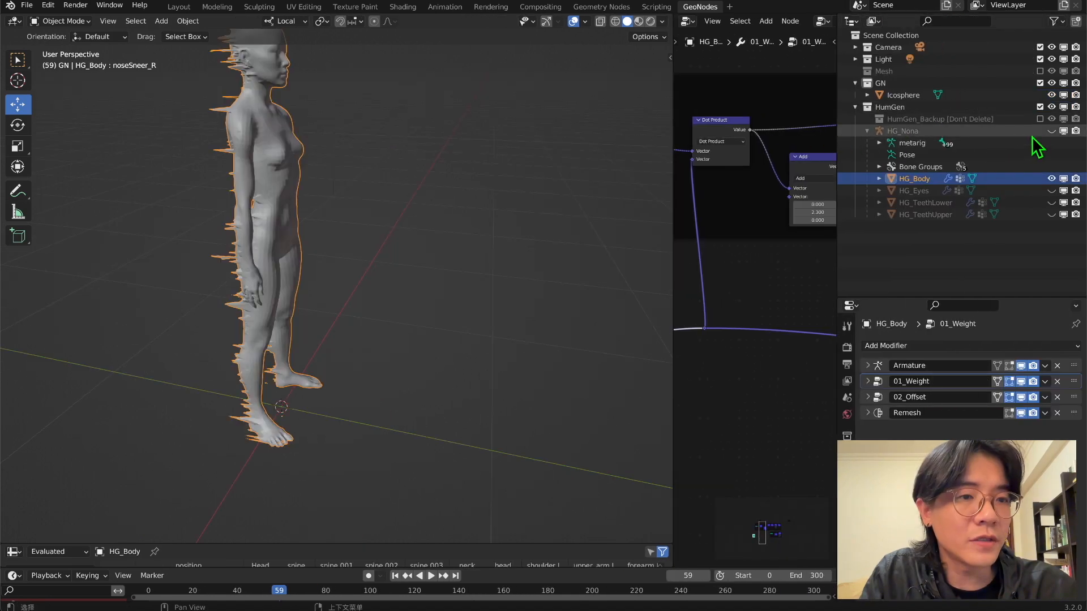
Unhide the HG_Nona armature and rotate it about its local Z axis to turn the body relative to the Icosphere
click(1051, 131)
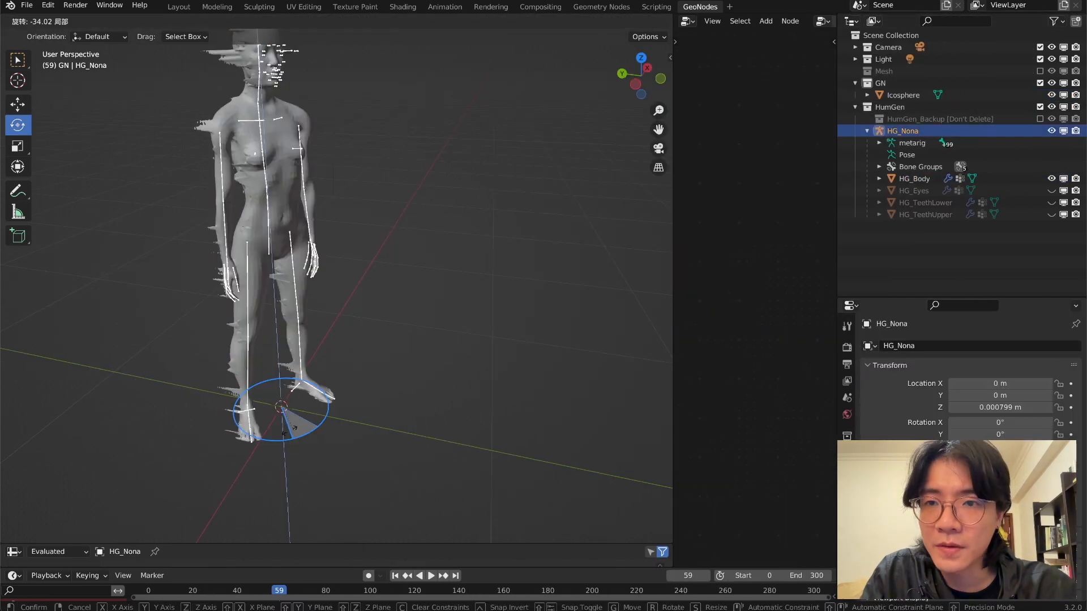
drag(298, 435, 277, 433)
middle_drag(287, 292, 411, 281)
middle_drag(237, 185, 394, 158)
middle_drag(250, 164, 498, 176)
Hide the viewport overlays and inspect the spikes on the rotated body's head, torso and legs
key(shift+alt+z)
scroll(400, 317, up, 4)
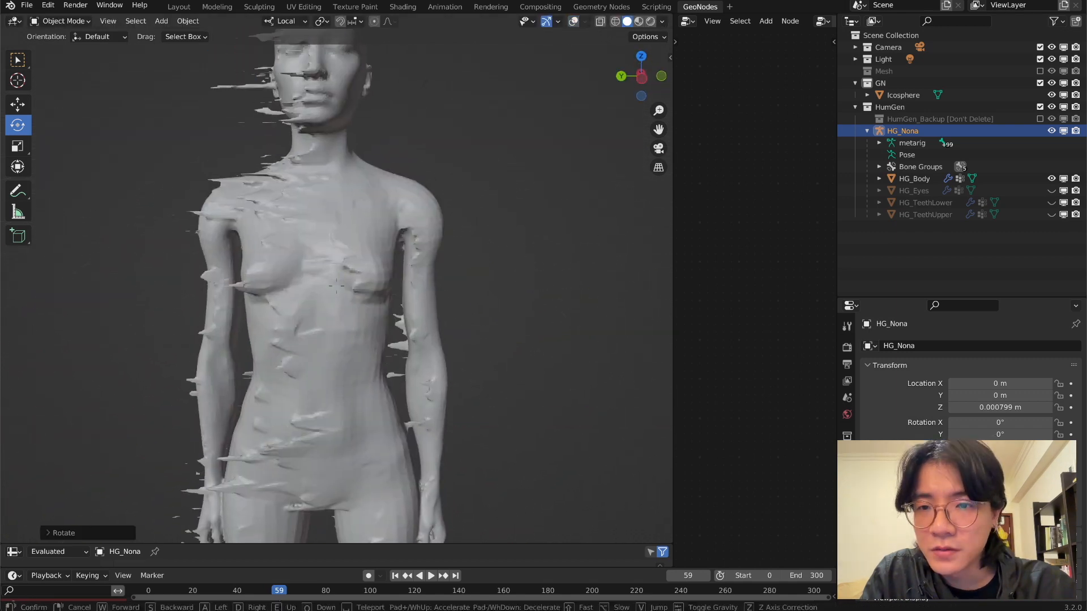
shift+middle_drag(400, 317, 419, 521)
key(shift+grave)
click(338, 288)
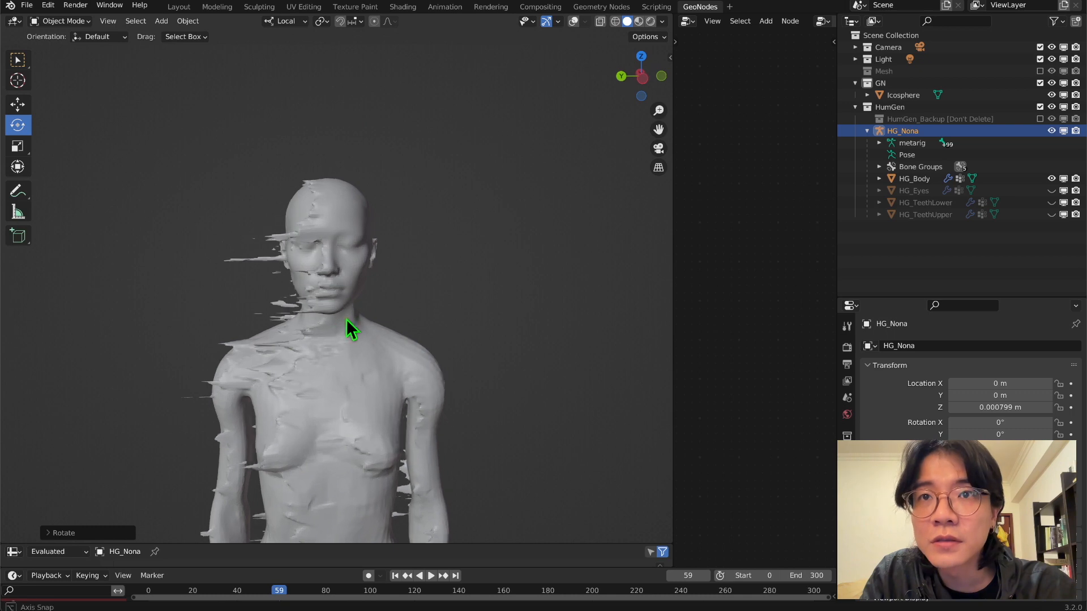
middle_drag(346, 318, 264, 317)
shift+middle_drag(368, 255, 293, 299)
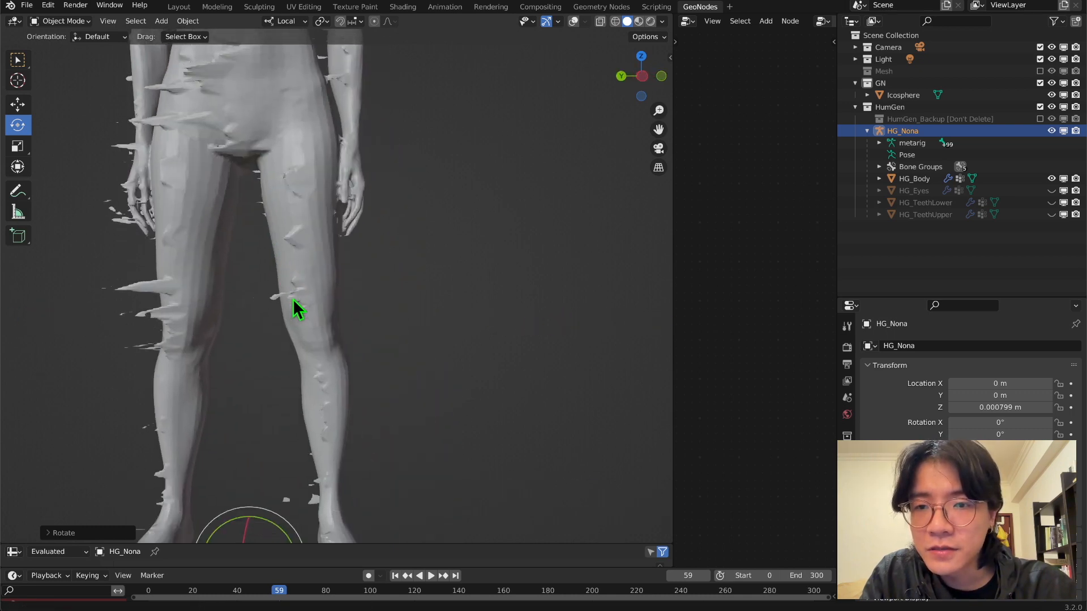
key(shift+grave)
key(s)
key(w)
click(337, 287)
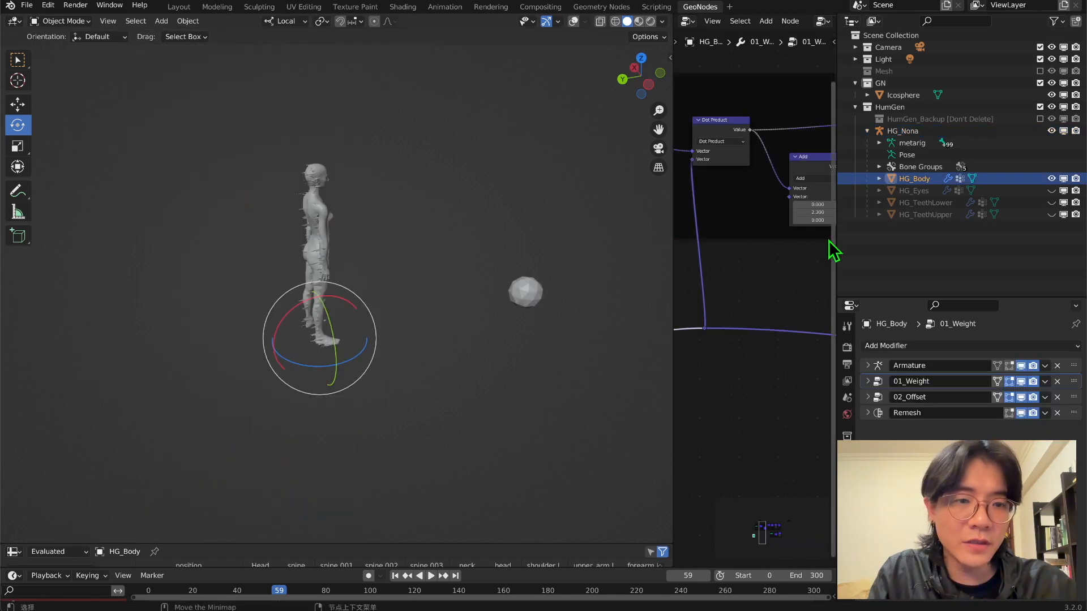
Enlarge the node editor and show the 02_Offset node tree of HG_Body beside a side view of the body
drag(837, 250, 938, 252)
drag(672, 249, 493, 255)
scroll(254, 274, up, 6)
scroll(262, 301, up, 4)
shift+middle_drag(255, 274, 195, 254)
middle_drag(659, 311, 808, 345)
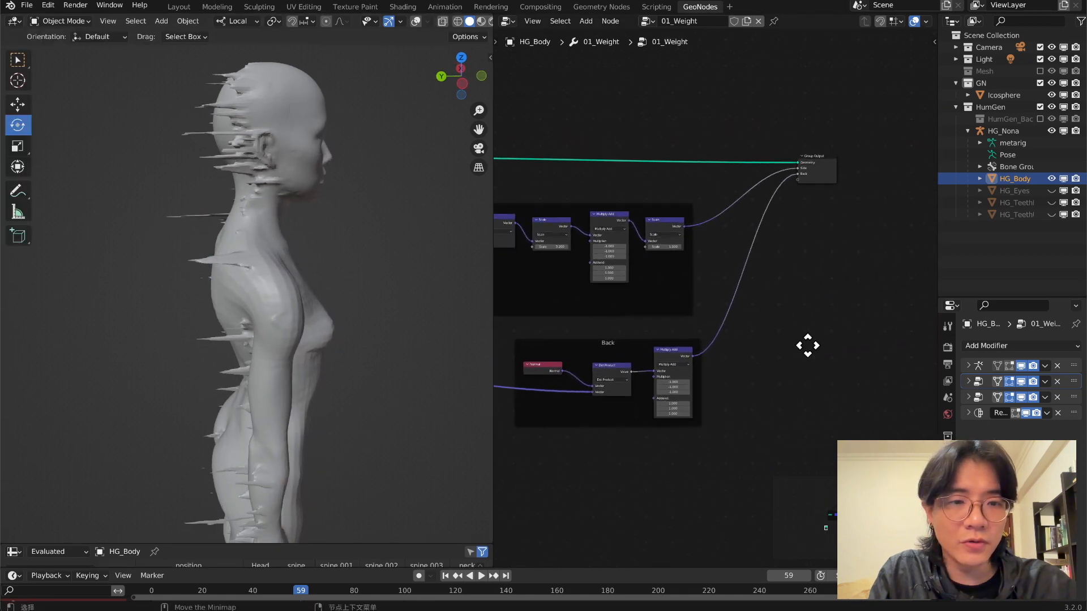
click(977, 397)
scroll(718, 315, up, 5)
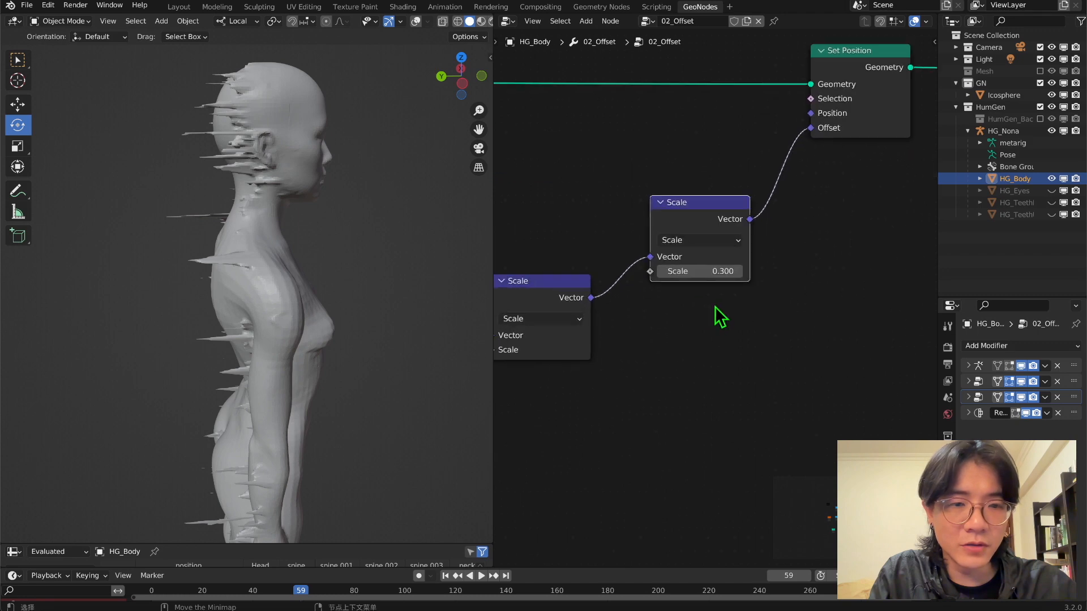
Set the Noise Texture in 02_Offset to W 17.8, Scale 15.6, Detail 2.6, Roughness 0.384 and Distortion 15.2
click(653, 267)
click(653, 267)
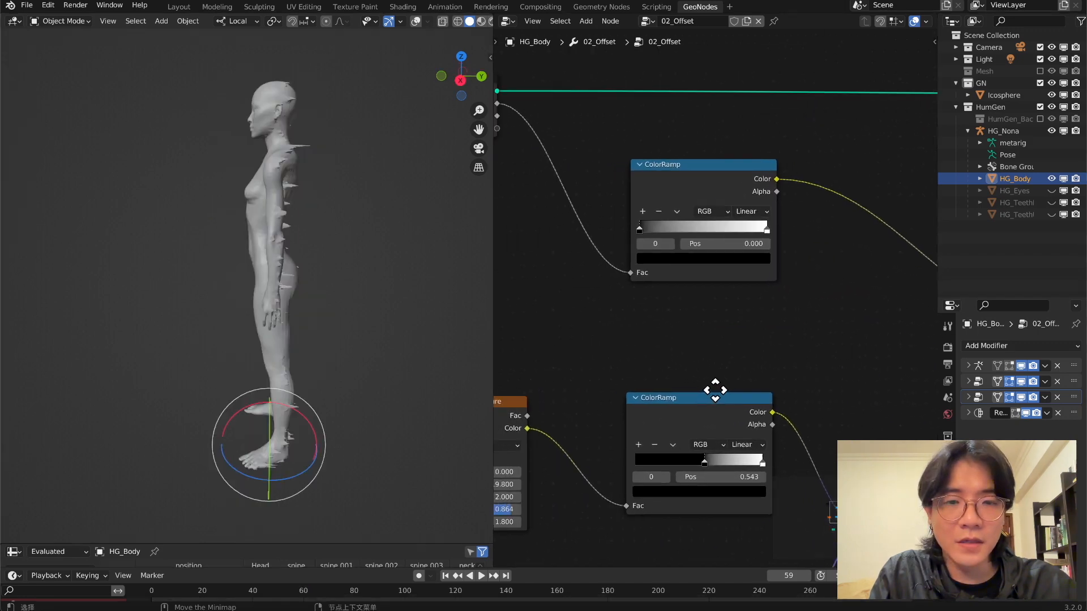
middle_drag(715, 383, 910, 349)
middle_drag(788, 435, 781, 338)
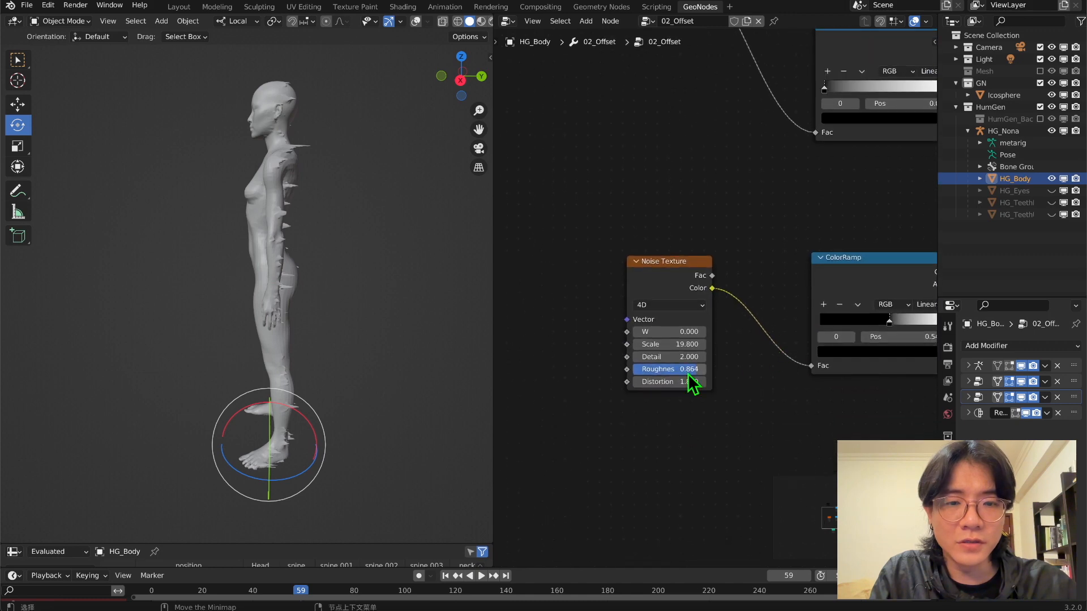
drag(664, 343, 688, 344)
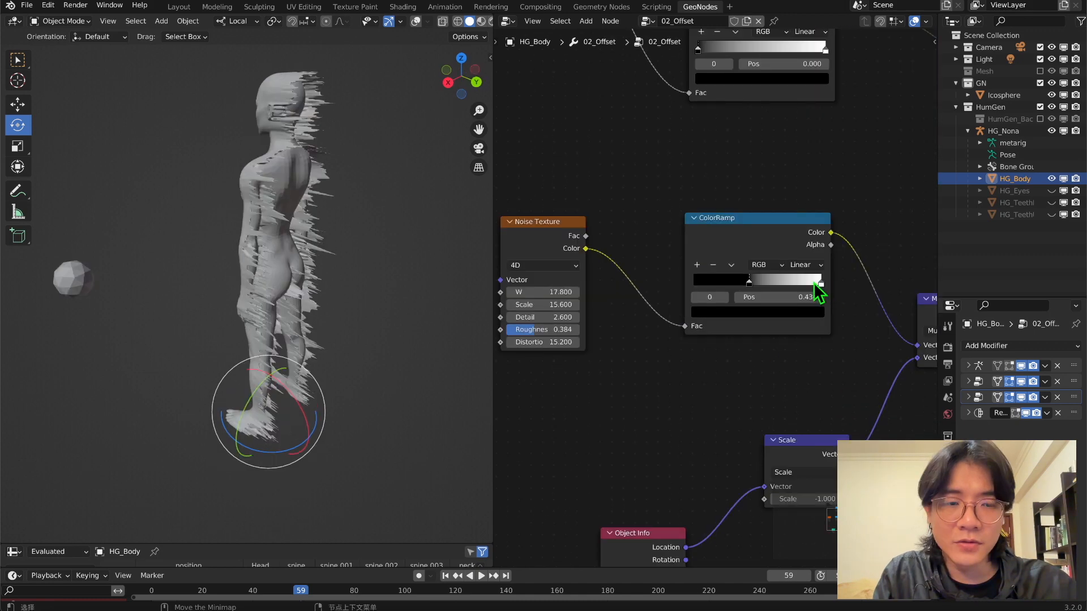
Set the black stop of the noise ColorRamp to 0.575 and check the spikes from the body's side
drag(788, 280, 830, 301)
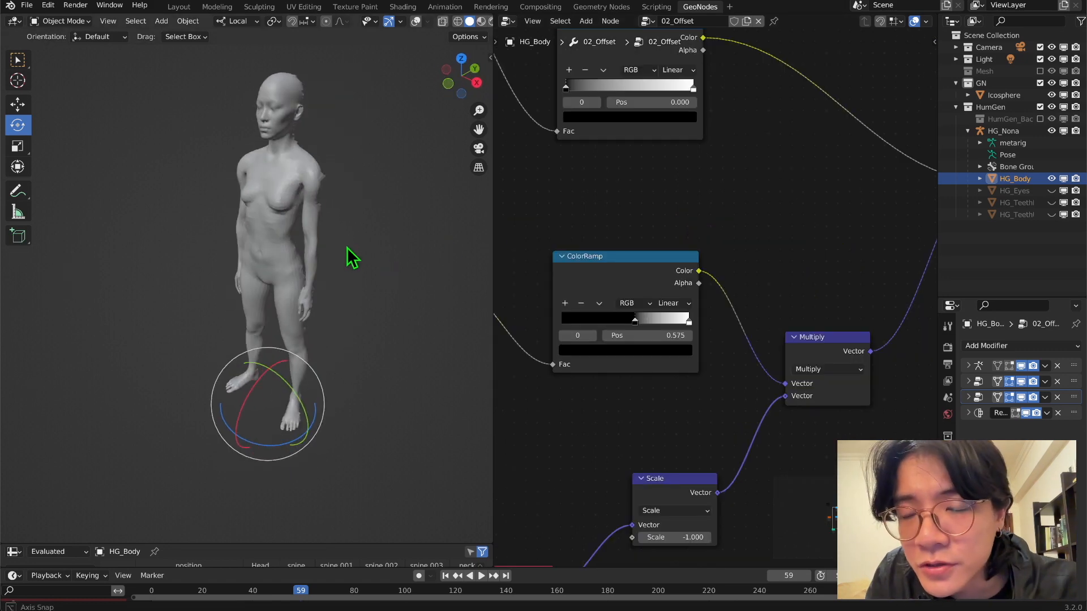
key(shift+grave)
key(w)
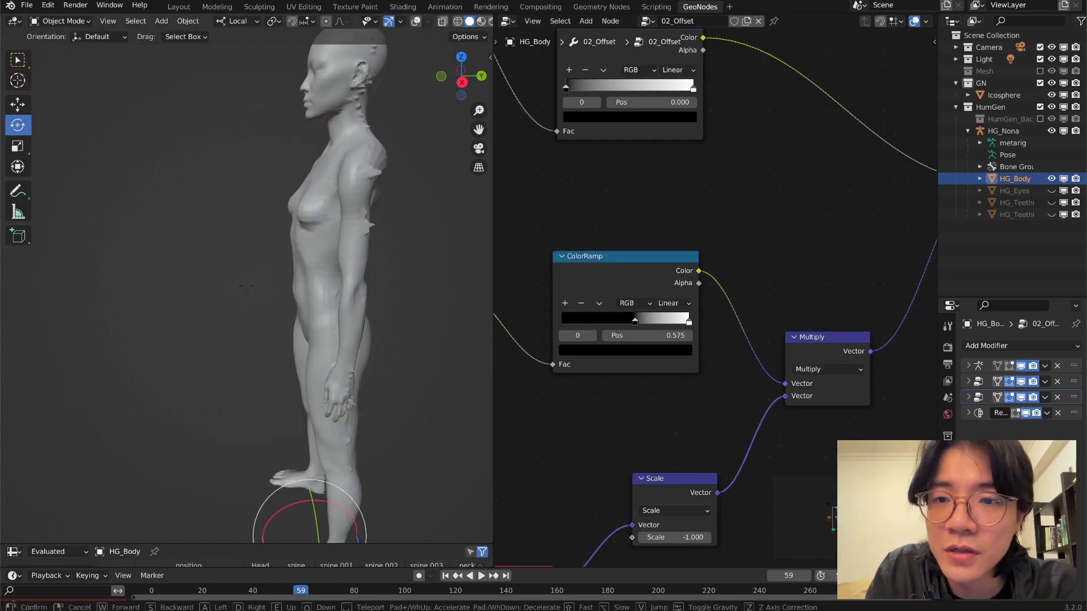
key(s)
click(247, 286)
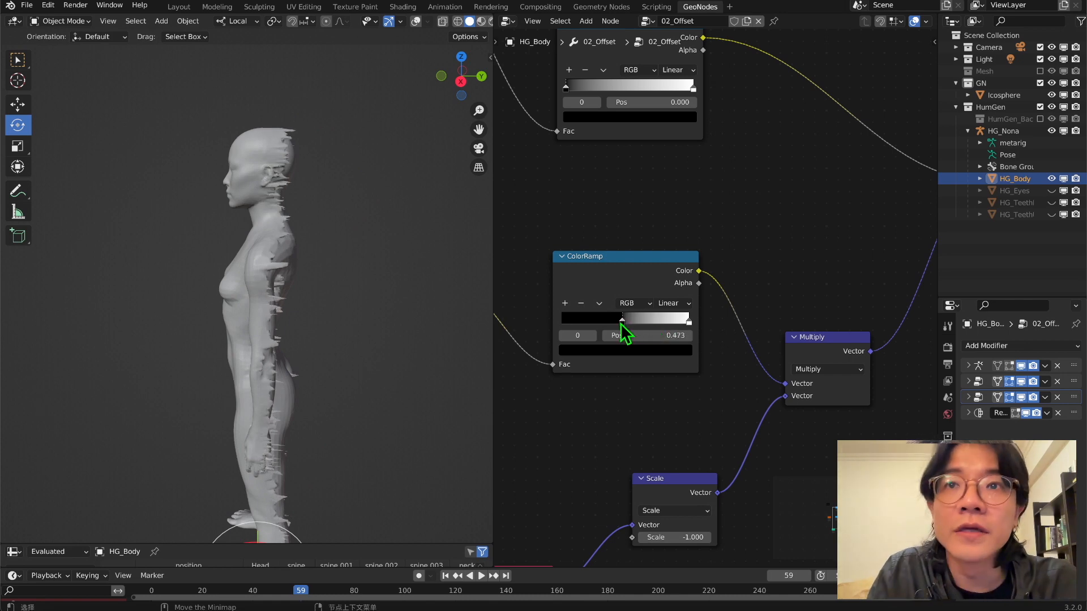
Set the Noise Texture's Scale to 18.8 and Roughness to 0.872, its ColorRamp's black stop to 0.520, and inspect the torso
middle_drag(208, 294, 80, 292)
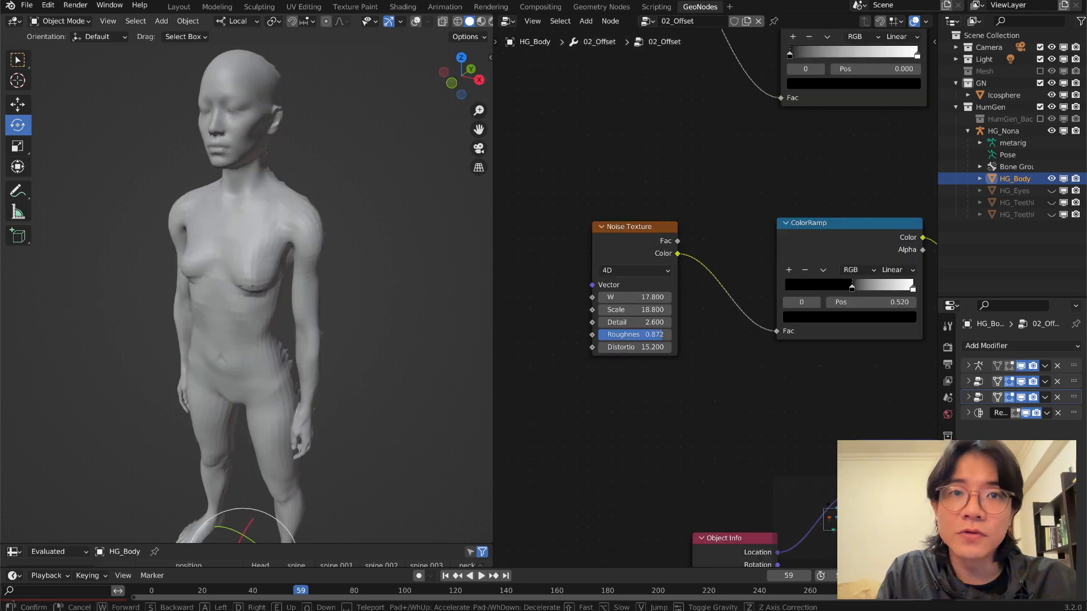
key(shift+grave)
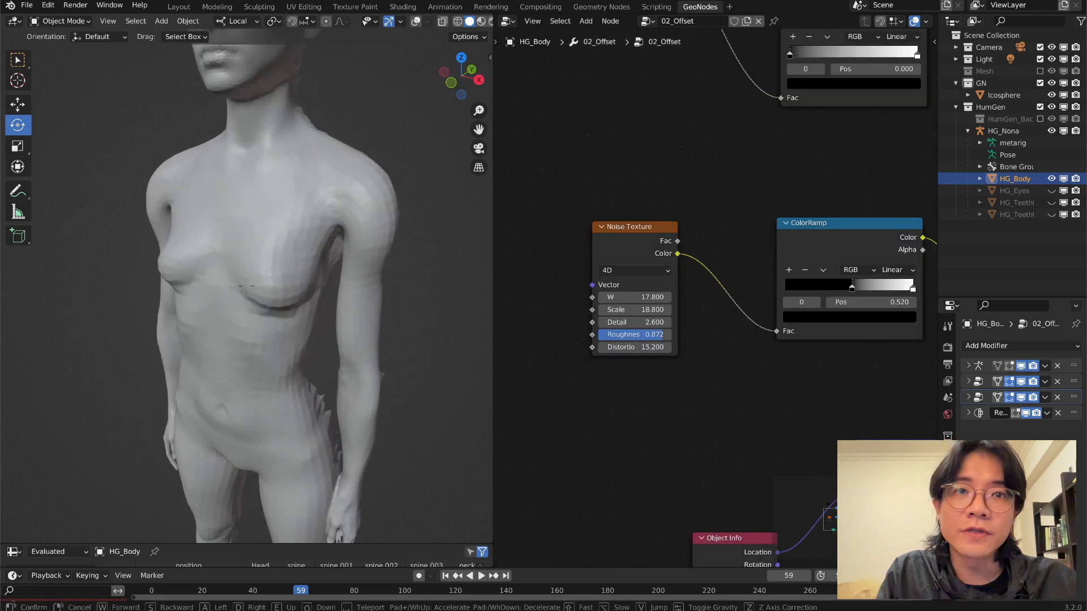
click(258, 267)
mouse_move(280, 348)
middle_down()
mouse_move(303, 399)
mouse_move(281, 352)
middle_up()
middle_drag(315, 172, 378, 215)
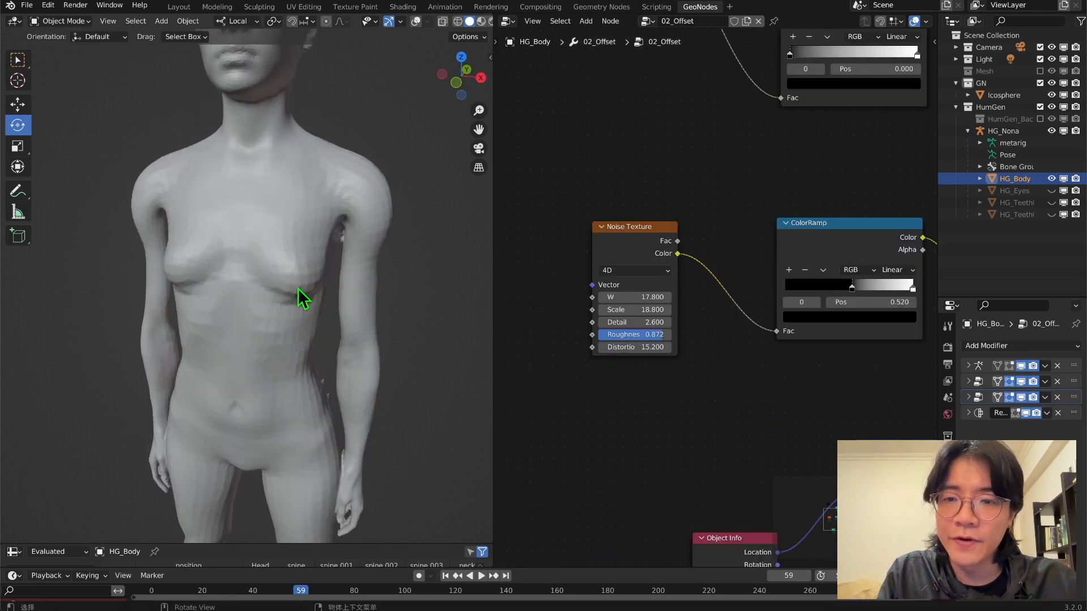
Turn off the Remesh modifier in the viewport and add a Subdivision Surface modifier to HG_Body
click(975, 349)
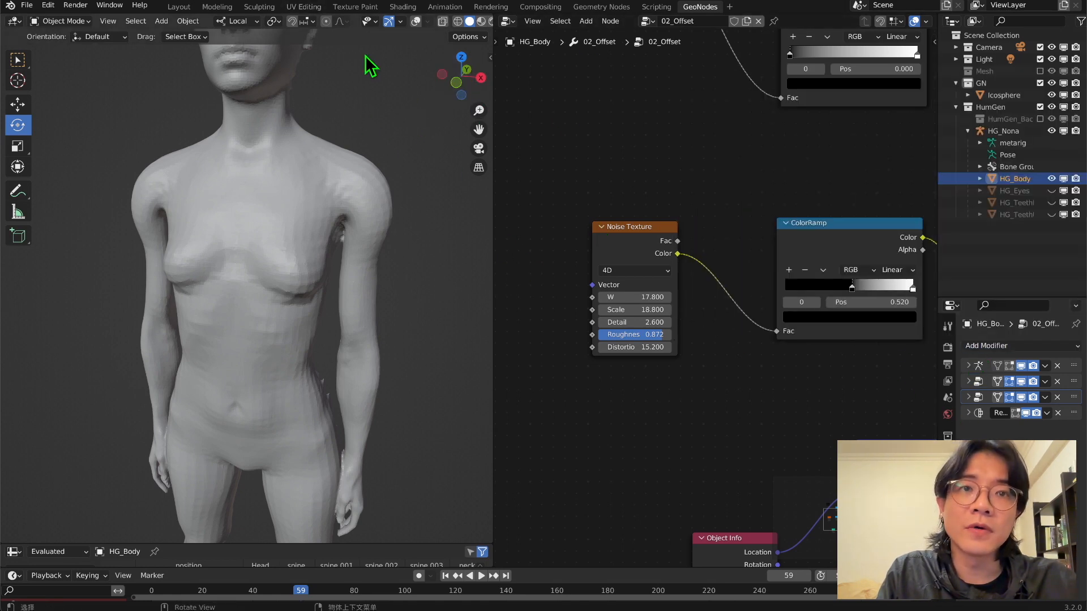
click(992, 347)
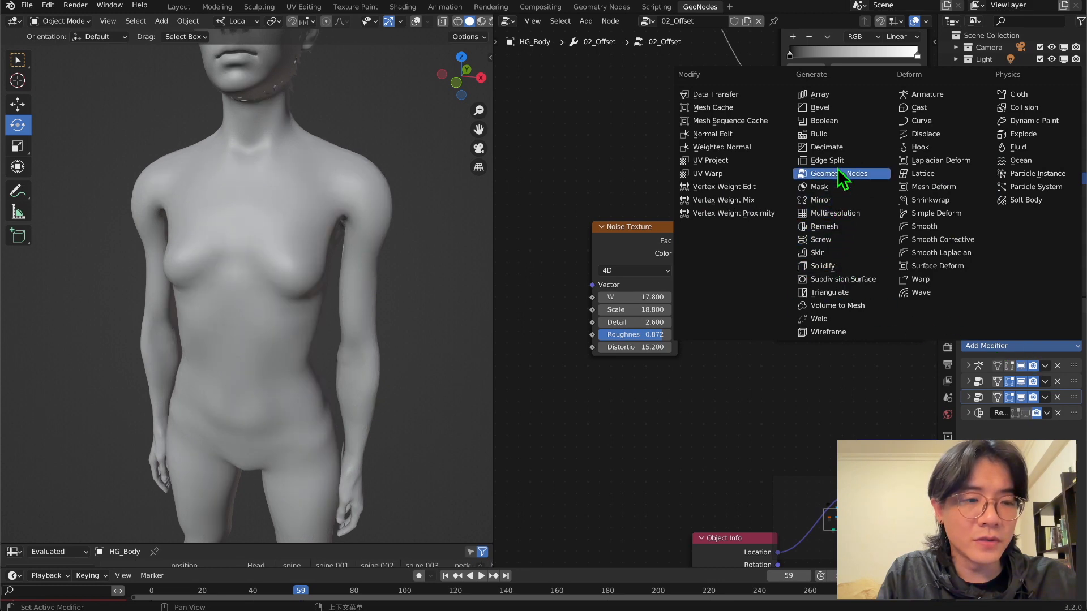
click(838, 277)
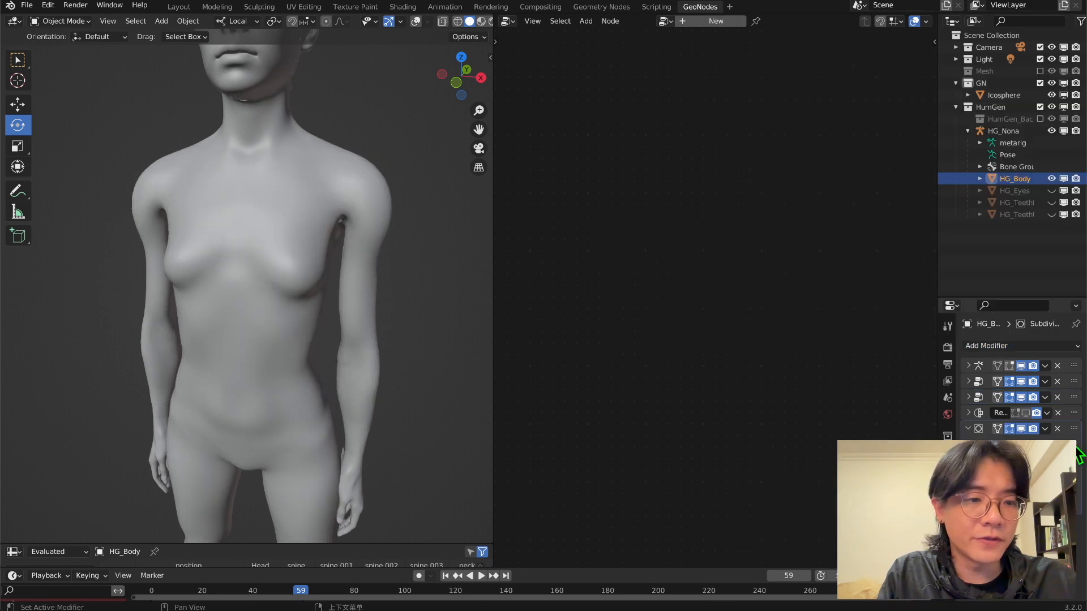
Place the Subdivision modifier first in the modifier stack and set its render level to 1
drag(1074, 429, 1074, 366)
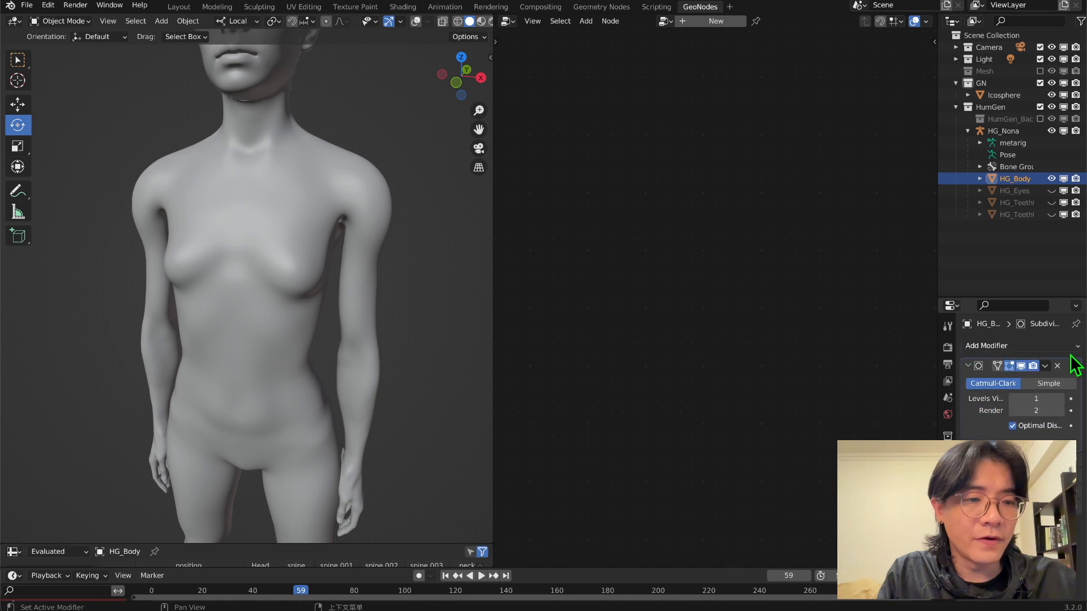
click(1013, 411)
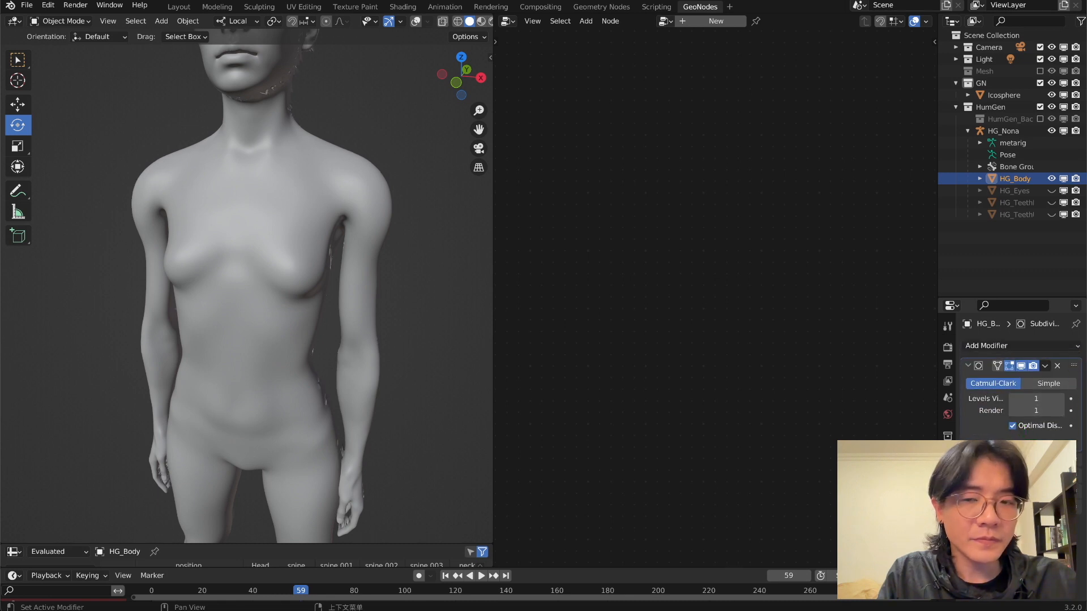
middle_drag(306, 273, 264, 254)
middle_drag(293, 304, 409, 296)
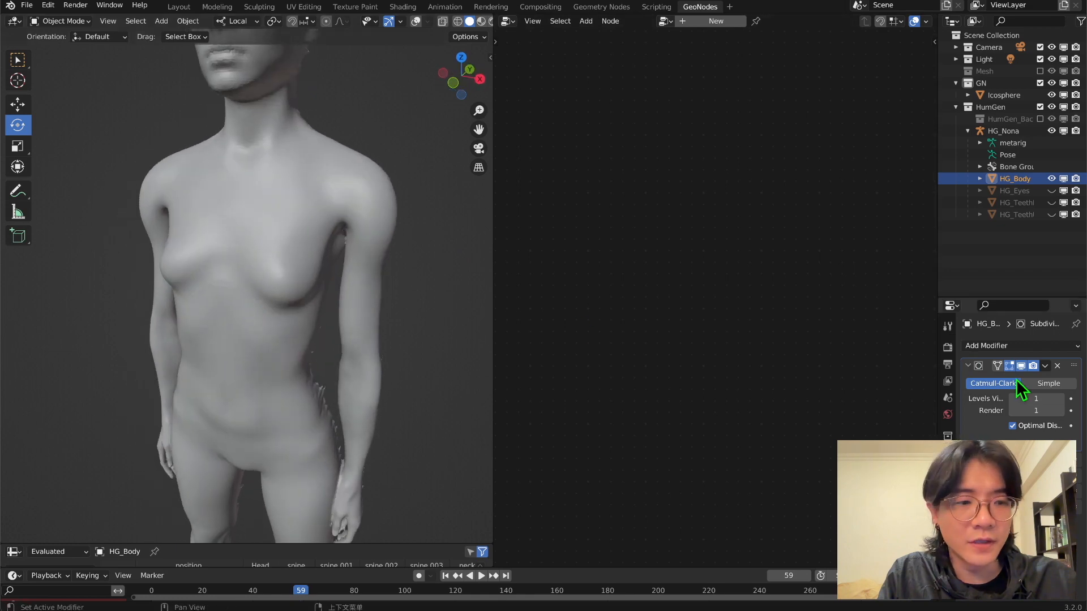
Toggle the Subdivision modifier's viewport display to compare the surface, and examine the spikes around the head and upper body
click(1023, 367)
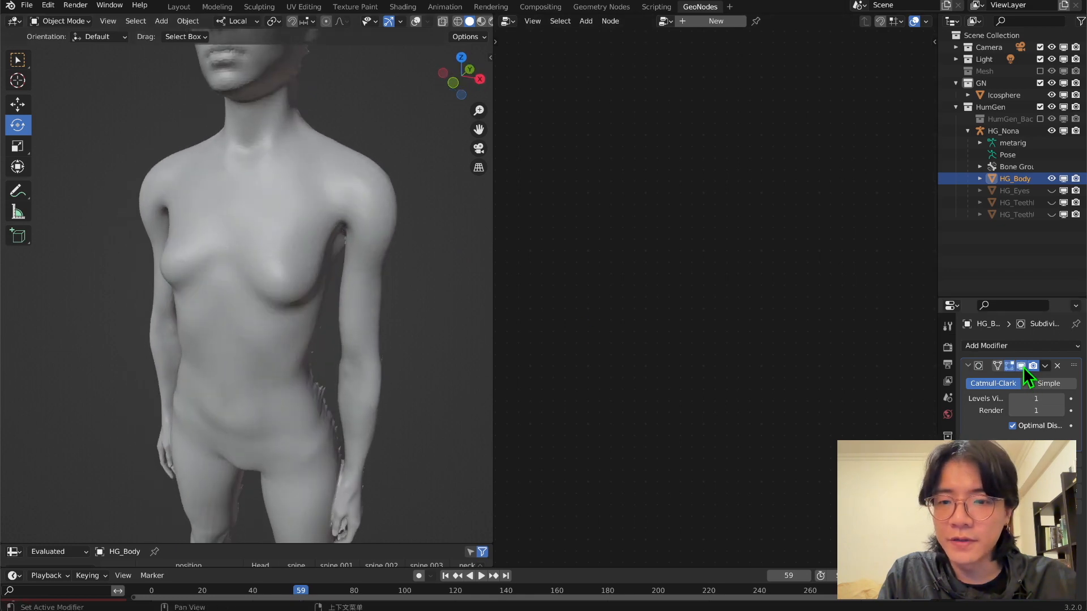
middle_drag(362, 328, 1019, 413)
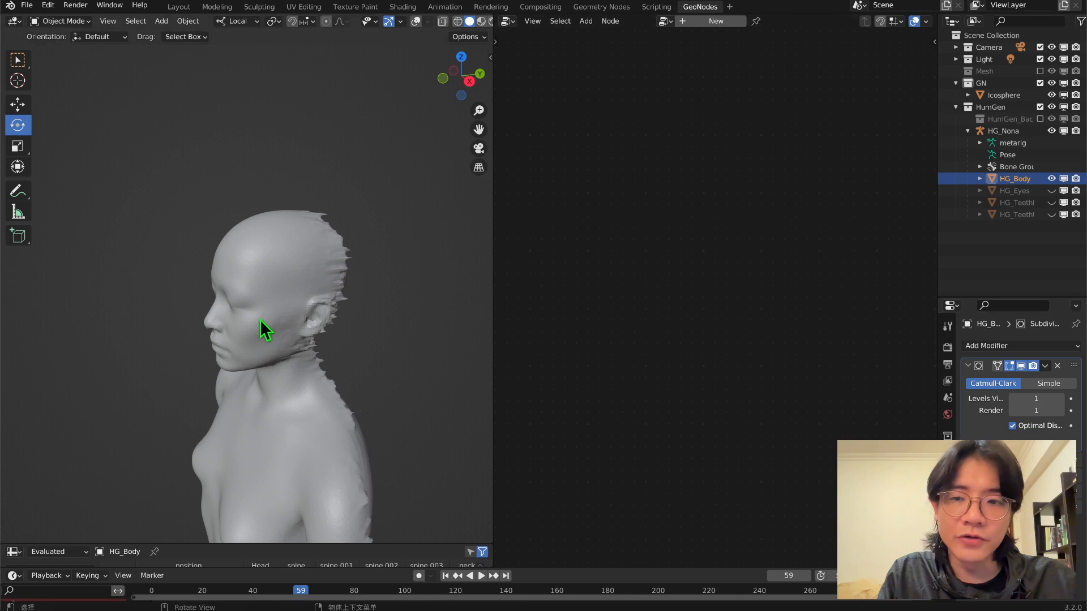
shift+scroll(333, 325, down, 7)
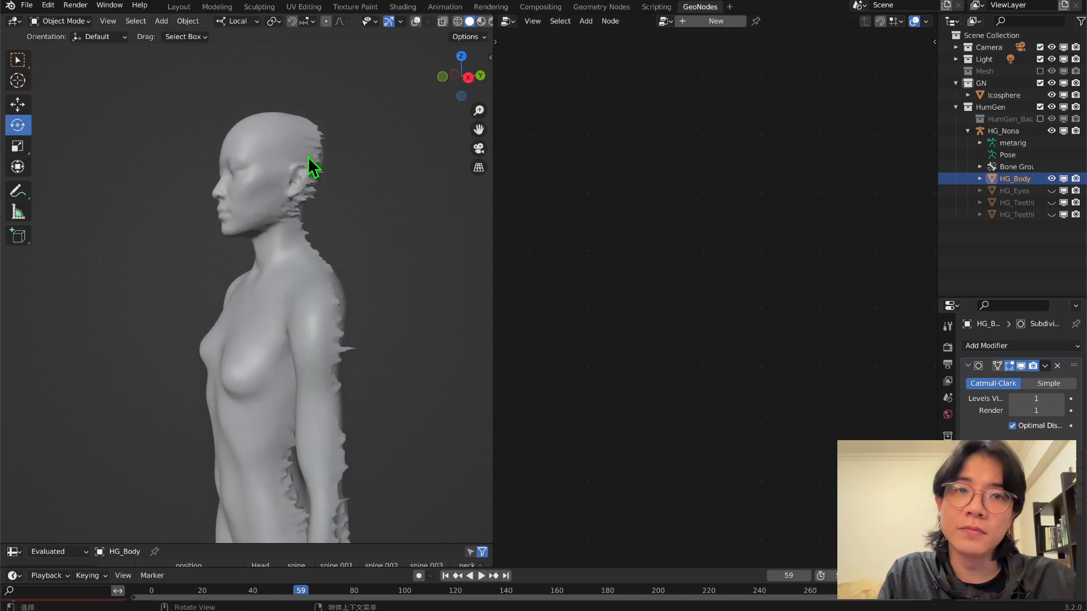
middle_drag(213, 222, 281, 280)
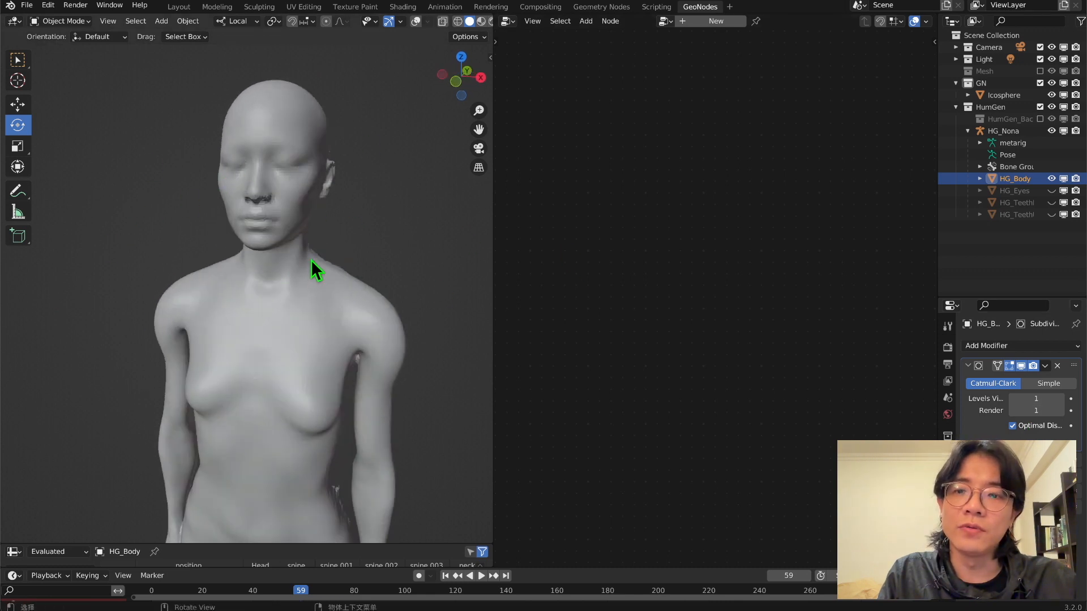
middle_drag(374, 253, 73, 239)
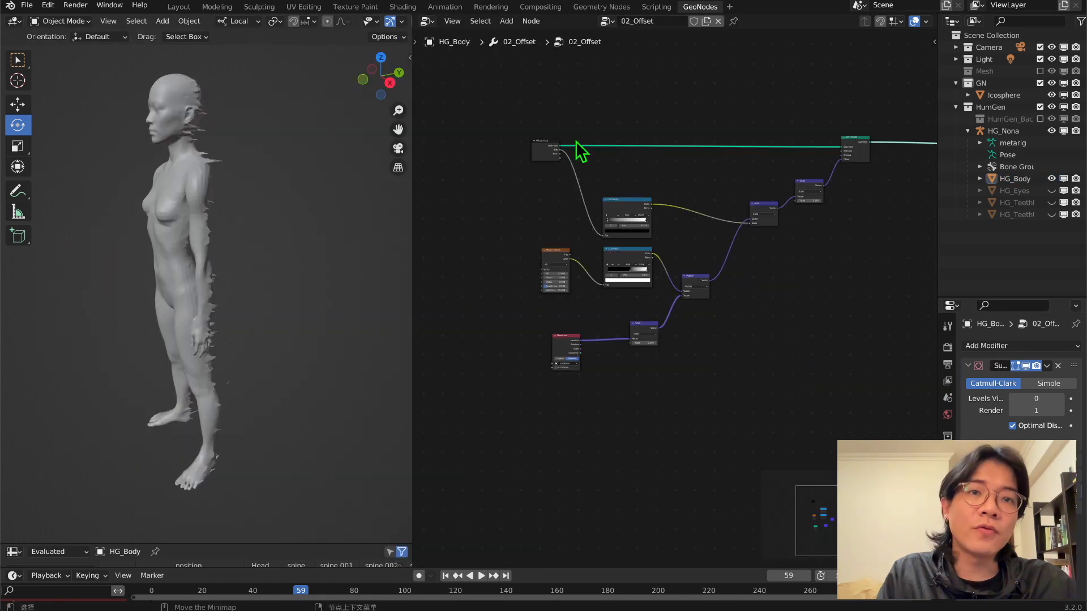
Duplicate the Set Position node and insert the copy on the geometry link before the Group Output
middle_drag(632, 142, 556, 172)
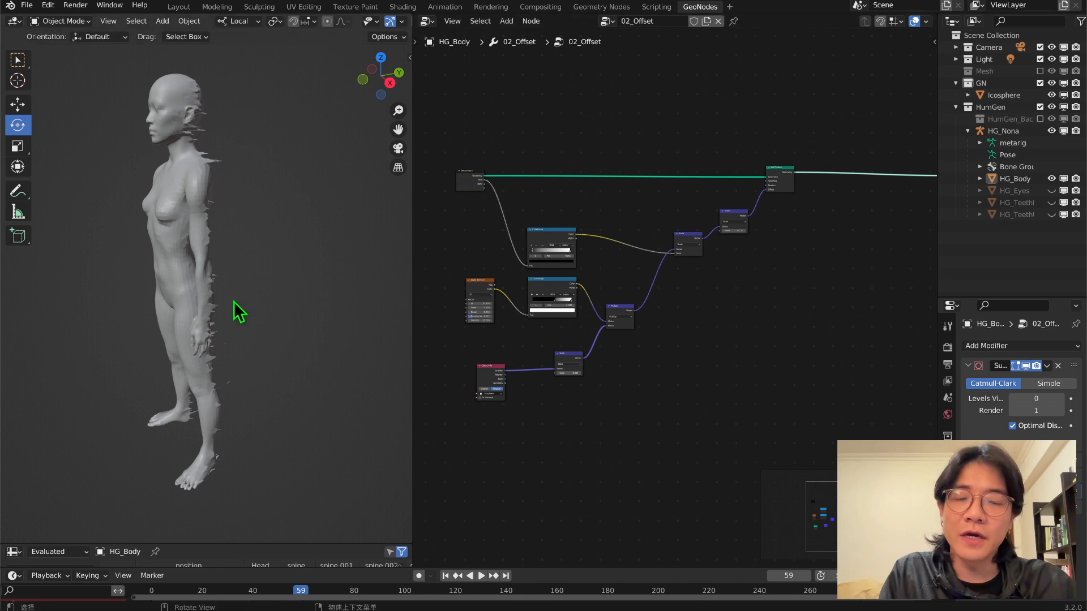
drag(447, 136, 783, 454)
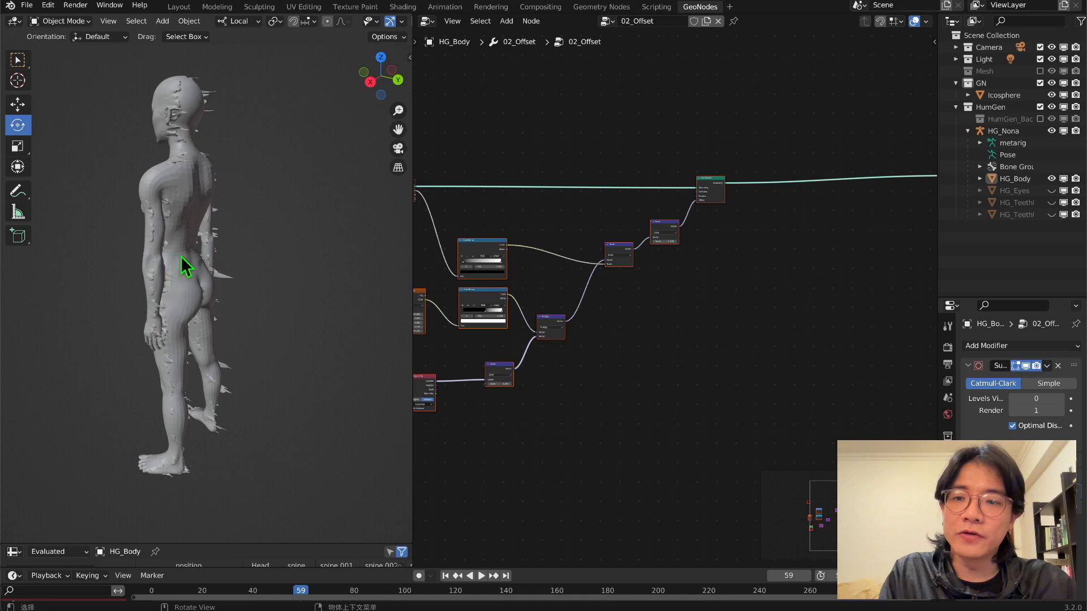
scroll(623, 314, down, 1)
middle_drag(721, 290, 696, 288)
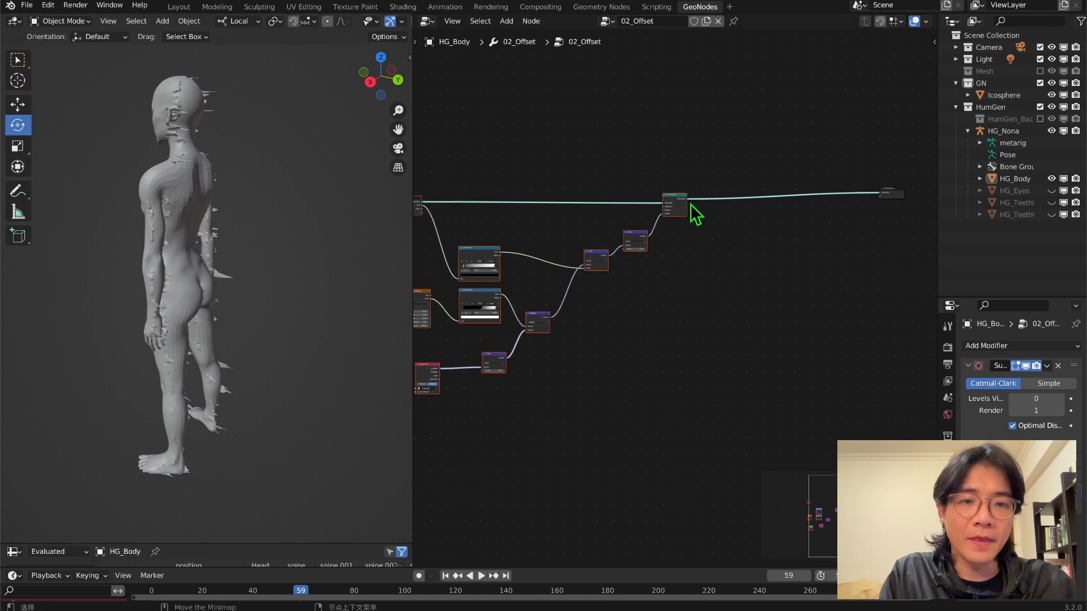
click(676, 205)
key(shift+d)
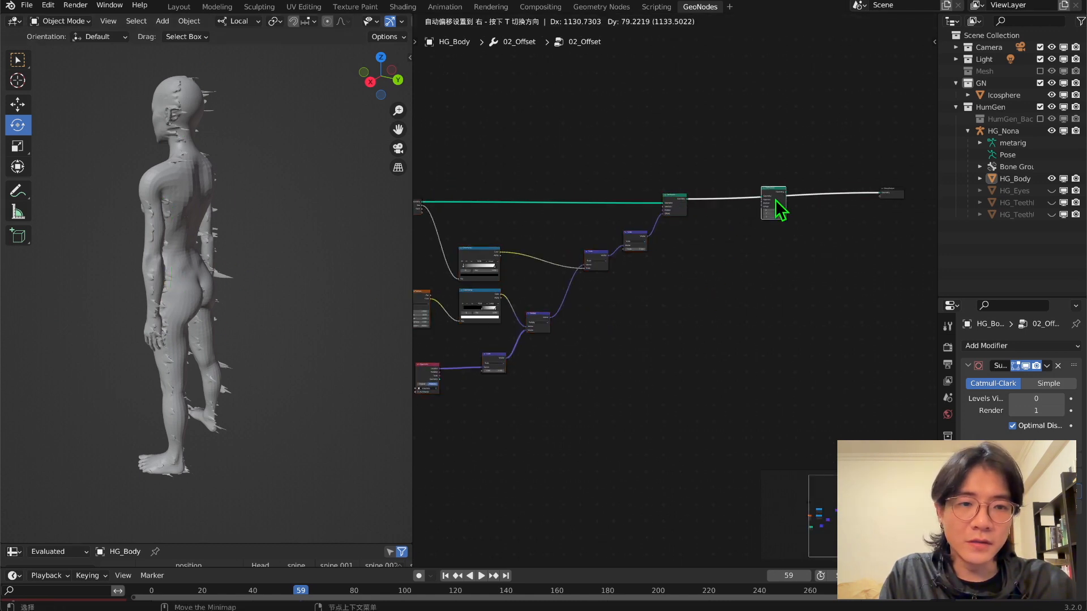
click(776, 200)
scroll(783, 197, up, 1)
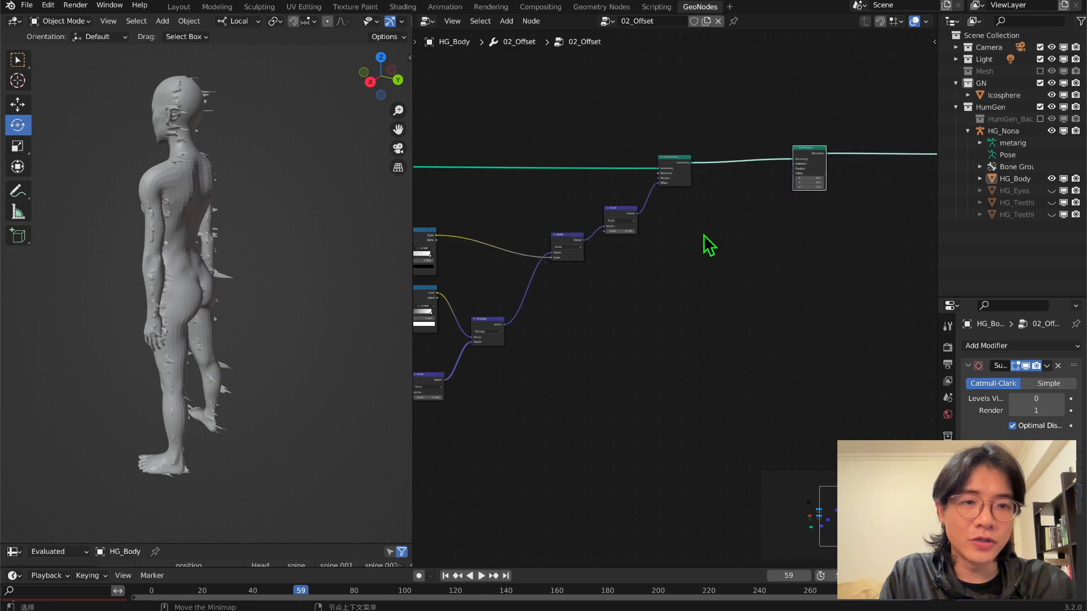
Move the original offset node network, including its Set Position, farther away from the second Set Position node
middle_drag(705, 235, 861, 199)
scroll(680, 299, down, 1)
drag(476, 107, 801, 425)
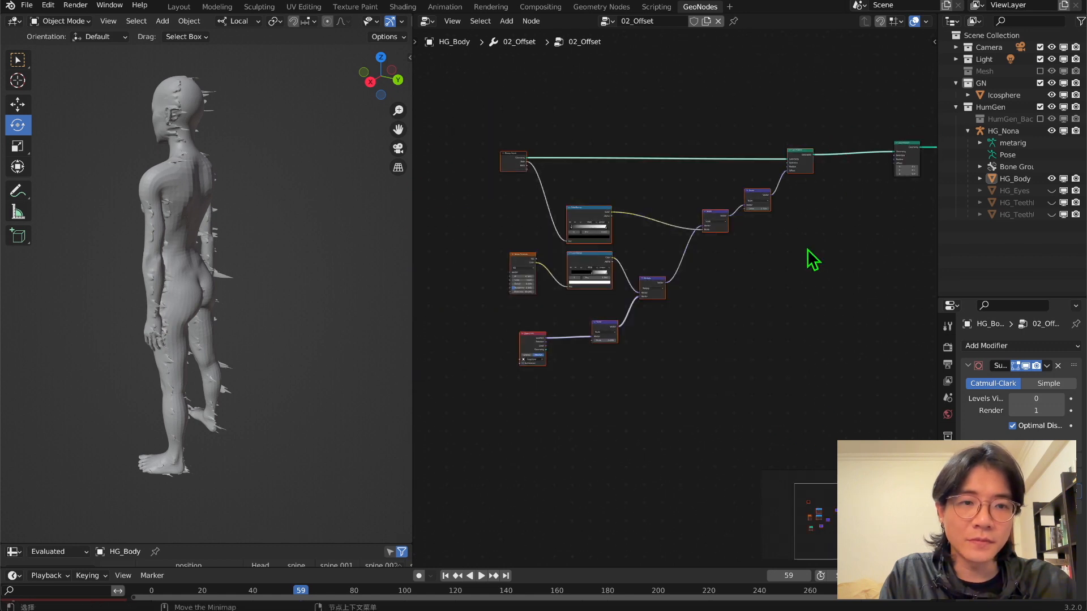
drag(796, 165, 715, 147)
middle_drag(612, 292, 811, 264)
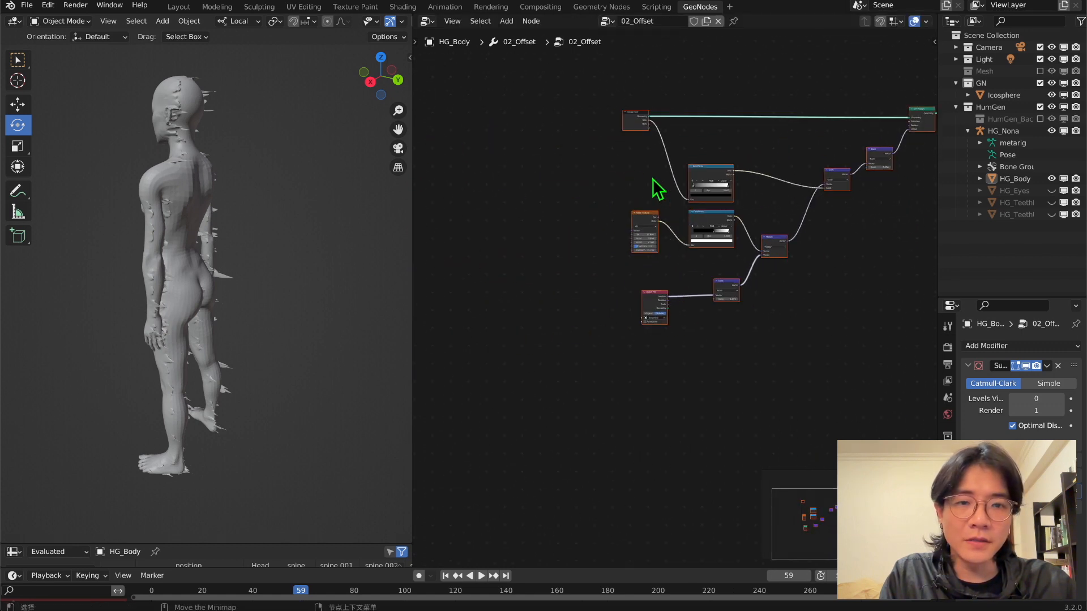
middle_drag(698, 205, 635, 224)
drag(524, 169, 583, 240)
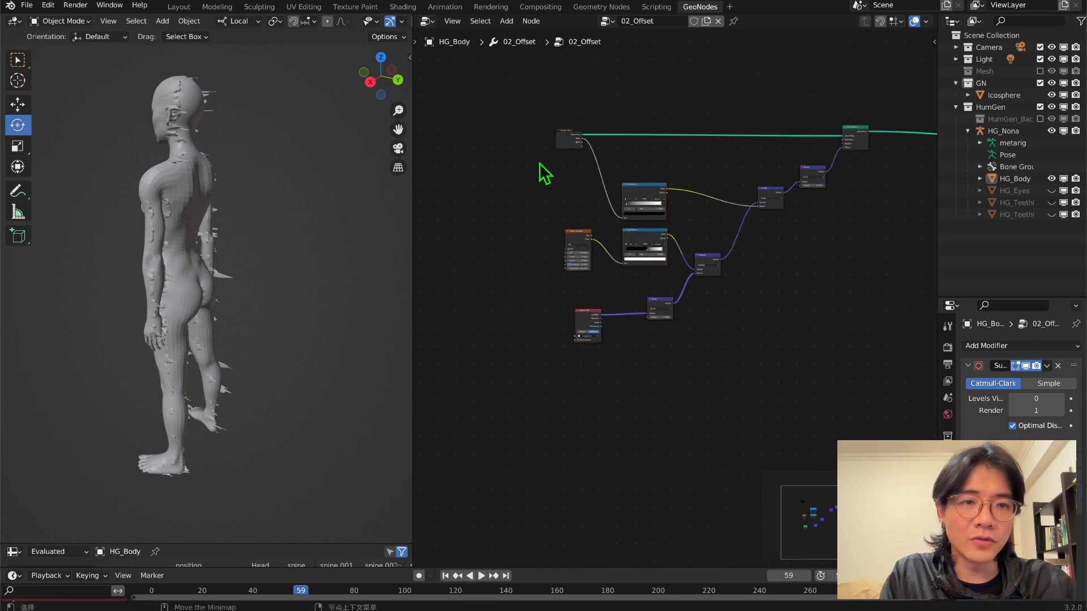
Duplicate the offset network without its Set Position below the second Set Position, and place the copied Group Input beside its ColorRamp
drag(526, 93, 822, 390)
key(shift+d)
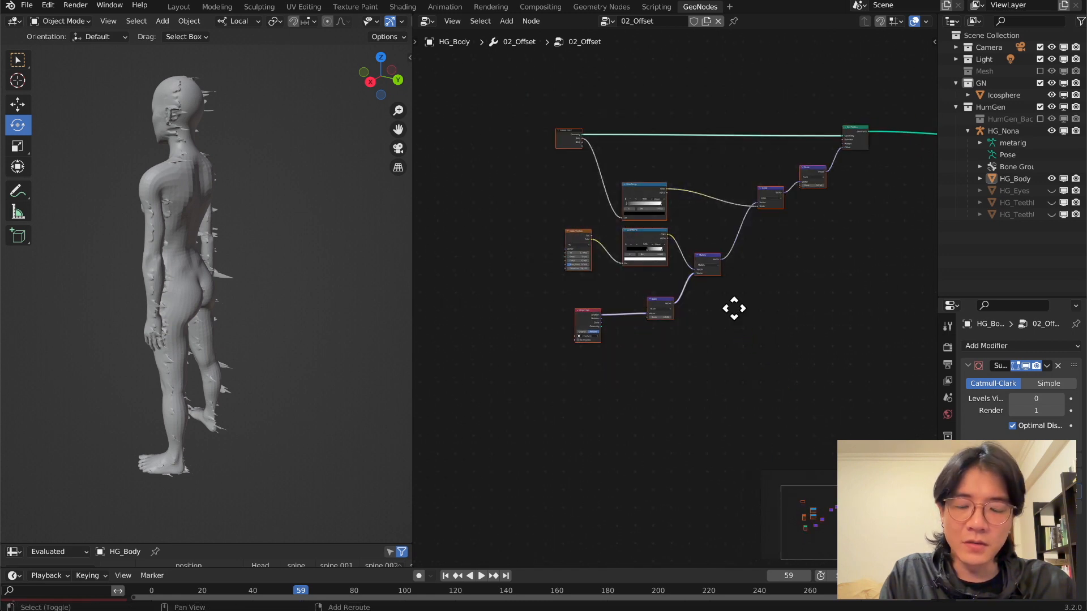
click(713, 401)
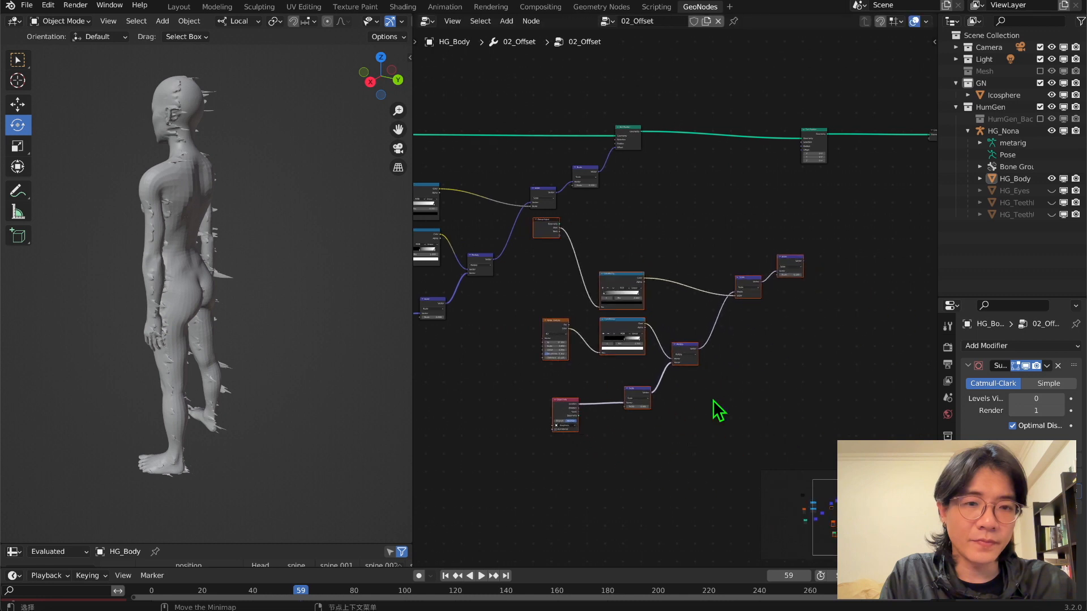
click(631, 220)
drag(544, 233, 557, 298)
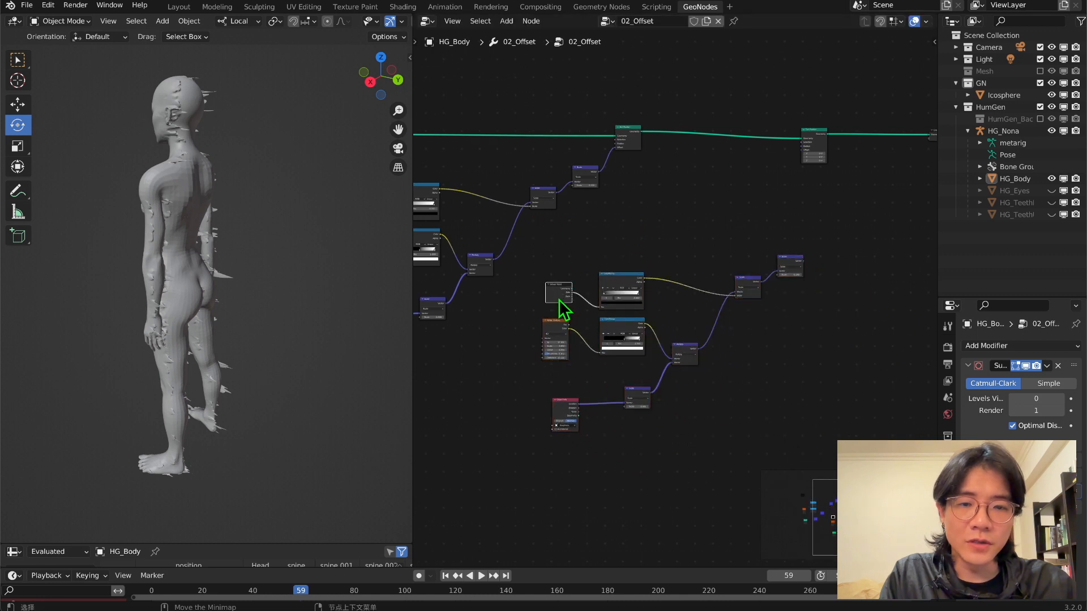
Drive the copied mask ColorRamp's Fac with the Group Input's Back output instead of Side
scroll(559, 300, up, 4)
middle_drag(621, 287, 727, 213)
scroll(702, 252, up, 6)
middle_drag(658, 182, 651, 195)
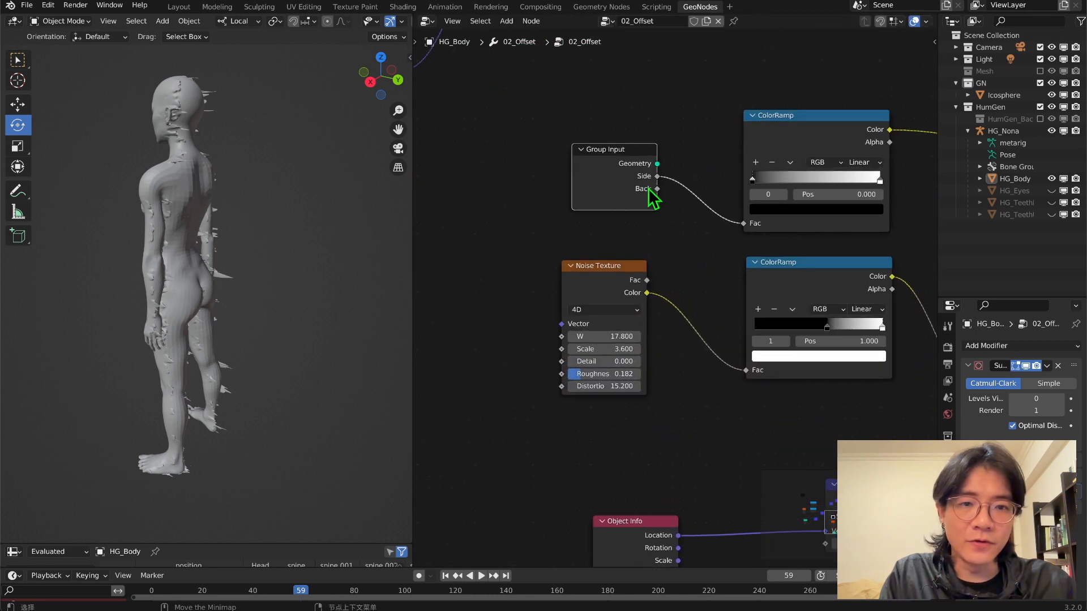
drag(657, 189, 746, 224)
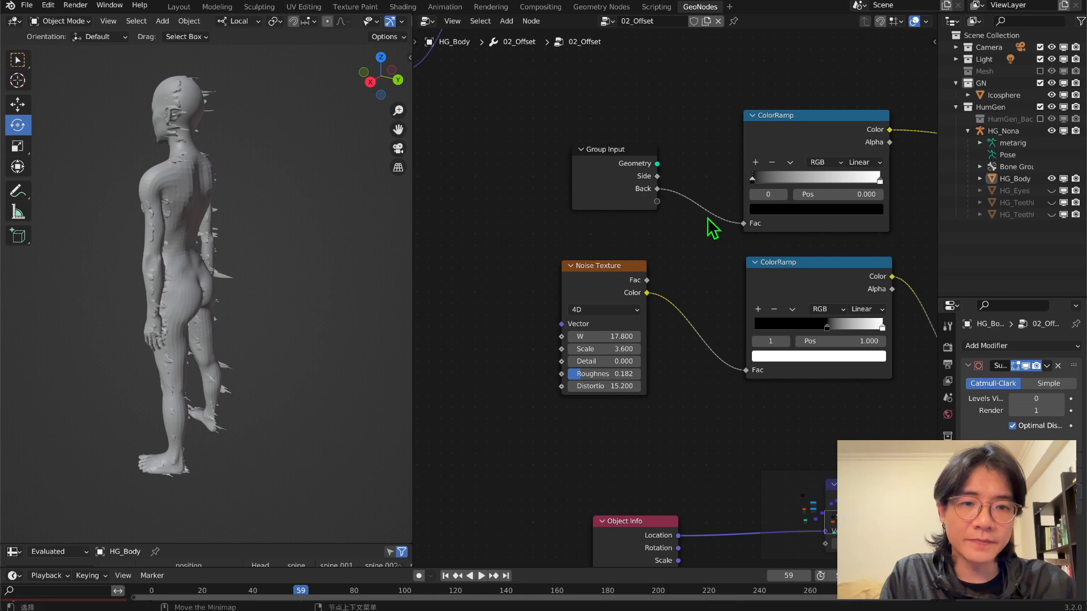
Connect the copied chain's final Scale vector to the Offset of the second Set Position node
scroll(709, 221, down, 3)
middle_drag(708, 221, 420, 333)
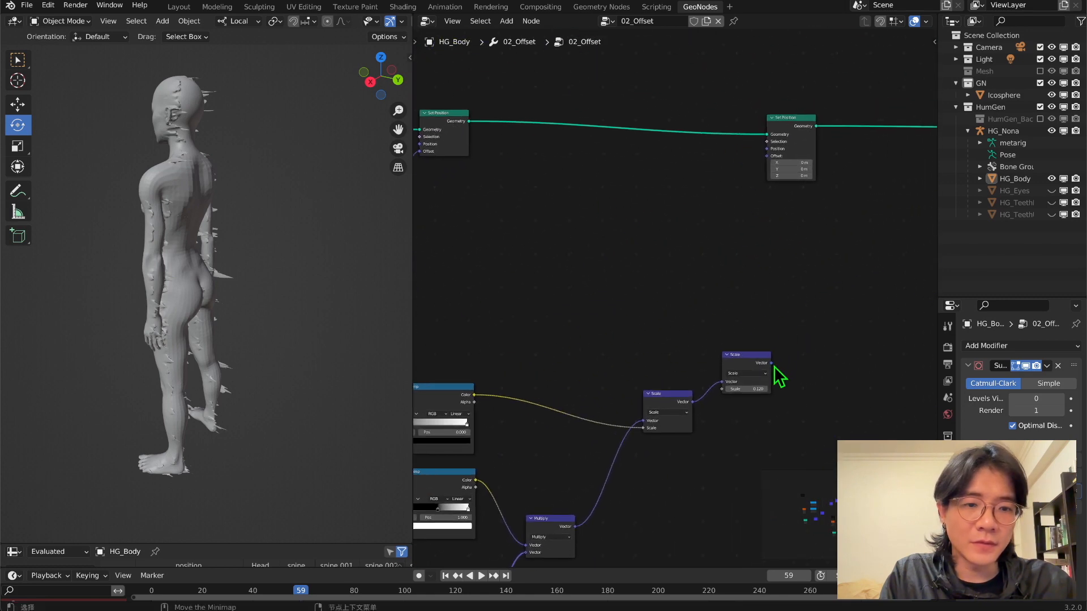
drag(773, 364, 787, 308)
drag(766, 158, 767, 156)
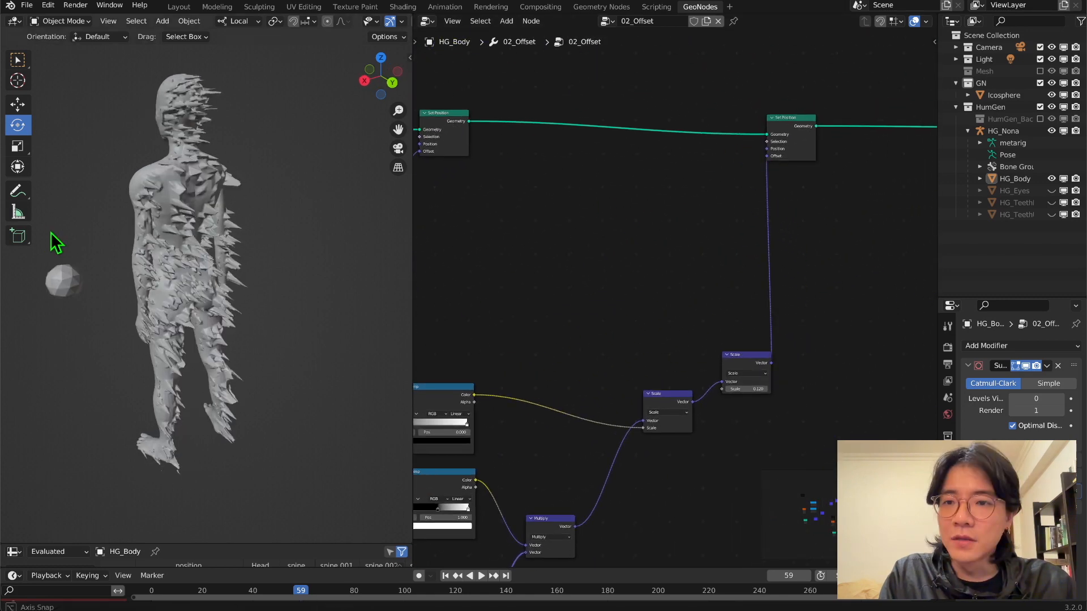
Move the second Set Position node closer to the Group Output and the copied Object Info node lower in its network
middle_drag(56, 248, 21, 256)
middle_drag(585, 256, 440, 298)
drag(644, 189, 745, 181)
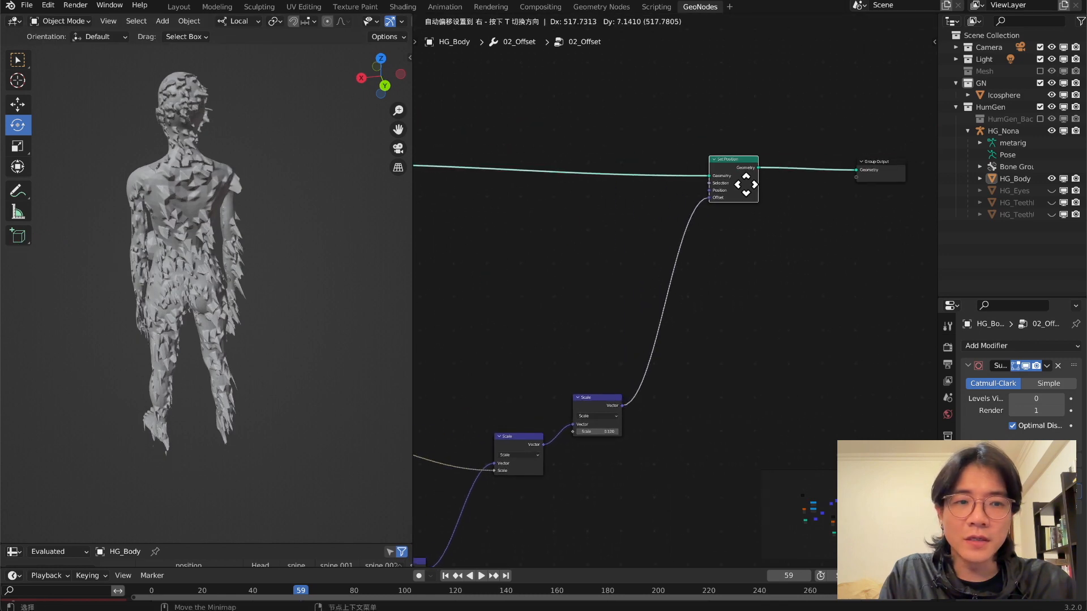
middle_drag(631, 388, 827, 238)
middle_drag(417, 463, 616, 325)
scroll(617, 324, up, 3)
middle_drag(617, 324, 627, 304)
drag(581, 388, 577, 422)
Set the Subdivision modifier's viewport level to 1 and inspect the figure's back
middle_drag(118, 212, 196, 219)
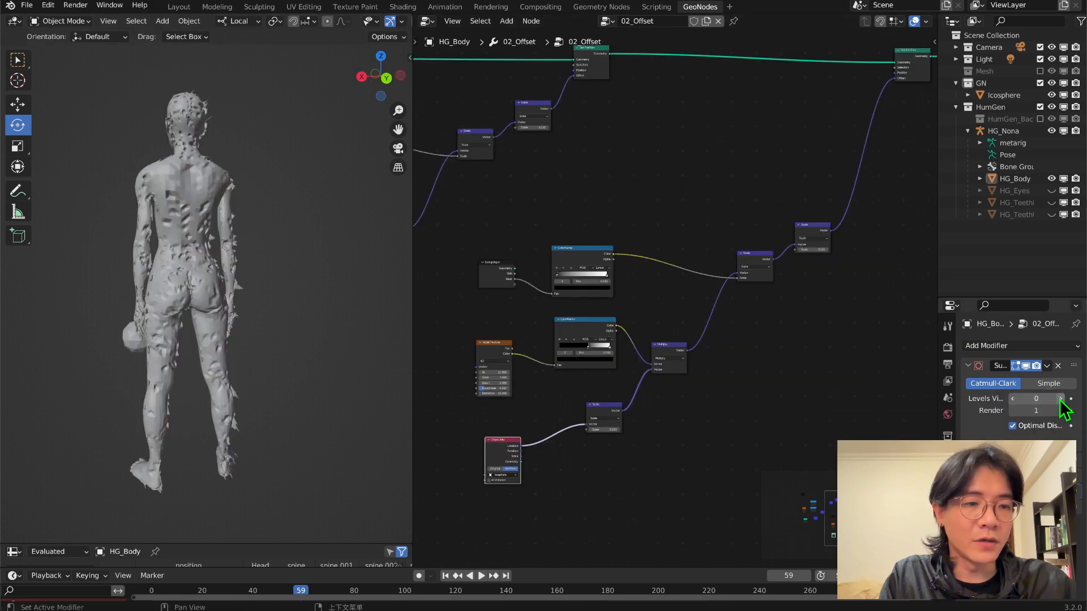
click(1060, 399)
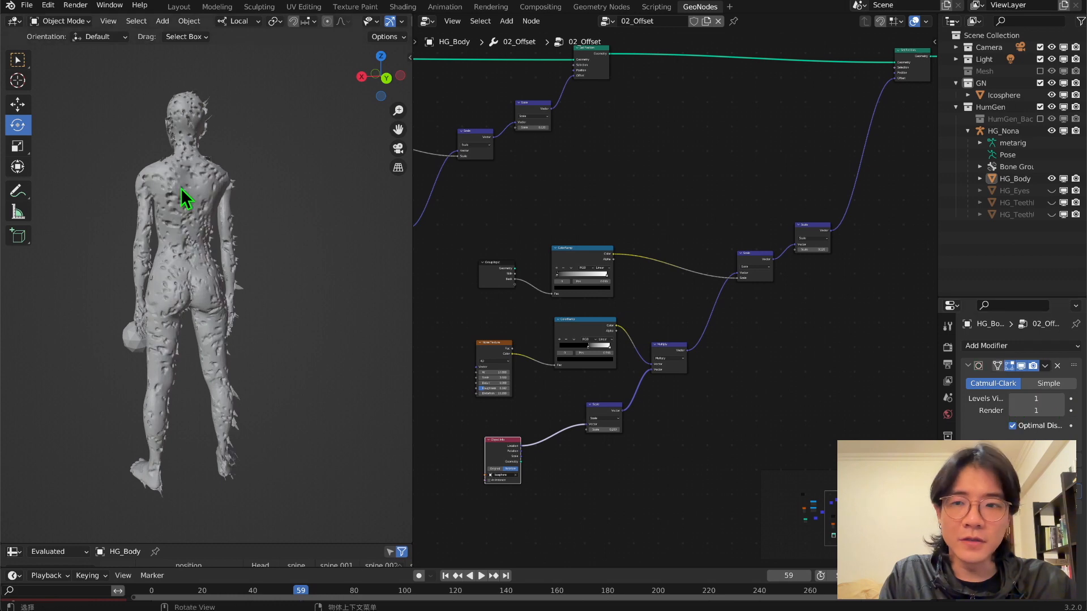
middle_drag(181, 188, 340, 373)
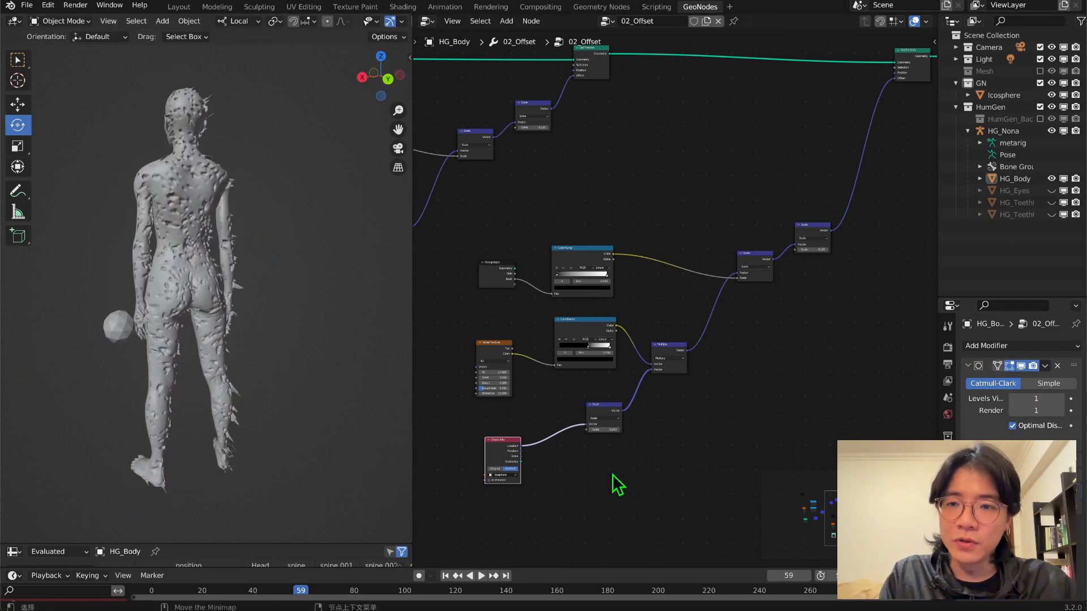
Set the copied Noise Texture's Scale to 3.0 and check the spikes from the side
middle_drag(555, 463, 642, 319)
mouse_move(650, 369)
mouse_down()
mouse_move(633, 369)
mouse_move(665, 369)
mouse_up()
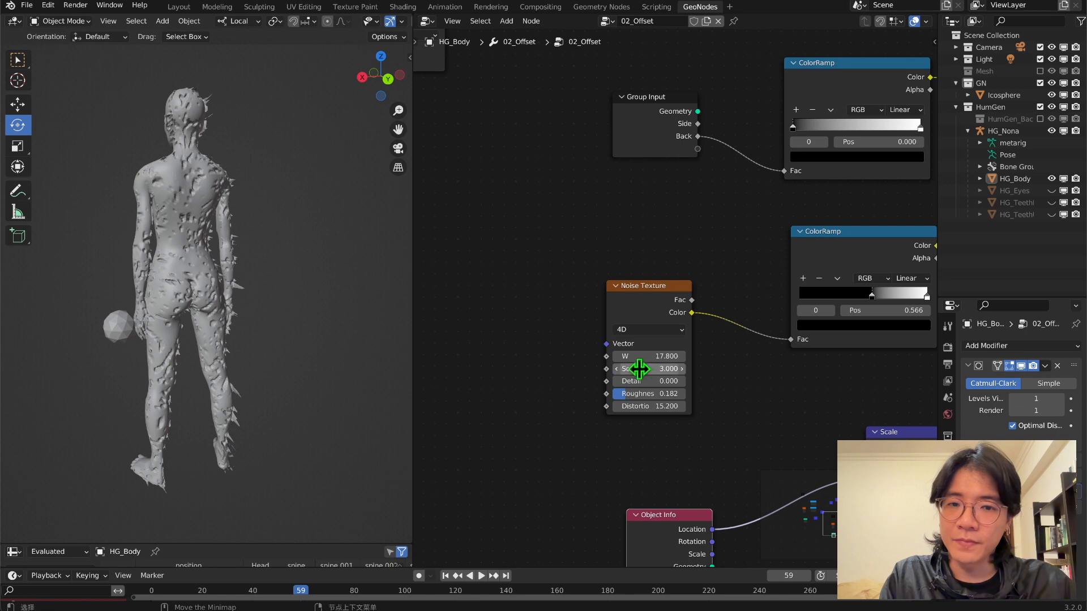
middle_drag(150, 232, 219, 260)
Tune the copied noise ColorRamp while checking the back, placing its black stop at 0.663
middle_drag(841, 299, 746, 303)
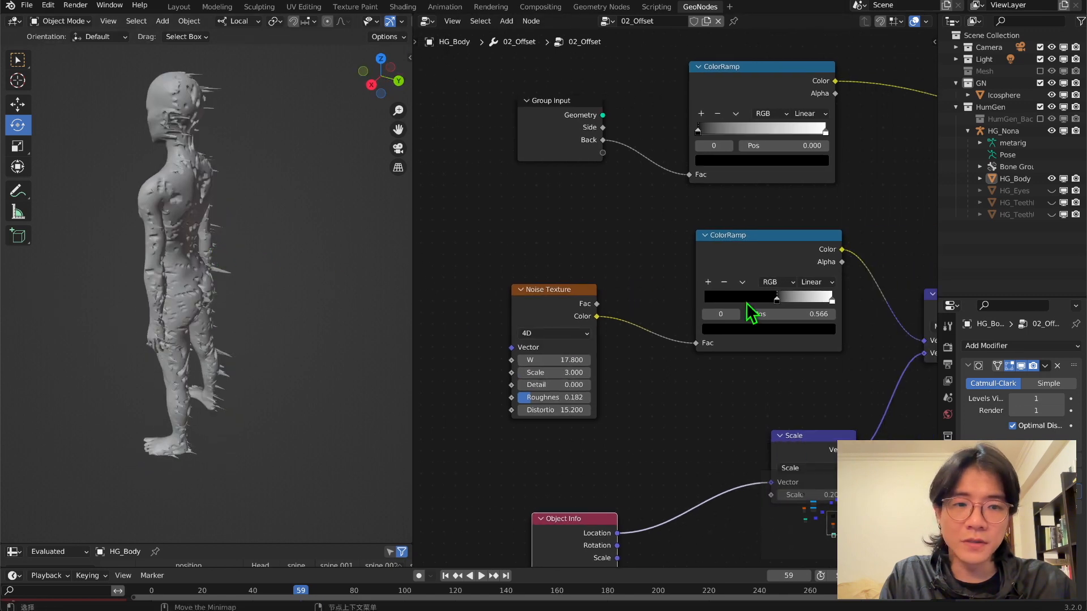
drag(746, 303, 743, 302)
scroll(742, 302, down, 3)
middle_drag(285, 286, 207, 287)
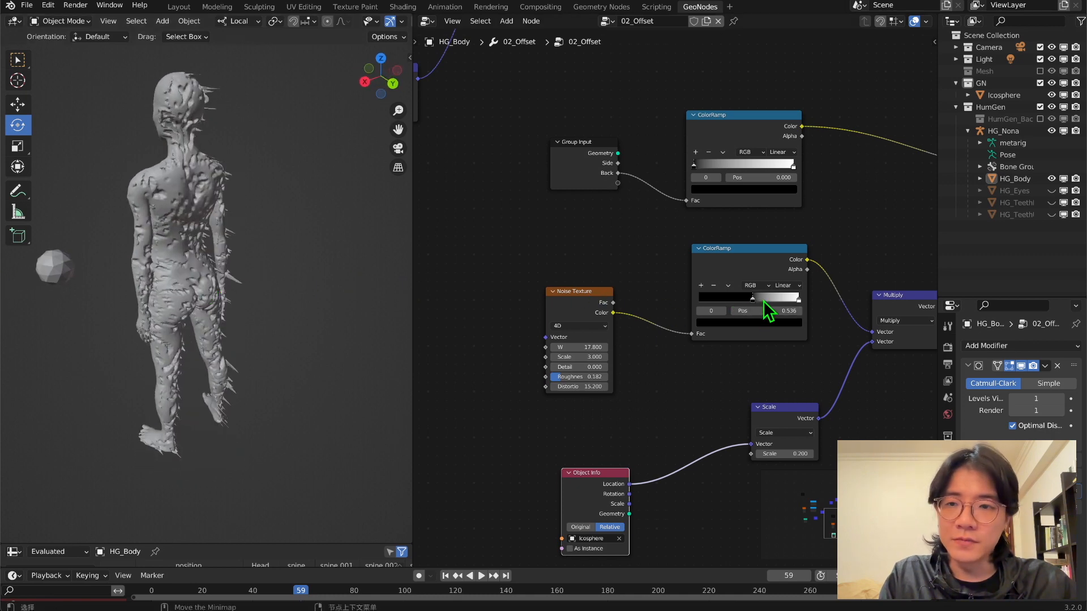
drag(765, 302, 765, 302)
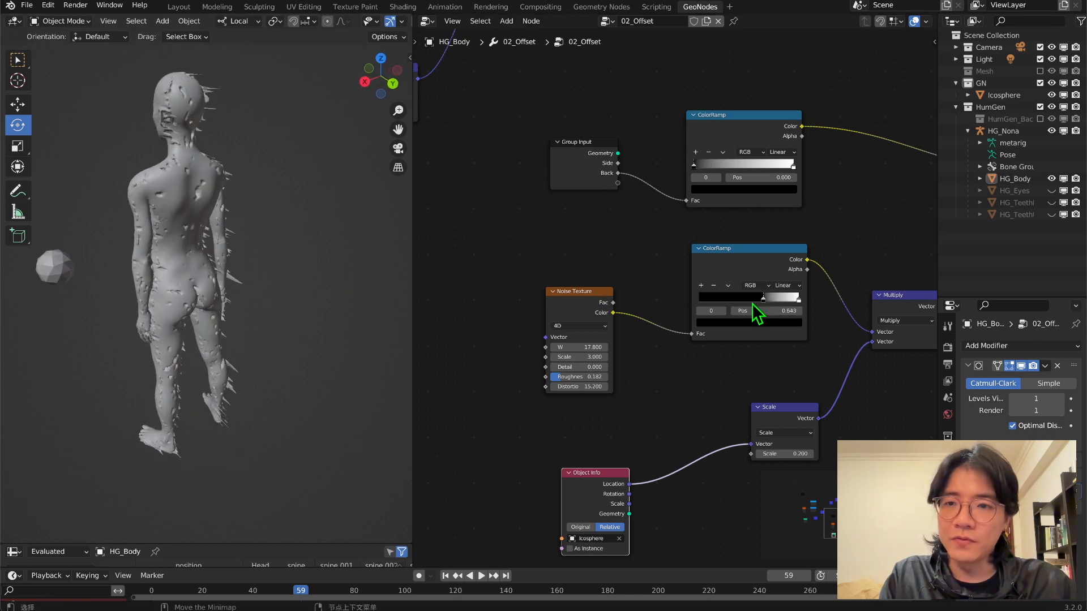
middle_drag(218, 263, 194, 249)
scroll(661, 389, up, 5)
drag(807, 260, 796, 260)
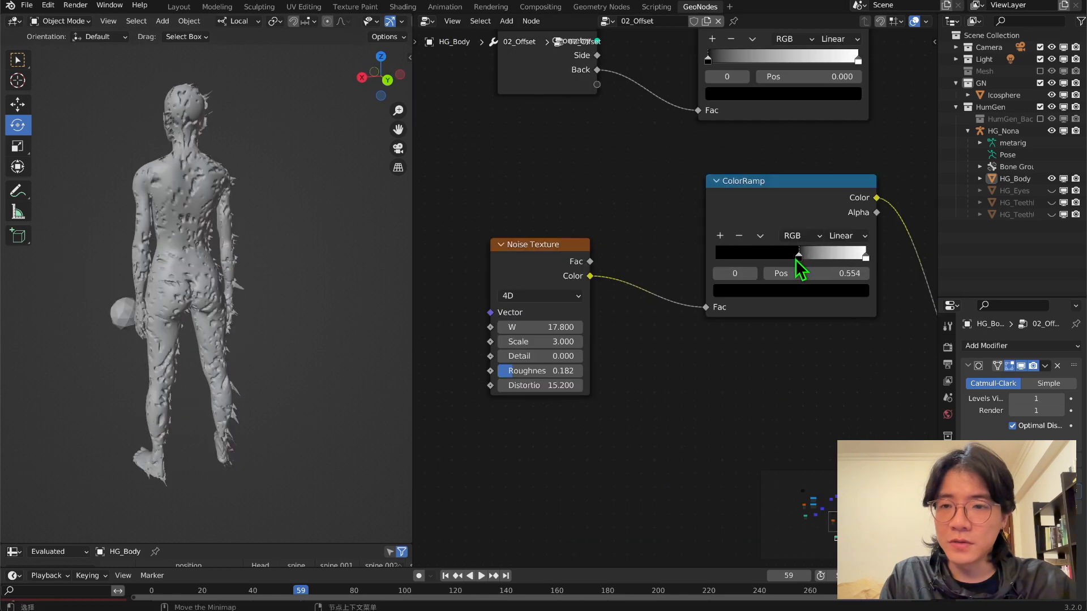
click(872, 255)
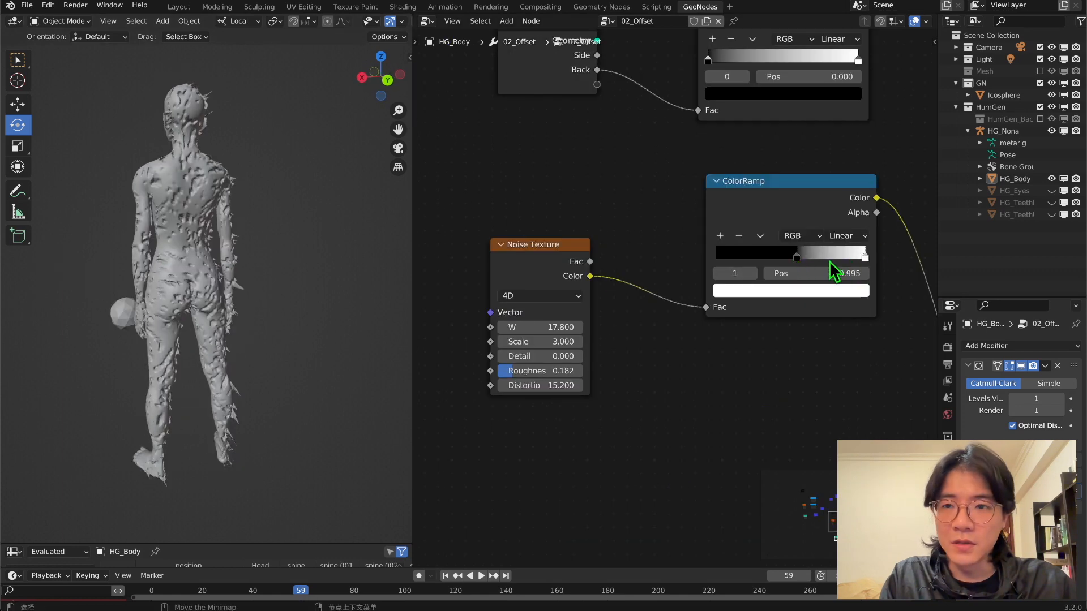
drag(824, 260, 817, 262)
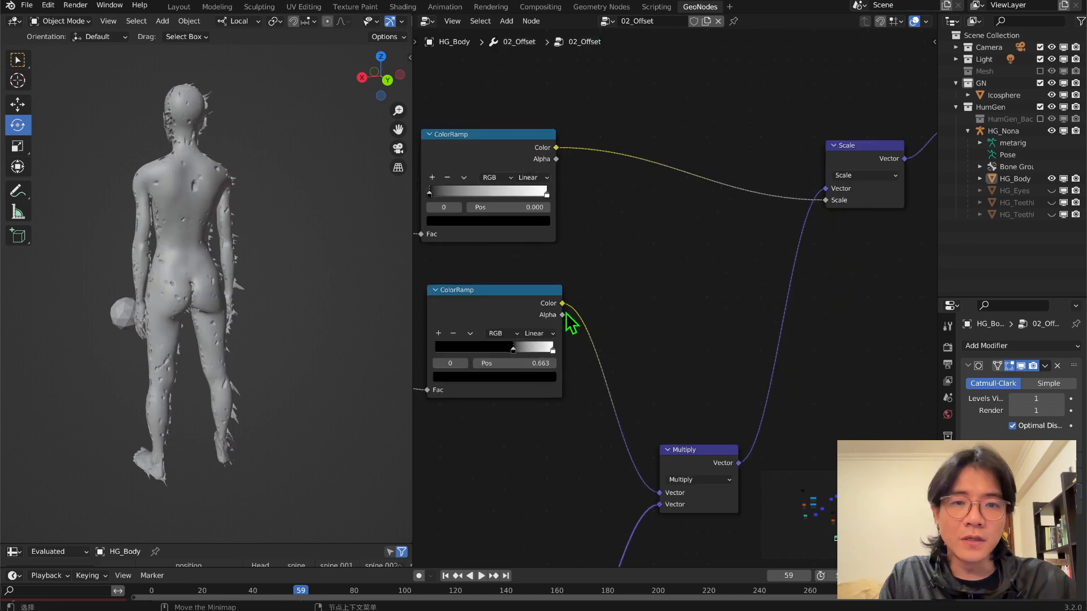
Check the scale factor of the final Scale node in the copied chain
scroll(759, 228, down, 2)
scroll(872, 211, up, 4)
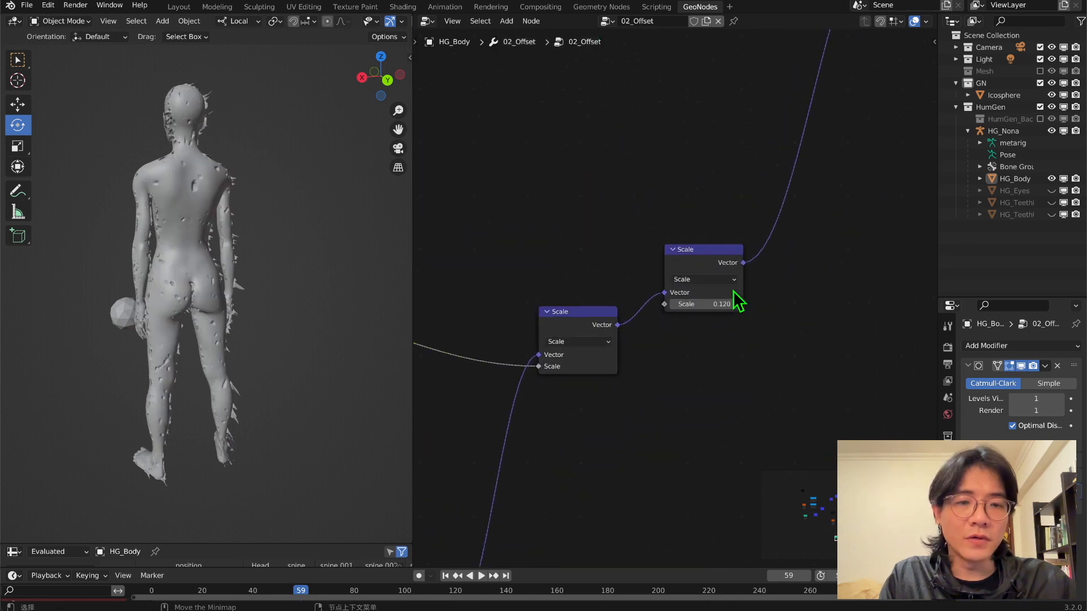
click(672, 308)
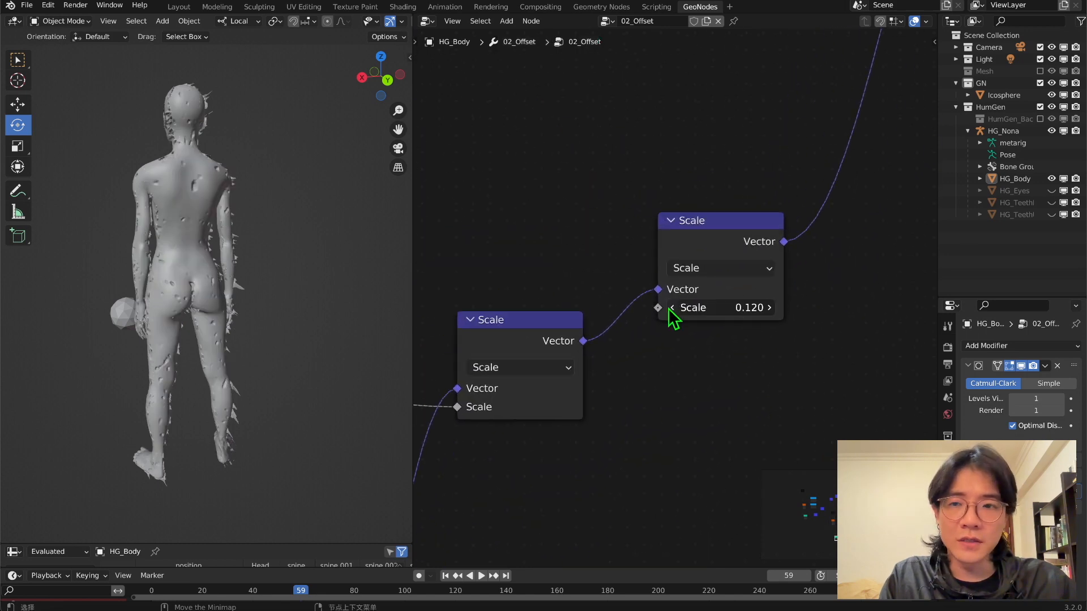
click(756, 307)
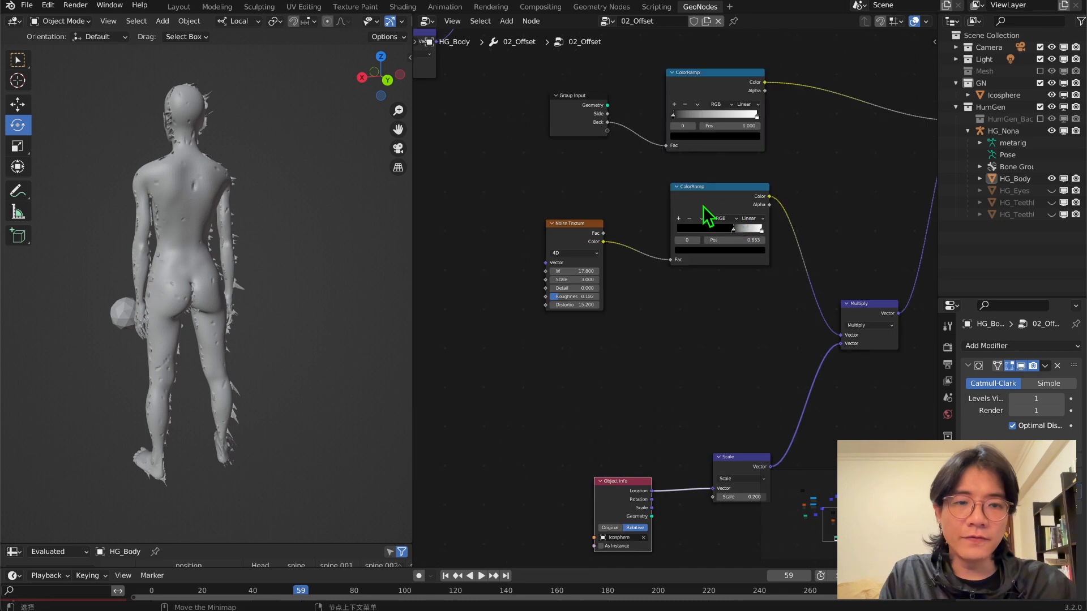
Move the copied Noise Texture and its ColorRamp down near the Multiply node, and duplicate the Noise Texture above them
drag(529, 164, 708, 310)
drag(719, 198, 727, 319)
click(588, 352)
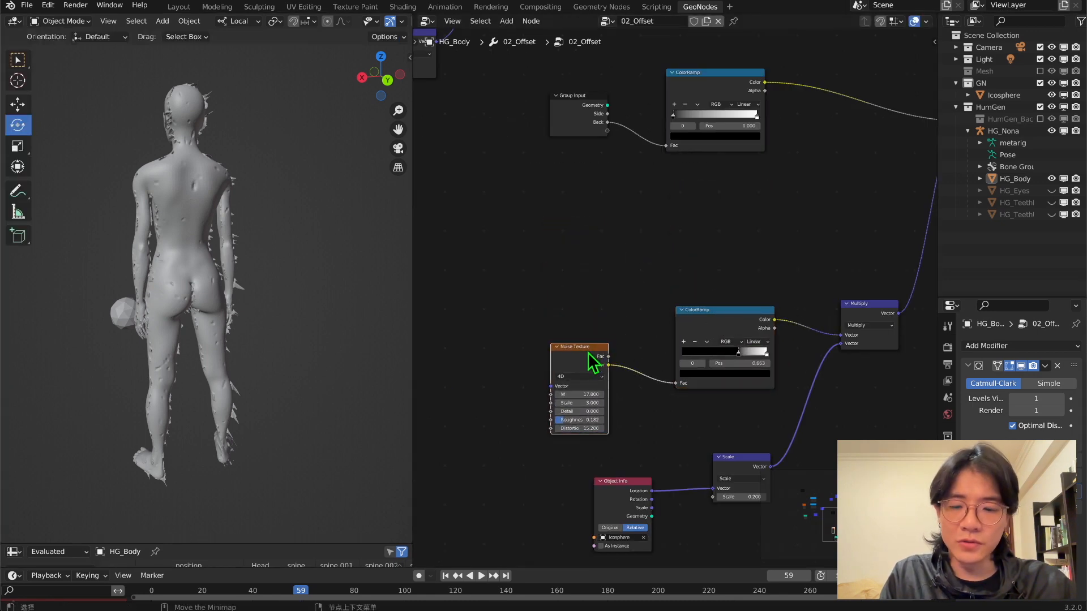
key(shift+d)
click(601, 206)
Add a Mix node combining the Color outputs of both Noise Textures and set its blending mode to Darken
key(shift+a)
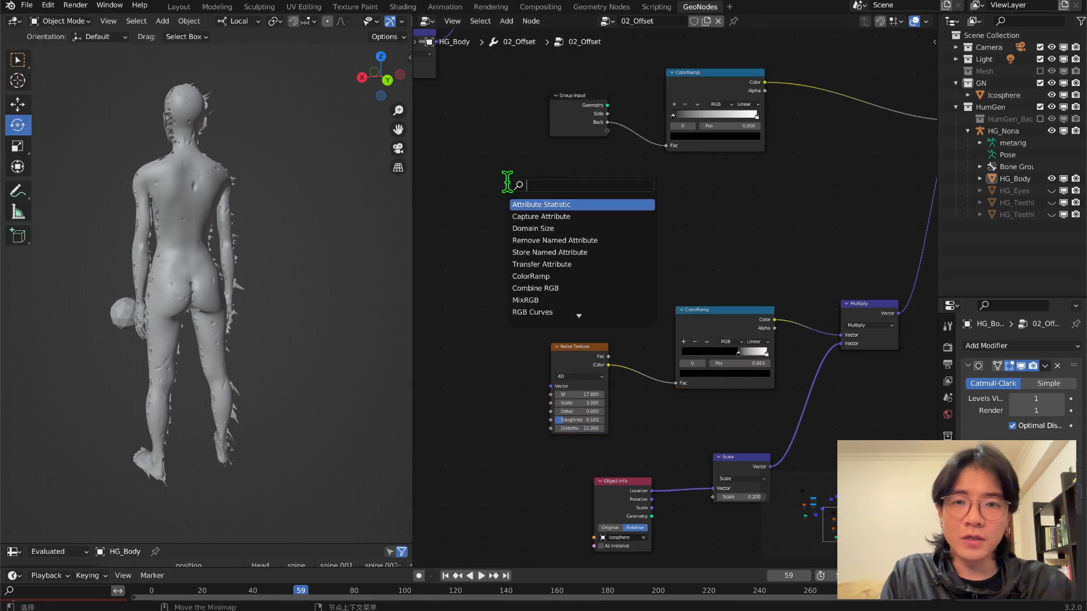
text(mix)
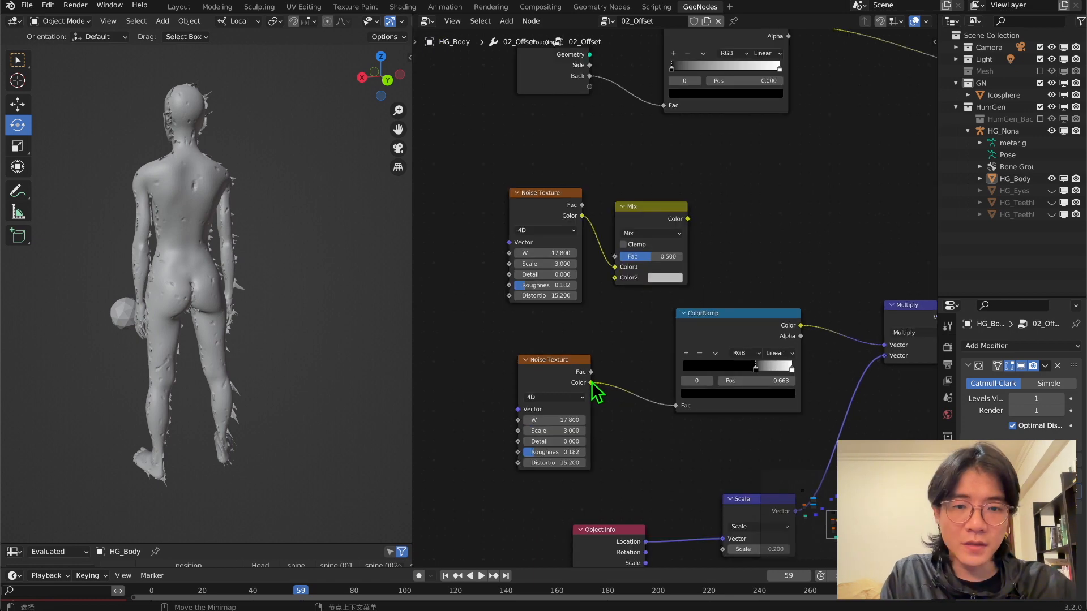
drag(592, 383, 621, 286)
click(652, 234)
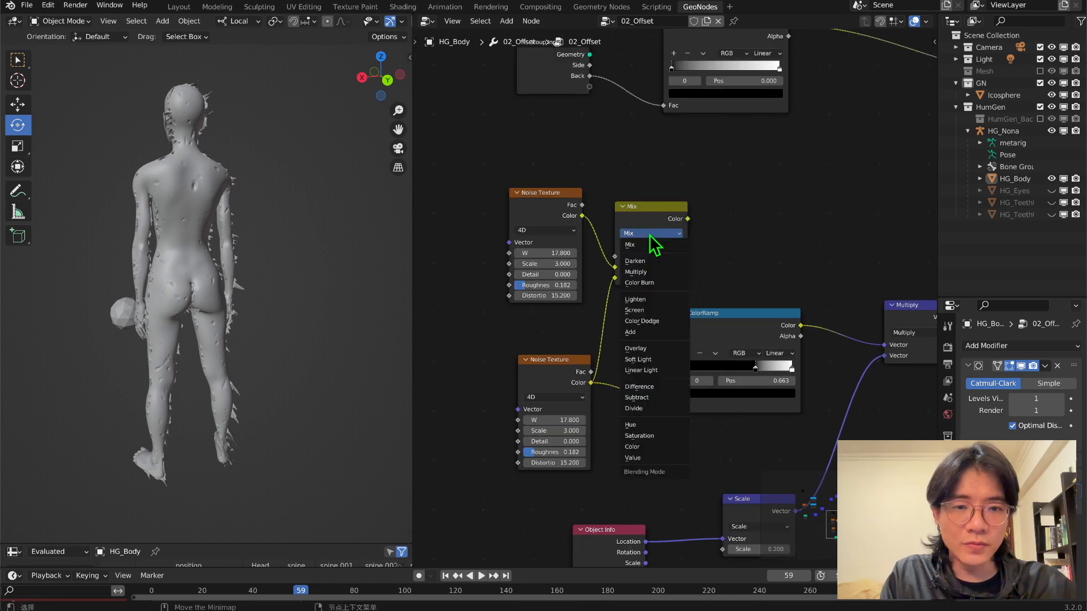
click(651, 261)
Connect the Darken node's Color to the noise ColorRamp's Fac and space both Noise Textures and the Darken node away from it
drag(687, 220, 680, 403)
drag(496, 150, 637, 406)
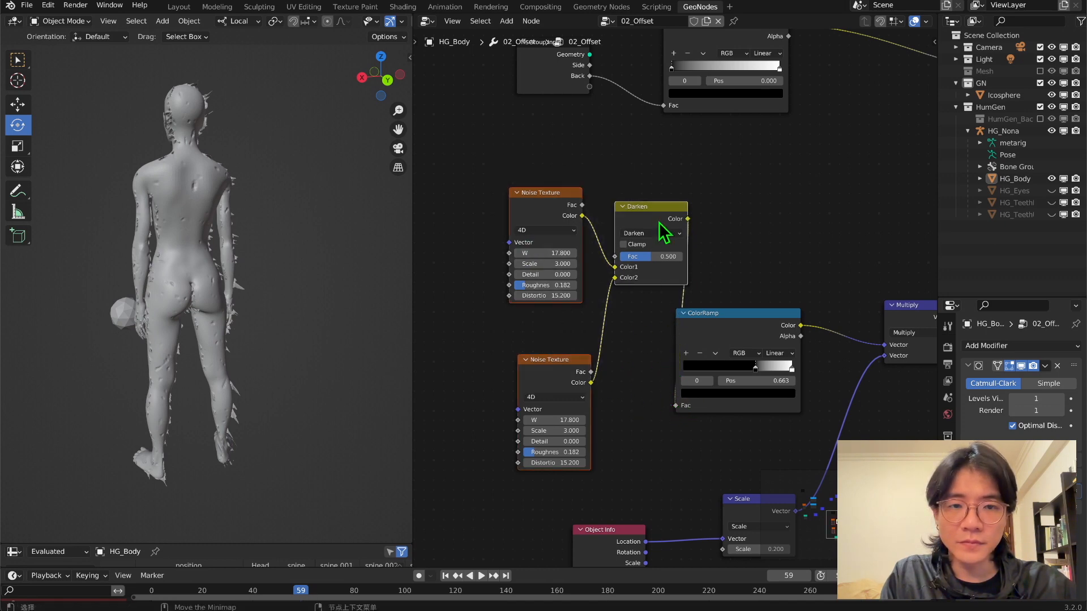
drag(660, 227, 601, 297)
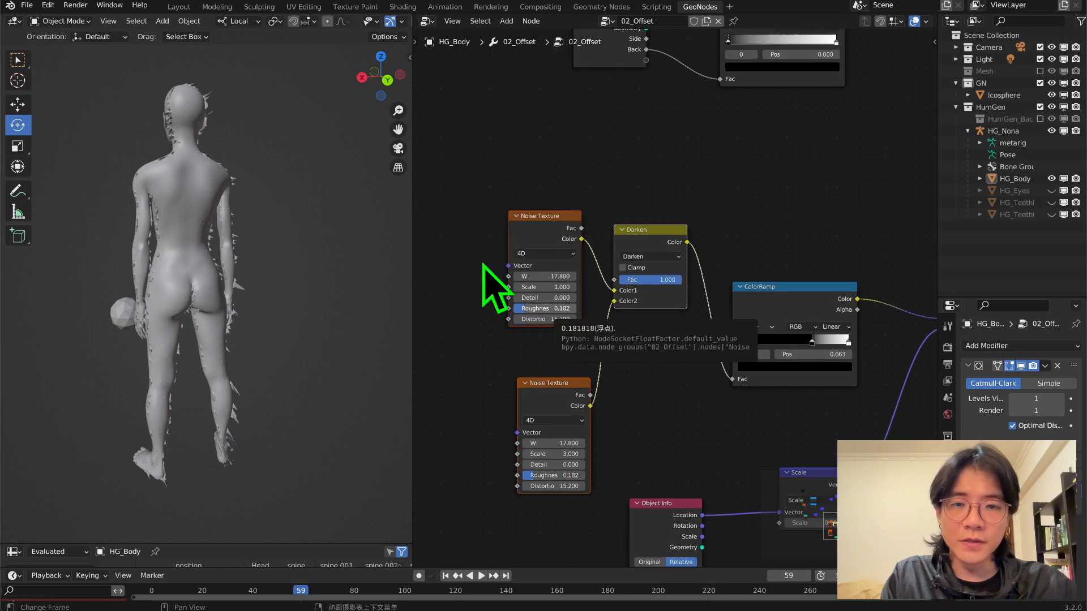
Set the lower Noise Texture's Scale to 29.2 and the noise ColorRamp's black stop to position 0.434
drag(545, 454, 583, 454)
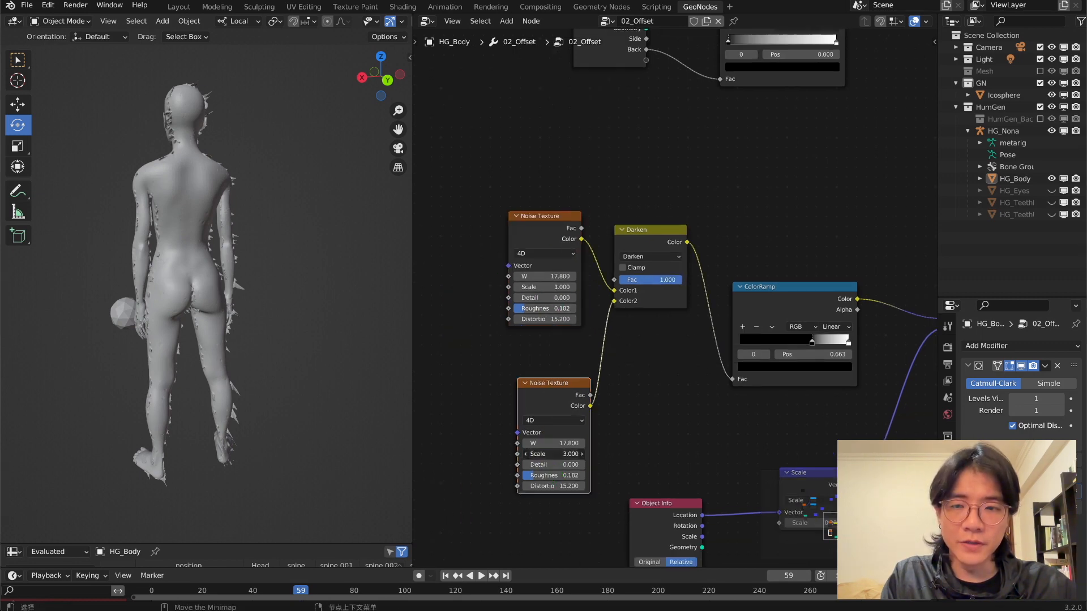
drag(812, 341, 789, 346)
middle_drag(209, 288, 232, 293)
scroll(232, 294, up, 3)
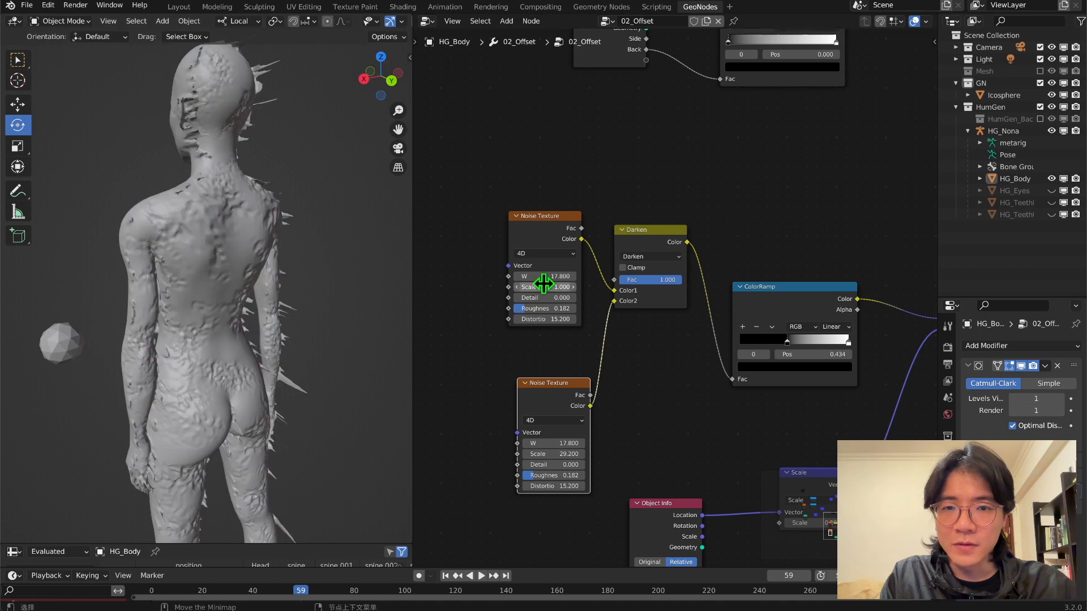
Set the upper Noise Texture's Detail to 6.6 and its Scale to 3
drag(544, 287, 579, 297)
middle_drag(255, 243, 134, 222)
middle_drag(209, 274, 357, 304)
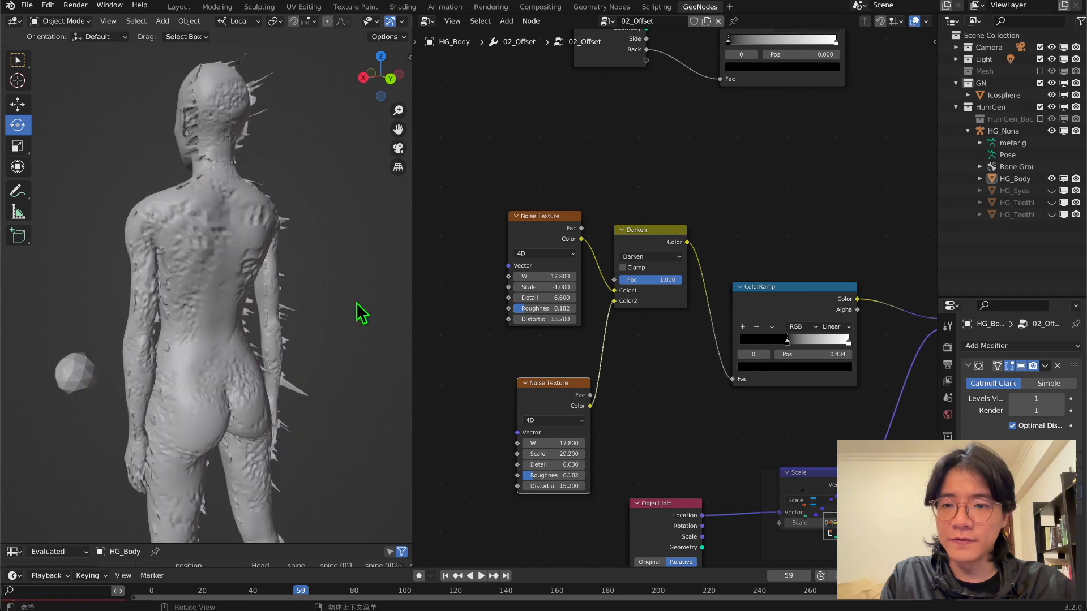
middle_drag(551, 288, 563, 242)
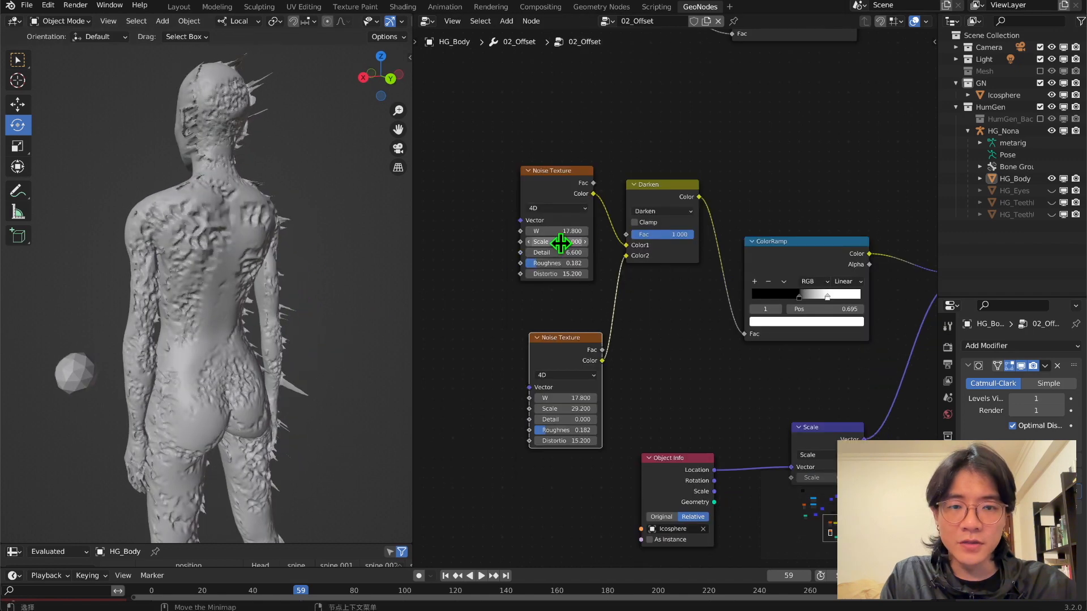
drag(560, 243, 586, 243)
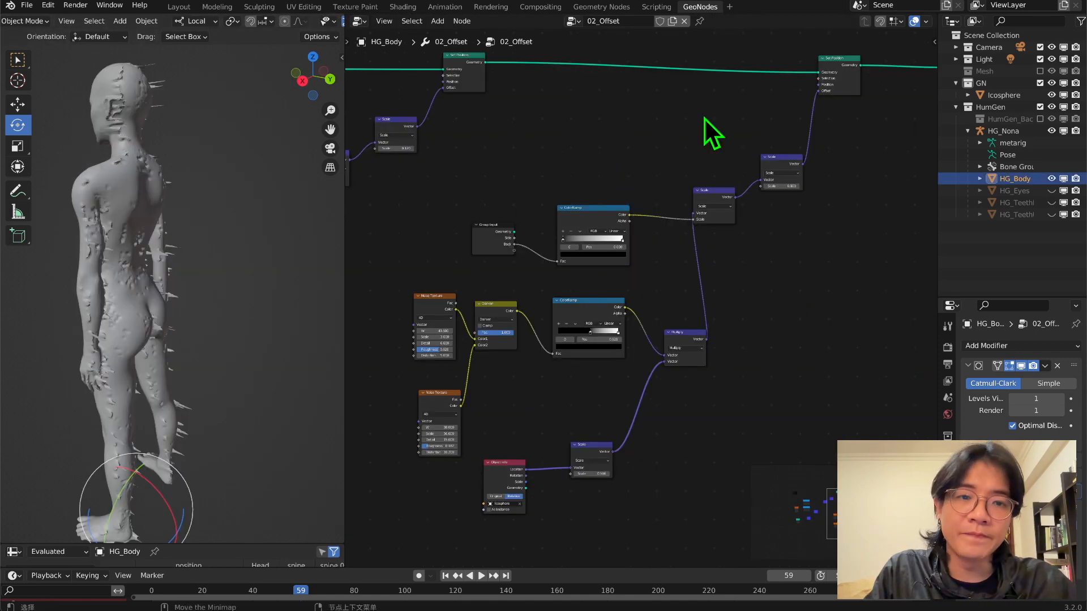
Try a factor of -0.5 on the Scale node after Object Info, compare the effect on the body, and restore 0.5
middle_drag(146, 230, 23, 230)
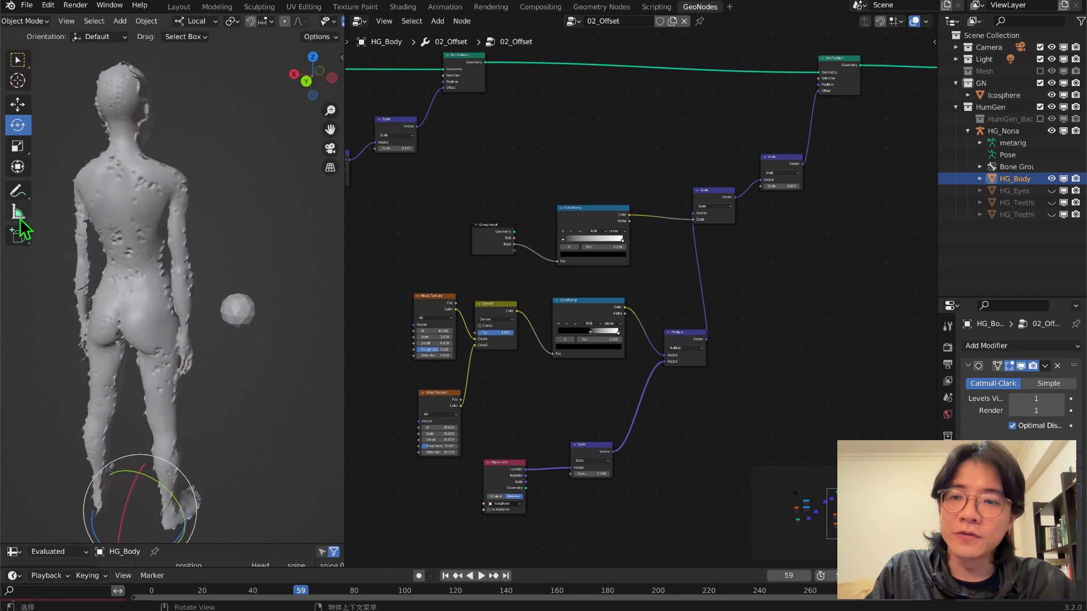
middle_drag(149, 335, 292, 338)
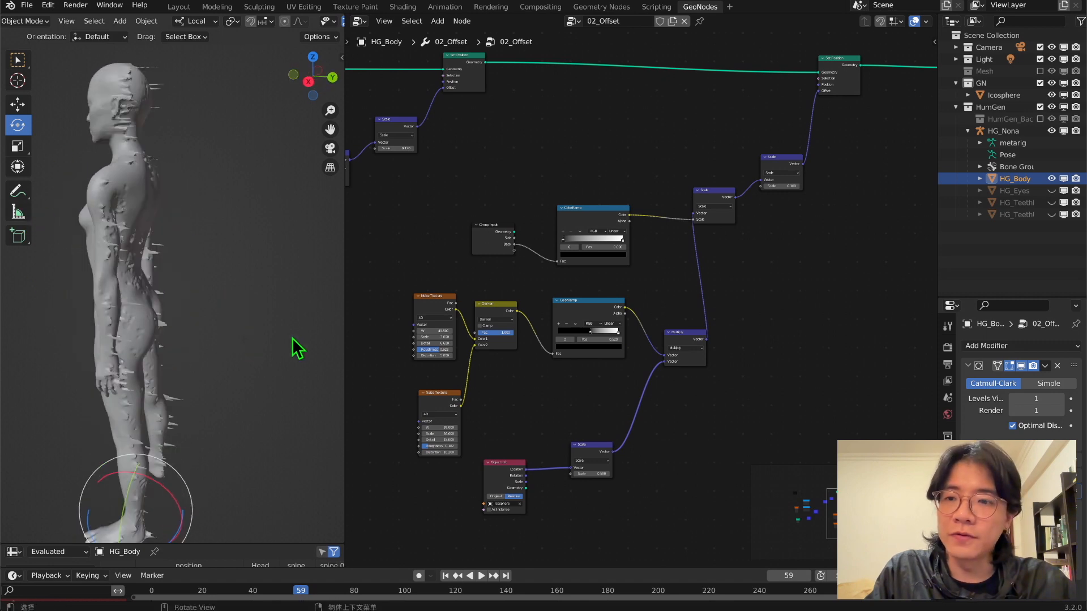
scroll(661, 428, up, 3)
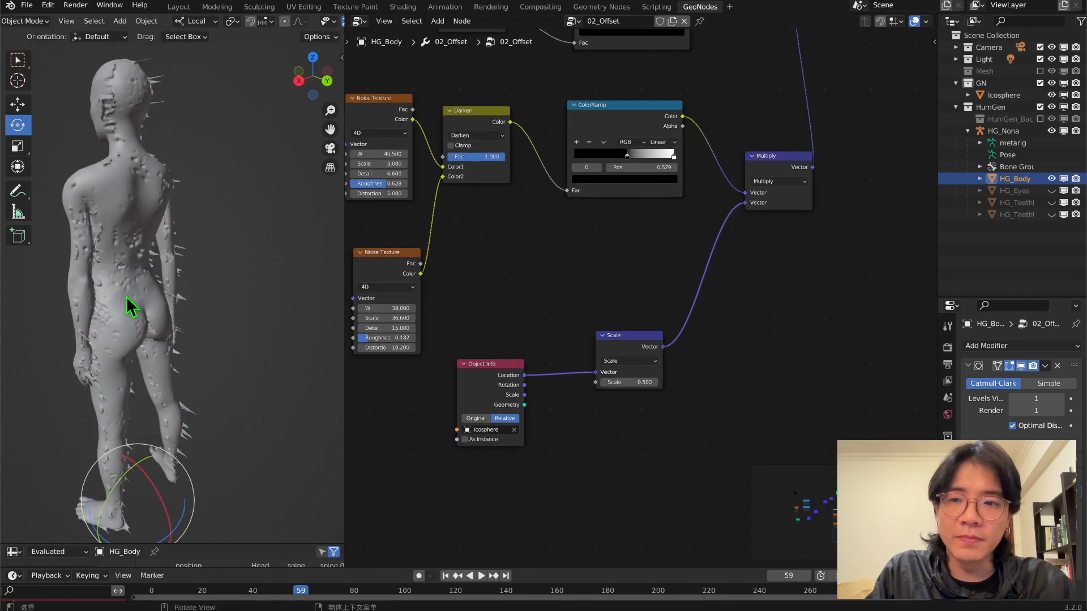
middle_drag(134, 303, 219, 192)
middle_drag(113, 257, 204, 317)
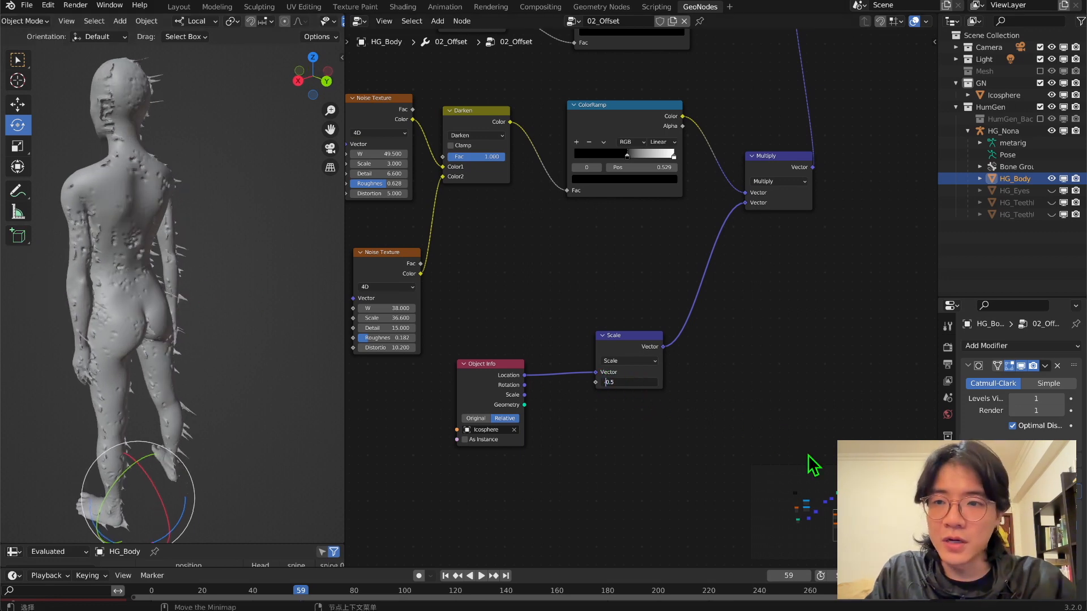
text(-)
key(Return)
middle_drag(243, 283, 65, 164)
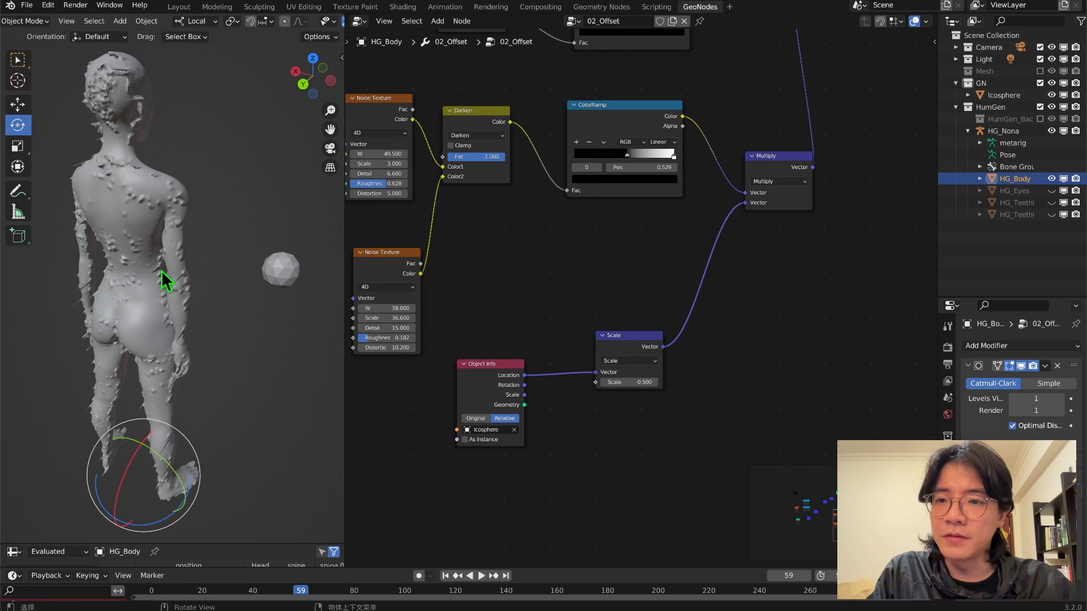
middle_drag(163, 278, 317, 306)
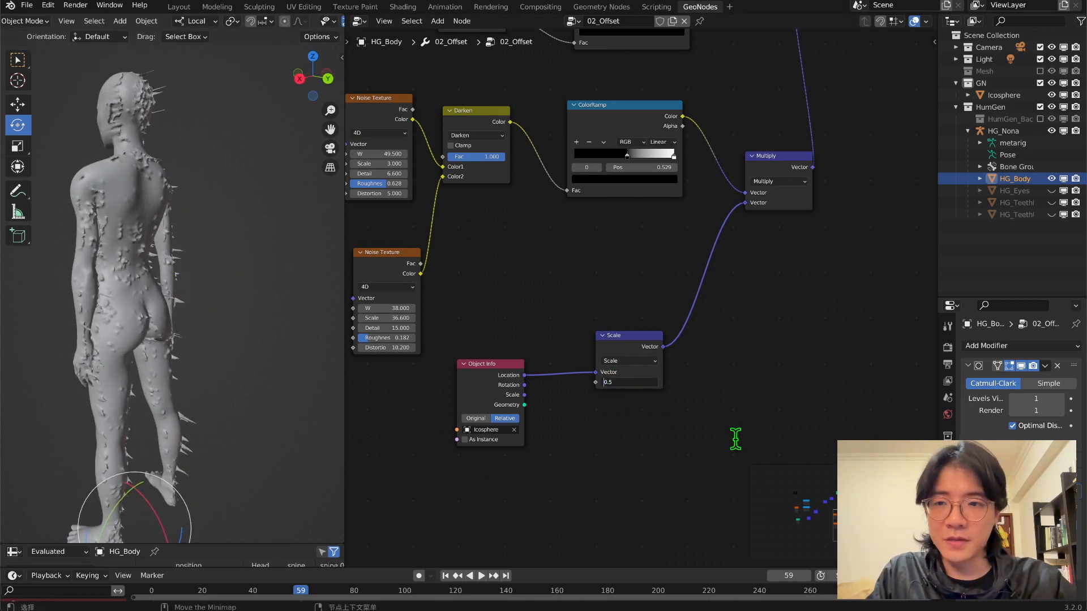
key(Return)
Move the Group Output farther away and insert a duplicate of the last Set Position node before it
scroll(680, 249, down, 7)
middle_drag(618, 205, 585, 308)
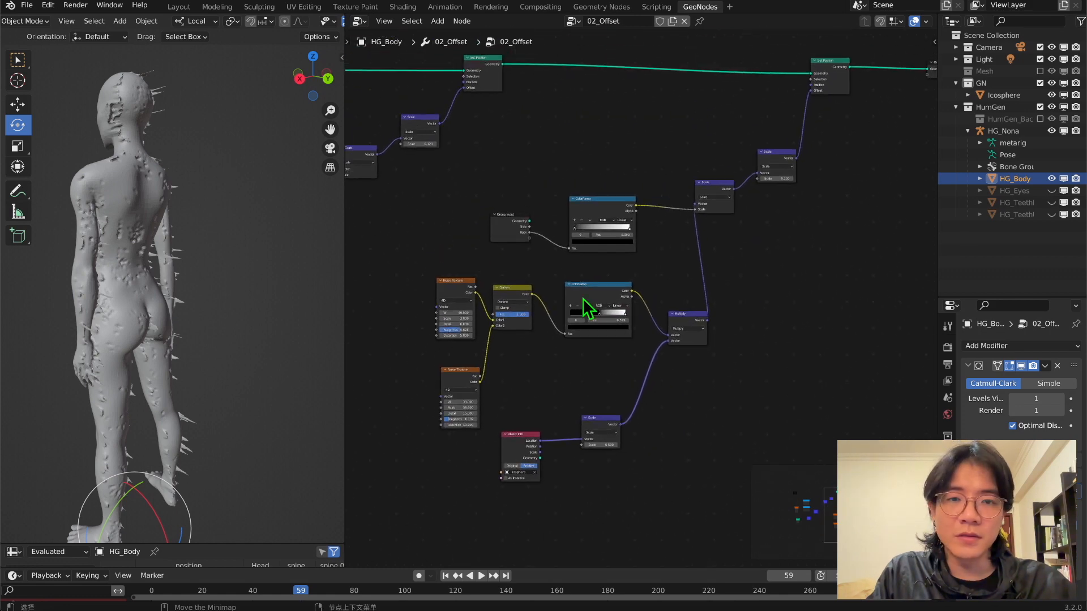
drag(450, 152, 809, 461)
key(Escape)
scroll(756, 359, down, 3)
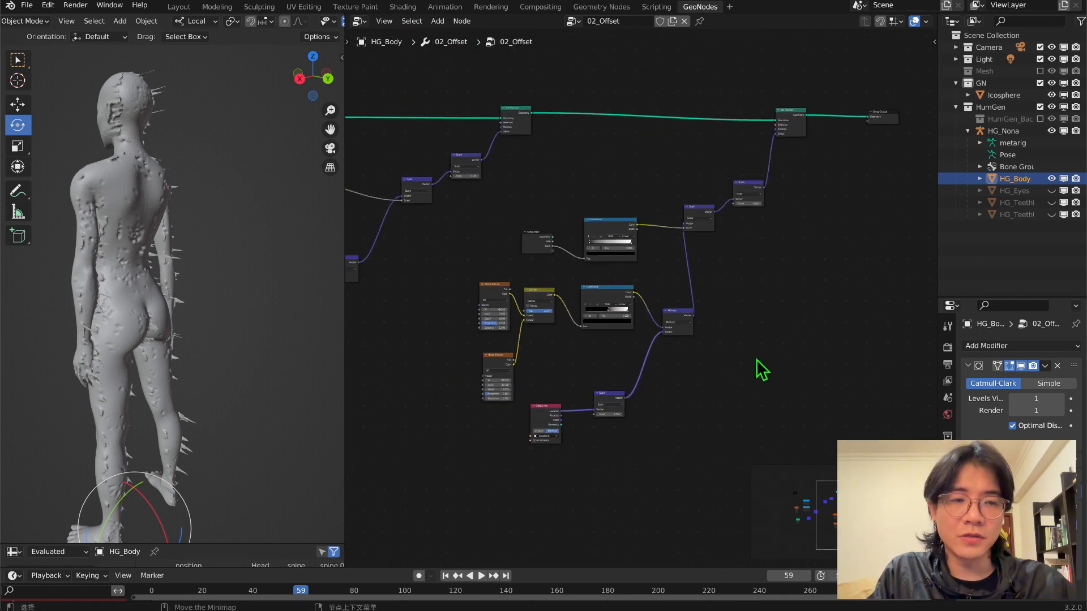
middle_drag(847, 175, 733, 229)
drag(780, 176, 877, 179)
click(681, 175)
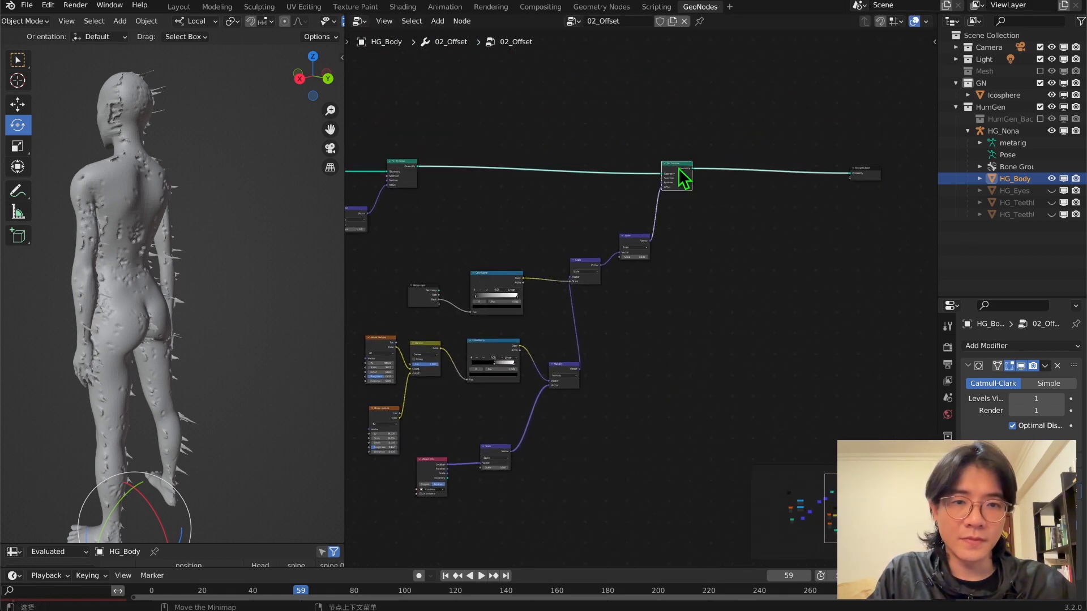
key(shift+d)
click(774, 174)
middle_drag(594, 277, 690, 241)
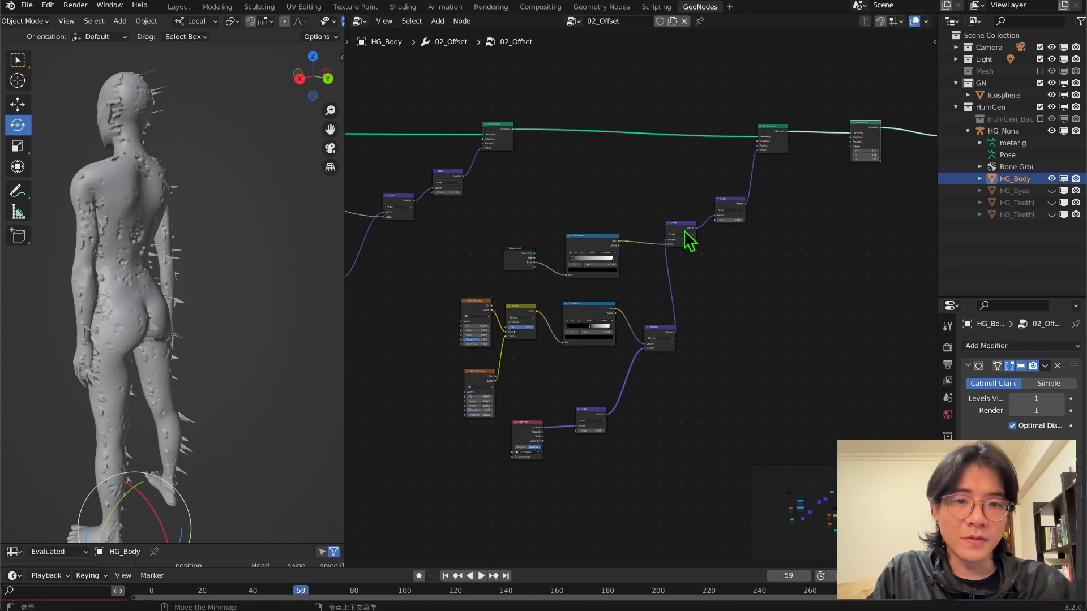
Duplicate the whole back-offset node chain feeding the second Set Position and place the copy below the new Set Position
drag(464, 214, 724, 497)
key(shift+d)
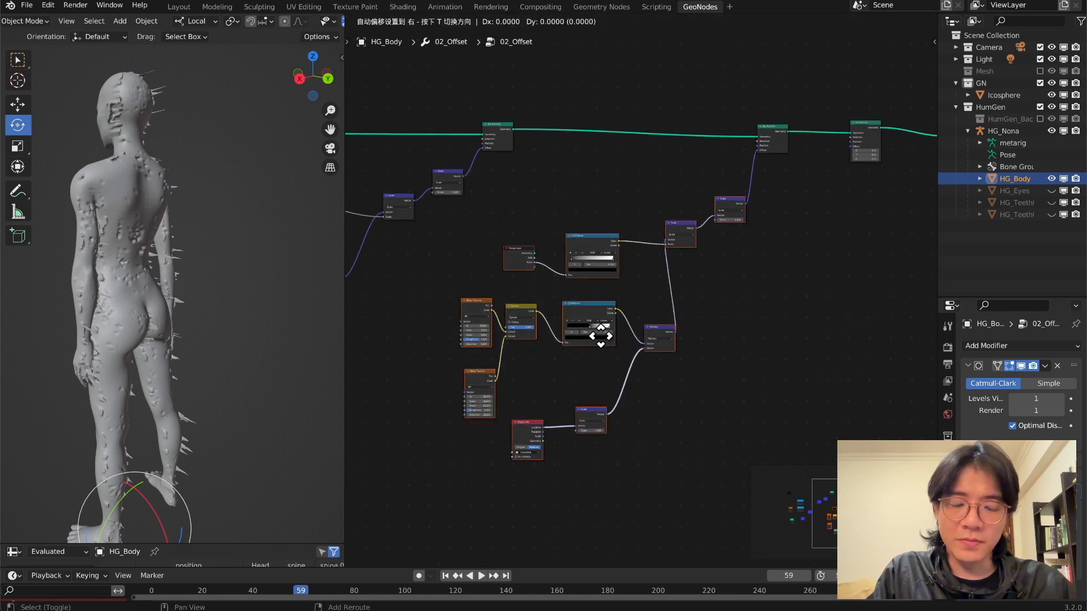
click(821, 411)
middle_drag(836, 260, 561, 347)
drag(791, 260, 598, 180)
key(g)
click(757, 204)
Connect the copied chain's final Scale Vector output to the new Set Position's Offset
scroll(710, 340, up, 2)
middle_drag(714, 367, 699, 453)
scroll(696, 455, up, 3)
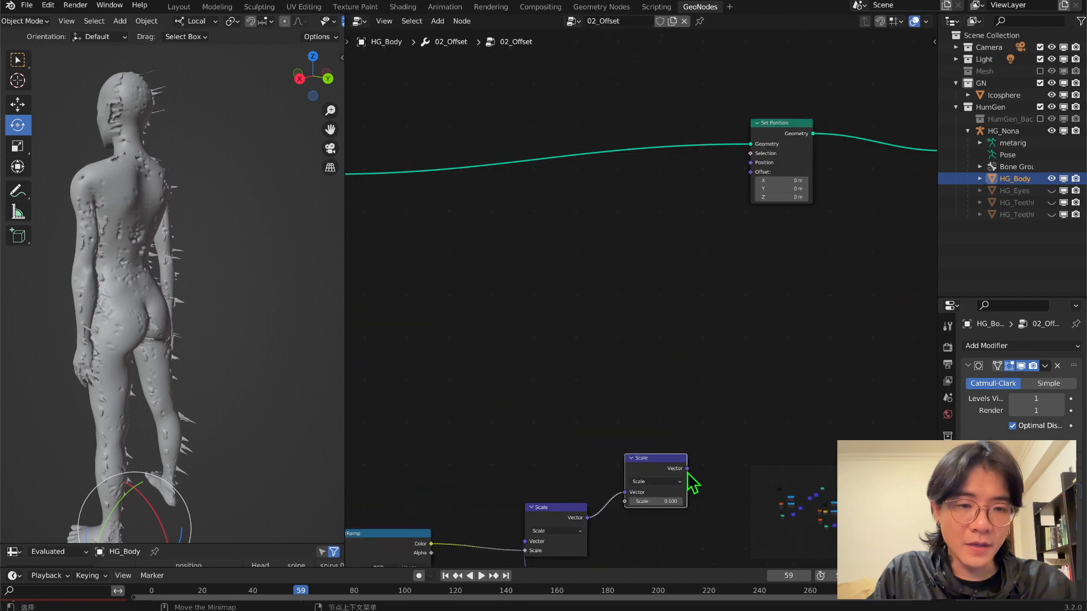
drag(687, 469, 751, 164)
middle_drag(221, 317, 320, 321)
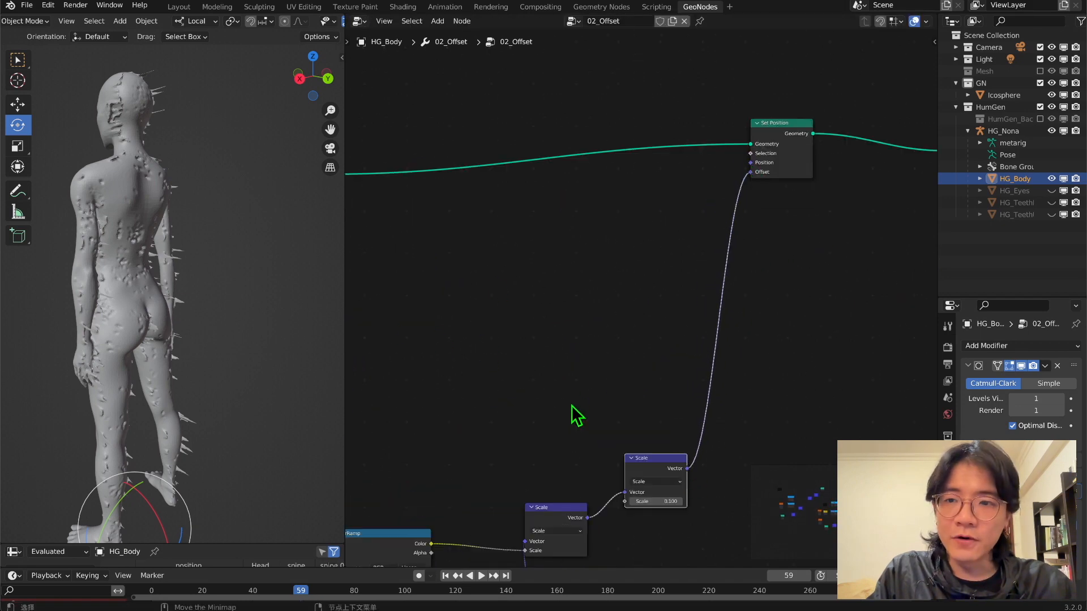
Invert the copied ColorRamp fed by Back, placing its white stop at 0 and its black stop at 1
middle_drag(572, 406, 610, 332)
middle_drag(474, 438, 745, 167)
scroll(623, 244, up, 3)
middle_drag(612, 235, 481, 345)
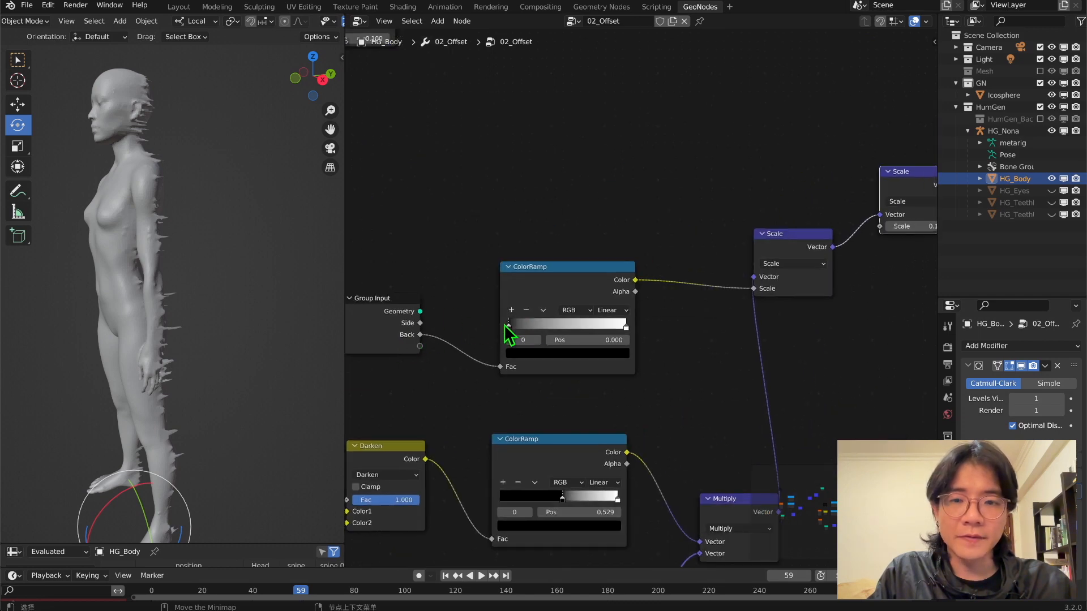
mouse_move(505, 324)
mouse_down()
mouse_move(543, 317)
mouse_move(507, 317)
mouse_up()
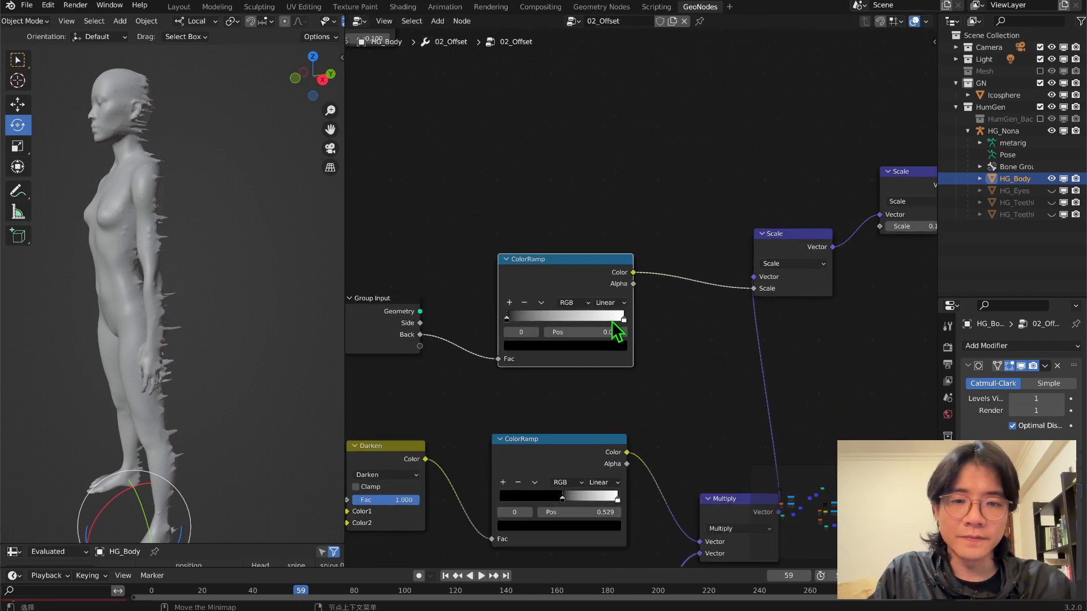
drag(614, 322, 556, 321)
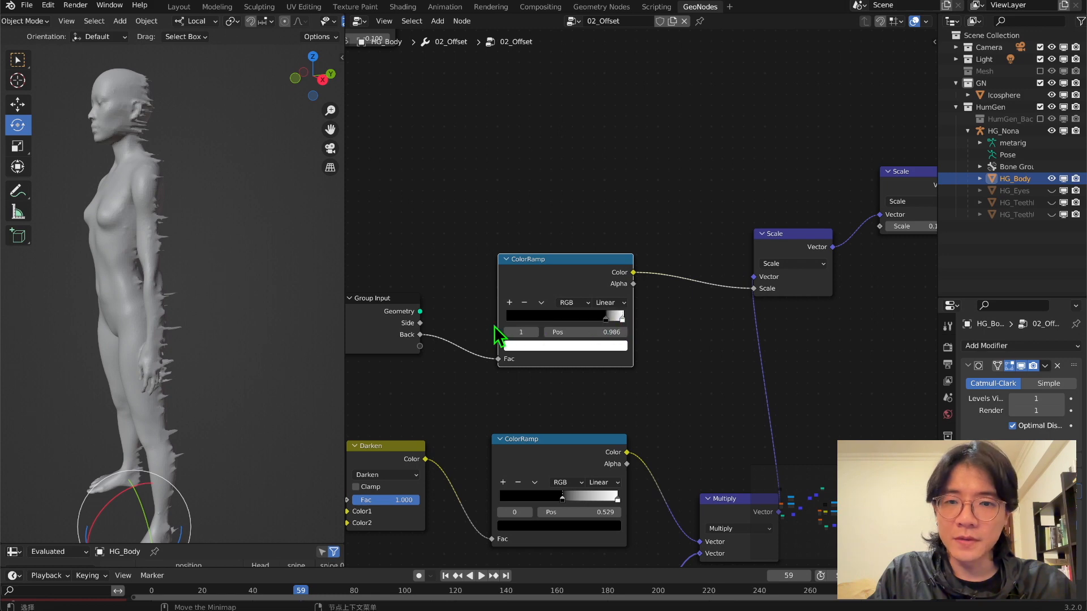
drag(467, 330, 454, 332)
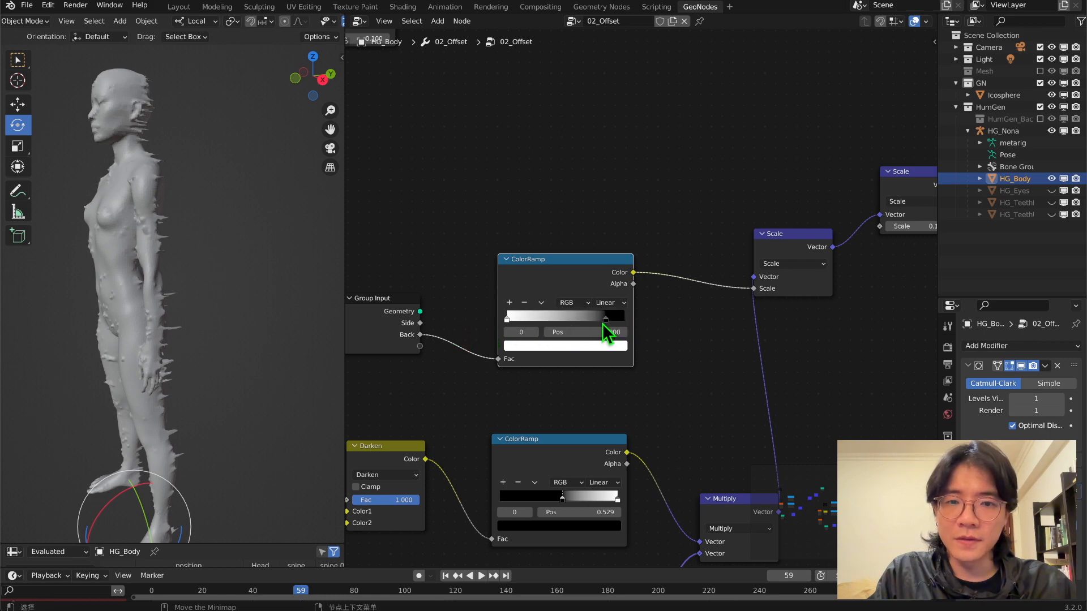
click(604, 321)
drag(653, 323, 662, 322)
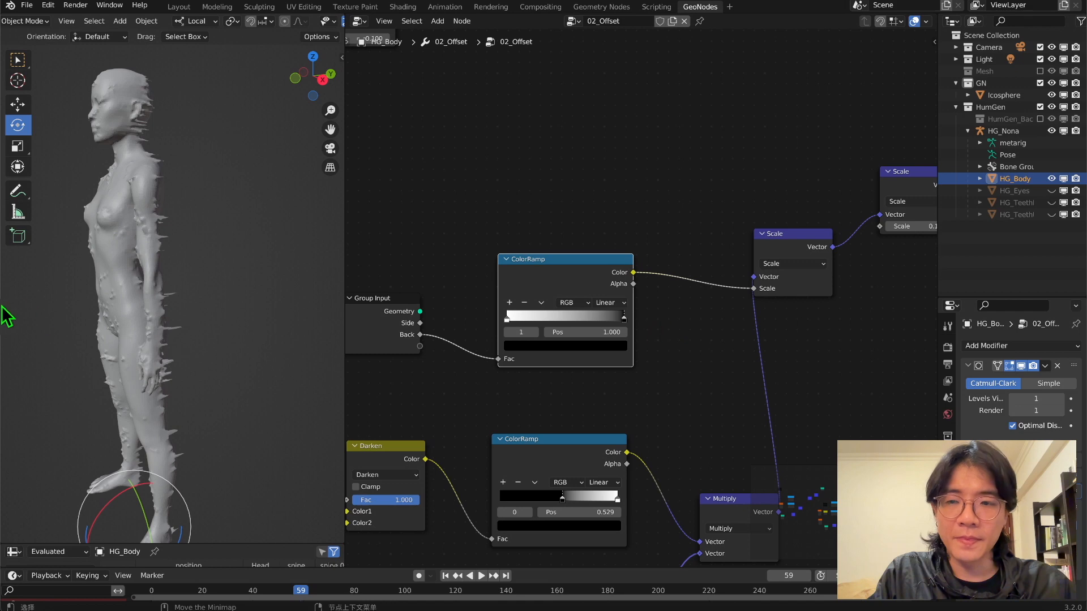
Set W to 72.1 on the copied chain's upper Noise Texture and to 47 on the lower one
middle_drag(244, 317, 184, 309)
middle_drag(588, 443, 748, 209)
scroll(617, 295, down, 5)
middle_drag(589, 315, 686, 265)
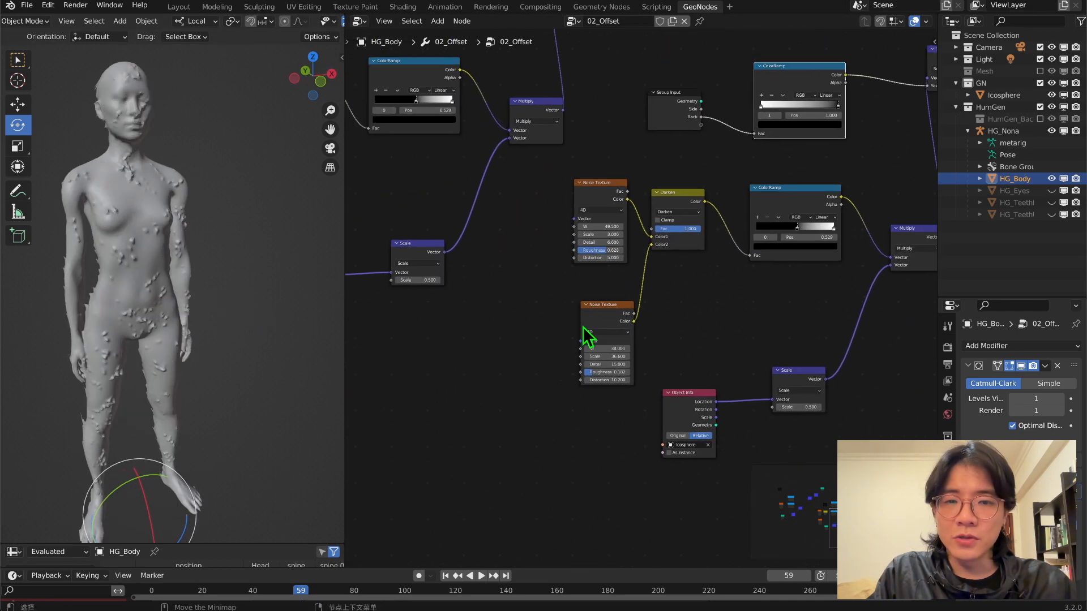
scroll(583, 329, up, 7)
middle_drag(179, 250, 244, 260)
middle_drag(722, 445, 686, 326)
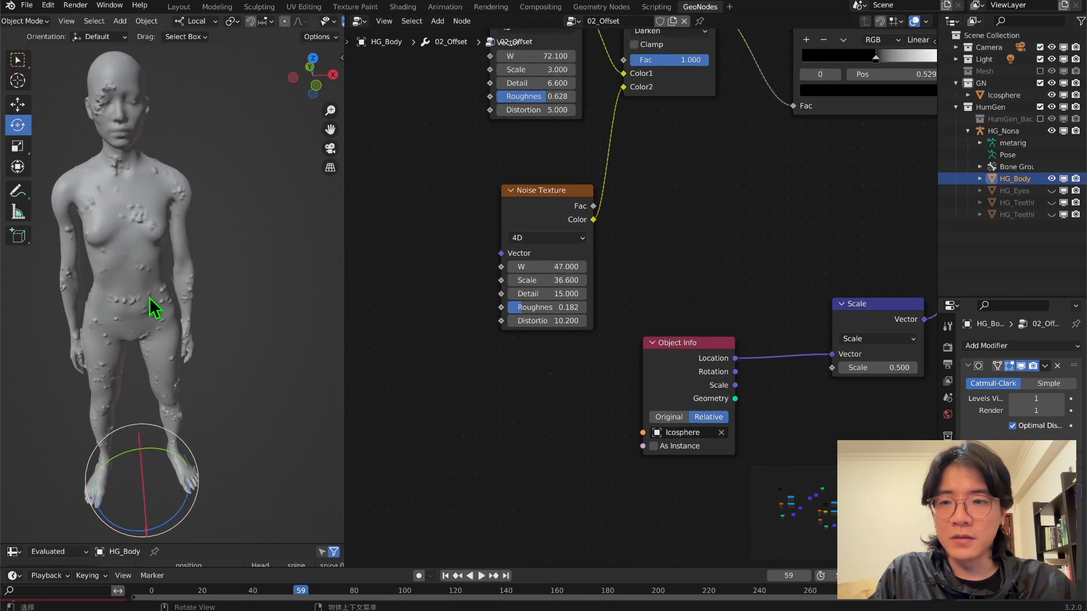
middle_drag(153, 306, 190, 286)
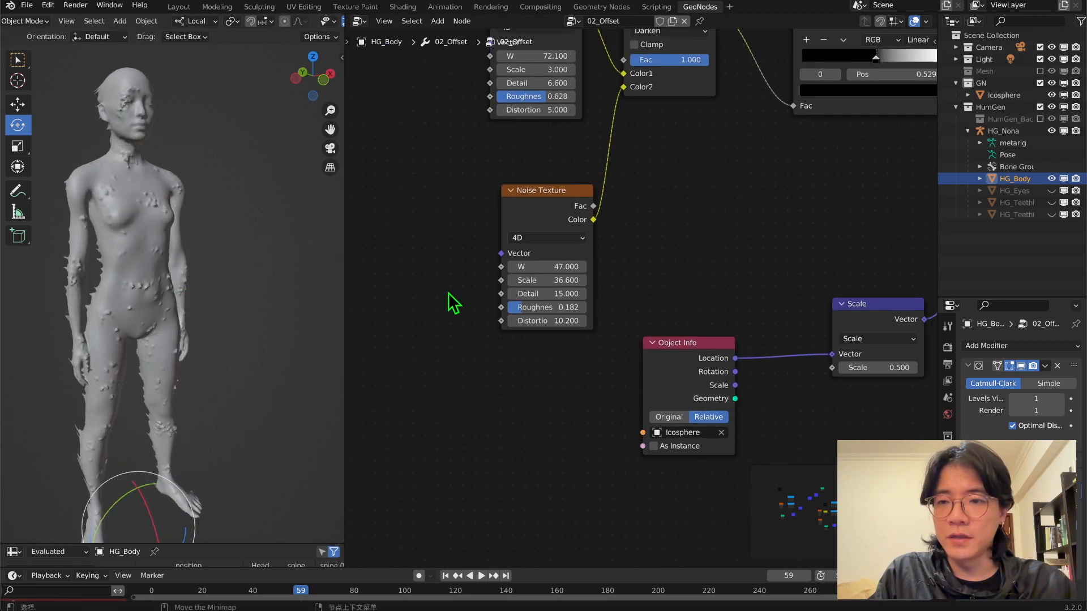
Set the factor of the Scale node after the copied Object Info to -0.5
middle_drag(651, 377, 573, 343)
scroll(670, 383, up, 3)
middle_drag(795, 372, 638, 386)
click(700, 359)
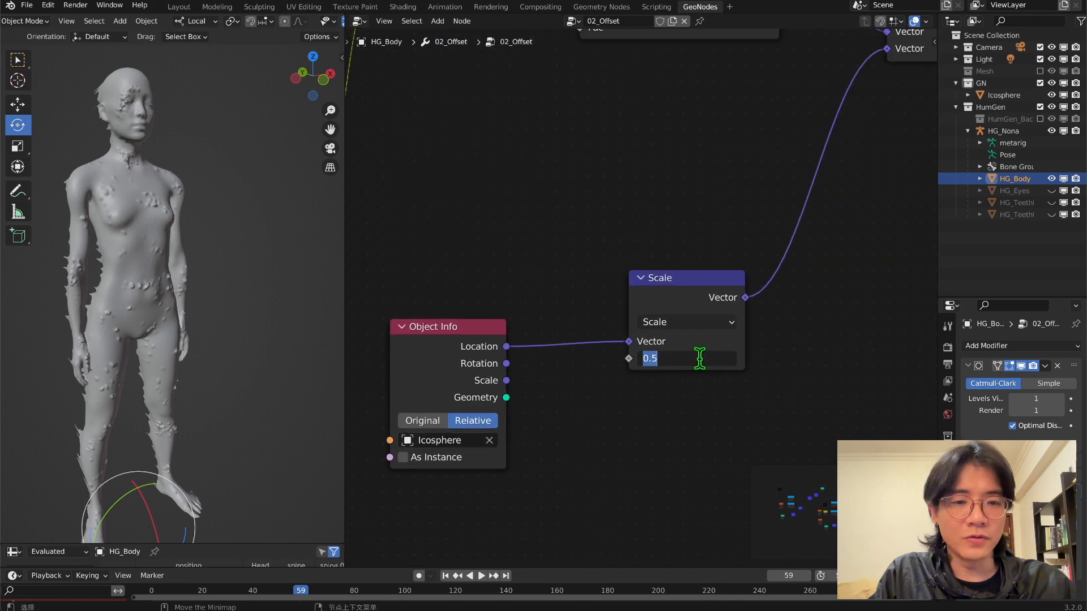
key(Home)
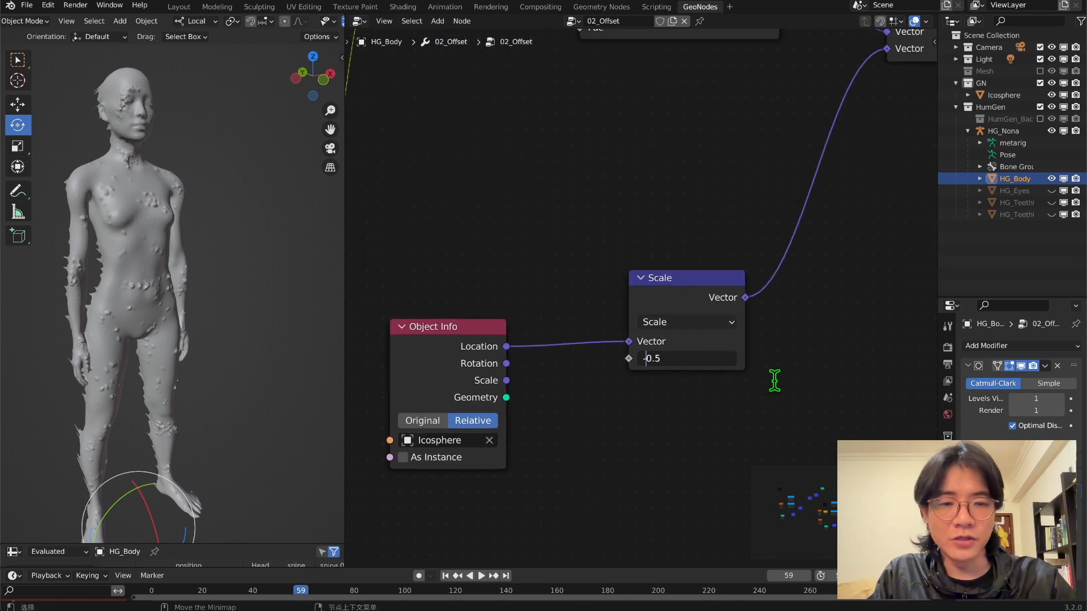
key(Return)
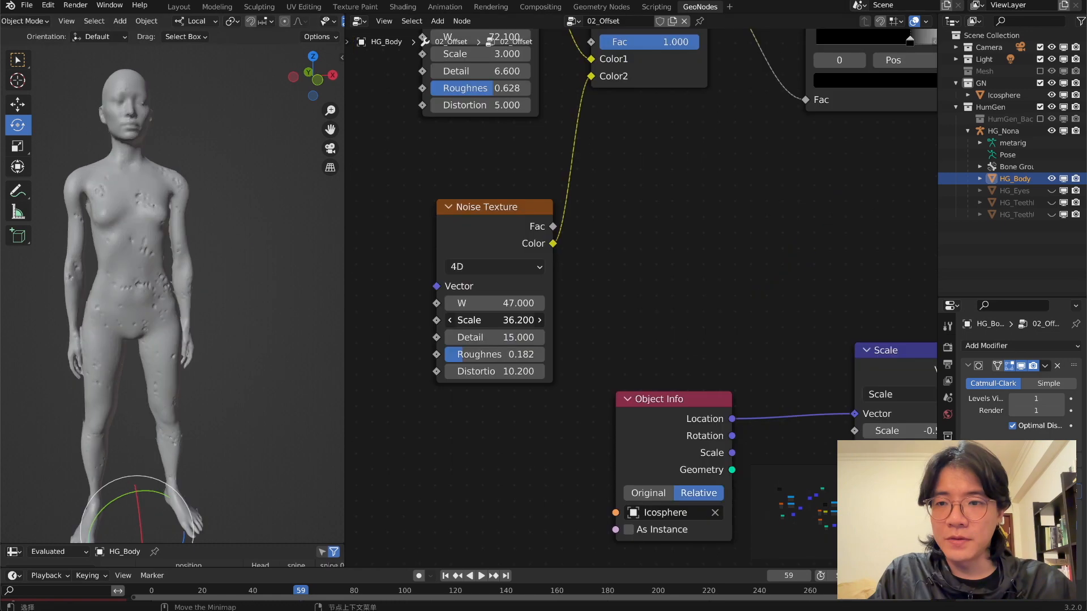
Set the Scale of the copied chain's lower Noise Texture to 1.8
mouse_move(495, 320)
mouse_down()
mouse_move(434, 320)
mouse_move(478, 315)
mouse_up()
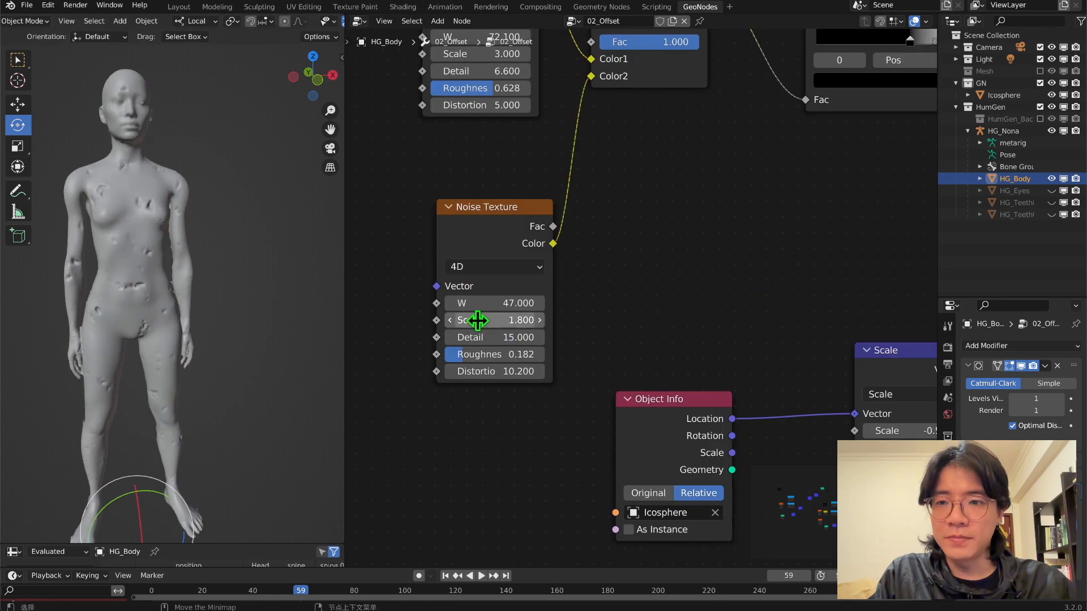
middle_drag(169, 334, 232, 310)
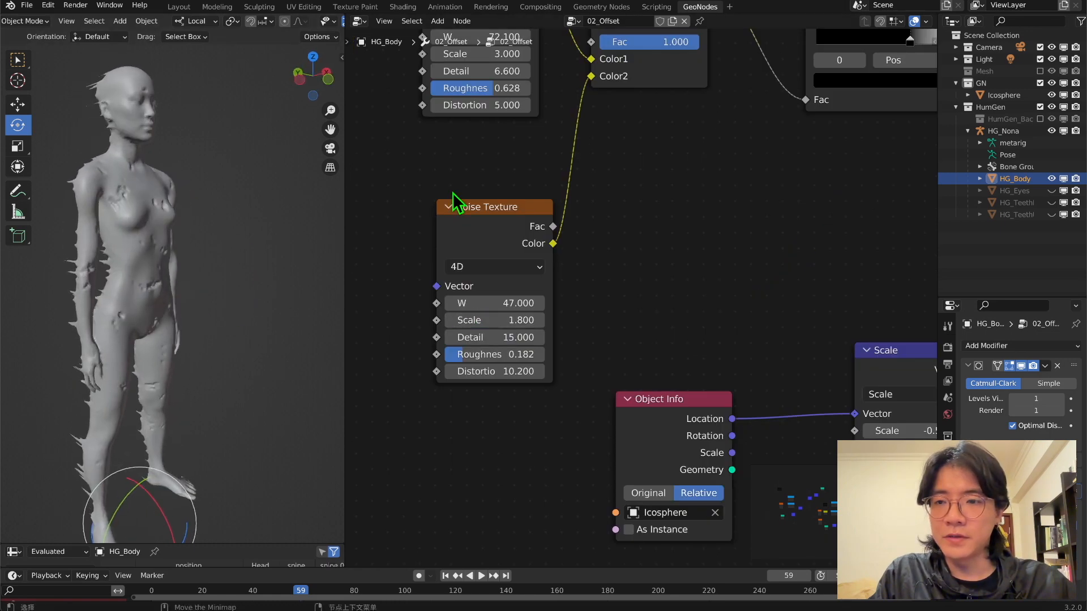
scroll(453, 204, up, 5)
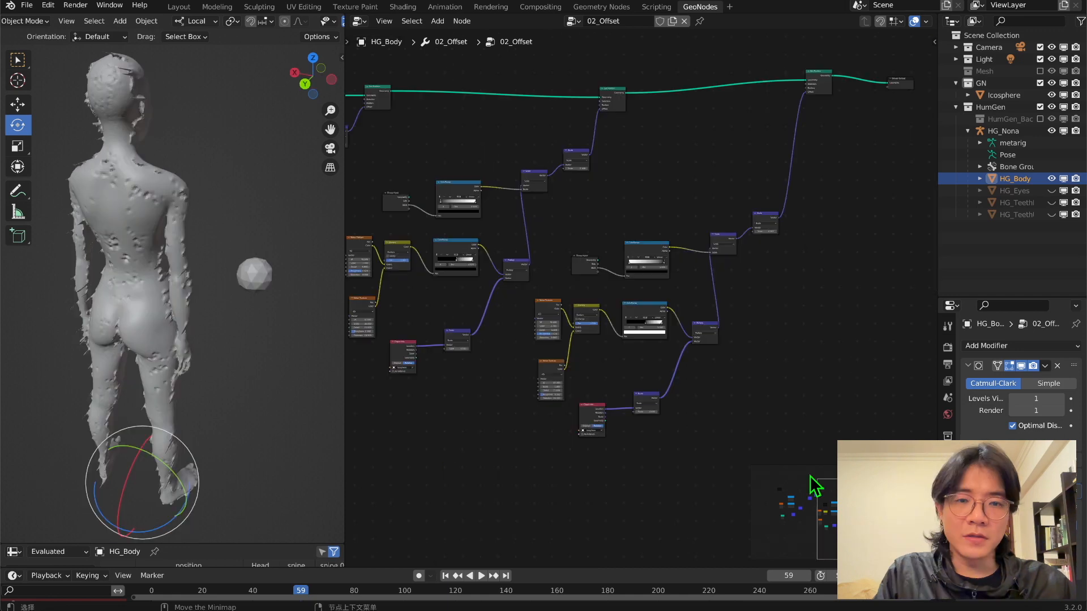
Separate the third offset chain from its neighbours, enclose all its nodes in a new frame and reposition the frame
drag(811, 475, 553, 220)
drag(585, 265, 625, 268)
key(shift+a)
click(634, 191)
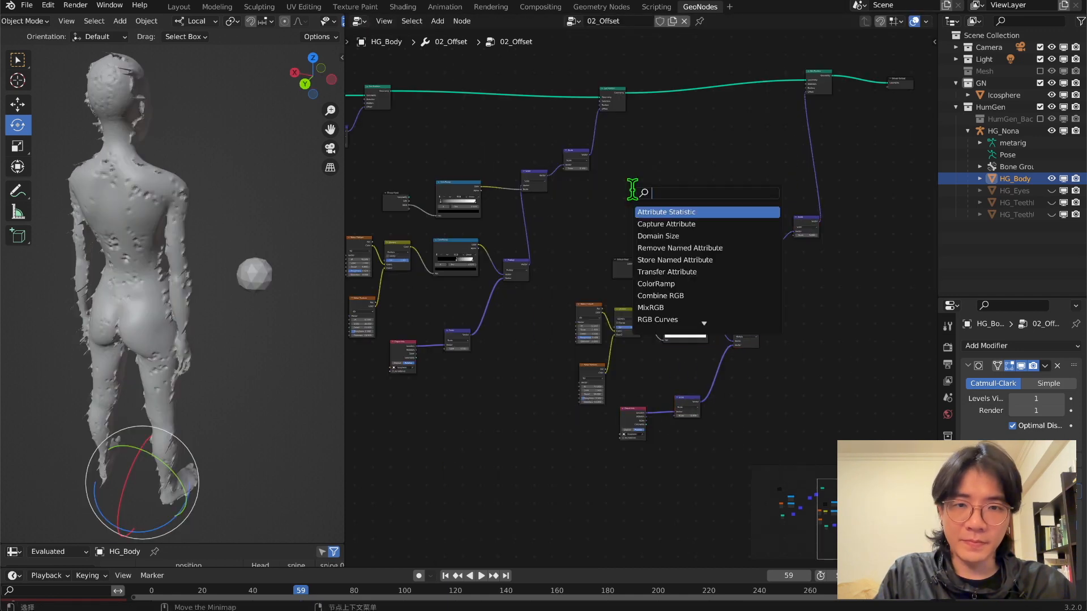
text(f)
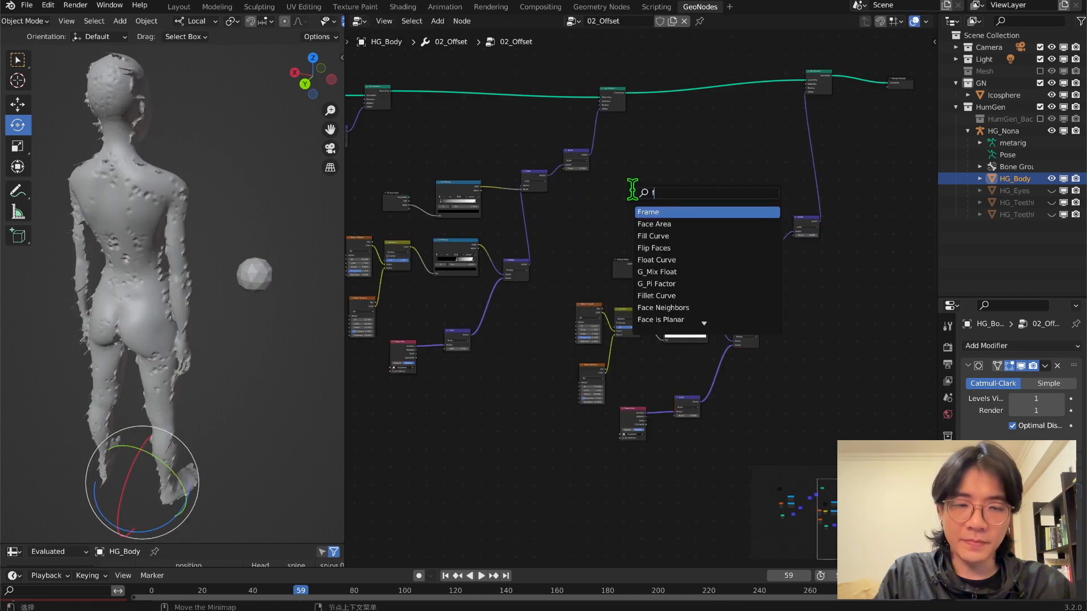
click(664, 211)
drag(902, 518, 569, 227)
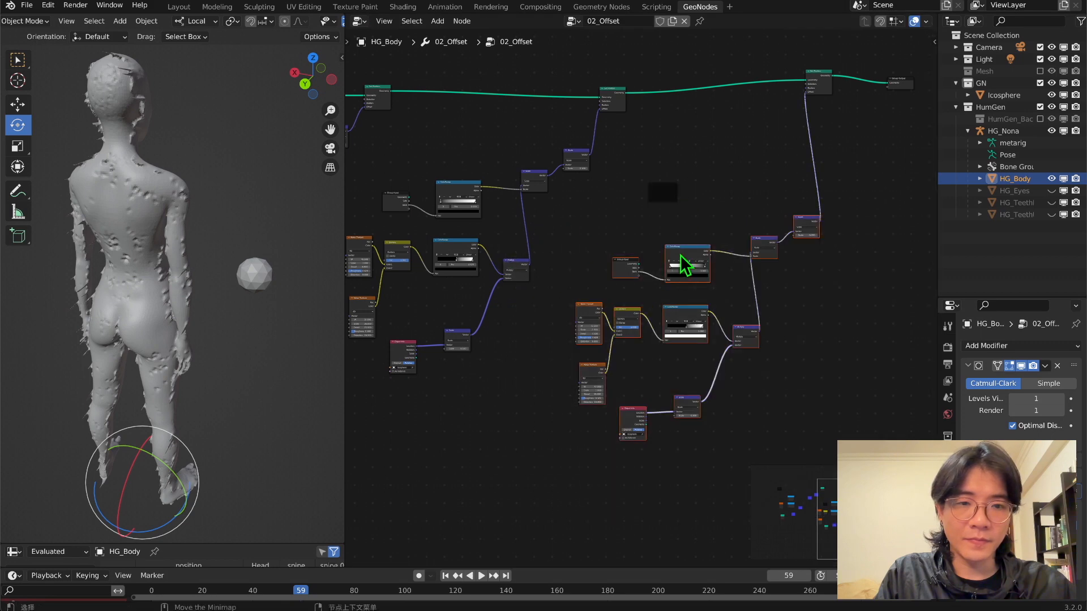
drag(680, 255, 686, 166)
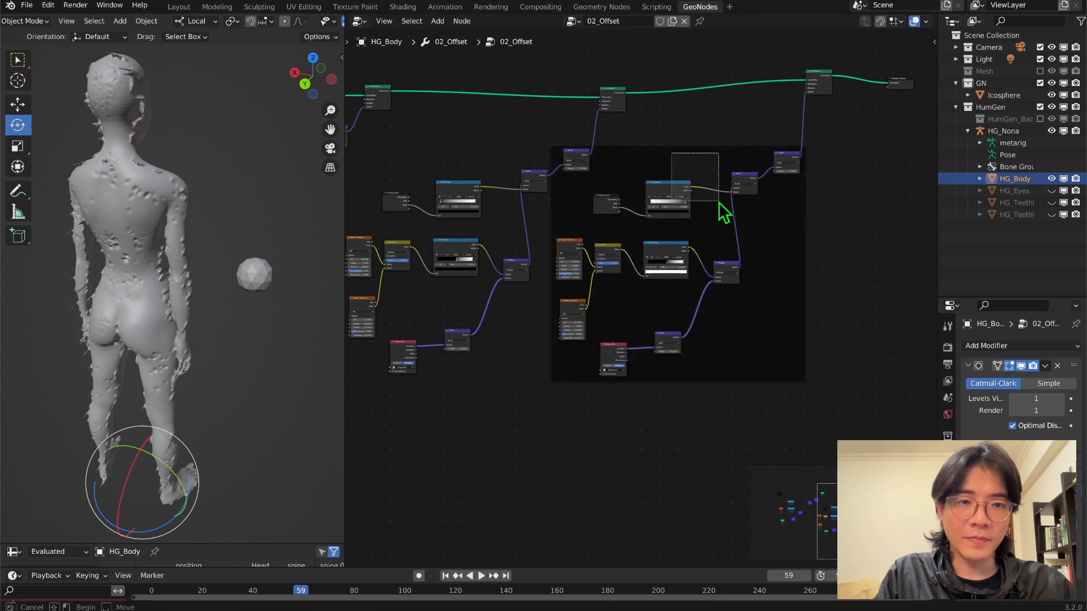
drag(720, 202, 748, 231)
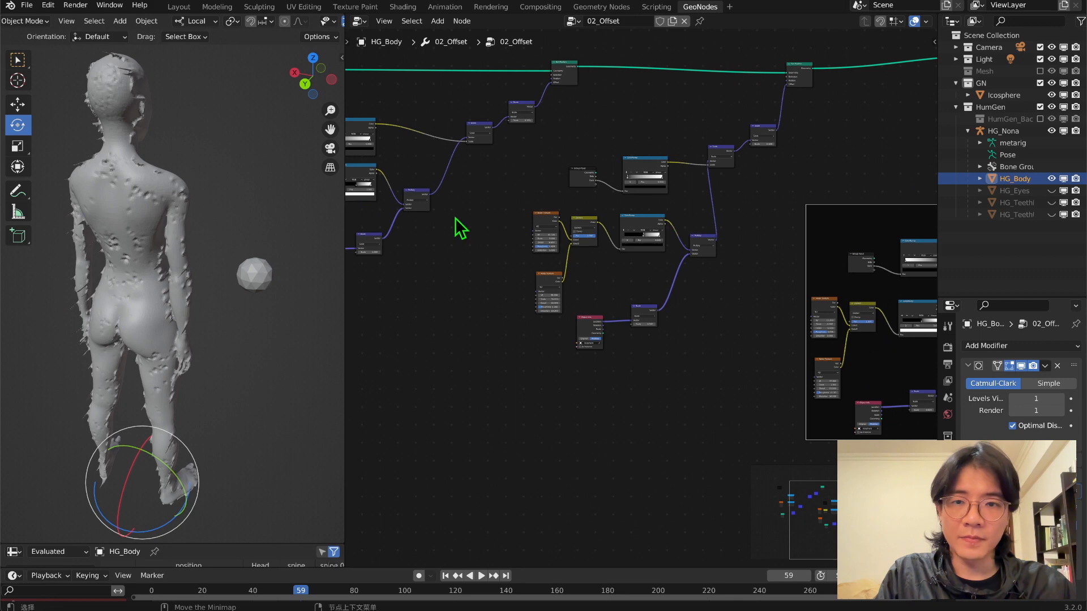
Add a frame around the nodes of the second offset chain and place it beside the third chain's frame
key(shift+a)
text(frame)
click(487, 235)
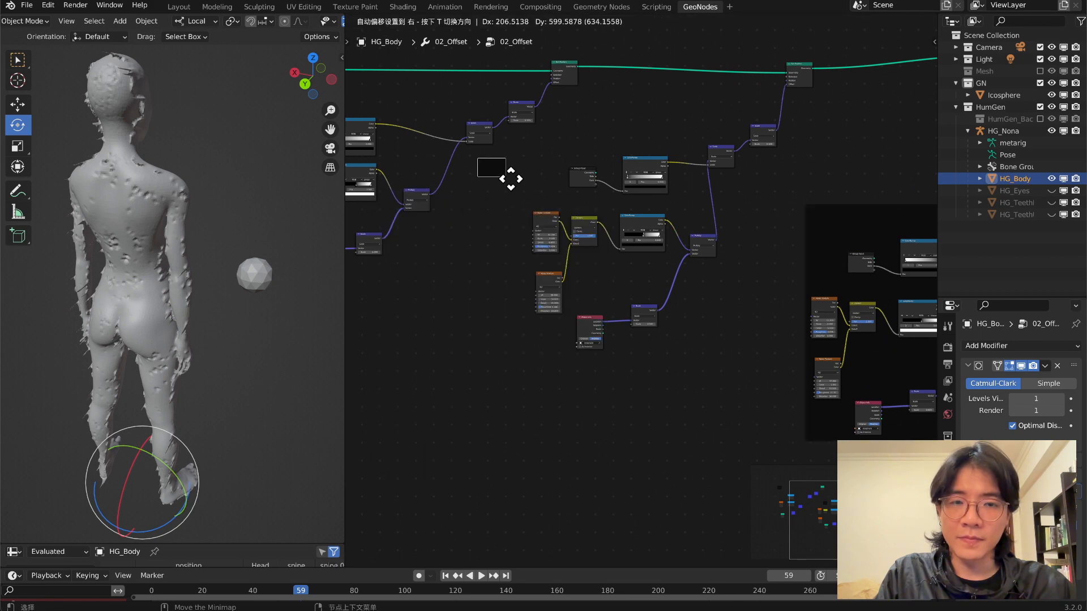
click(511, 179)
click(639, 175)
drag(637, 170, 509, 161)
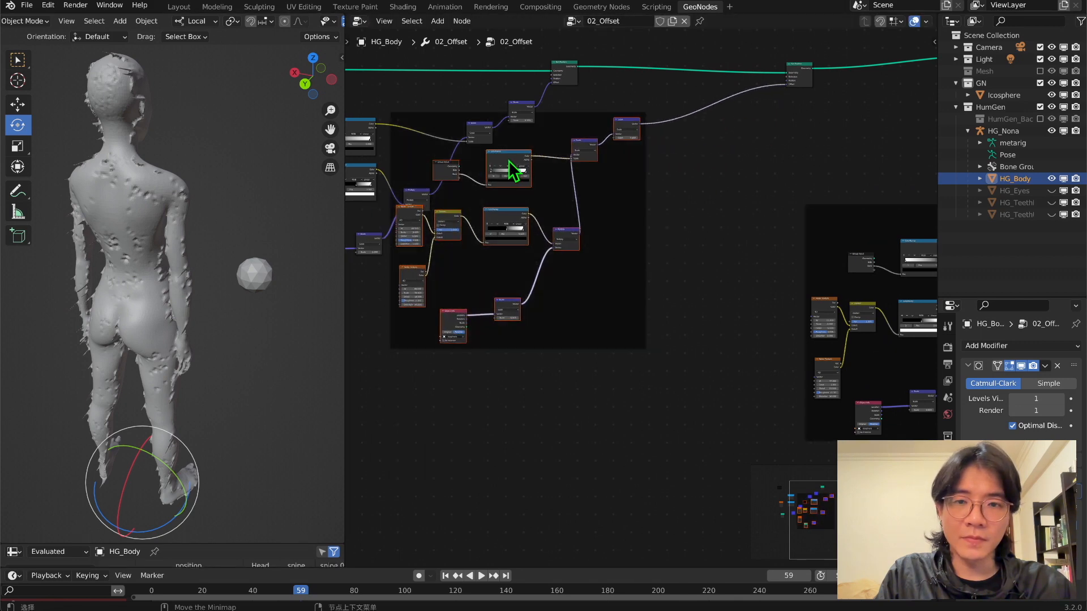
drag(561, 129, 678, 204)
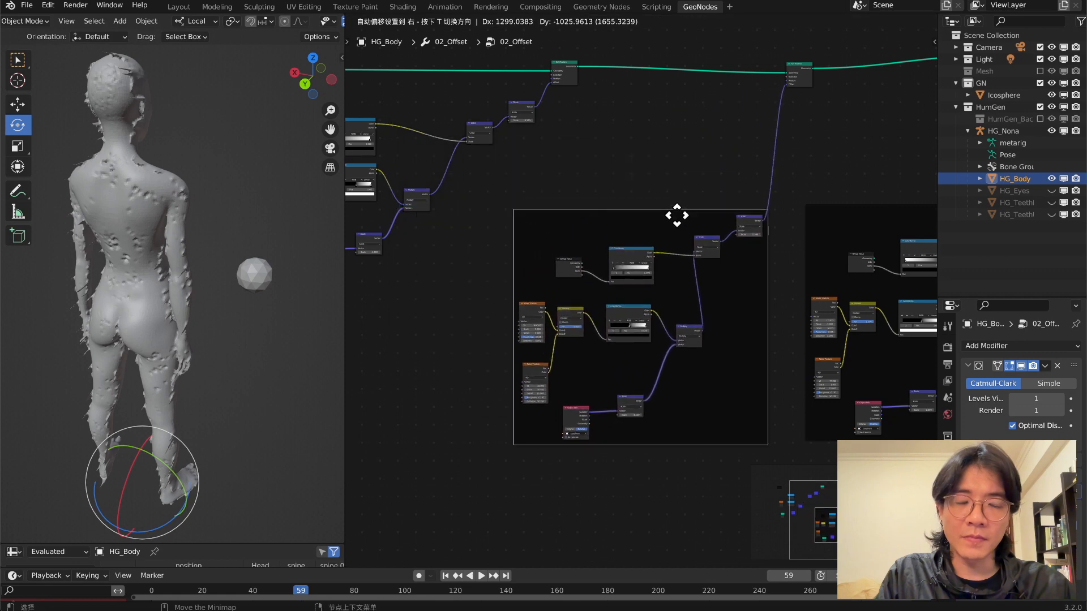
Add a frame around the nodes of the first offset chain, leaving the Group Input and Set Position outside
middle_drag(454, 286, 485, 304)
key(shift+a)
text(f)
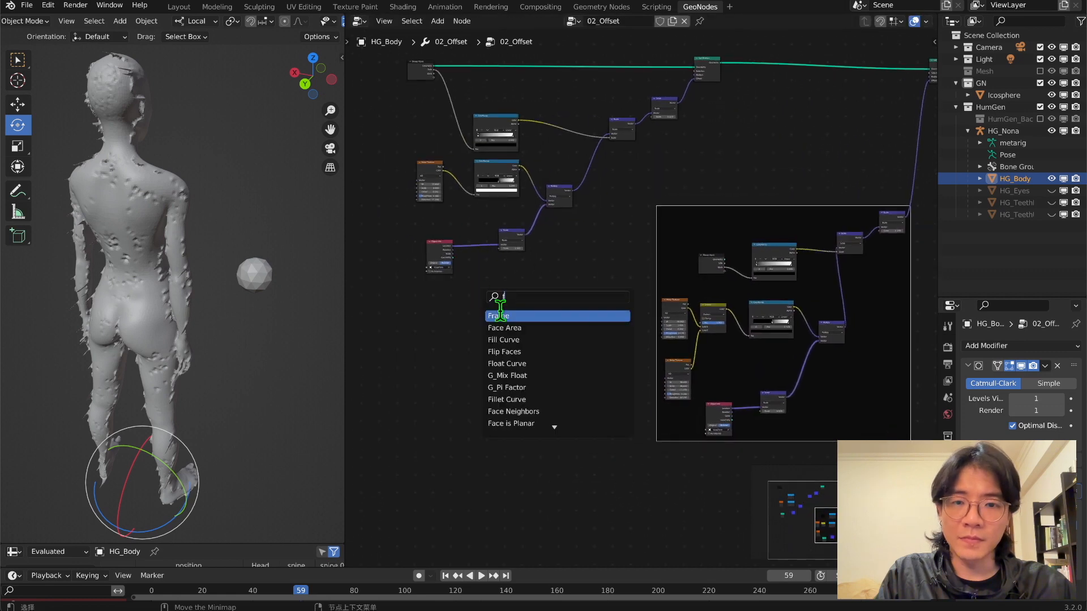
key(Return)
click(388, 117)
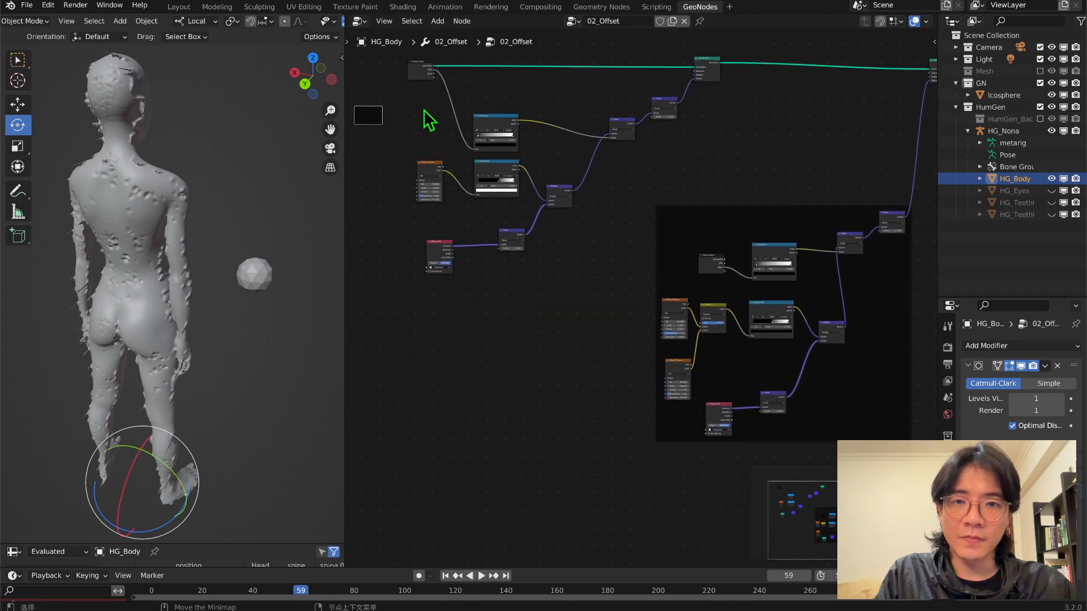
drag(421, 107, 656, 293)
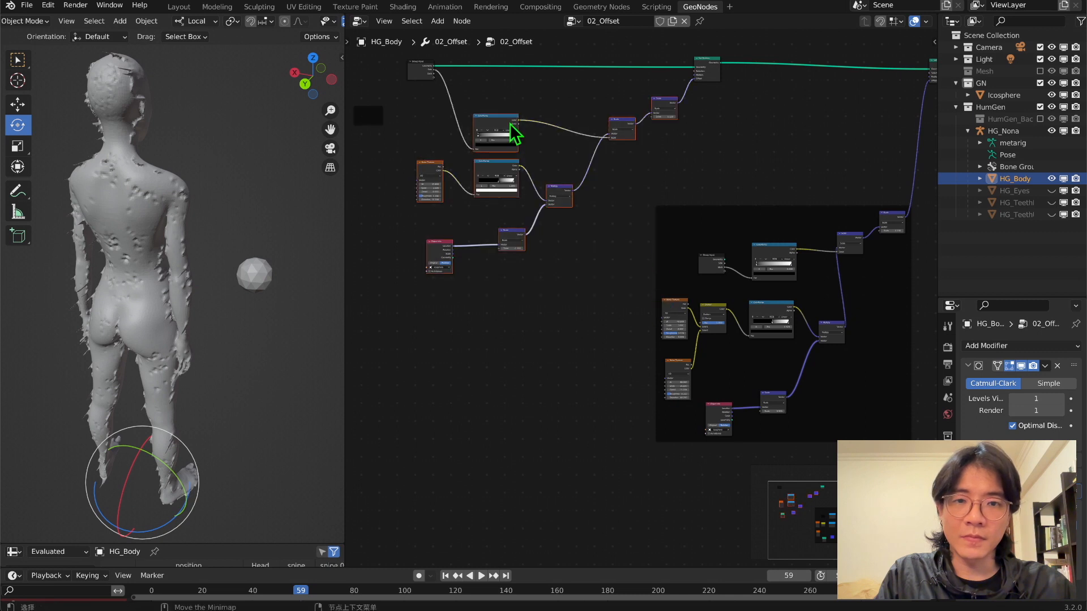
drag(513, 130, 419, 122)
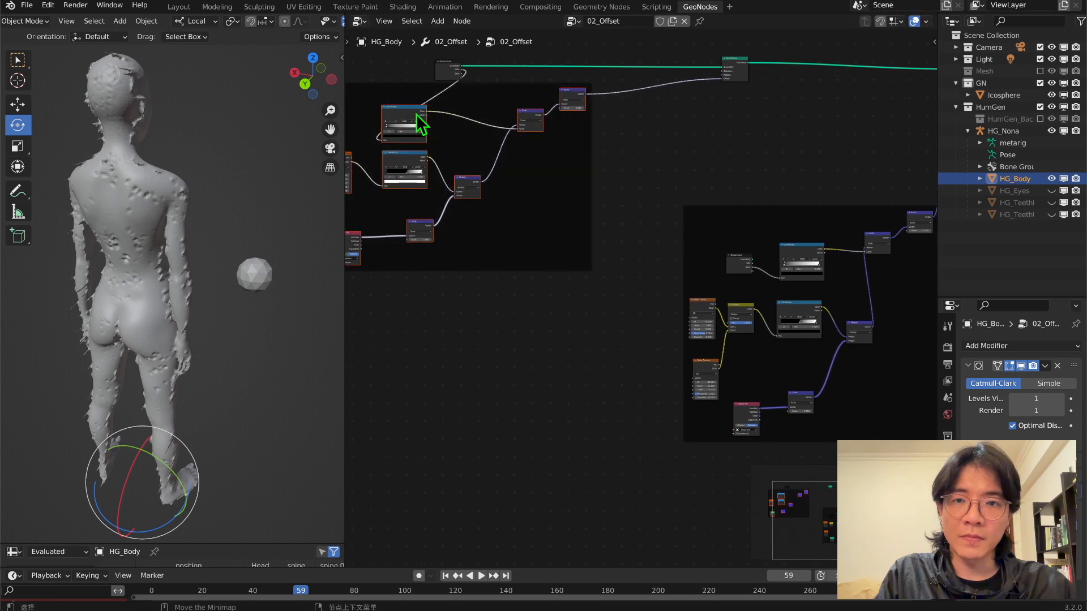
Duplicate the Group Input into the first chain's frame and link it to the upper ColorRamp's Fac instead of the distant one
middle_drag(439, 104, 570, 165)
click(570, 166)
key(shift+d)
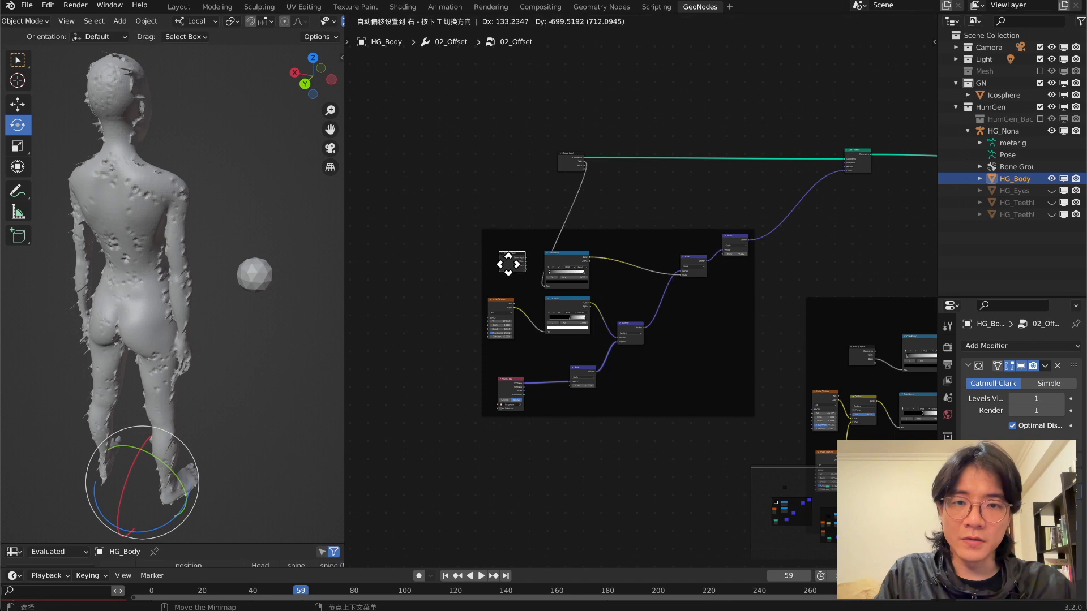
click(532, 281)
scroll(508, 279, up, 2)
scroll(508, 279, up, 3)
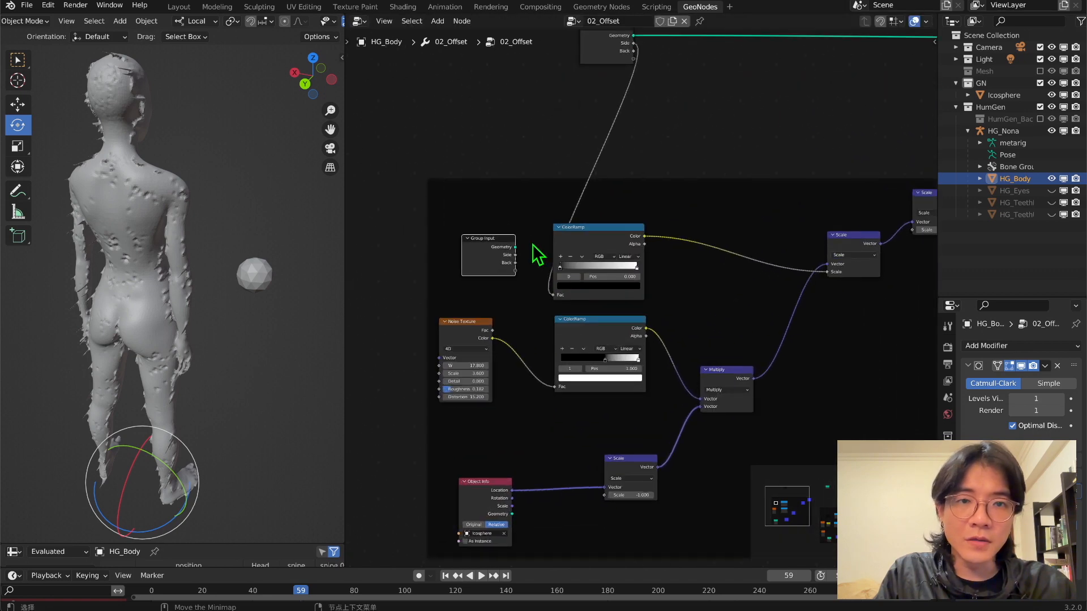
drag(517, 261, 552, 296)
scroll(596, 179, down, 4)
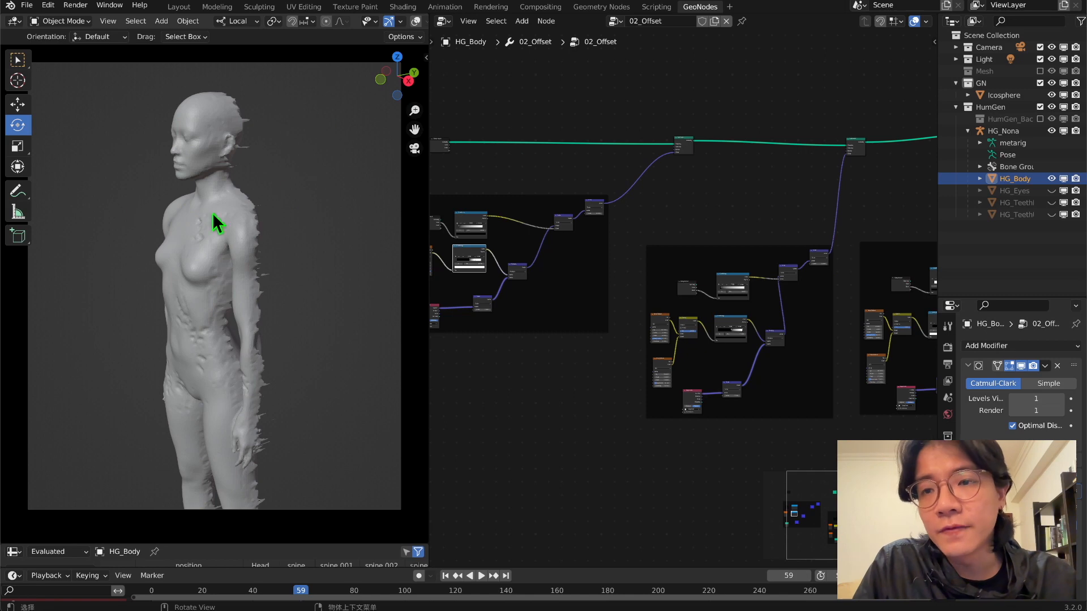
Examine the displaced body in orbit and camera view, and review the second and third framed offset chains up close
middle_drag(216, 224, 421, 158)
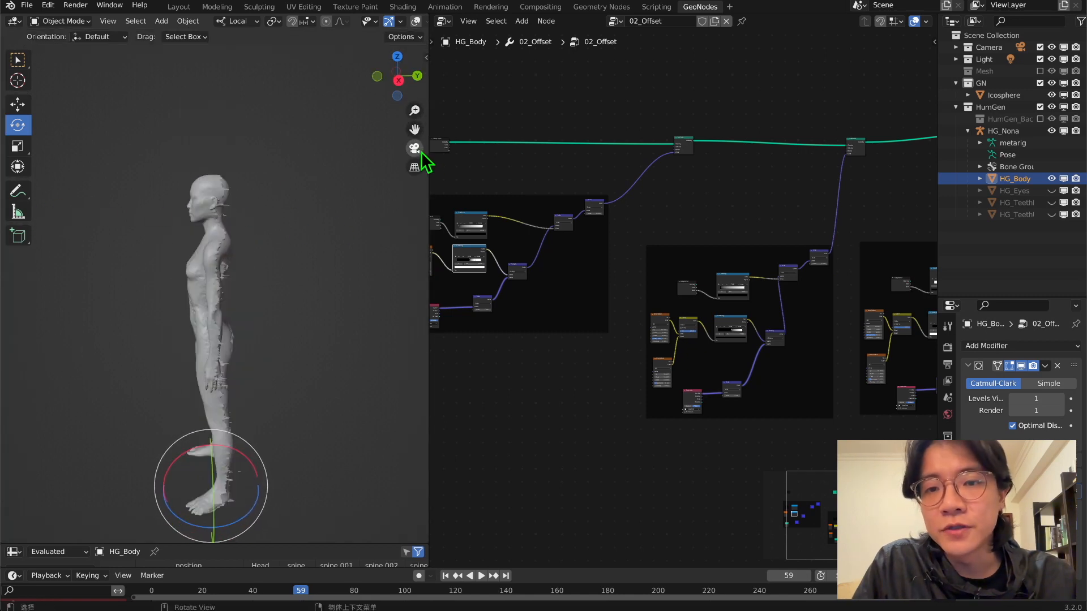
click(415, 148)
middle_drag(825, 389, 672, 374)
scroll(656, 379, up, 2)
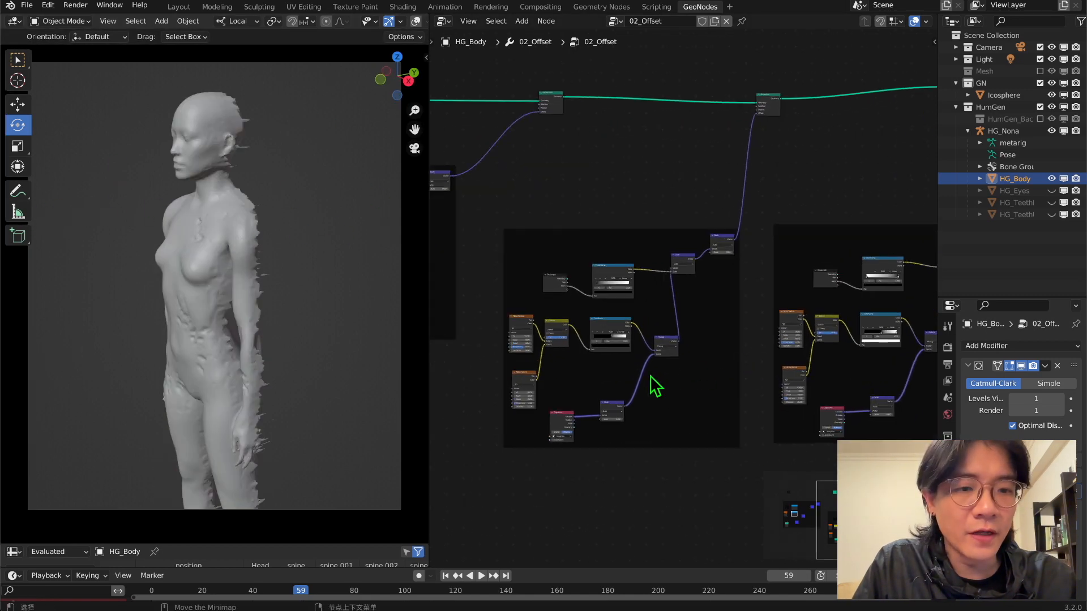
scroll(650, 371, up, 3)
middle_drag(646, 340, 710, 321)
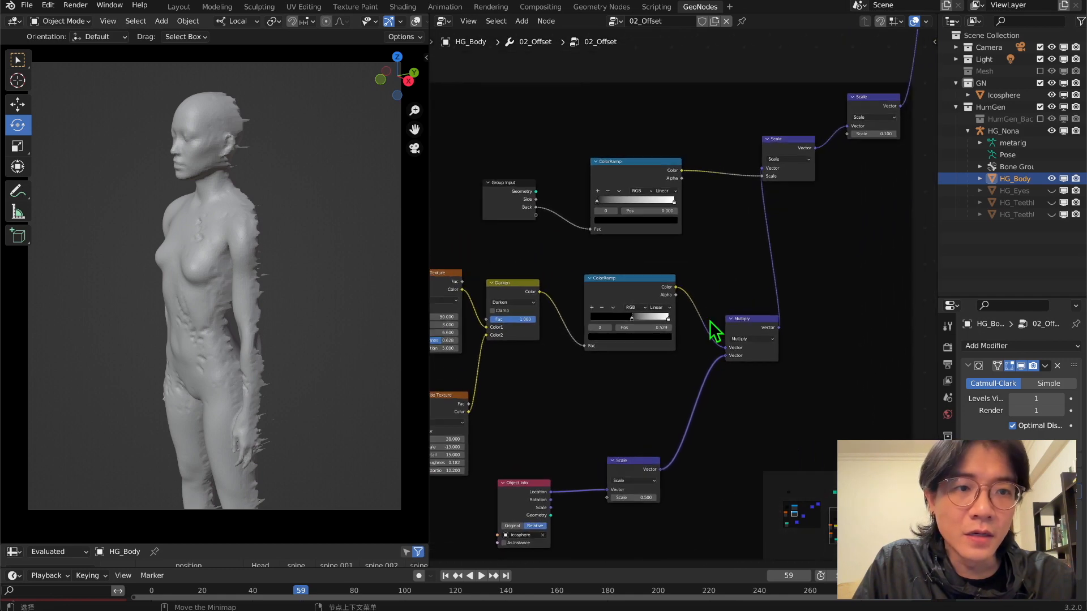
scroll(710, 321, down, 4)
middle_drag(756, 278, 853, 282)
scroll(792, 293, up, 1)
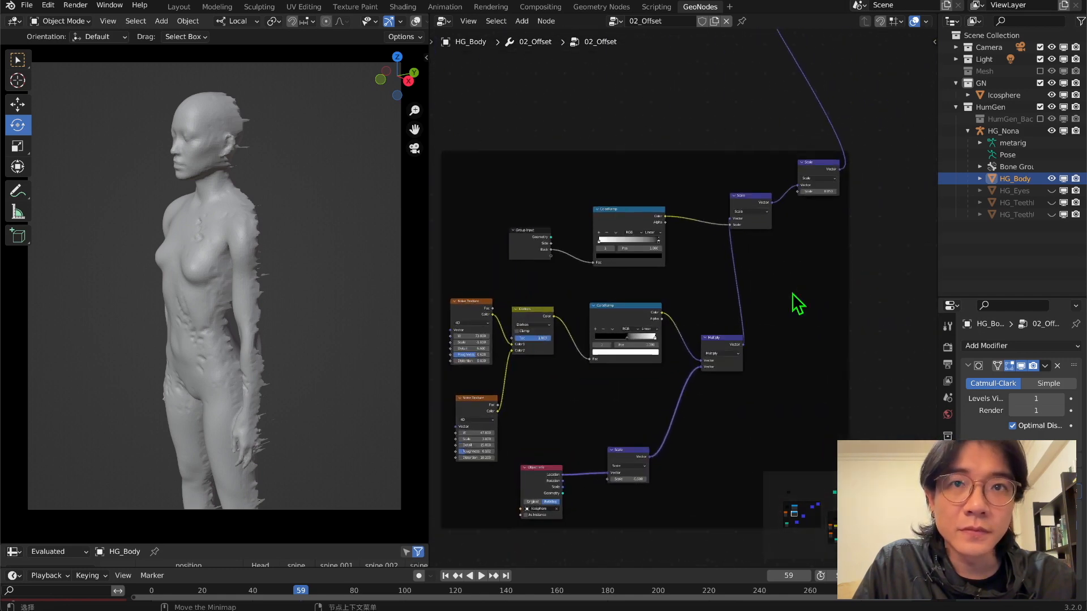
scroll(799, 304, up, 1)
middle_drag(798, 304, 840, 222)
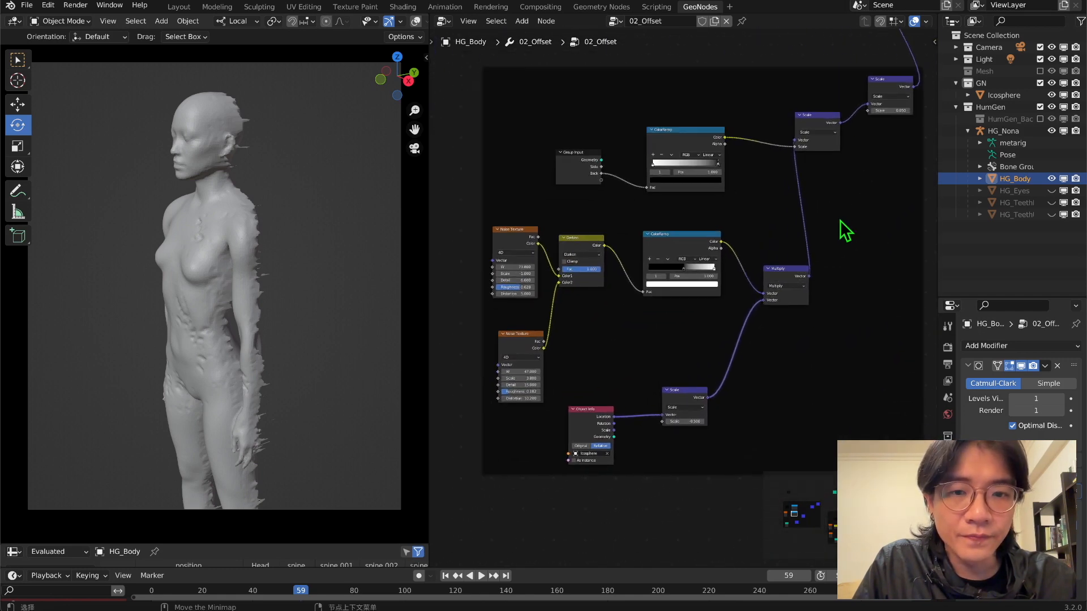
middle_drag(792, 161, 686, 409)
scroll(686, 408, down, 3)
Reposition the last Set Position and the Group Output, leaving room between them for another node
drag(883, 219, 703, 141)
drag(711, 148, 855, 180)
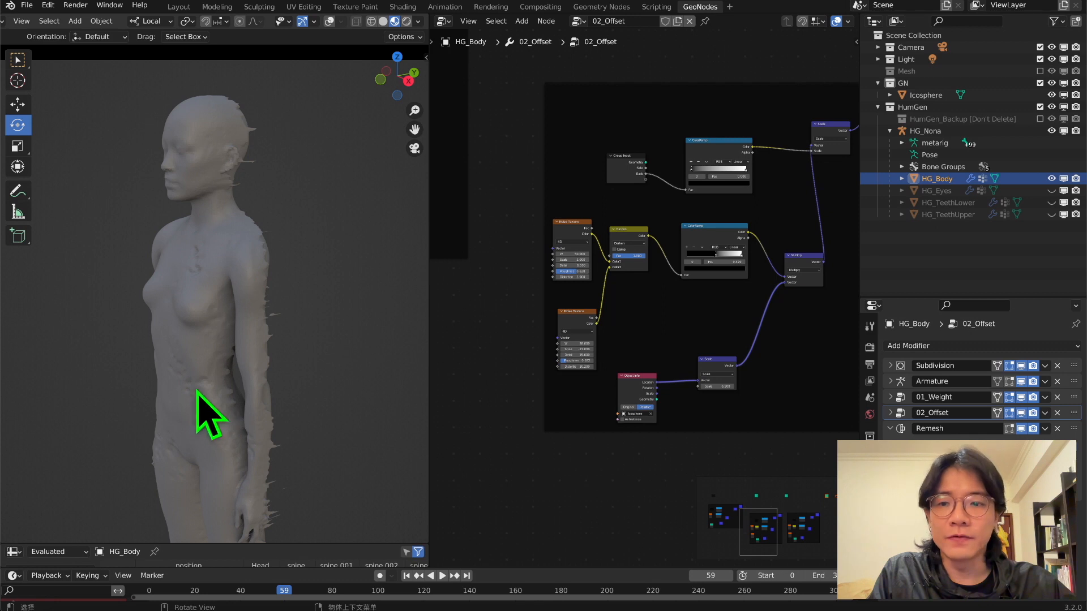
middle_drag(799, 128, 570, 373)
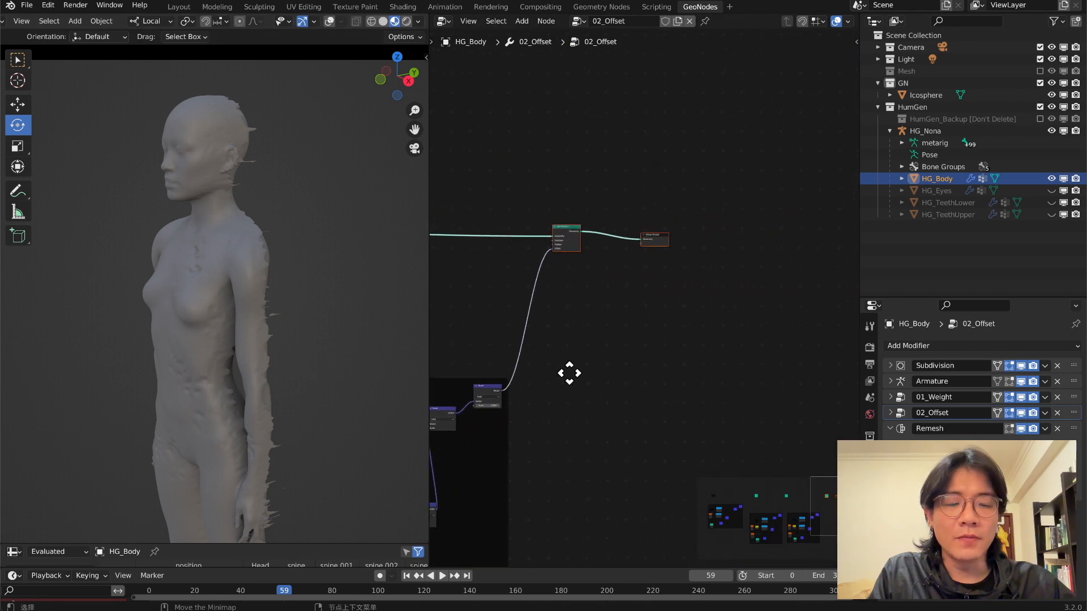
drag(664, 239, 672, 233)
click(670, 240)
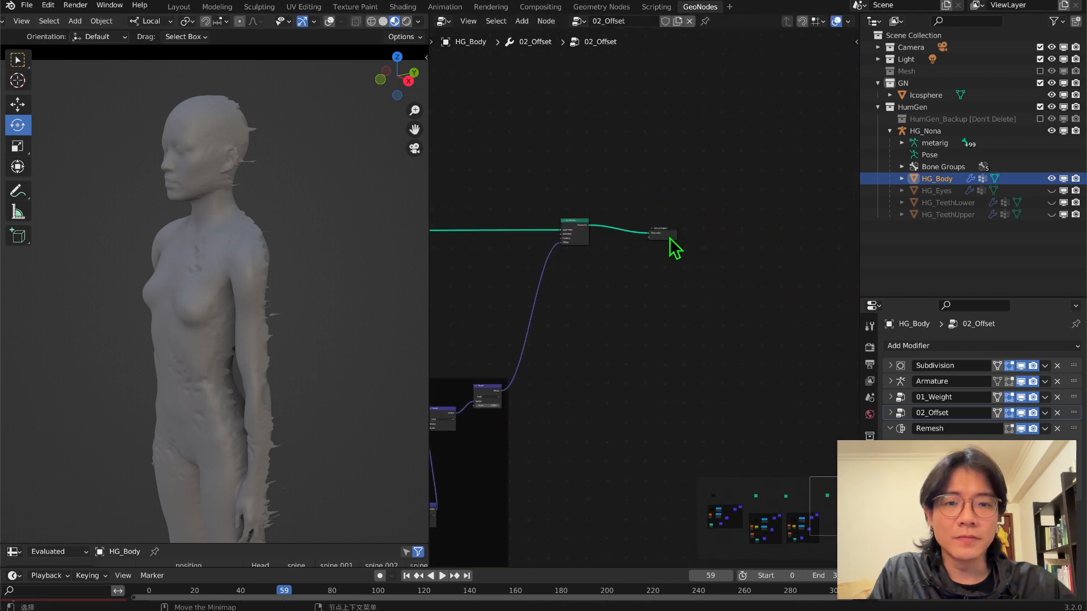
Insert a Set Material node between the last Set Position and the Group Output
scroll(620, 215, up, 2)
shift+scroll(618, 216, up, 3)
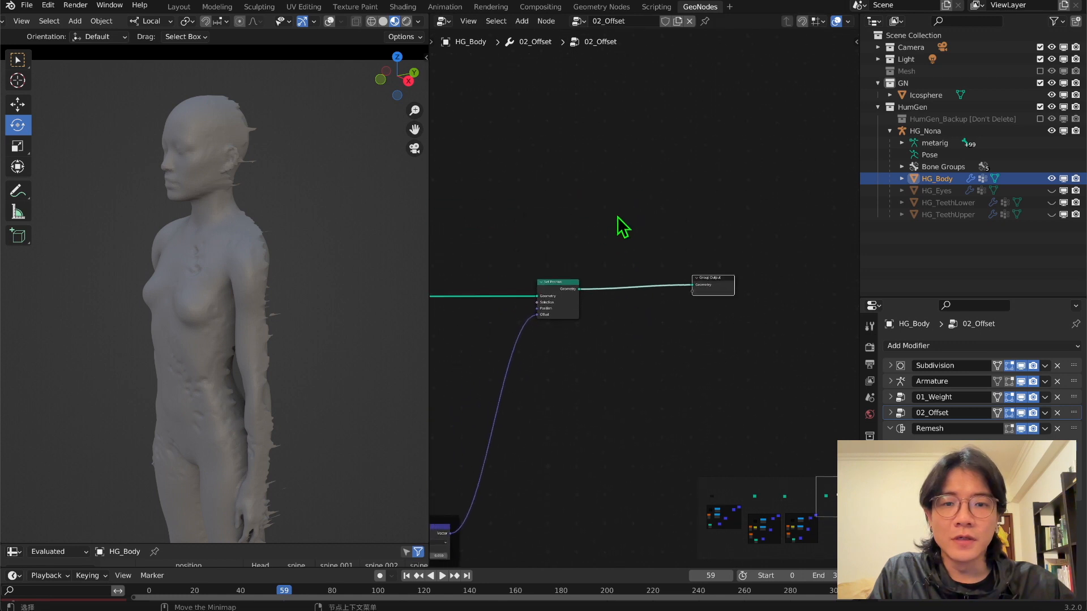
key(shift+a)
text(srm)
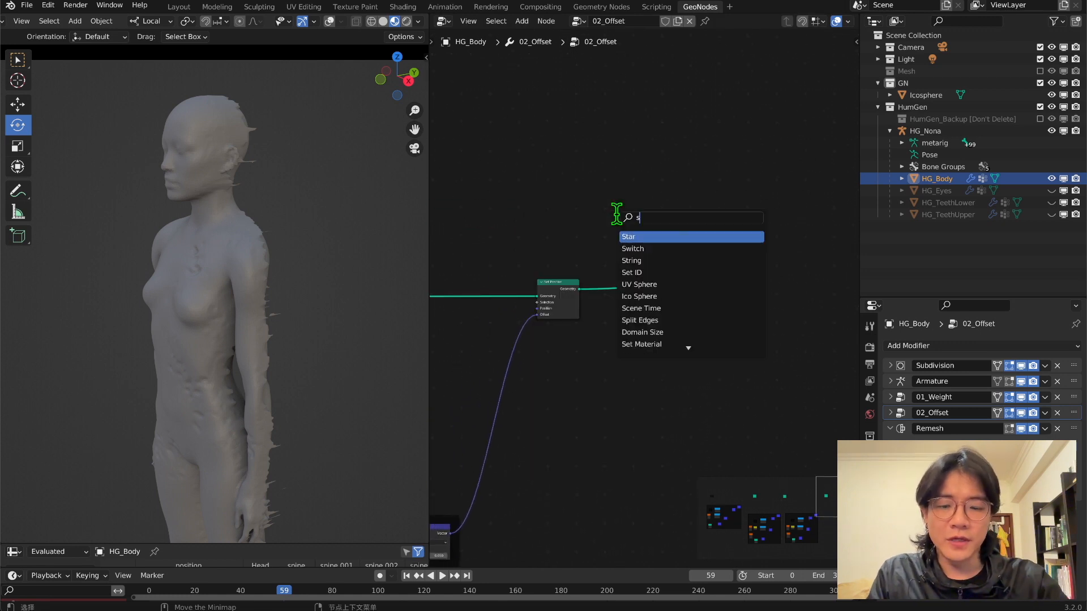
key(BackSpace)
key(BackSpace)
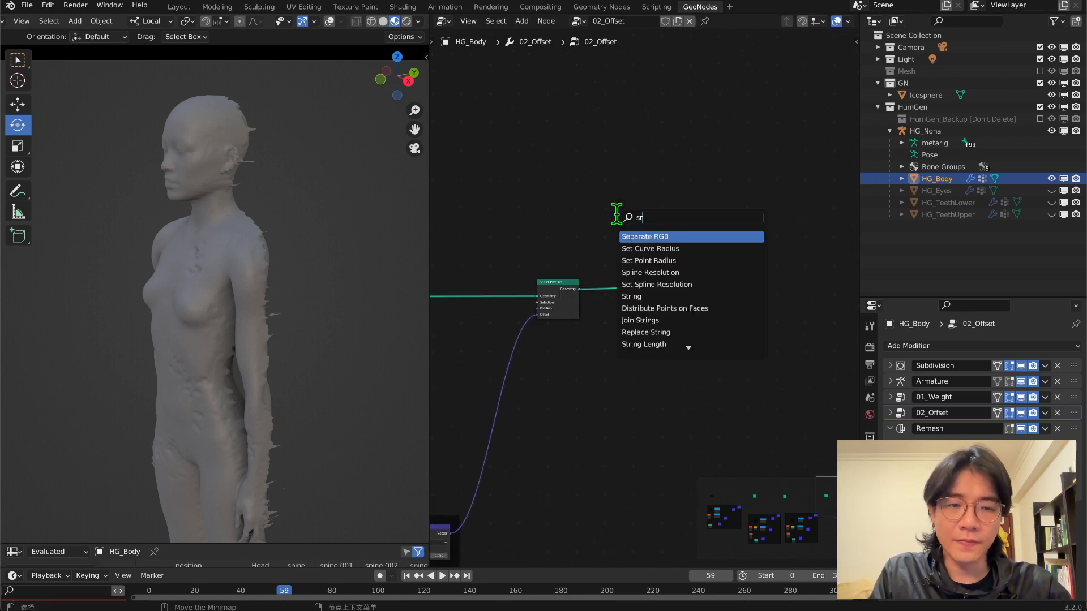
text(et)
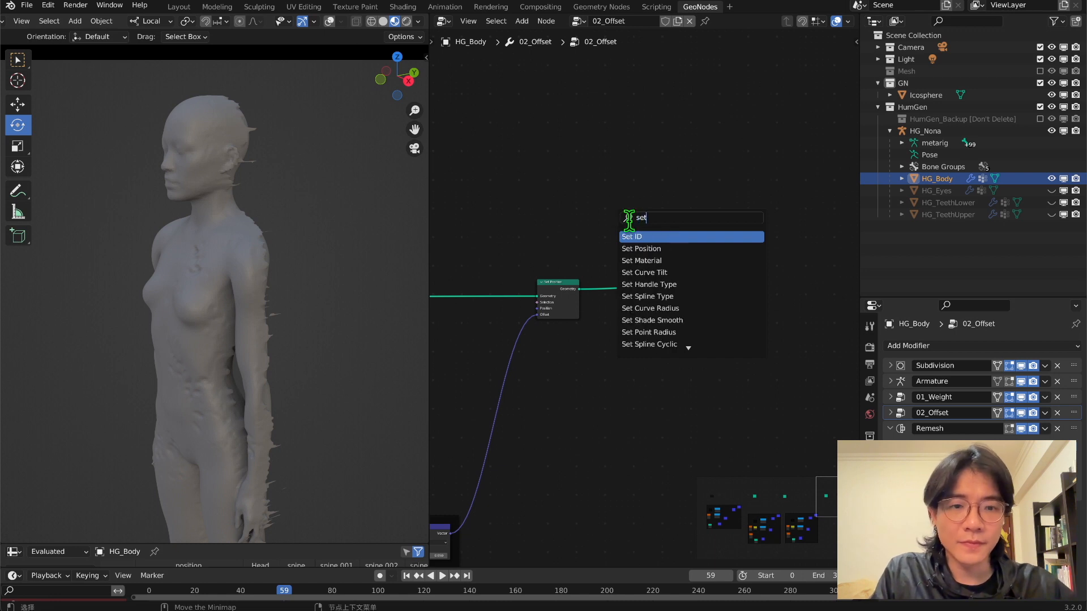
click(649, 260)
click(649, 303)
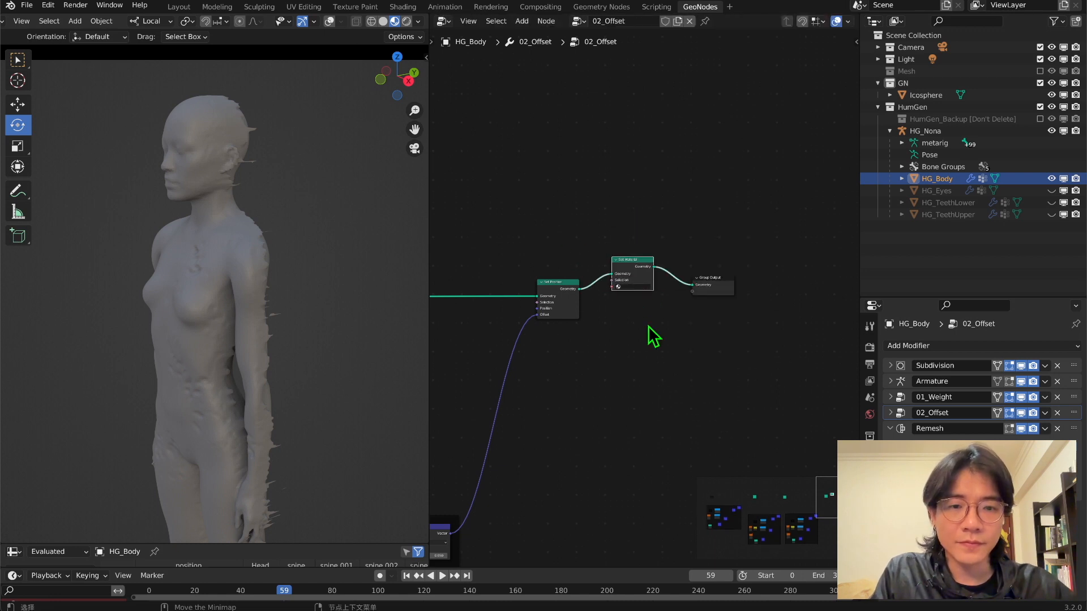
Add a second material slot to HG_Body, create a new material in it and set its Base Color to blue
click(870, 557)
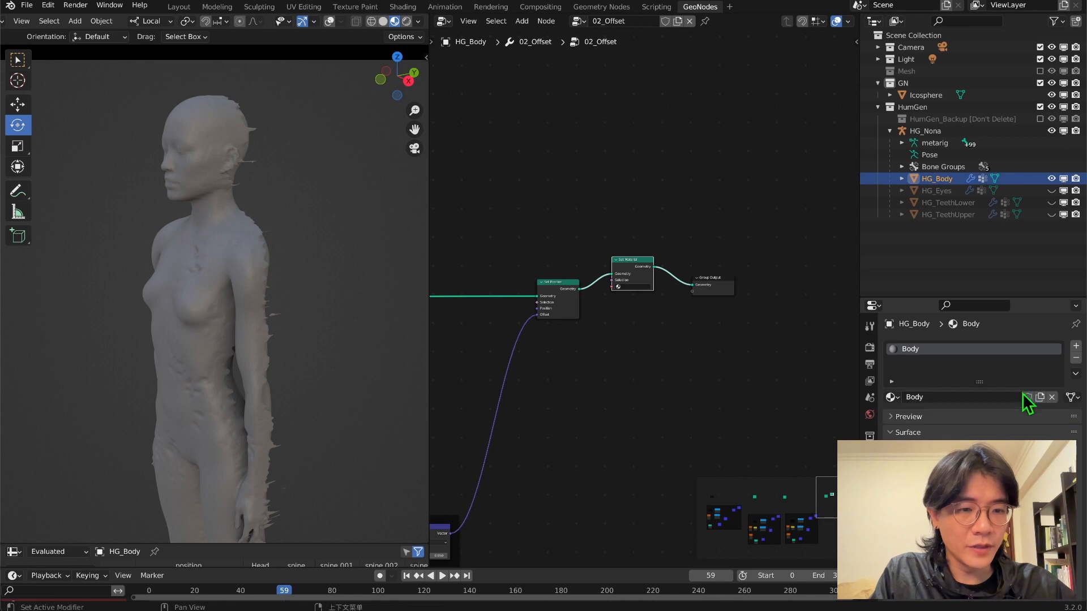
click(1076, 346)
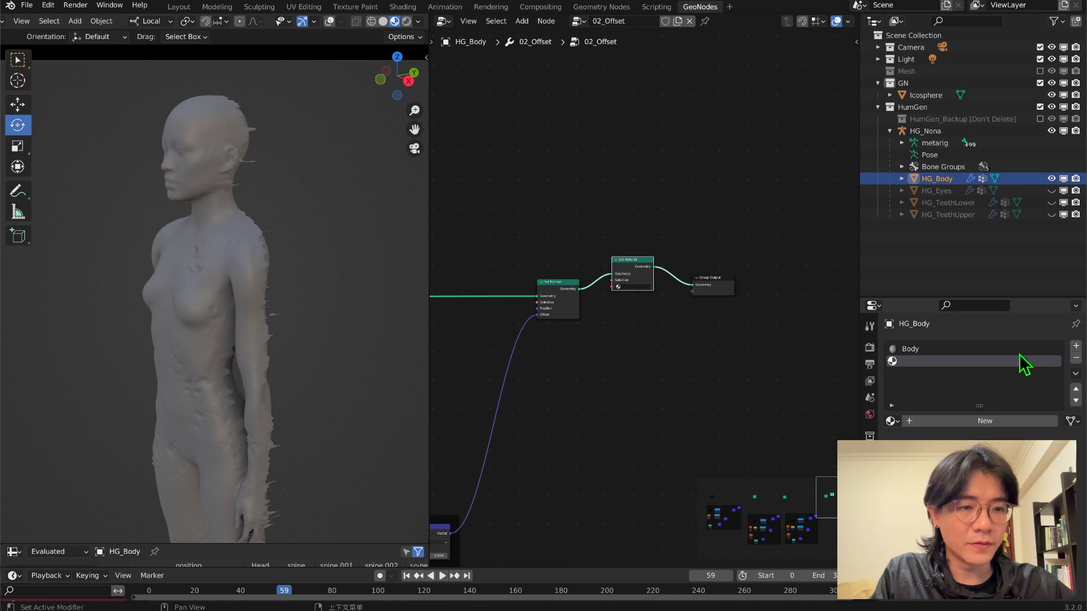
click(955, 422)
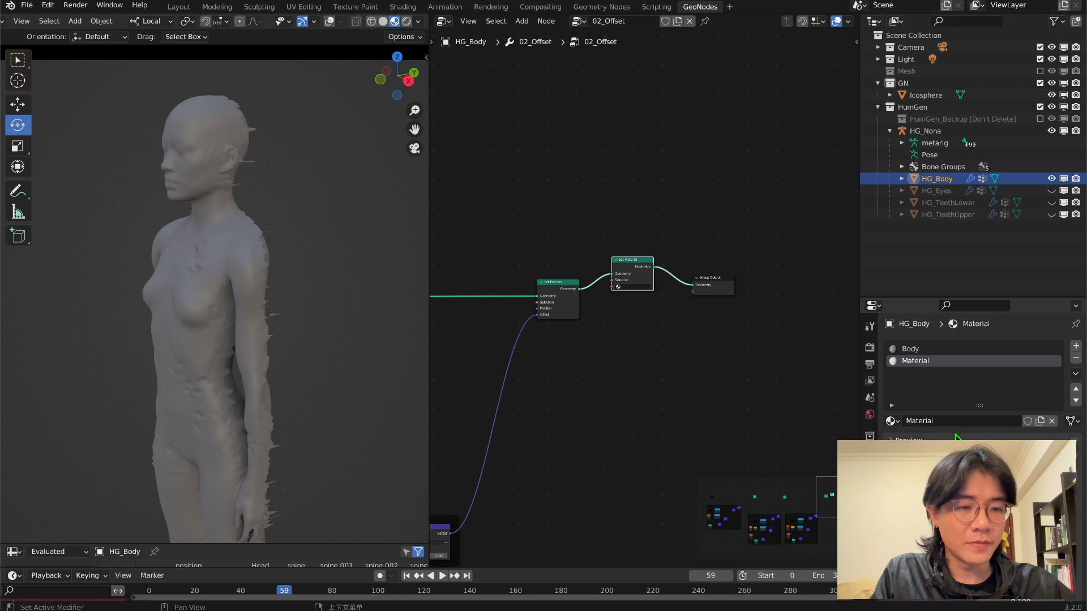
scroll(944, 396, down, 5)
click(1029, 434)
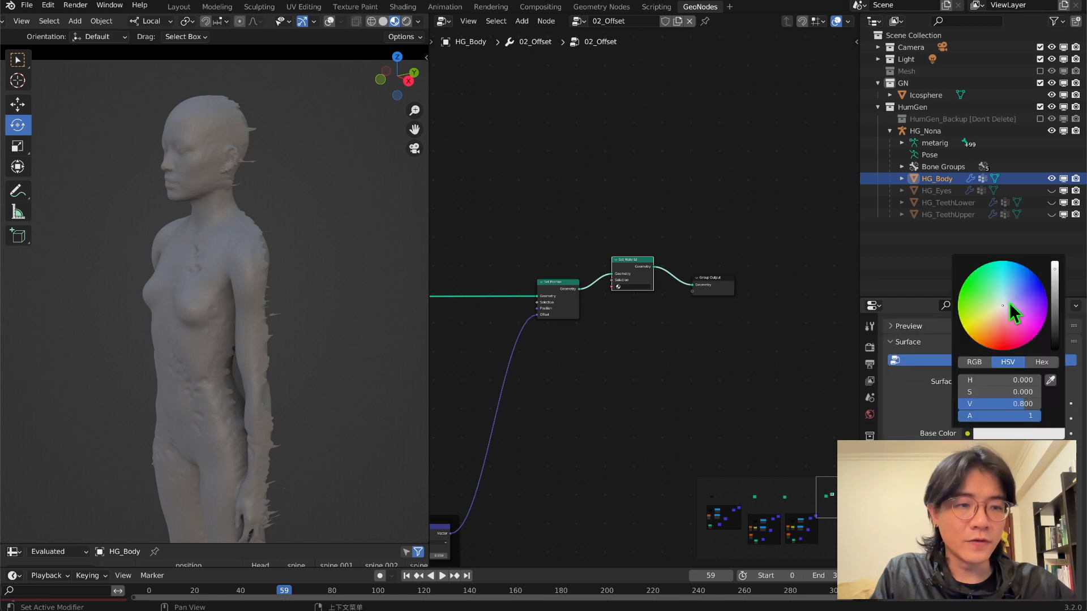
drag(1010, 302, 1037, 276)
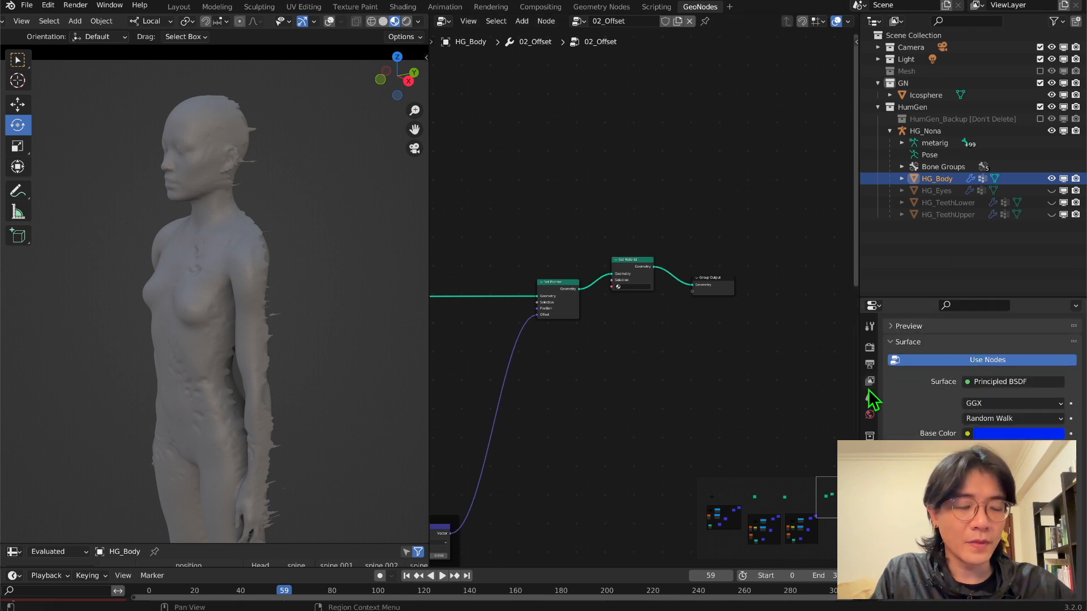
Assign the new blue material to the Set Material node and align the node between the last Set Position and the Group Output
scroll(942, 416, up, 5)
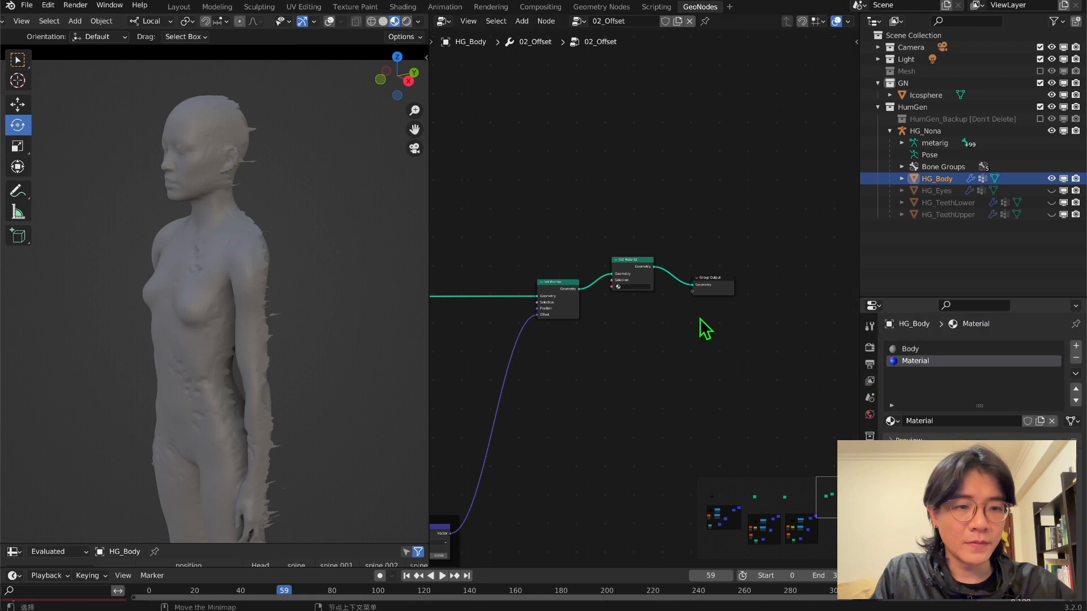
click(639, 287)
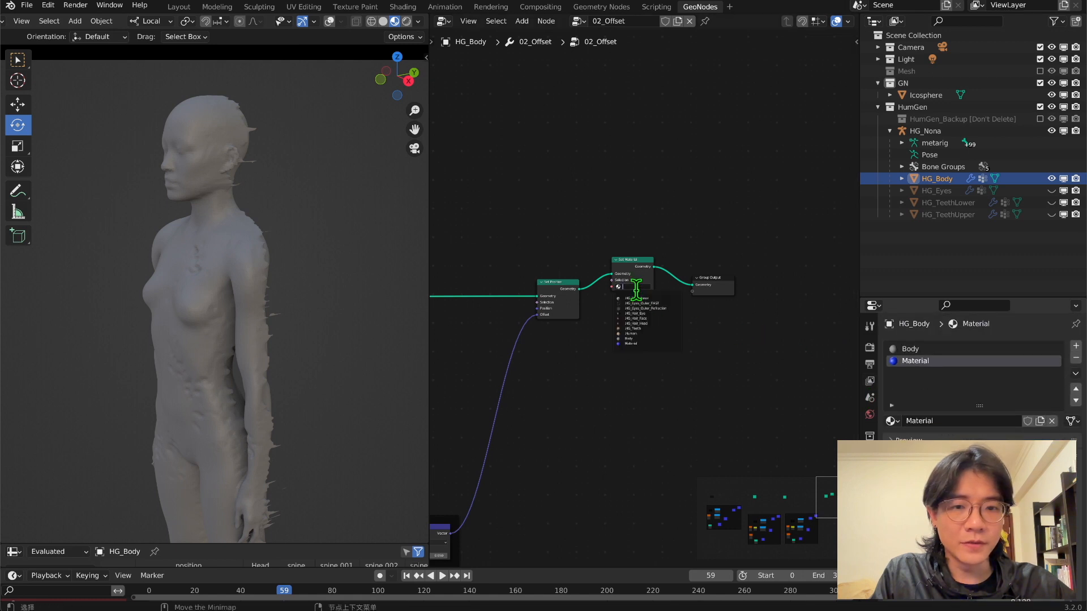
click(637, 344)
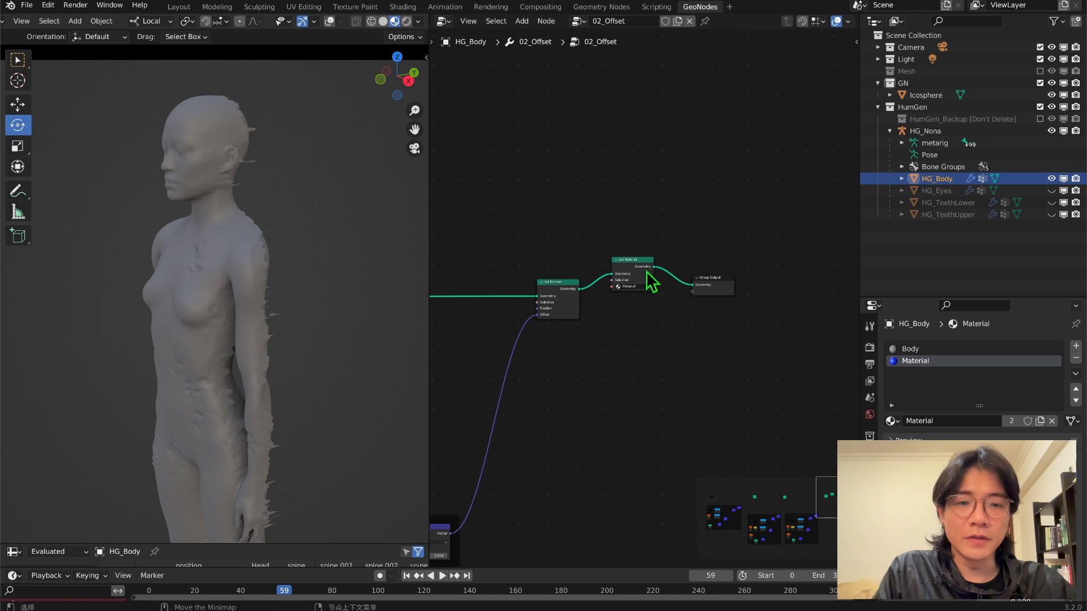
drag(647, 272, 645, 294)
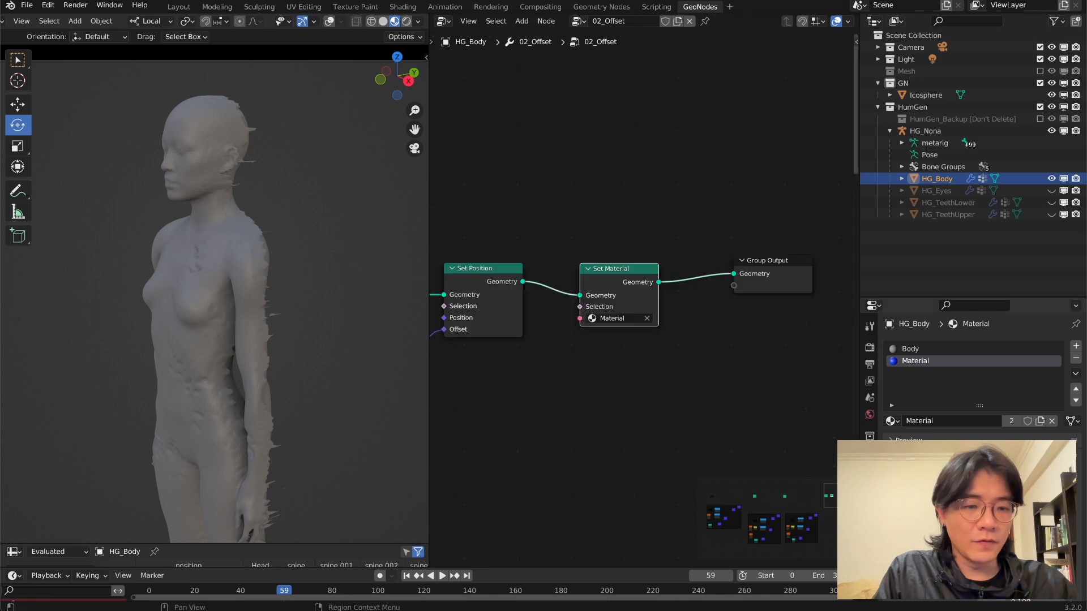
Add a Geometry Nodes modifier below Remesh on HG_Body and give it a new node group, naming both 03_Set Mat
click(870, 475)
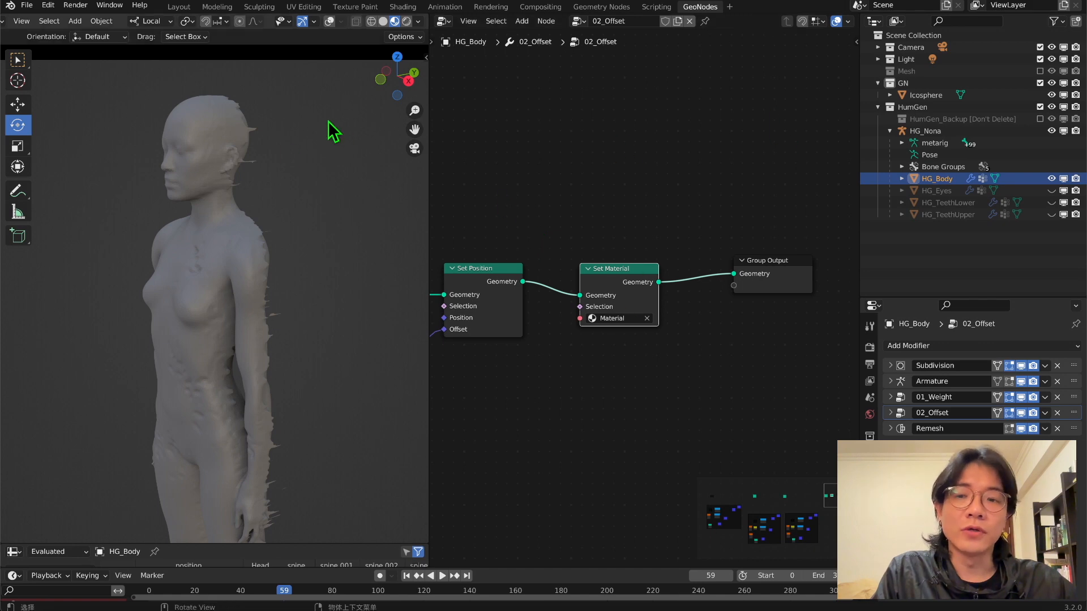
click(980, 346)
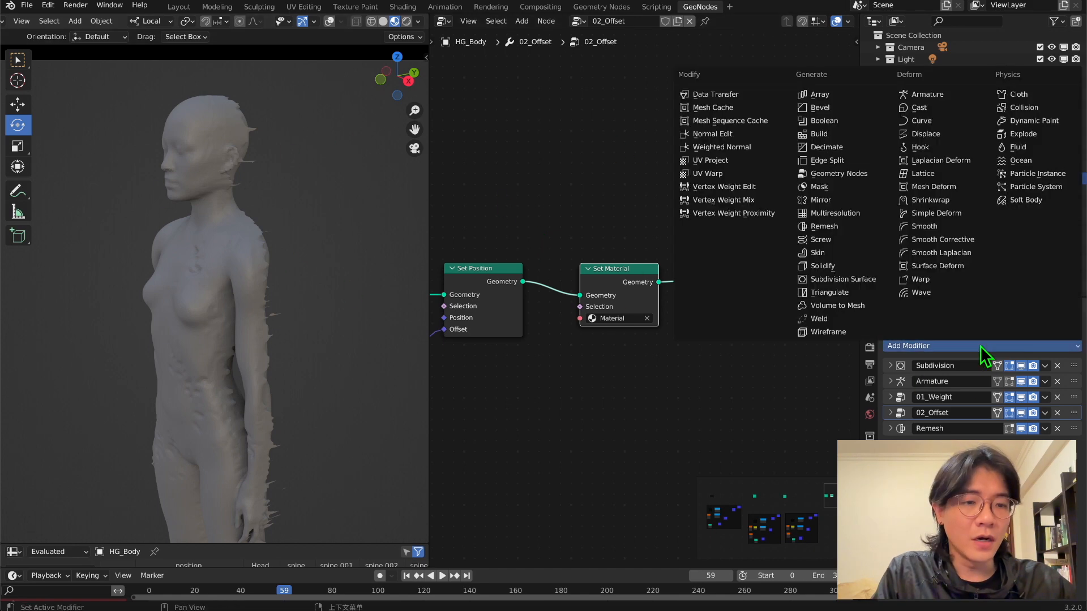
click(808, 175)
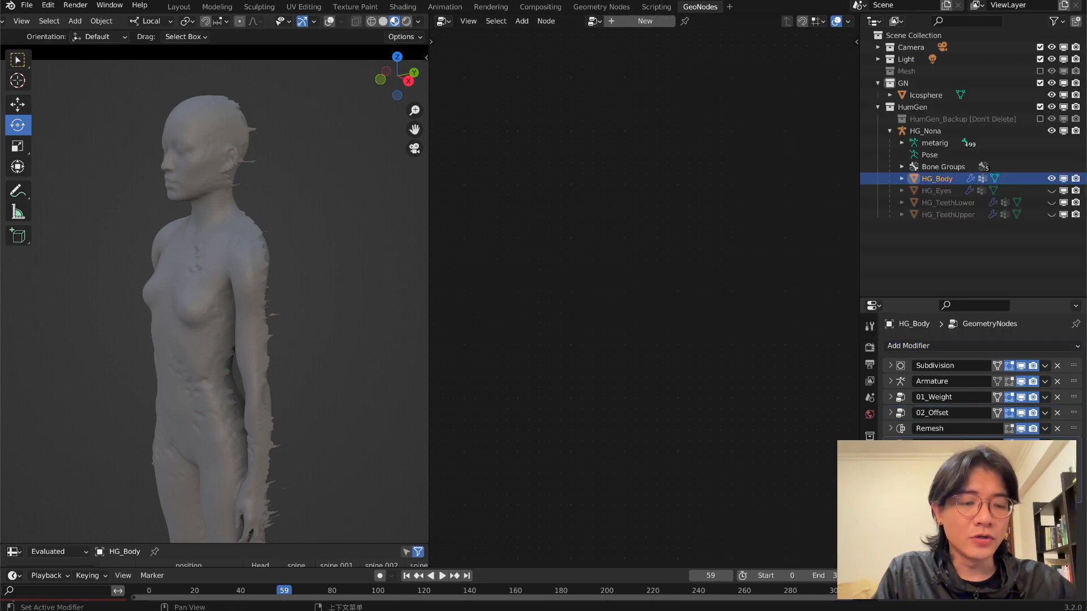
click(986, 463)
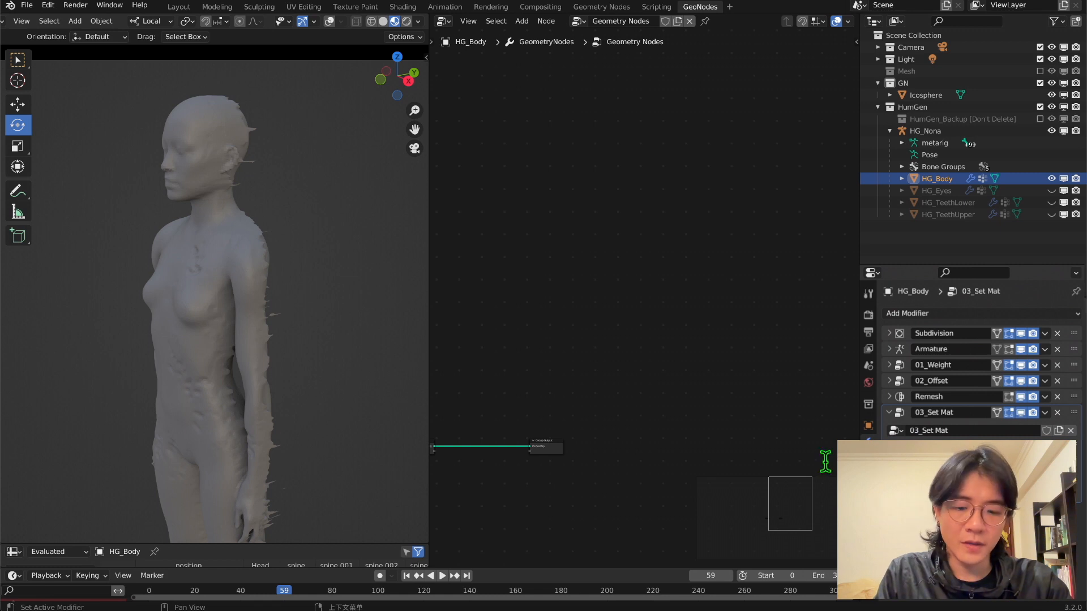
Insert a Set Material node between the Group Input and Group Output of 03_Set Mat, using the blue material named Material
key(Home)
key(shift+a)
click(609, 136)
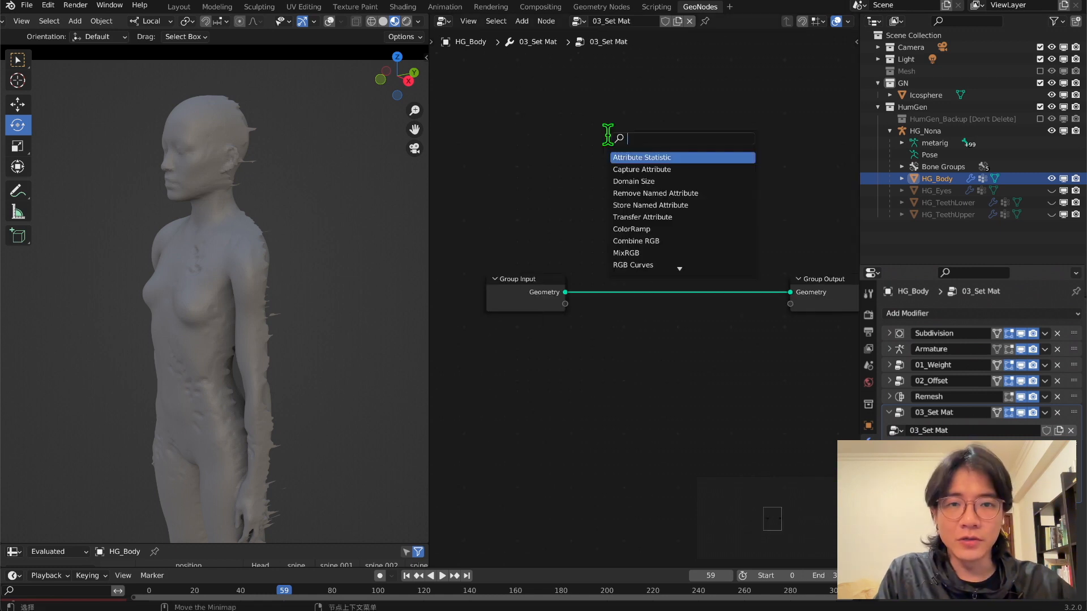
text(mat)
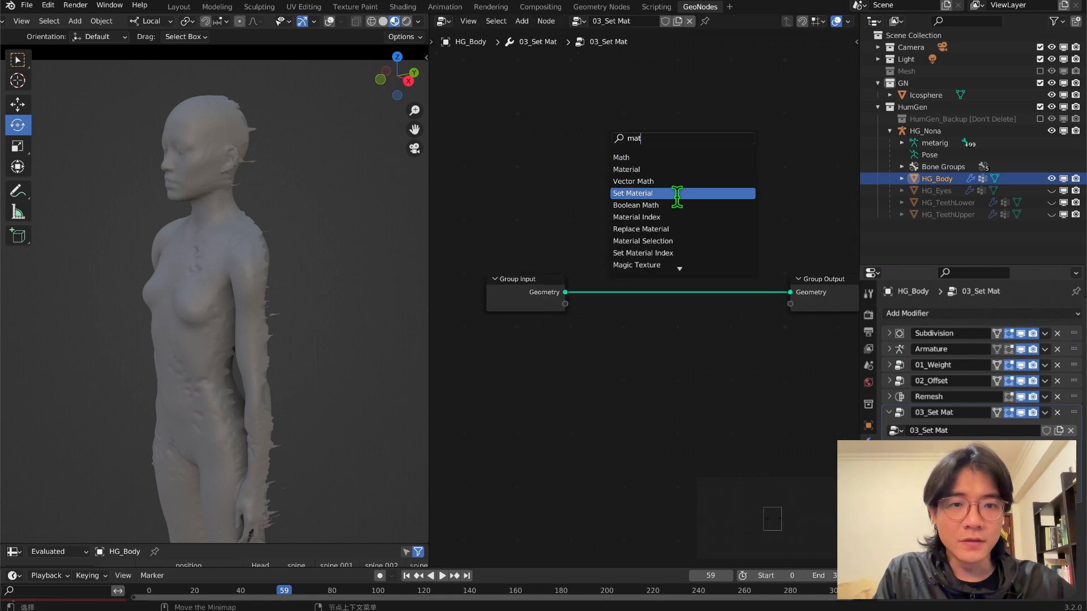
click(677, 194)
click(687, 318)
click(660, 297)
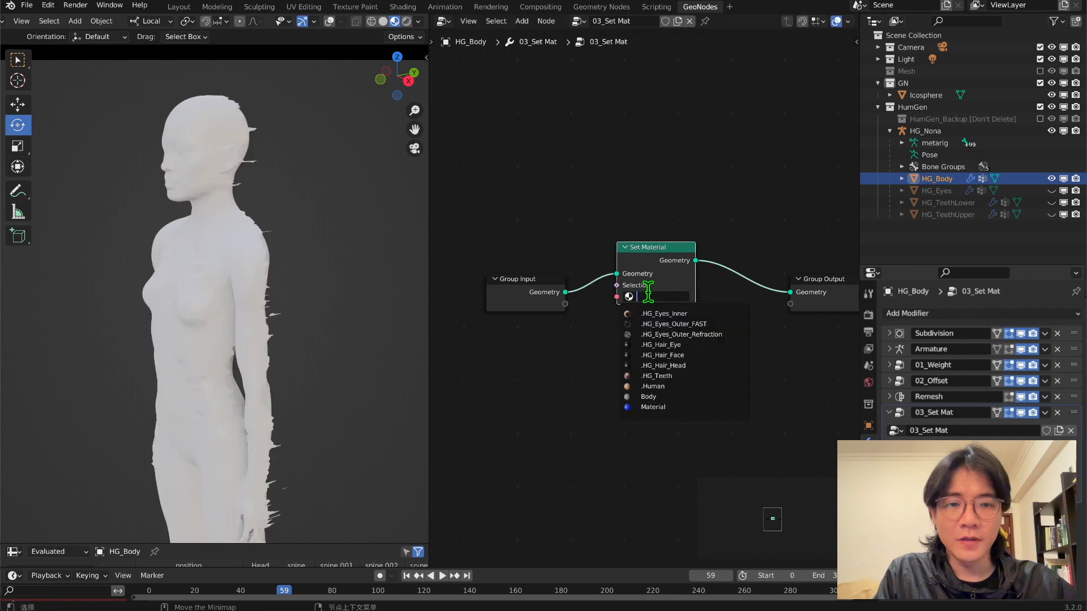
click(629, 407)
Move the Group Output farther from Set Material and insert a Set Shade Smooth node between them
middle_drag(642, 274, 364, 298)
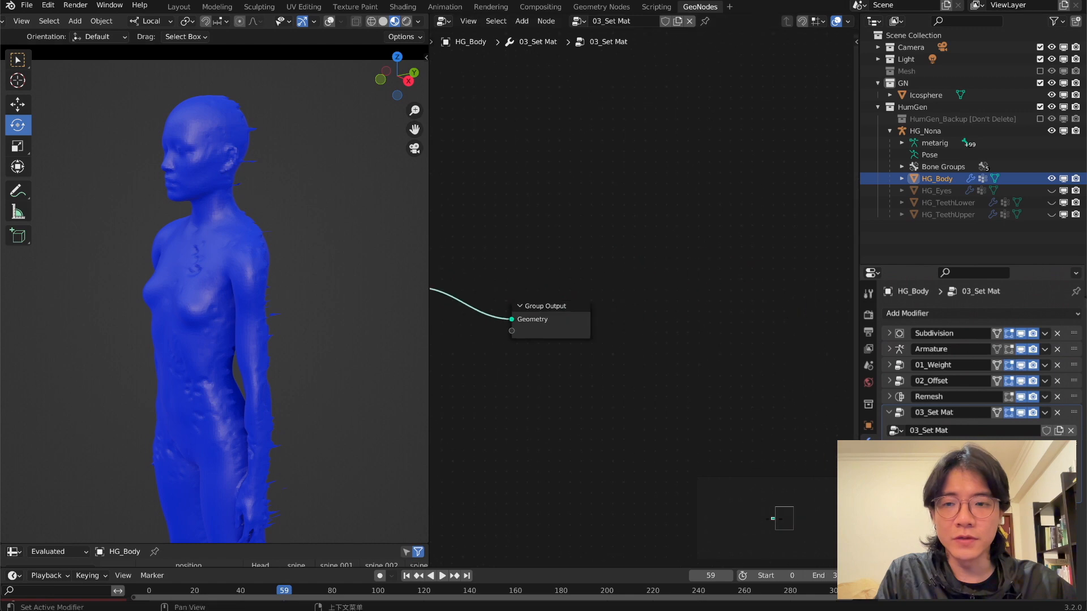
scroll(583, 338, down, 4)
drag(597, 313, 650, 315)
middle_drag(651, 315, 704, 272)
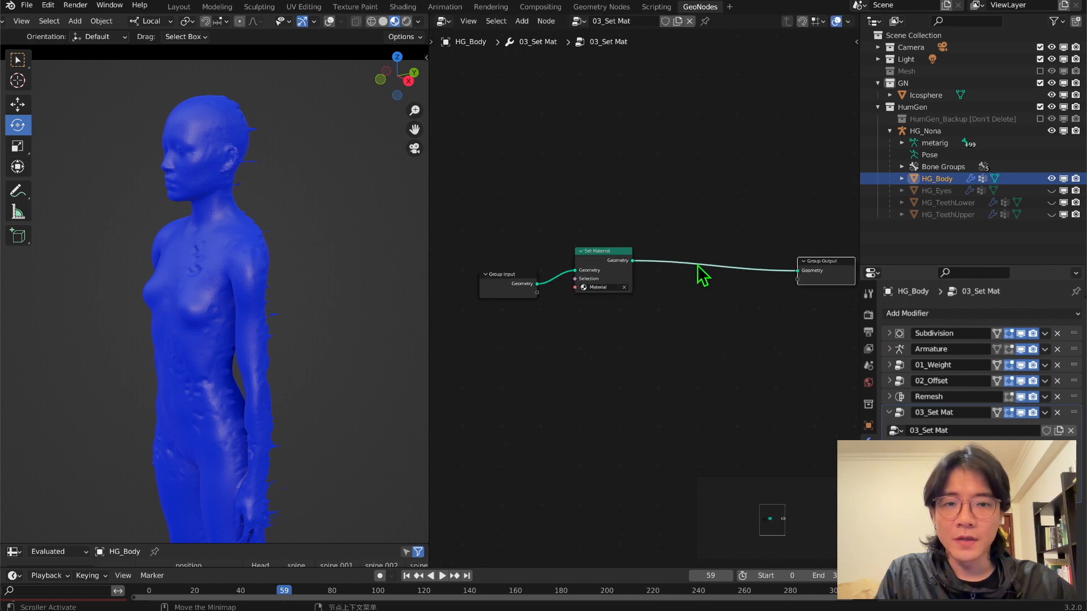
key(shift+a)
click(666, 196)
text(se)
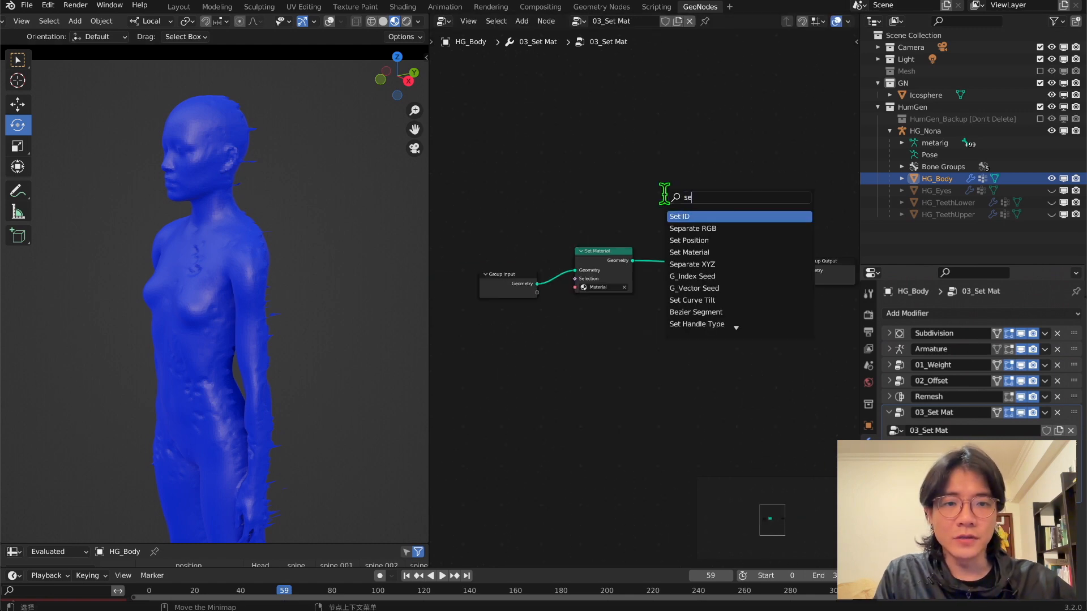
text( s)
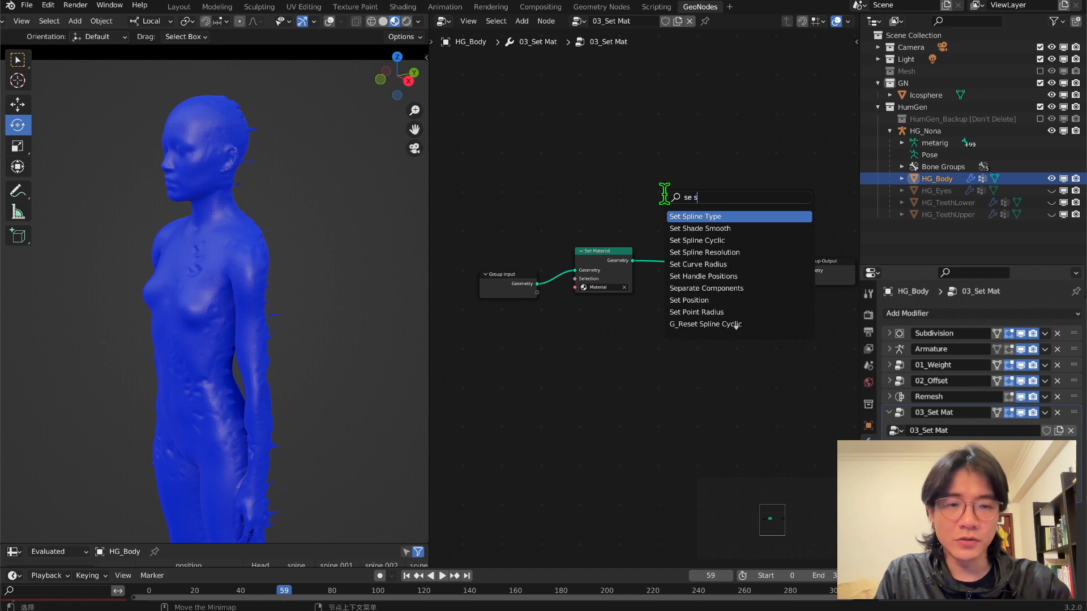
scroll(305, 245, up, 2)
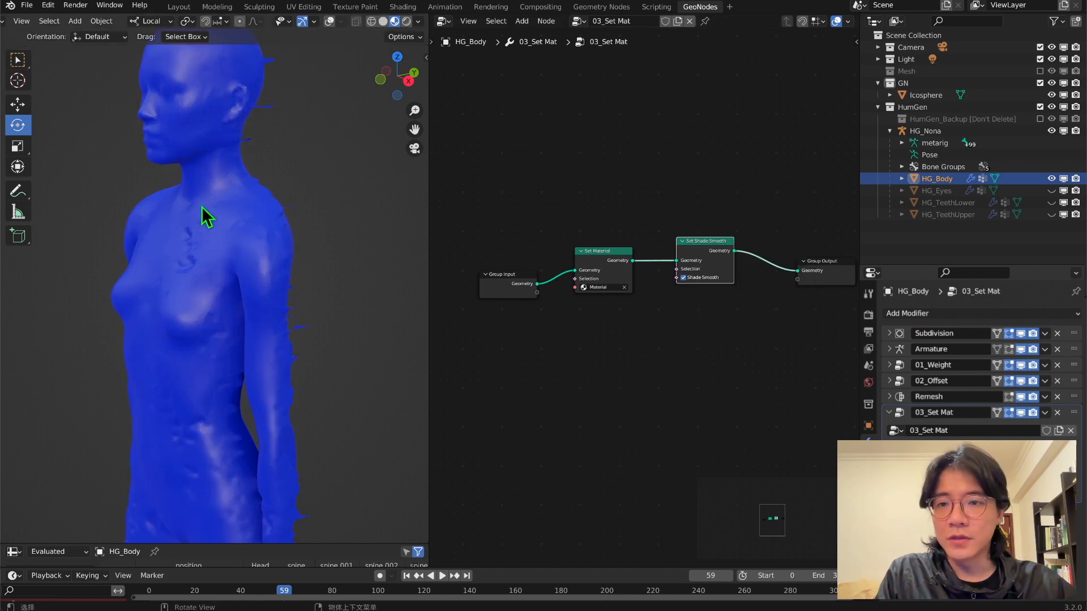
middle_drag(232, 156, 236, 206)
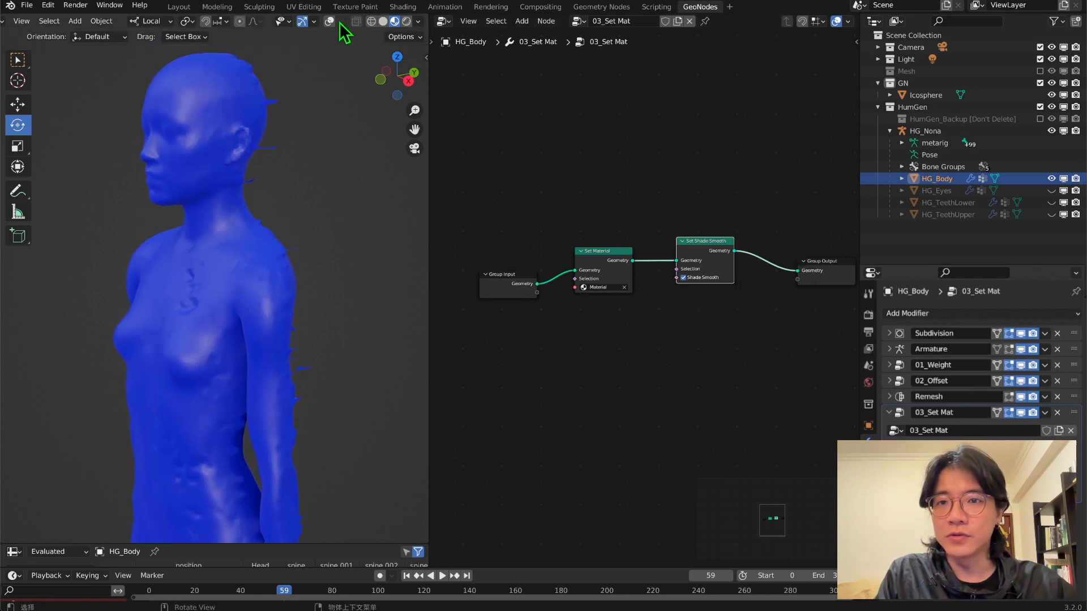
Expose the Material and Shade Smooth values as group inputs of 03_Set Mat by linking them to the Group Input
scroll(567, 292, up, 1)
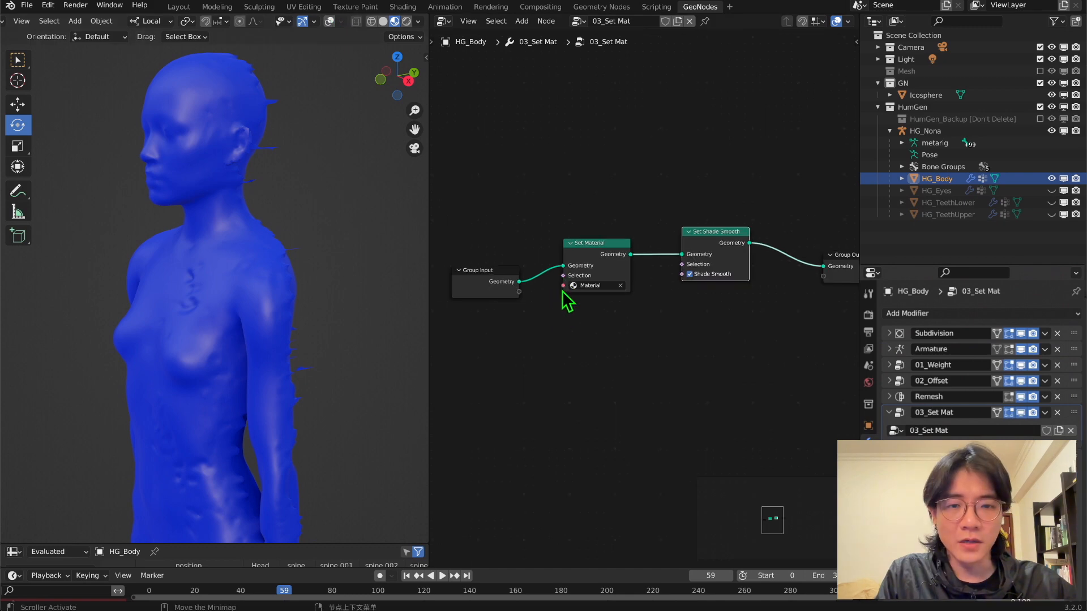
drag(562, 286, 521, 295)
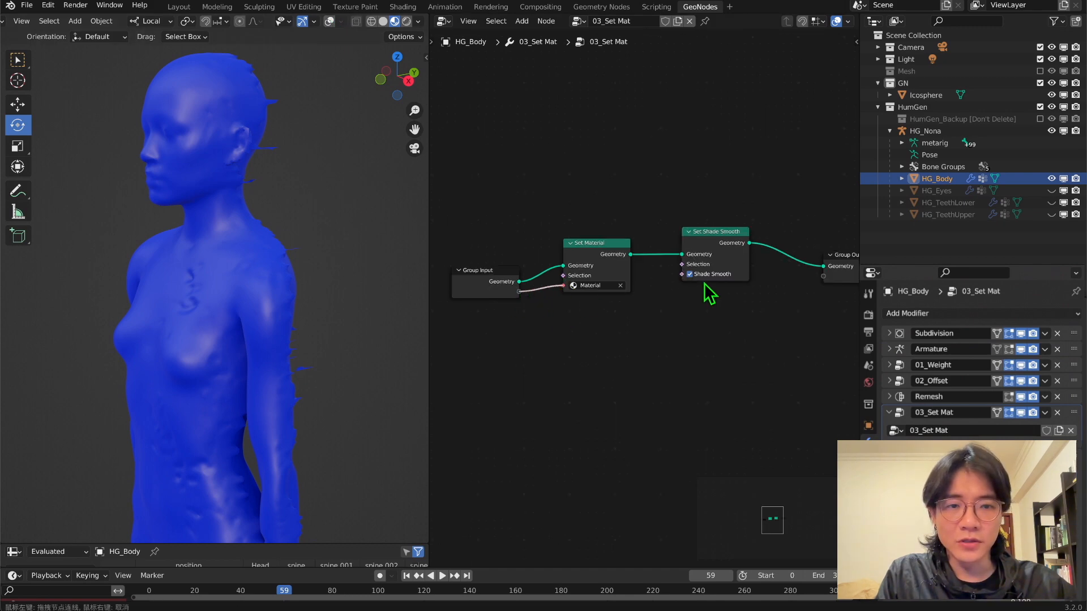
drag(682, 274, 519, 301)
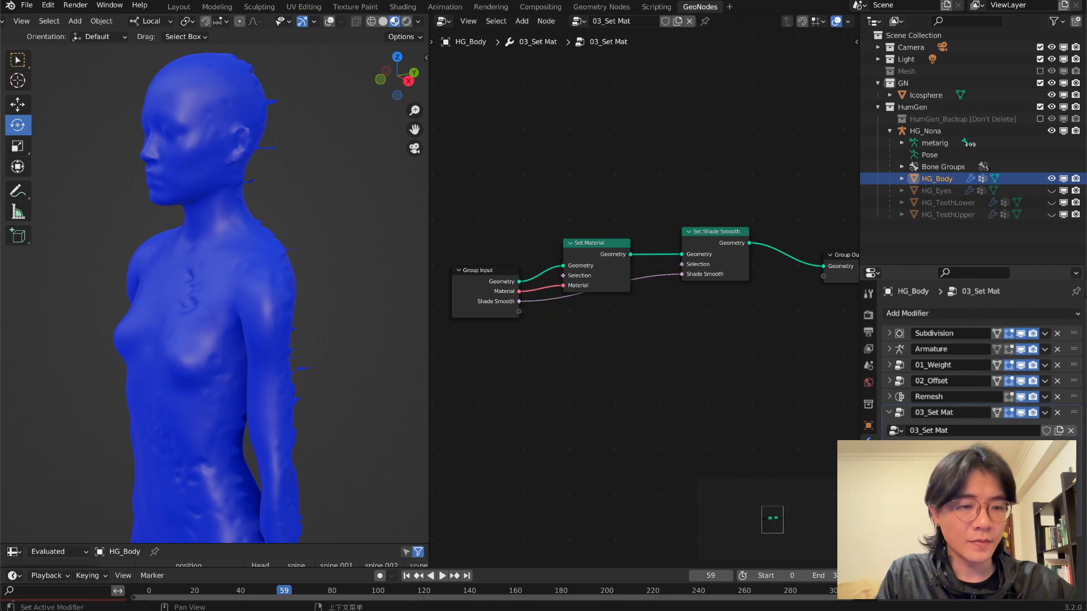
Enlarge the modifier settings area and choose Body as the Material of the 03_Set Mat modifier
drag(971, 265, 970, 100)
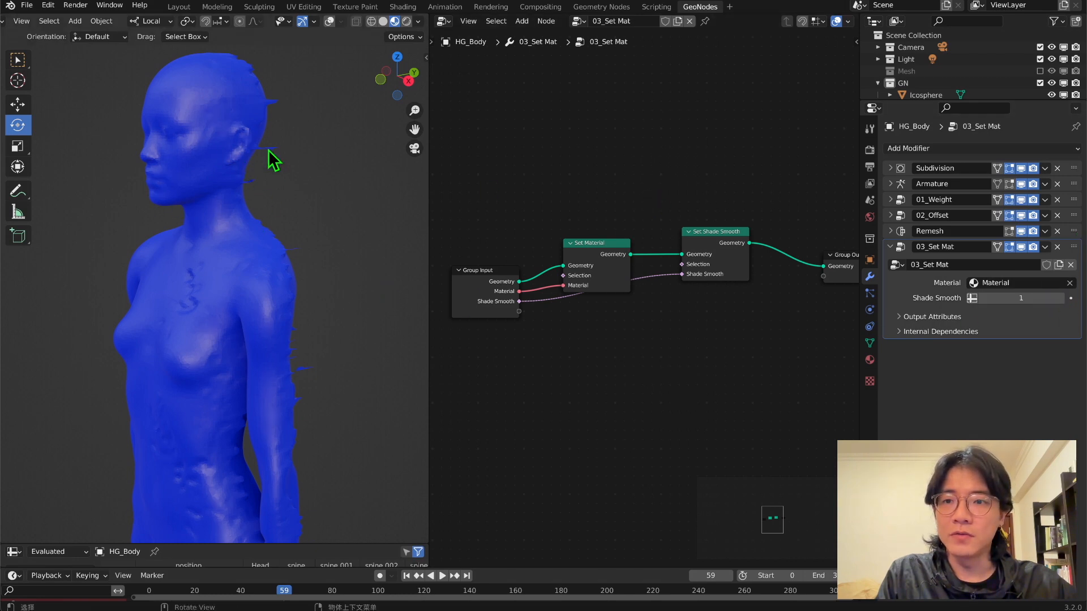
click(975, 278)
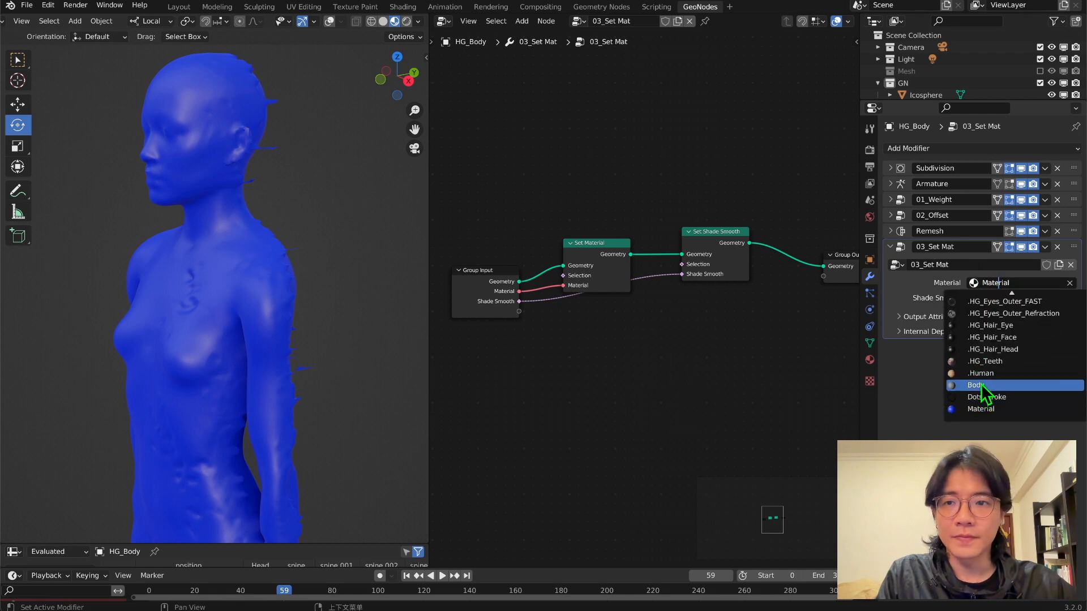
click(984, 391)
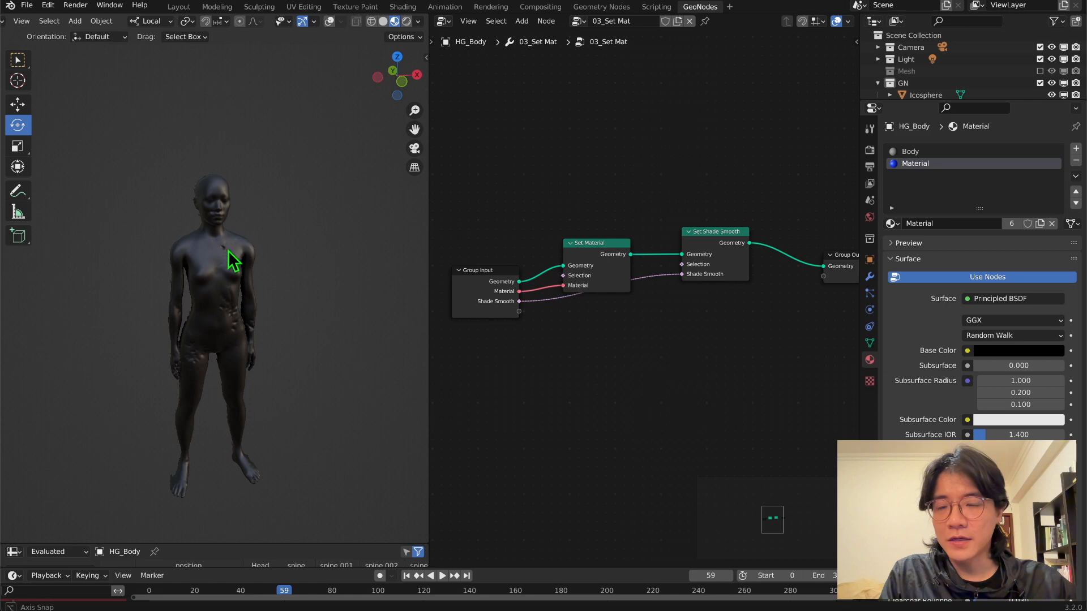
Inspect the body's material from different angles and through the scene camera, and undo the last change
middle_drag(232, 260, 317, 159)
click(415, 148)
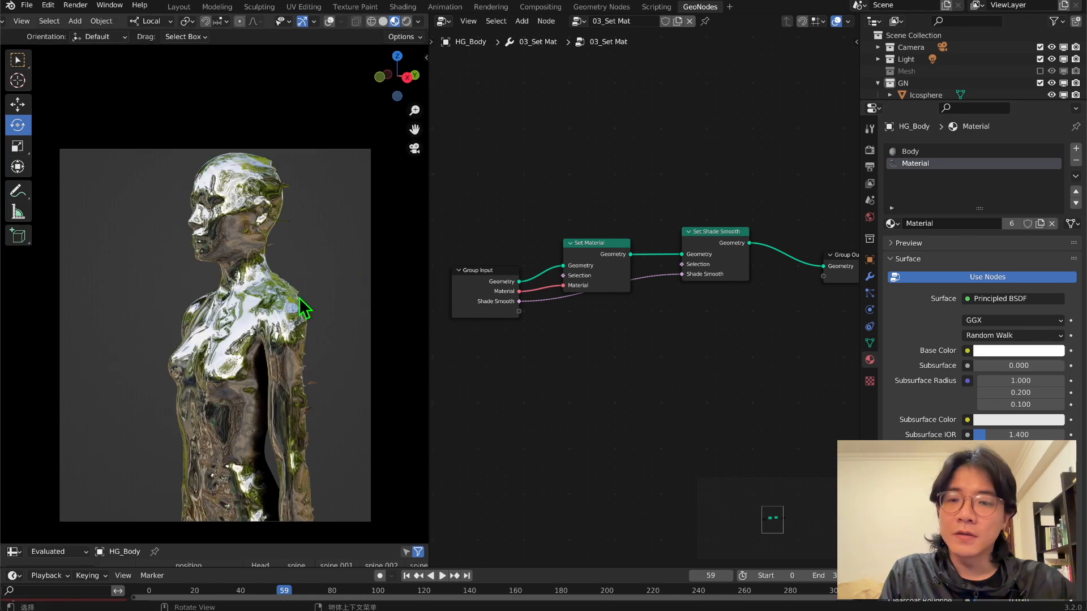
mouse_move(298, 298)
middle_down()
mouse_move(215, 289)
mouse_move(419, 303)
mouse_move(80, 303)
mouse_move(282, 311)
mouse_move(347, 306)
mouse_move(7, 296)
mouse_move(325, 293)
mouse_move(295, 295)
middle_up()
key(ctrl+z)
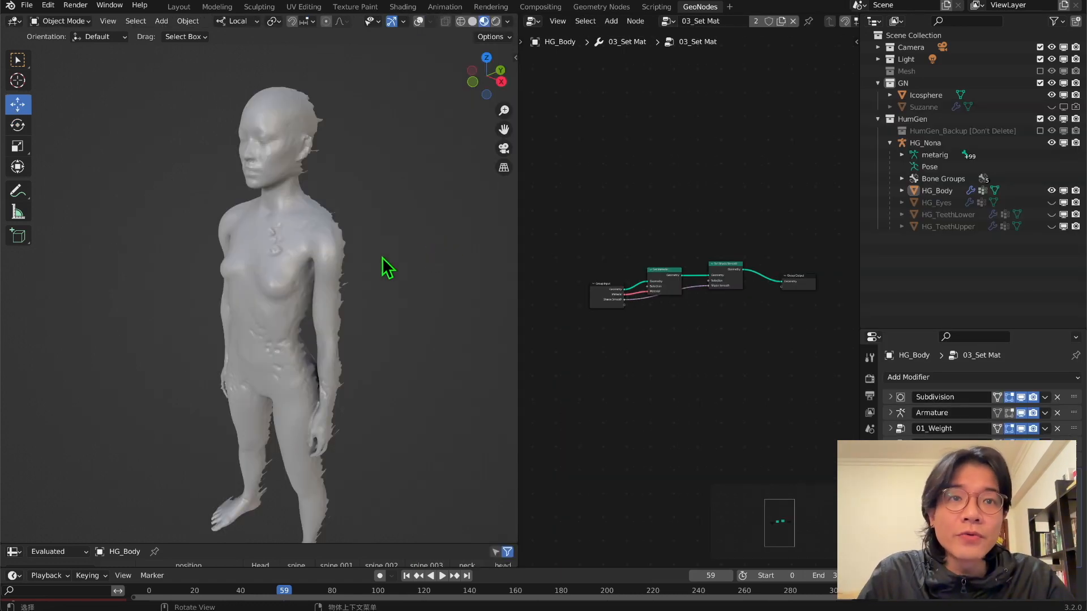
Examine the displaced body from all sides, and compare it with the posed figure on a pedestal in the other Blender file
scroll(382, 257, left, 20)
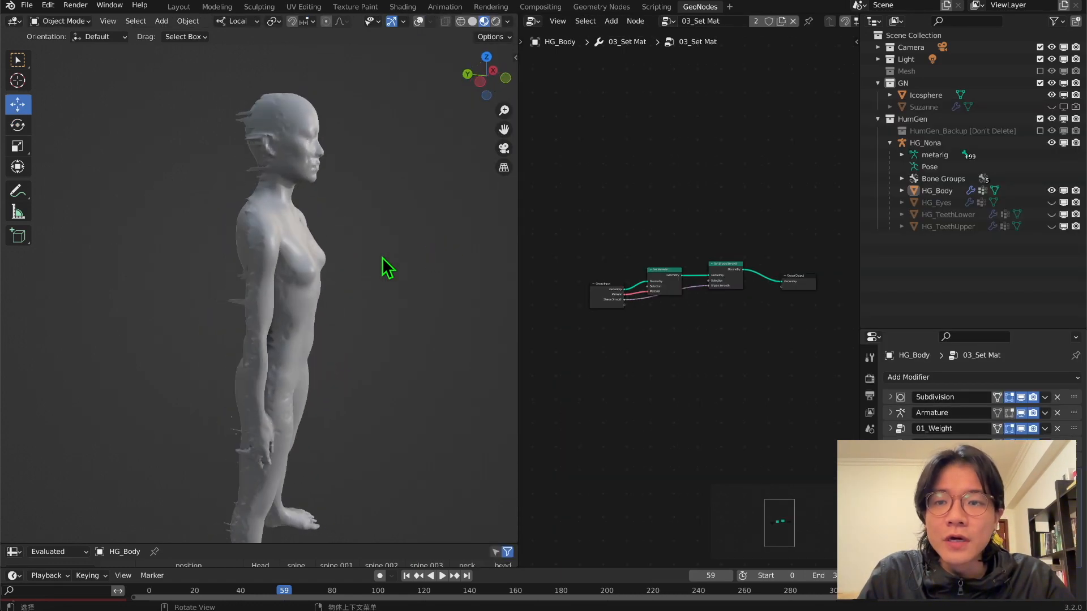
scroll(382, 257, left, 8)
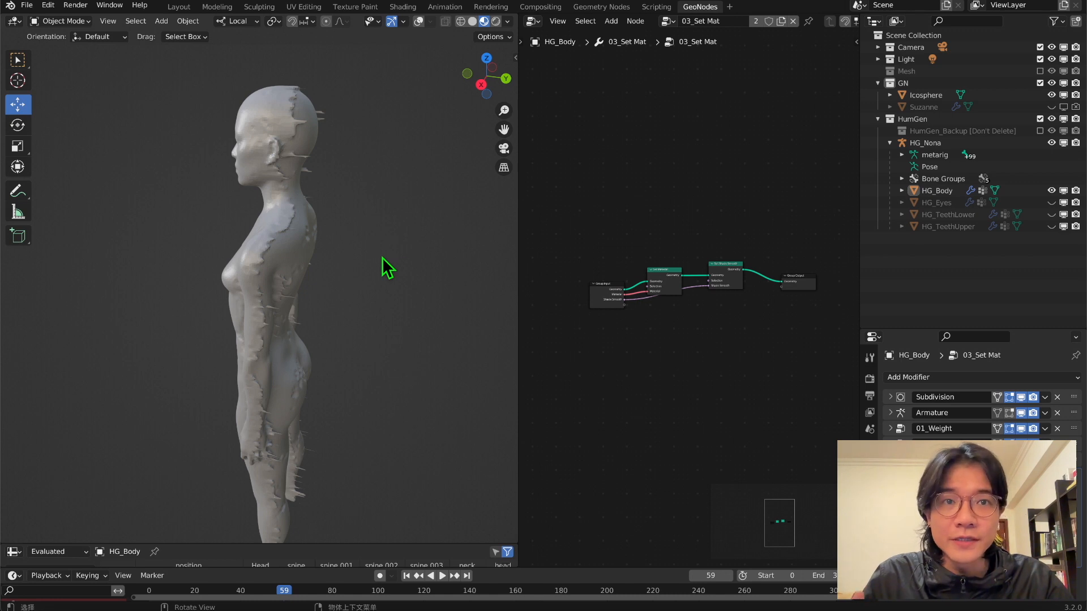
scroll(382, 257, left, 8)
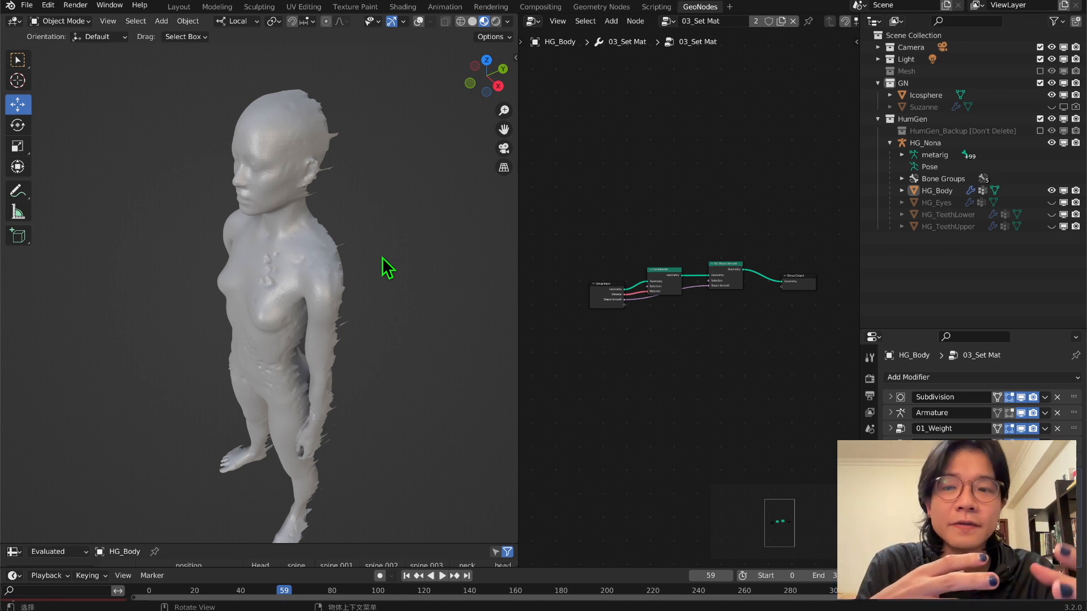
scroll(382, 257, left, 10)
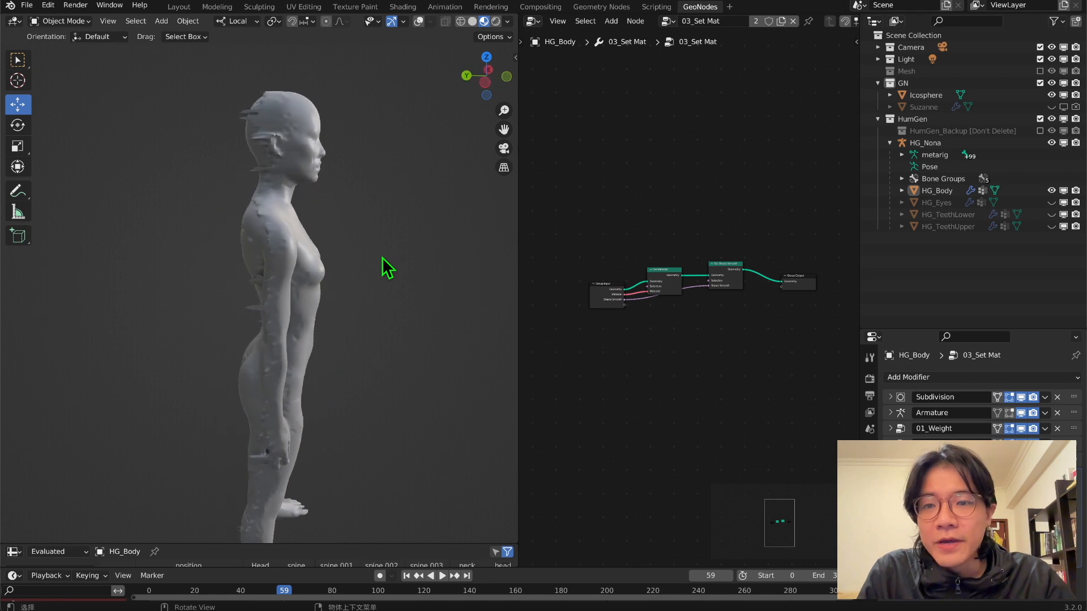
scroll(383, 257, left, 10)
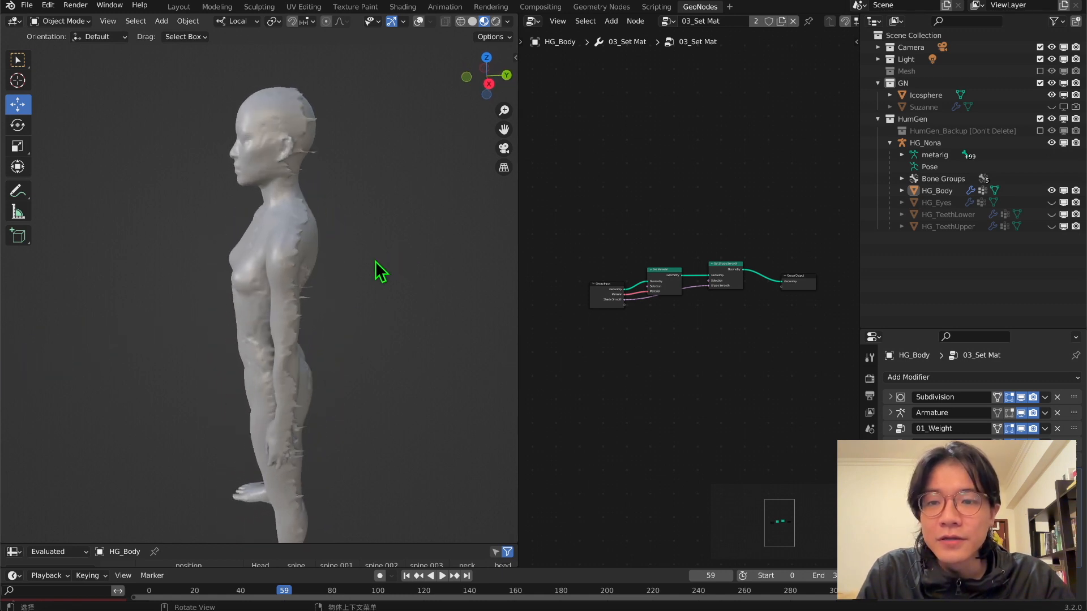
scroll(375, 261, left, 4)
drag(503, 129, 483, 137)
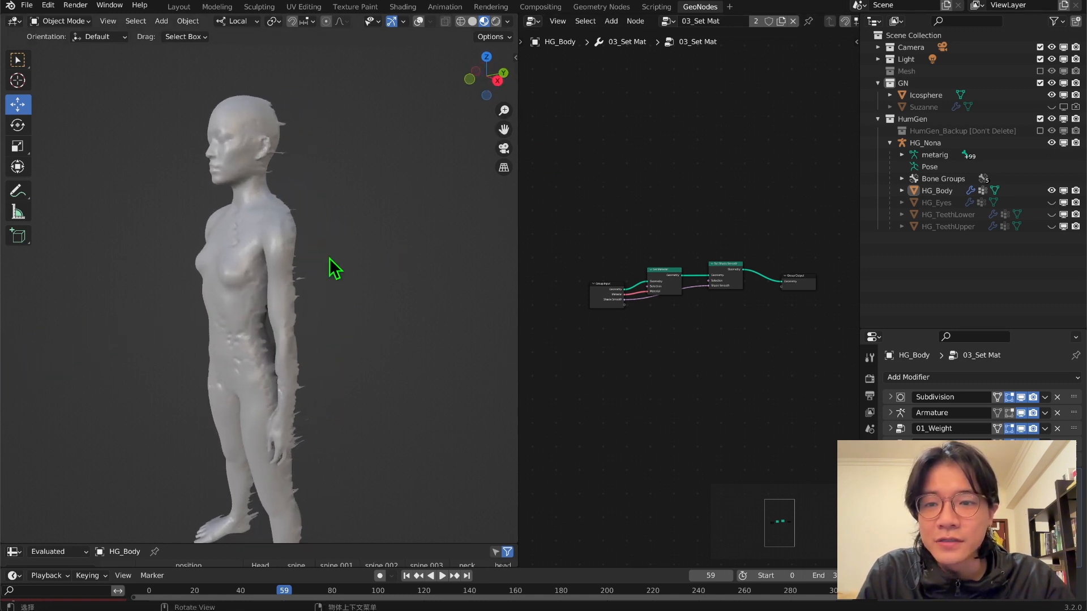
scroll(304, 215, left, 8)
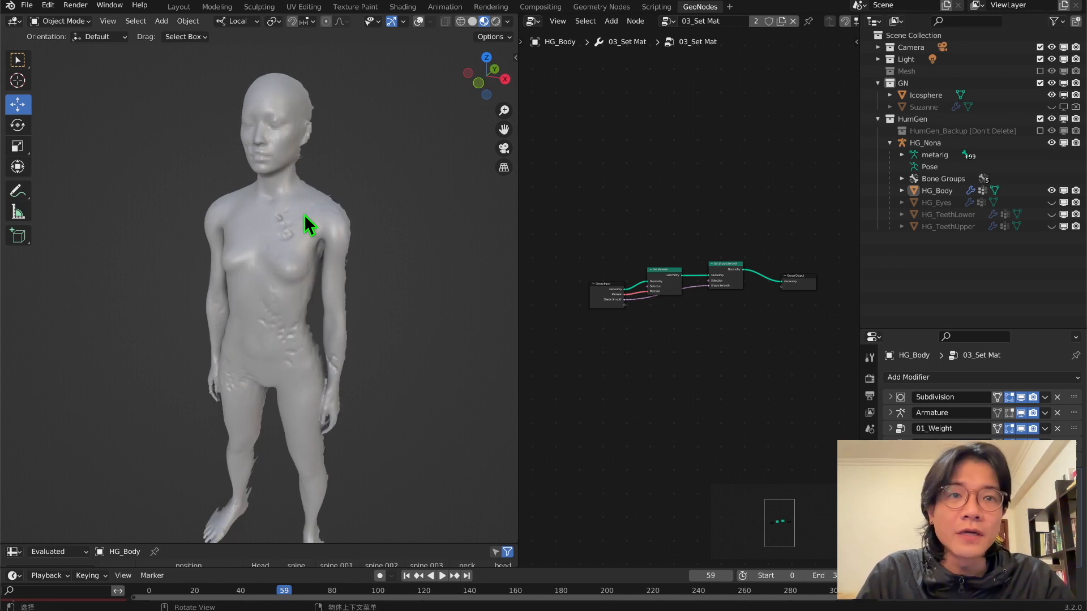
scroll(304, 215, left, 8)
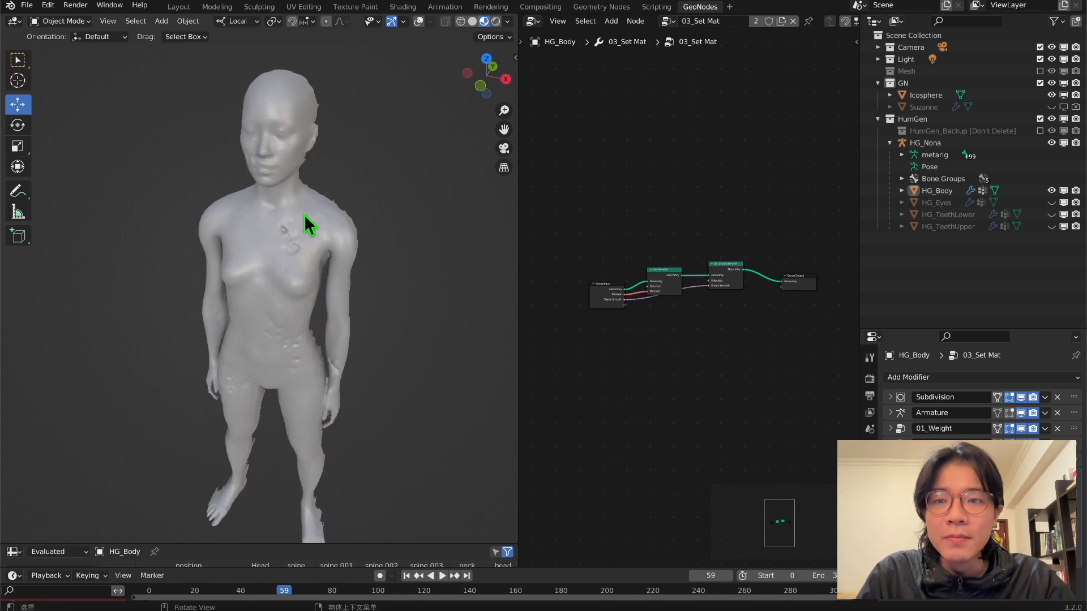
scroll(331, 221, left, 4)
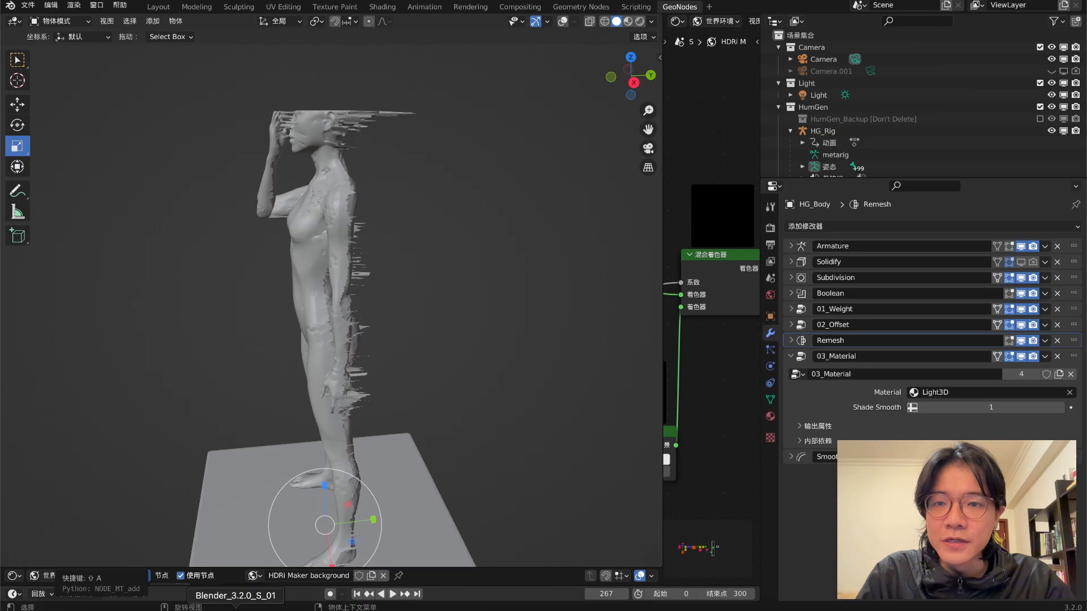
scroll(419, 249, left, 4)
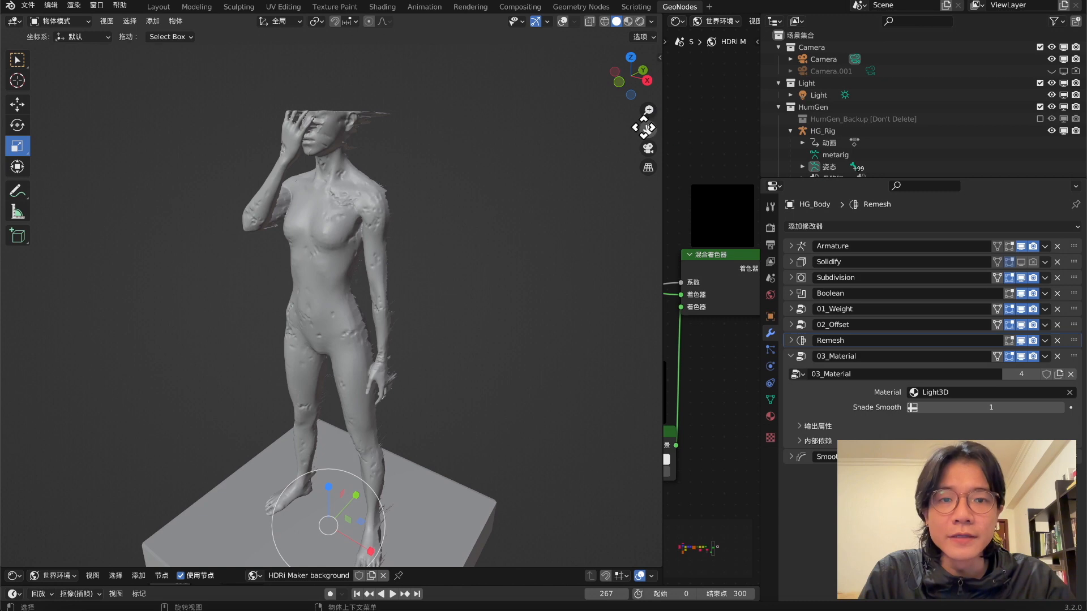
Examine the displaced figure on the pedestal in solid shading, including the spiky cut edge and hollow interior from above
drag(644, 127, 642, 138)
scroll(368, 195, up, 5)
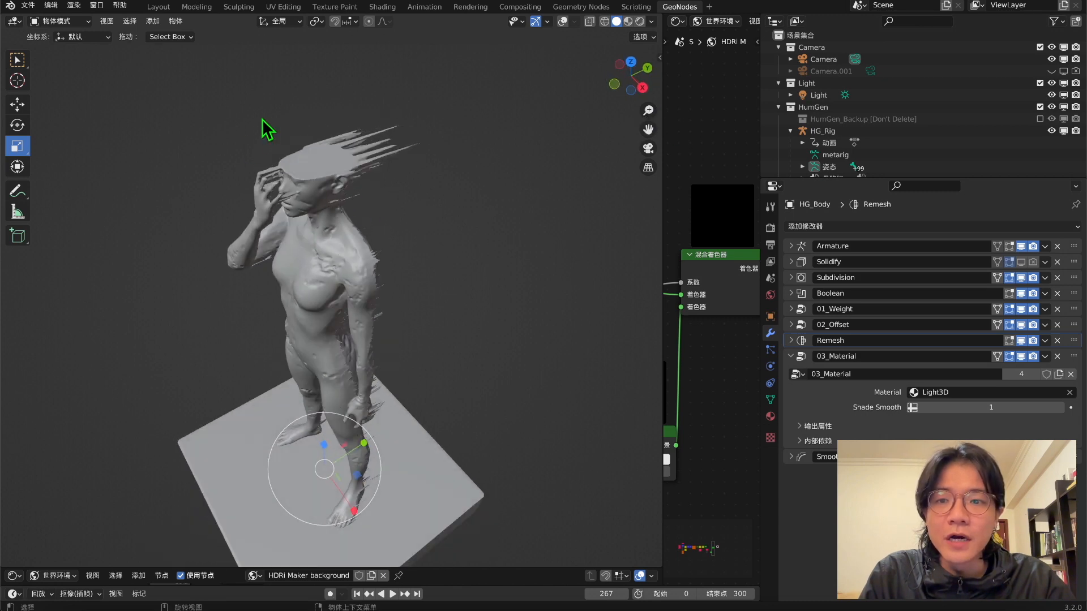
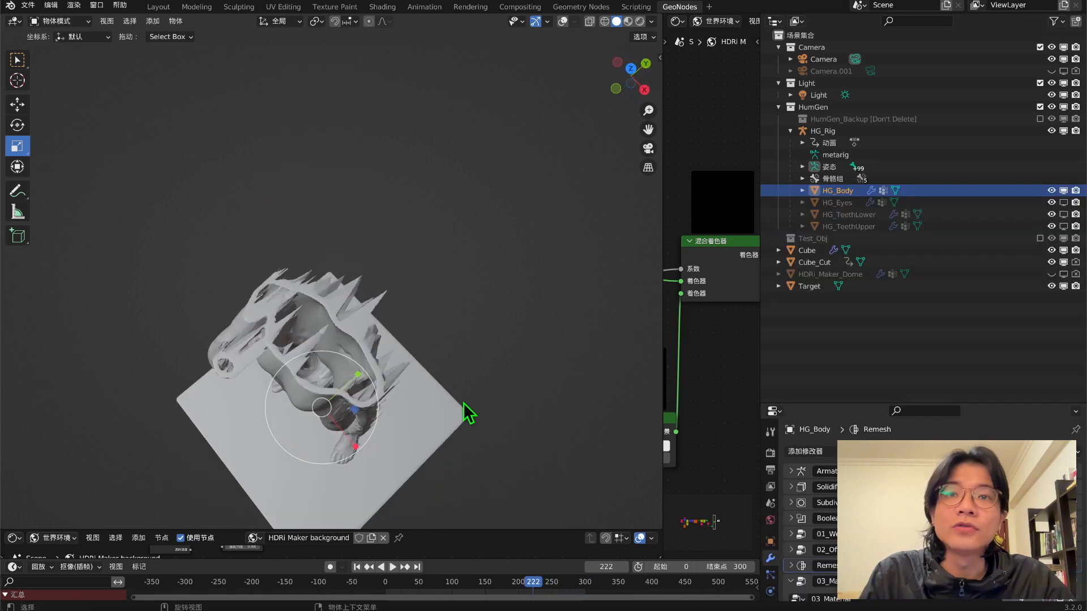
scroll(464, 403, down, 5)
scroll(463, 402, up, 8)
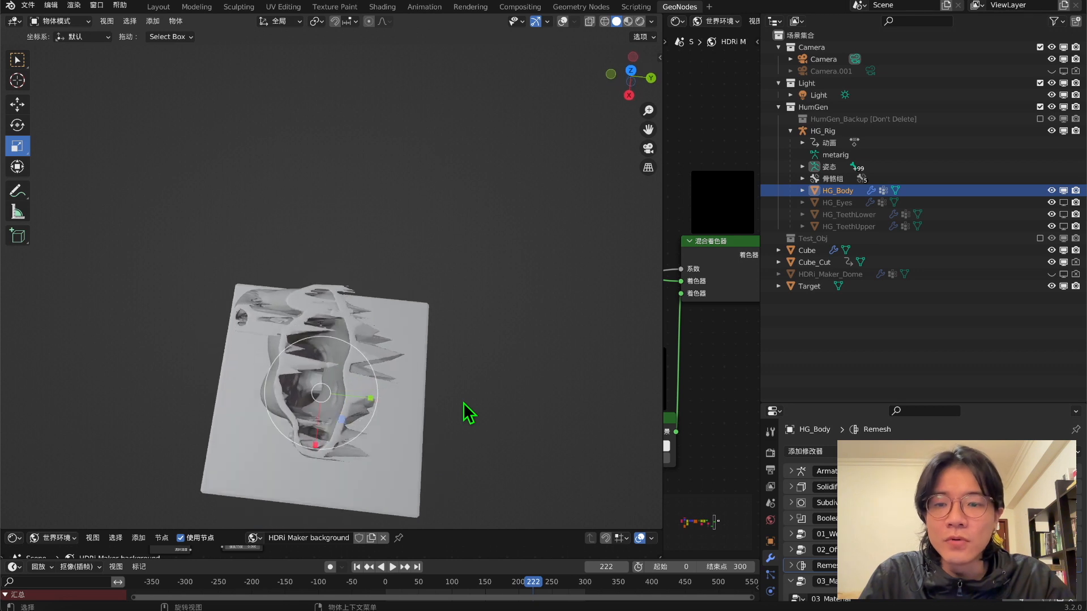
scroll(463, 403, down, 6)
scroll(463, 403, left, 5)
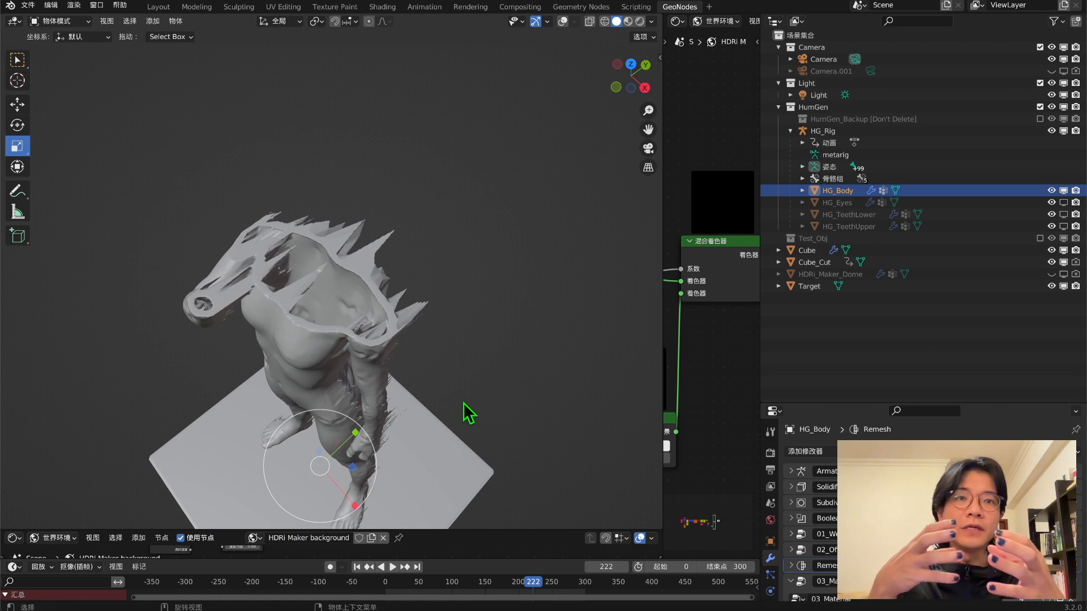
scroll(462, 403, up, 10)
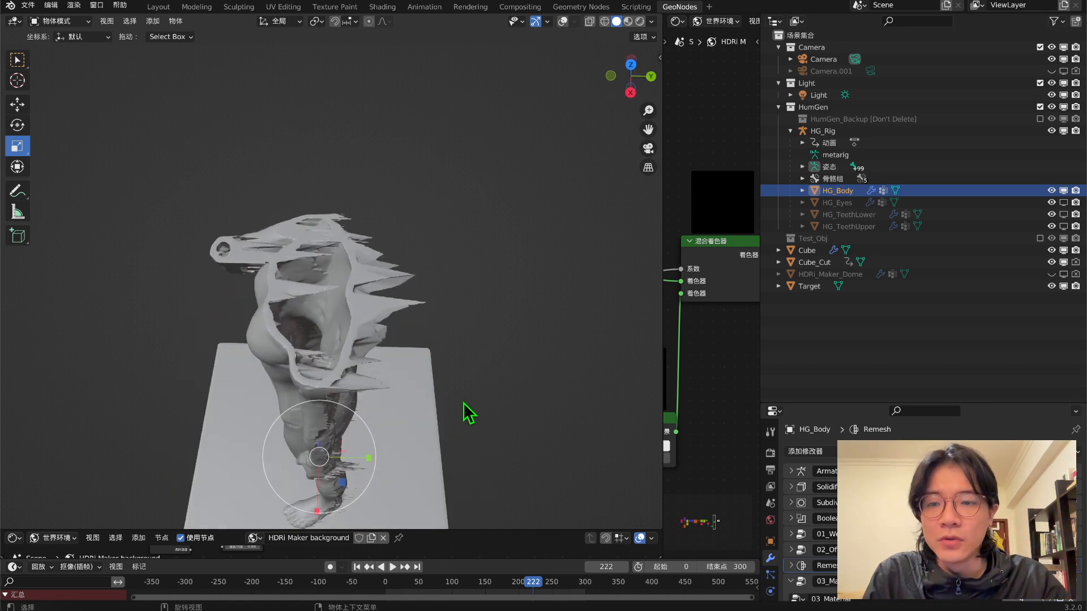
scroll(463, 403, left, 10)
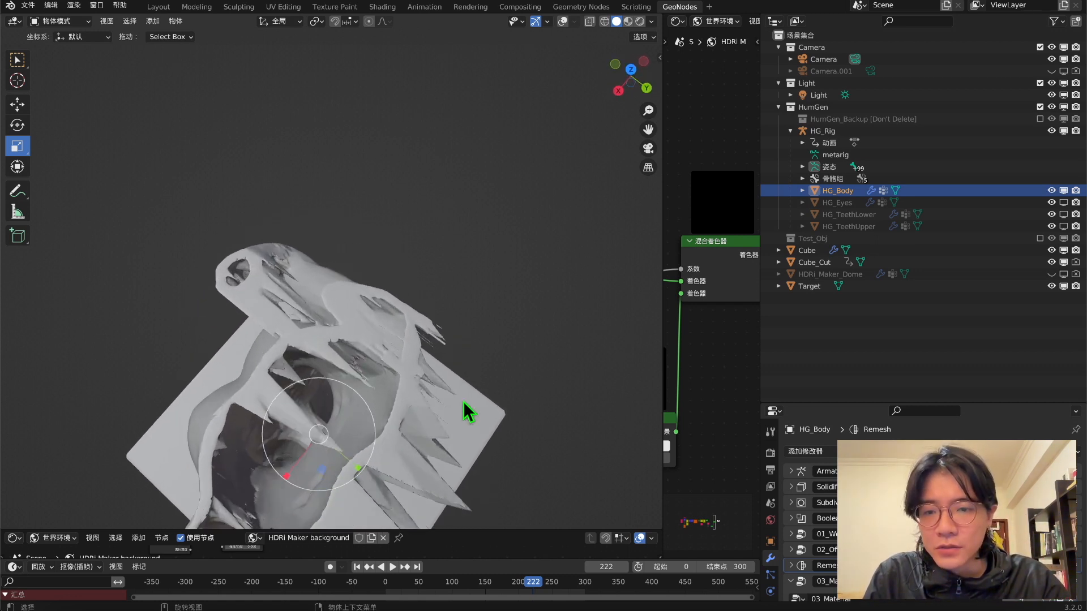
scroll(463, 402, down, 10)
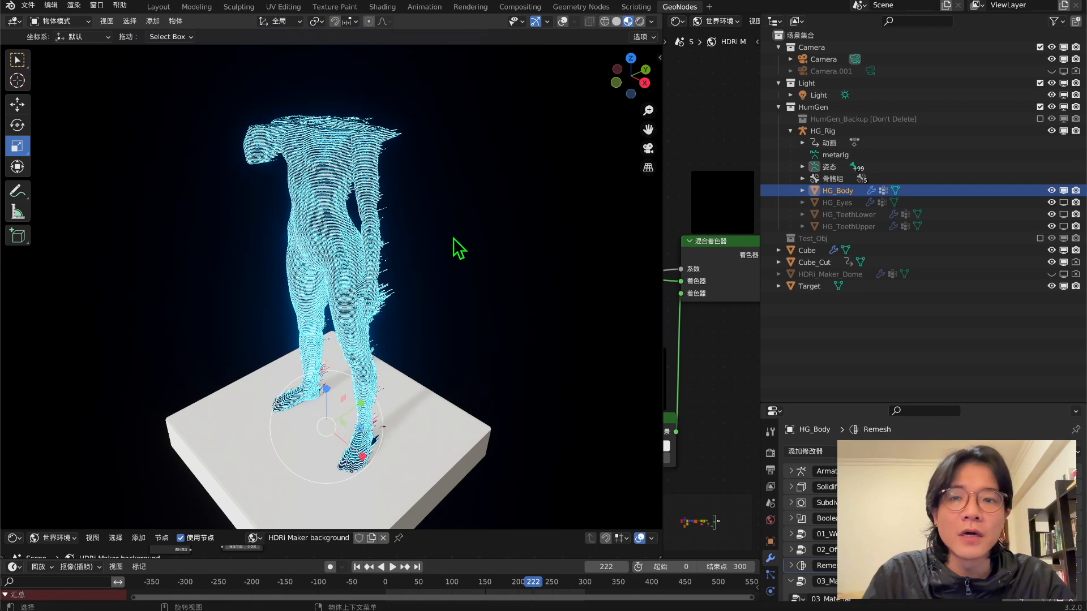
Inspect the glowing scan-line material on the cut figure from the front, sides and above in the shaded preview
scroll(453, 238, up, 6)
scroll(453, 238, left, 8)
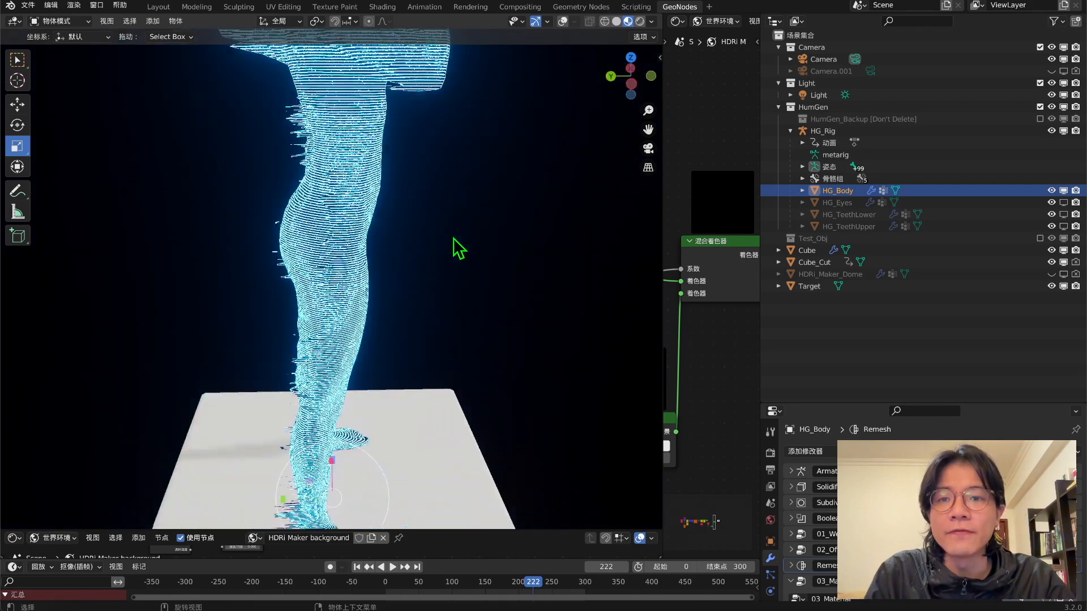
scroll(453, 241, right, 10)
scroll(452, 240, right, 8)
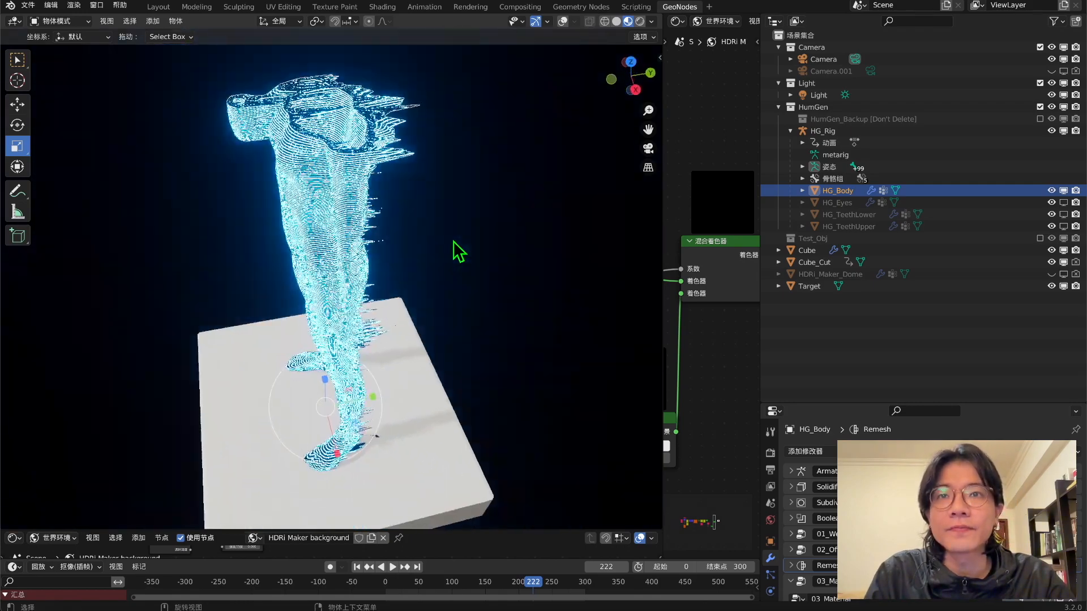
scroll(453, 241, down, 5)
scroll(453, 241, left, 6)
scroll(453, 241, left, 5)
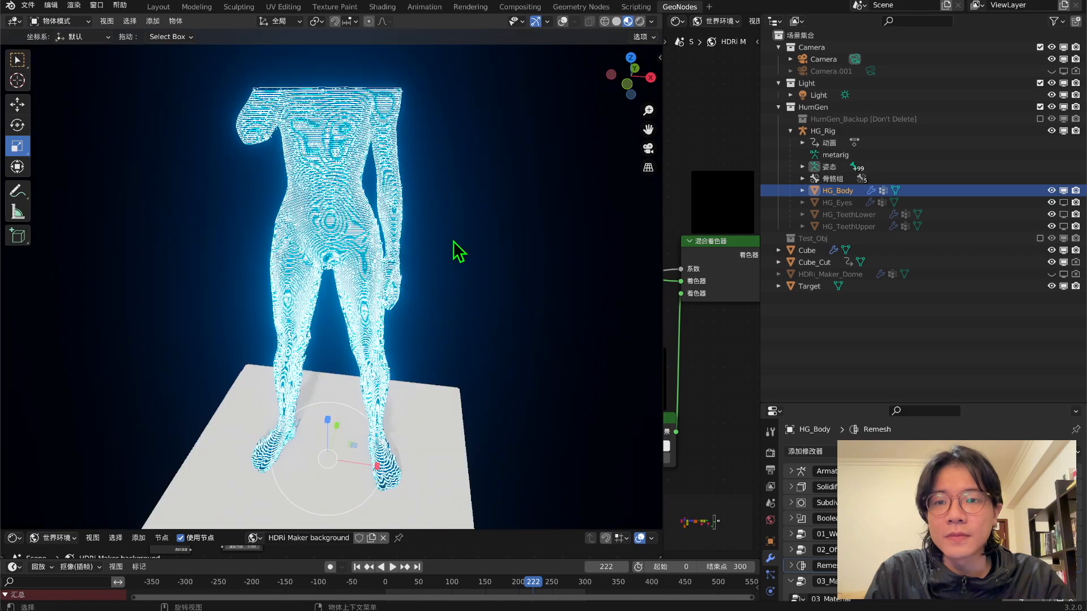
scroll(453, 240, up, 6)
scroll(453, 241, up, 3)
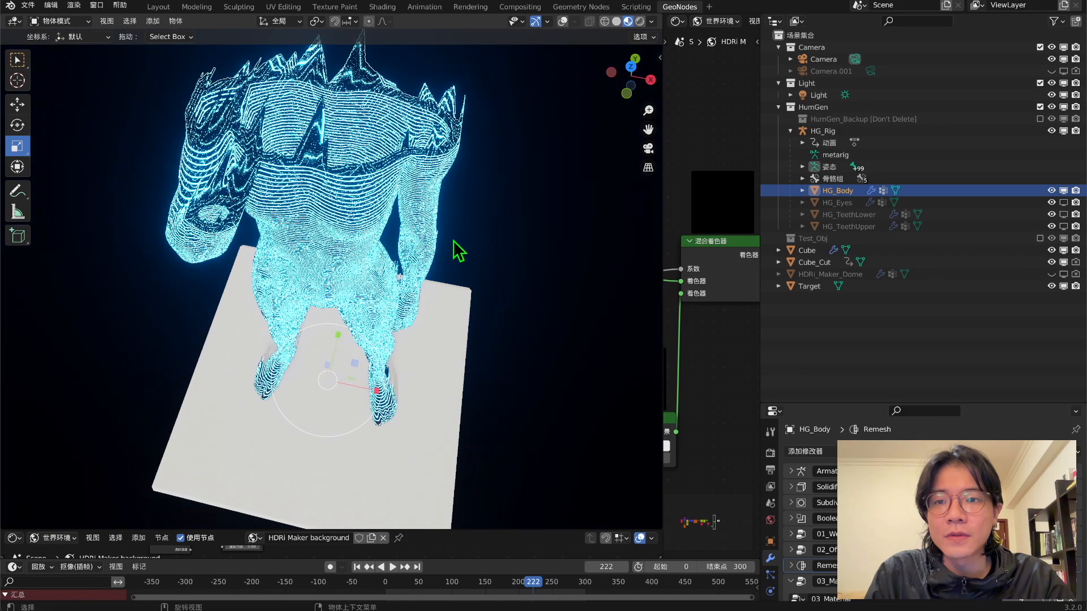
scroll(647, 129, down, 2)
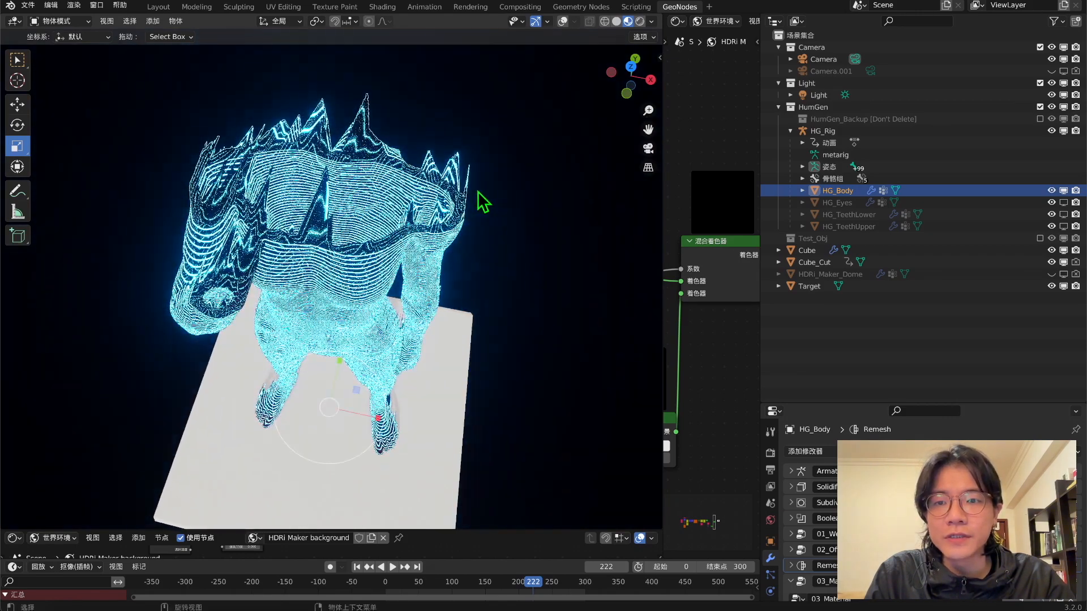
scroll(478, 193, down, 5)
scroll(478, 194, right, 4)
scroll(478, 193, left, 4)
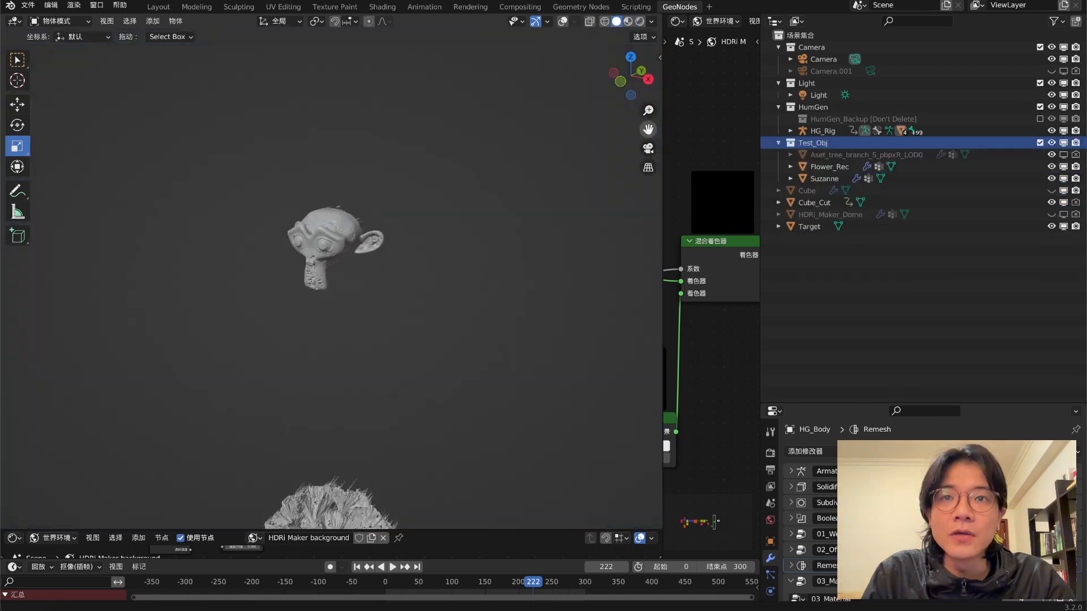
Examine the glitch displacement on the Suzanne test object up close from the front and both sides
scroll(349, 232, up, 4)
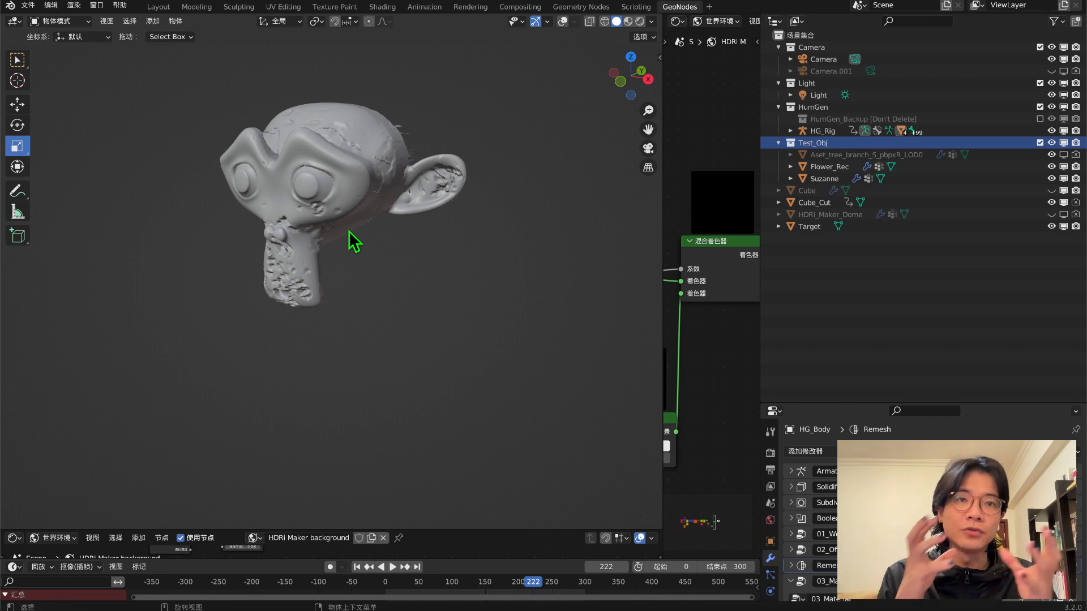
scroll(350, 221, right, 5)
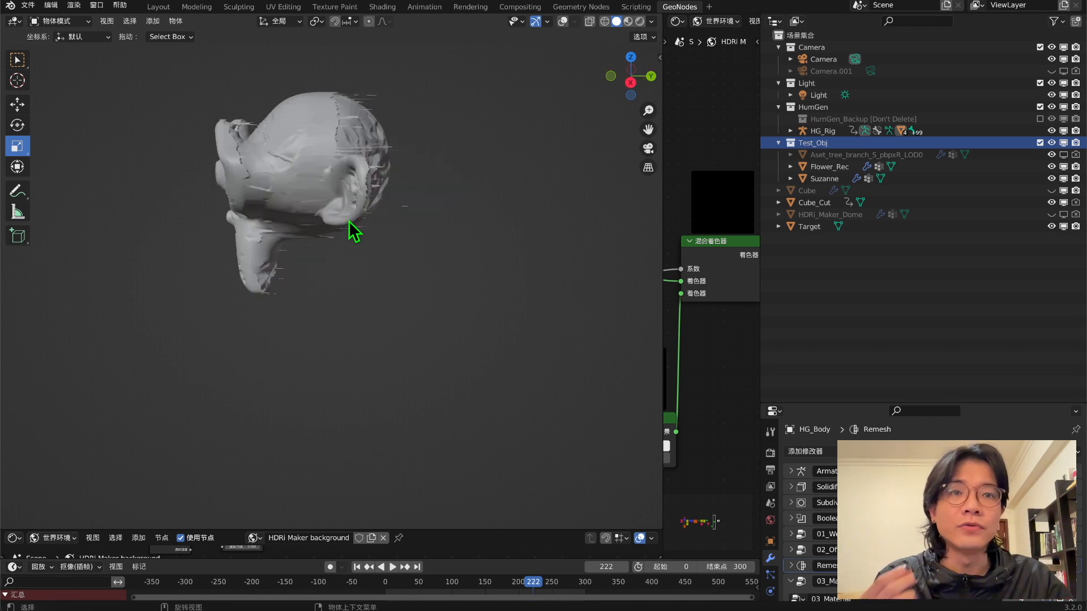
scroll(350, 221, left, 10)
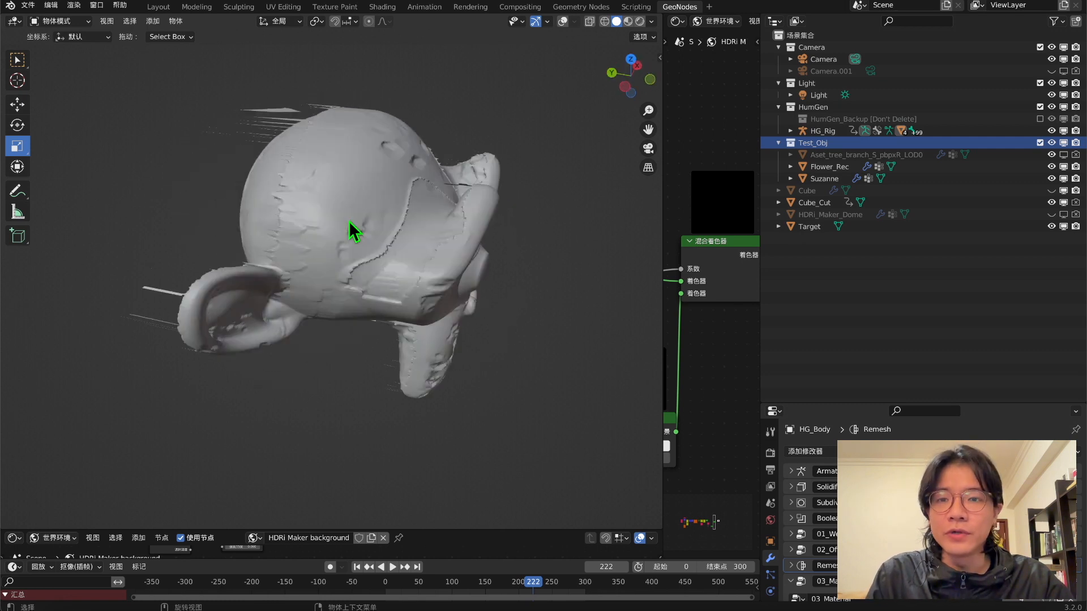
scroll(350, 221, right, 3)
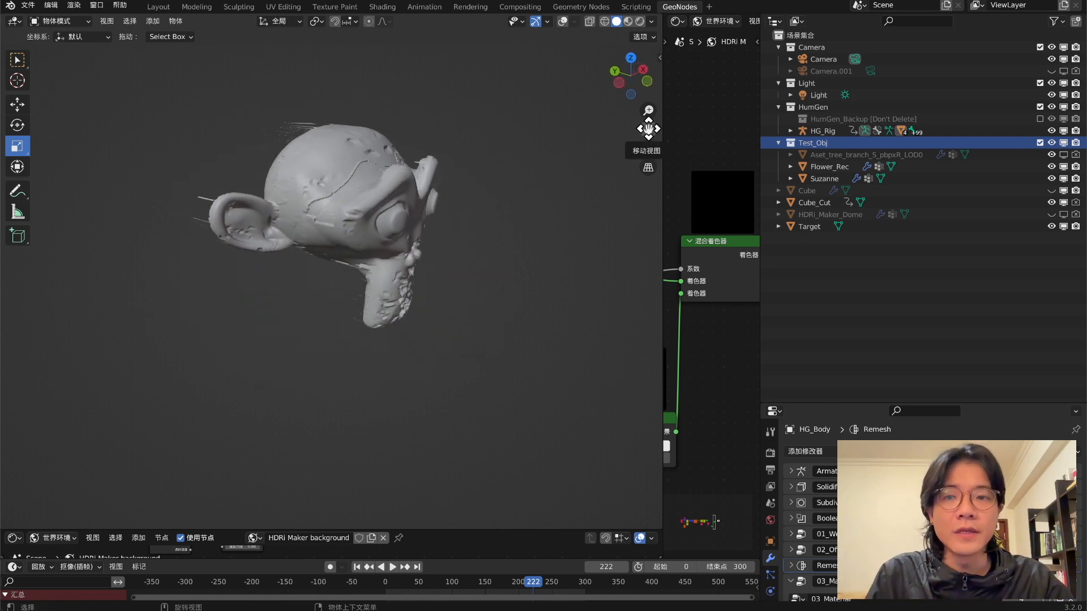
Examine the Flower_Rec test object from all around, checking its displaced petals, holes and stretched spikes
drag(648, 129, 648, 3)
scroll(439, 289, right, 5)
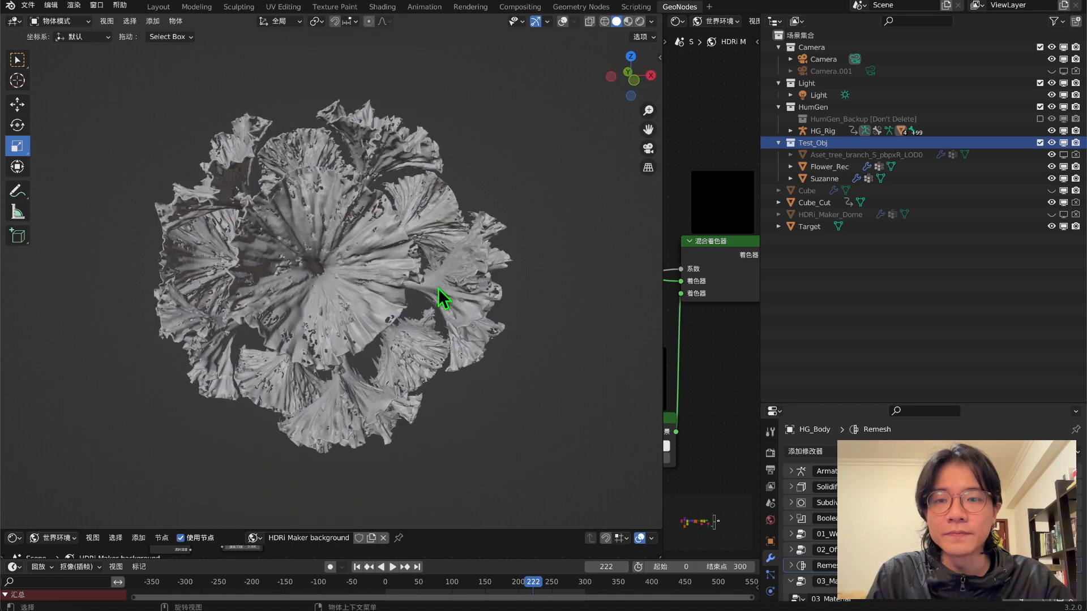
scroll(438, 288, right, 3)
scroll(439, 288, right, 3)
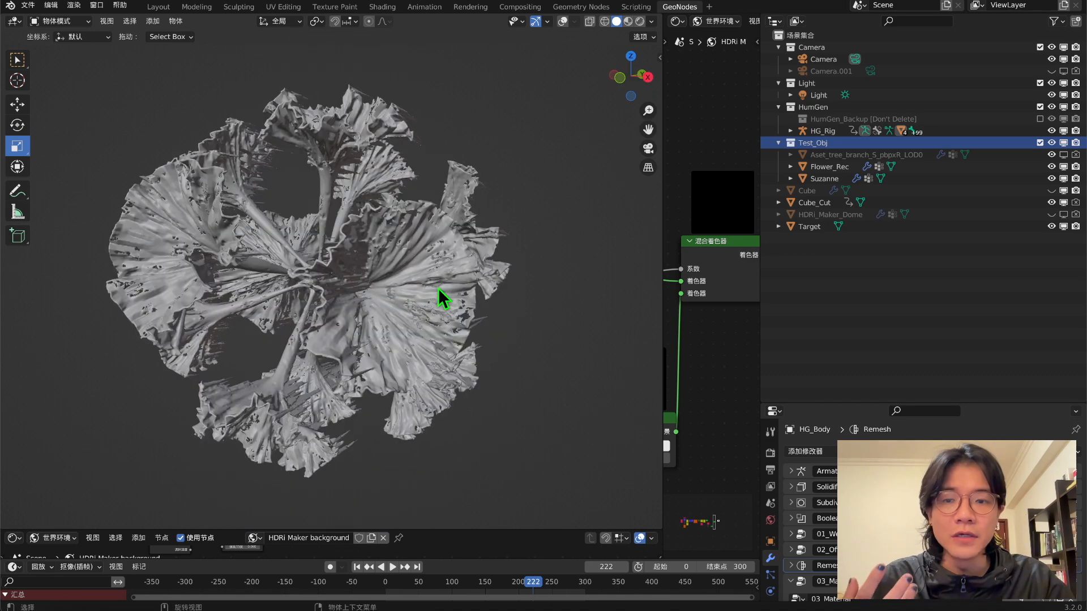
scroll(439, 288, right, 8)
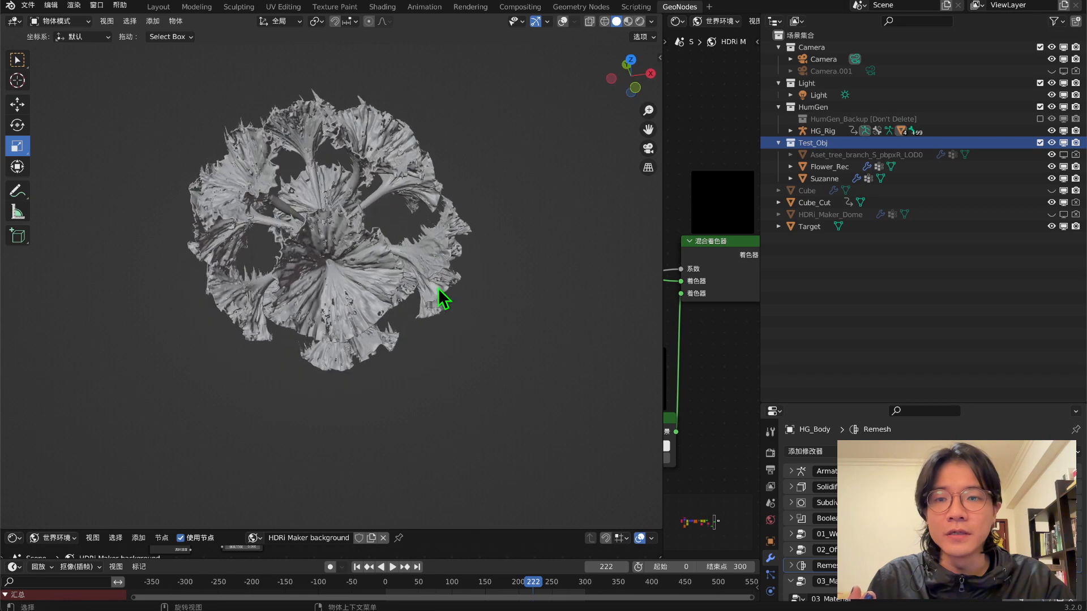
scroll(444, 297, right, 2)
scroll(444, 297, up, 3)
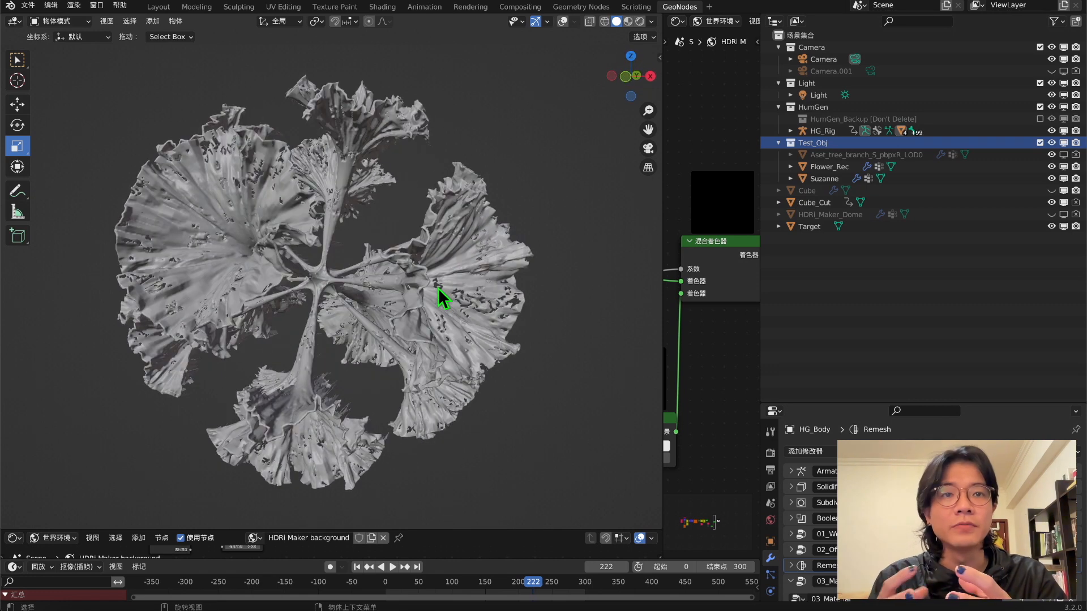
scroll(439, 290, right, 2)
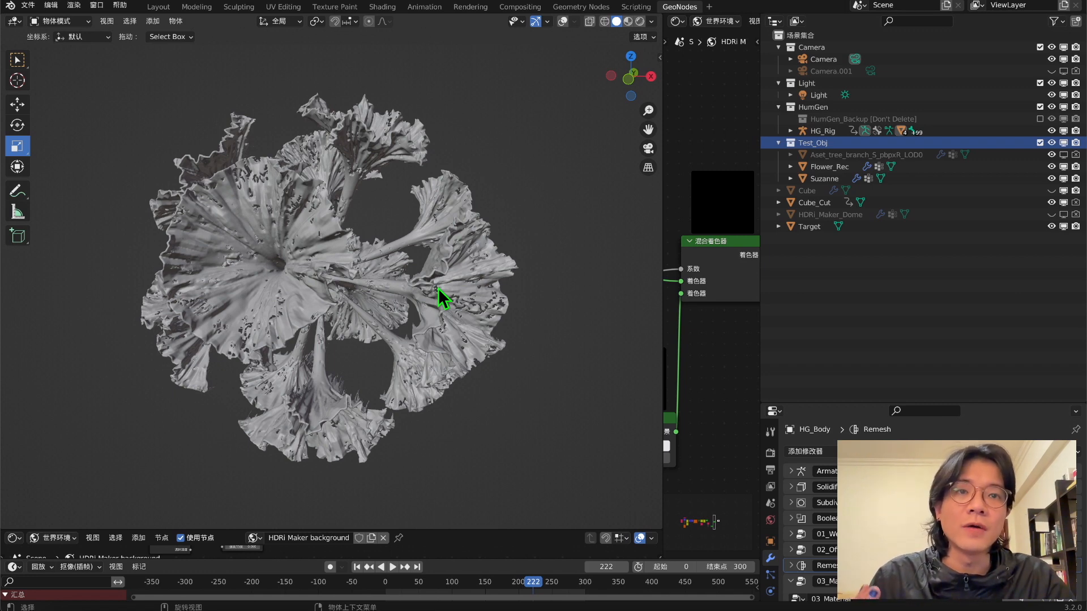
scroll(438, 288, left, 10)
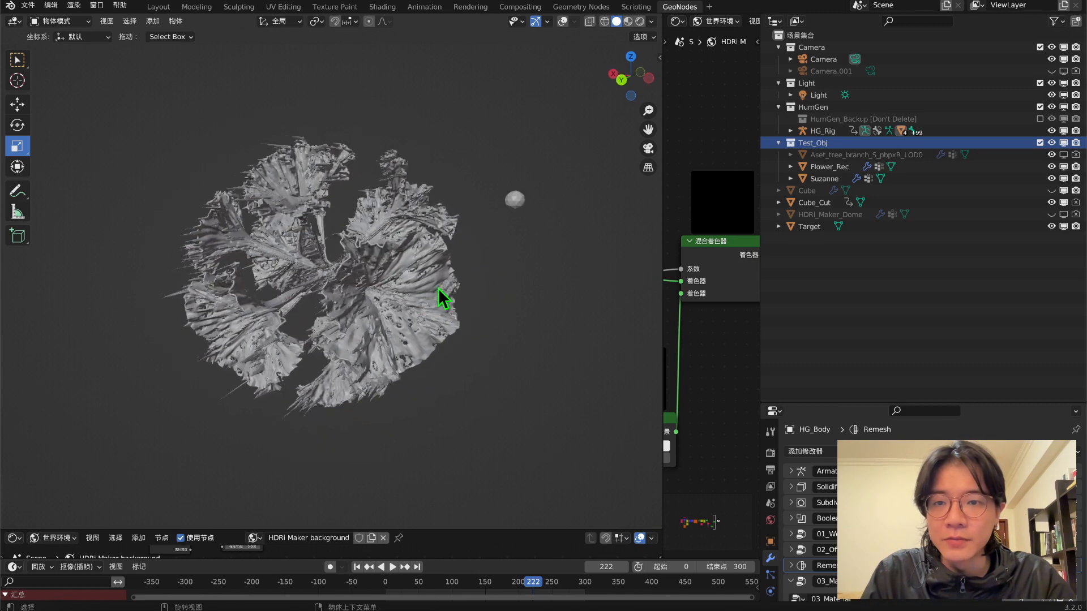
scroll(439, 290, left, 10)
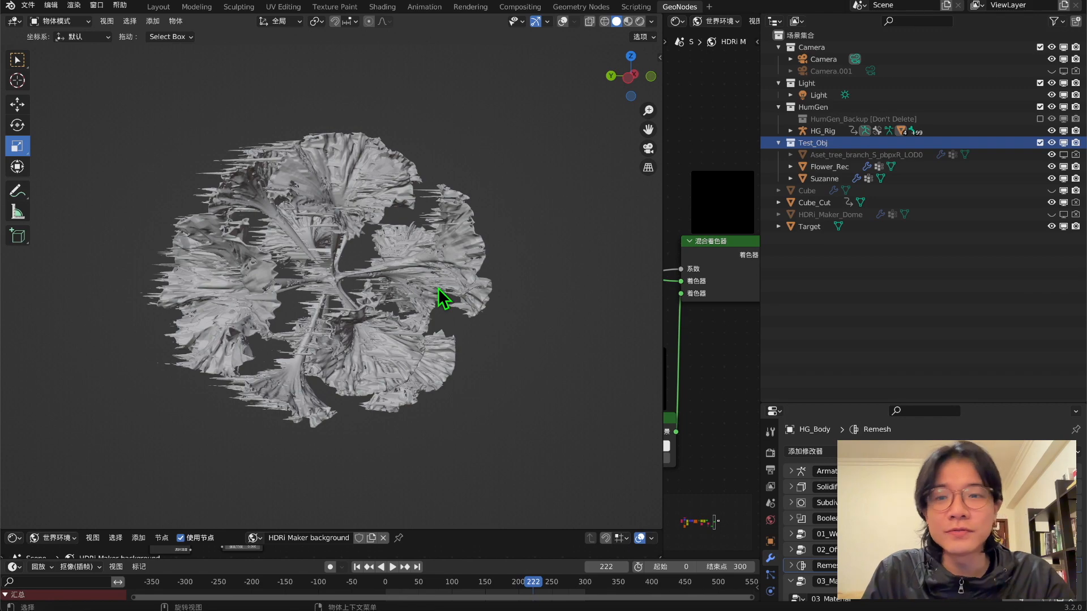
scroll(440, 297, up, 2)
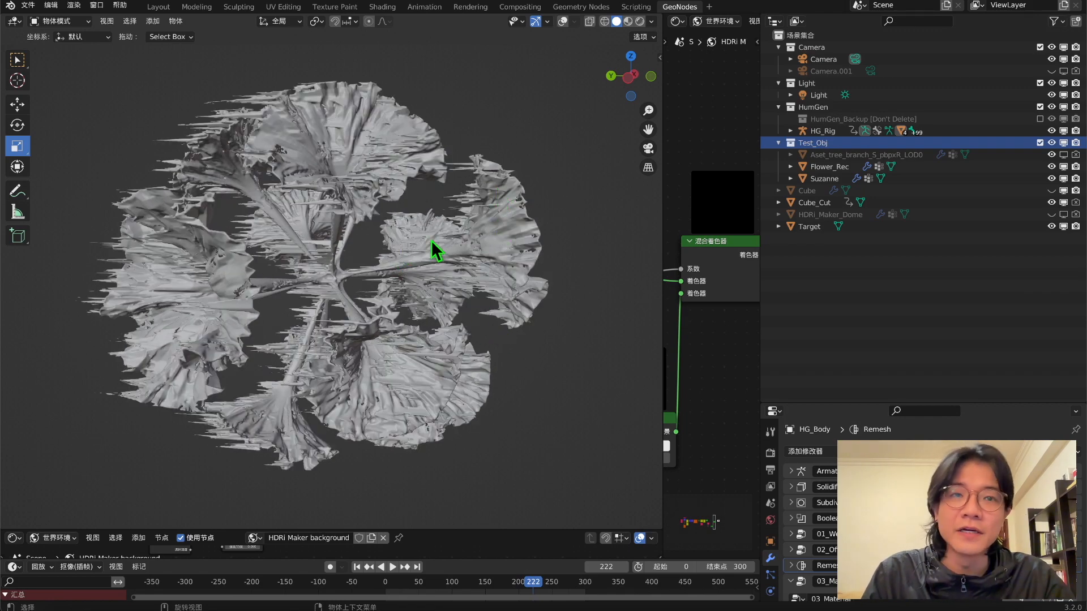
scroll(393, 234, left, 10)
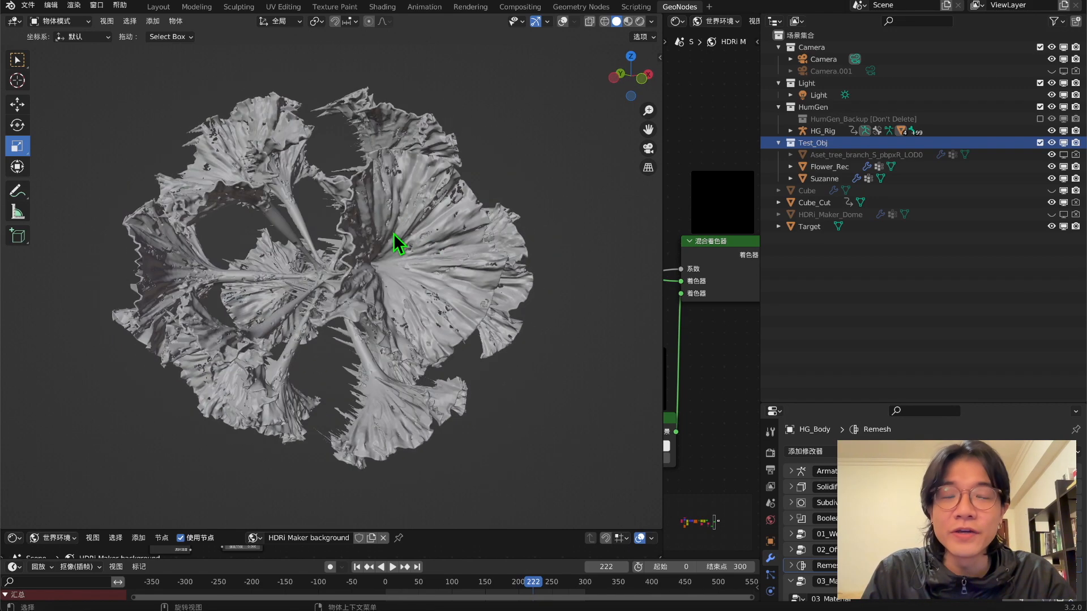